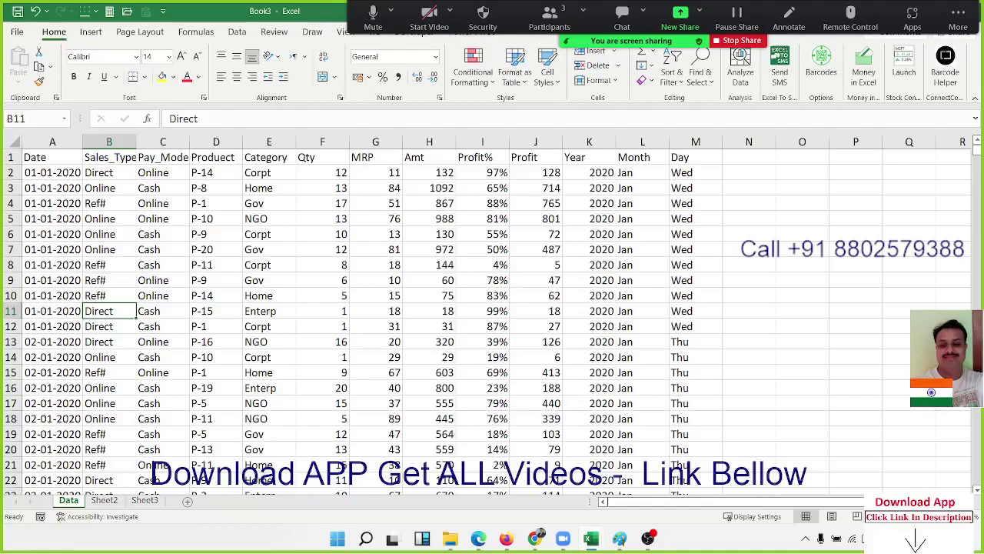
# - Review the sales table's first rows and row 3's Sales_Type, Pay_Mode, Category, MRP and Profit% values
pyautogui.click(969, 29)
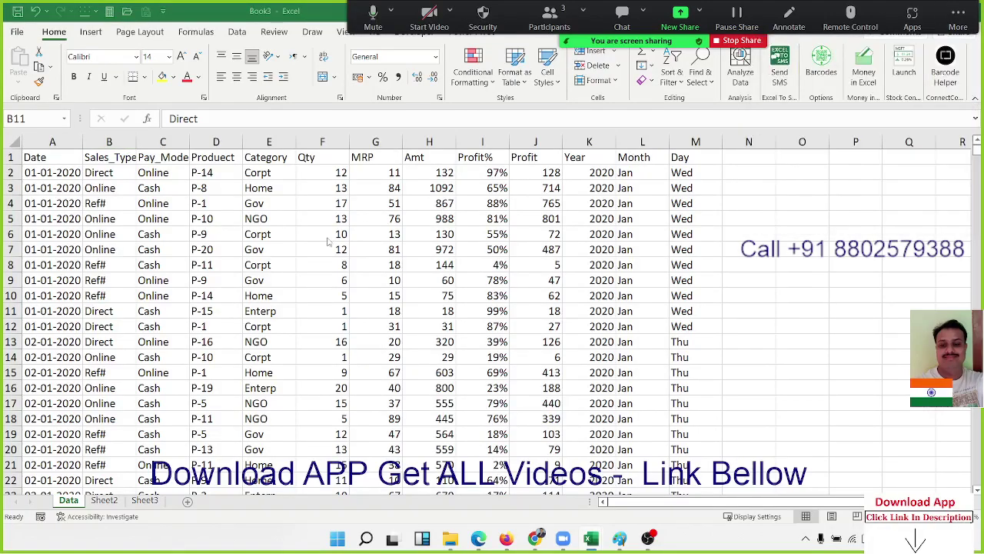
pyautogui.click(225, 202)
pyautogui.click(69, 163)
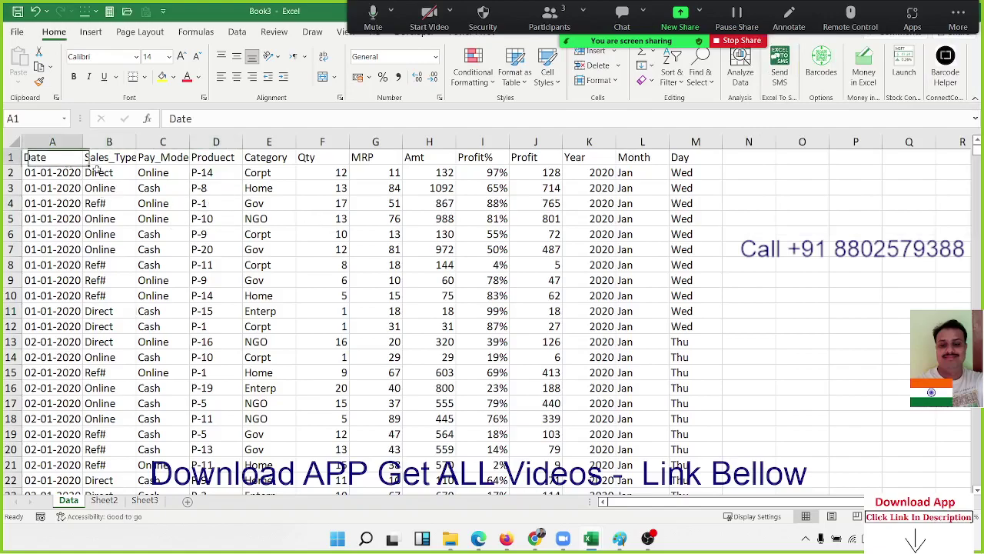
pyautogui.moveTo(97, 170); pyautogui.dragTo(638, 350)
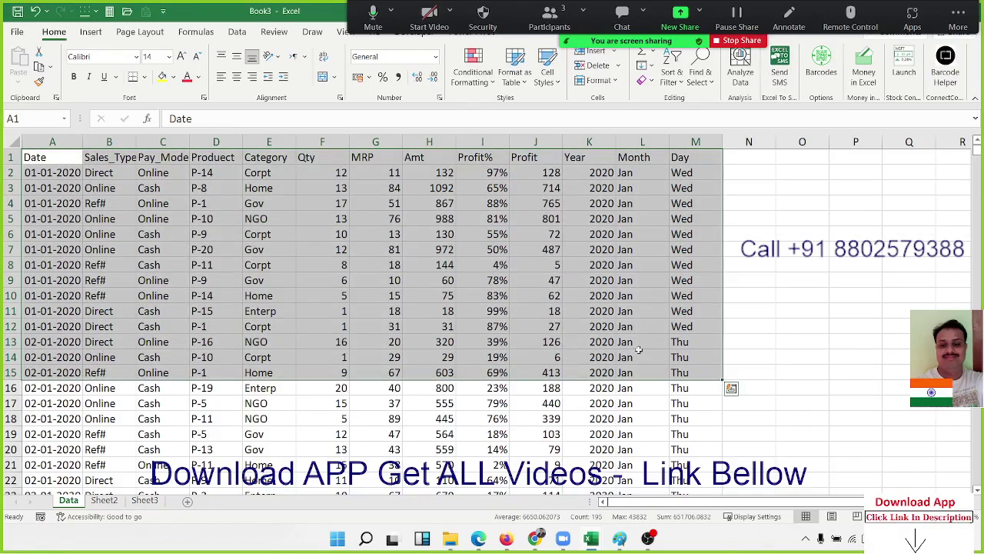
pyautogui.click(163, 219)
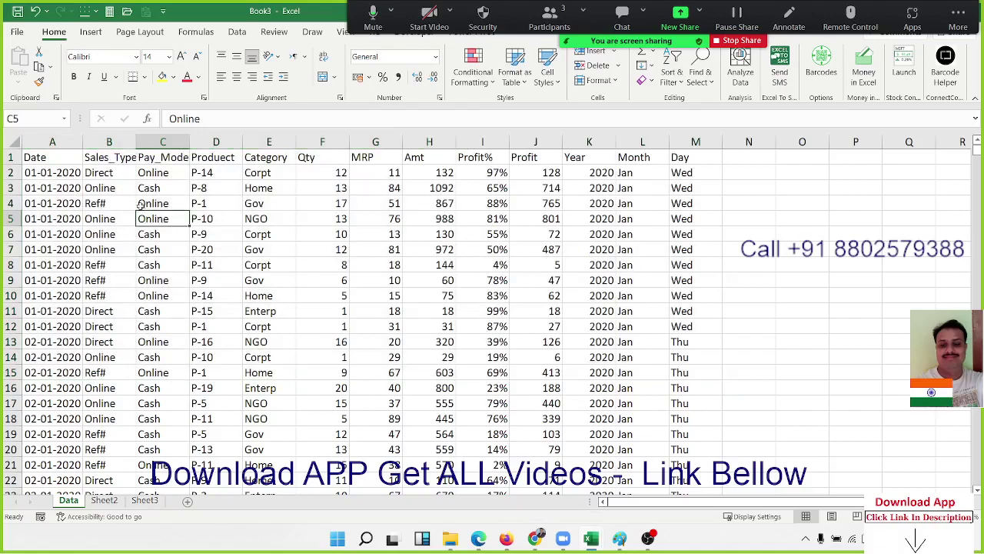
pyautogui.click(73, 187)
pyautogui.click(100, 184)
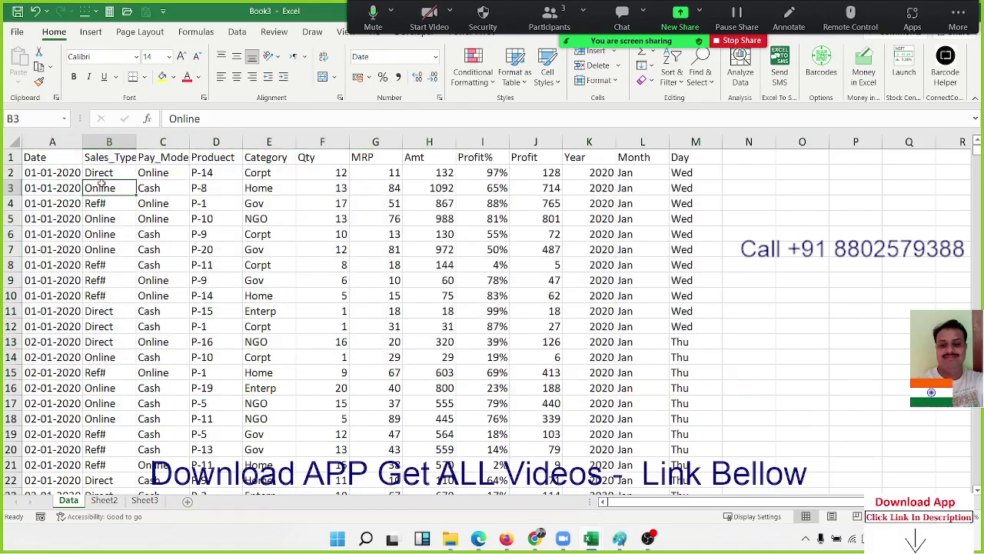
pyautogui.click(153, 189)
pyautogui.click(205, 193)
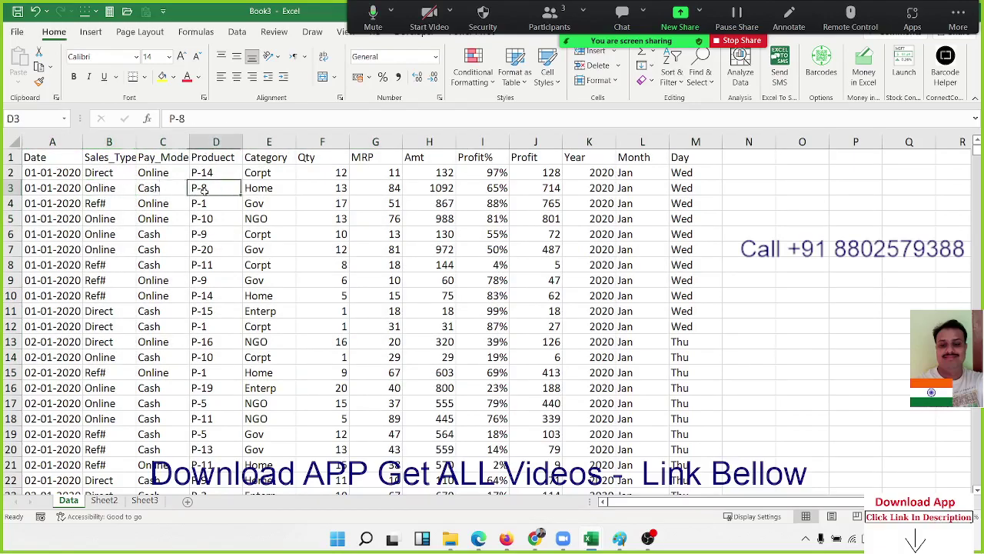
pyautogui.click(257, 190)
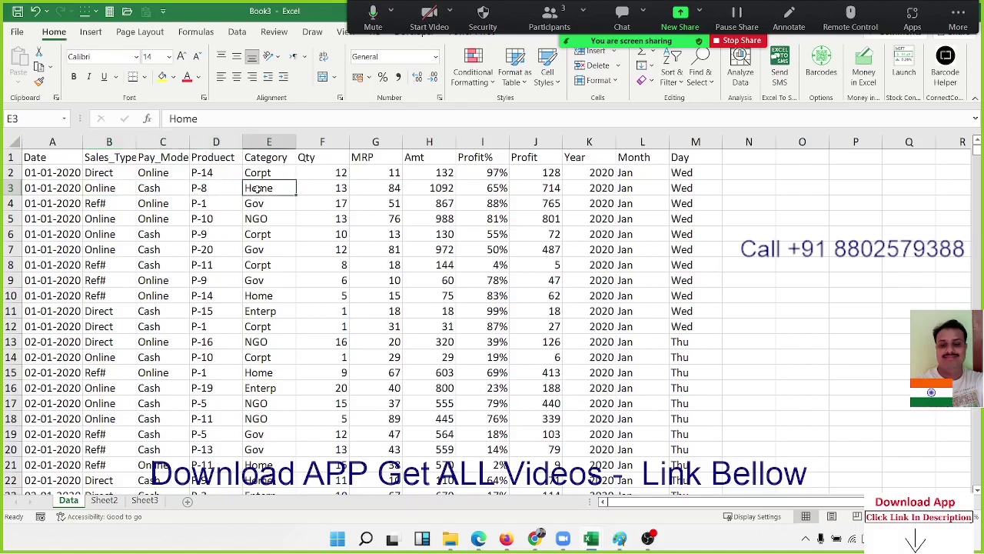
pyautogui.click(323, 186)
pyautogui.click(378, 185)
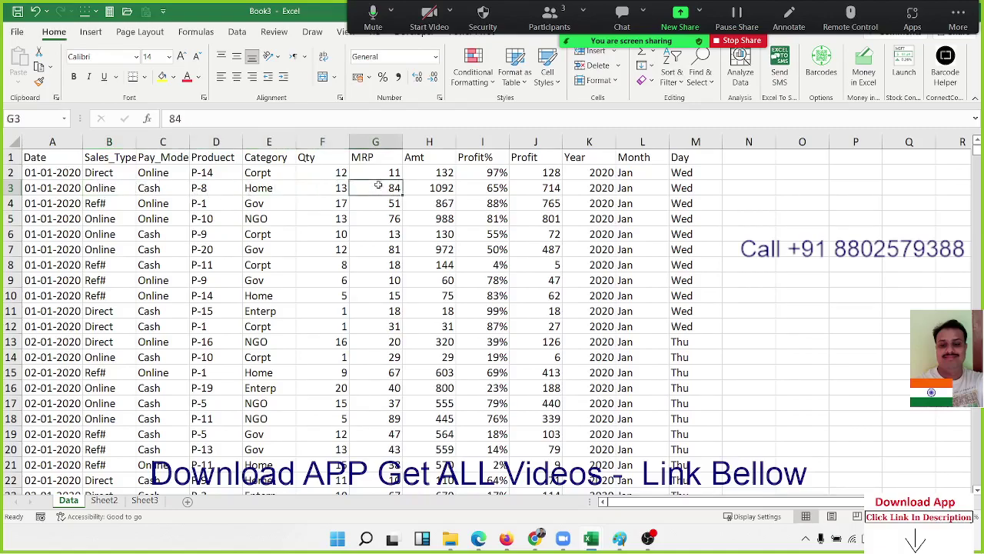
pyautogui.click(425, 188)
pyautogui.click(490, 189)
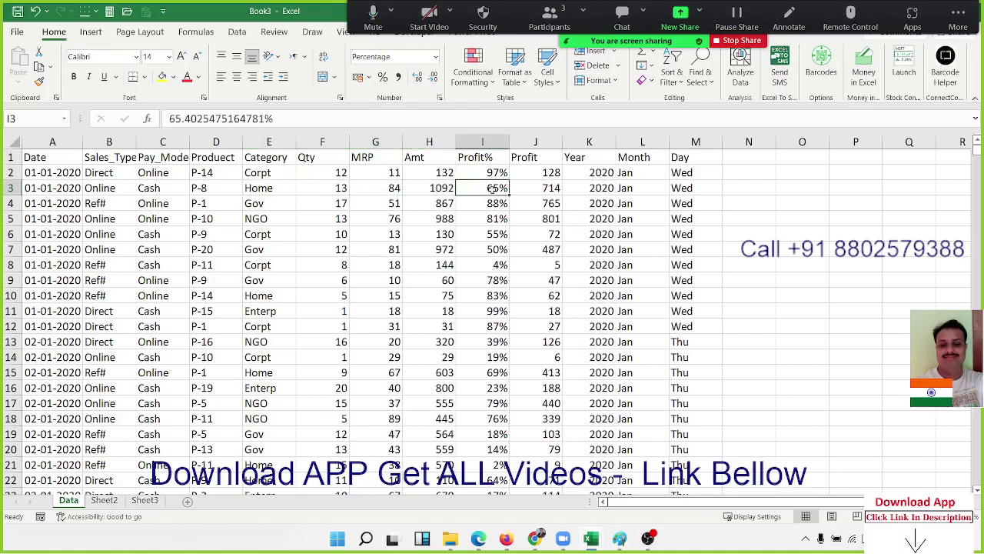
# - Inspect the Profit, Year, Month and Day formulas in J3 to M3 without changing them
pyautogui.click(553, 191)
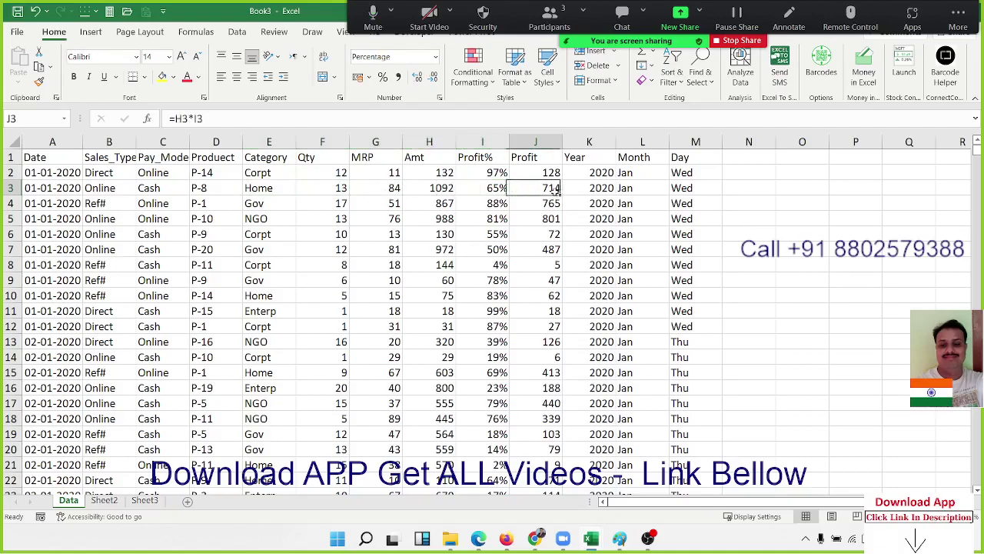
pyautogui.click(608, 188)
pyautogui.press('F2')
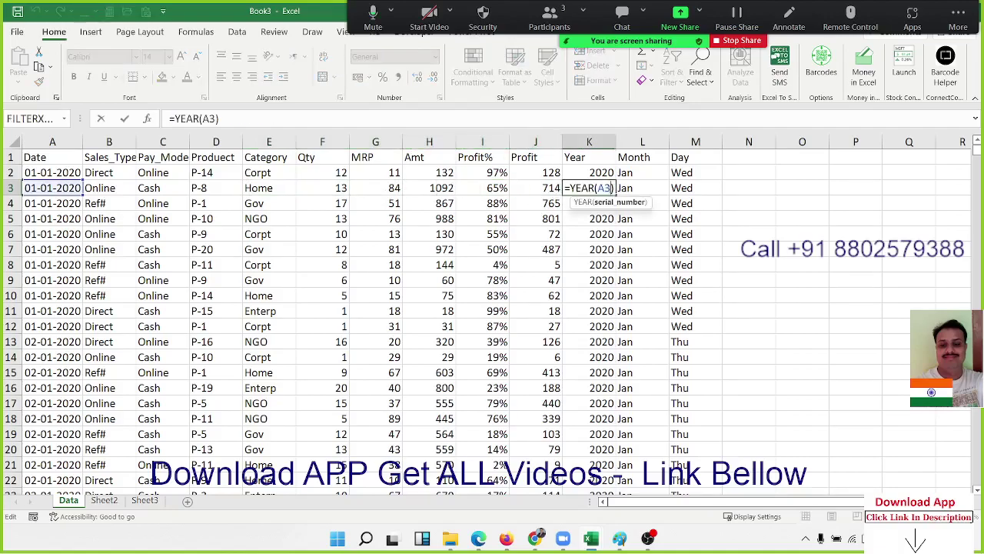
pyautogui.press('Escape')
pyautogui.click(651, 192)
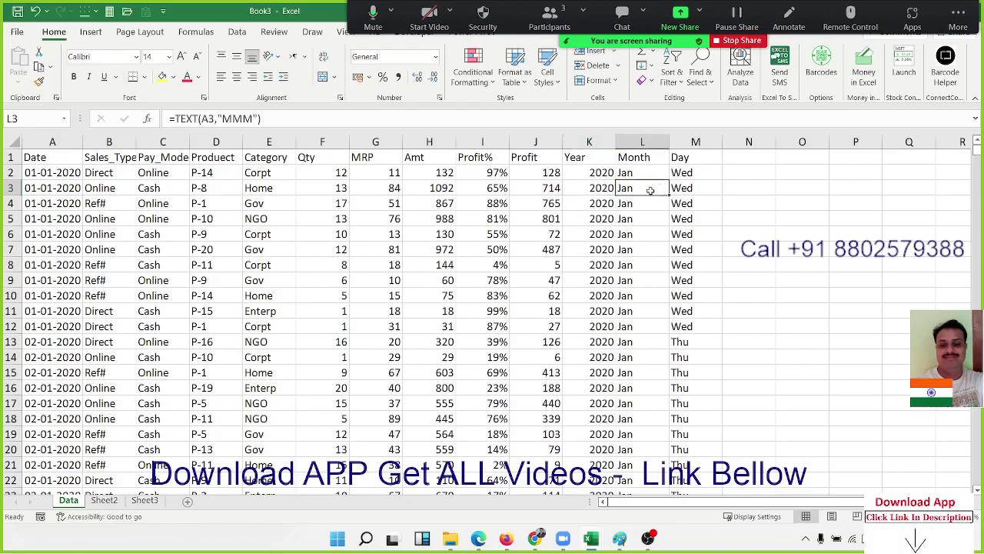
pyautogui.press('F2')
pyautogui.press('Escape')
pyautogui.click(685, 189)
pyautogui.press('F2')
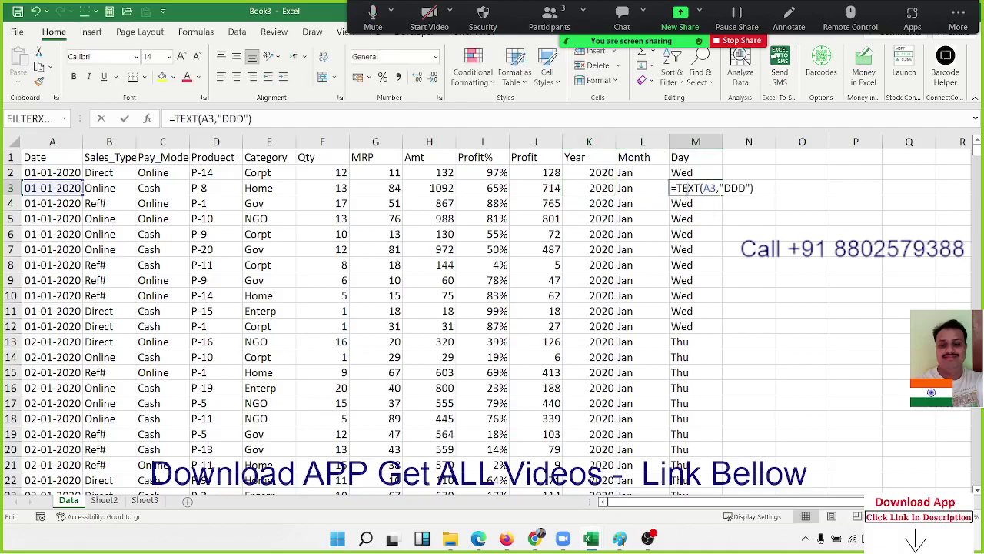
pyautogui.press('Escape')
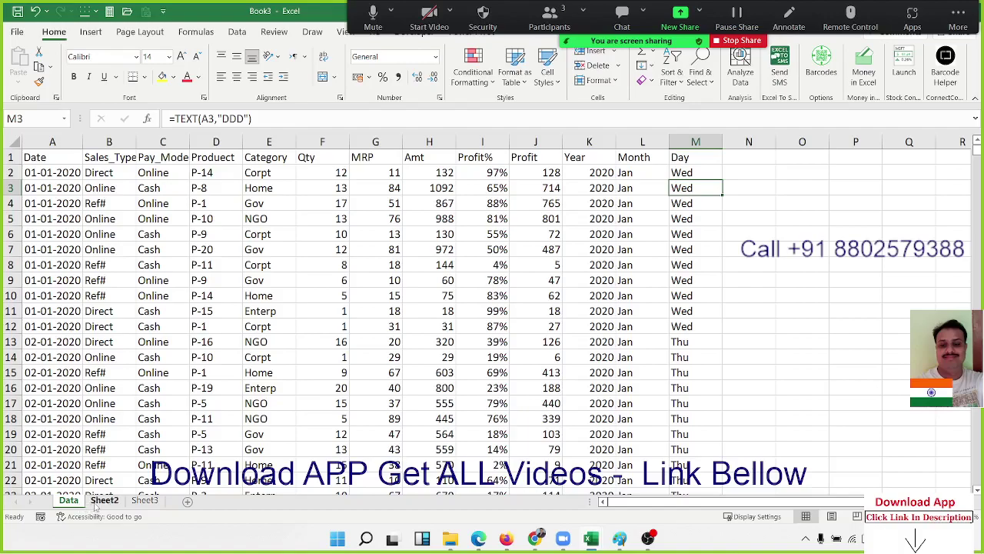
# - Rename Sheet2 to Support (briefly Pivot first) and Sheet3 to Dashboard
pyautogui.click(97, 500)
pyautogui.doubleClick(95, 502)
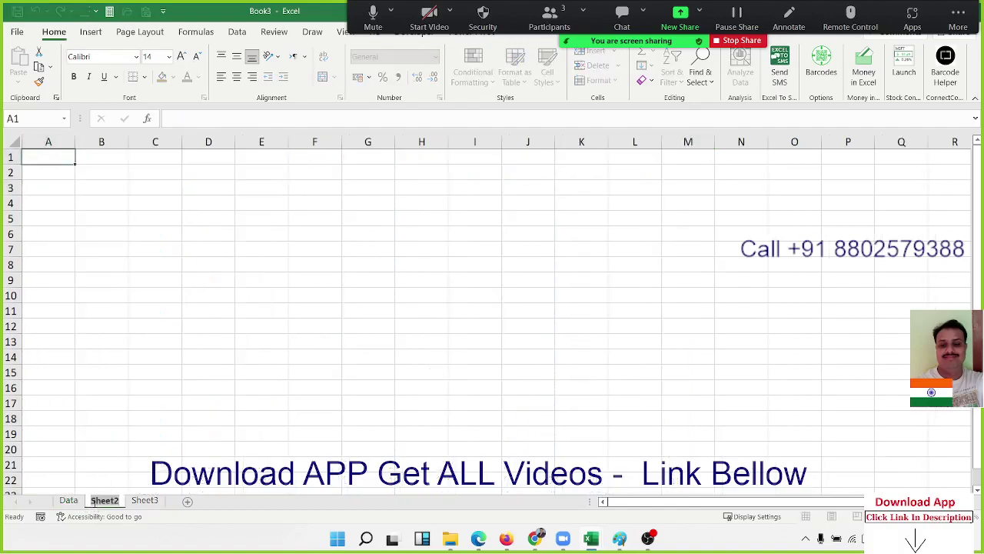
pyautogui.write('Pivot')
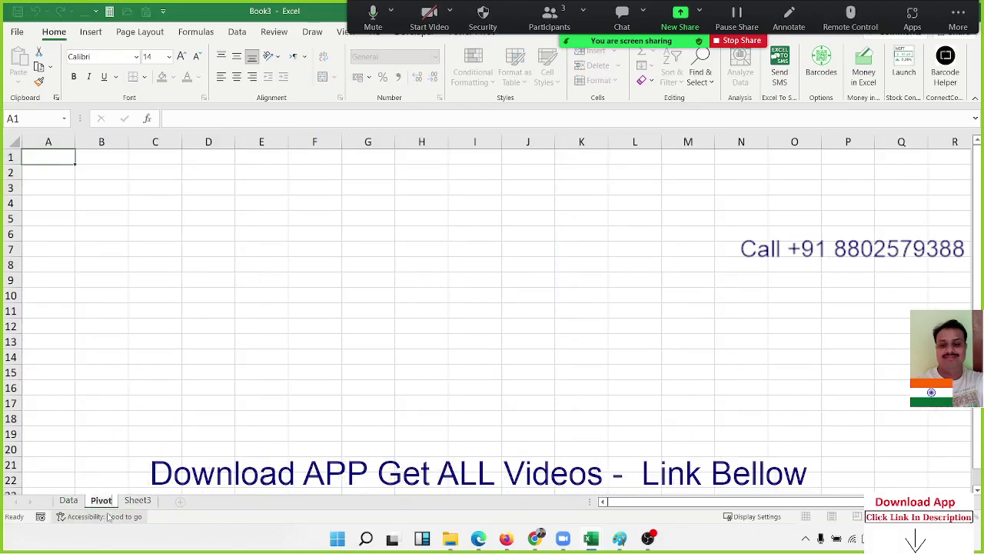
pyautogui.click(70, 329)
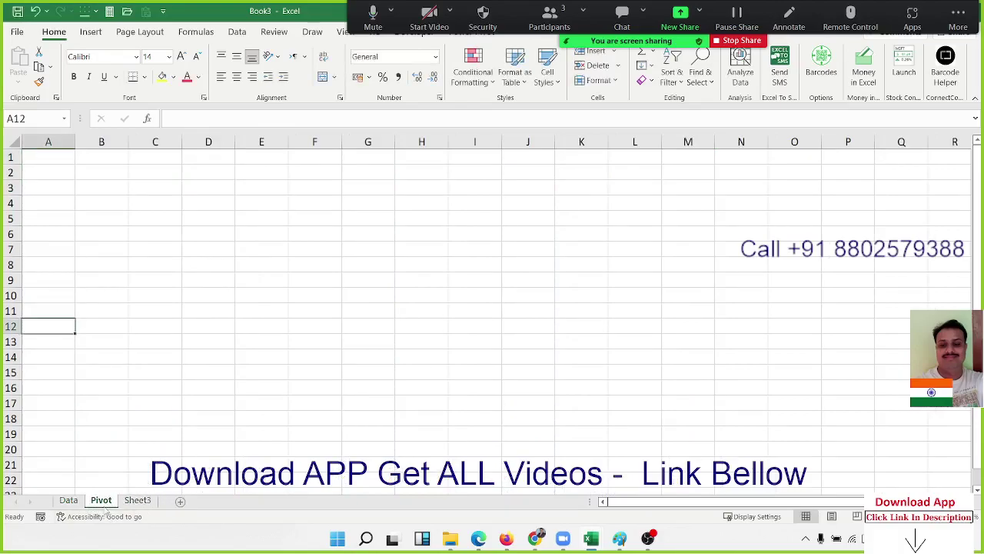
pyautogui.doubleClick(101, 501)
pyautogui.write('Suppo')
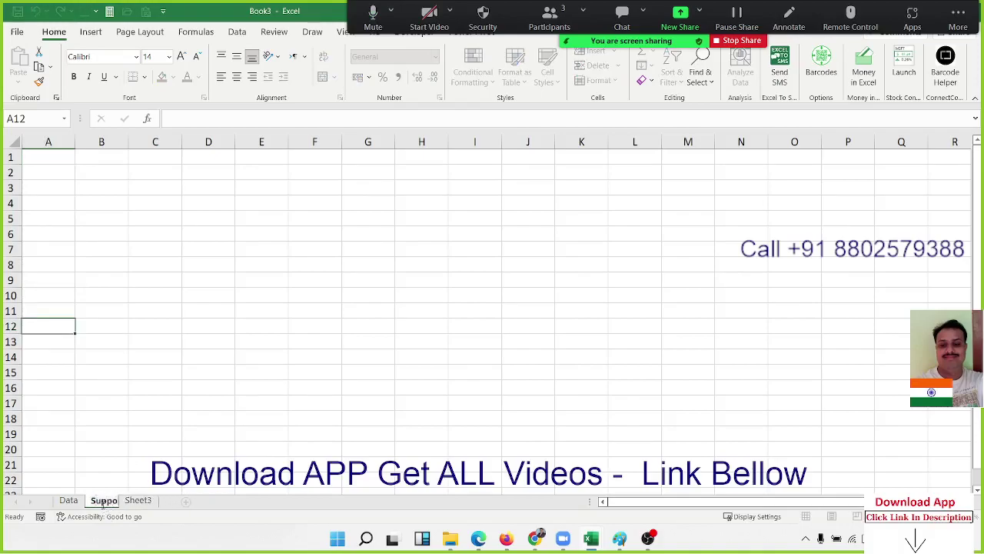
pyautogui.write('rt')
pyautogui.click(151, 500)
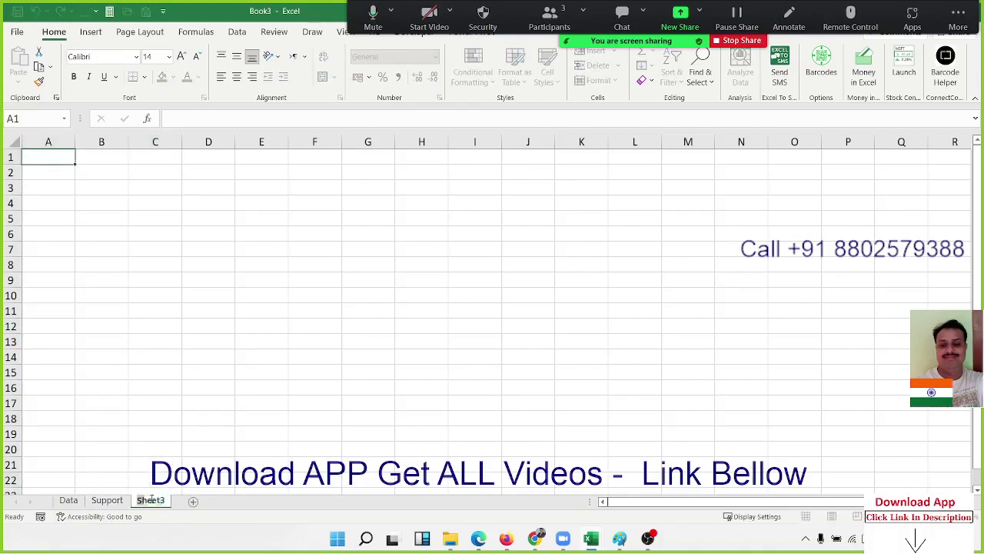
pyautogui.write('Dashboar')
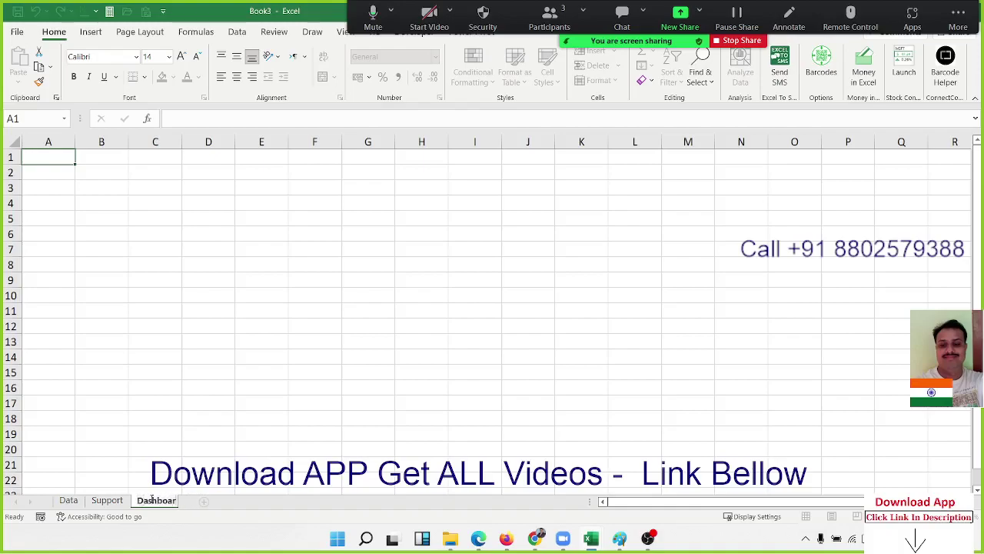
pyautogui.write('d')
pyautogui.click(169, 415)
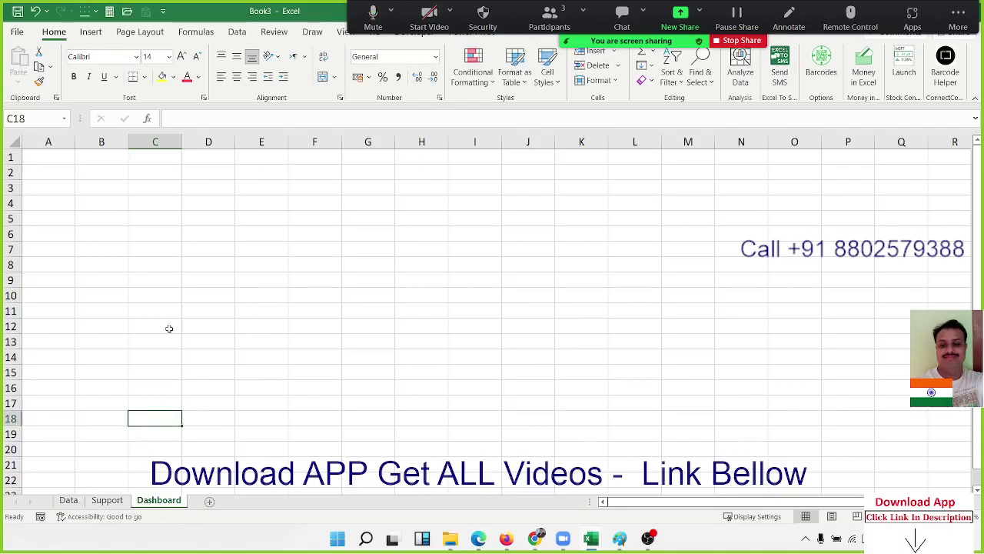
# - Fill the block from A1 to about AC57 with light grey
pyautogui.click(46, 159)
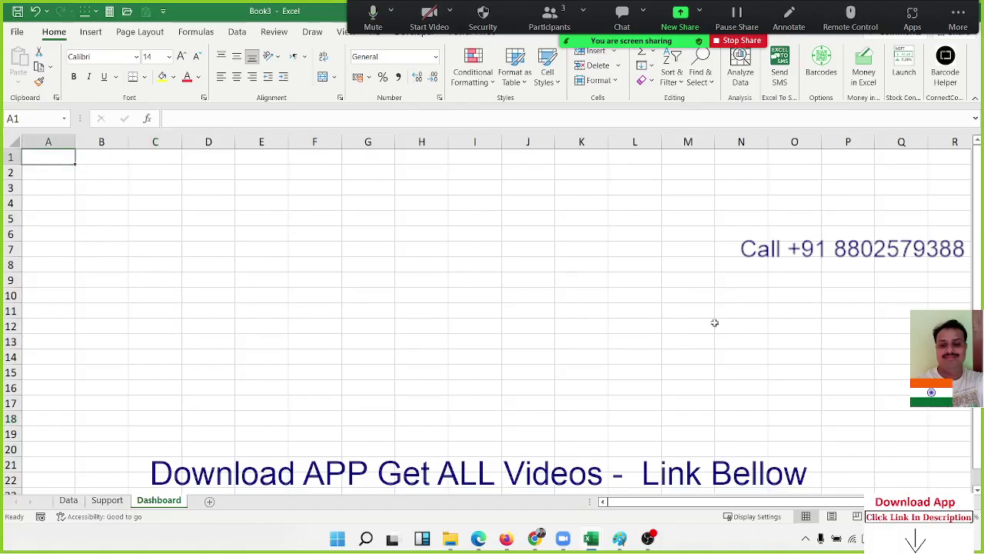
pyautogui.keyDown('ctrl'); pyautogui.scroll(-2, 770, 351); pyautogui.keyUp('ctrl')
pyautogui.keyDown('ctrl'); pyautogui.scroll(-2, 770, 352); pyautogui.keyUp('ctrl')
pyautogui.keyDown('ctrl'); pyautogui.scroll(-1, 656, 353); pyautogui.keyUp('ctrl')
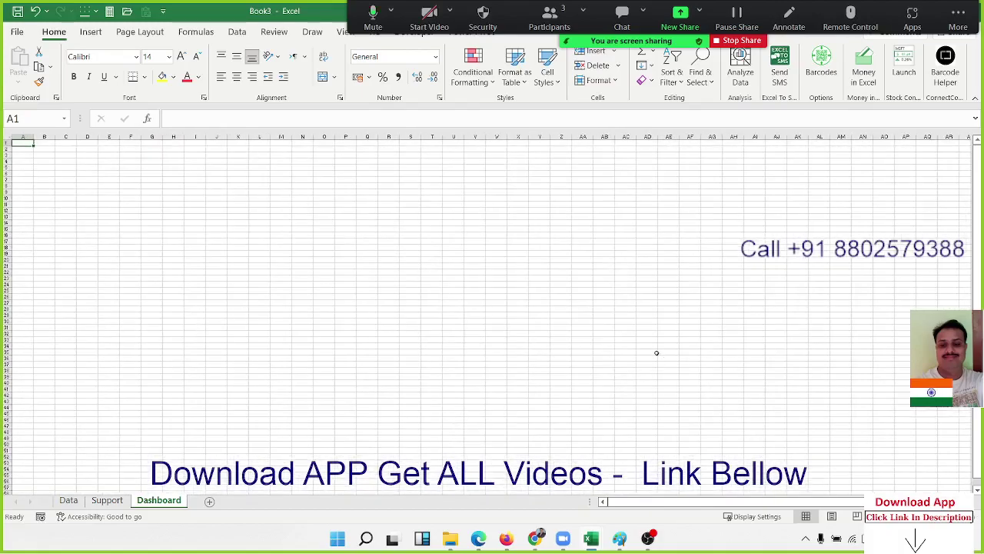
pyautogui.keyDown('shift'); pyautogui.click(633, 490); pyautogui.keyUp('shift')
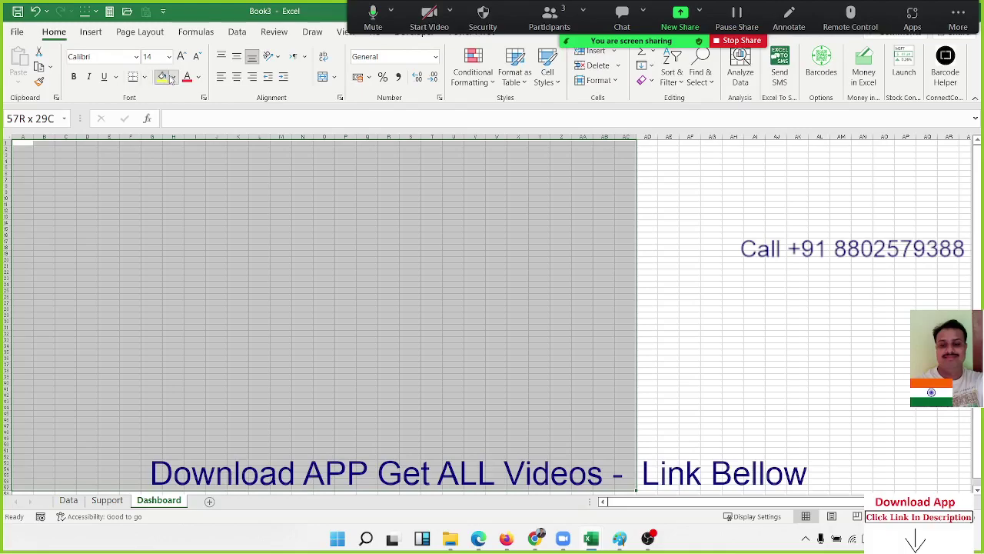
pyautogui.click(171, 78)
pyautogui.click(161, 111)
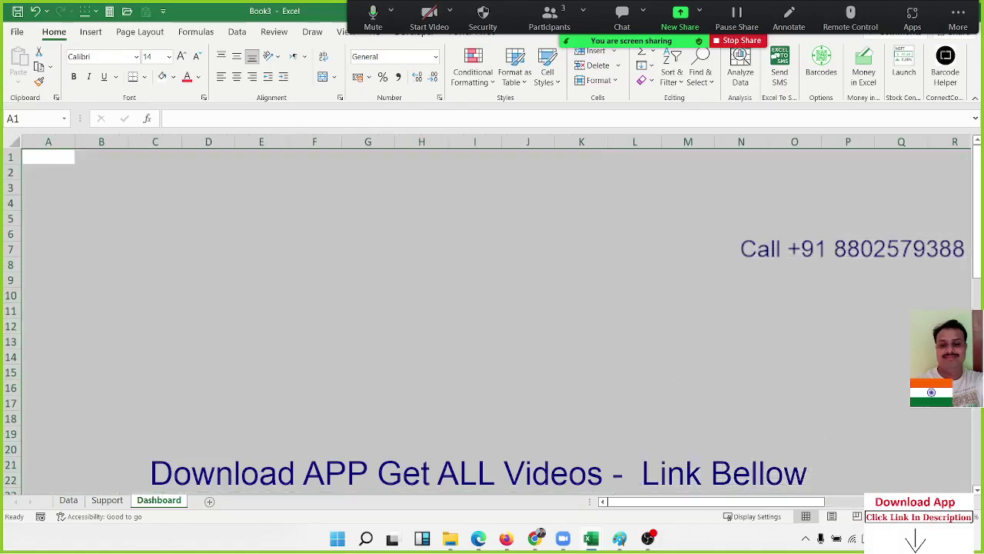
# - Refill the 57-row by 29-column block from A1 with white instead
pyautogui.click(688, 205)
pyautogui.hotkey('ctrl', 'Down')
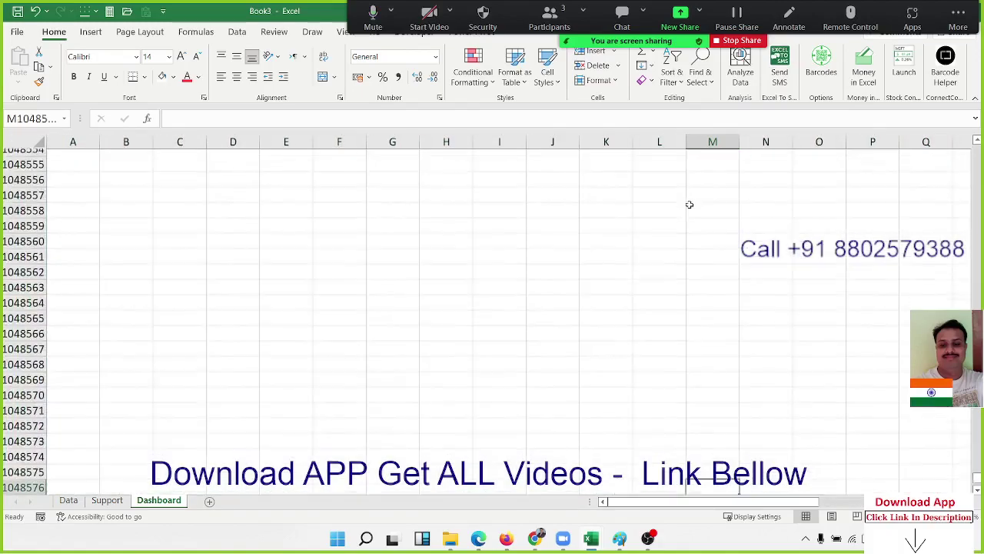
pyautogui.hotkey('ctrl', 'Up')
pyautogui.hotkey('ctrl', 'Left')
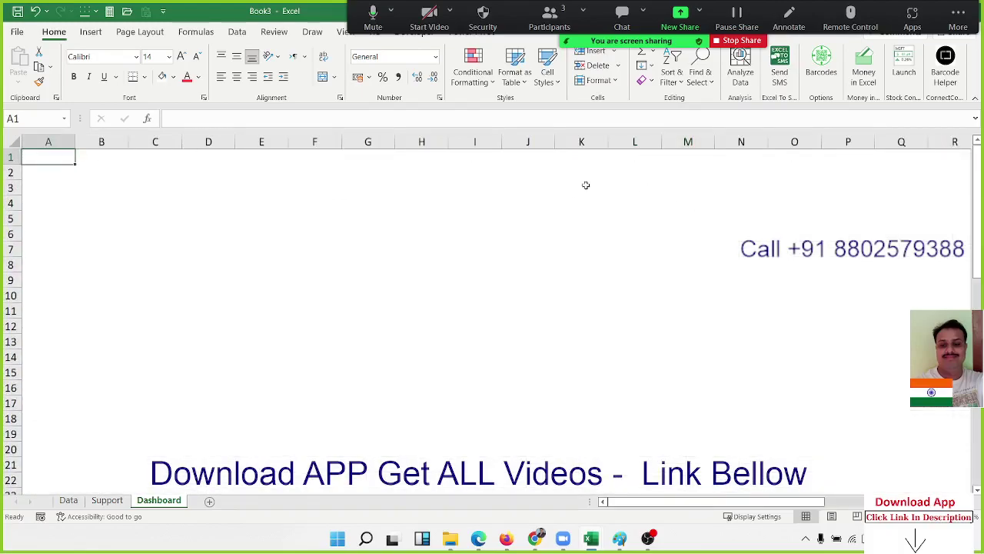
pyautogui.scroll(-13, 515, 224)
pyautogui.scroll(13, 466, 235)
pyautogui.scroll(-12, 462, 238)
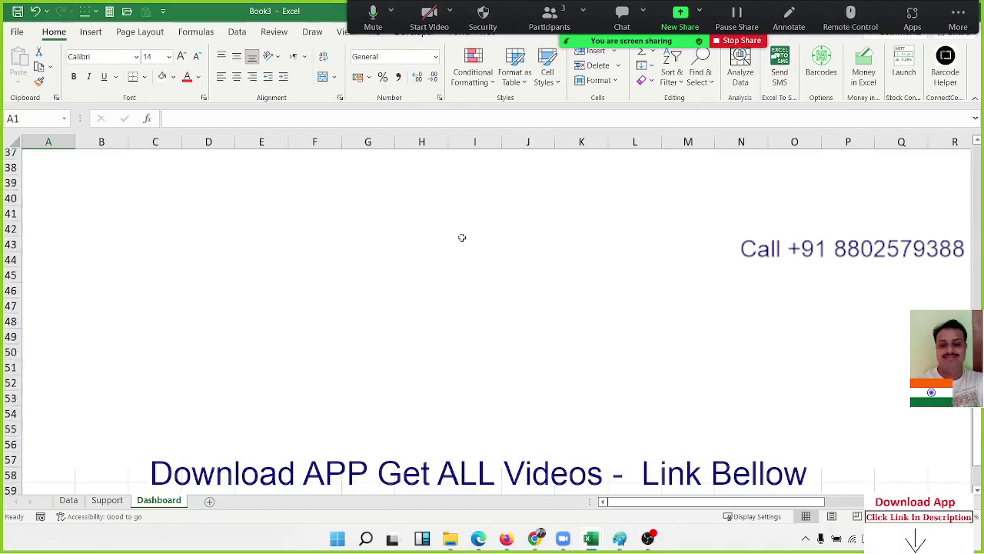
pyautogui.scroll(12, 460, 238)
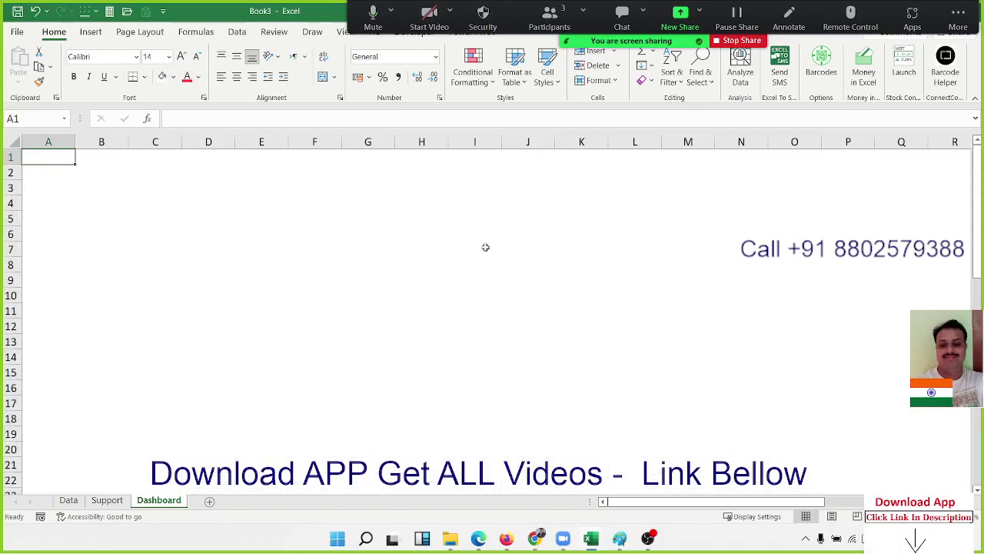
pyautogui.keyDown('ctrl'); pyautogui.scroll(-2, 484, 247); pyautogui.keyUp('ctrl')
pyautogui.keyDown('ctrl'); pyautogui.scroll(-1, 486, 248); pyautogui.keyUp('ctrl')
pyautogui.keyDown('ctrl'); pyautogui.scroll(-2, 487, 248); pyautogui.keyUp('ctrl')
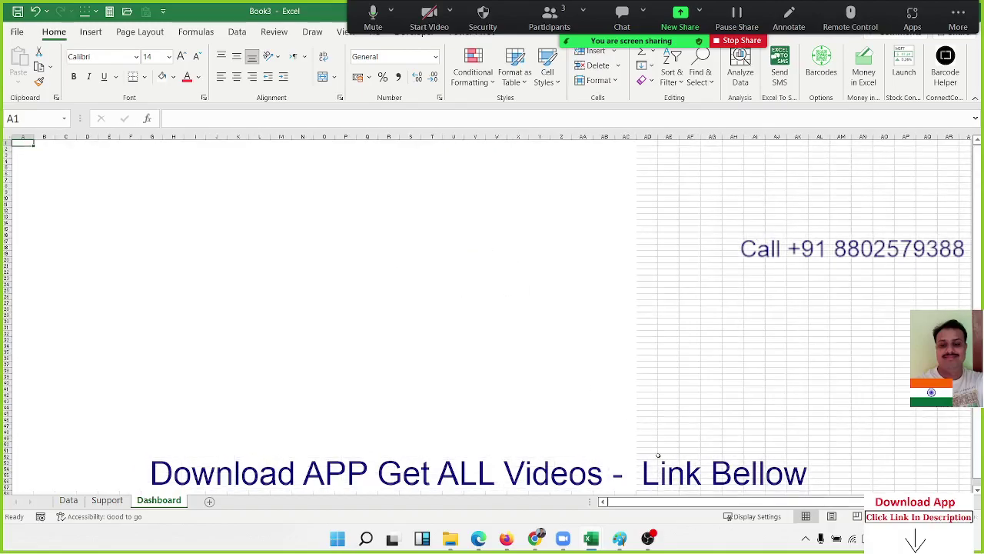
pyautogui.keyDown('shift'); pyautogui.click(629, 425); pyautogui.keyUp('shift')
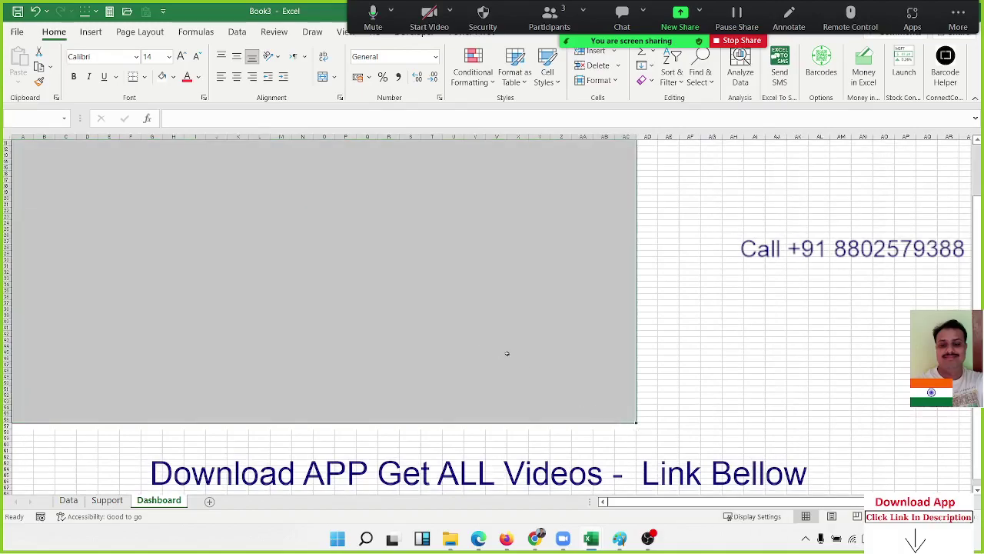
pyautogui.hotkey('shift', 'Down')
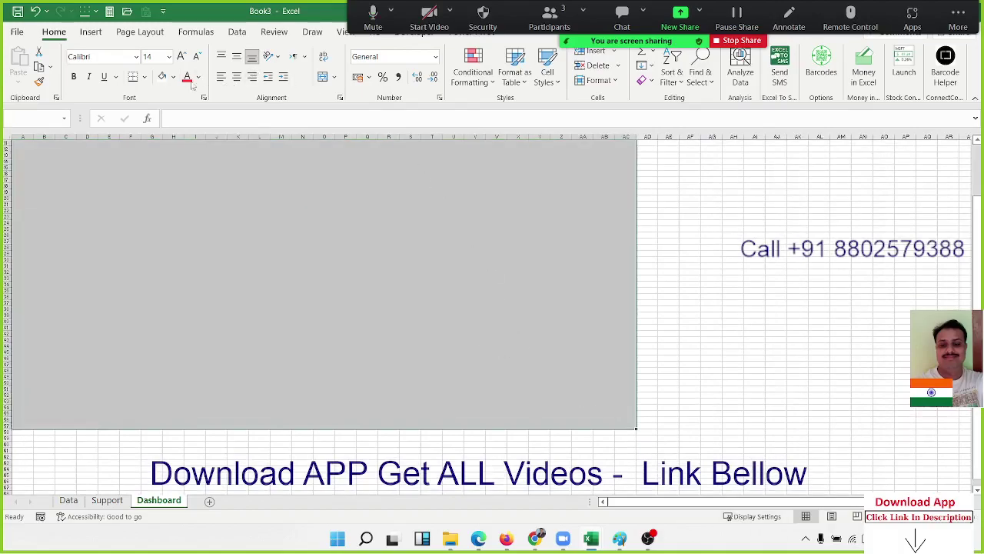
pyautogui.click(173, 77)
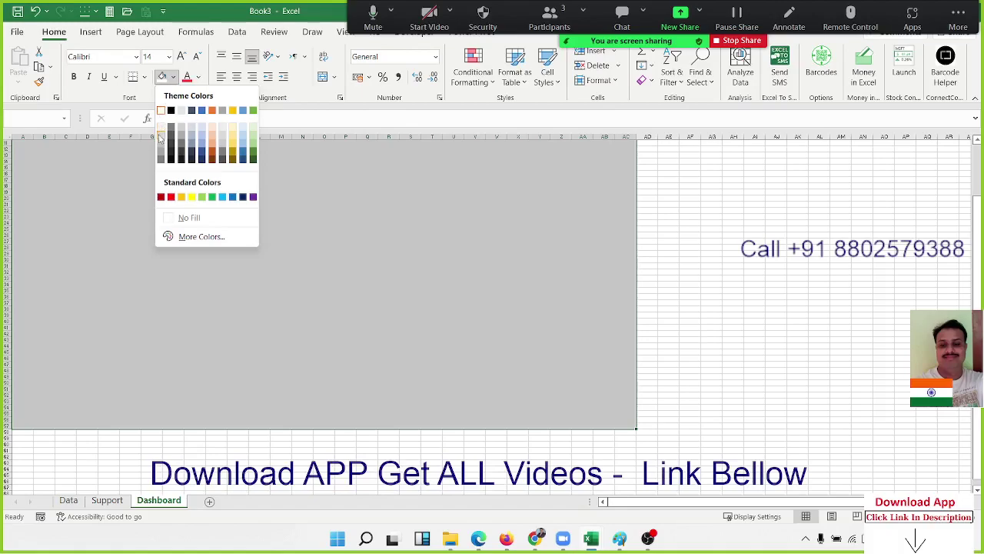
pyautogui.click(162, 137)
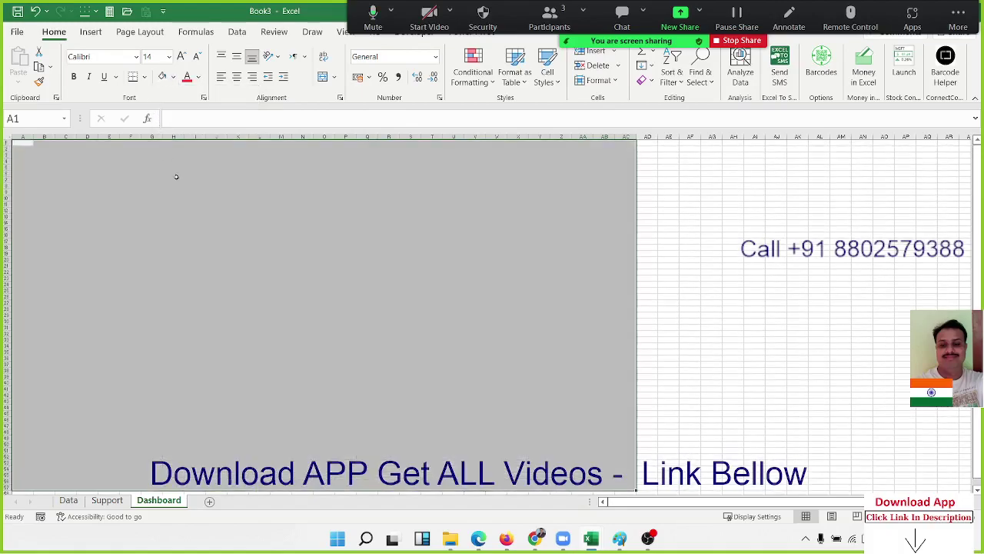
pyautogui.click(176, 176)
# - Narrow column A to a width of 2.75 as the dashboard's left margin
pyautogui.keyDown('ctrl'); pyautogui.scroll(2, 176, 176); pyautogui.keyUp('ctrl')
pyautogui.keyDown('ctrl'); pyautogui.scroll(2, 176, 176); pyautogui.keyUp('ctrl')
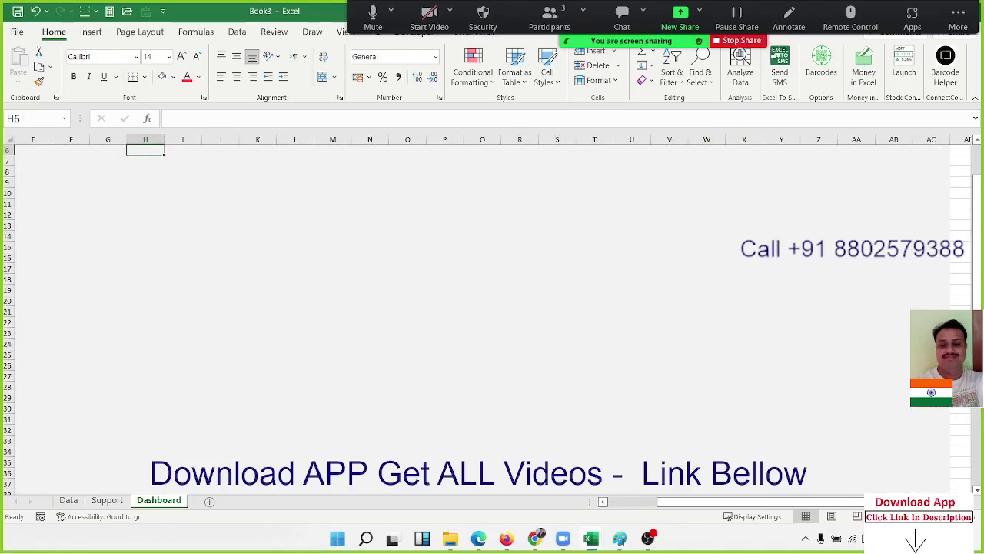
pyautogui.hotkey('ctrl', 'Up')
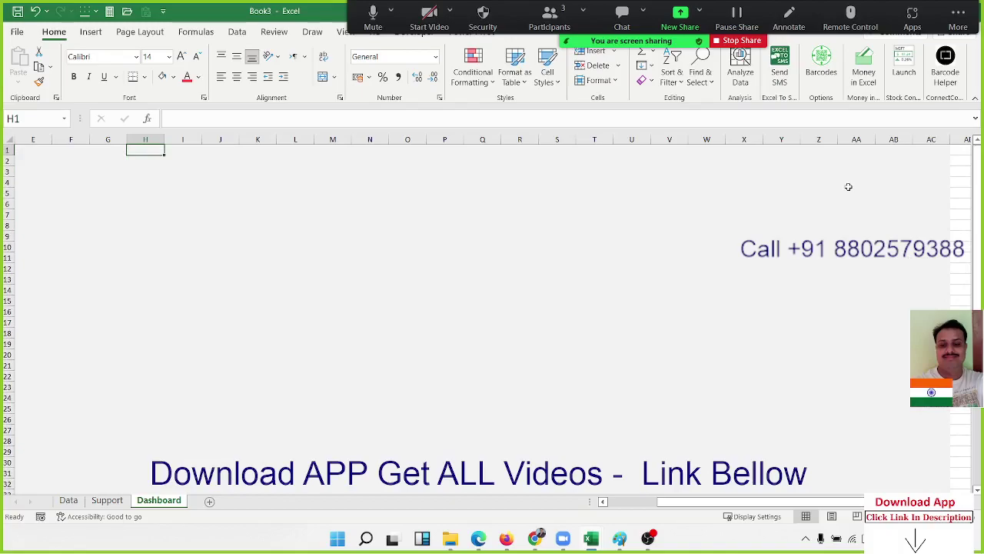
pyautogui.press('Left')
pyautogui.press('Left')
pyautogui.press('Left')
pyautogui.press('Left')
pyautogui.press('Left')
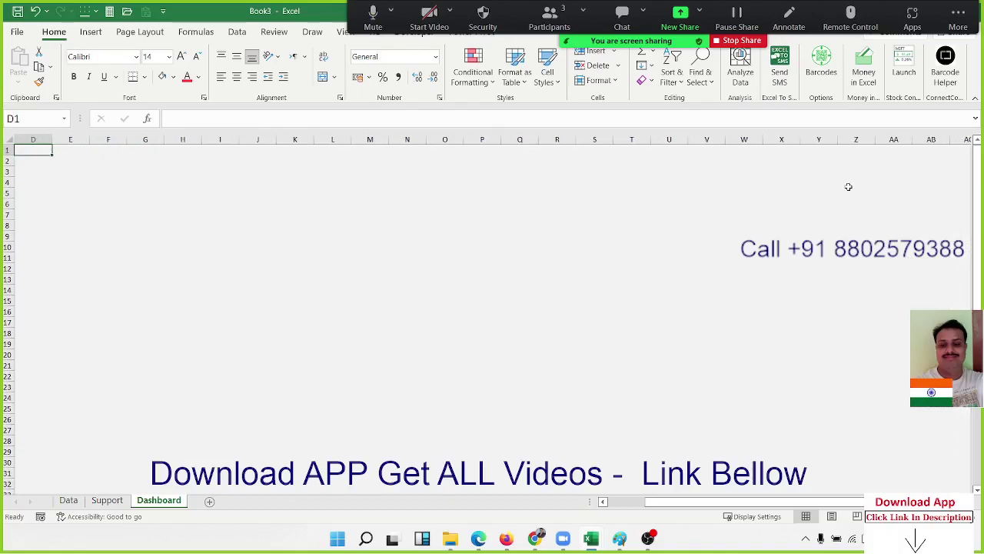
pyautogui.press('Left')
pyautogui.press('Left')
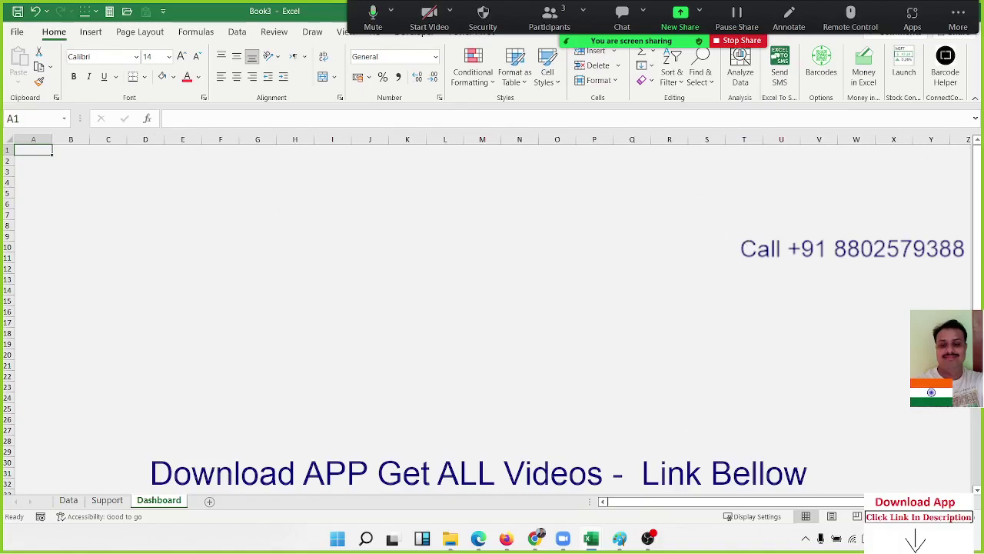
pyautogui.scroll(2, 299, 213)
pyautogui.click(128, 178)
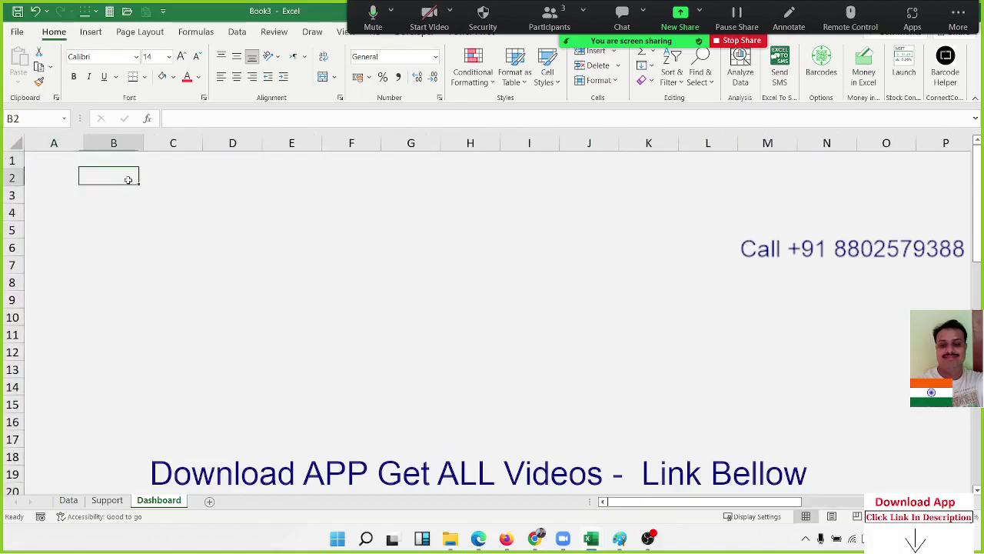
pyautogui.moveTo(85, 143)
pyautogui.mouseDown()
pyautogui.moveTo(42, 143)
pyautogui.moveTo(31, 168)
pyautogui.mouseUp()
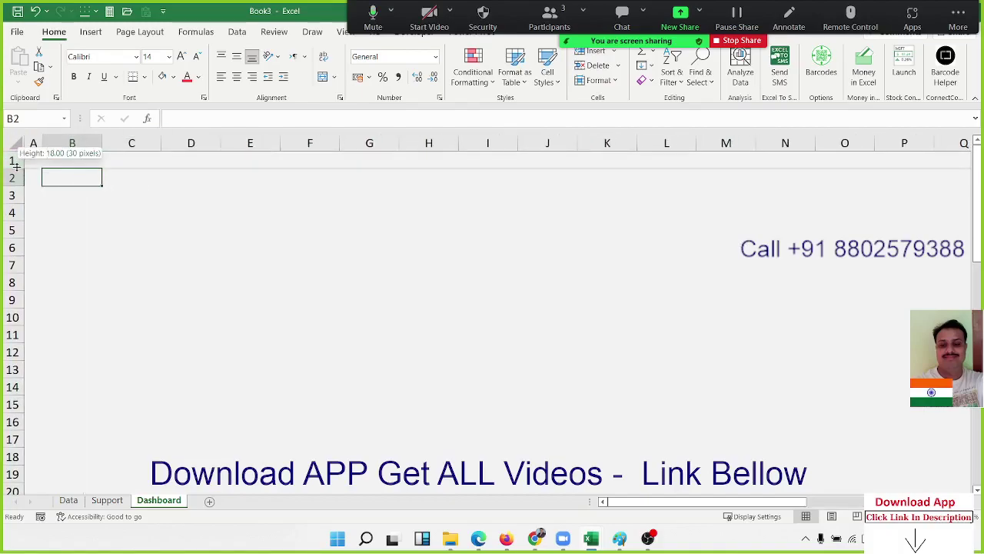
pyautogui.click(31, 168)
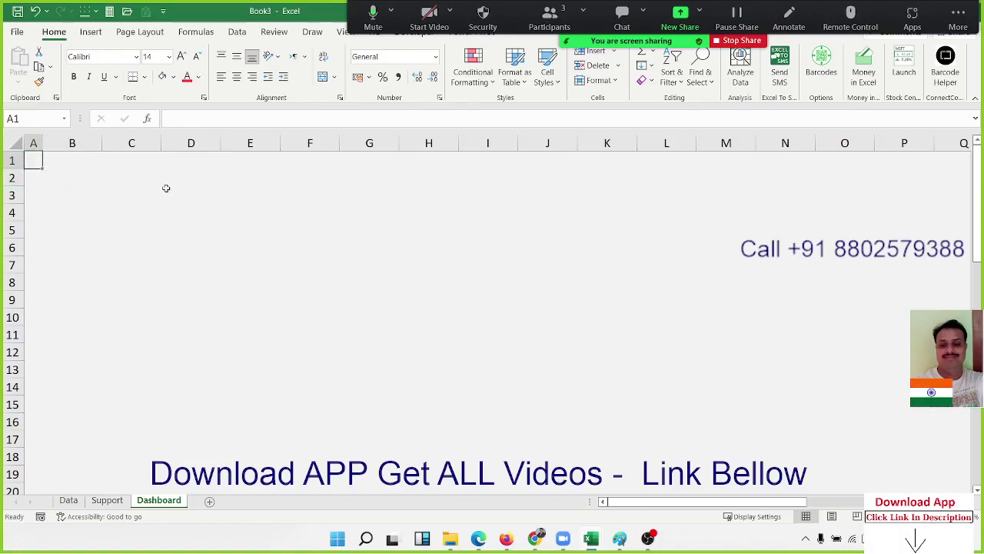
pyautogui.press('Down')
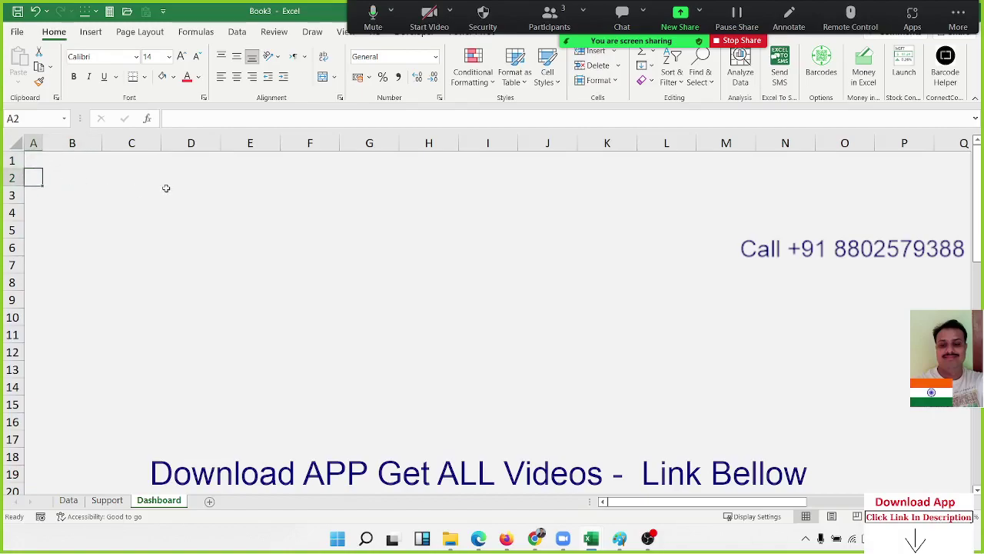
# - Select B2:E4 and give it a light fill colour
pyautogui.press('Right')
pyautogui.hotkey('shift', 'Right')
pyautogui.hotkey('shift', 'Right')
pyautogui.hotkey('shift', 'Right')
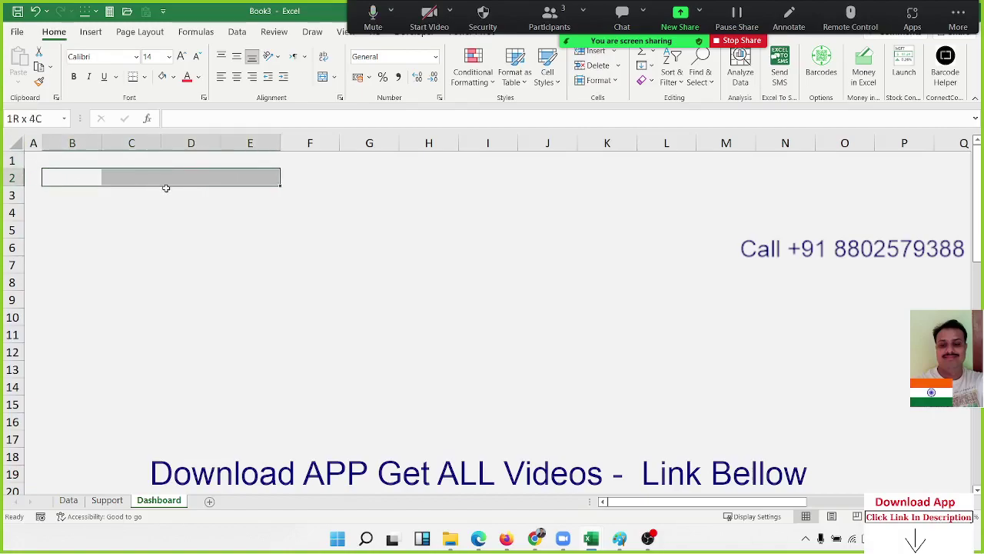
pyautogui.hotkey('shift', 'Down')
pyautogui.hotkey('shift', 'Down')
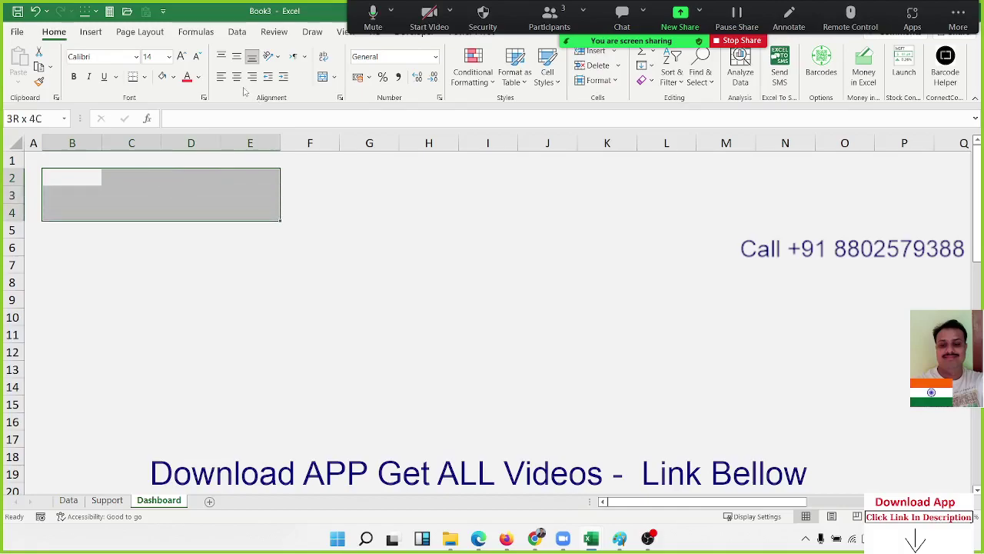
pyautogui.click(175, 80)
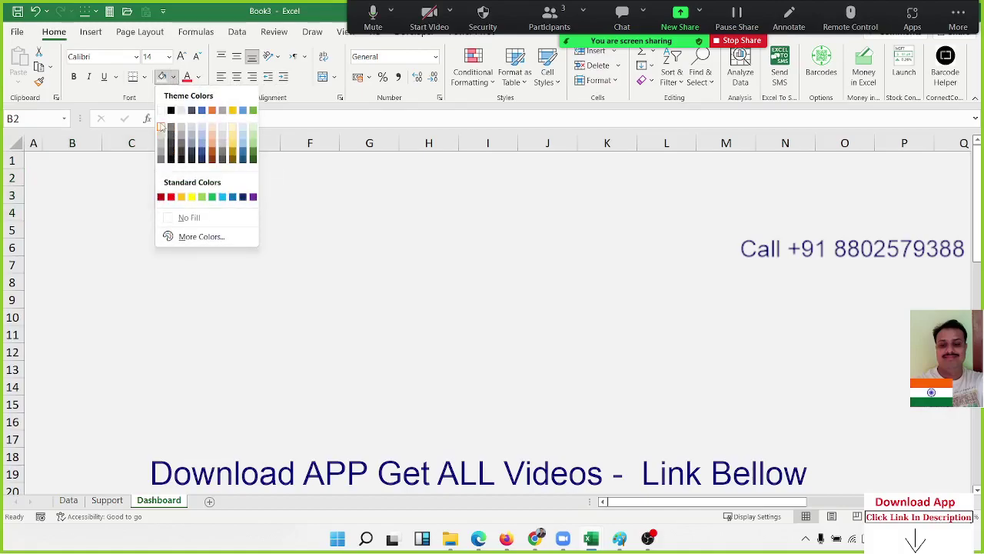
pyautogui.click(161, 127)
pyautogui.click(198, 280)
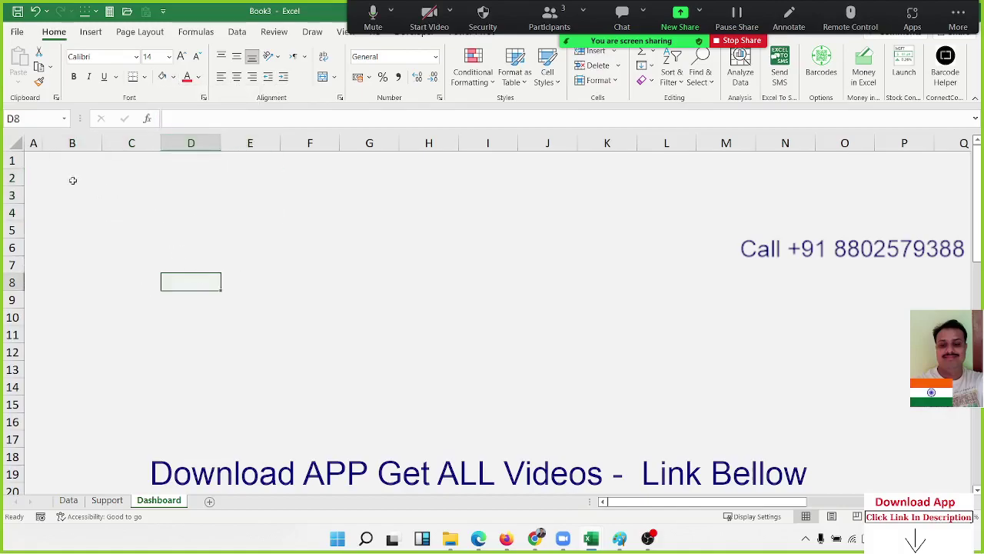
# - Reapply a lighter white fill to B2:E4 so the title block stands out
pyautogui.moveTo(73, 179); pyautogui.dragTo(252, 221)
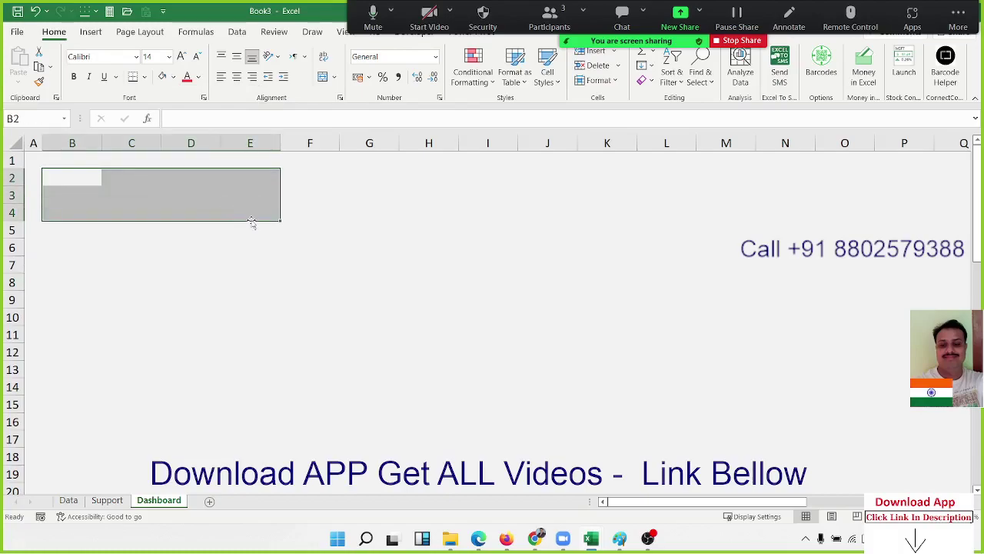
pyautogui.click(173, 76)
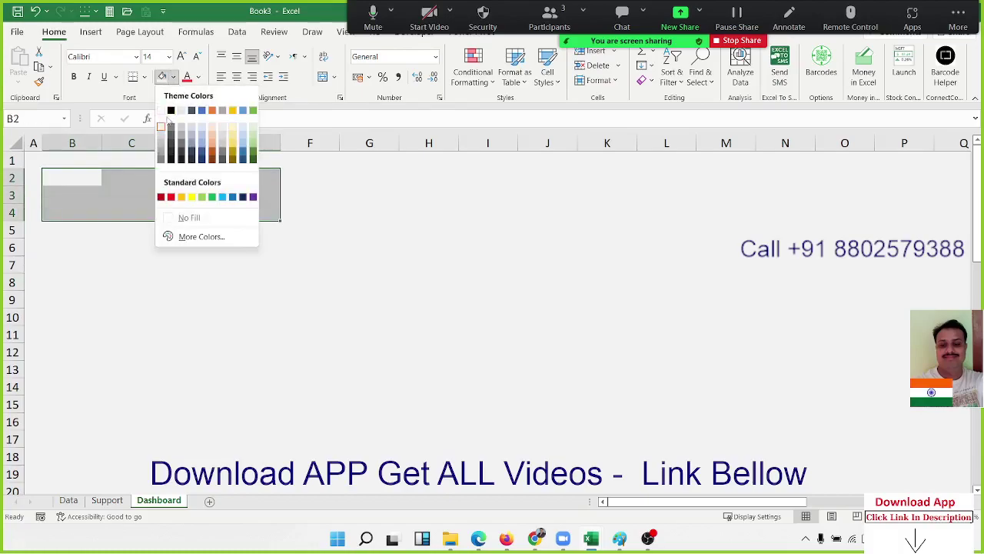
pyautogui.click(166, 115)
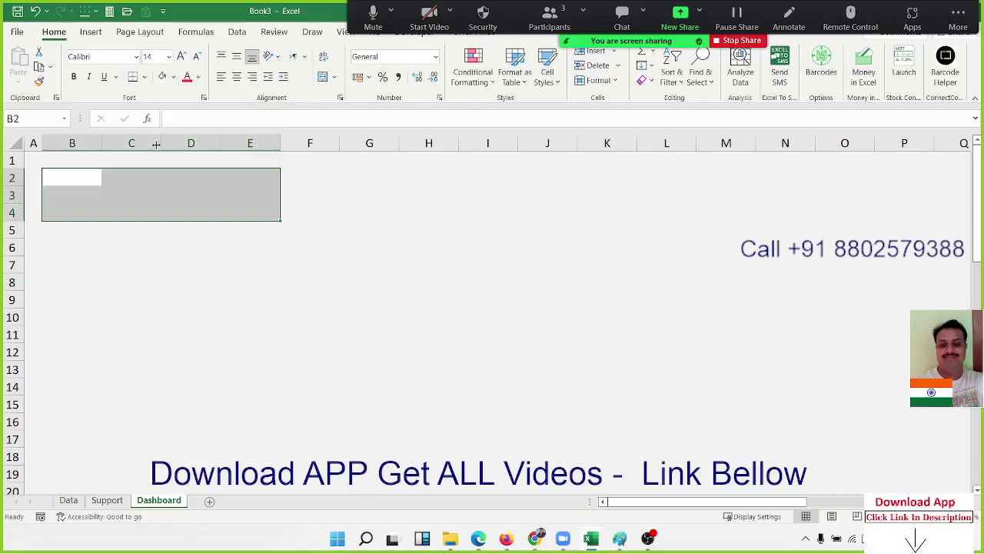
pyautogui.click(143, 194)
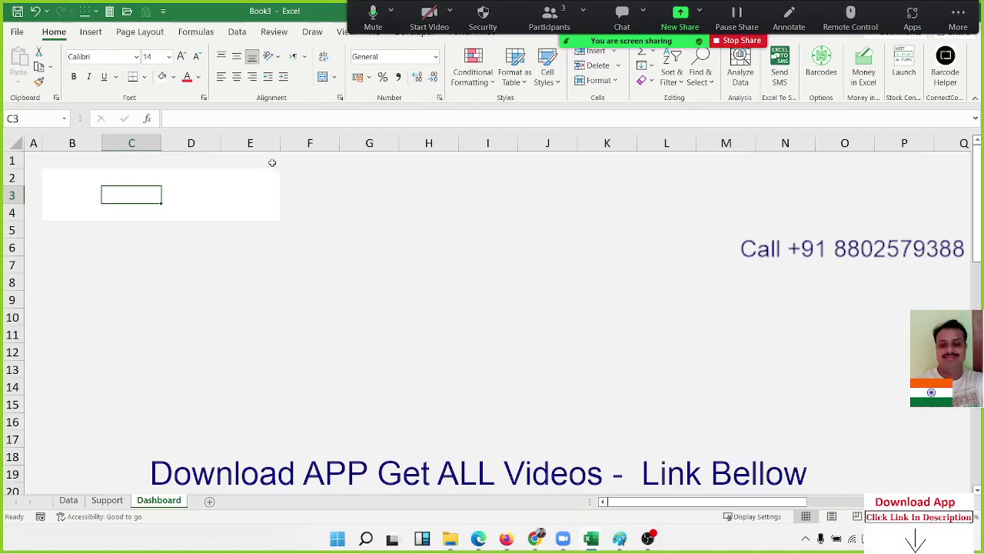
pyautogui.click(263, 175)
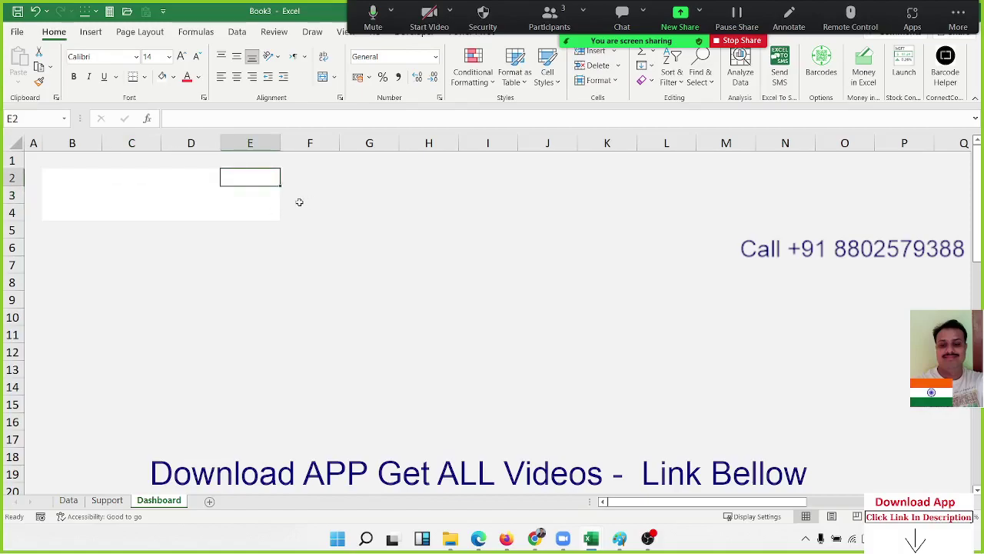
pyautogui.click(368, 229)
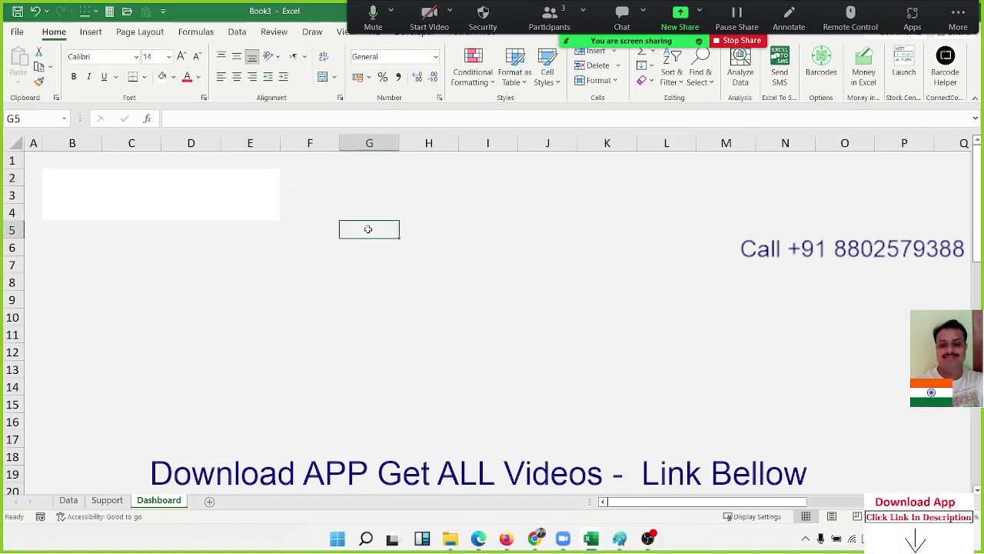
pyautogui.click(100, 38)
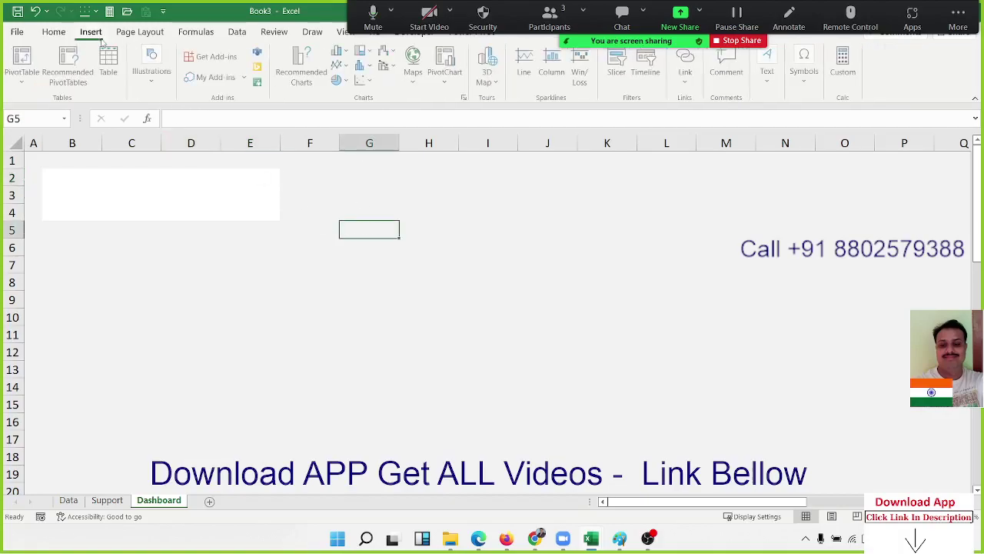
# - Draw a Rectangle: Rounded Corners shape over cells B2 to E4
pyautogui.click(152, 84)
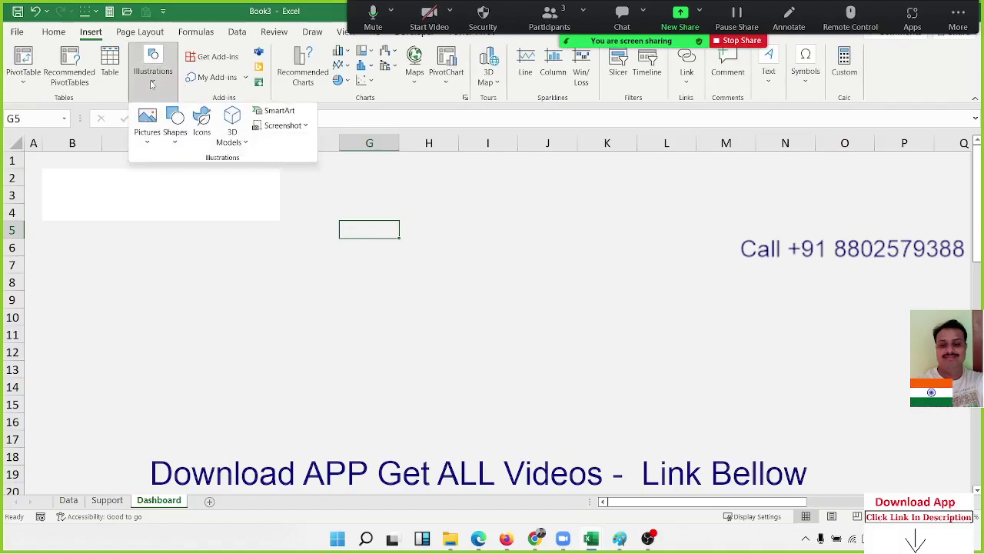
pyautogui.click(174, 137)
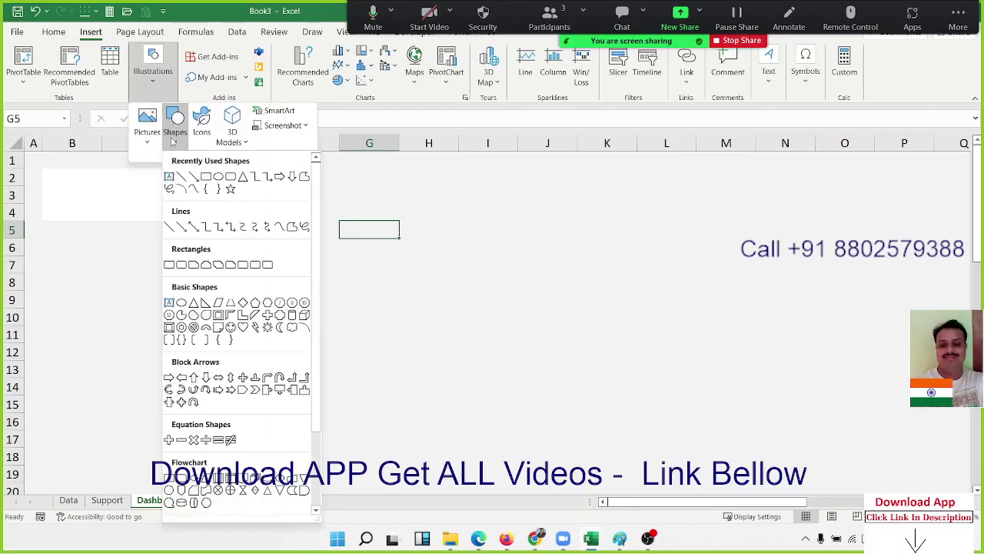
pyautogui.click(230, 178)
pyautogui.moveTo(40, 168); pyautogui.dragTo(283, 218)
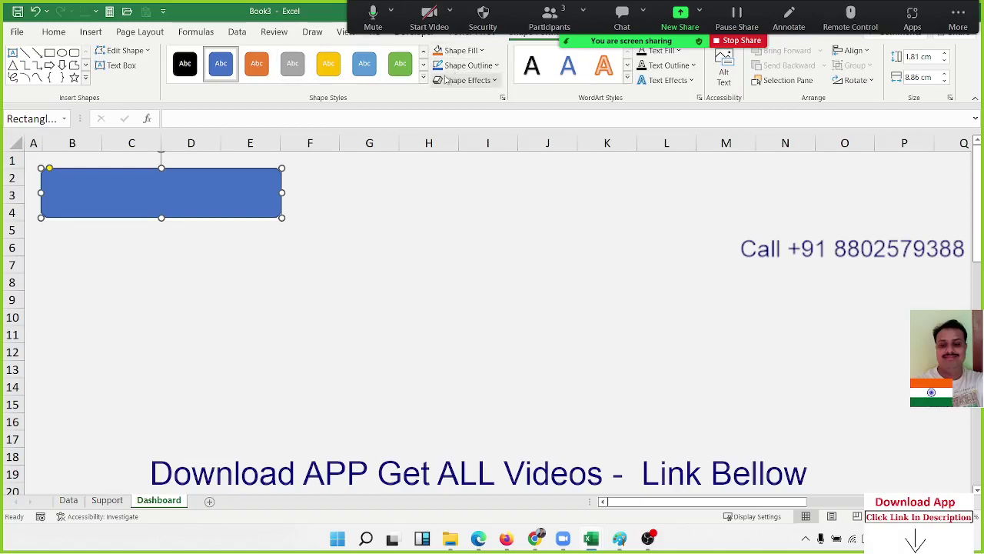
# - Set the rounded rectangle's Shape Fill to No Fill and reselect it
pyautogui.click(481, 50)
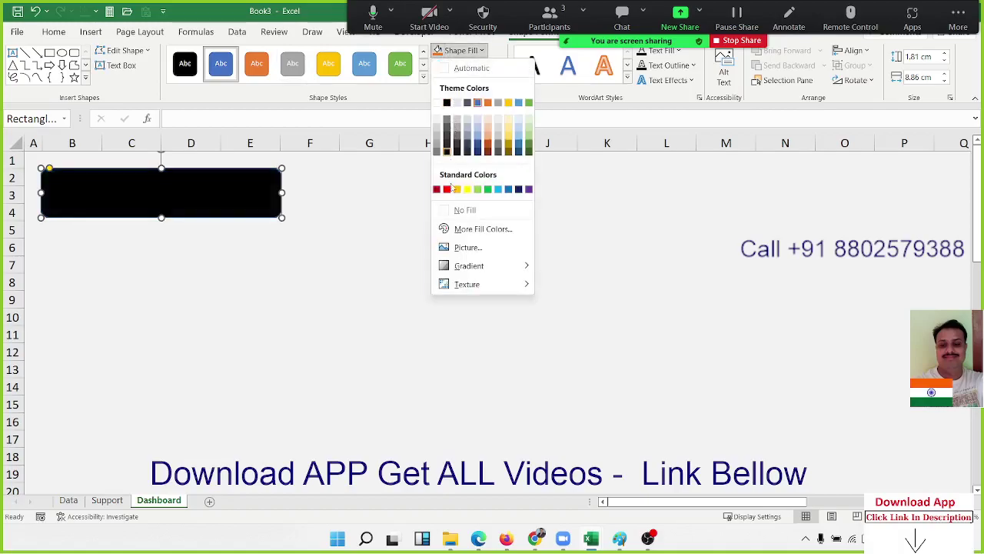
pyautogui.click(450, 210)
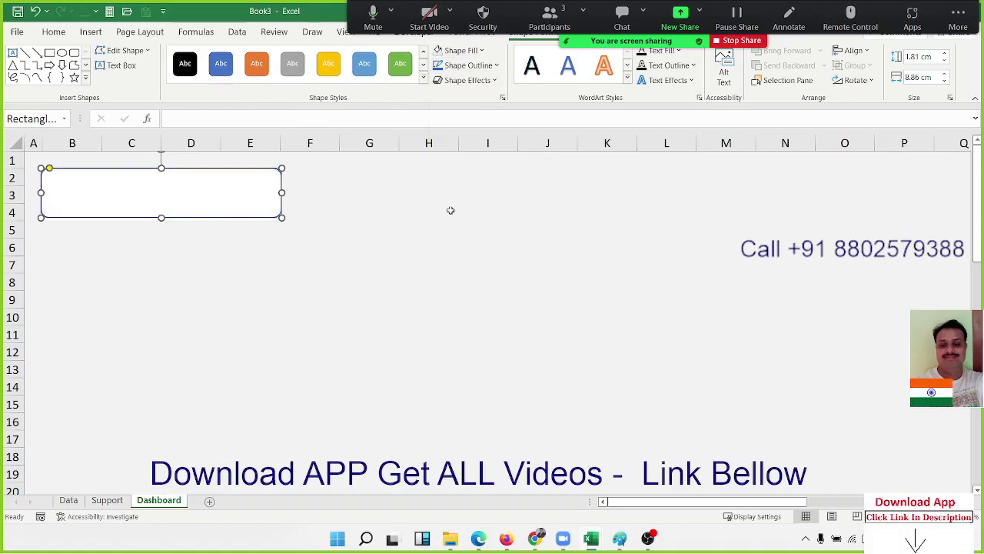
pyautogui.click(290, 301)
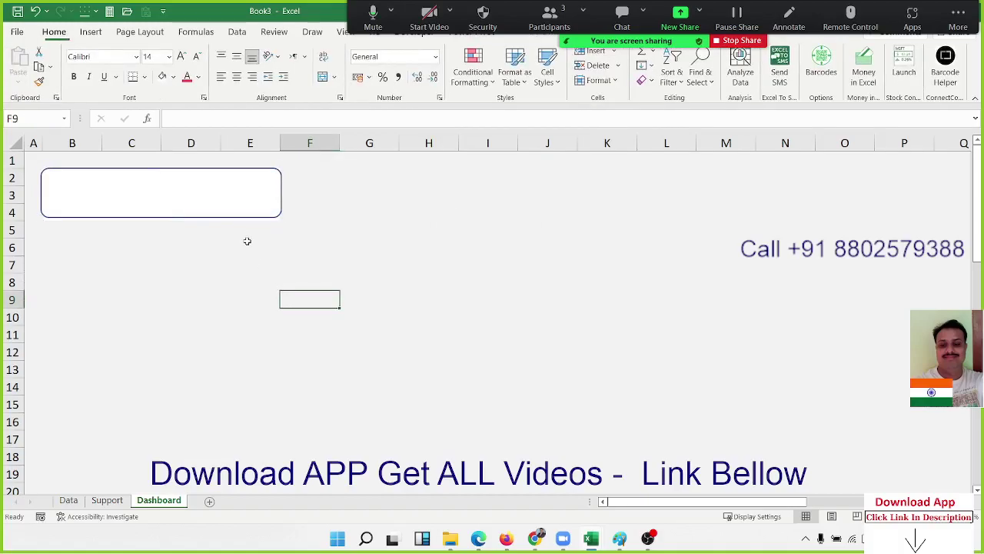
pyautogui.click(246, 241)
pyautogui.press('Up')
pyautogui.press('Up')
pyautogui.press('Up')
pyautogui.press('Left')
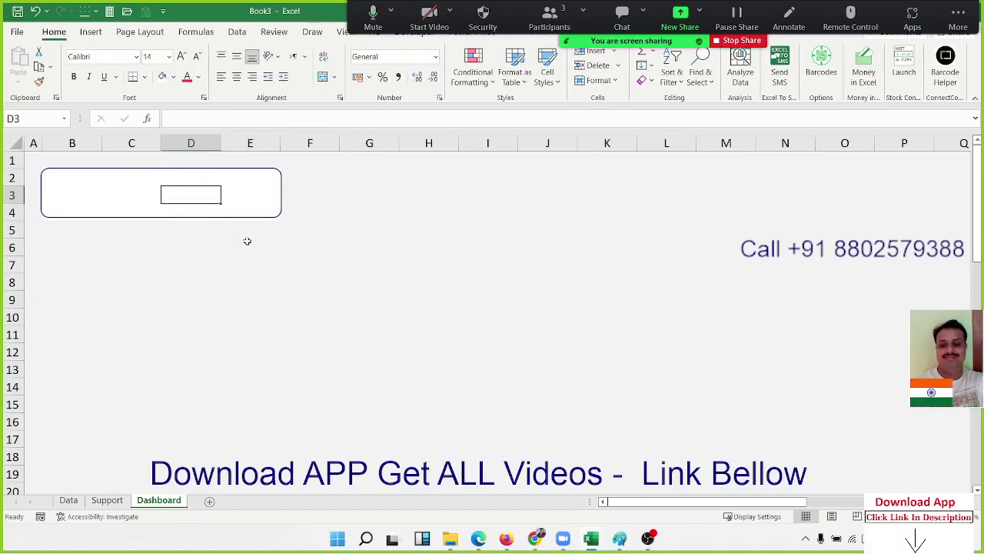
pyautogui.press('Left')
pyautogui.click(267, 174)
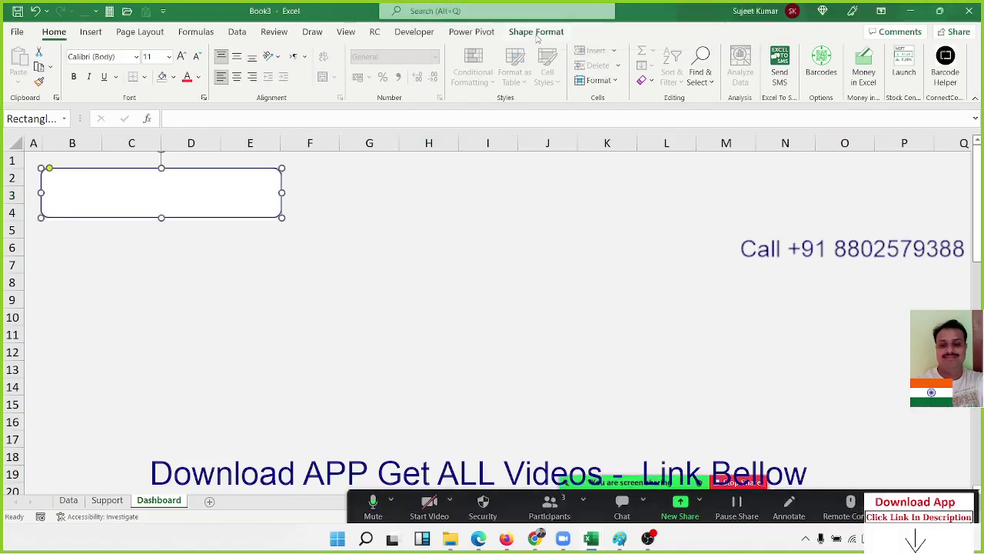
# - Set the rounded rectangle's outline colour to light grey and its weight to 6 pt
pyautogui.click(538, 35)
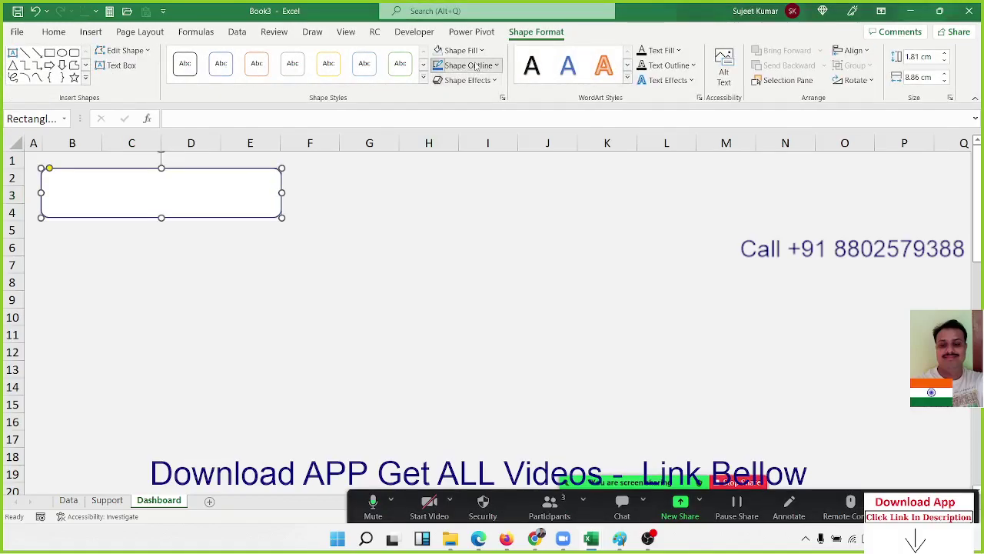
pyautogui.click(476, 67)
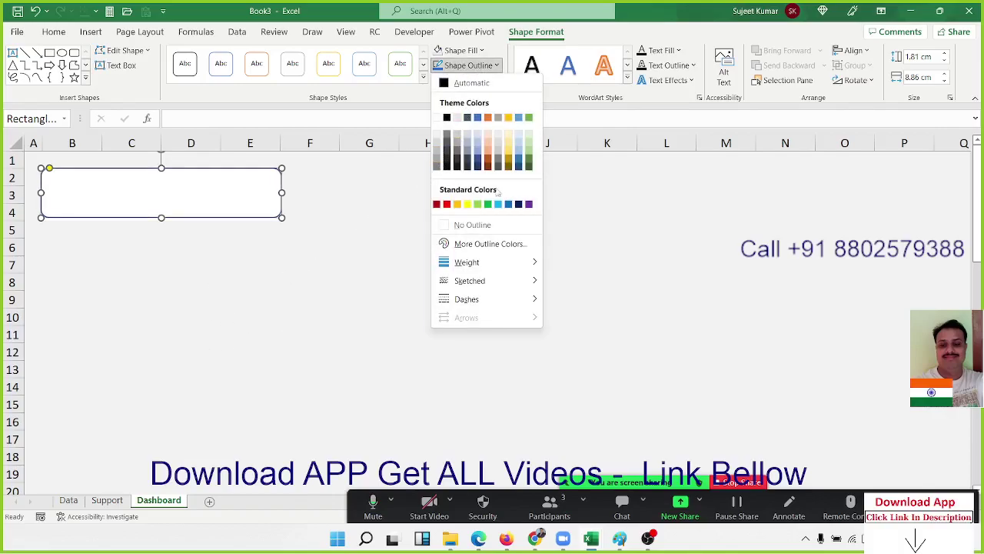
pyautogui.click(437, 148)
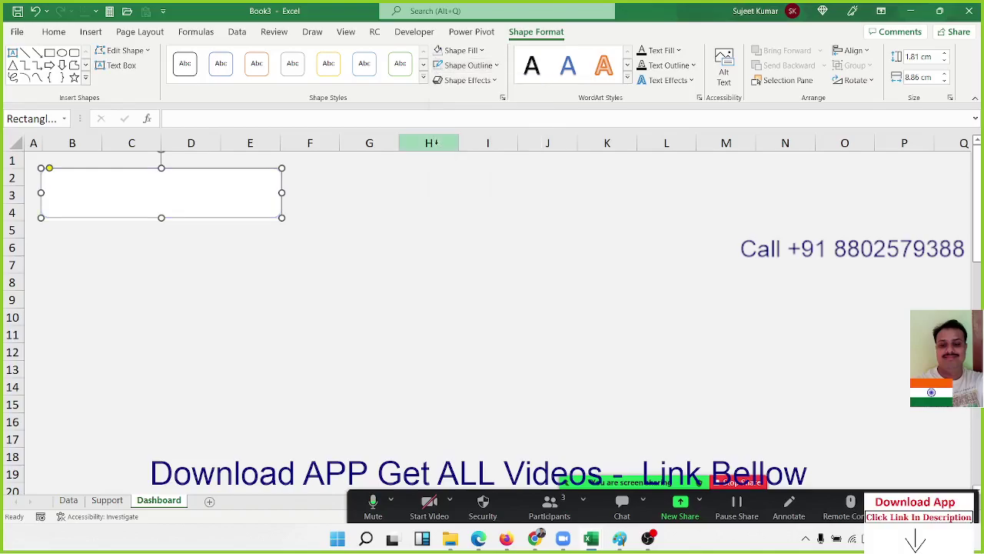
pyautogui.click(319, 312)
pyautogui.moveTo(278, 213); pyautogui.dragTo(281, 217)
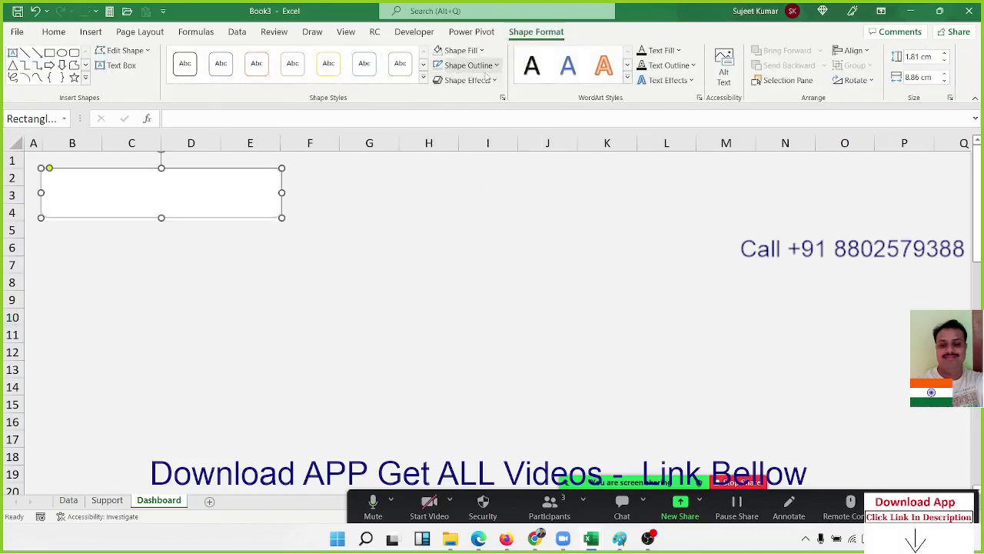
pyautogui.click(468, 65)
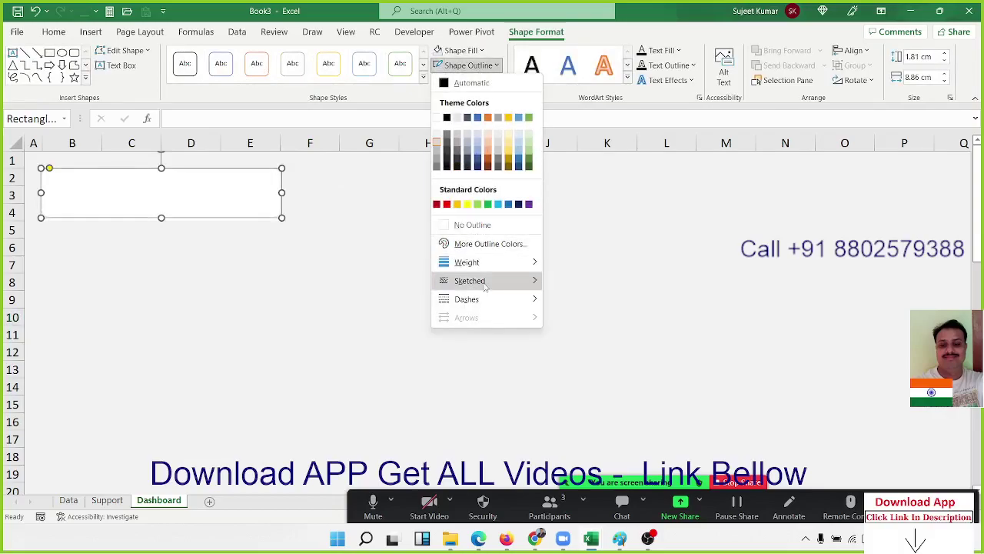
pyautogui.moveTo(489, 273)
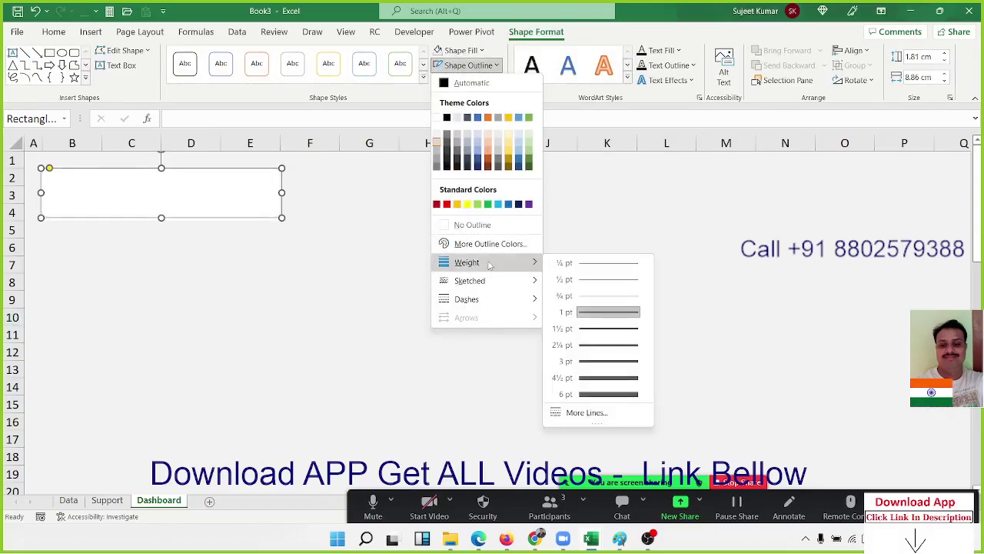
pyautogui.click(628, 395)
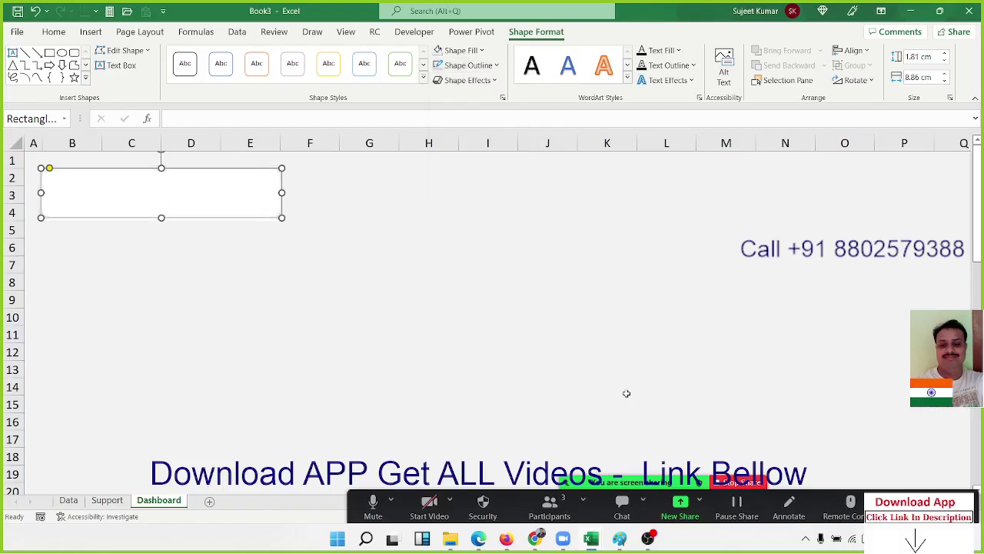
pyautogui.click(364, 318)
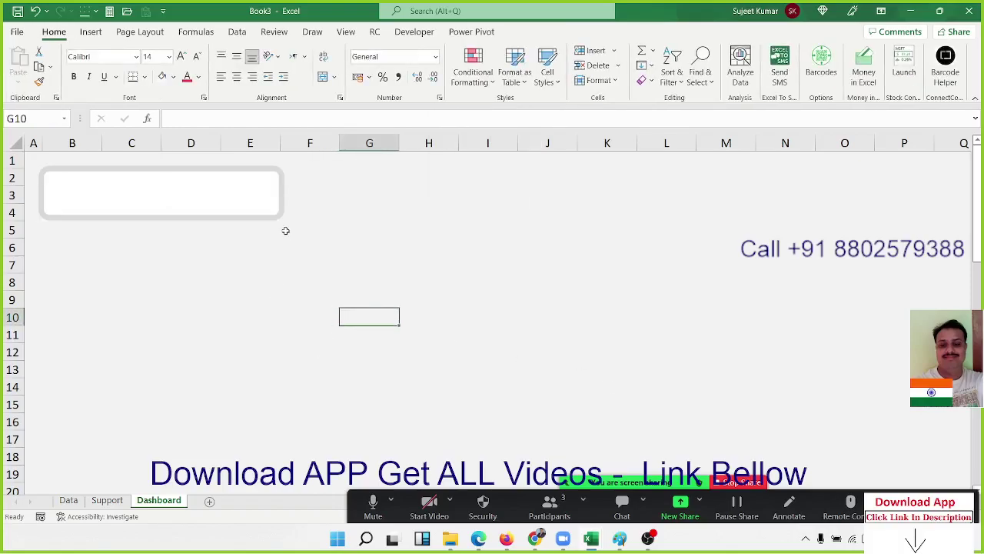
# - Change the title rectangle's outline to a very light theme colour
pyautogui.click(282, 195)
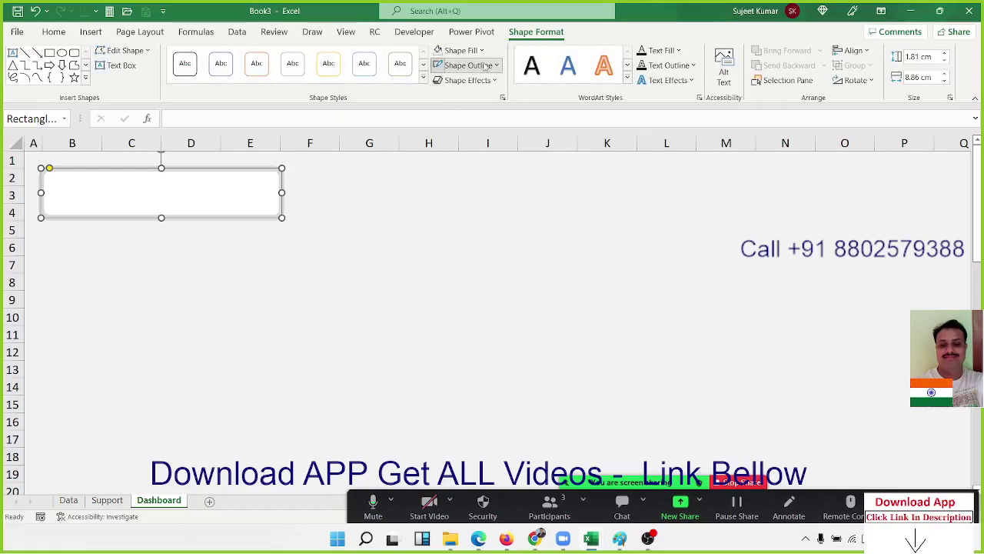
pyautogui.click(468, 64)
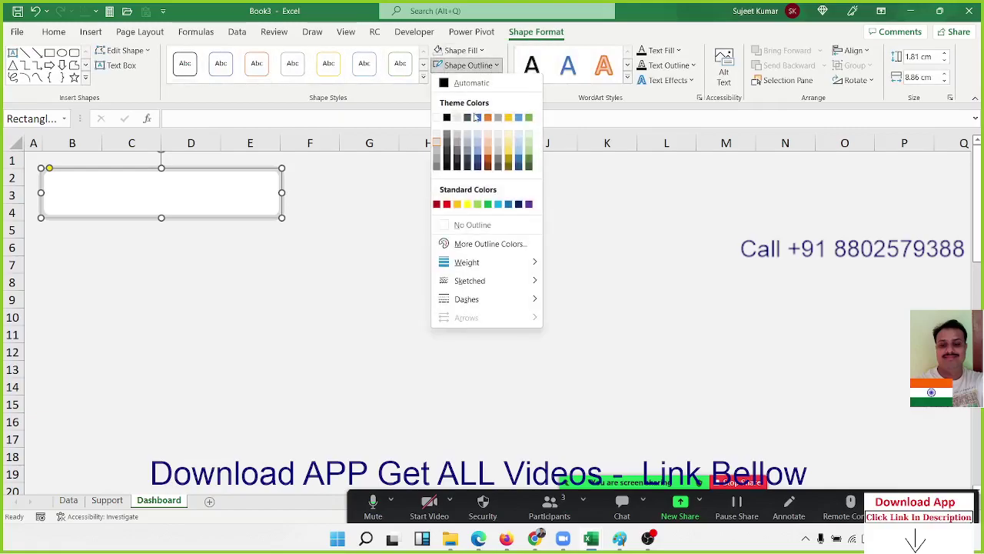
pyautogui.click(436, 151)
pyautogui.click(347, 245)
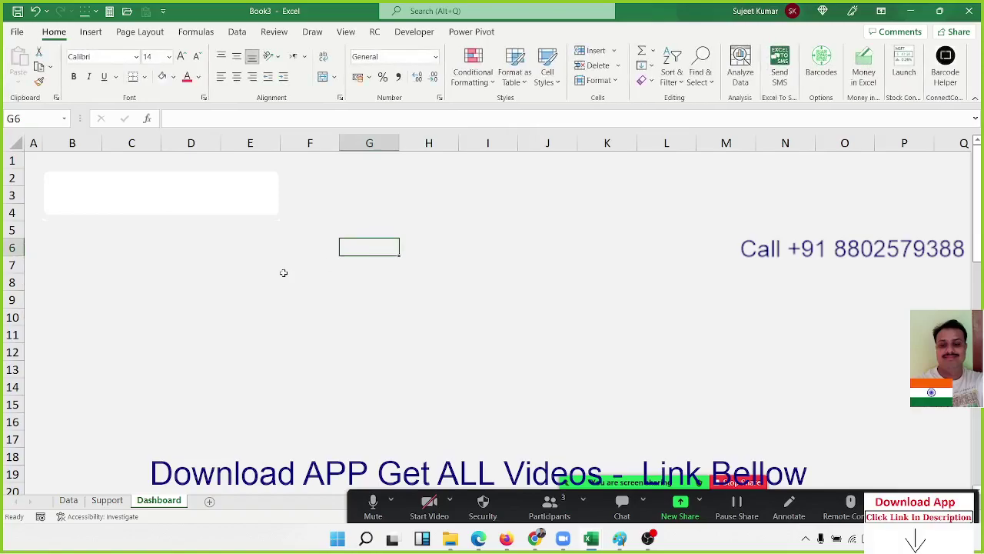
# - Select and deselect the title rectangle repeatedly to check its faint border, then select C2:E2
pyautogui.click(178, 218)
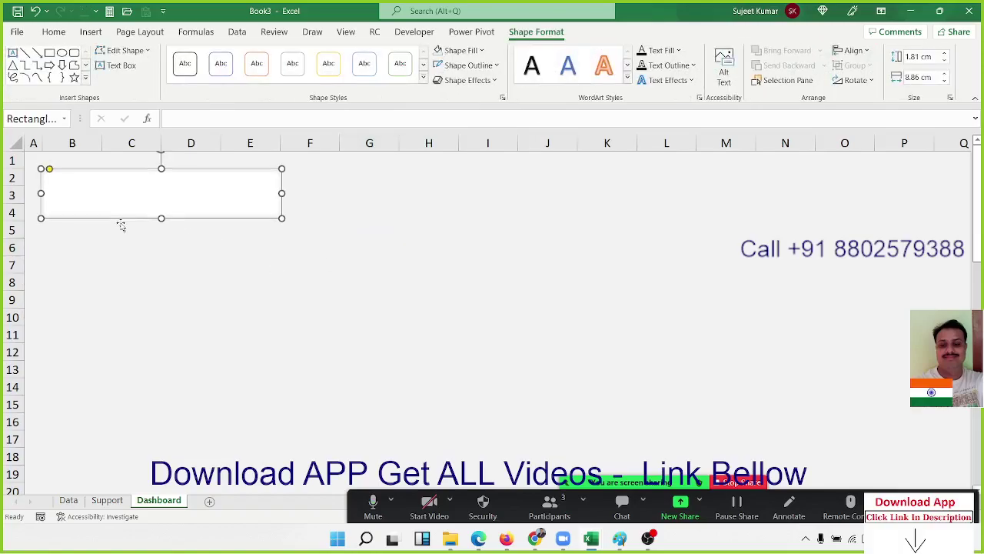
pyautogui.click(127, 243)
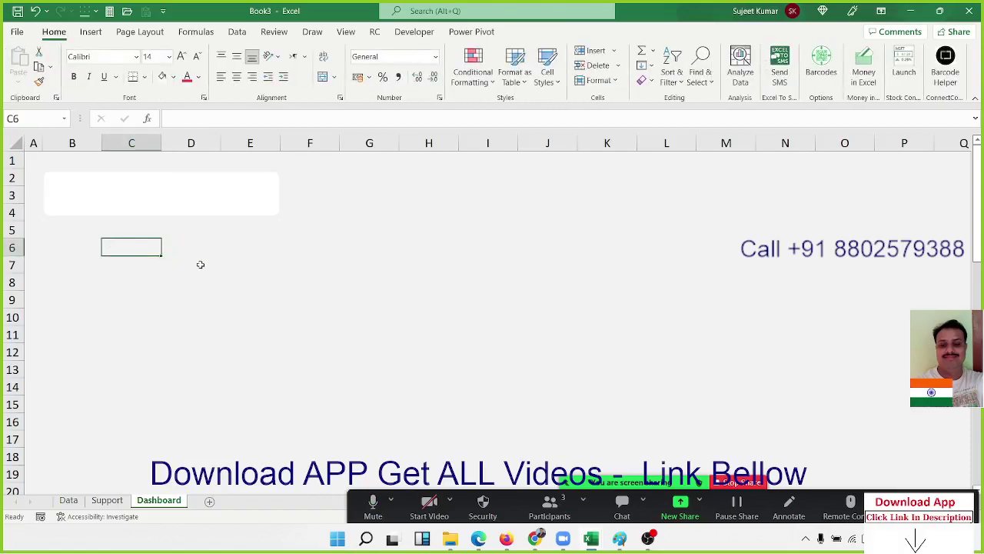
pyautogui.click(185, 215)
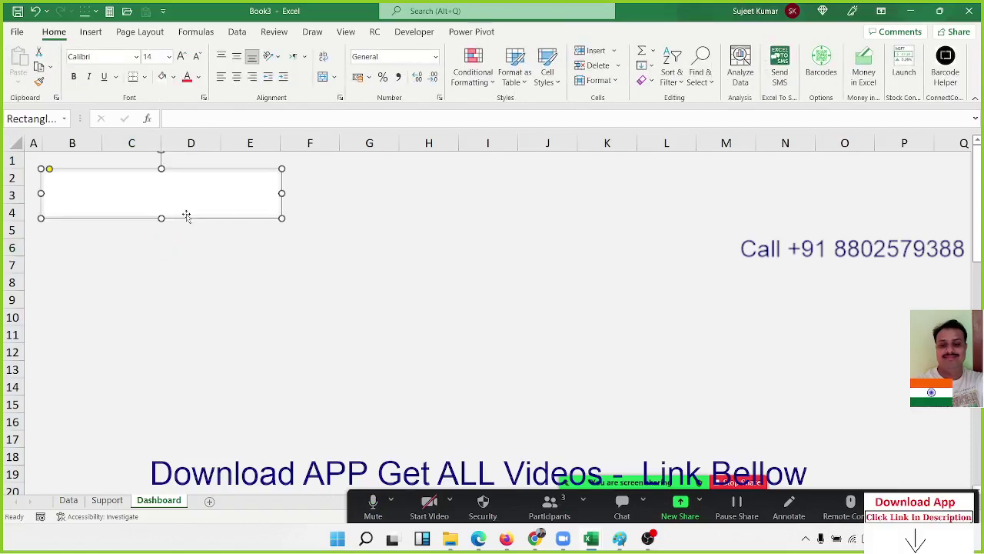
pyautogui.click(213, 264)
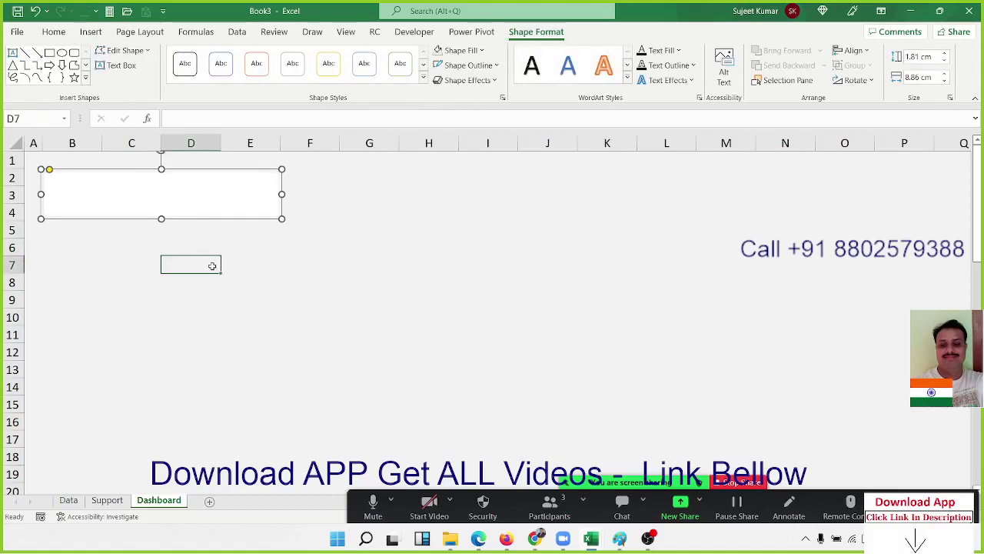
pyautogui.click(224, 200)
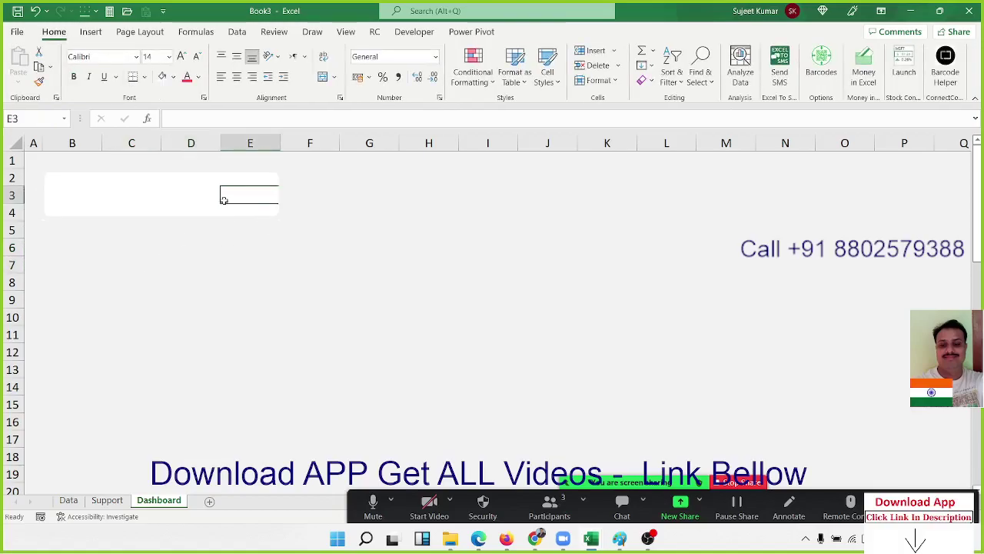
pyautogui.click(229, 216)
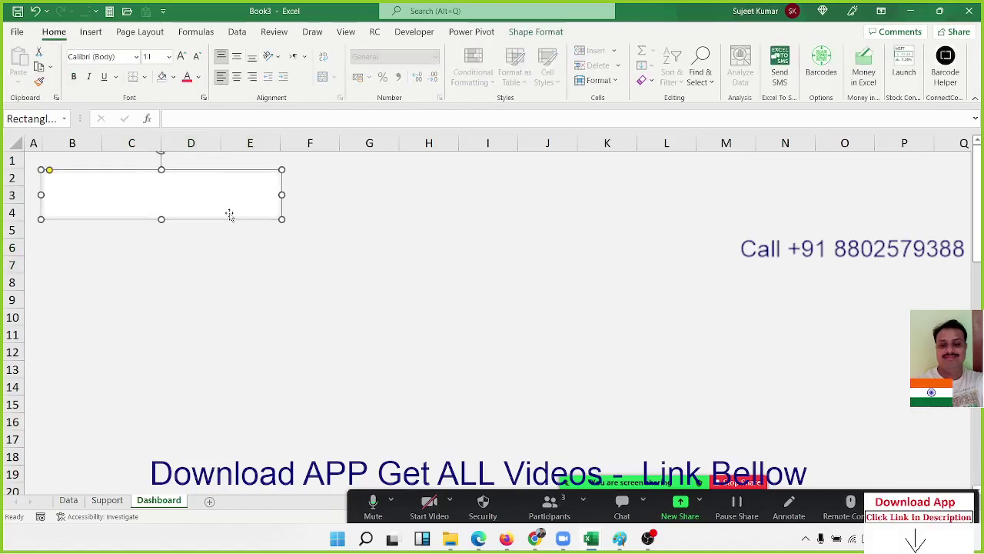
pyautogui.click(234, 229)
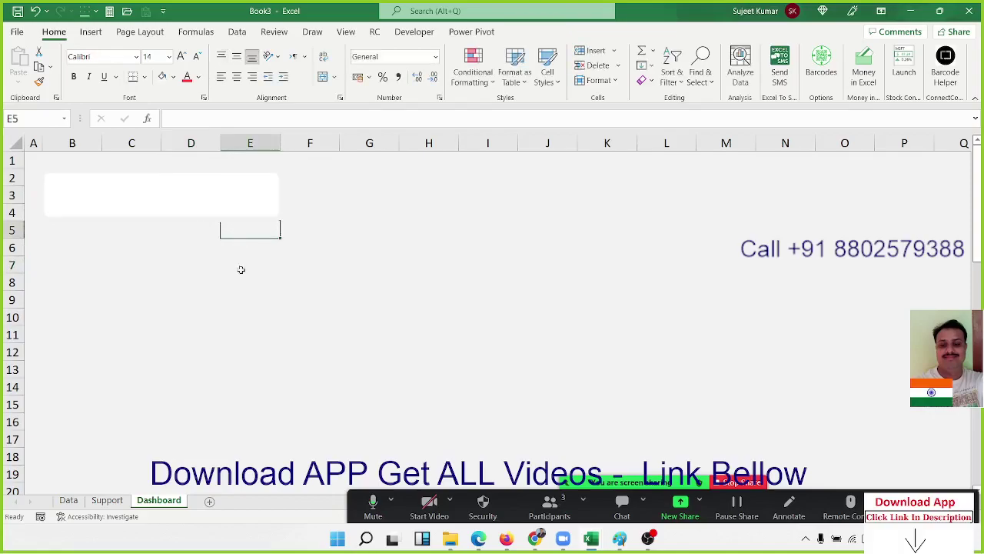
pyautogui.click(248, 219)
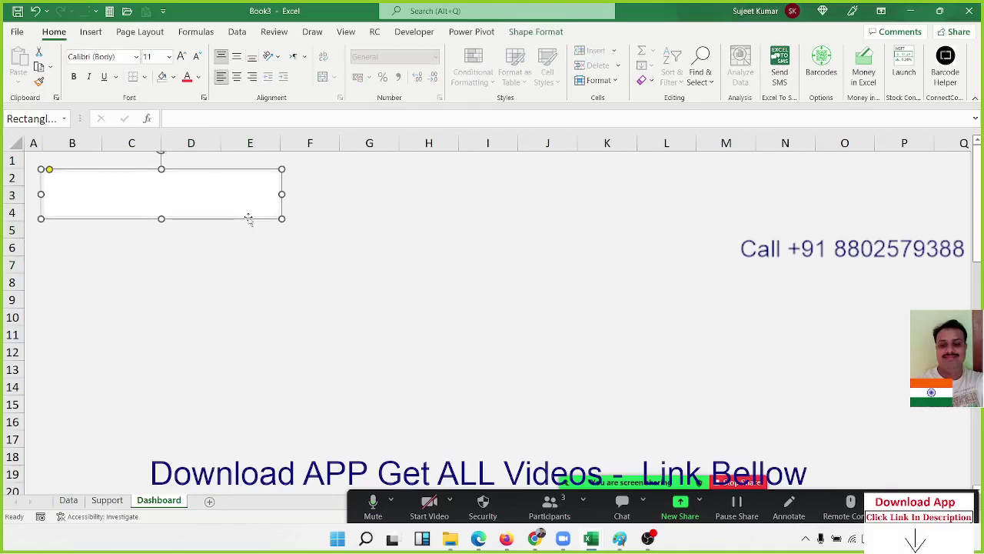
pyautogui.click(260, 267)
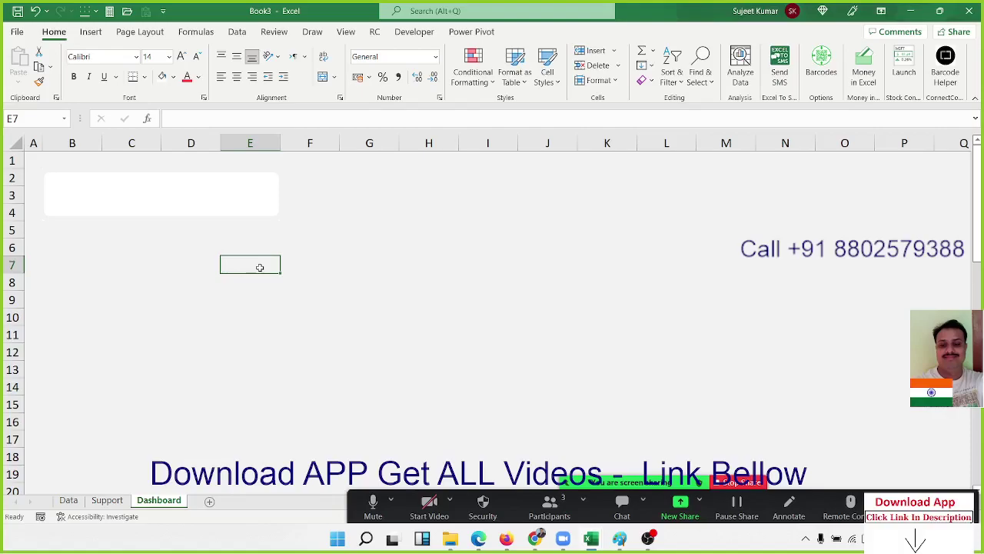
pyautogui.click(258, 192)
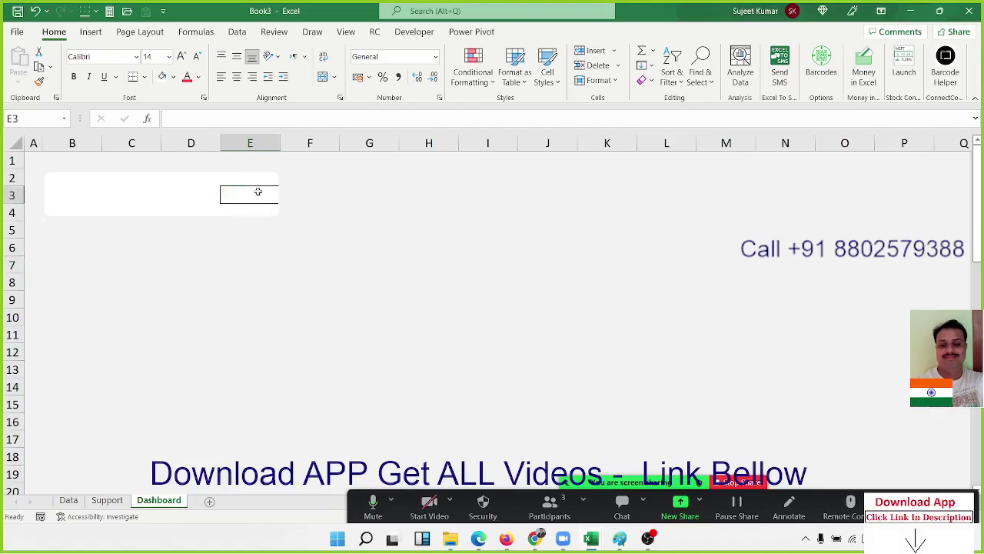
pyautogui.moveTo(257, 180)
pyautogui.mouseDown()
pyautogui.moveTo(112, 178)
pyautogui.moveTo(64, 208)
pyautogui.mouseUp()
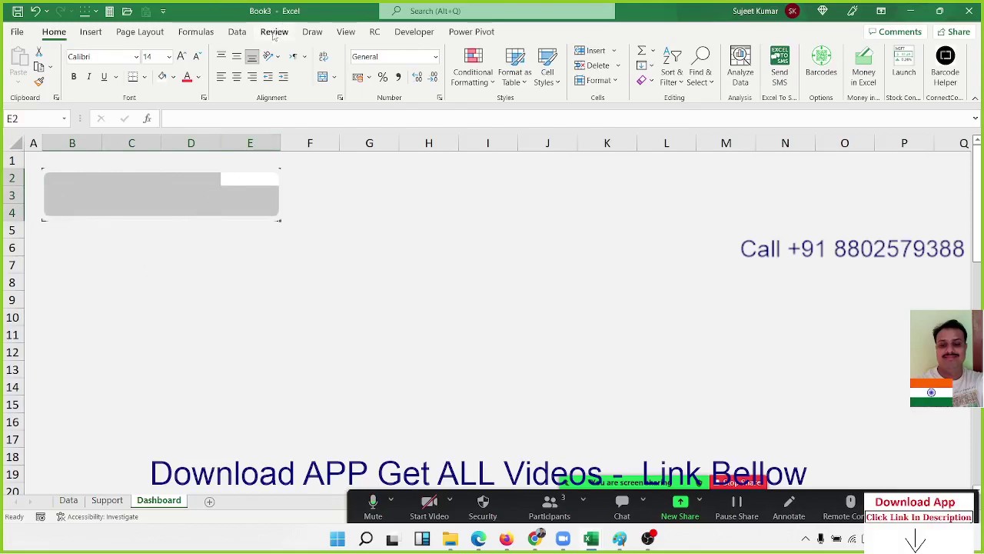
pyautogui.click(196, 33)
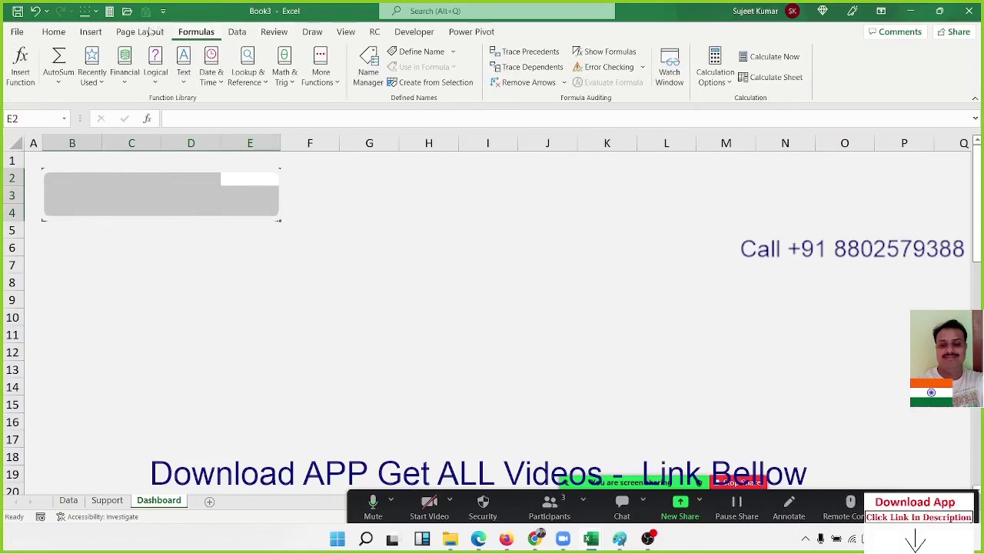
# - Open the Format Shape Line settings for the title rectangle via Shape Outline > Weight > More Lines
pyautogui.click(90, 32)
pyautogui.click(153, 70)
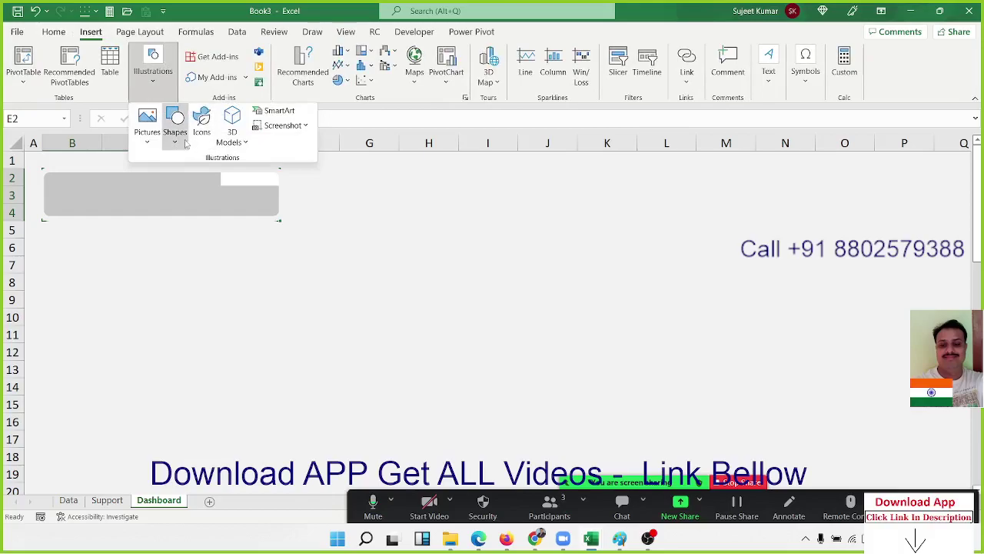
pyautogui.click(175, 130)
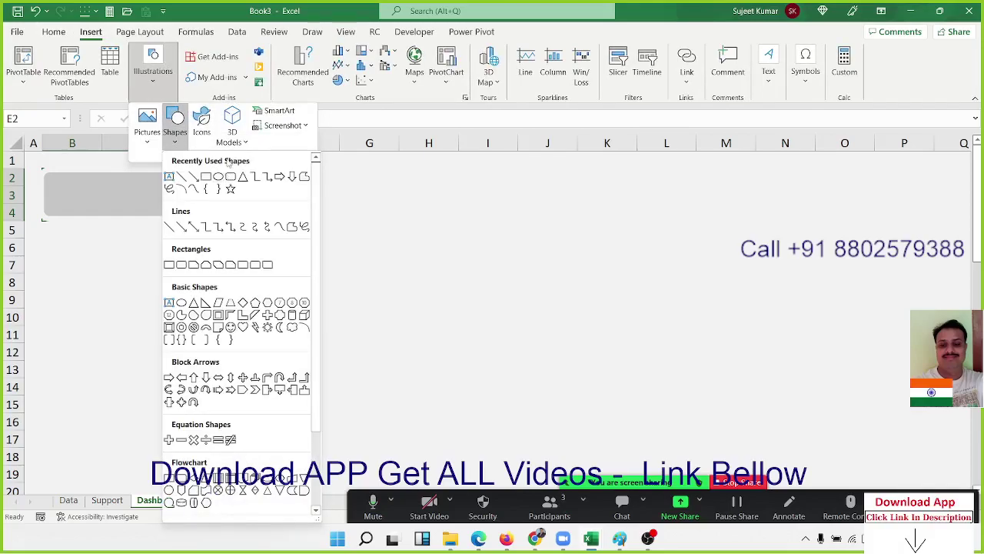
pyautogui.click(89, 221)
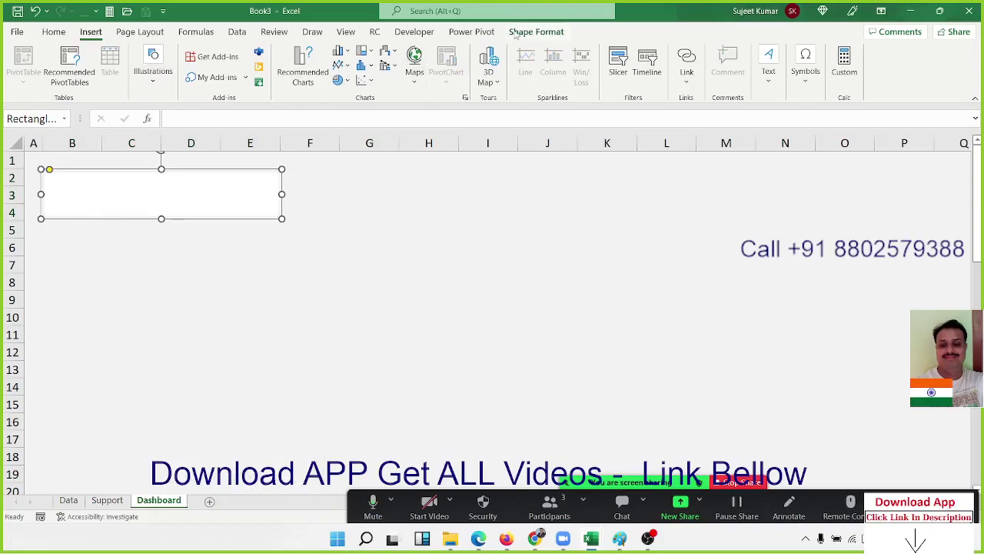
pyautogui.click(517, 35)
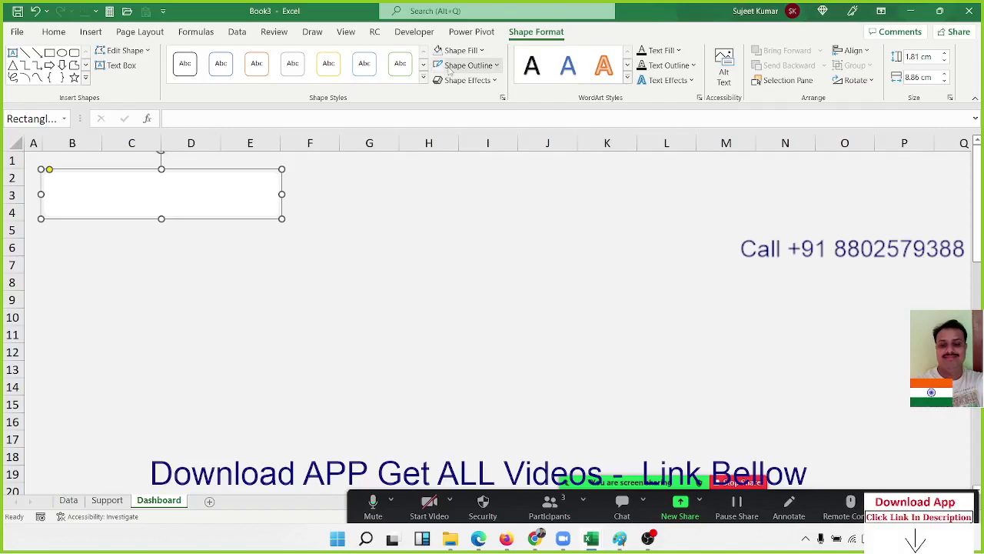
pyautogui.click(477, 68)
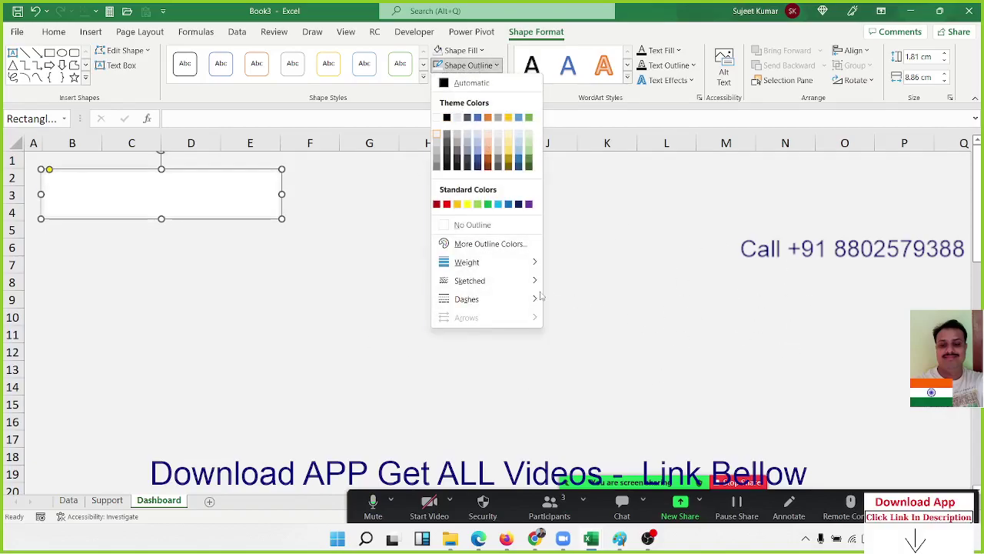
pyautogui.moveTo(537, 282)
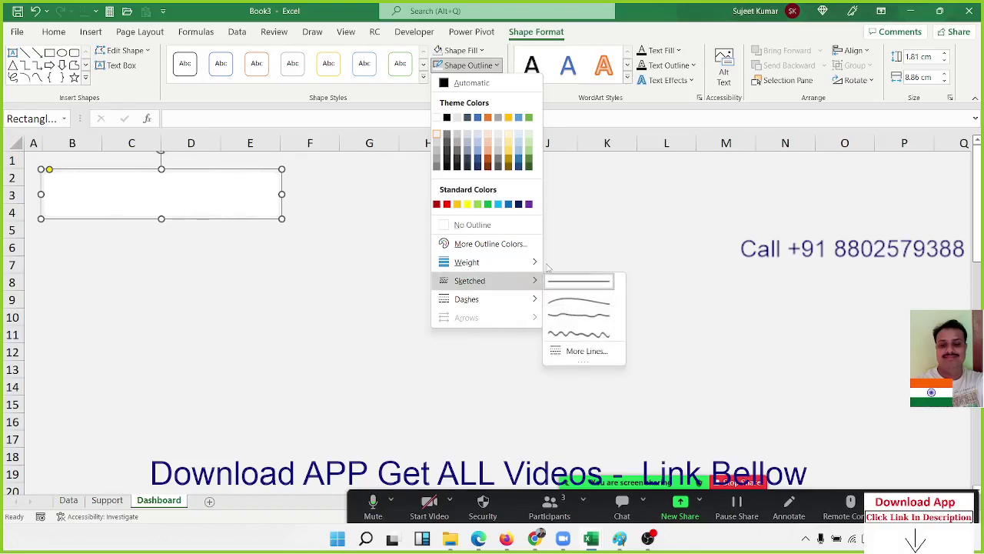
pyautogui.moveTo(537, 262)
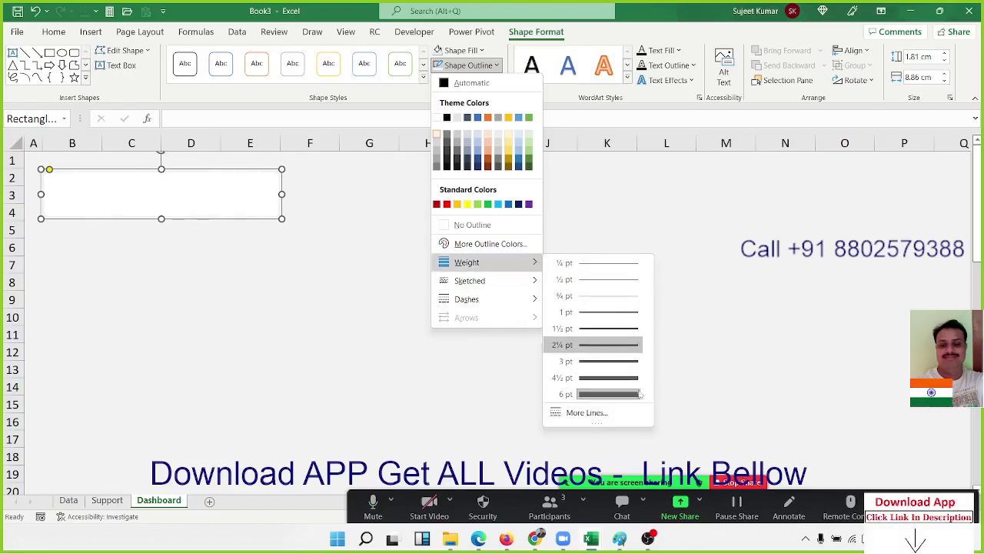
pyautogui.click(600, 415)
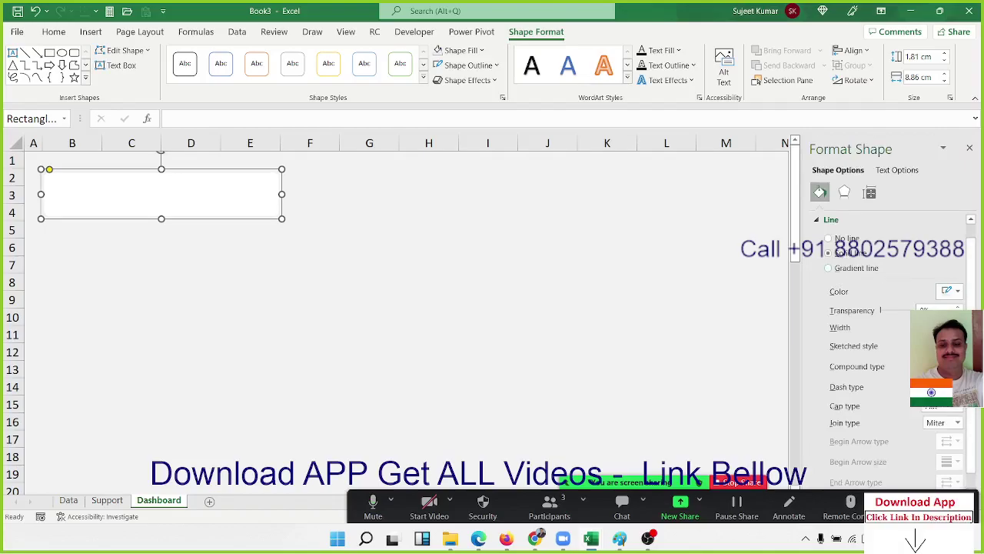
pyautogui.click(672, 328)
pyautogui.click(486, 287)
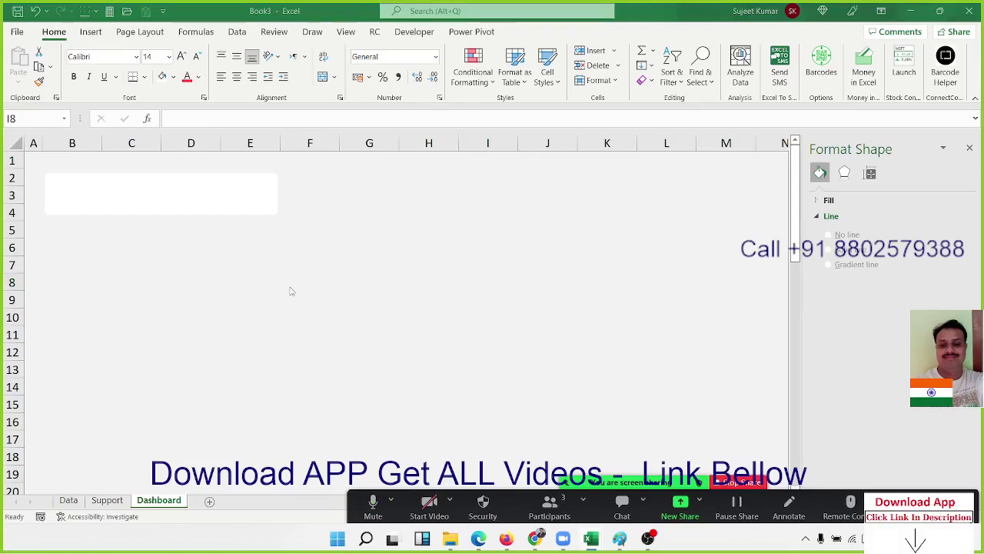
# - Paste the chart logo and drag it into the left end of the title rectangle
pyautogui.hotkey('ctrl', 'v')
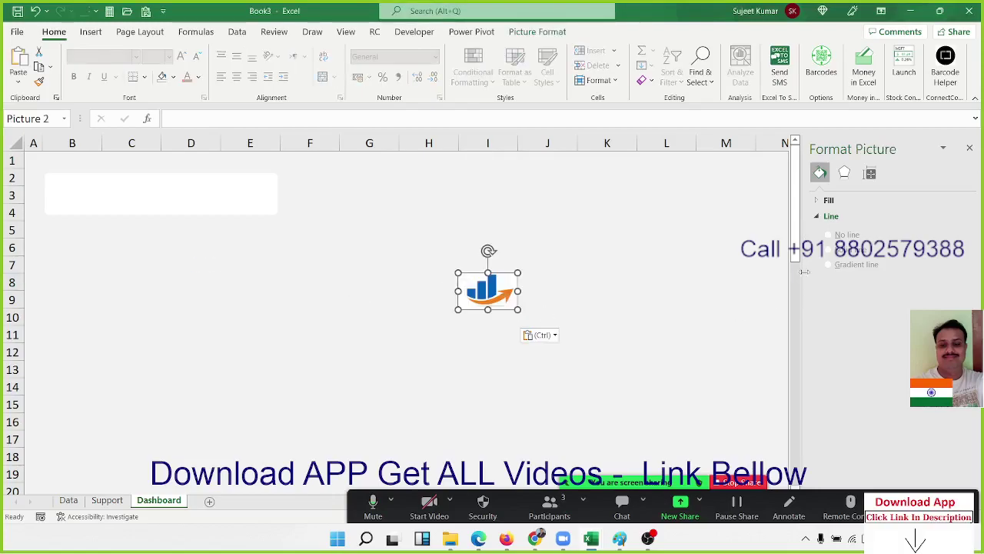
pyautogui.click(969, 148)
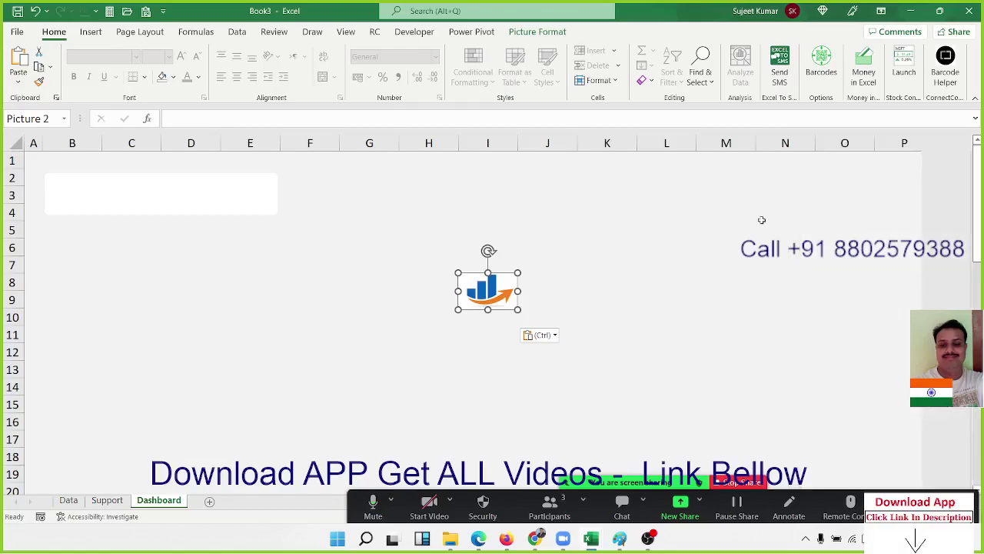
pyautogui.moveTo(453, 278); pyautogui.dragTo(80, 197)
# - Merge and centre C2:E3 and enter the title 'Sales Dashboard'
pyautogui.click(156, 195)
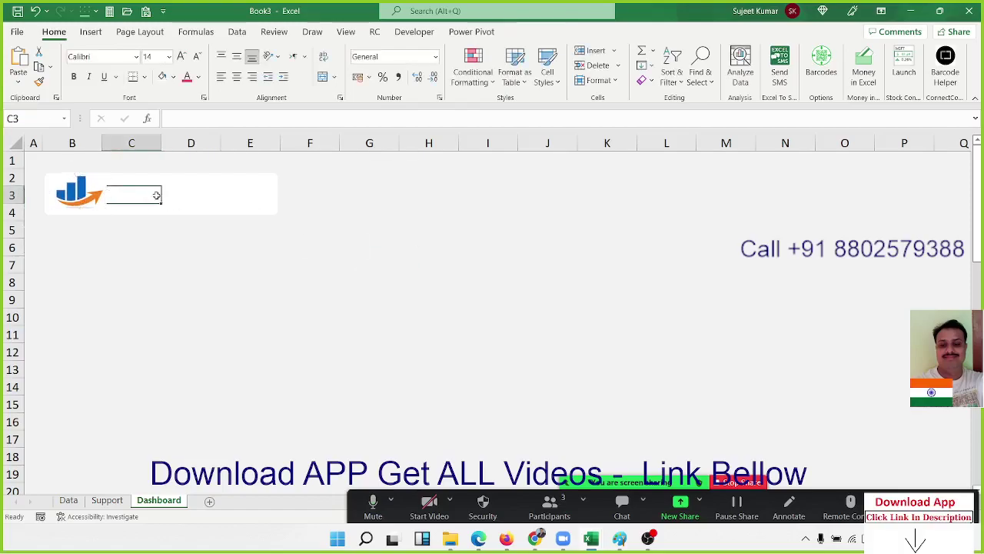
pyautogui.press('Up')
pyautogui.hotkey('shift', 'Right')
pyautogui.hotkey('shift', 'Right')
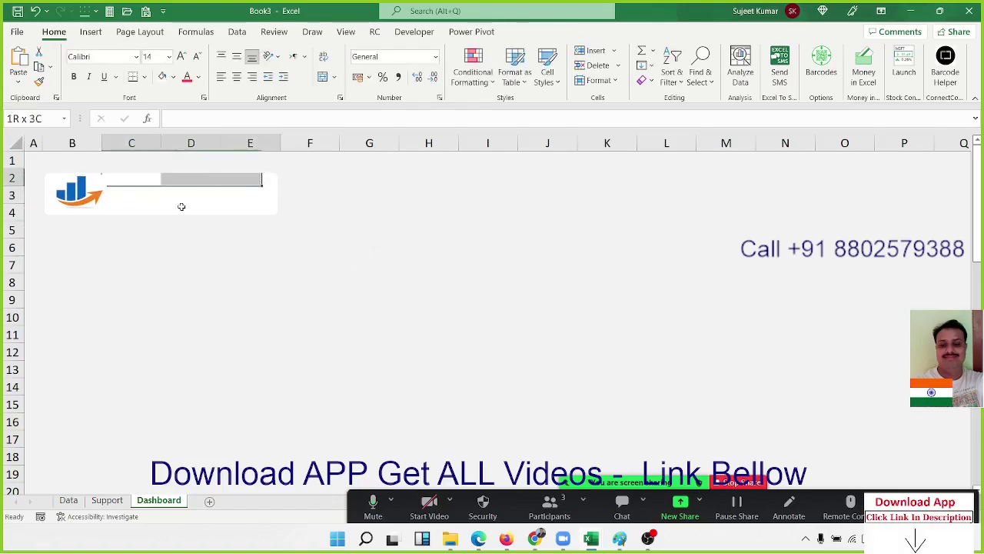
pyautogui.hotkey('shift', 'Down')
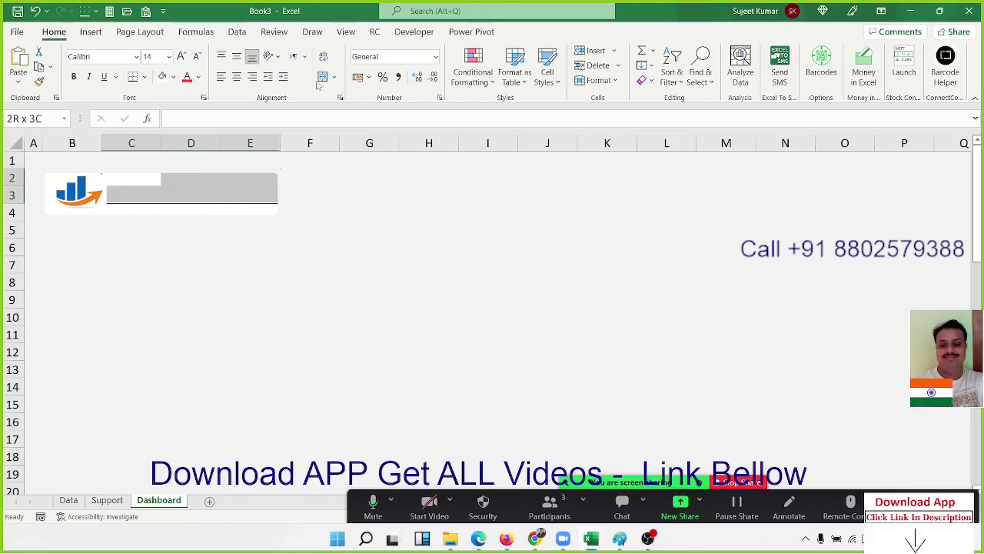
pyautogui.click(322, 80)
pyautogui.write('Sa')
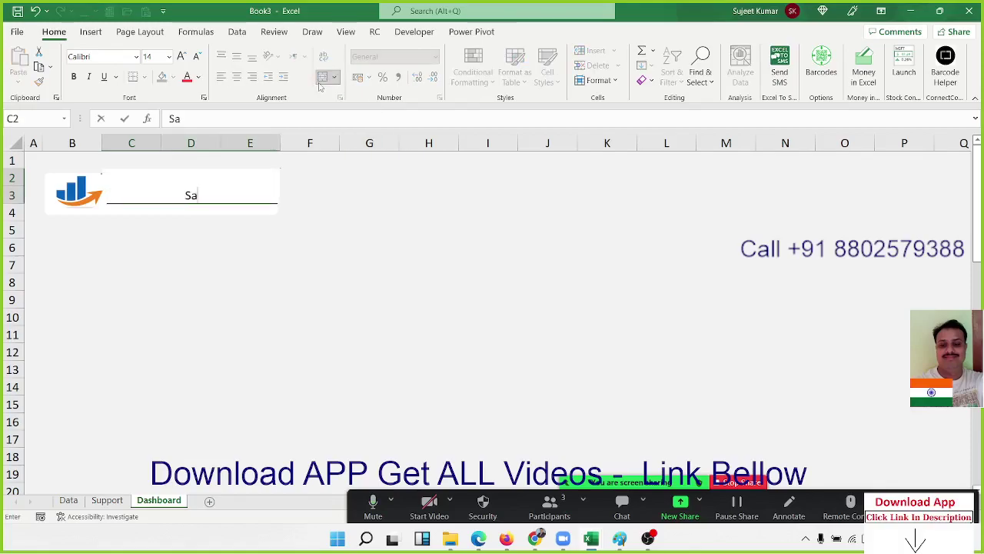
pyautogui.write('les Dash')
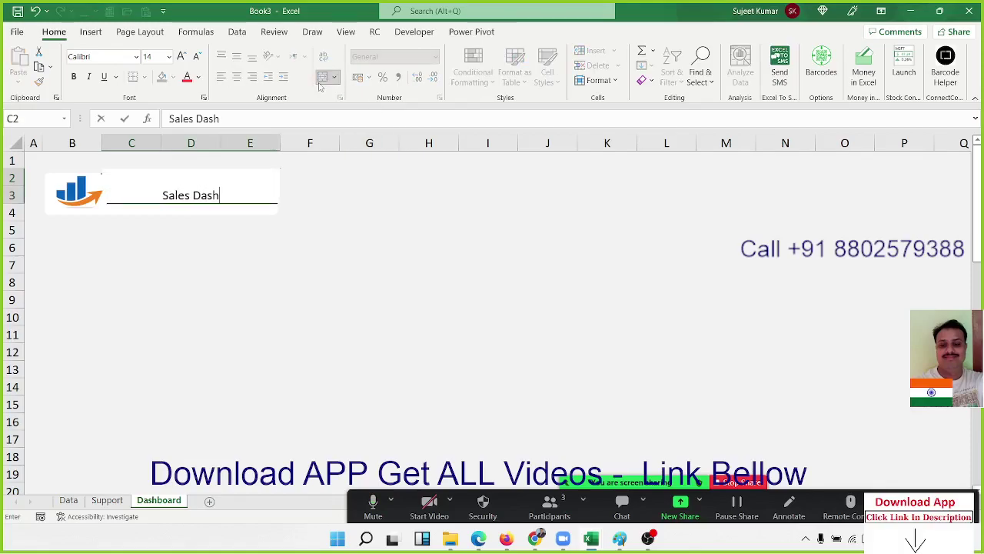
pyautogui.write('board')
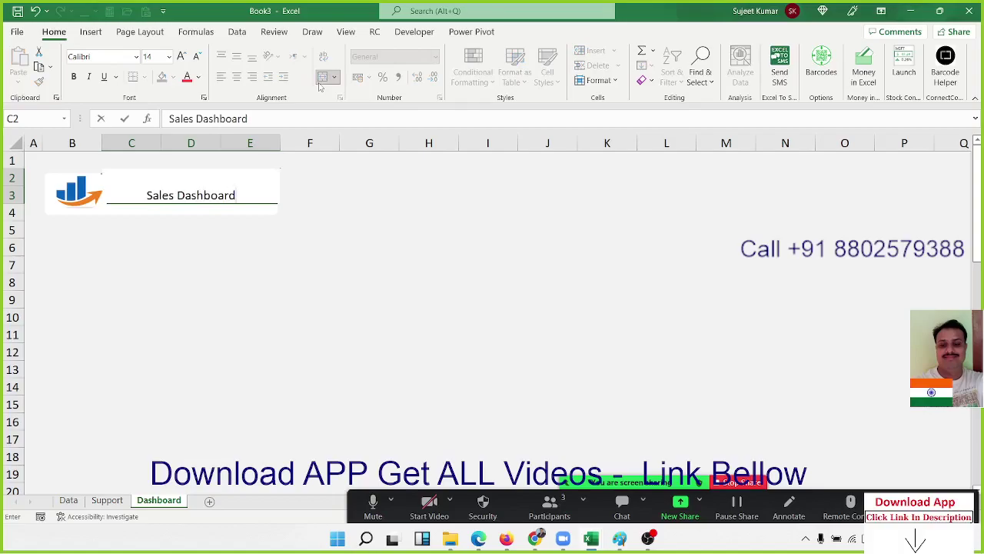
pyautogui.click(124, 118)
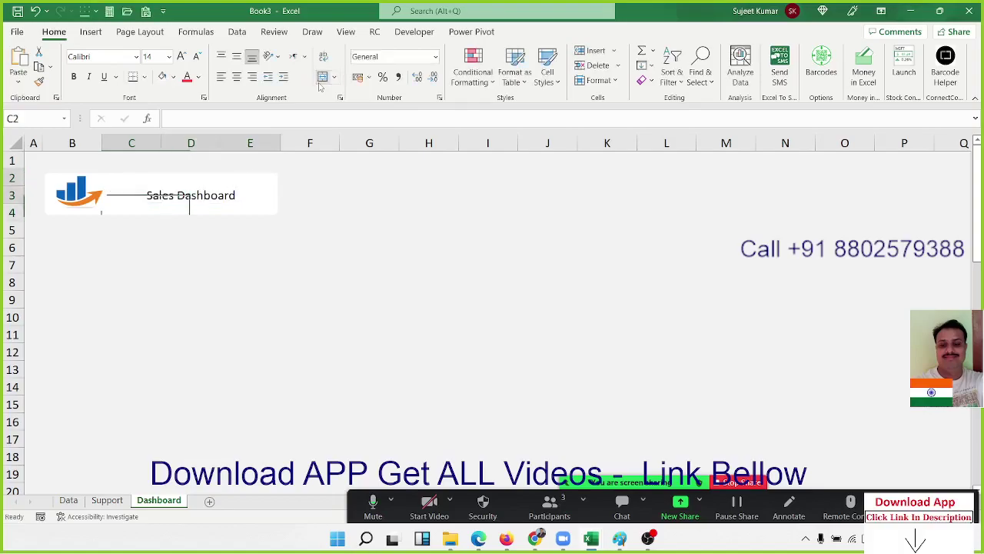
# - Format the title in bold dark purple at 22 pt
pyautogui.click(199, 77)
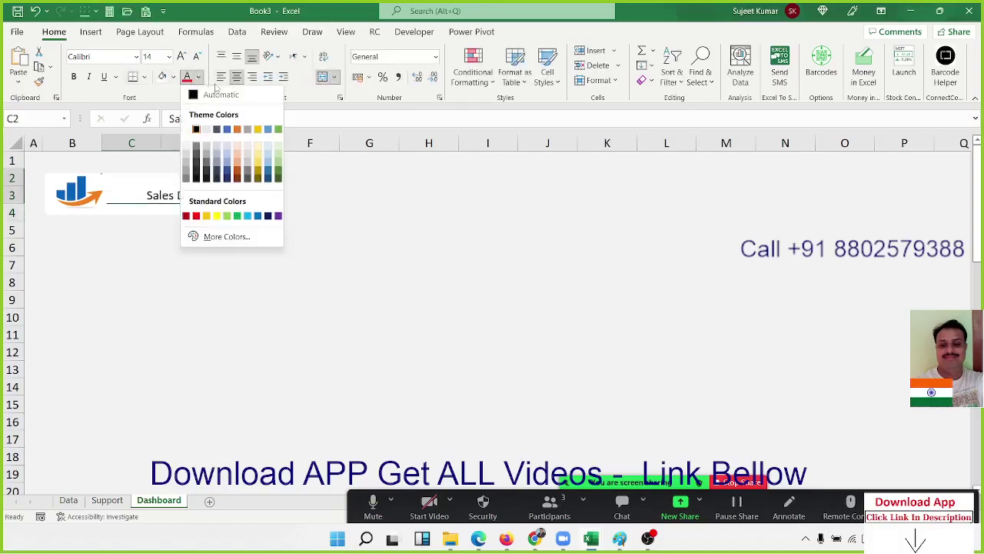
pyautogui.click(268, 216)
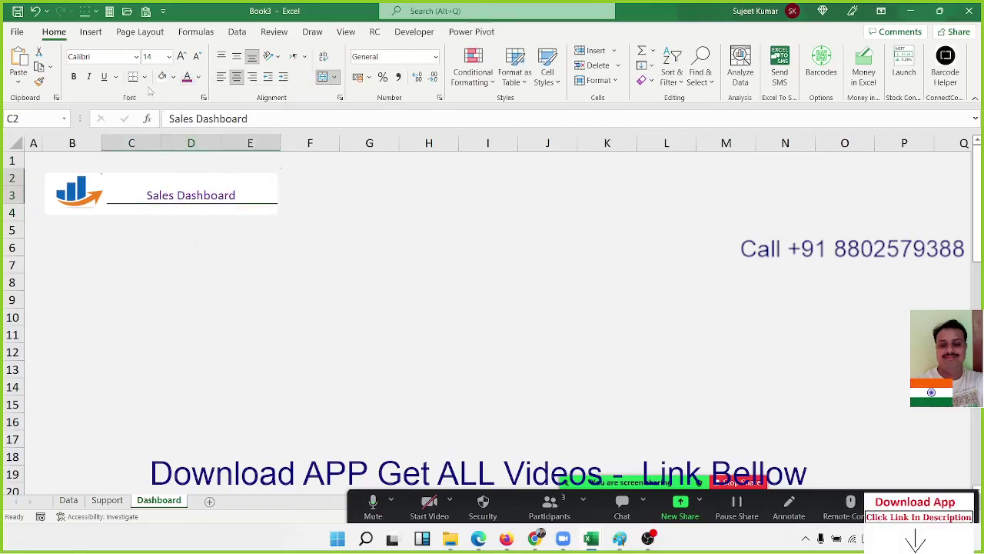
pyautogui.click(74, 77)
pyautogui.click(182, 57)
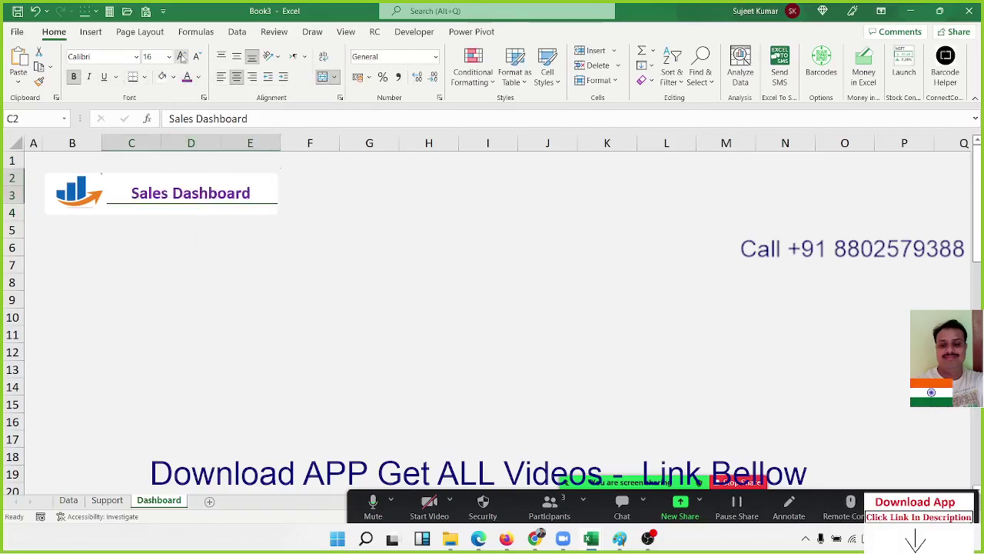
pyautogui.click(182, 57)
pyautogui.click(182, 57)
pyautogui.click(181, 57)
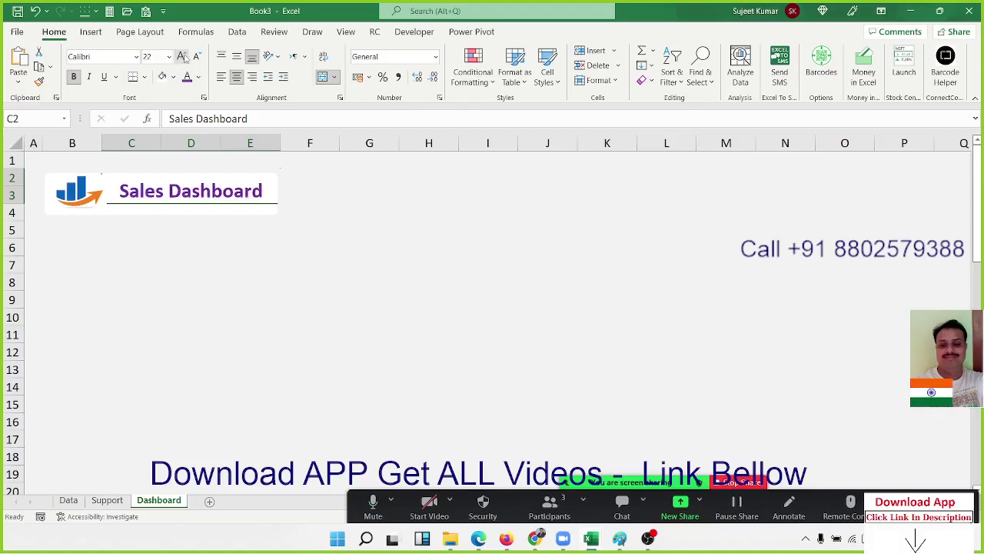
pyautogui.click(242, 287)
pyautogui.click(138, 210)
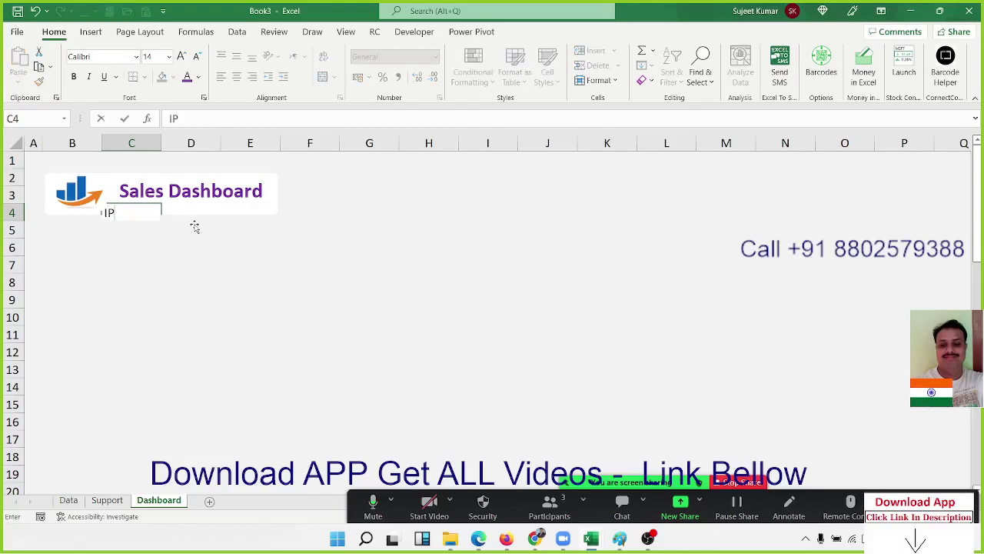
# - Merge C4:E4, enter the subtitle 'IPT Excel School' and top-align it
pyautogui.hotkey('shift', 'Right')
pyautogui.hotkey('shift', 'Right')
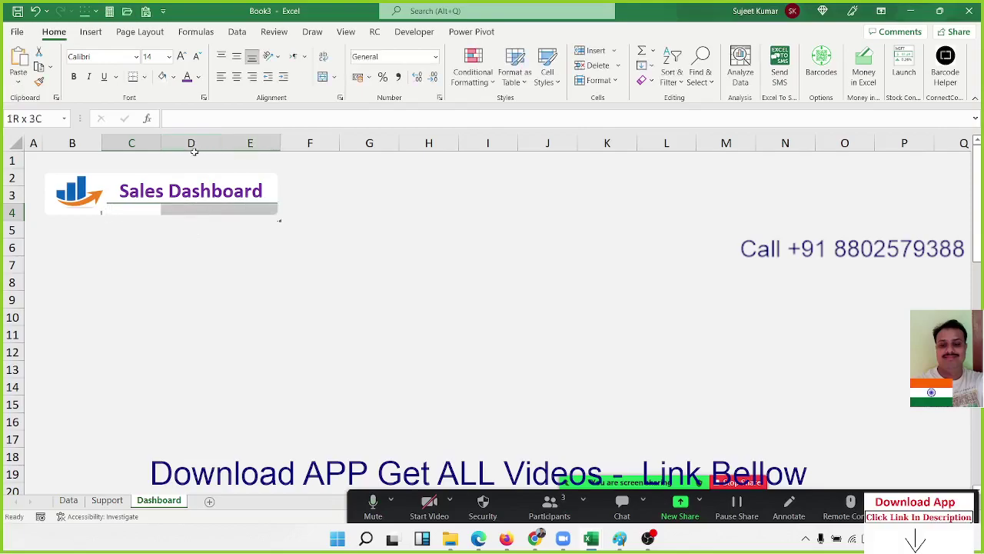
pyautogui.click(326, 78)
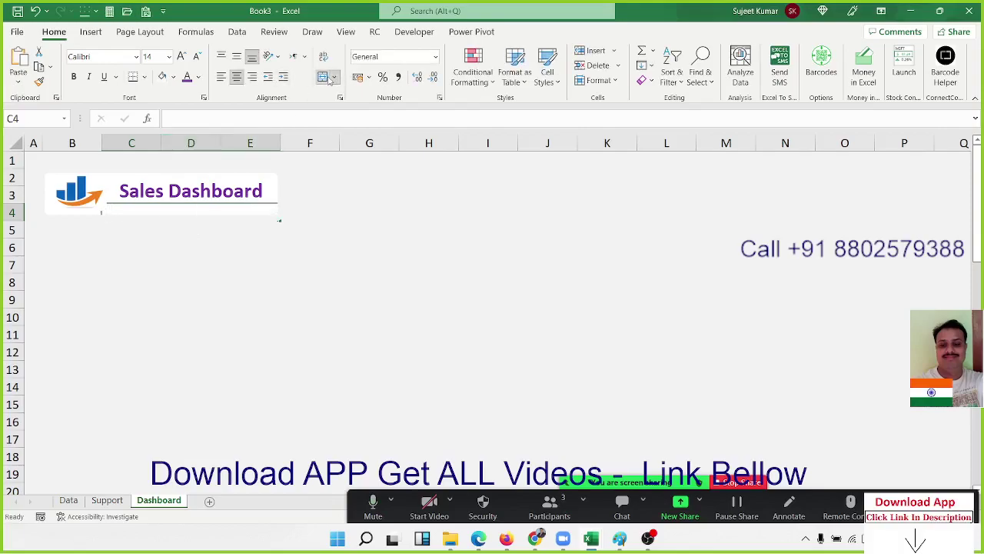
pyautogui.write('IPR')
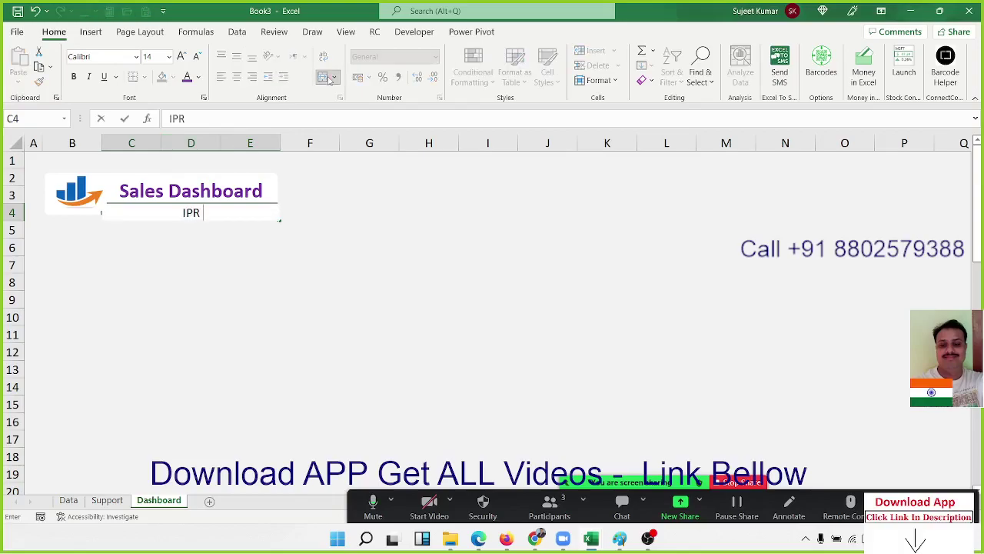
pyautogui.press('BackSpace')
pyautogui.write('T ')
pyautogui.write('Excel')
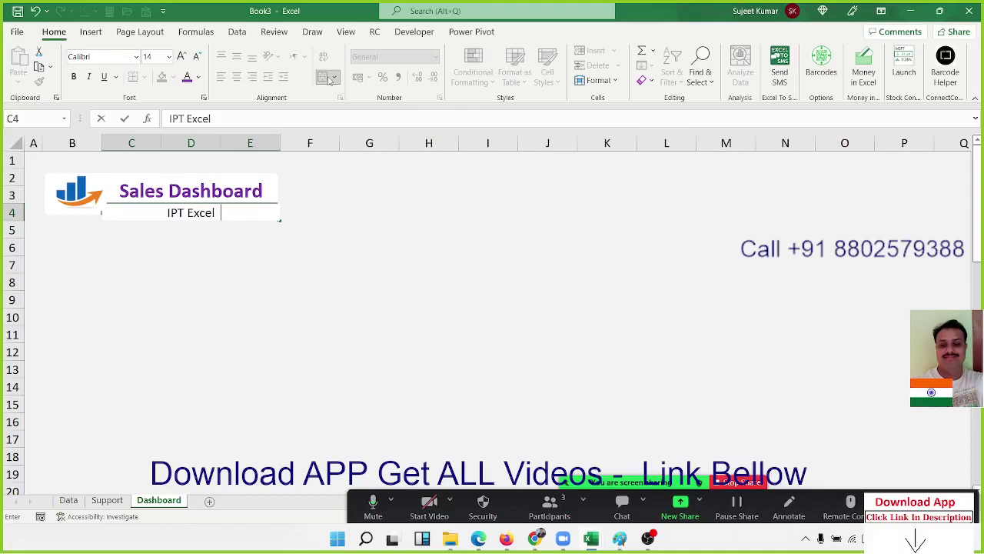
pyautogui.write('  School')
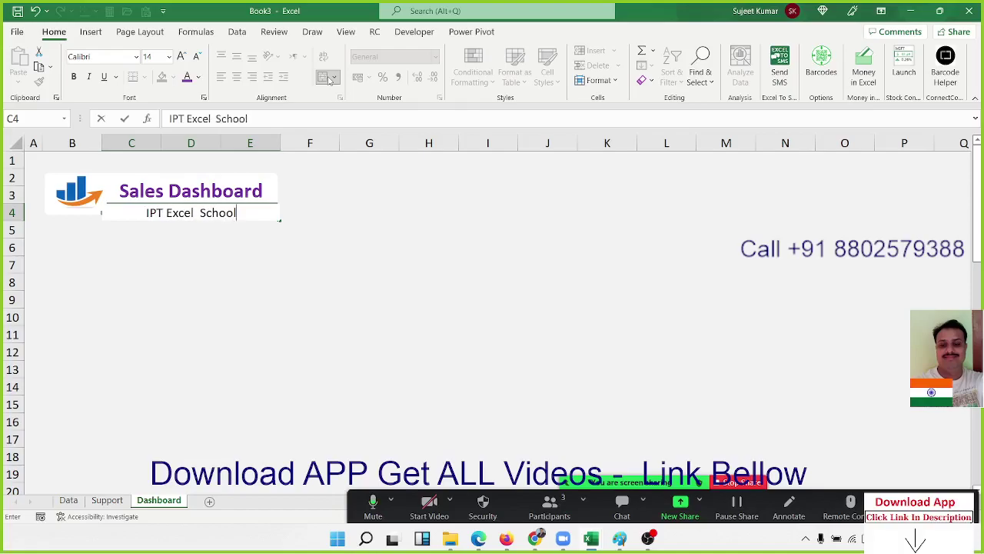
pyautogui.click(273, 315)
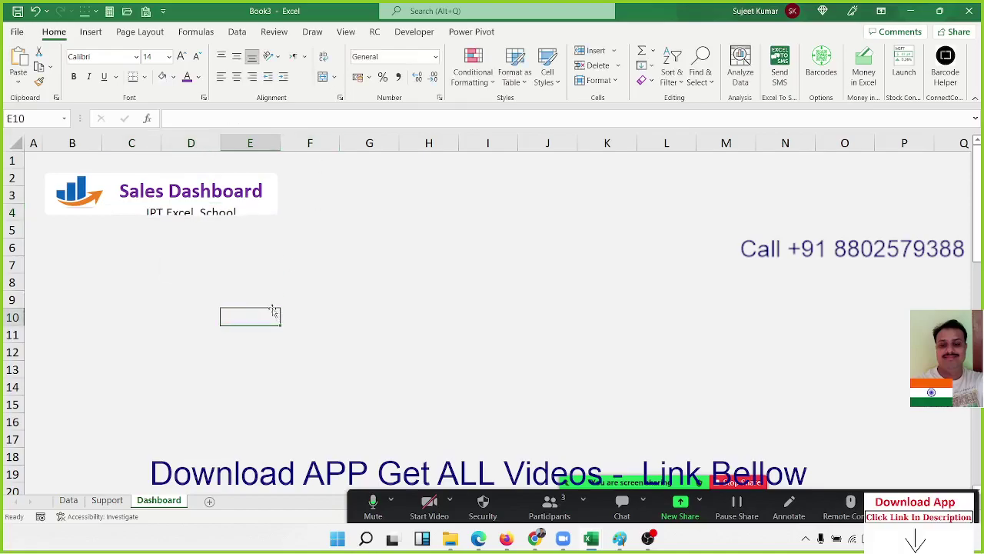
pyautogui.click(257, 206)
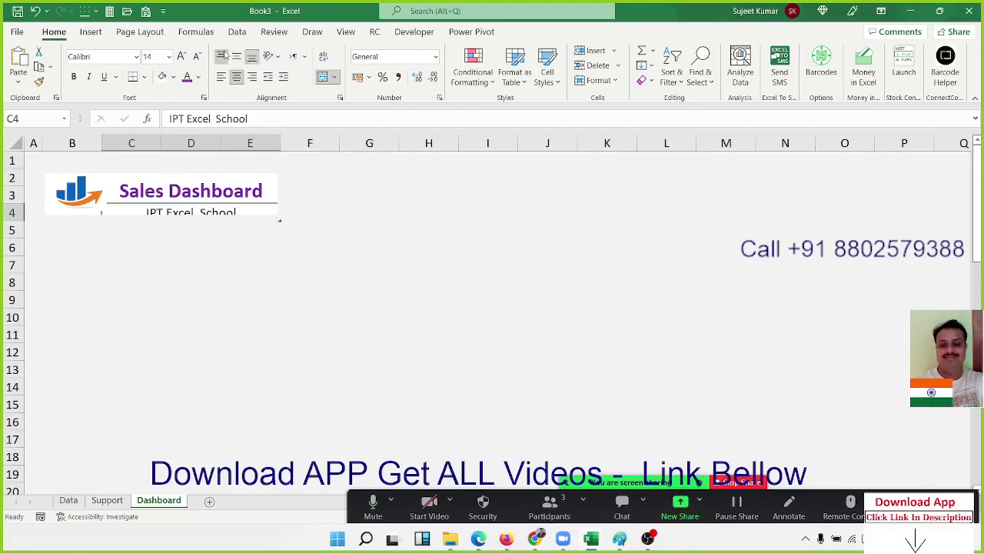
pyautogui.click(222, 57)
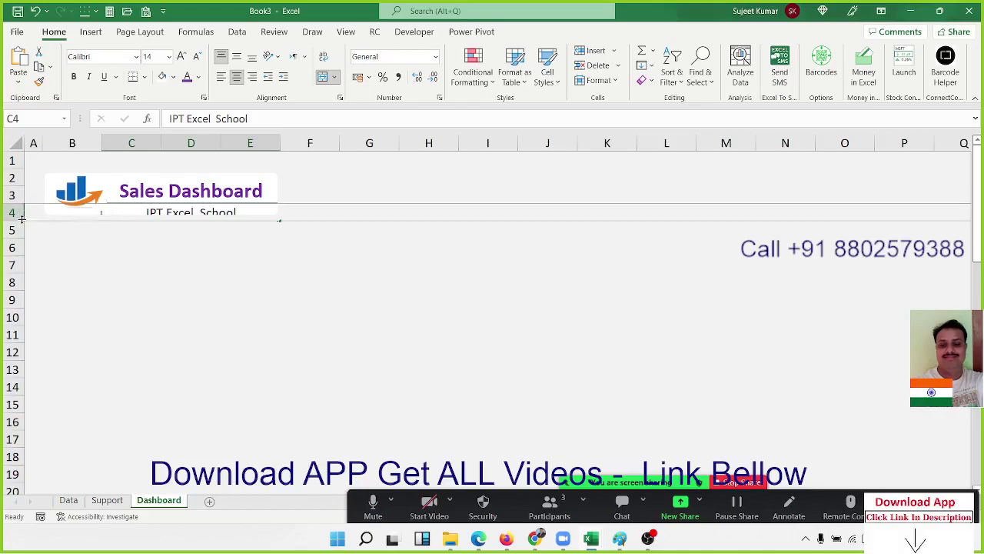
# - Make rows 3 and 4 taller and extend the white card down to show the full subtitle
pyautogui.moveTo(22, 203); pyautogui.dragTo(21, 205)
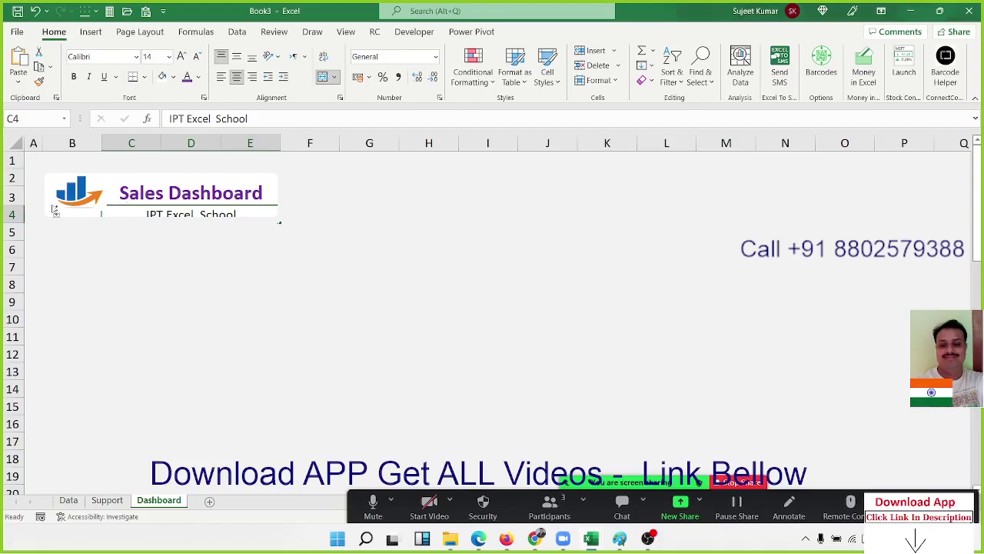
pyautogui.moveTo(15, 222); pyautogui.dragTo(15, 222)
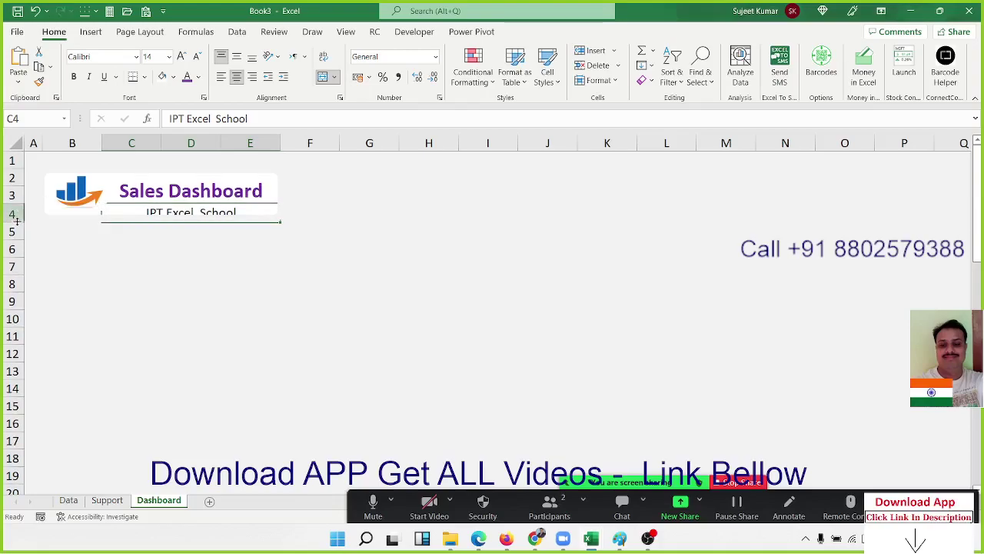
pyautogui.click(154, 266)
pyautogui.click(166, 220)
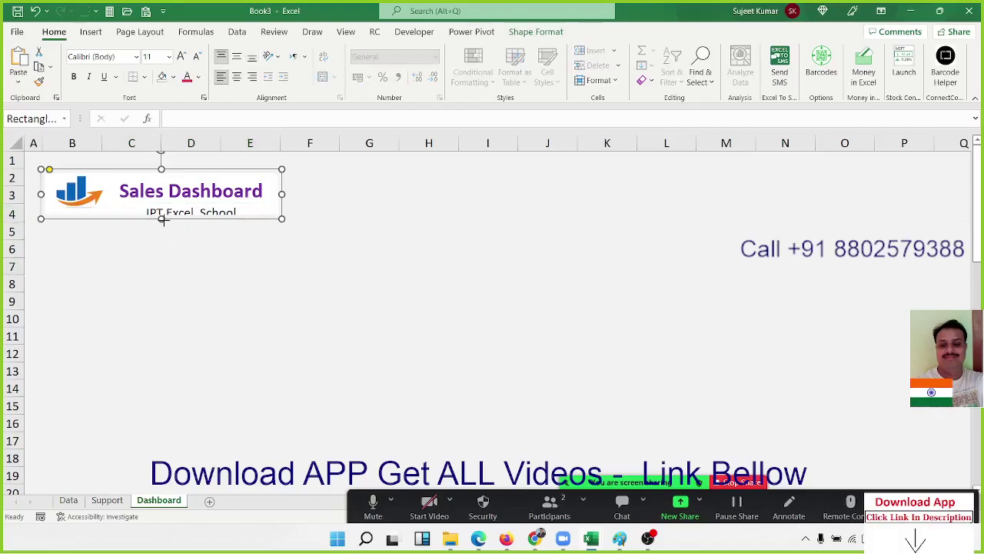
pyautogui.moveTo(161, 219); pyautogui.dragTo(162, 223)
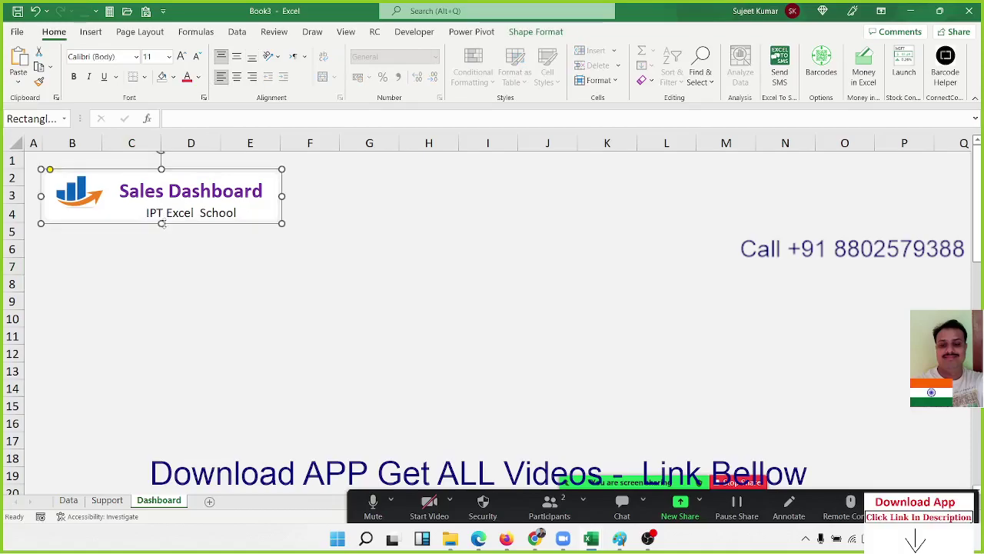
pyautogui.click(175, 254)
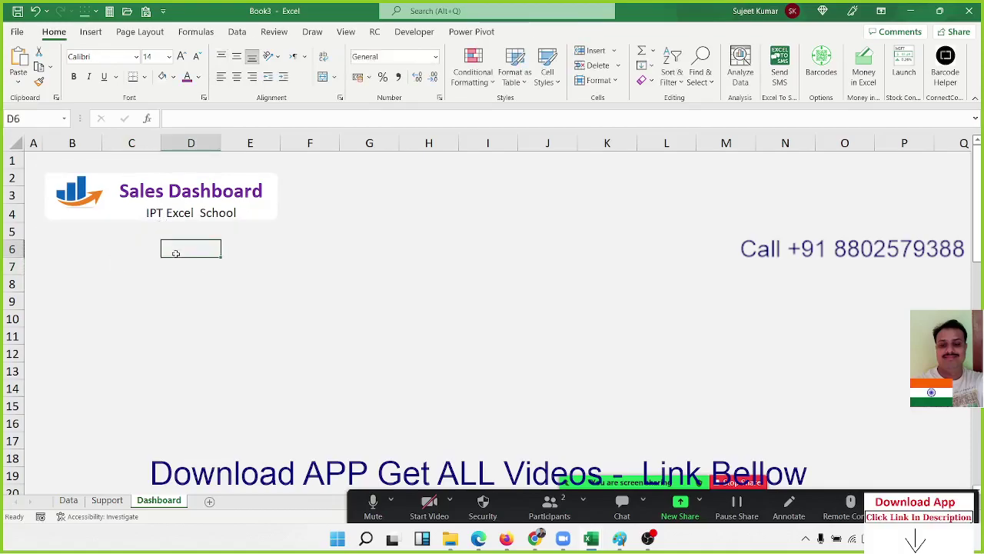
# - Narrow column F to a 1.17-width spacer and mark out G2:L4 for the next card
pyautogui.click(344, 184)
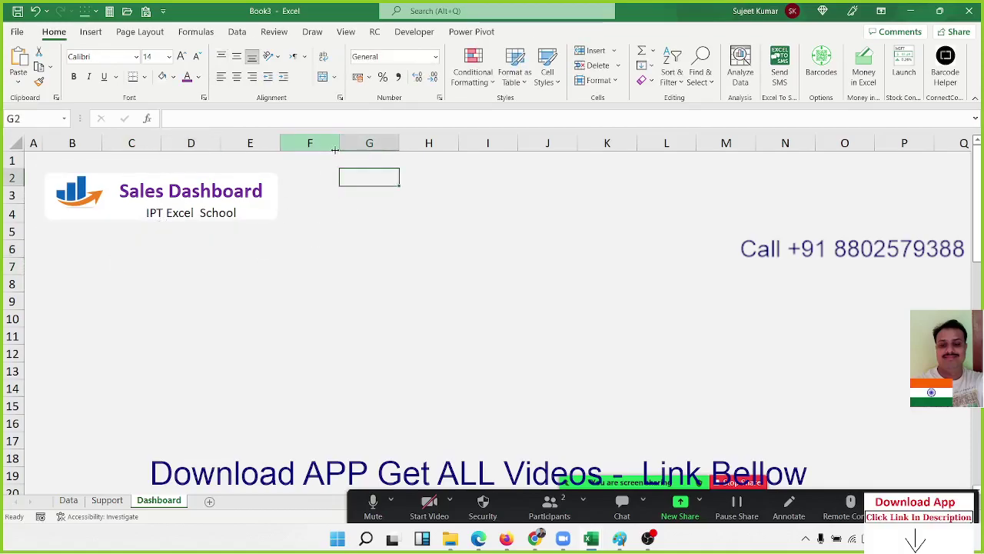
pyautogui.moveTo(335, 150); pyautogui.dragTo(290, 159)
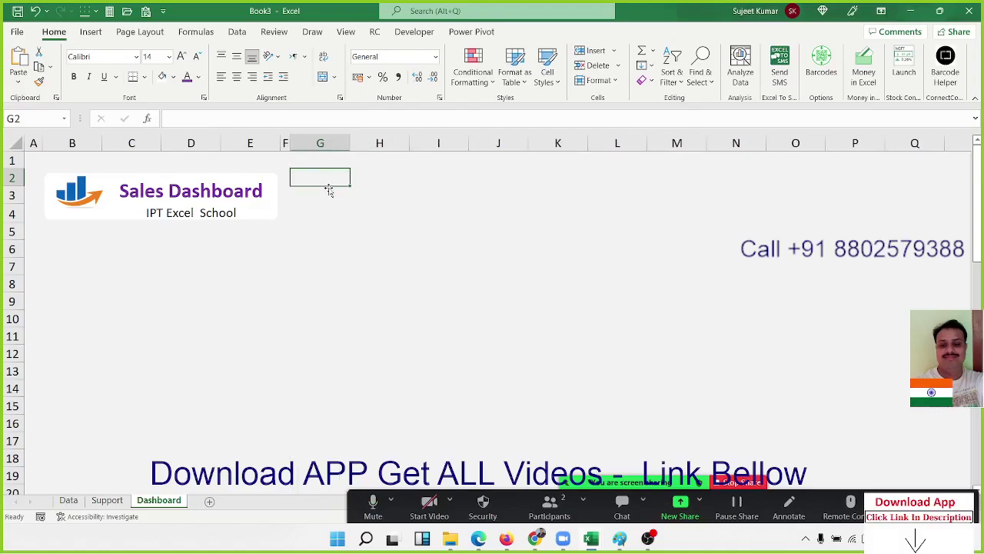
pyautogui.hotkey('shift', 'Right')
pyautogui.hotkey('shift', 'Right')
pyautogui.hotkey('shift', 'Right')
pyautogui.hotkey('shift', 'Right')
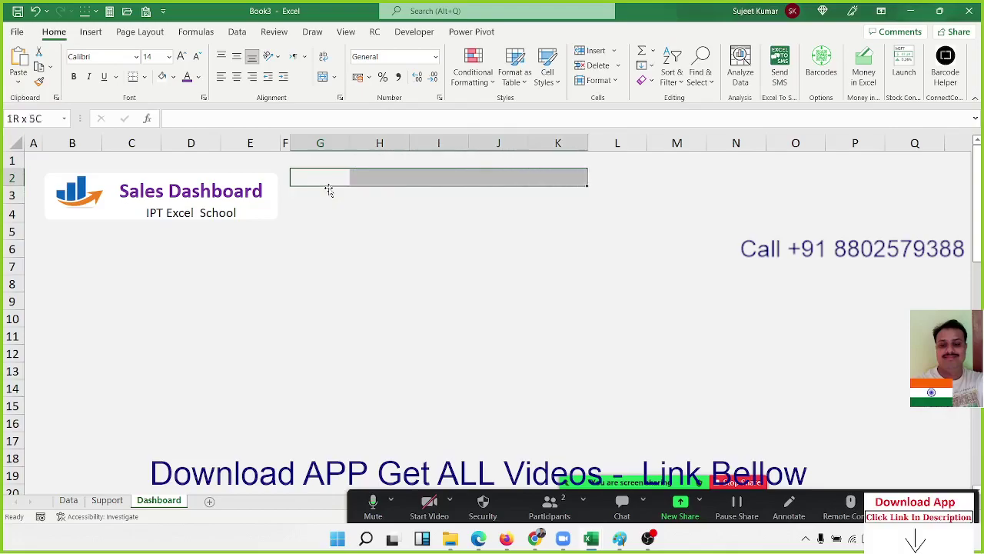
pyautogui.hotkey('shift', 'Right')
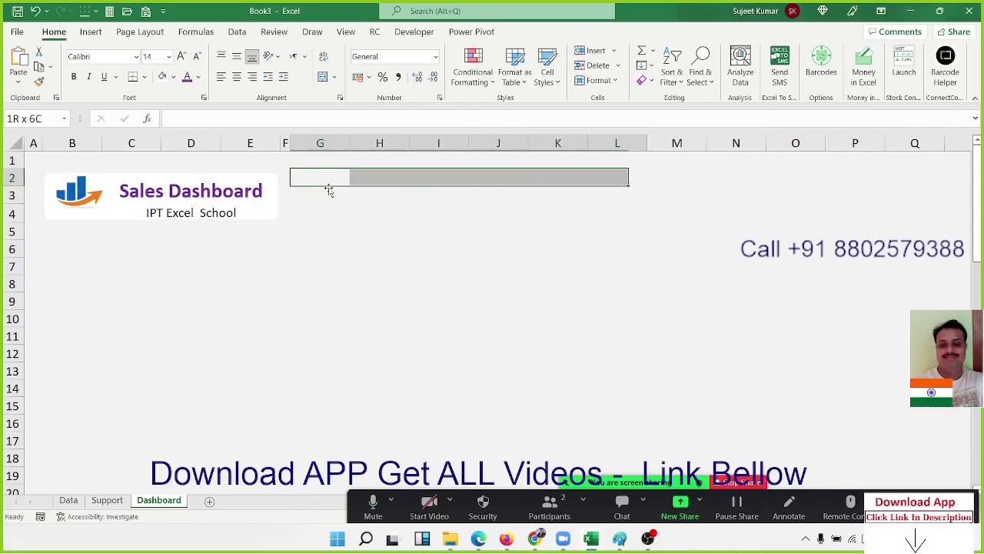
pyautogui.hotkey('shift', 'Down')
pyautogui.hotkey('shift', 'Down')
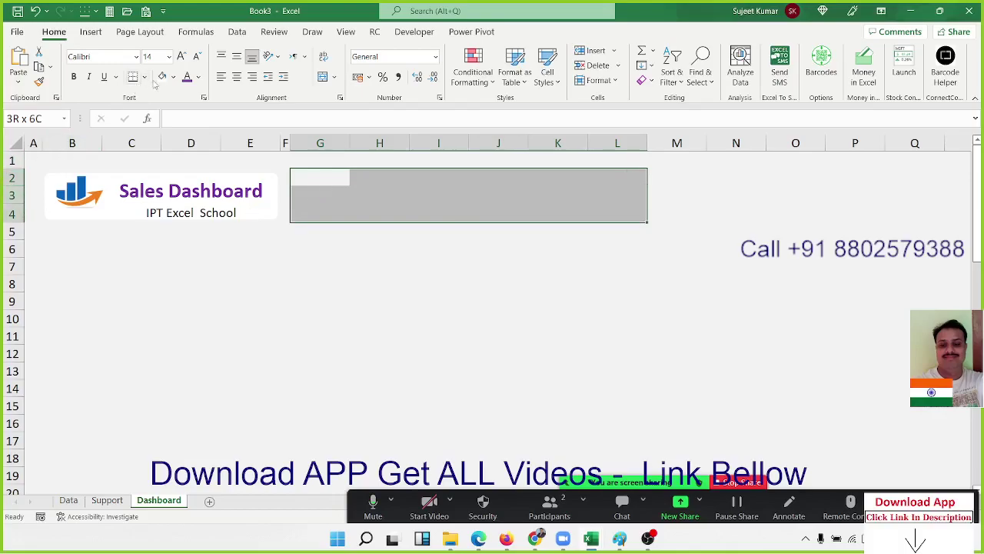
pyautogui.click(257, 253)
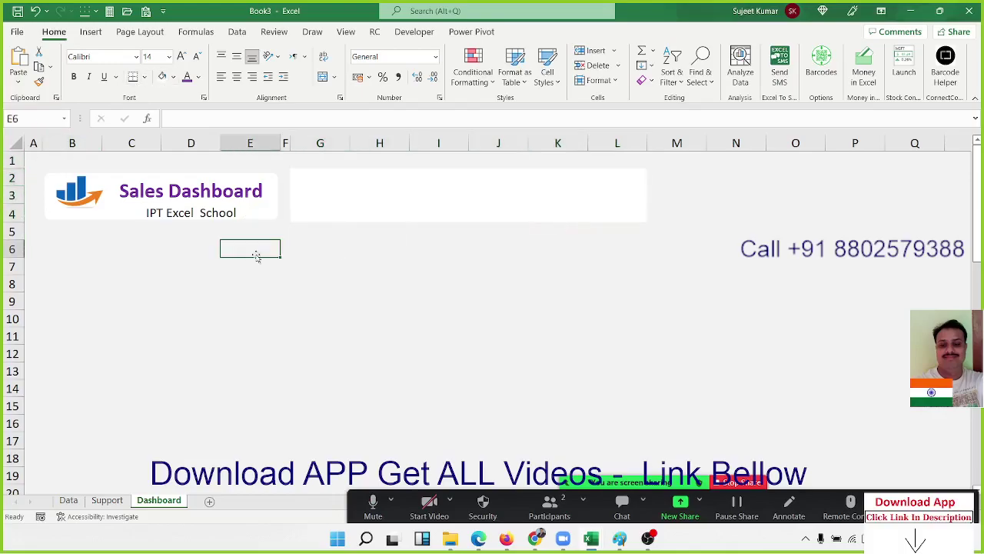
# - Select the whole sales table, headers included, on the Data sheet
pyautogui.click(346, 200)
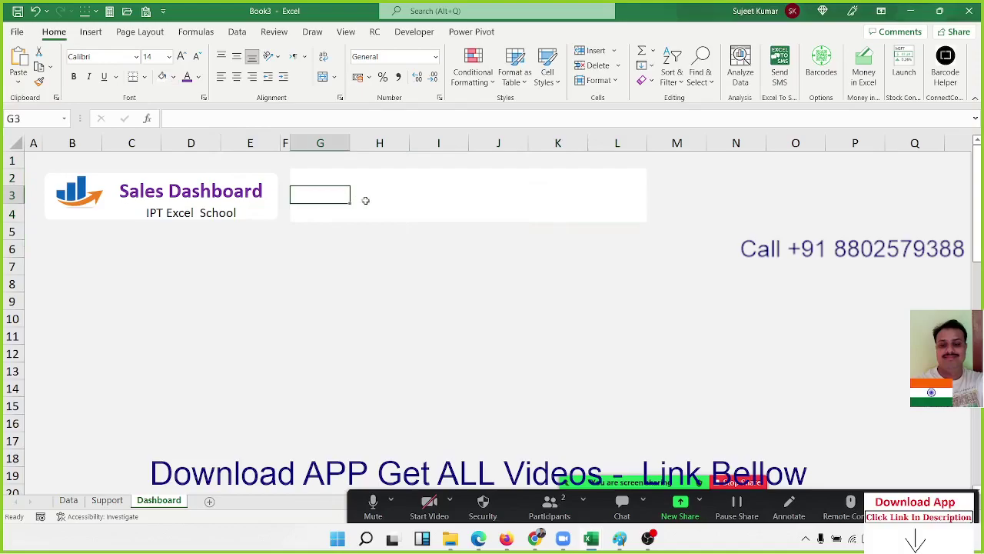
pyautogui.click(68, 500)
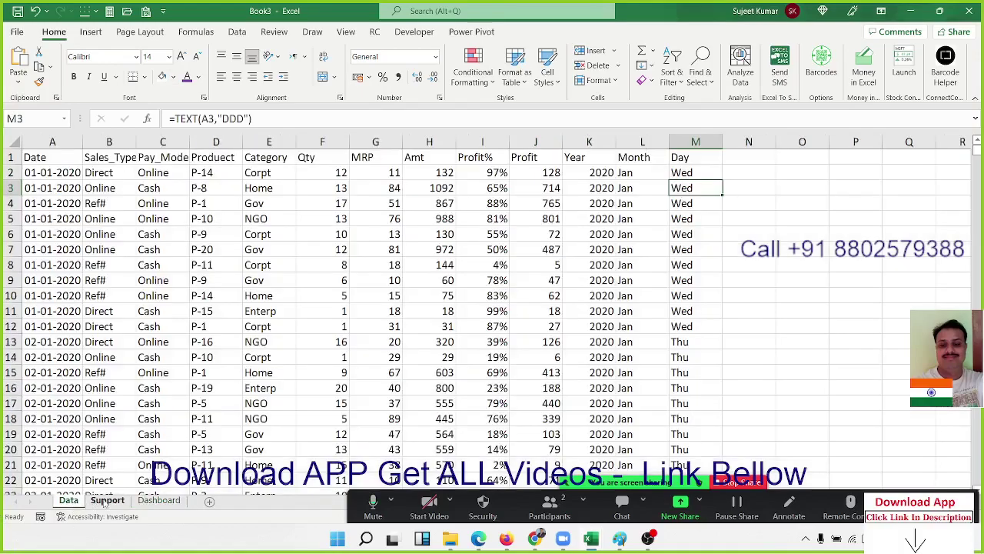
pyautogui.click(46, 165)
pyautogui.press('Up')
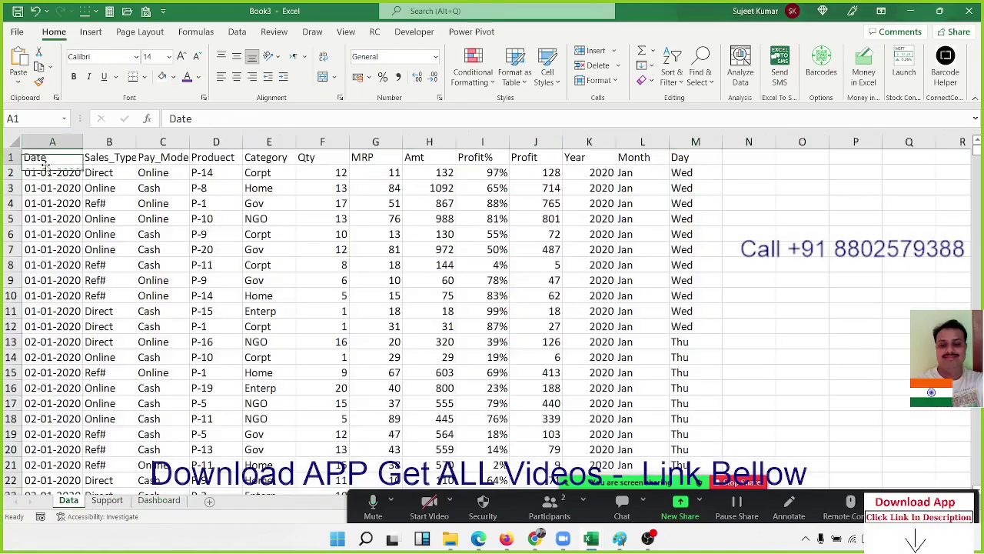
pyautogui.hotkey('ctrl', 'shift', 'Right')
pyautogui.hotkey('ctrl', 'shift', 'Down')
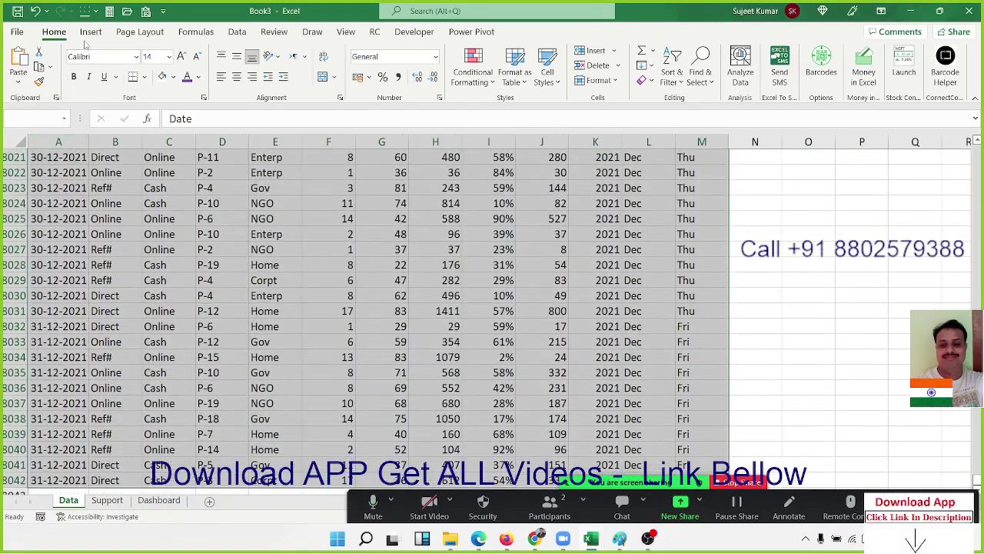
# - Insert a PivotTable from the selected range at Support!A1 on the existing worksheet
pyautogui.click(90, 31)
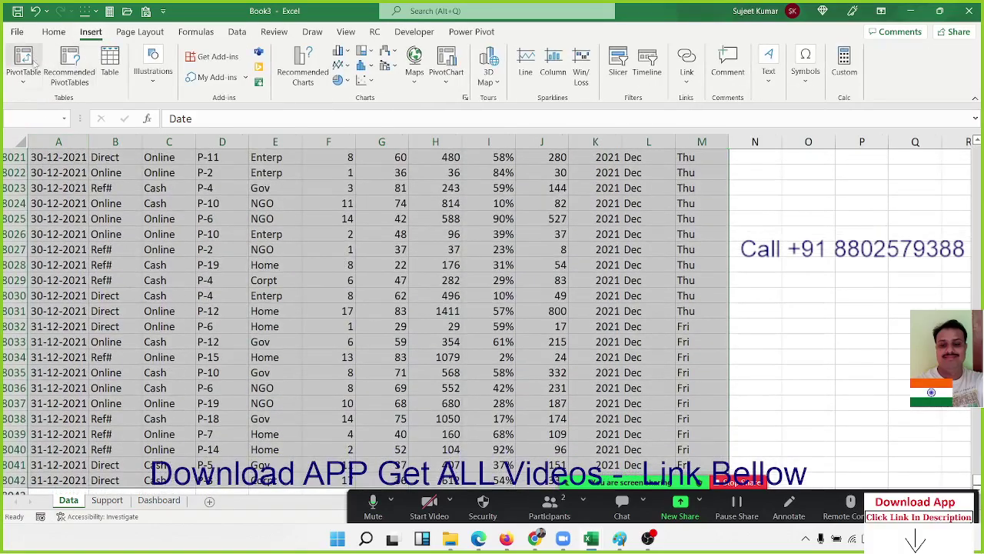
pyautogui.click(34, 69)
pyautogui.click(42, 101)
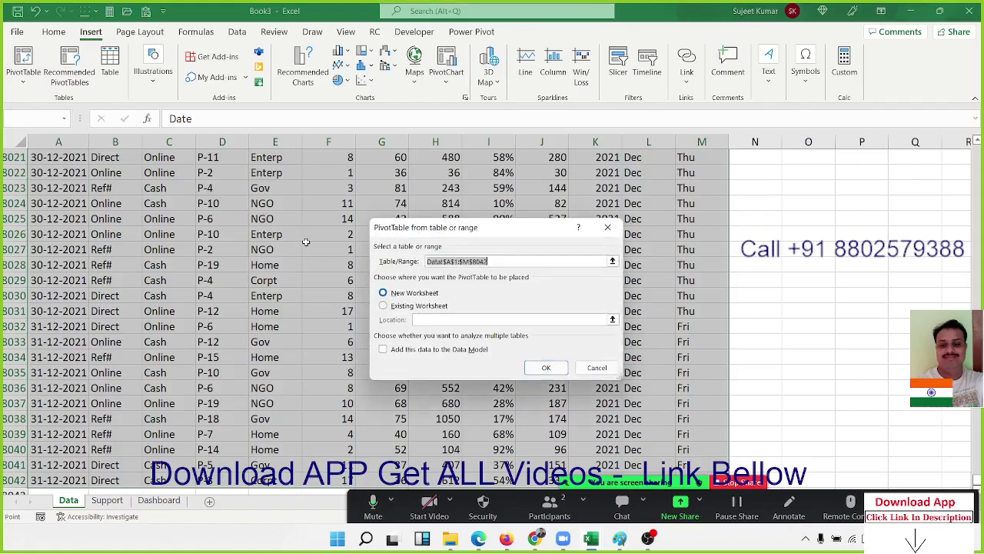
pyautogui.click(383, 305)
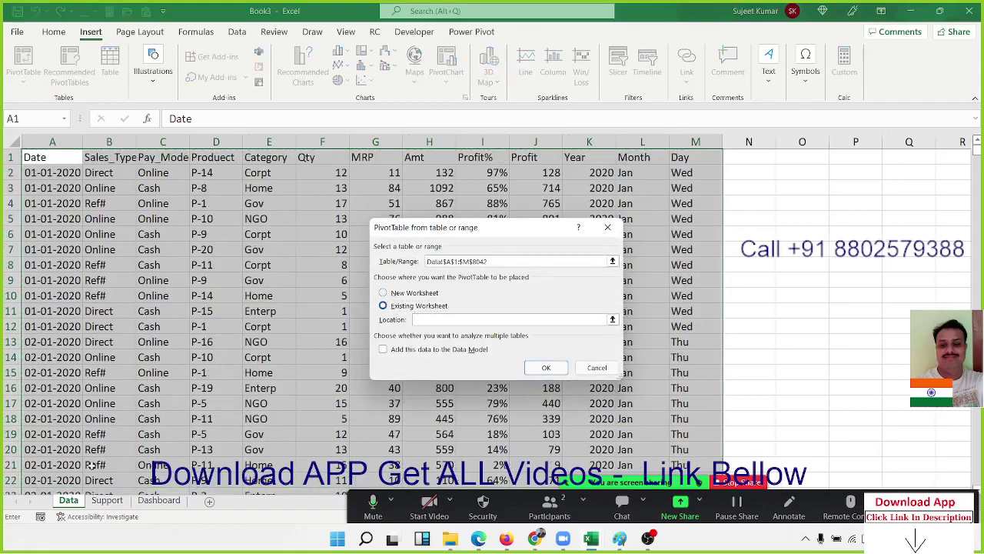
pyautogui.click(107, 500)
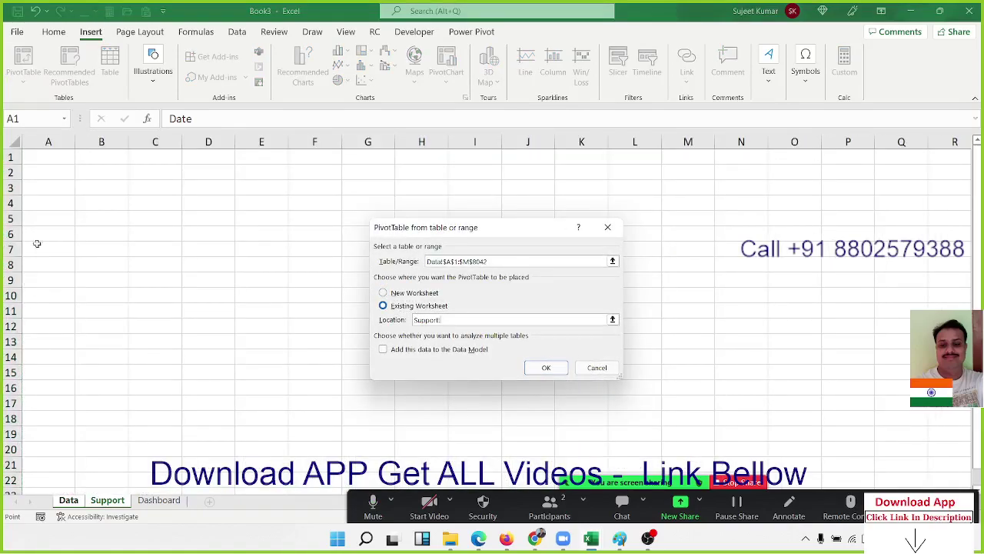
pyautogui.click(51, 157)
pyautogui.click(545, 368)
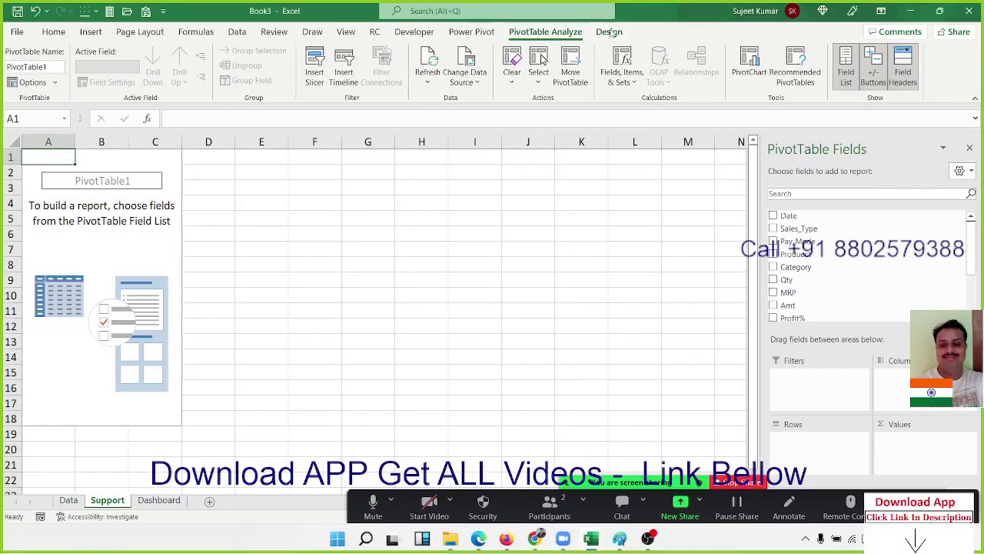
# - Insert slicers for the Sales_Type and Pay_Mode fields
pyautogui.click(609, 31)
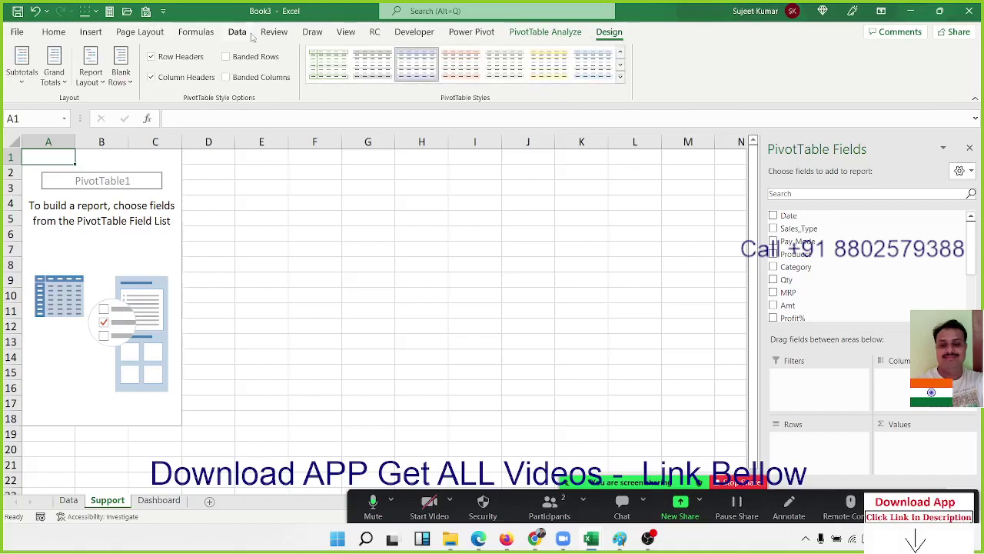
pyautogui.click(511, 32)
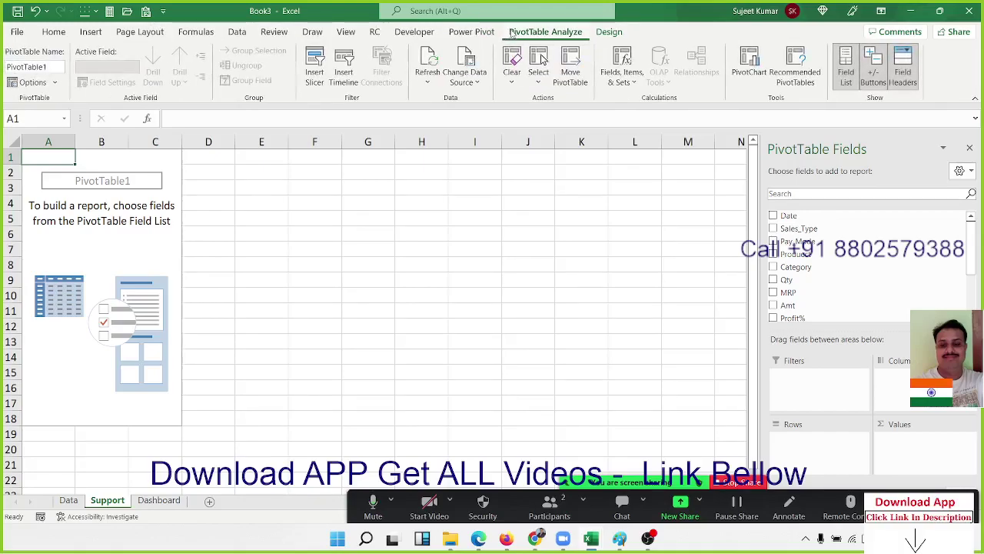
pyautogui.click(313, 85)
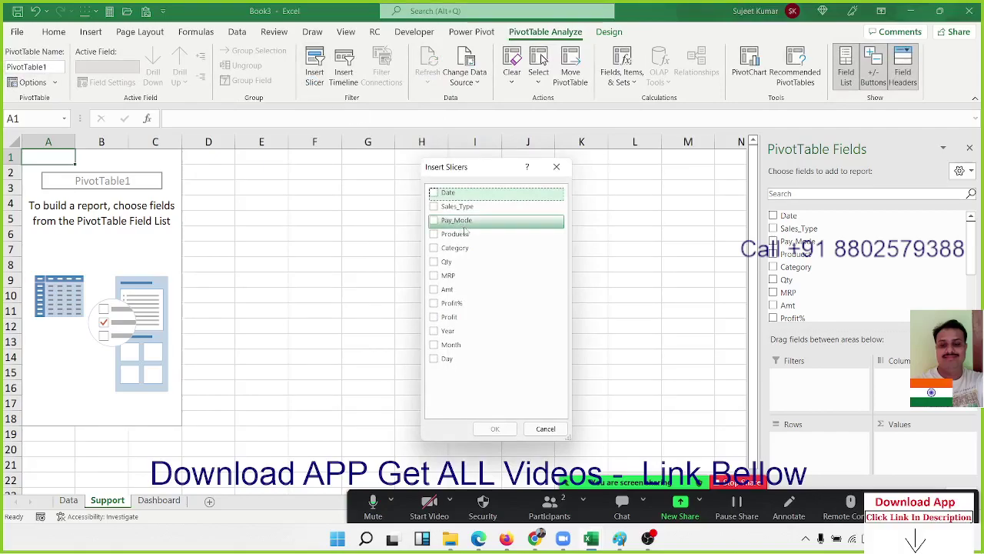
pyautogui.click(434, 207)
pyautogui.click(434, 208)
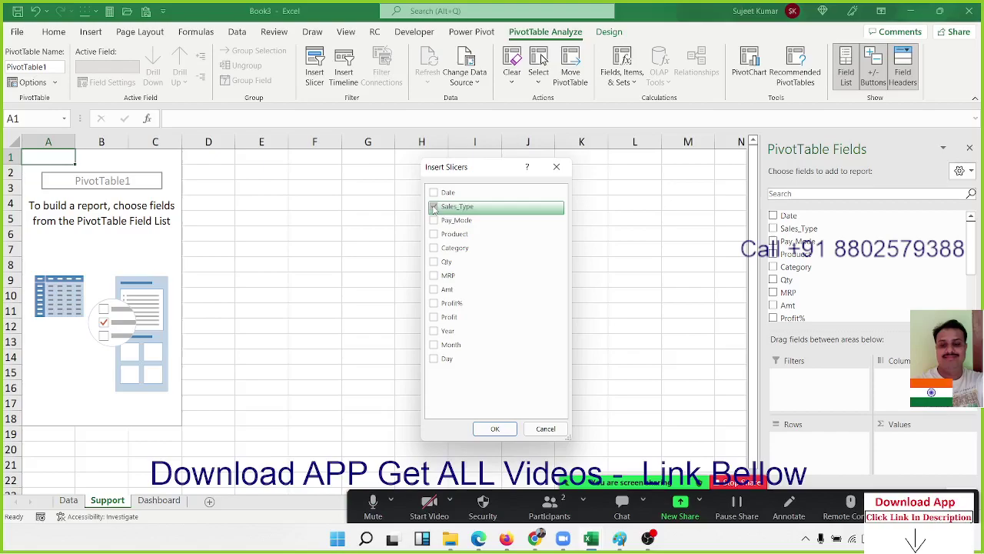
pyautogui.click(434, 221)
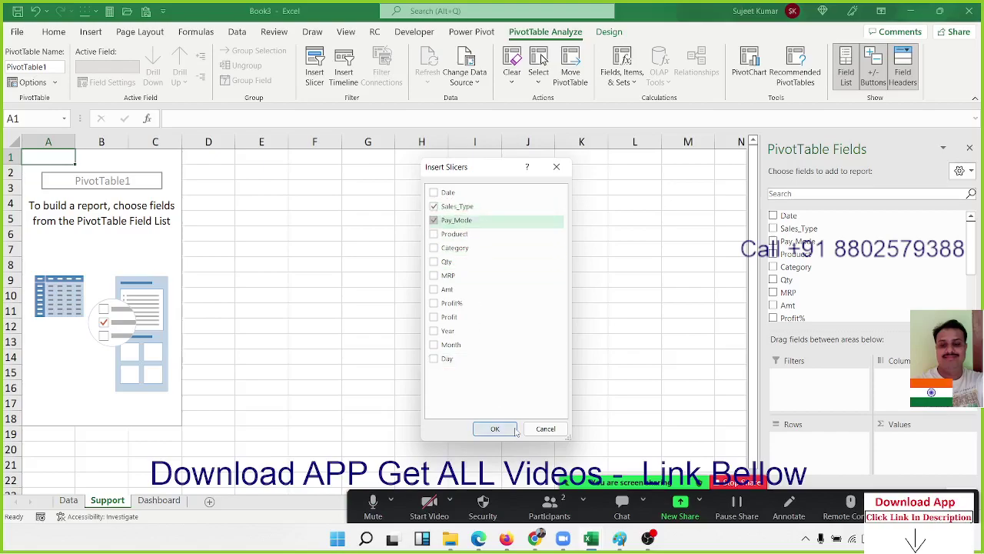
pyautogui.click(495, 428)
pyautogui.click(552, 239)
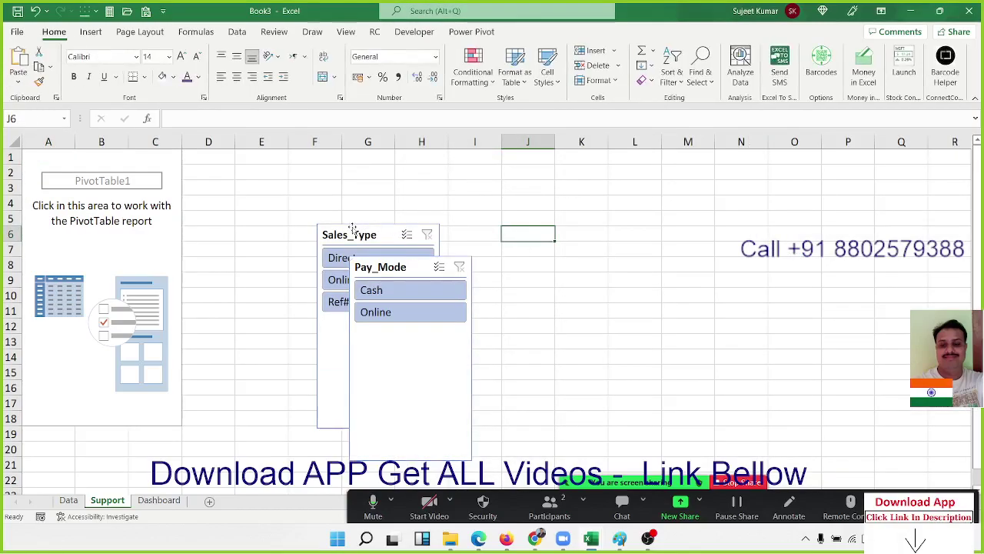
# - Cut the Sales_Type slicer and pick cell G2 on the Dashboard sheet
pyautogui.click(350, 234)
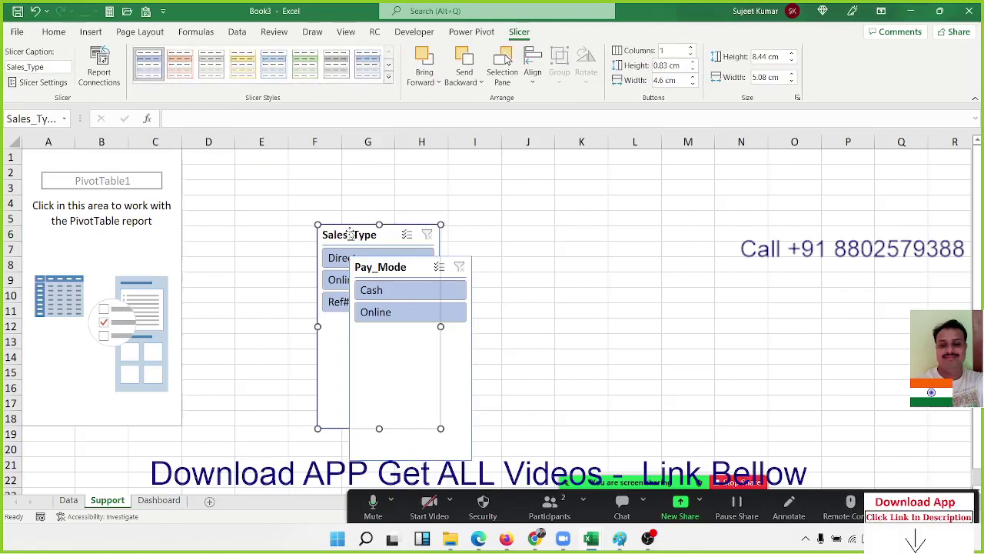
pyautogui.press('Delete')
pyautogui.click(159, 501)
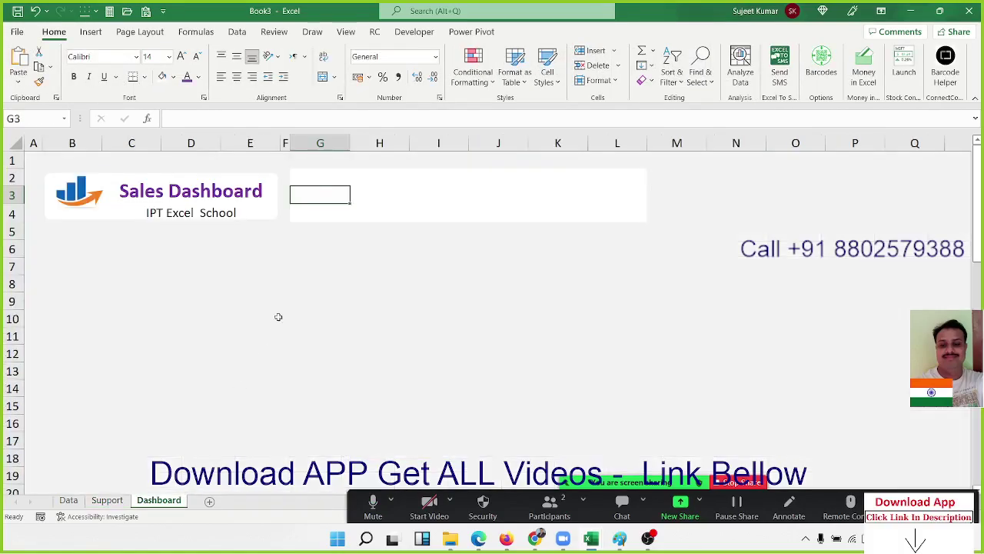
pyautogui.click(325, 181)
# - Paste the slicer at G2, widen it to column L, and set 3 button columns
pyautogui.hotkey('ctrl', 'v')
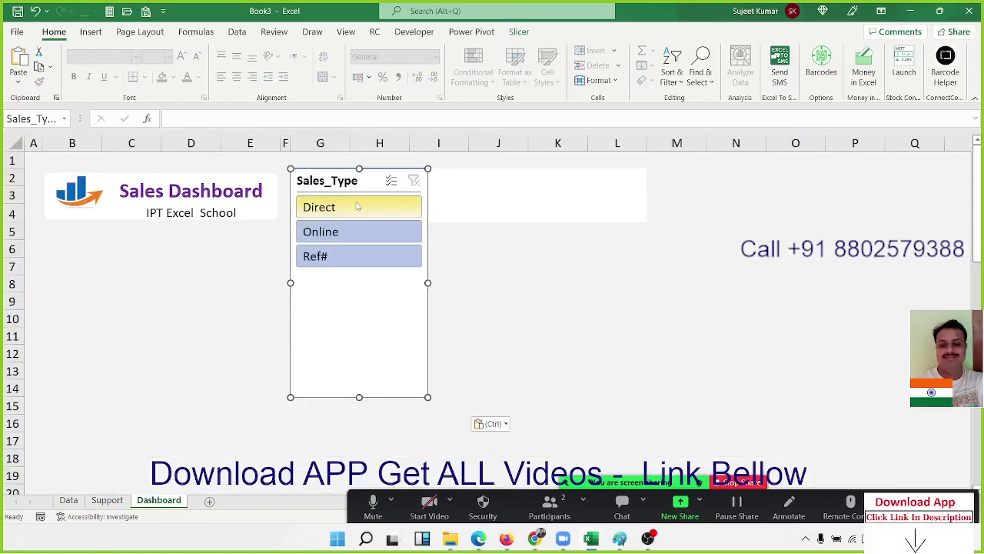
pyautogui.moveTo(428, 281); pyautogui.dragTo(644, 253)
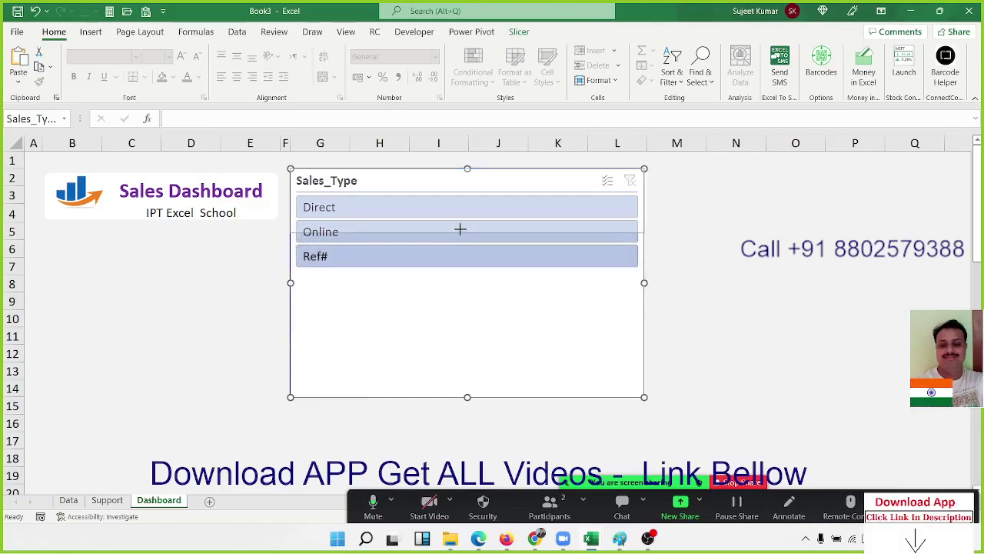
pyautogui.moveTo(462, 247); pyautogui.dragTo(459, 230)
pyautogui.click(519, 31)
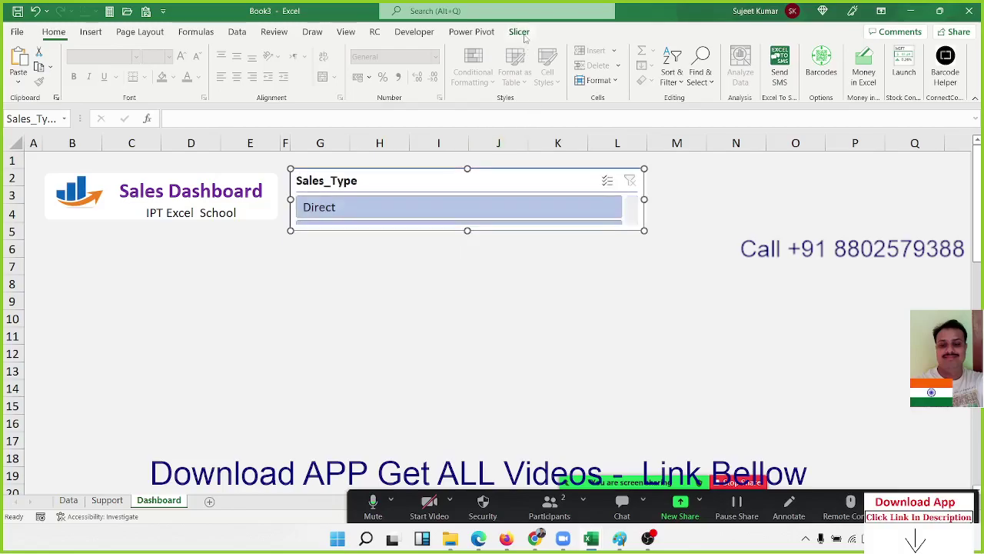
pyautogui.click(694, 51)
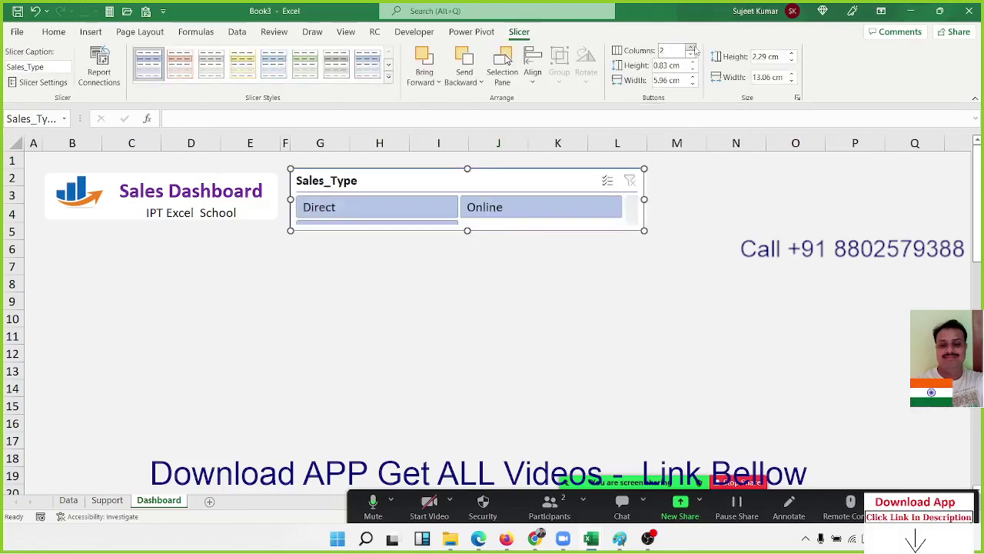
pyautogui.click(694, 48)
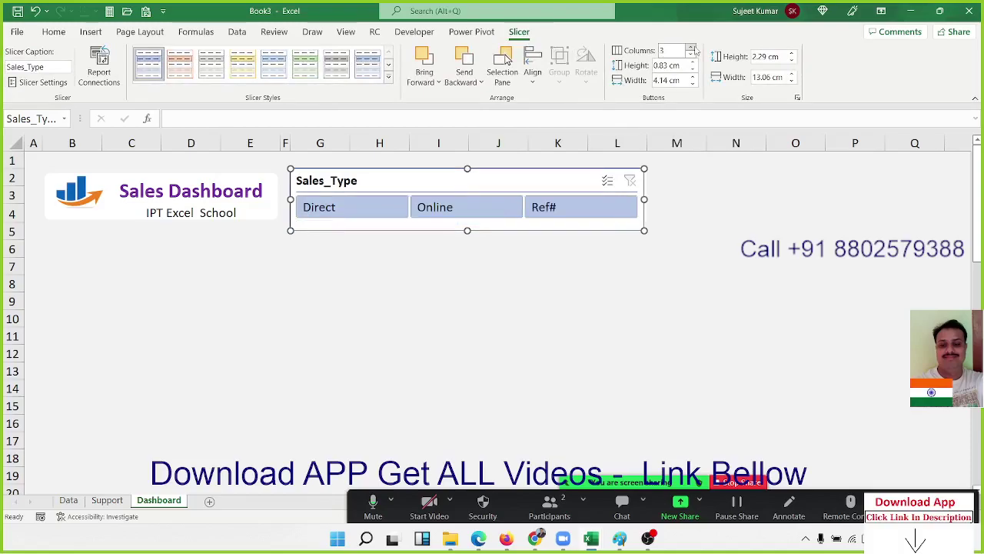
# - Trim the slicer to one button row and filter it to Online
pyautogui.click(358, 290)
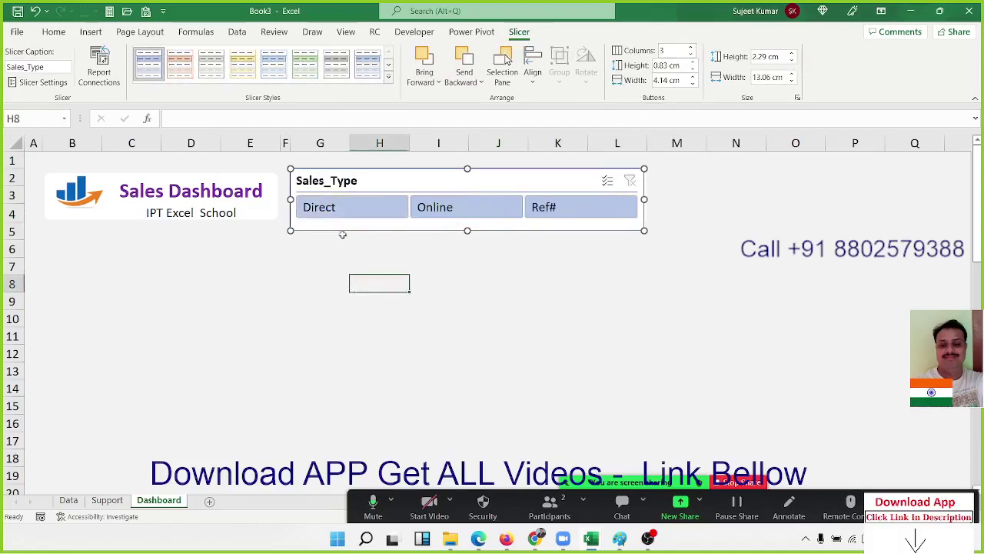
pyautogui.click(329, 186)
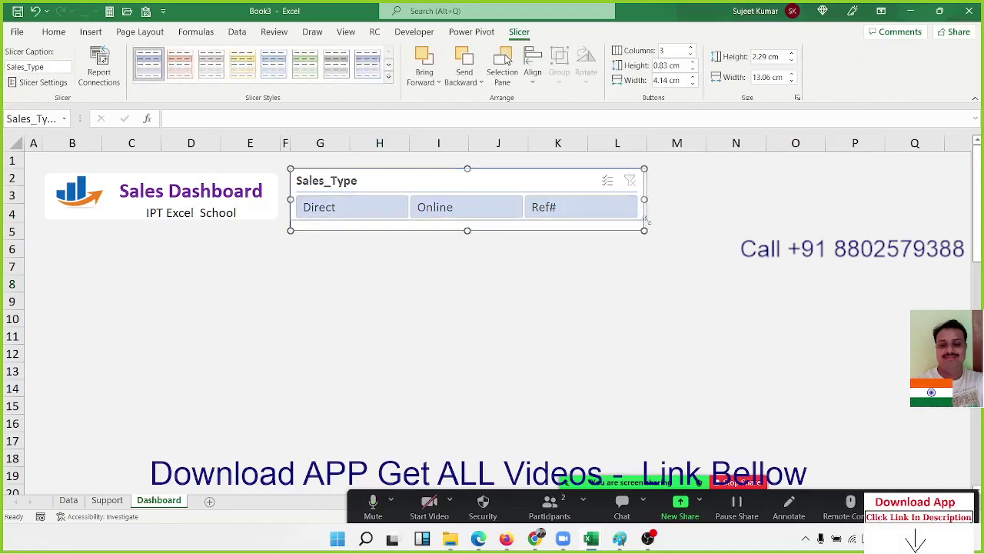
pyautogui.moveTo(645, 229); pyautogui.dragTo(648, 220)
pyautogui.click(53, 32)
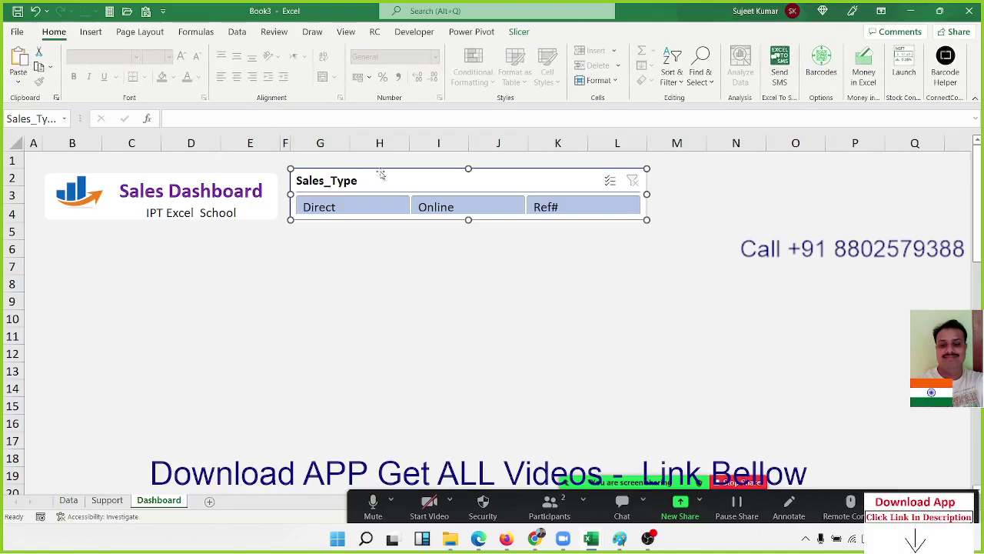
pyautogui.click(520, 32)
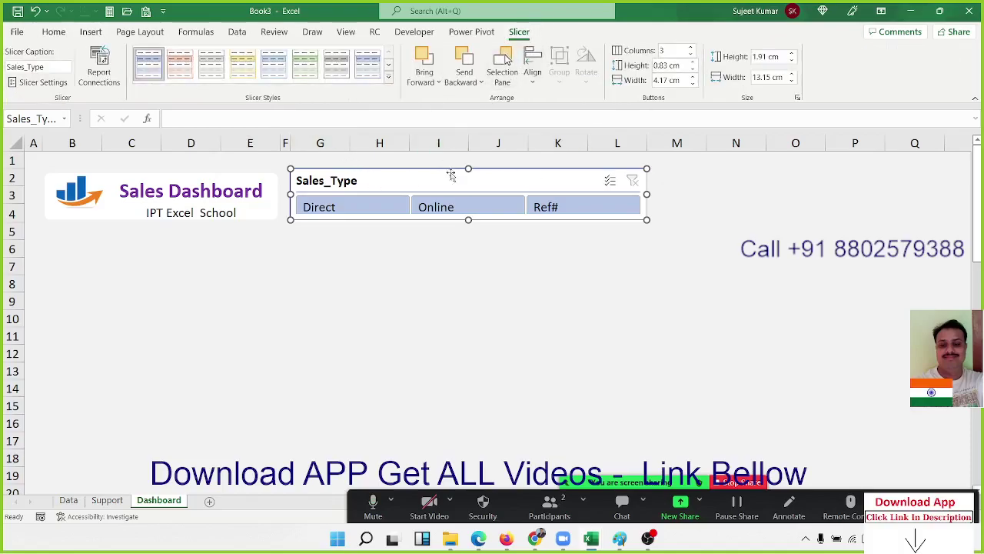
pyautogui.click(450, 203)
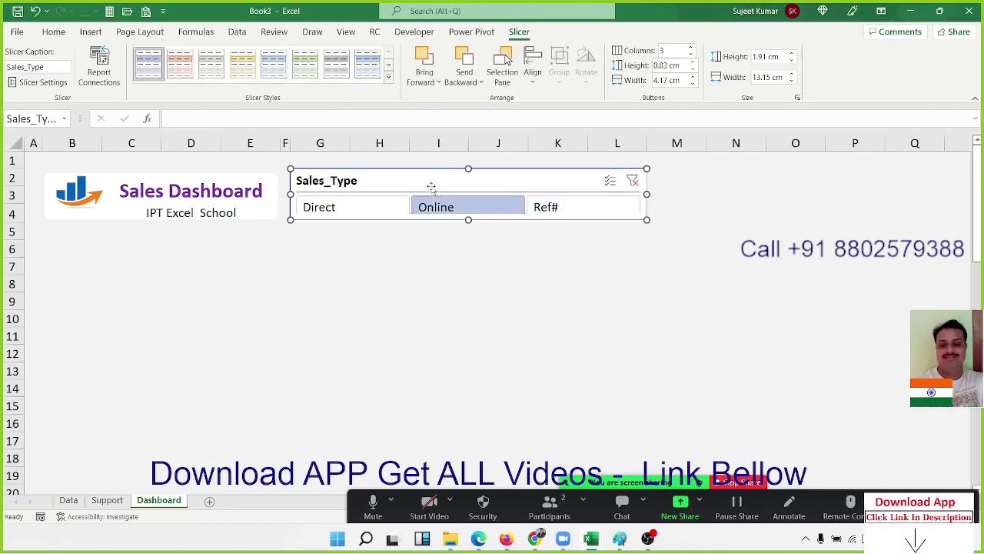
pyautogui.click(54, 32)
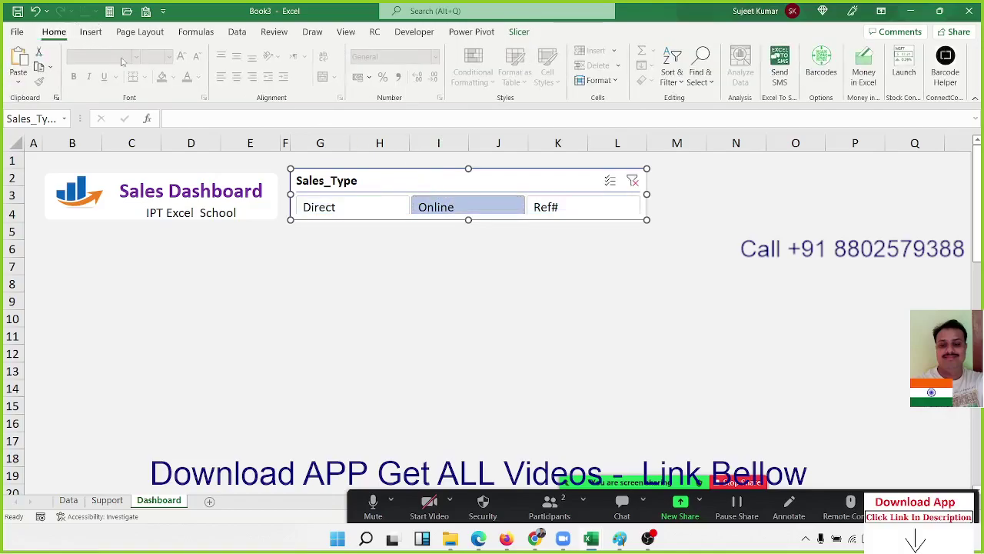
pyautogui.click(331, 248)
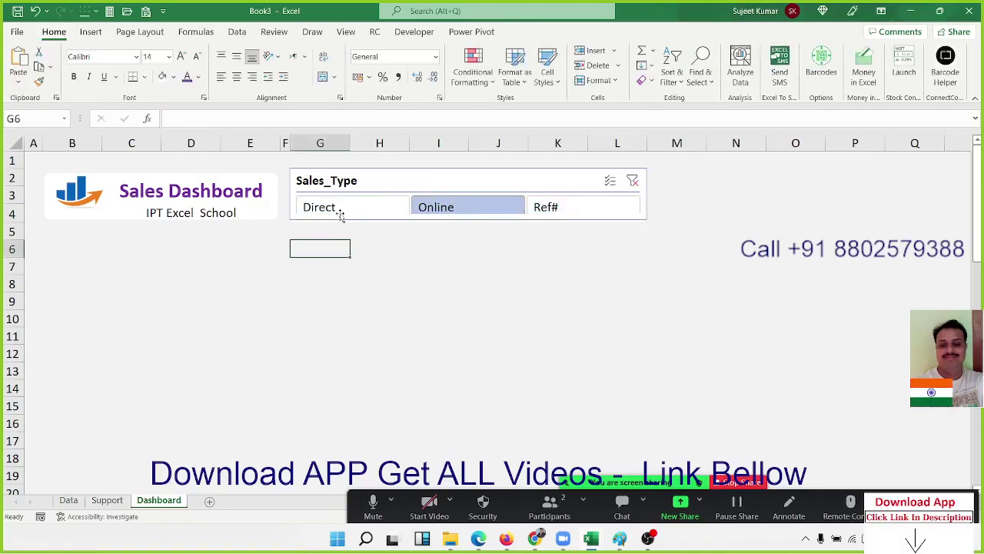
# - Filter the Sales_Type slicer to Direct and set its button height to 0.5 cm
pyautogui.click(344, 213)
pyautogui.click(471, 32)
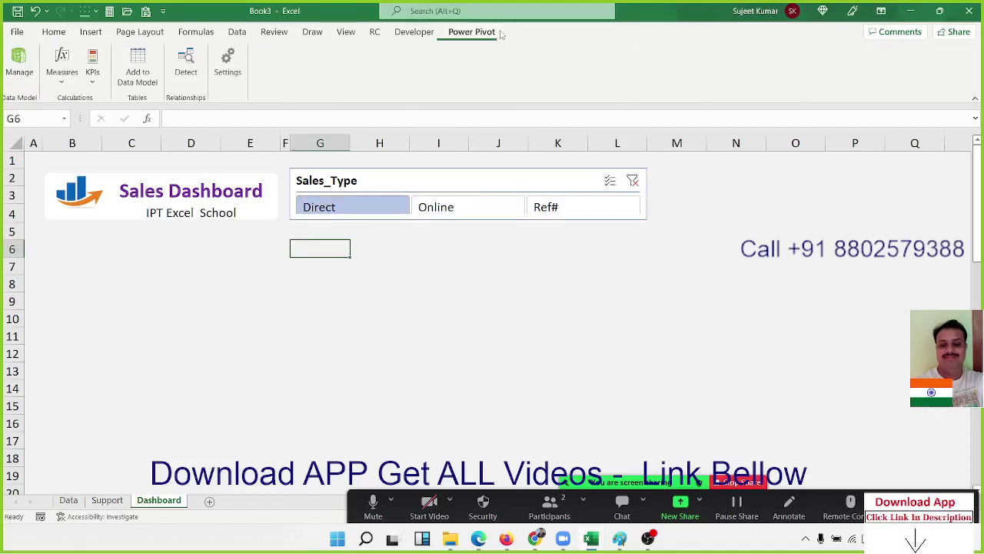
pyautogui.click(493, 175)
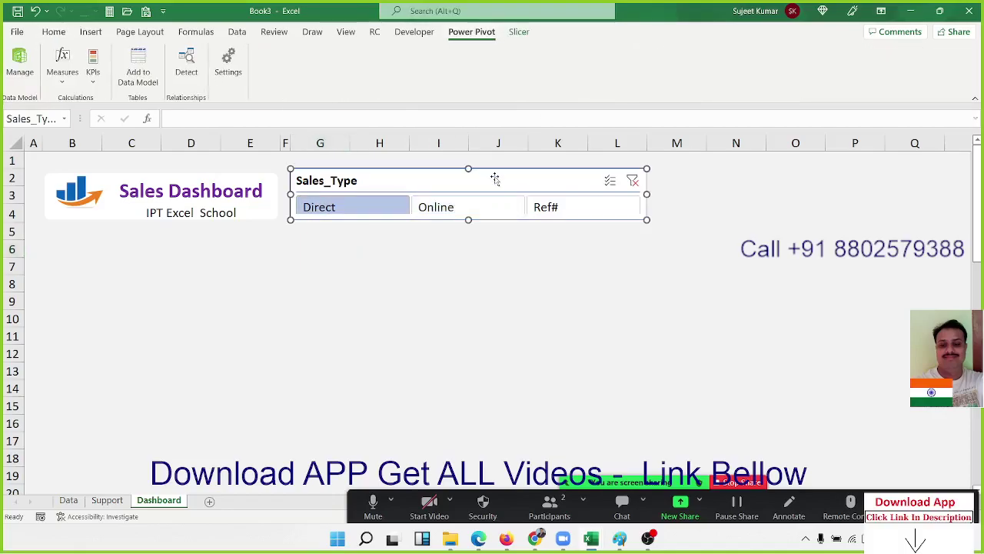
pyautogui.click(519, 32)
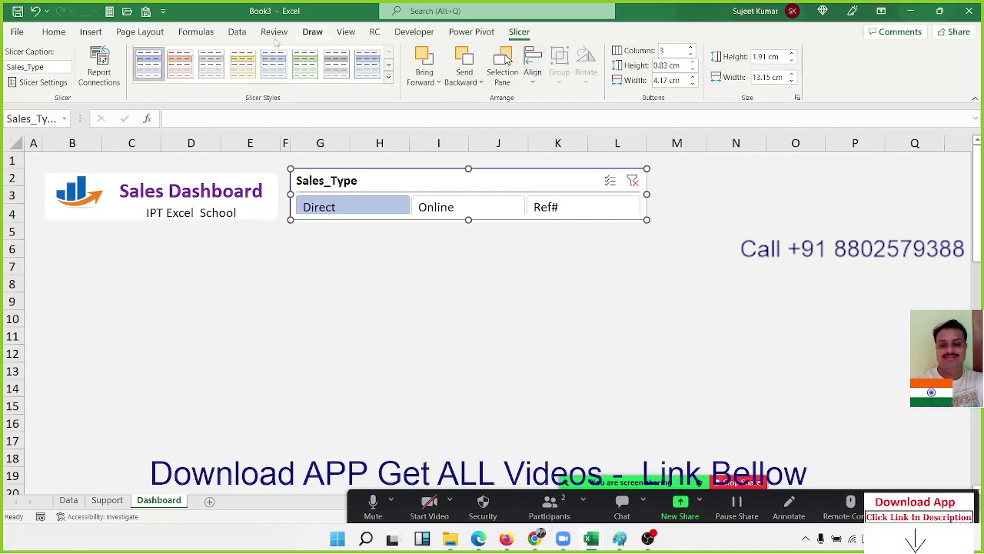
pyautogui.click(56, 34)
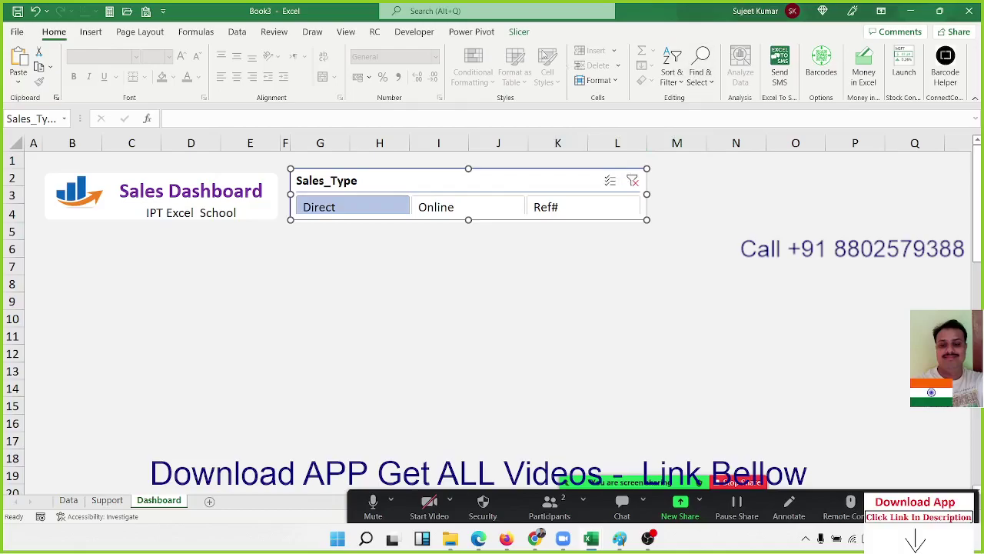
pyautogui.click(520, 33)
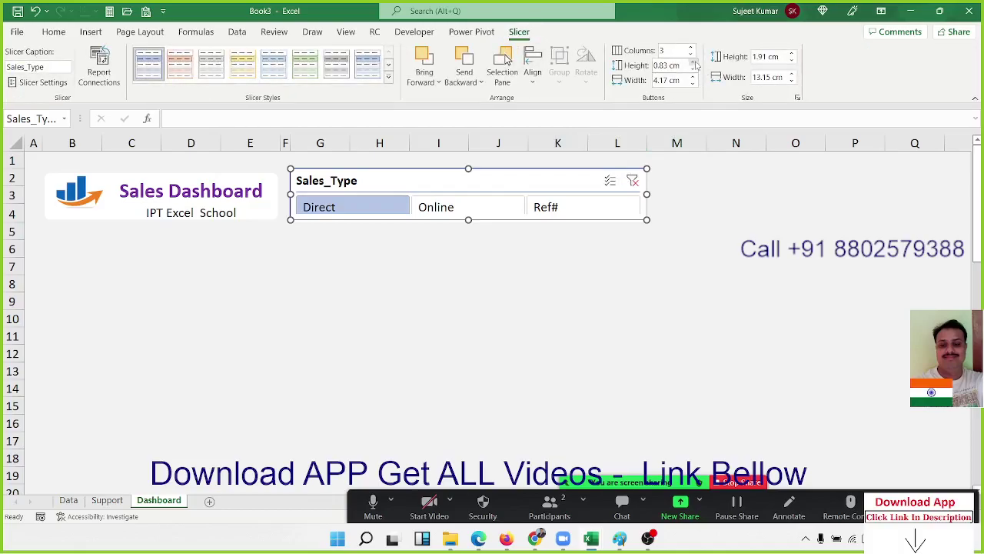
pyautogui.click(692, 63)
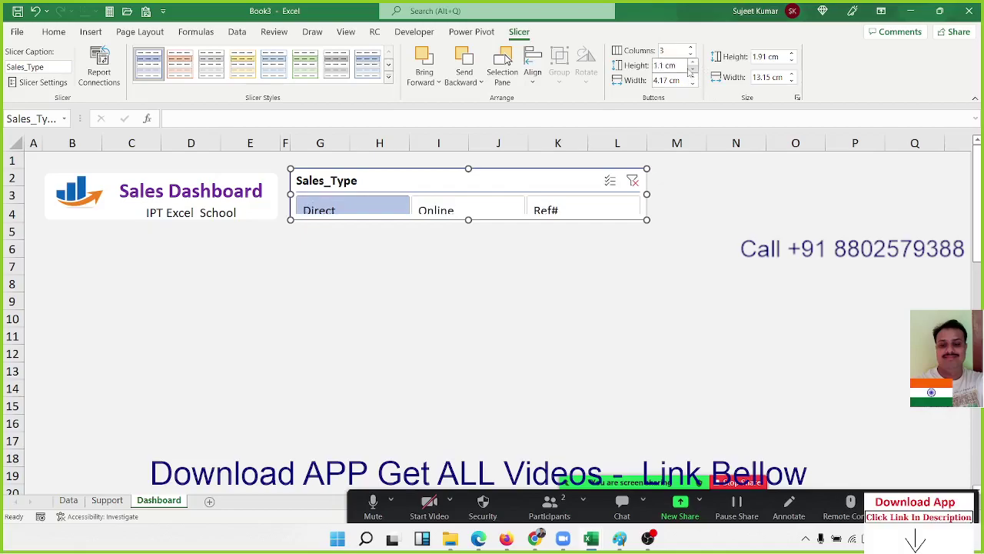
pyautogui.click(692, 69)
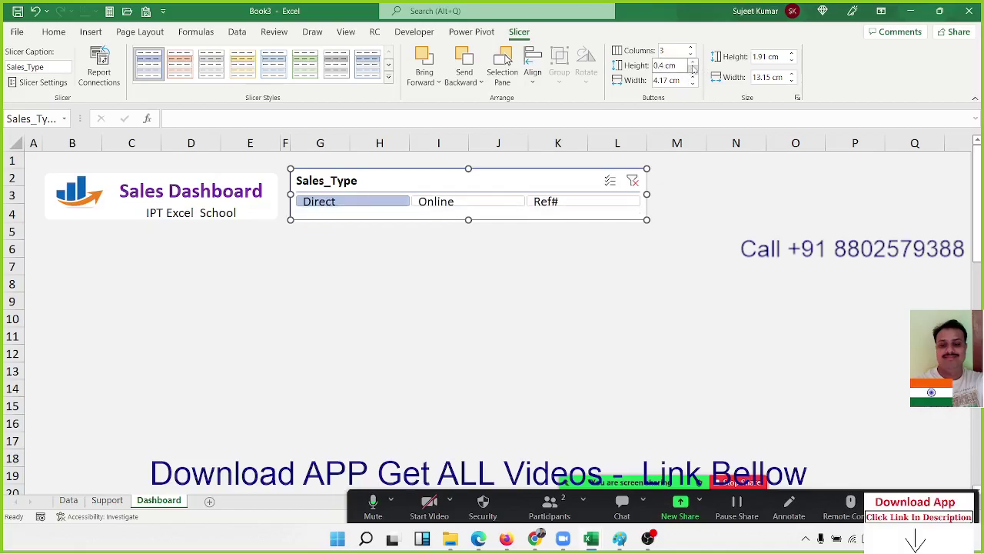
pyautogui.click(692, 63)
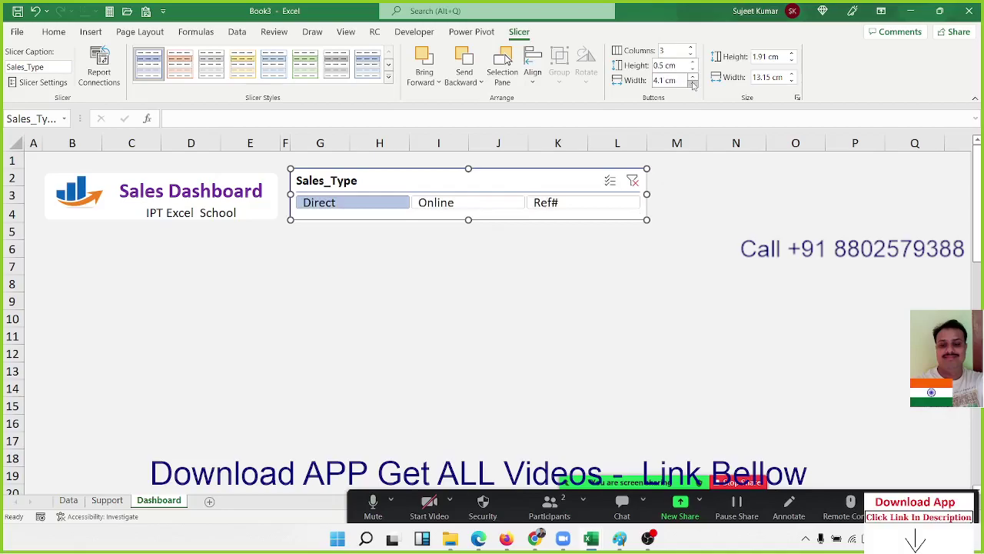
# - Narrow the buttons and size the slicer to 12.4 cm wide by 1.8 cm tall
pyautogui.click(693, 84)
pyautogui.click(693, 85)
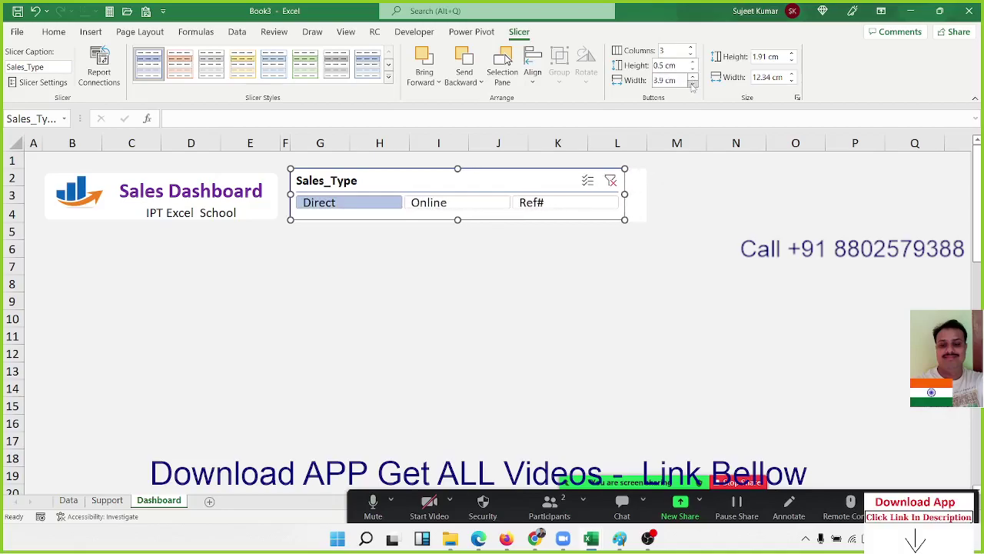
pyautogui.click(791, 81)
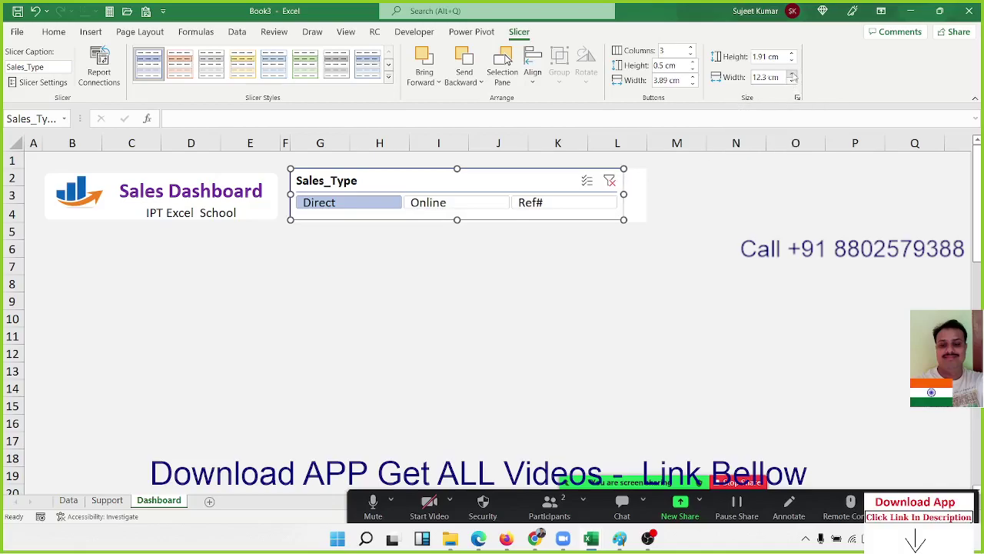
pyautogui.click(791, 74)
pyautogui.click(793, 61)
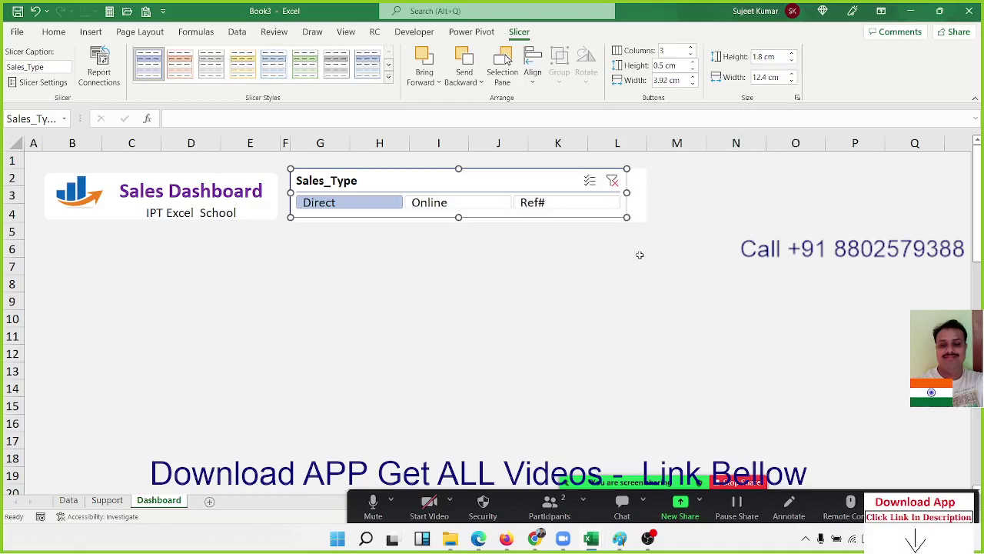
# - Nudge the slicer into place and drag it narrower to about 10 cm
pyautogui.click(552, 335)
pyautogui.moveTo(333, 180)
pyautogui.mouseDown()
pyautogui.moveTo(336, 190)
pyautogui.moveTo(334, 182)
pyautogui.mouseUp()
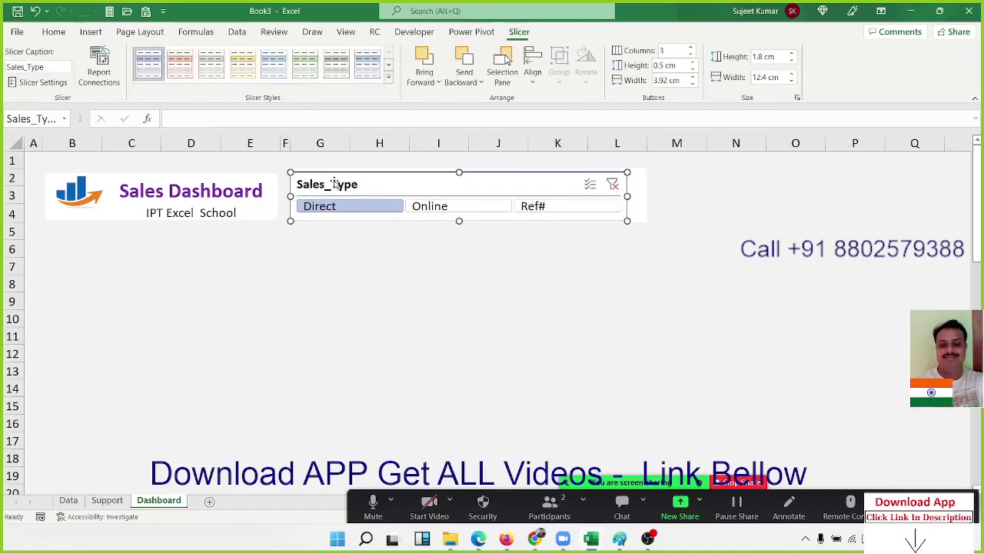
pyautogui.moveTo(627, 197); pyautogui.dragTo(543, 196)
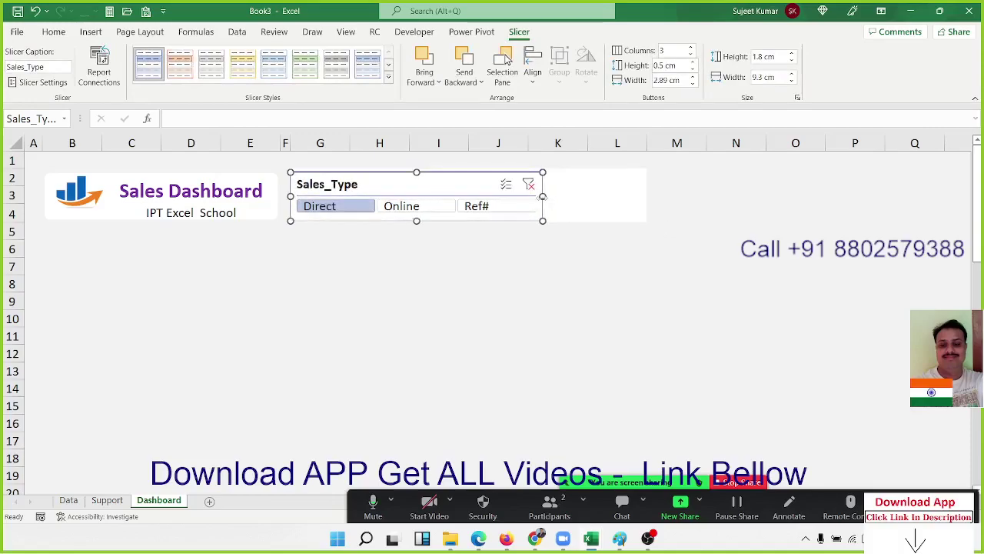
pyautogui.click(627, 209)
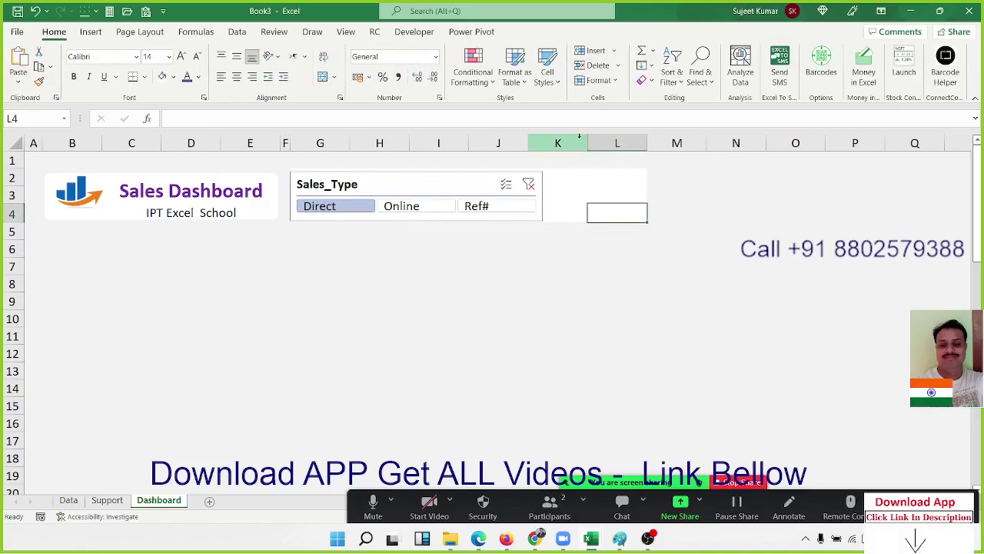
pyautogui.click(575, 136)
pyautogui.click(593, 173)
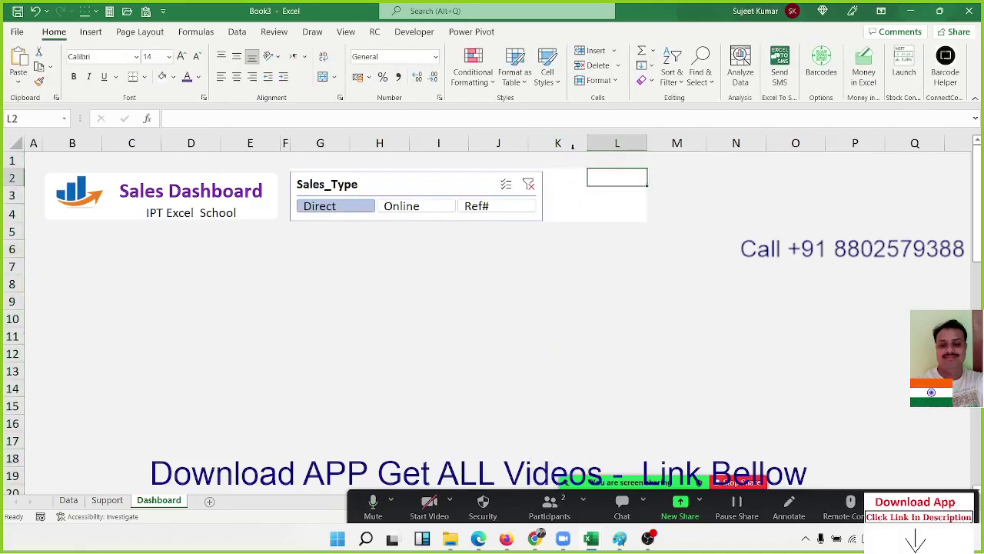
pyautogui.moveTo(573, 143); pyautogui.dragTo(599, 146)
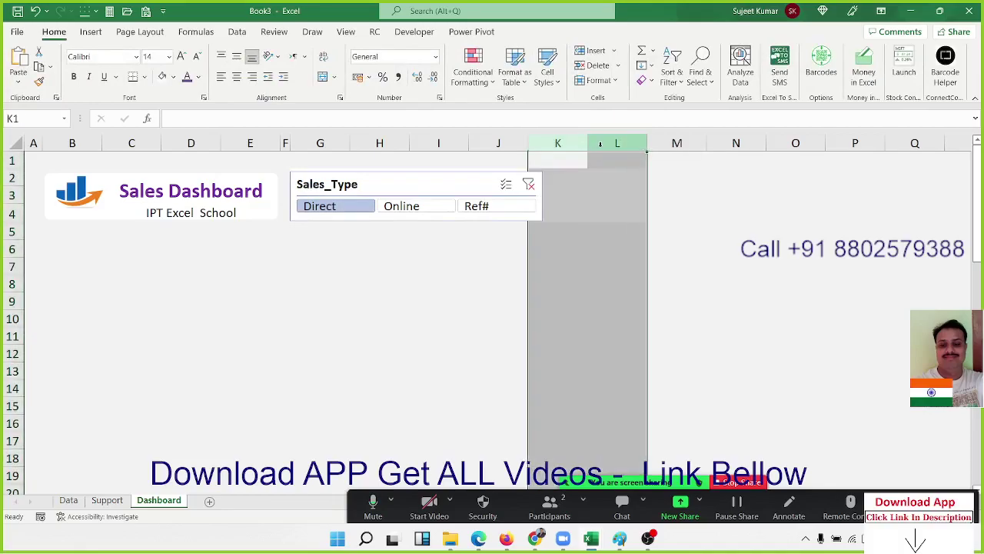
pyautogui.click(595, 208)
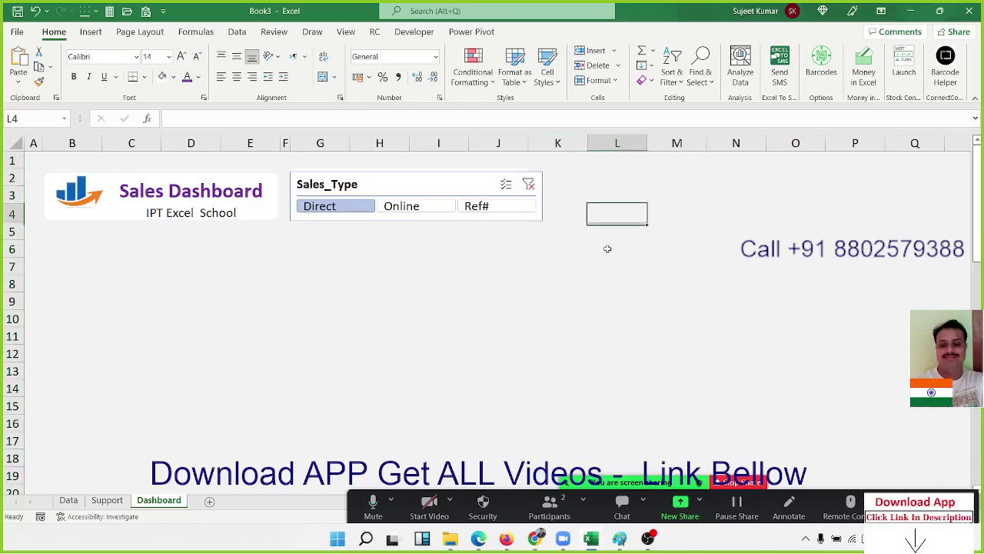
# - Fine-tune the slicer size, shrinking it from the corner and making it slightly taller
pyautogui.click(543, 219)
pyautogui.moveTo(542, 221); pyautogui.dragTo(524, 214)
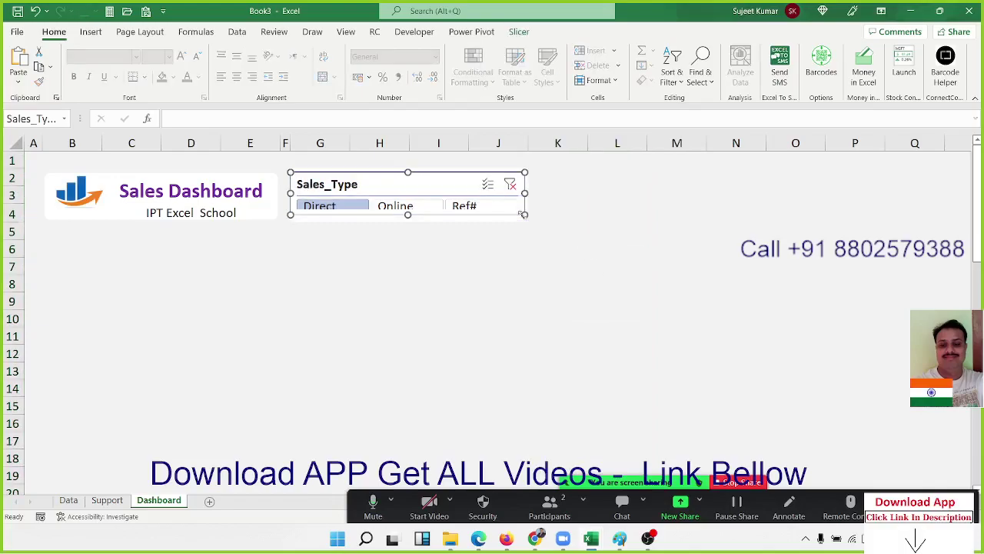
pyautogui.click(556, 236)
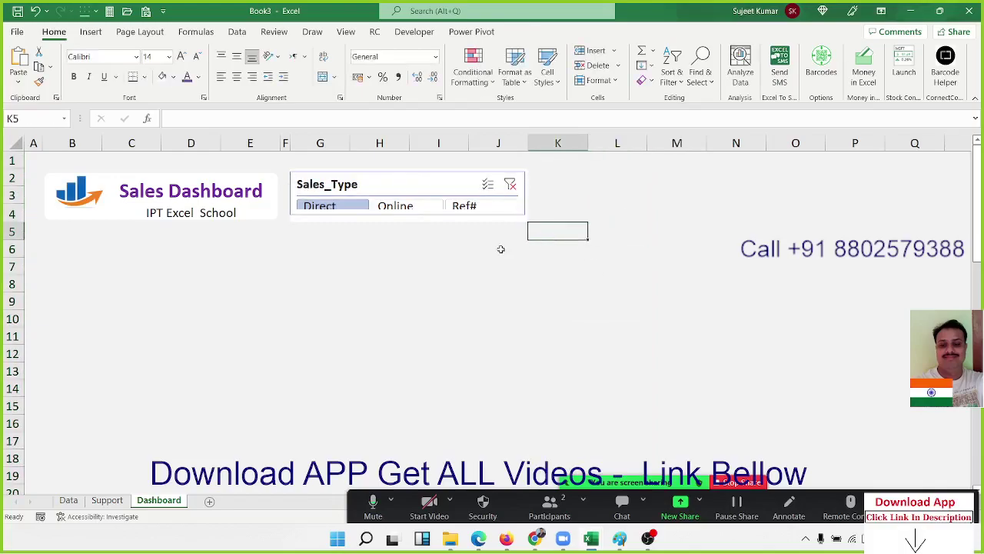
pyautogui.click(422, 215)
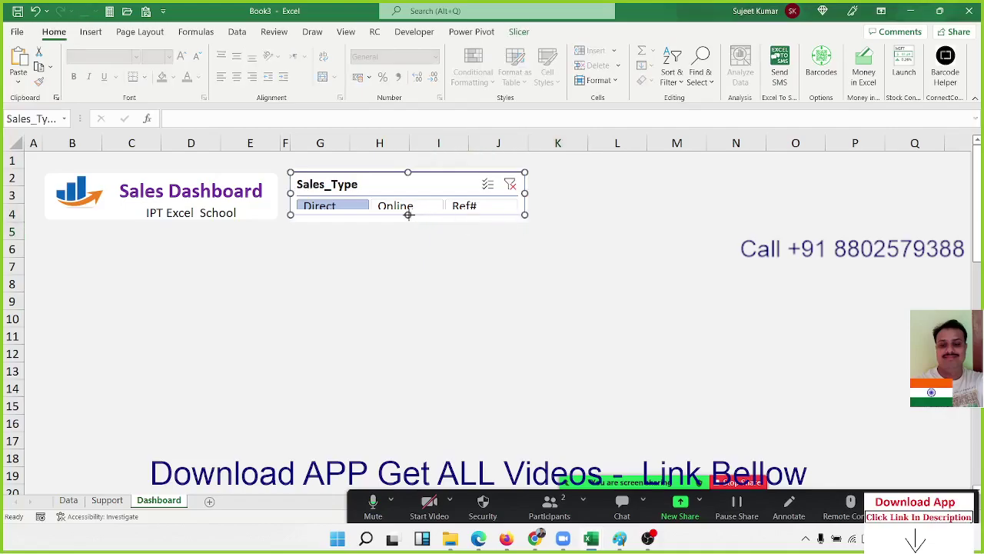
pyautogui.moveTo(409, 215); pyautogui.dragTo(409, 220)
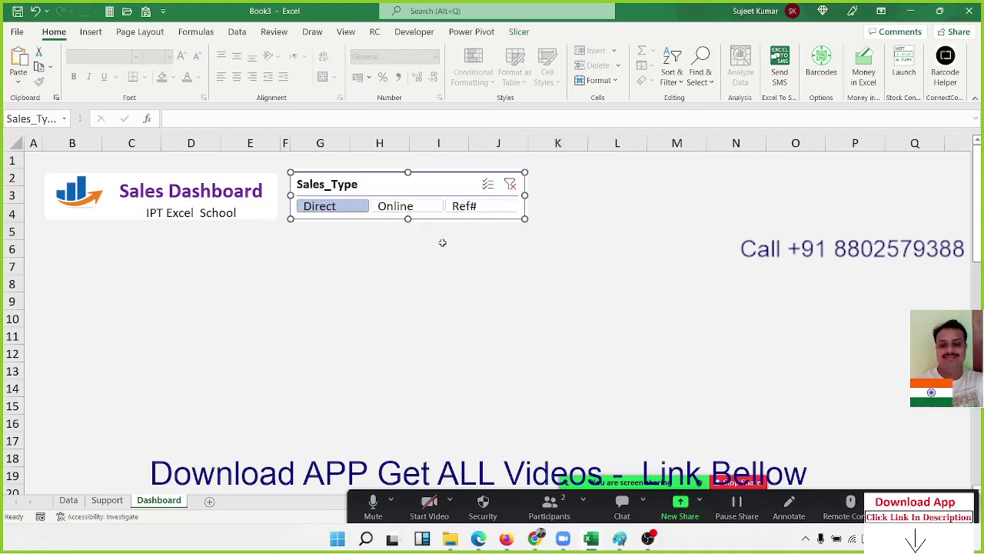
pyautogui.click(444, 246)
# - Apply an orange slicer style to Sales_Type and nudge it slightly right
pyautogui.click(363, 182)
pyautogui.click(516, 33)
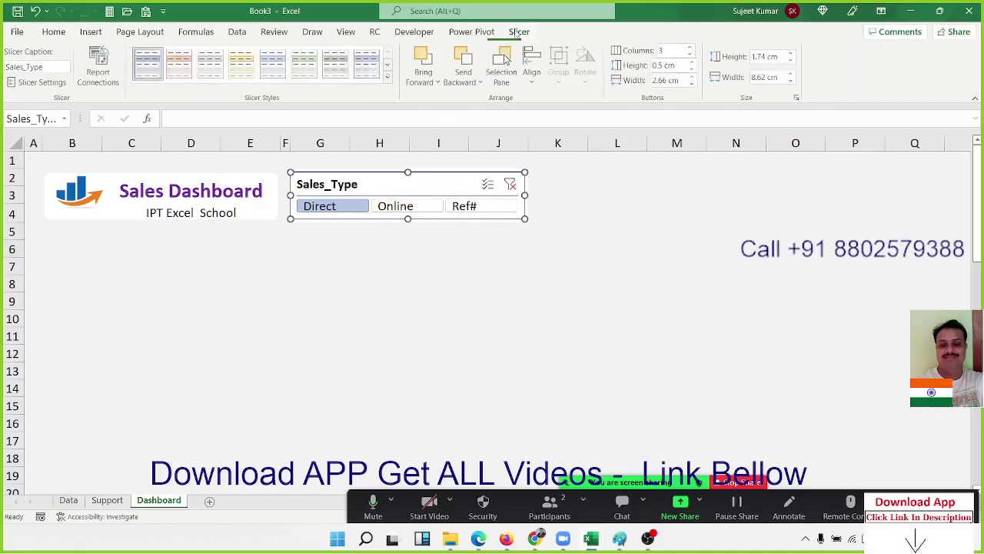
pyautogui.click(390, 81)
pyautogui.click(180, 140)
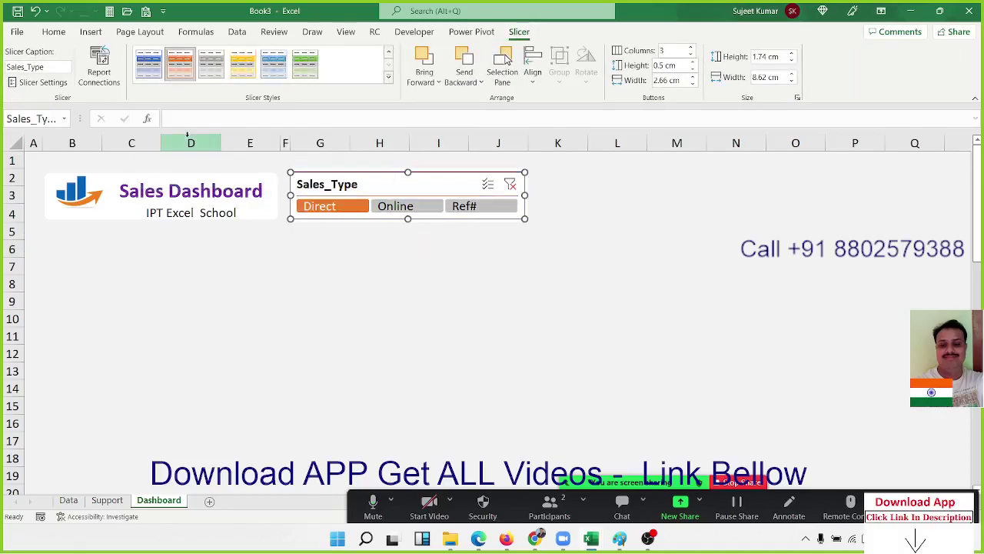
pyautogui.click(355, 259)
pyautogui.click(291, 195)
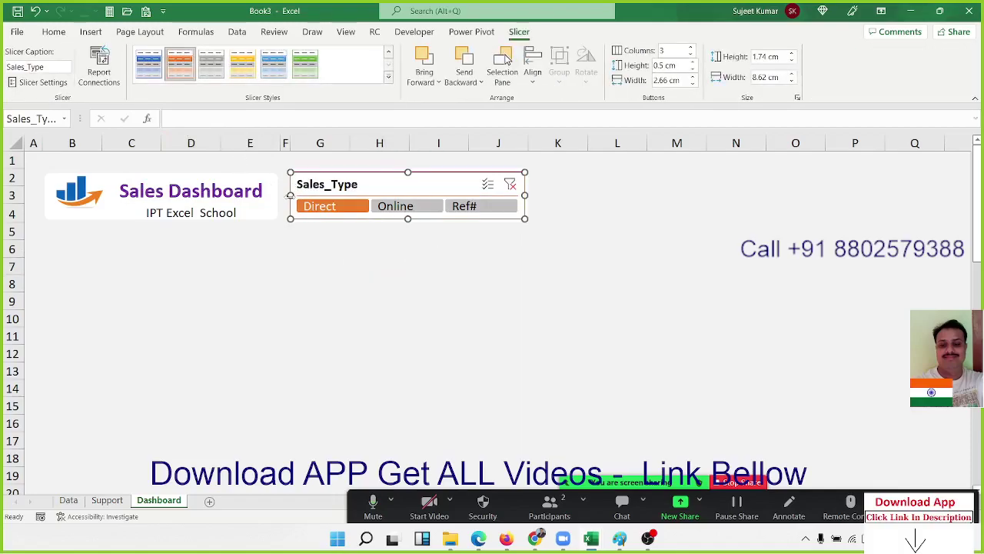
pyautogui.moveTo(291, 195); pyautogui.dragTo(293, 195)
# - Narrow column K to about 40 pixels and fill L2:N4 white
pyautogui.click(464, 300)
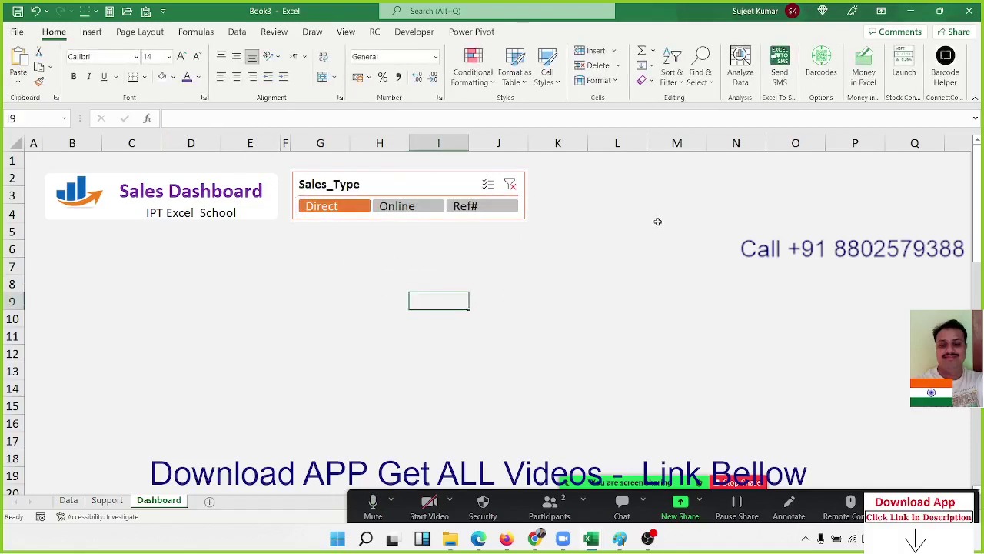
pyautogui.moveTo(592, 146); pyautogui.dragTo(544, 160)
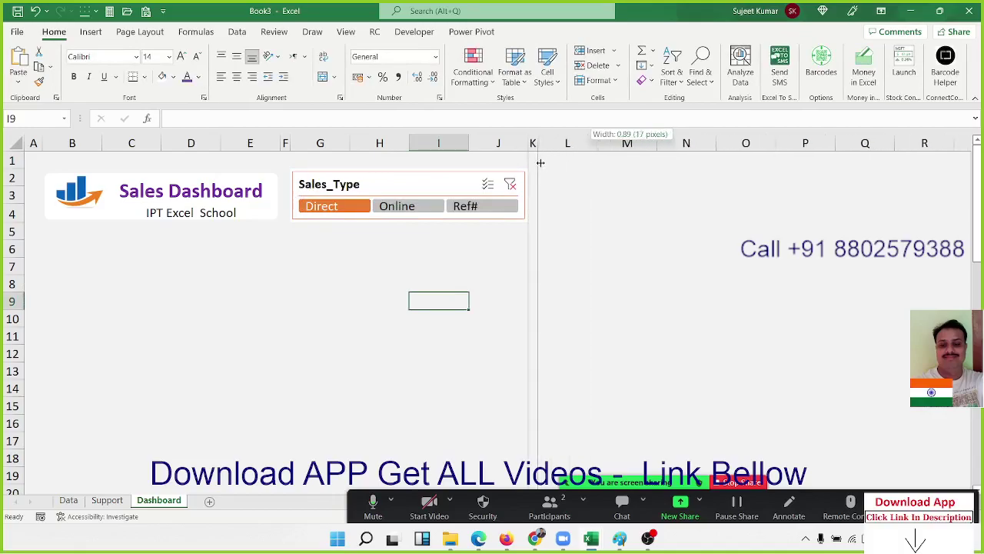
pyautogui.moveTo(545, 160); pyautogui.dragTo(534, 161)
pyautogui.click(563, 193)
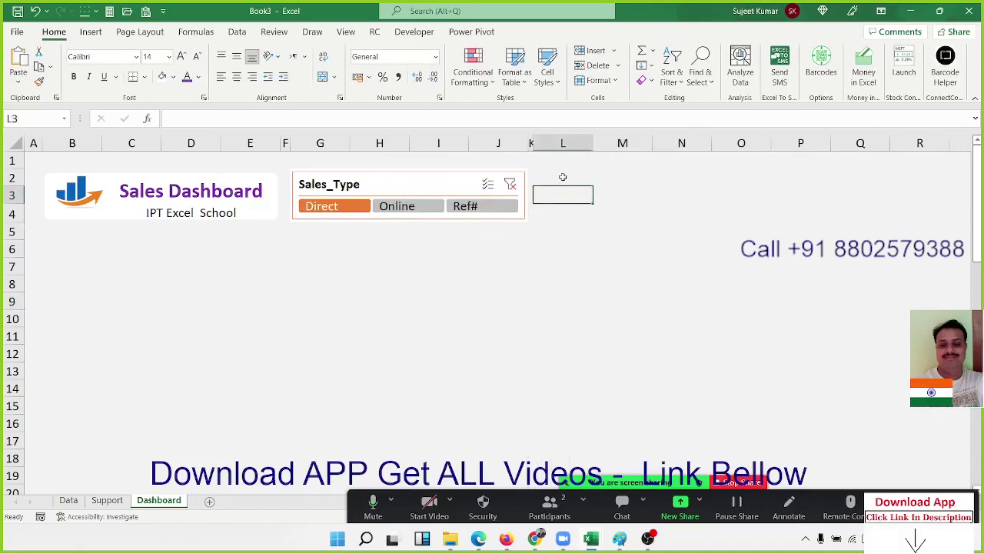
pyautogui.click(563, 177)
pyautogui.hotkey('shift', 'Right')
pyautogui.hotkey('shift', 'Right')
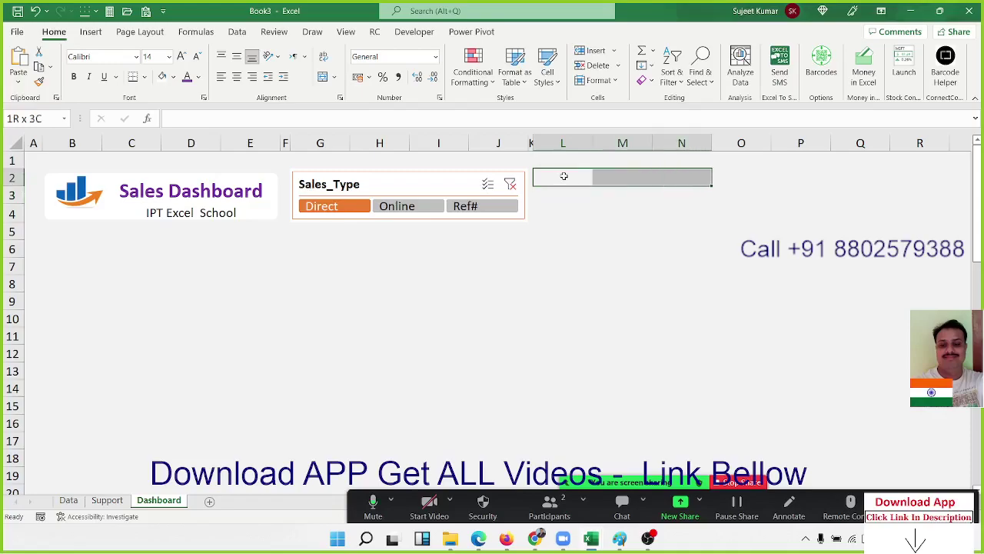
pyautogui.hotkey('shift', 'Down')
pyautogui.hotkey('shift', 'Down')
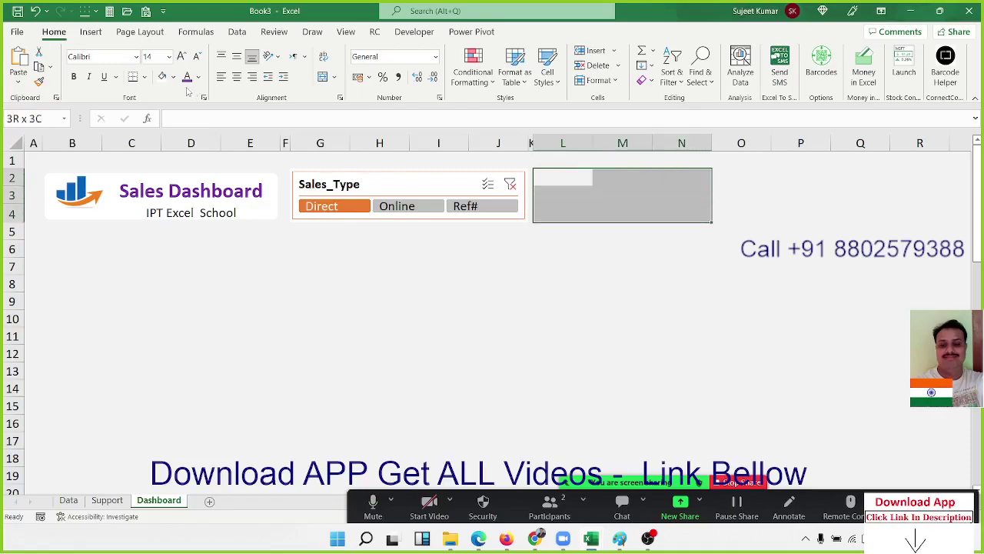
pyautogui.click(161, 76)
pyautogui.click(152, 306)
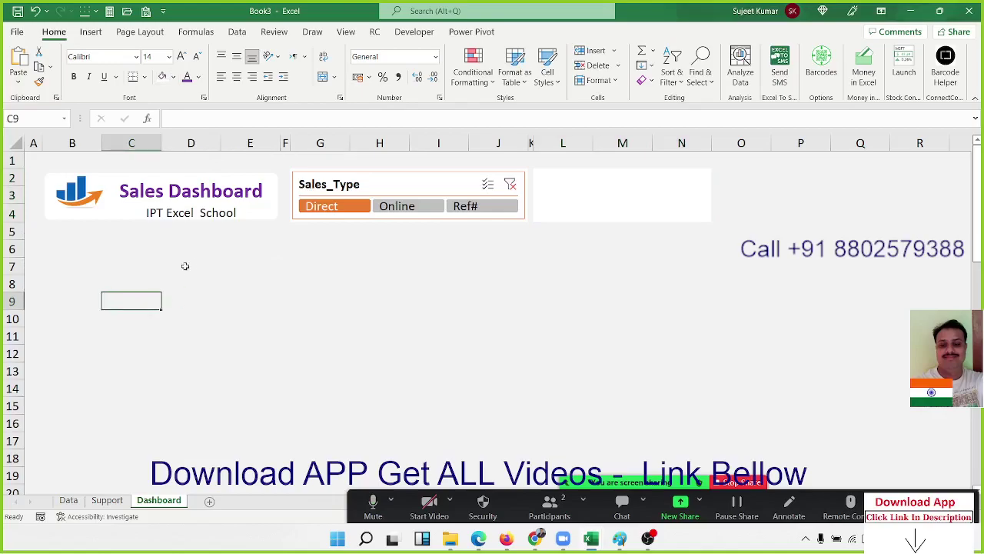
# - Inspect the title card and the card behind Sales_Type, then return to the Support sheet
pyautogui.click(248, 227)
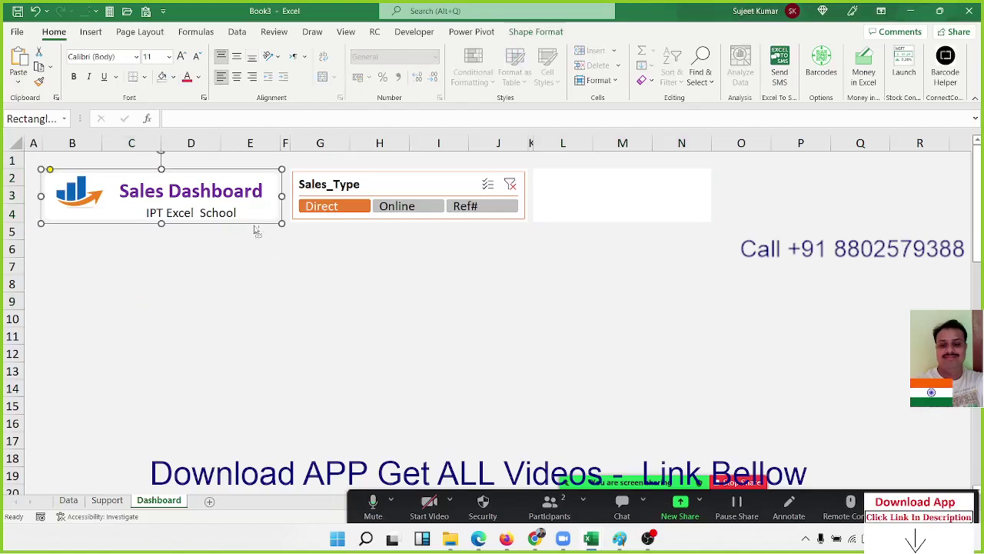
pyautogui.click(498, 223)
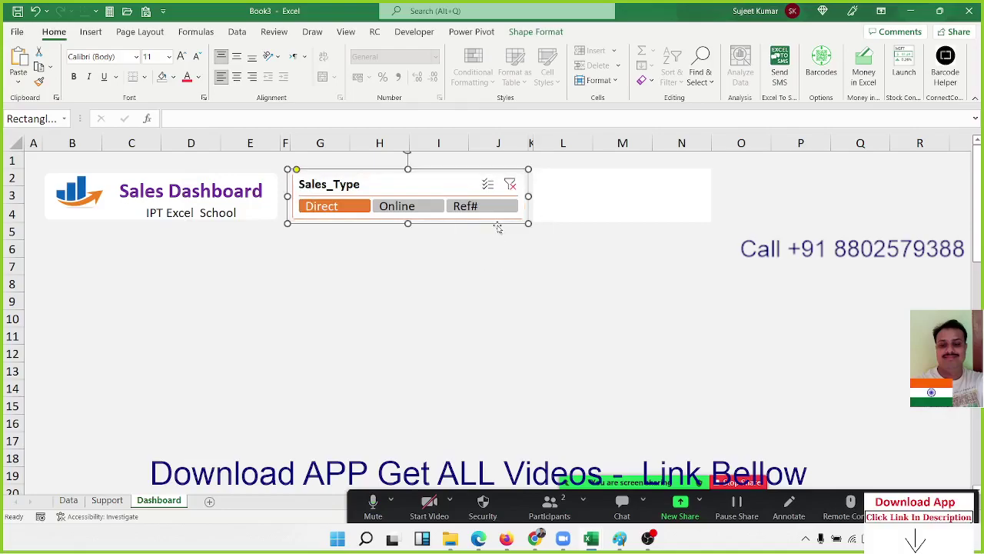
pyautogui.click(500, 264)
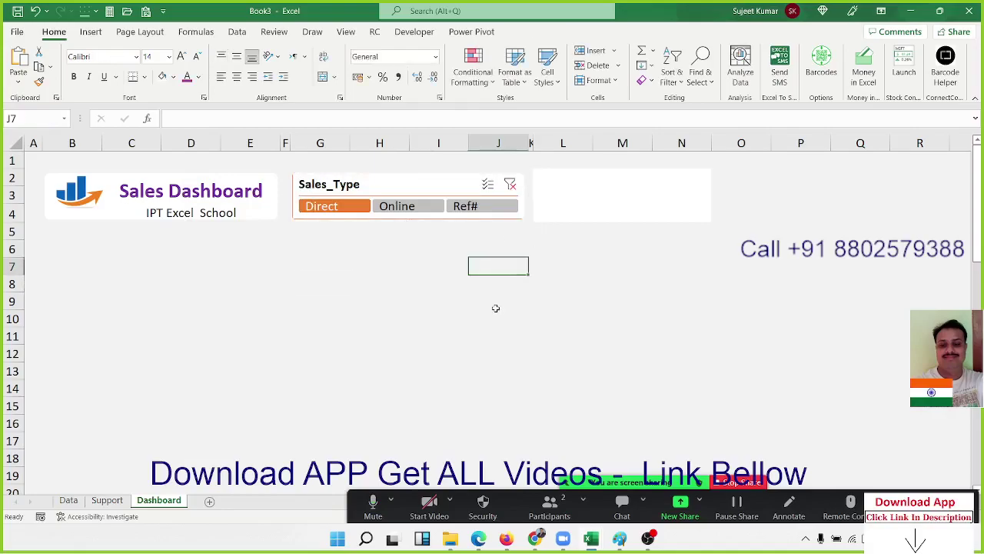
pyautogui.click(501, 228)
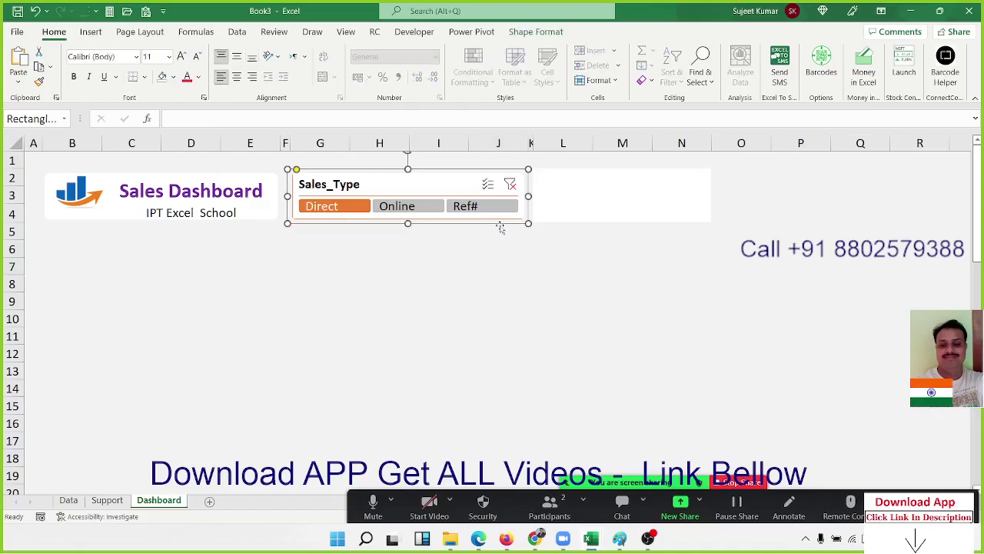
pyautogui.click(520, 261)
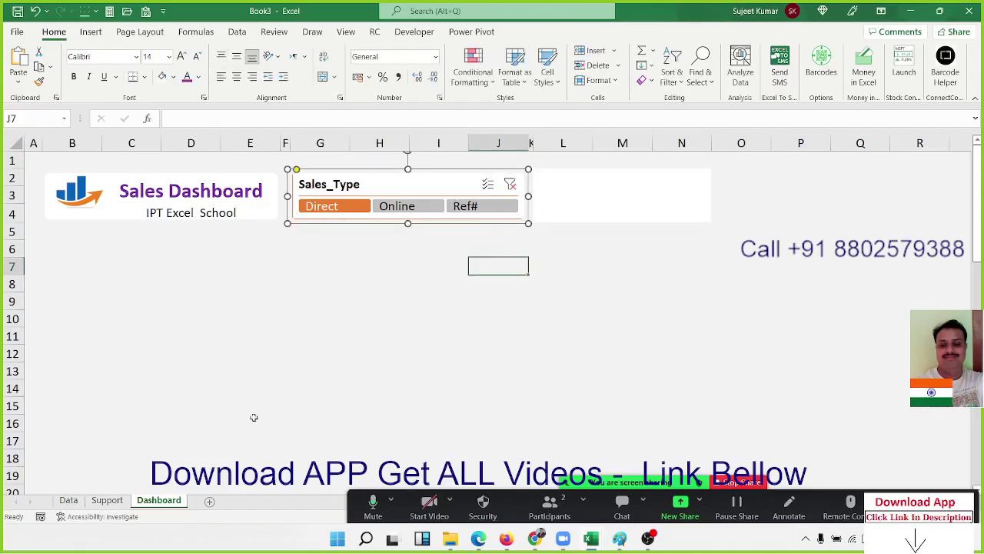
pyautogui.click(107, 501)
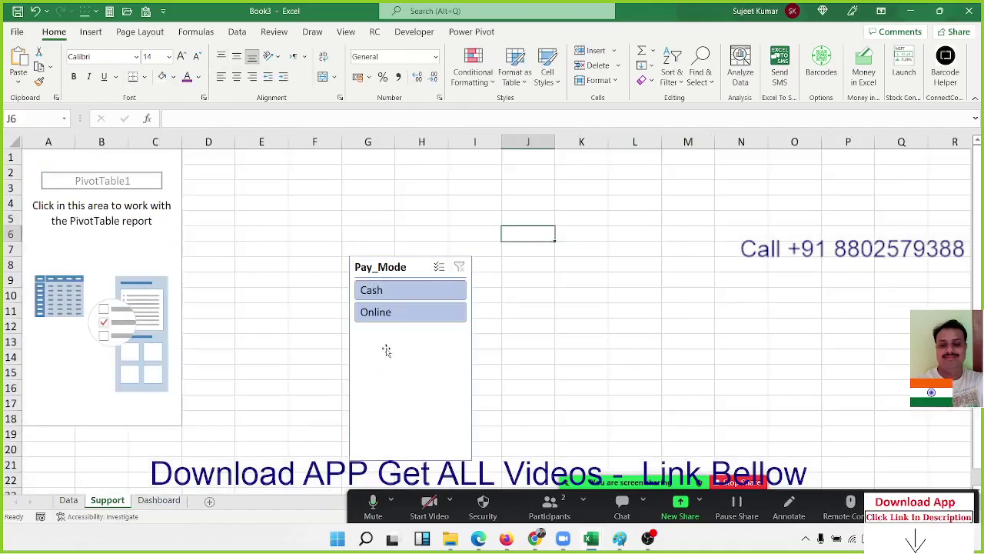
# - Move the Pay_Mode slicer to cell L2 on the Dashboard sheet
pyautogui.click(387, 351)
pyautogui.press('Delete')
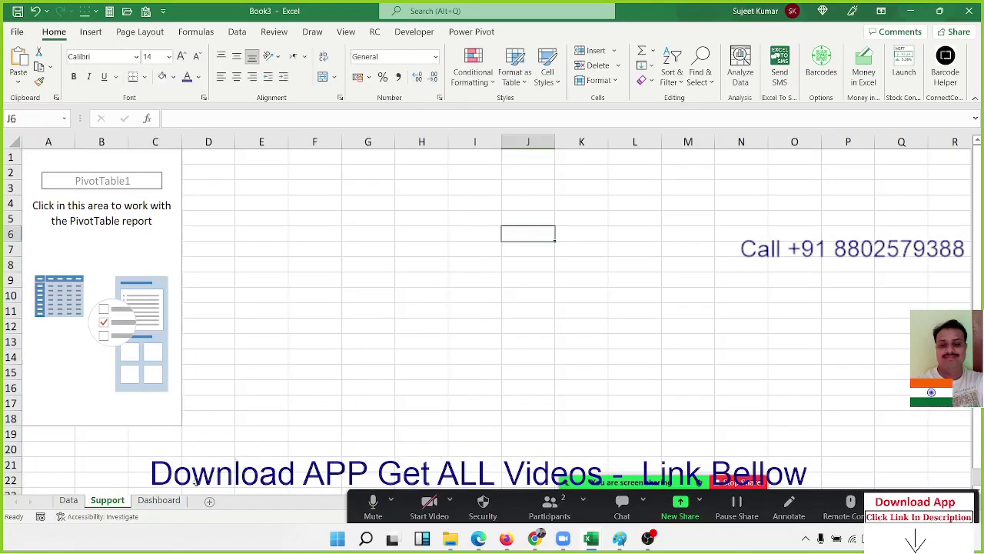
pyautogui.click(159, 500)
pyautogui.click(558, 178)
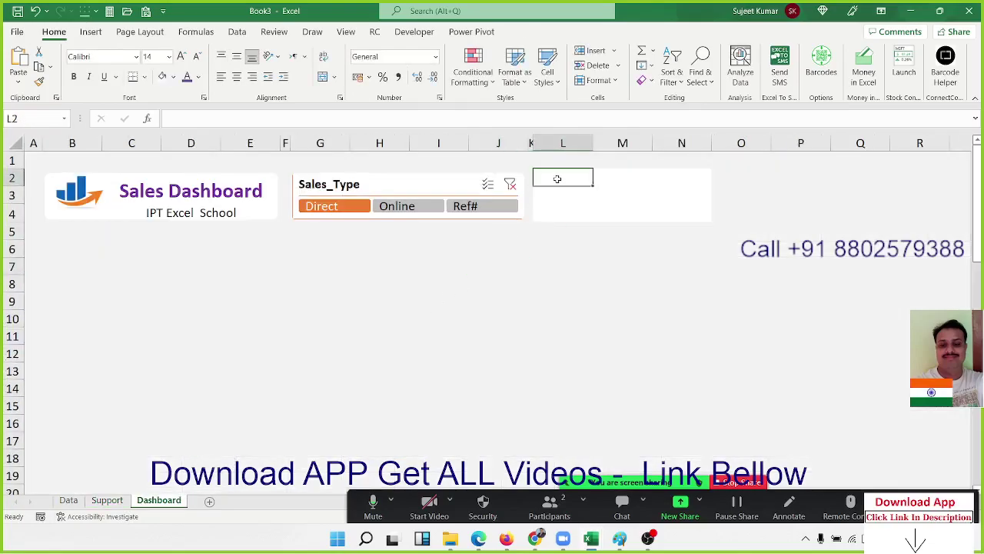
pyautogui.hotkey('ctrl', 'v')
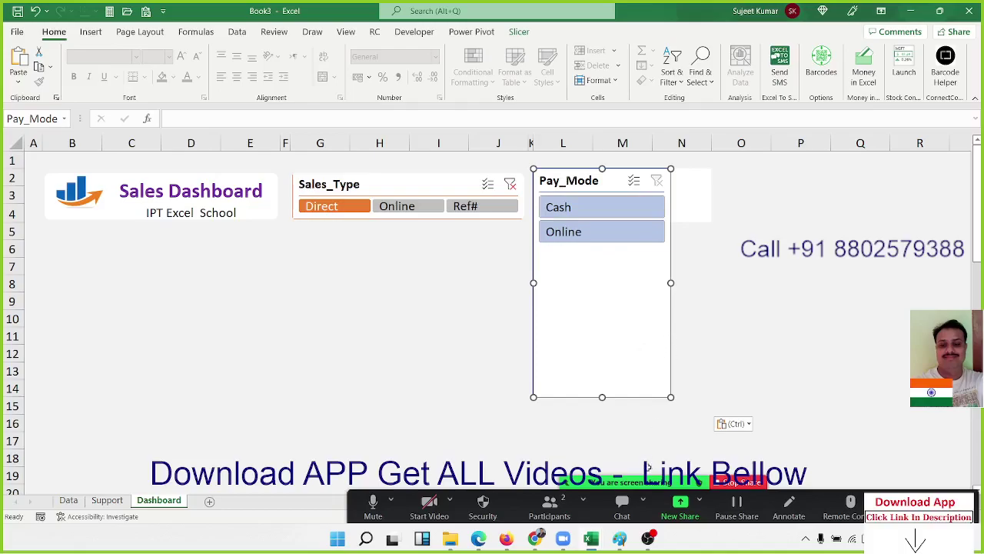
# - Give Pay_Mode 2 columns, a 1.87 cm height, and 2.9 × 0.6 cm buttons
pyautogui.click(519, 32)
pyautogui.click(692, 48)
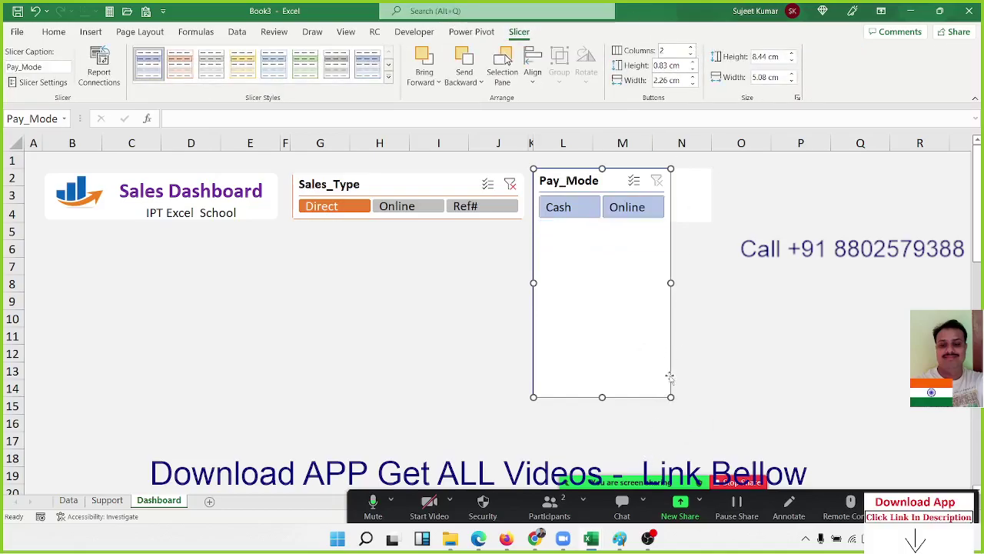
pyautogui.moveTo(671, 398); pyautogui.dragTo(702, 213)
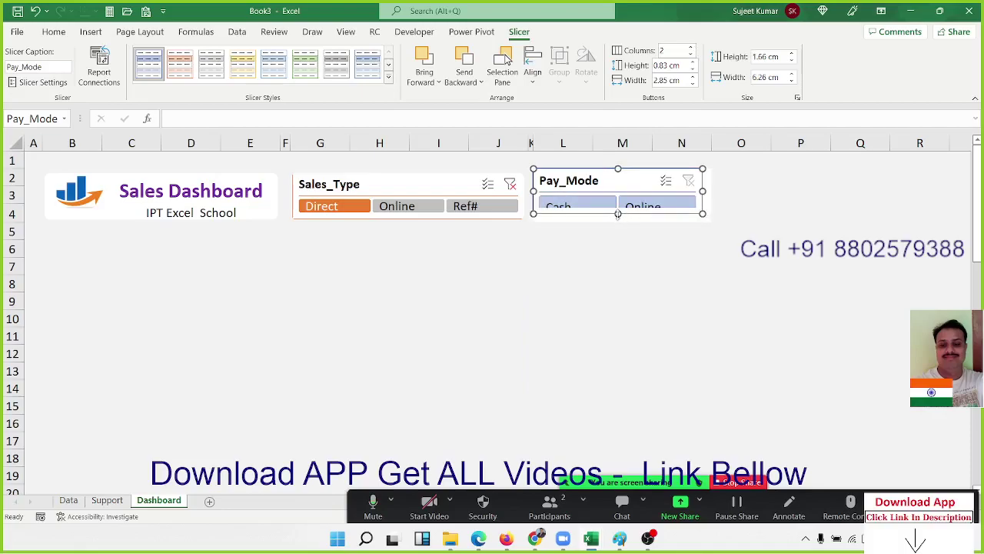
pyautogui.moveTo(618, 214); pyautogui.dragTo(617, 219)
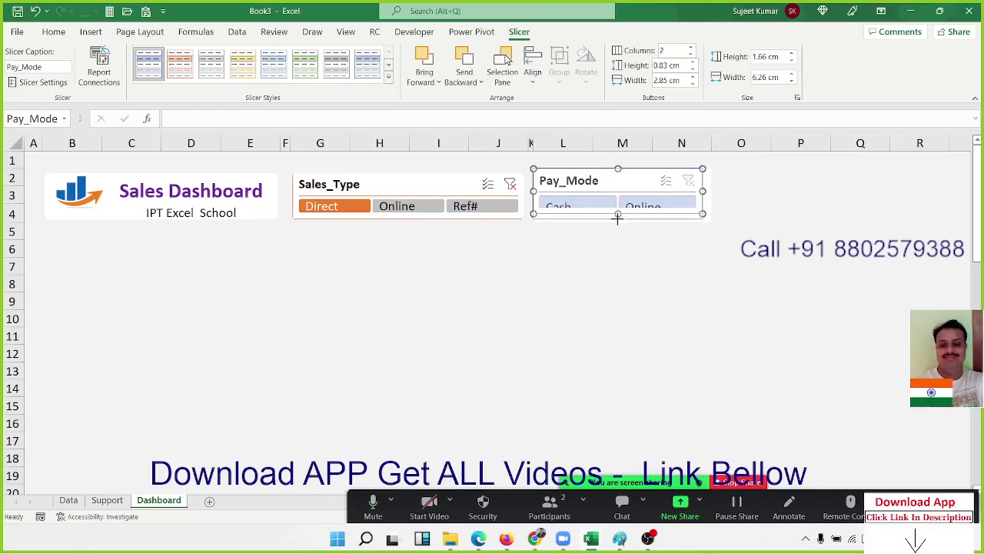
pyautogui.click(694, 78)
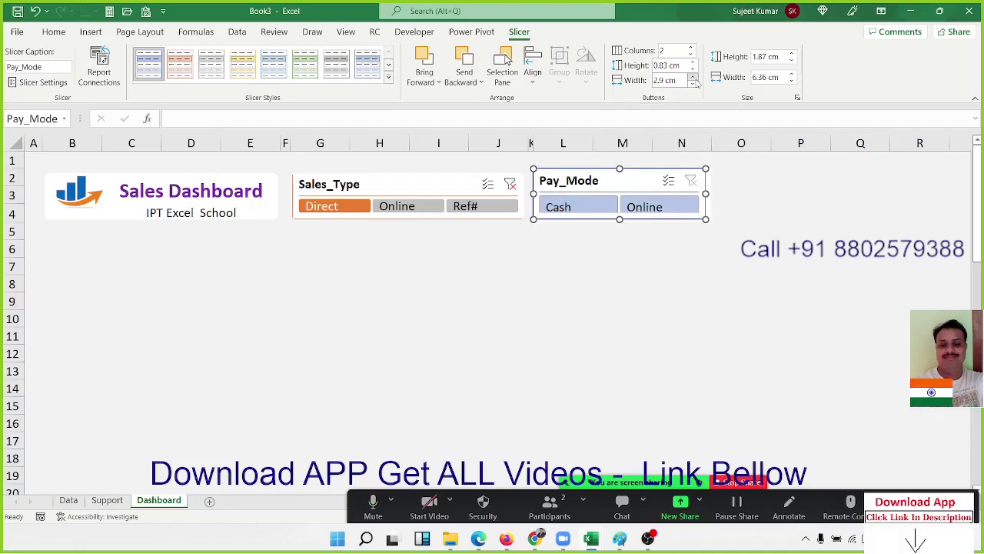
pyautogui.click(693, 69)
pyautogui.click(693, 70)
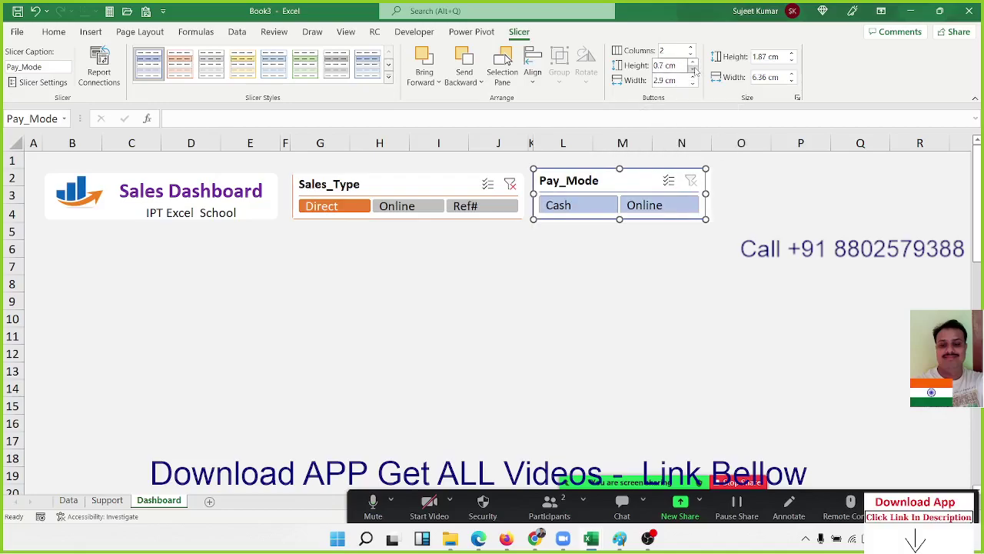
pyautogui.click(693, 69)
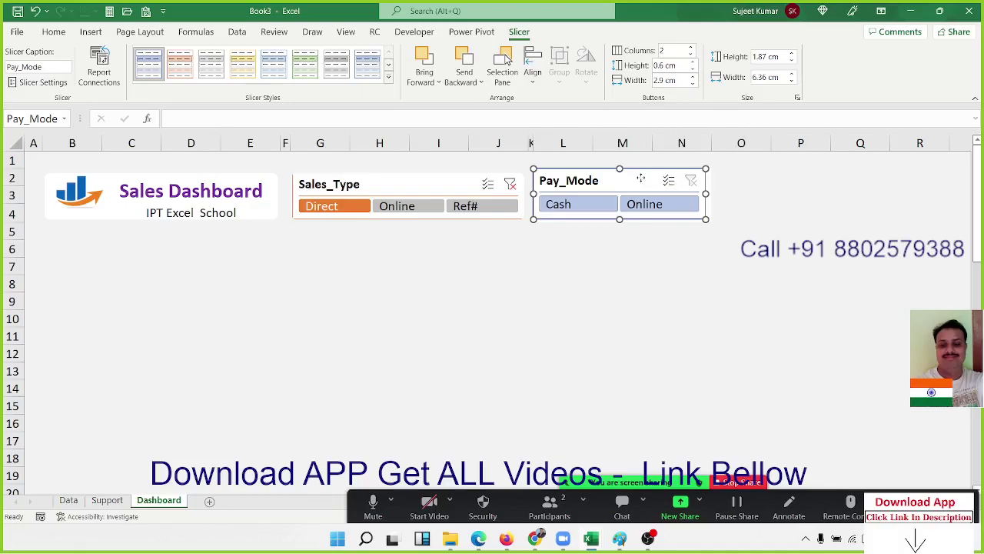
pyautogui.moveTo(641, 178); pyautogui.dragTo(645, 181)
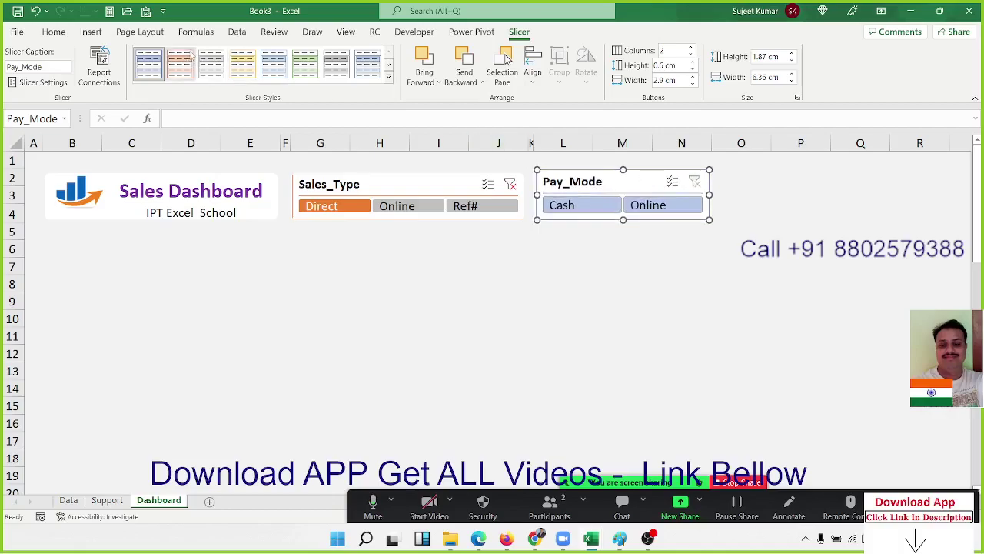
# - Apply the Dark Yellow slicer style to the Pay_Mode slicer
pyautogui.click(388, 77)
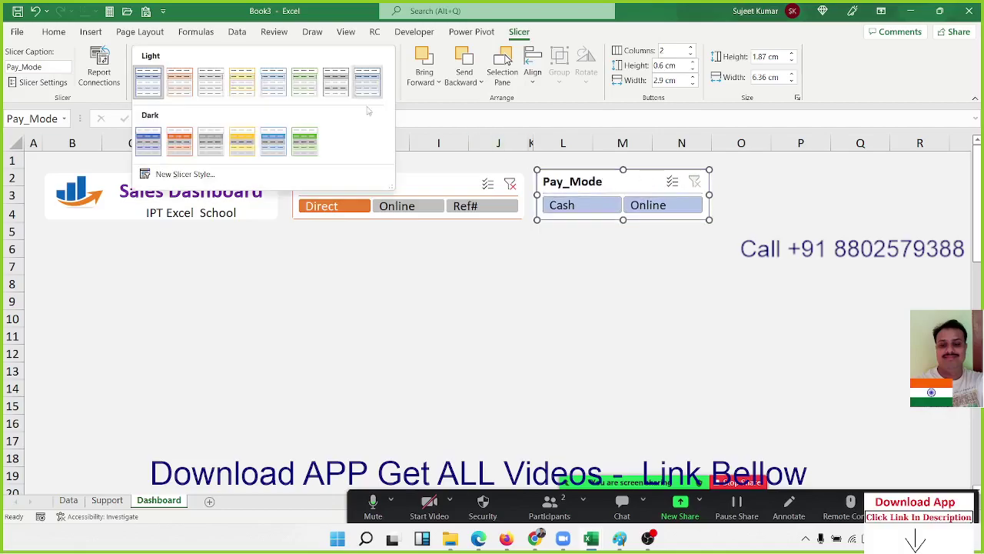
pyautogui.click(245, 142)
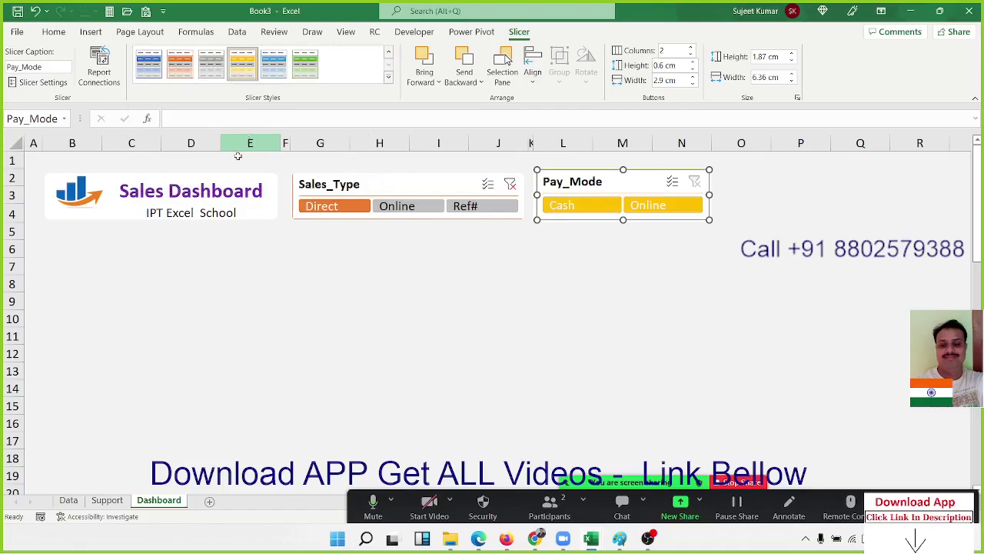
pyautogui.click(239, 229)
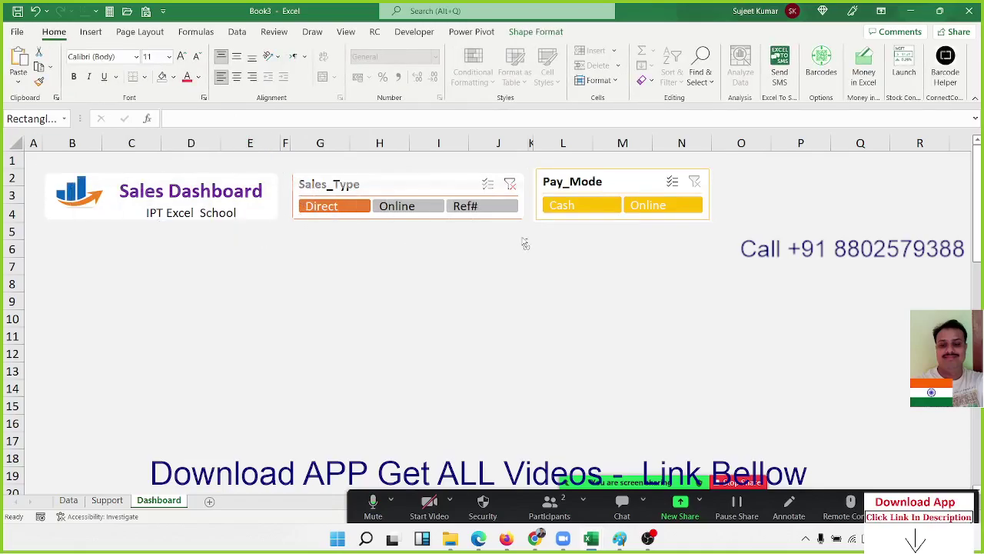
# - Shrink and nudge the white card behind Pay_Mode so it fits snugly around the slicer
pyautogui.click(727, 215)
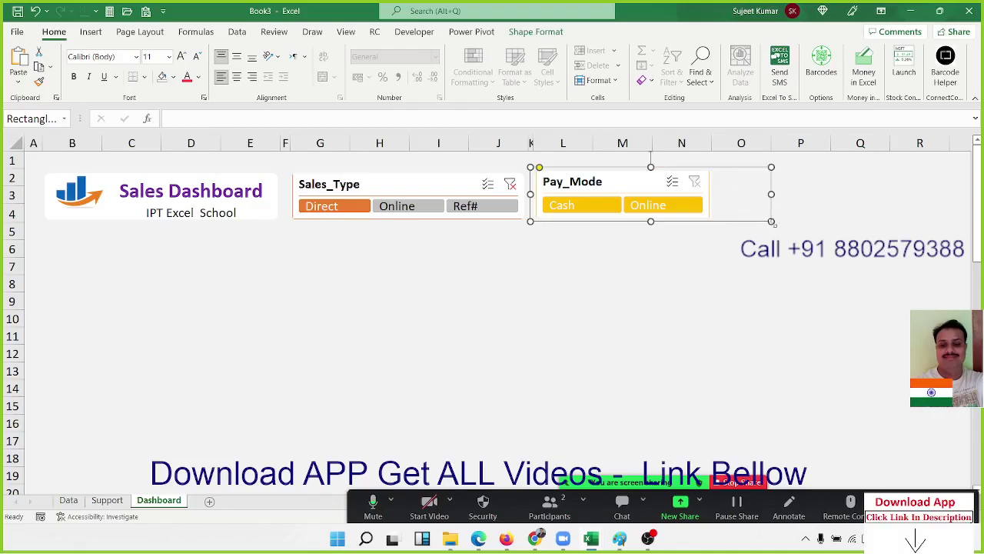
pyautogui.click(773, 223)
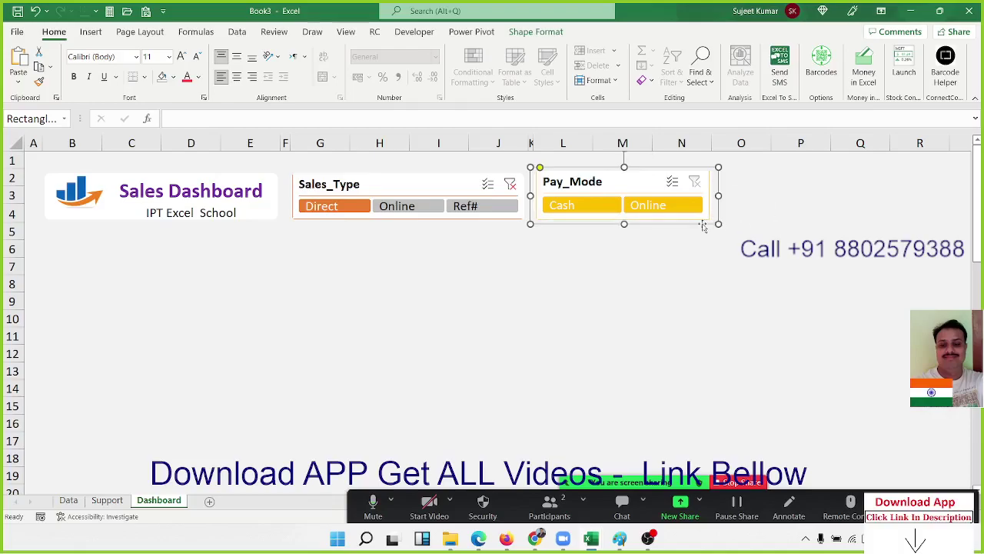
pyautogui.moveTo(718, 223); pyautogui.dragTo(719, 223)
pyautogui.press('Up')
pyautogui.press('Up')
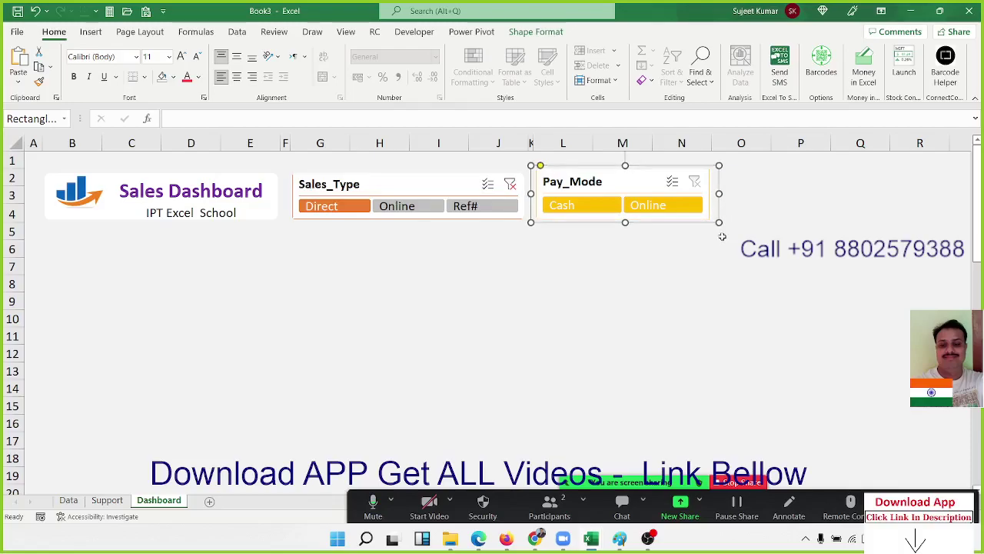
pyautogui.press('Up')
pyautogui.press('Left')
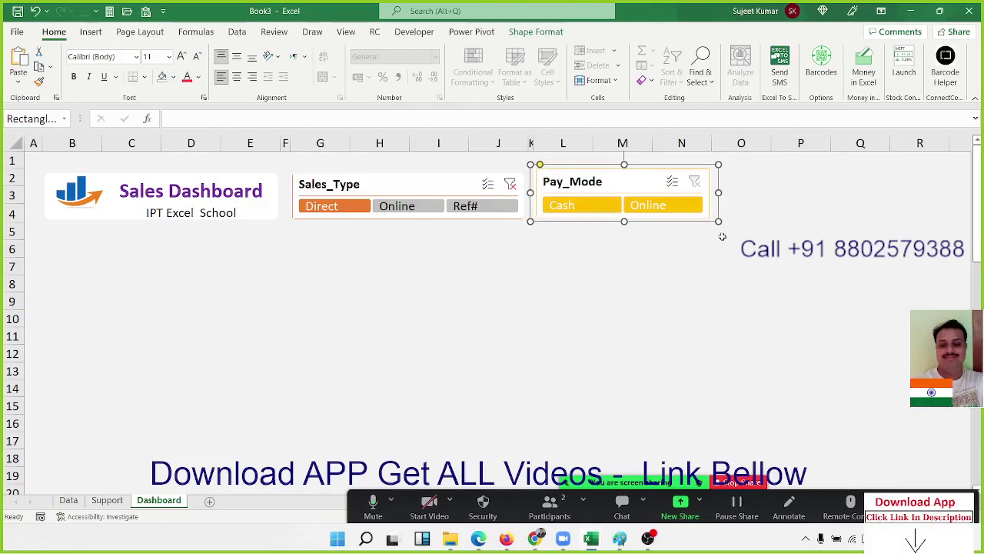
pyautogui.click(648, 281)
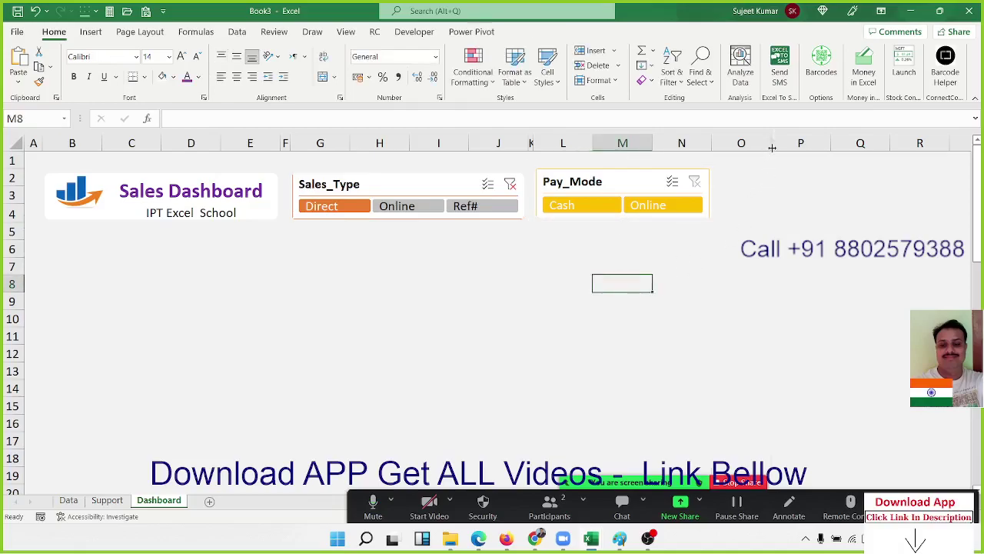
# - Narrow column O to a 1.92-width spacer and select cell P2
pyautogui.moveTo(772, 147)
pyautogui.mouseDown()
pyautogui.moveTo(727, 154)
pyautogui.moveTo(954, 177)
pyautogui.mouseUp()
pyautogui.click(741, 177)
pyautogui.moveTo(740, 177); pyautogui.dragTo(740, 177)
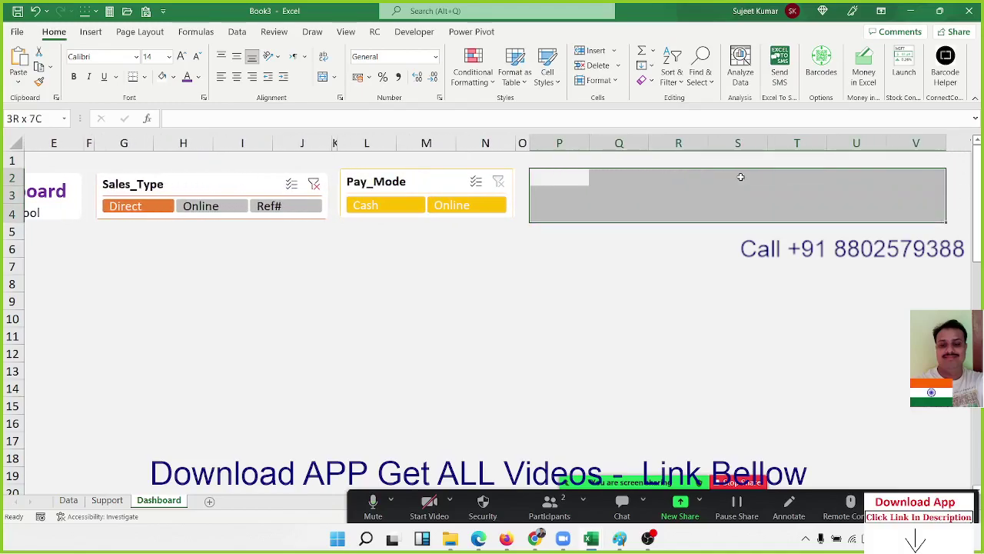
# - Paste the IPT Excel School logo, enlarge it slightly, and place it at the right end of the P2:V4 card
pyautogui.moveTo(741, 177); pyautogui.dragTo(741, 177)
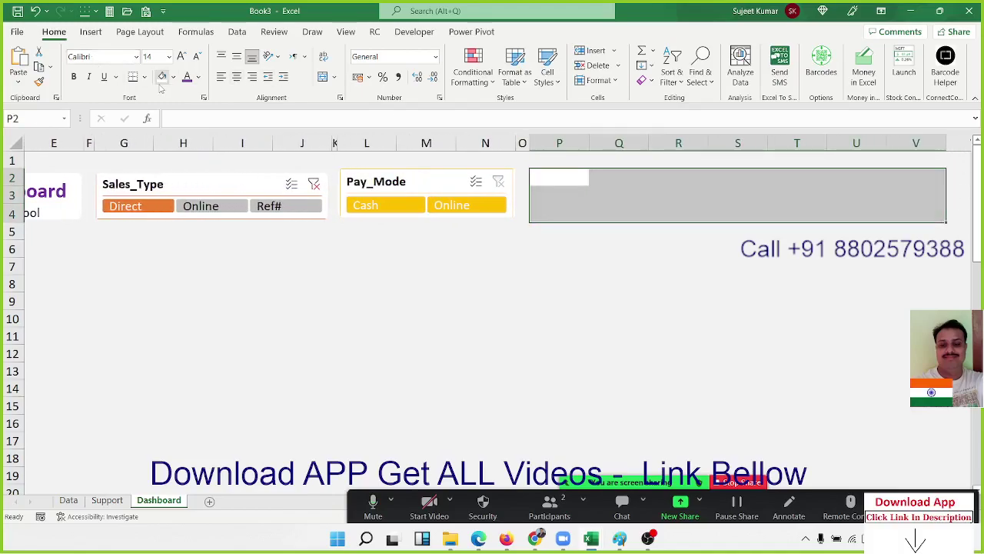
pyautogui.click(896, 335)
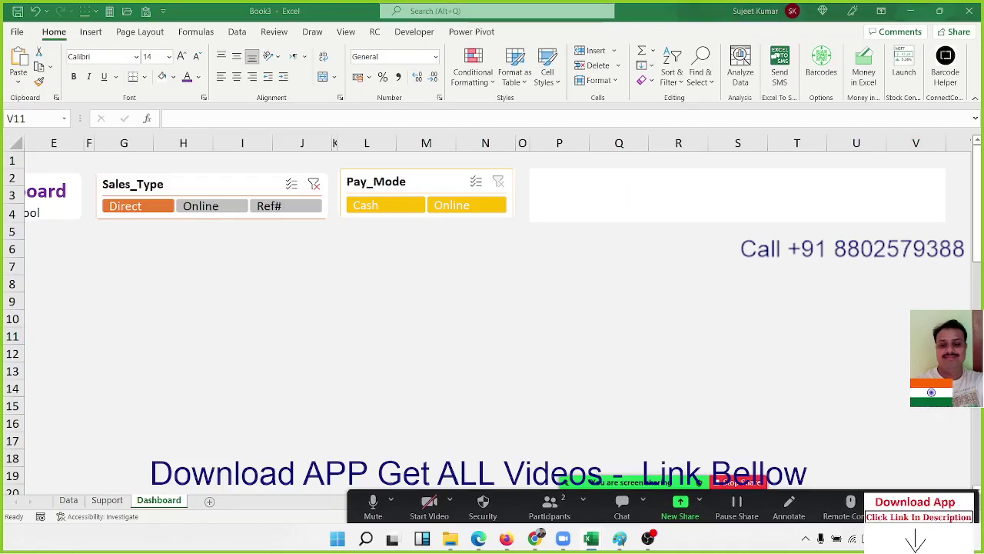
pyautogui.click(540, 273)
pyautogui.hotkey('ctrl', 'v')
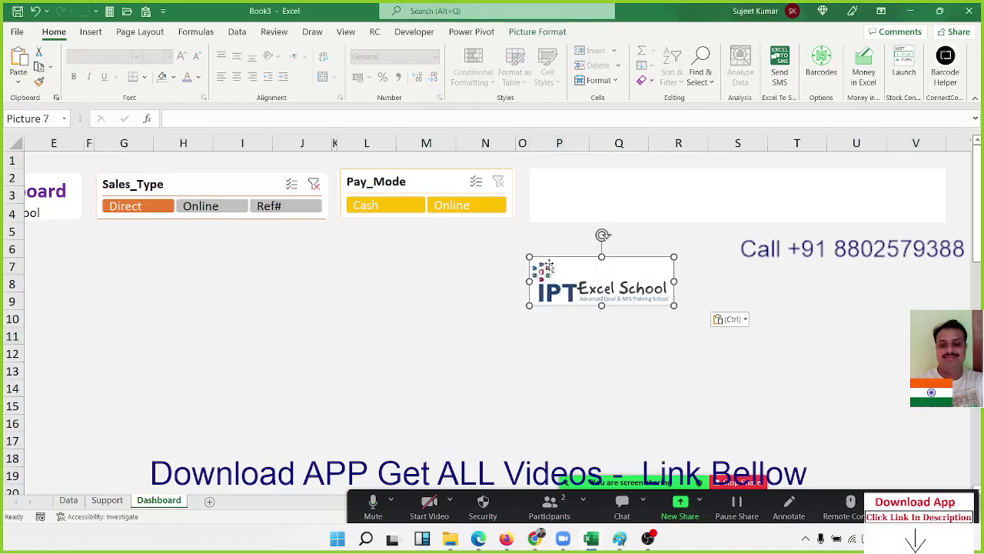
pyautogui.moveTo(548, 265); pyautogui.dragTo(573, 191)
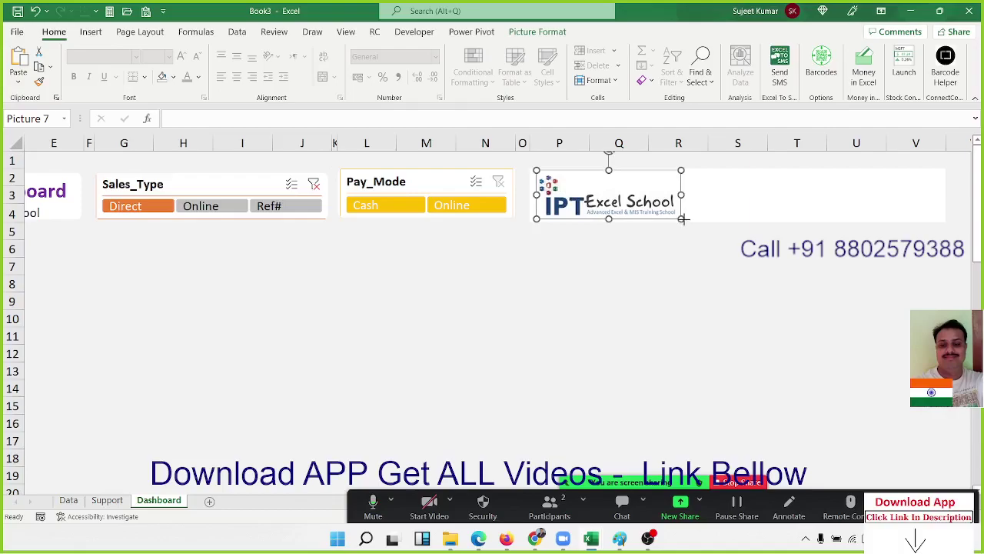
pyautogui.moveTo(684, 219); pyautogui.dragTo(688, 221)
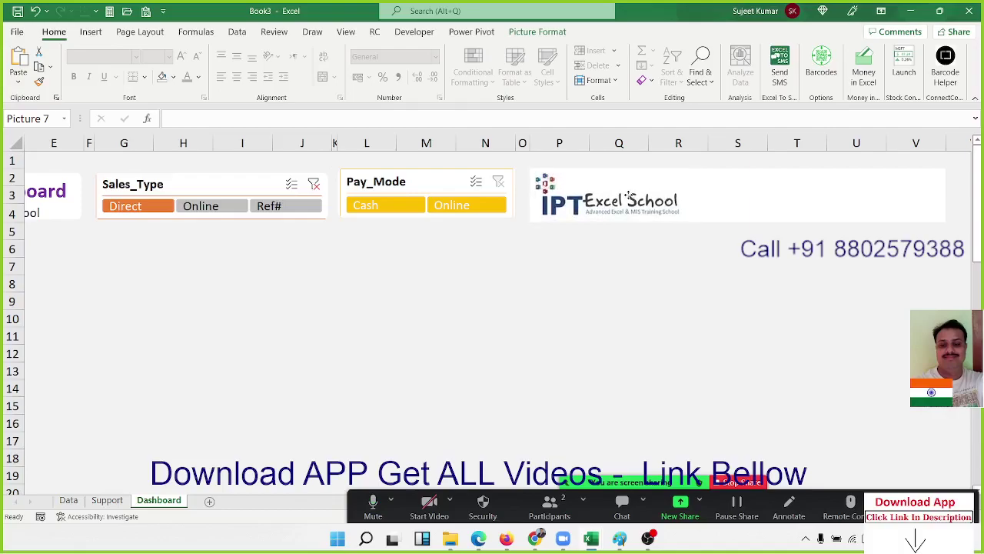
pyautogui.moveTo(628, 195); pyautogui.dragTo(885, 199)
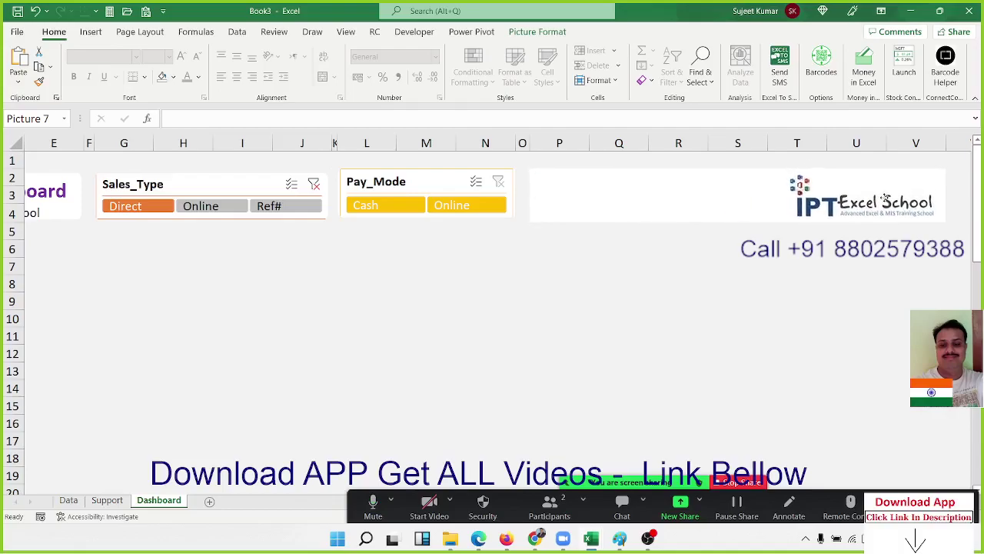
pyautogui.click(685, 232)
# - Select B6:C10 below the Sales Dashboard title and fill it white as a new card
pyautogui.click(562, 177)
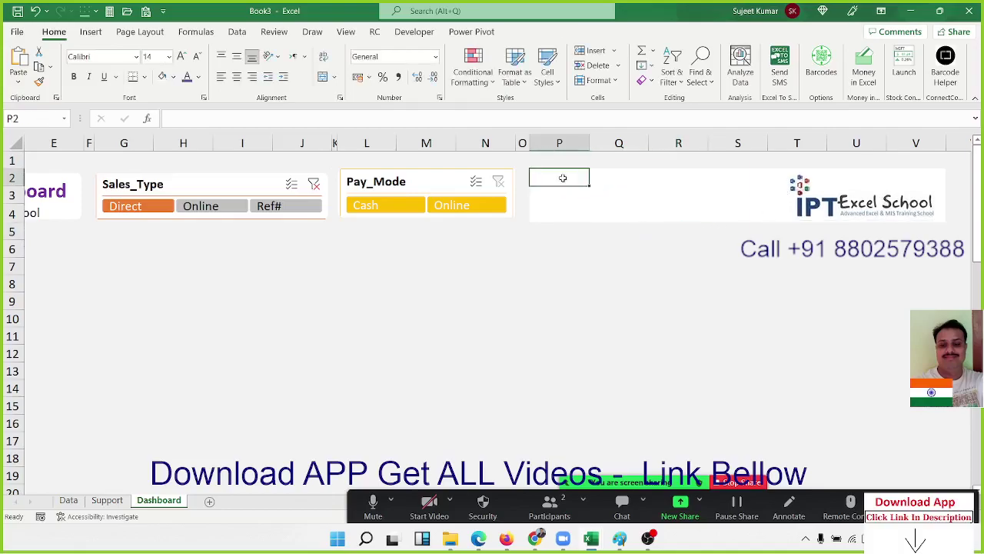
pyautogui.press('Left')
pyautogui.press('Left')
pyautogui.press('Left')
pyautogui.press('Left')
pyautogui.press('Left')
pyautogui.press('Left')
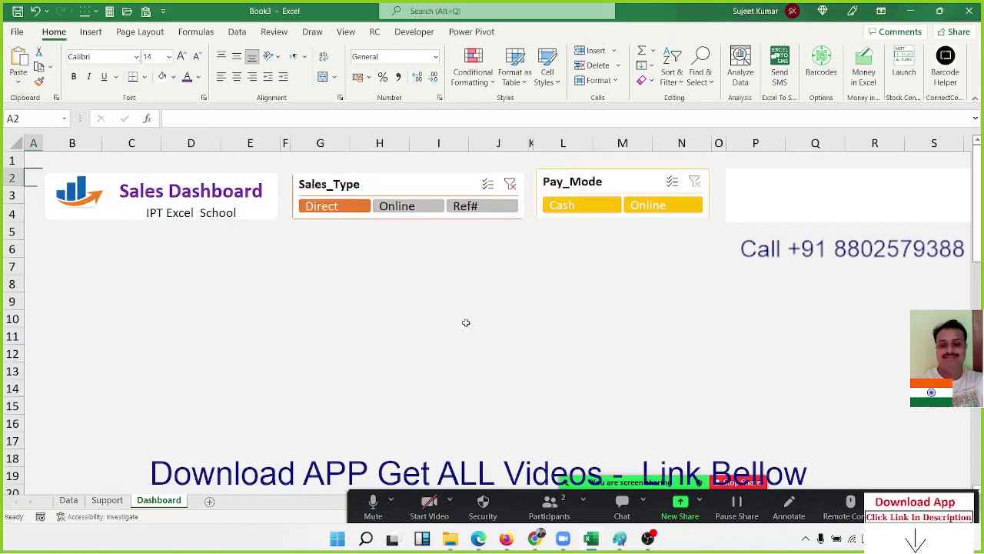
pyautogui.click(68, 252)
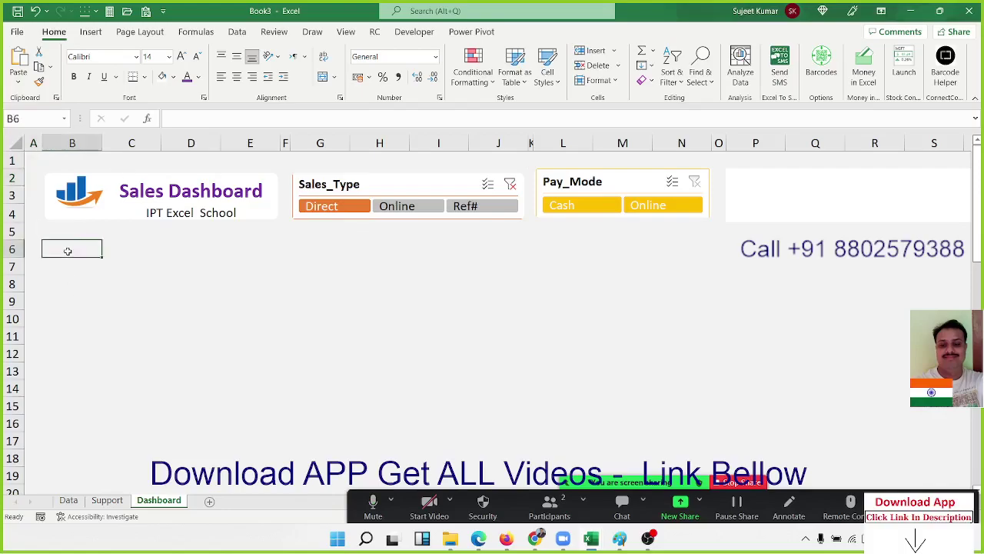
pyautogui.moveTo(68, 251); pyautogui.dragTo(131, 476)
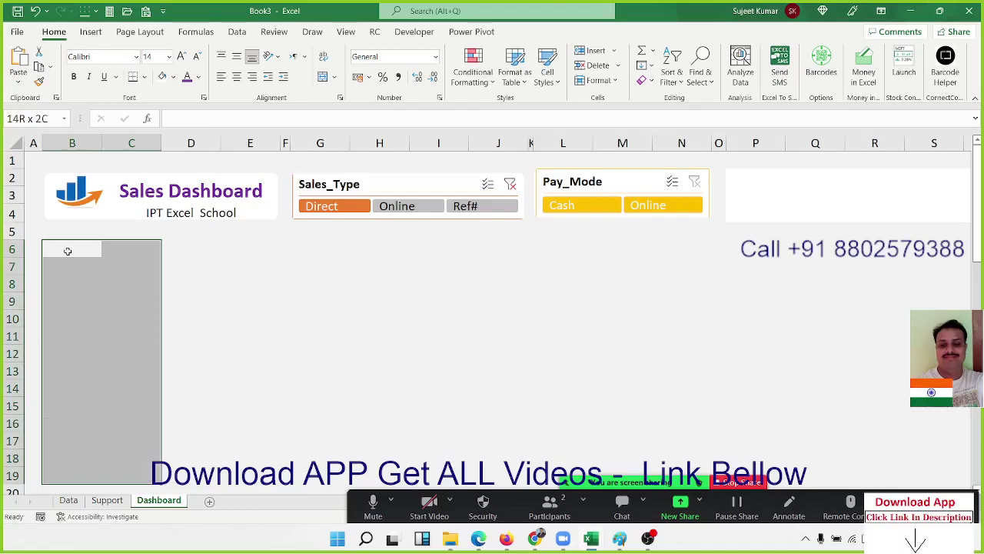
pyautogui.hotkey('shift', 'Up')
pyautogui.hotkey('shift', 'Up')
pyautogui.hotkey('shift', 'Up')
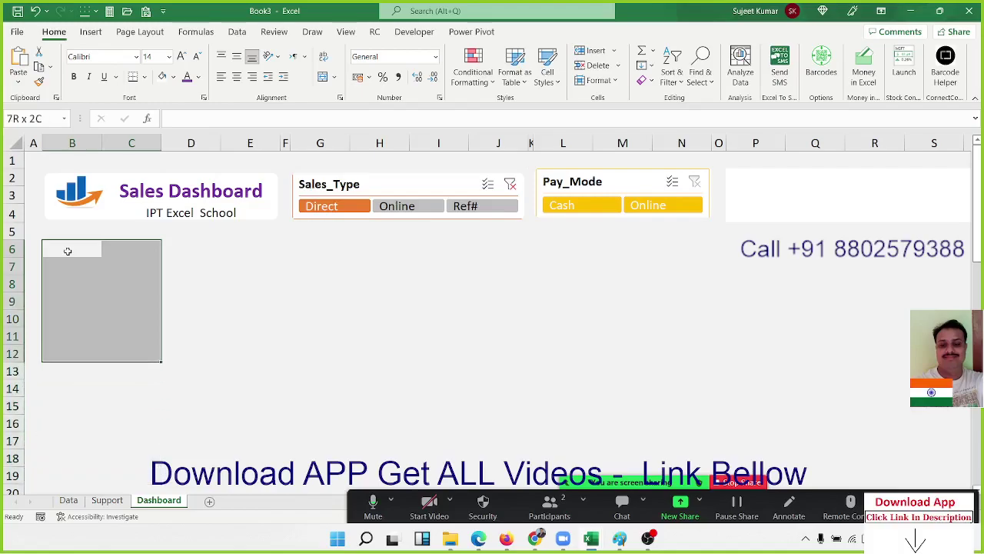
pyautogui.hotkey('shift', 'Up')
pyautogui.hotkey('shift', 'Up')
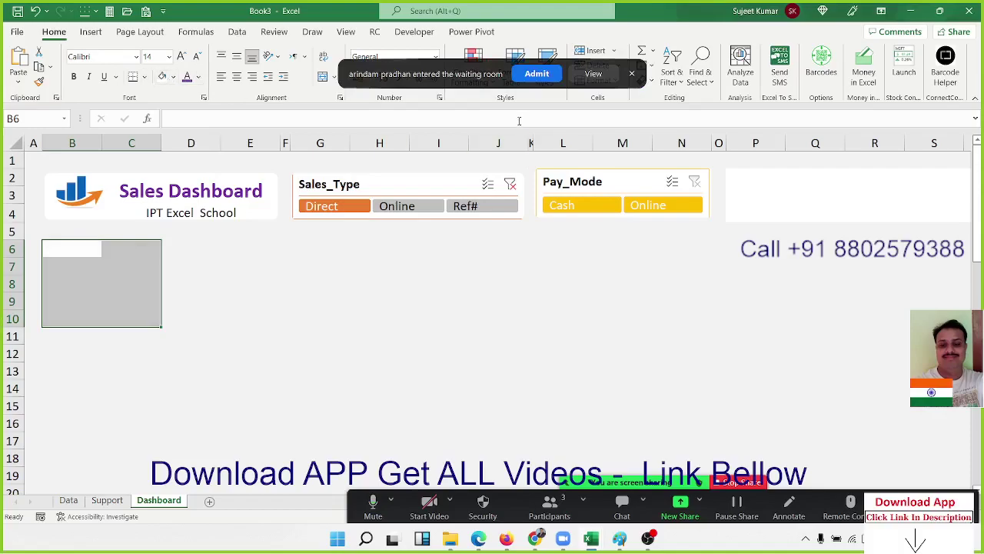
pyautogui.click(364, 244)
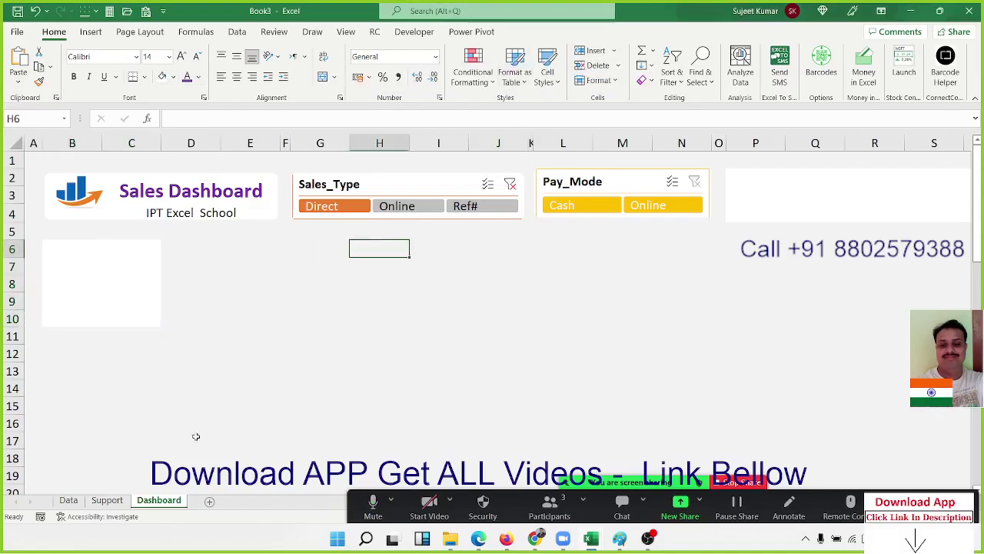
# - Insert a Year slicer from the pivot table on the Support sheet
pyautogui.click(106, 500)
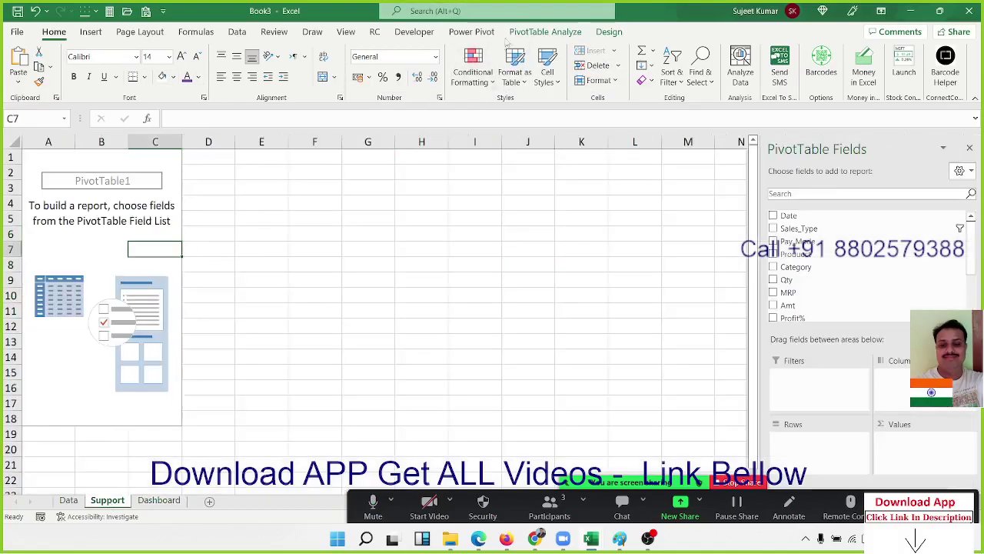
pyautogui.click(539, 34)
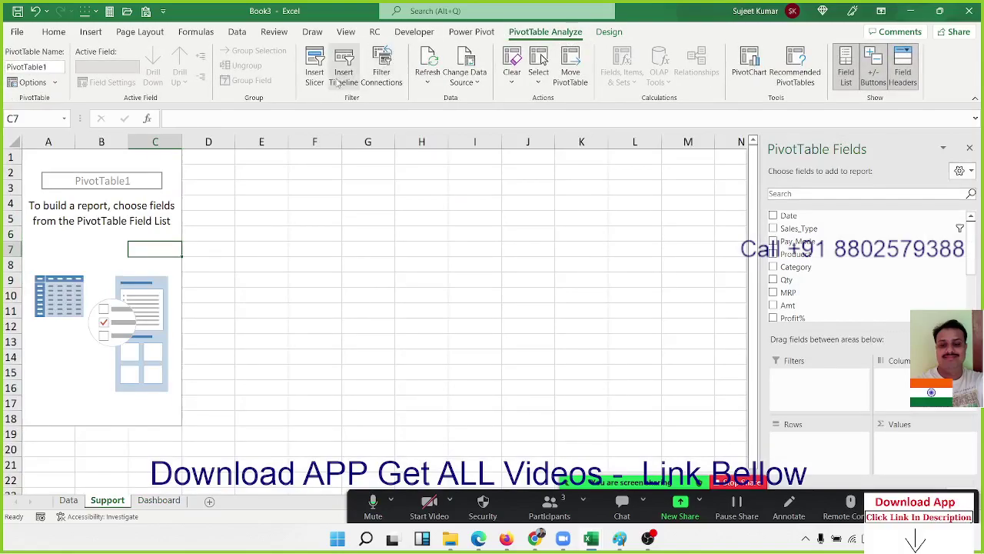
pyautogui.click(315, 71)
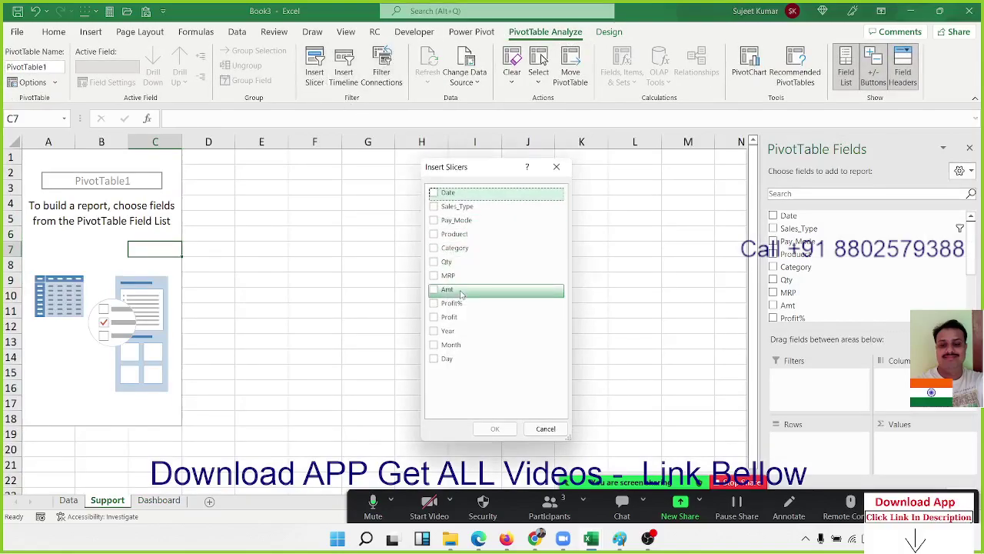
pyautogui.click(434, 331)
pyautogui.click(495, 428)
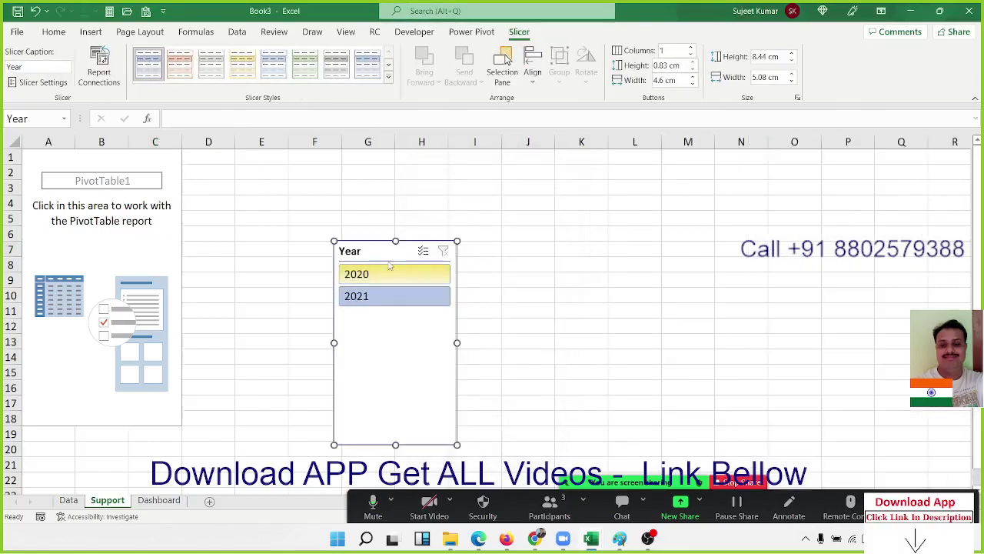
# - Paste the Year slicer onto the Dashboard under the title card, shrinking it to end near row 10
pyautogui.click(165, 500)
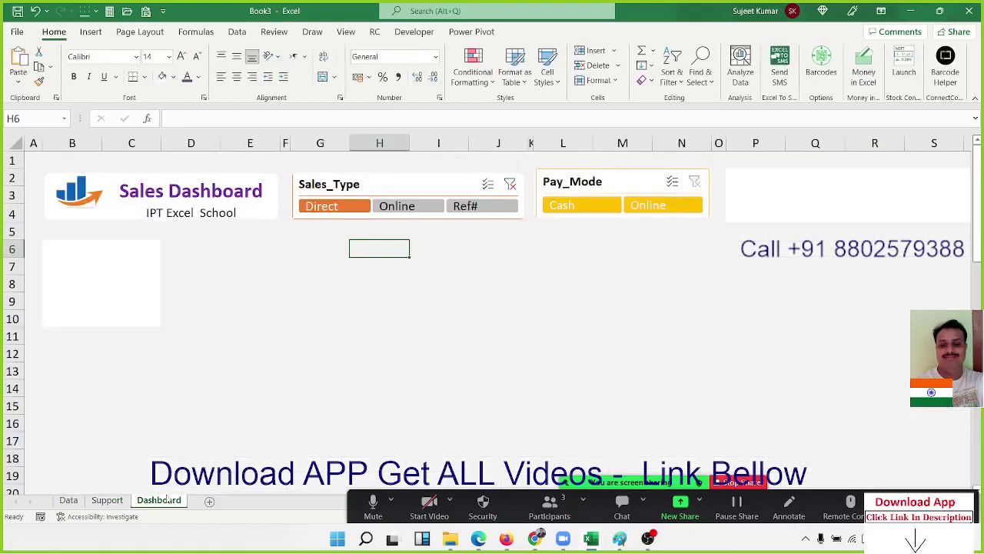
pyautogui.click(125, 254)
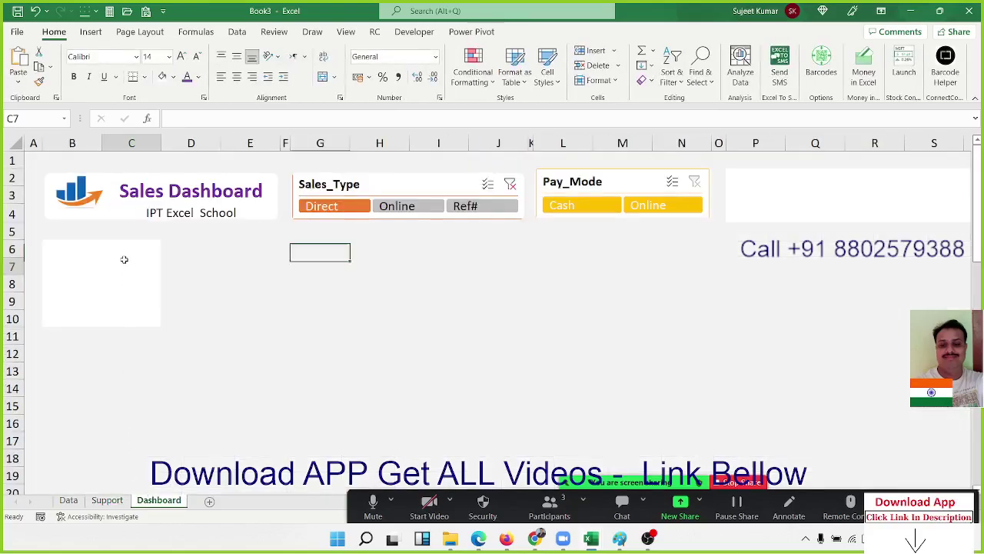
pyautogui.hotkey('ctrl', 'v')
pyautogui.moveTo(169, 273); pyautogui.dragTo(112, 257)
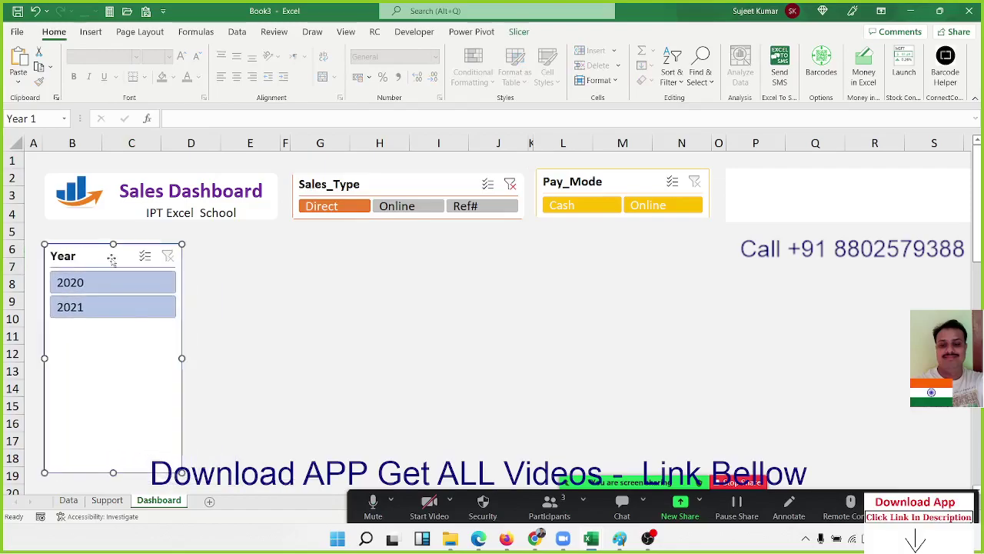
pyautogui.moveTo(181, 472); pyautogui.dragTo(163, 329)
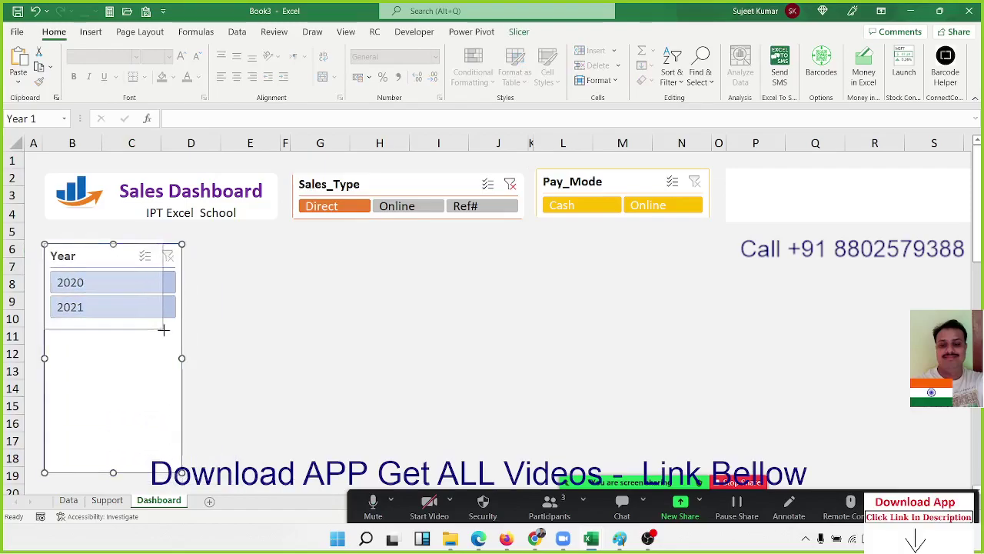
pyautogui.moveTo(163, 285)
pyautogui.mouseDown()
pyautogui.moveTo(144, 286)
pyautogui.moveTo(154, 286)
pyautogui.mouseUp()
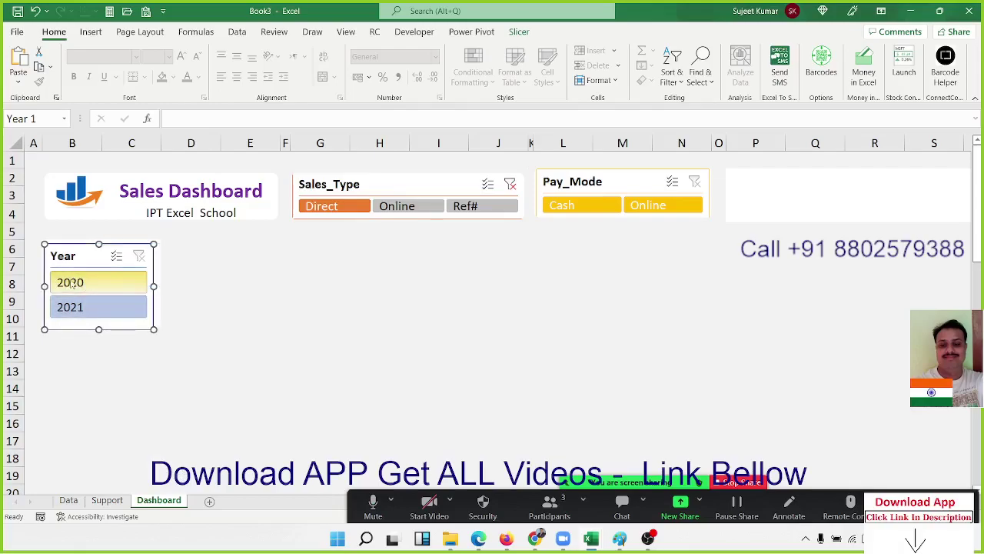
# - Give the Year slicer the dark green slicer style
pyautogui.click(516, 32)
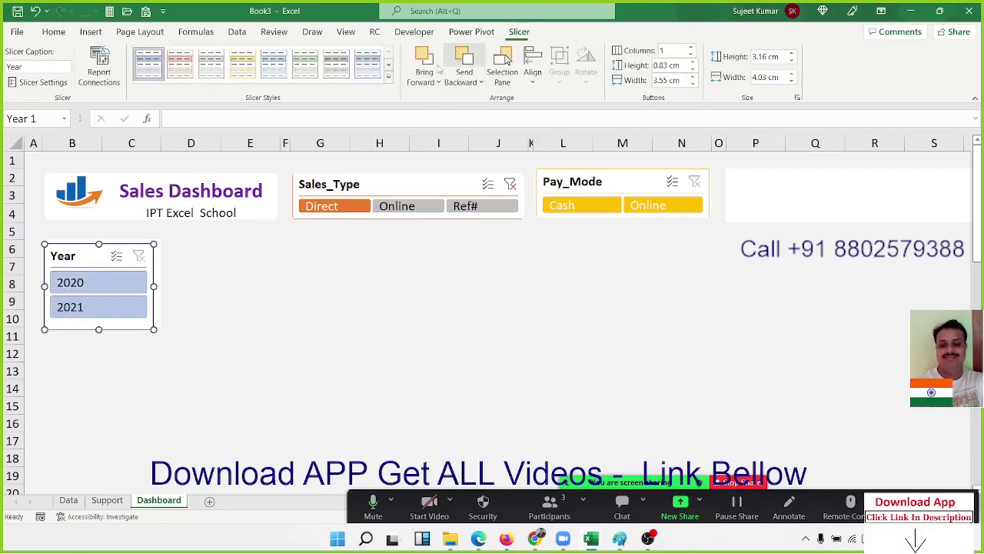
pyautogui.click(312, 67)
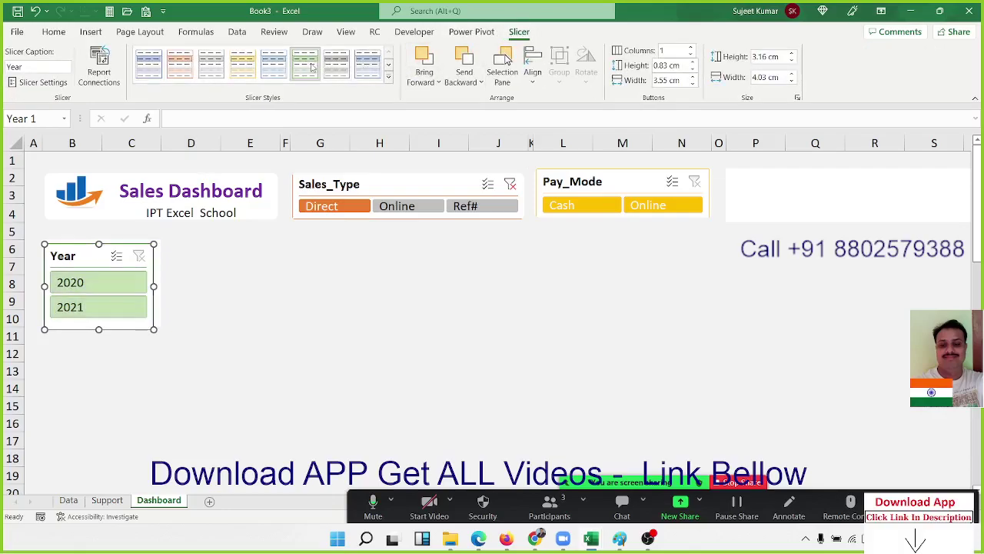
pyautogui.click(389, 79)
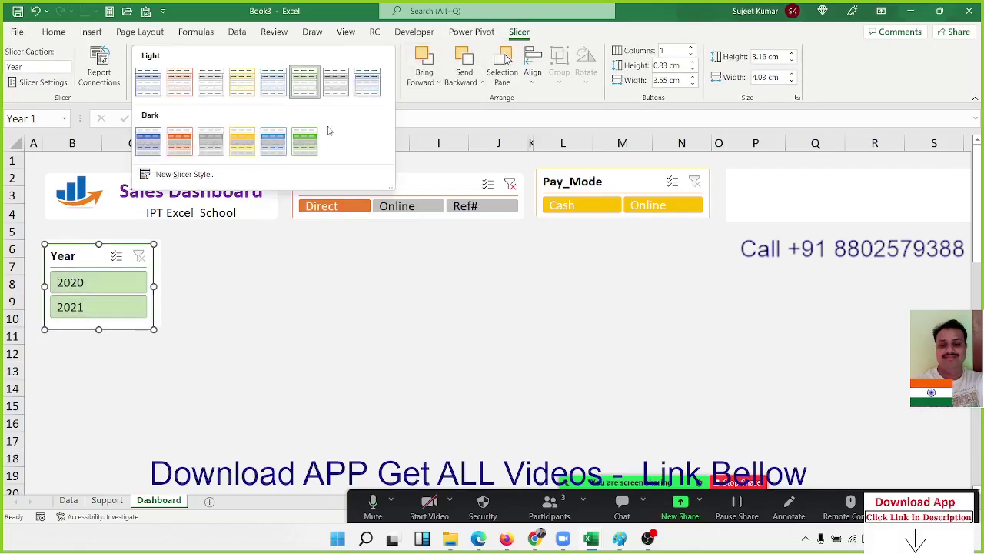
pyautogui.click(305, 141)
pyautogui.click(239, 336)
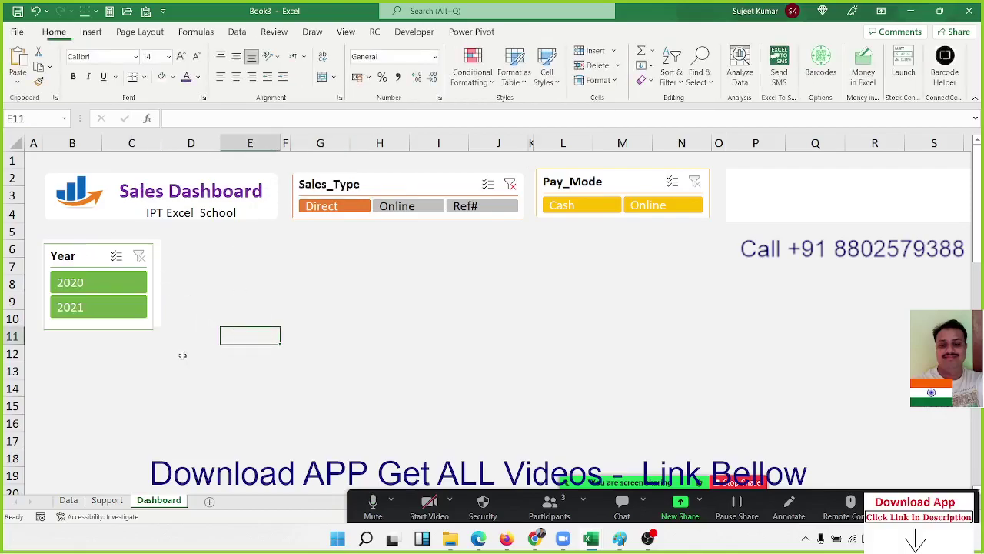
# - Widen the Year slicer slightly to fit the B6:C10 card, then select cell B12
pyautogui.click(143, 330)
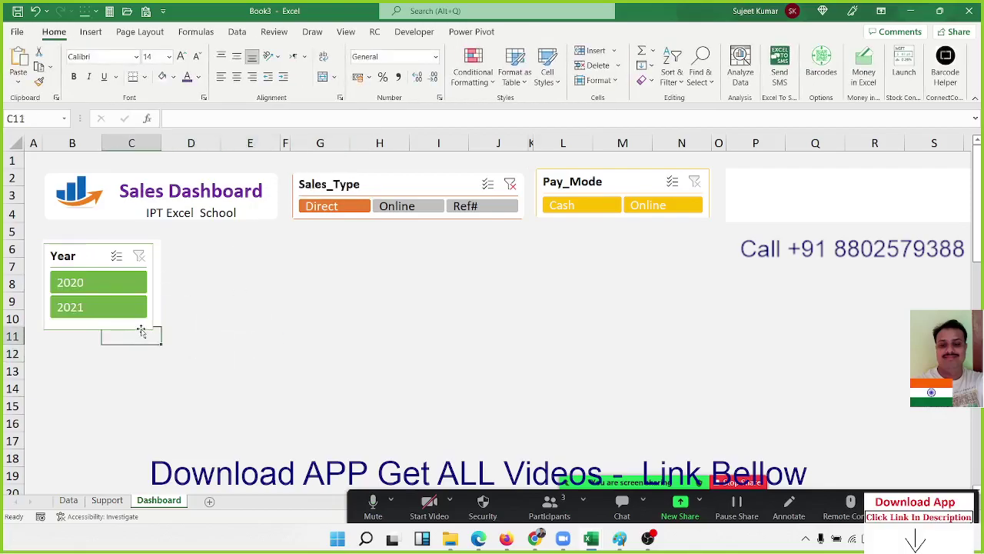
pyautogui.click(142, 329)
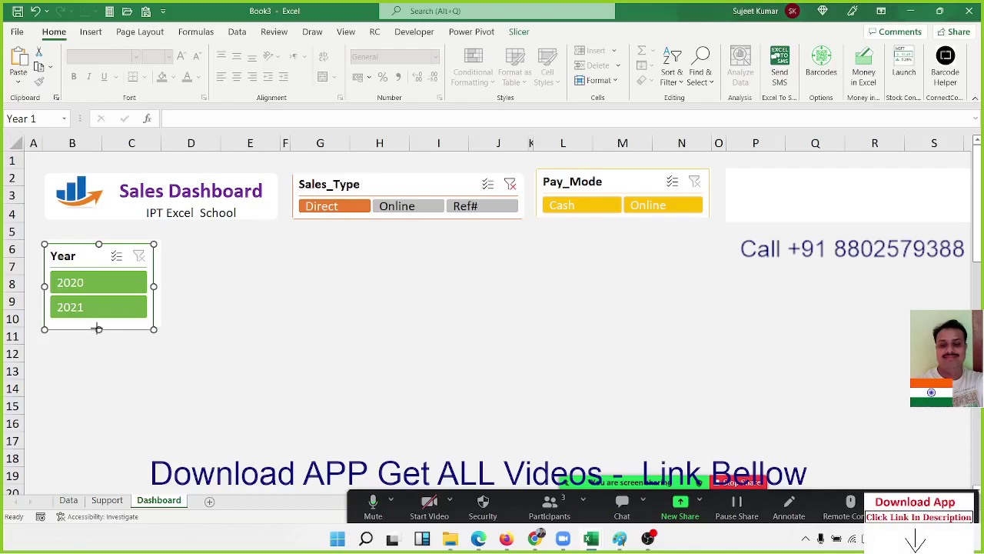
pyautogui.click(94, 381)
pyautogui.click(152, 329)
pyautogui.moveTo(154, 329); pyautogui.dragTo(159, 324)
pyautogui.click(193, 331)
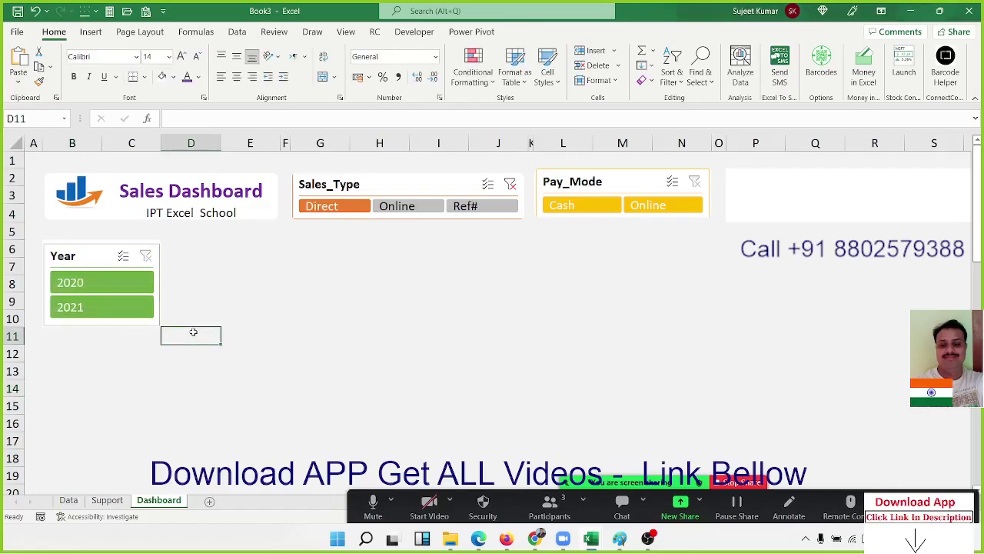
pyautogui.click(71, 348)
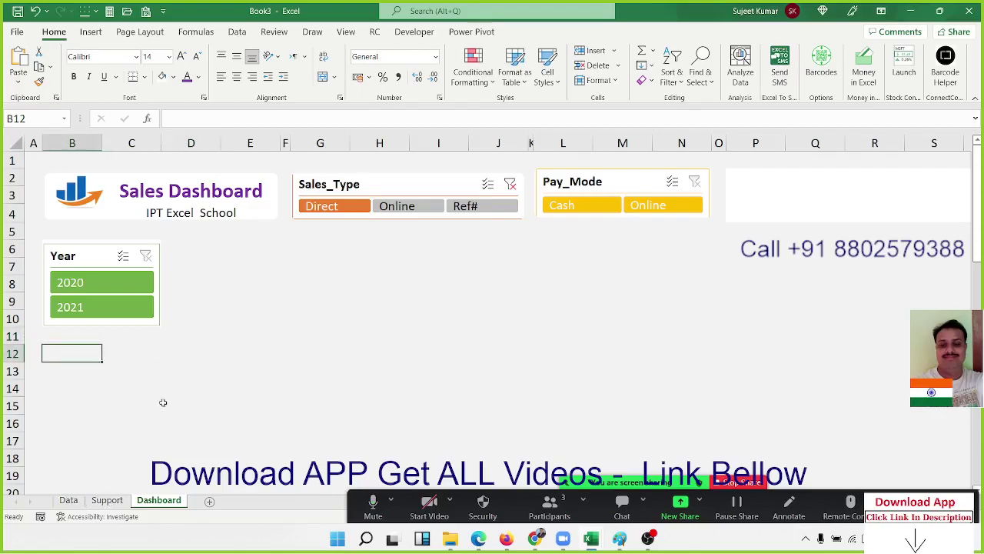
# - Delete the leftover Year slicer from the Support sheet
pyautogui.click(69, 500)
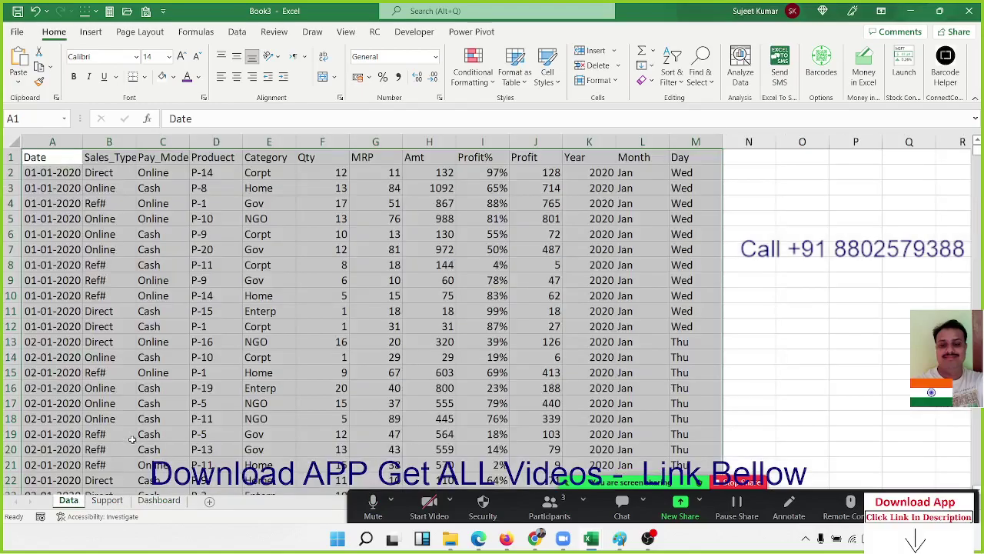
pyautogui.click(107, 500)
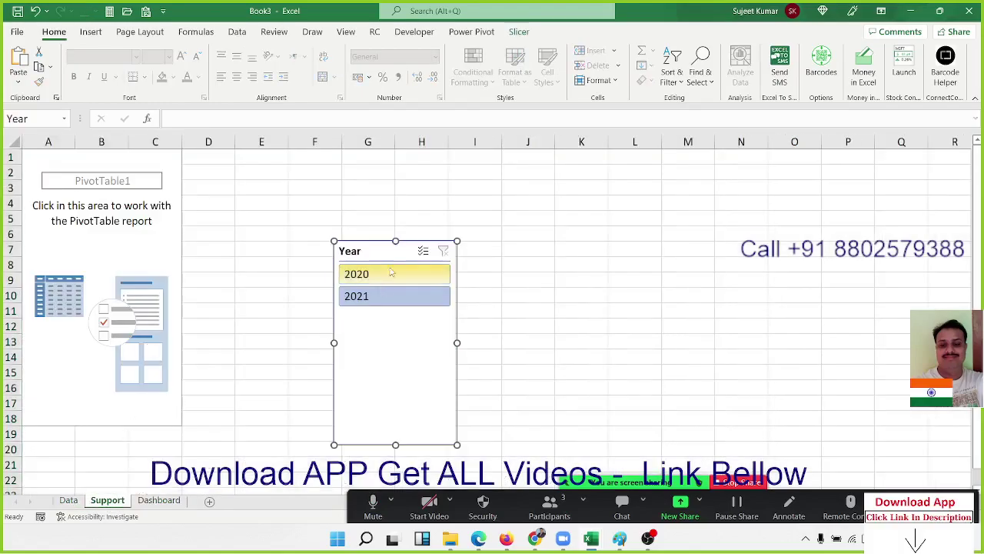
pyautogui.press('Delete')
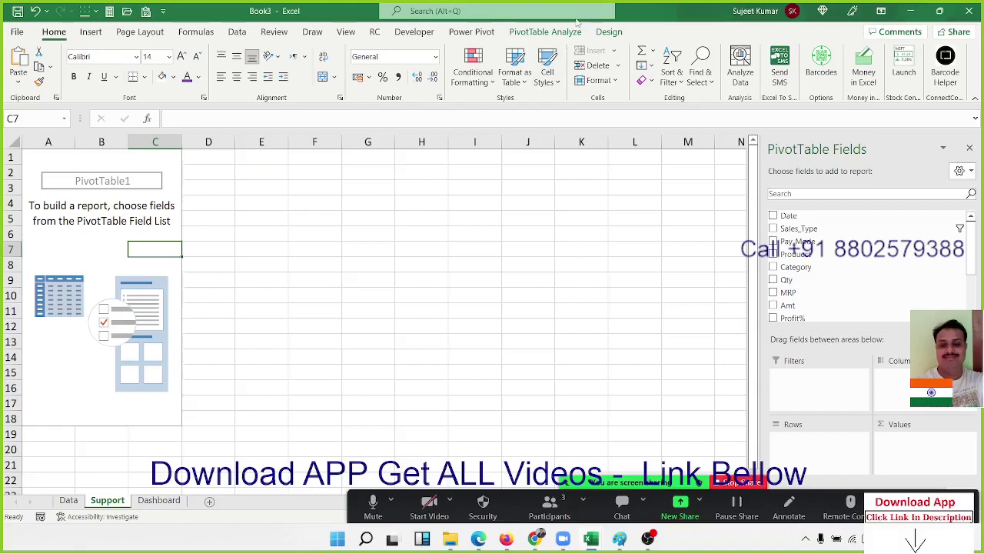
# - Insert a Month slicer from the Support sheet's pivot table
pyautogui.click(606, 32)
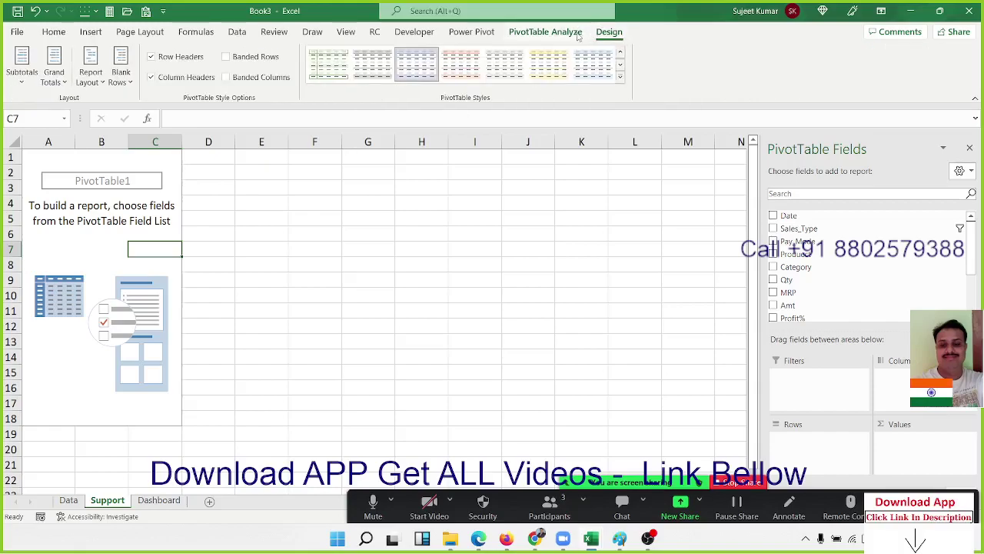
pyautogui.click(547, 32)
pyautogui.click(314, 71)
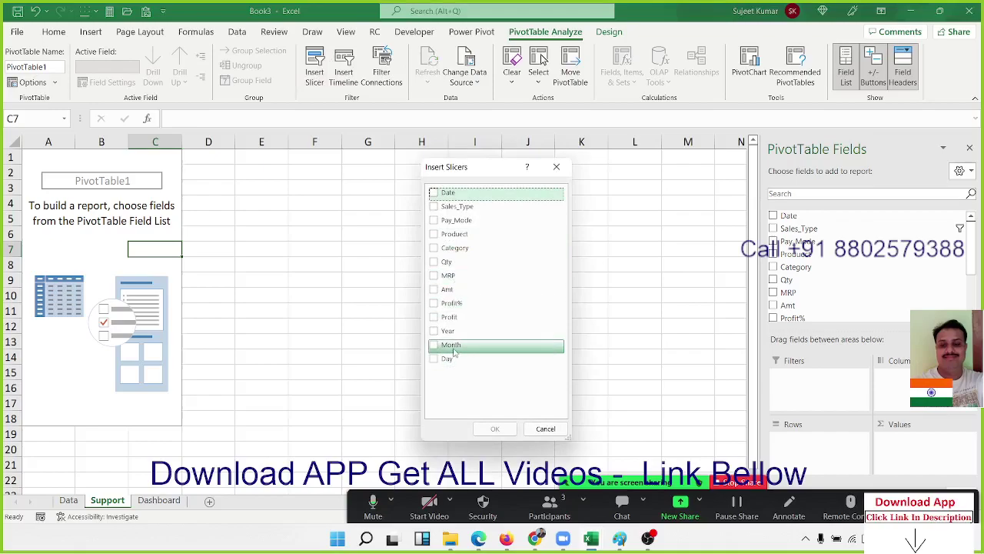
pyautogui.click(442, 345)
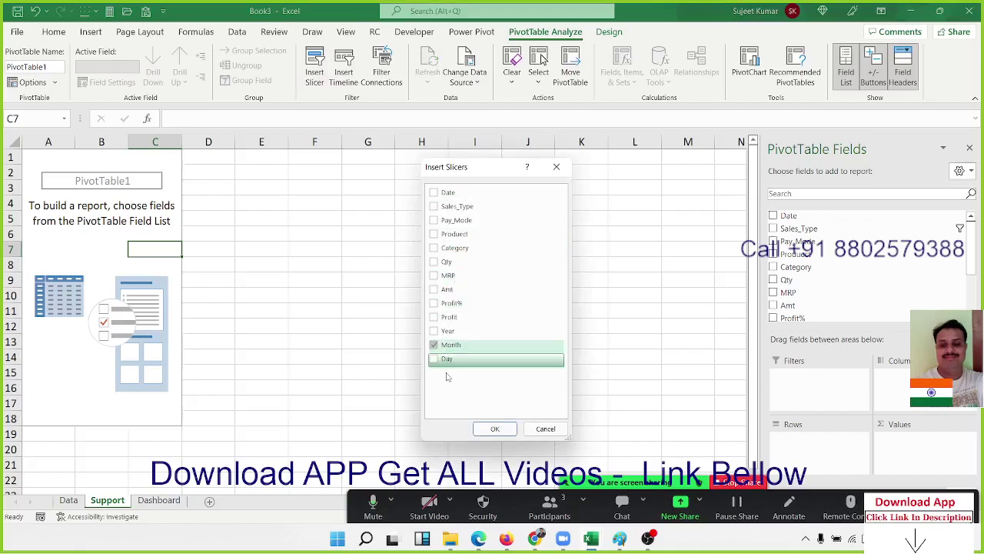
pyautogui.click(494, 428)
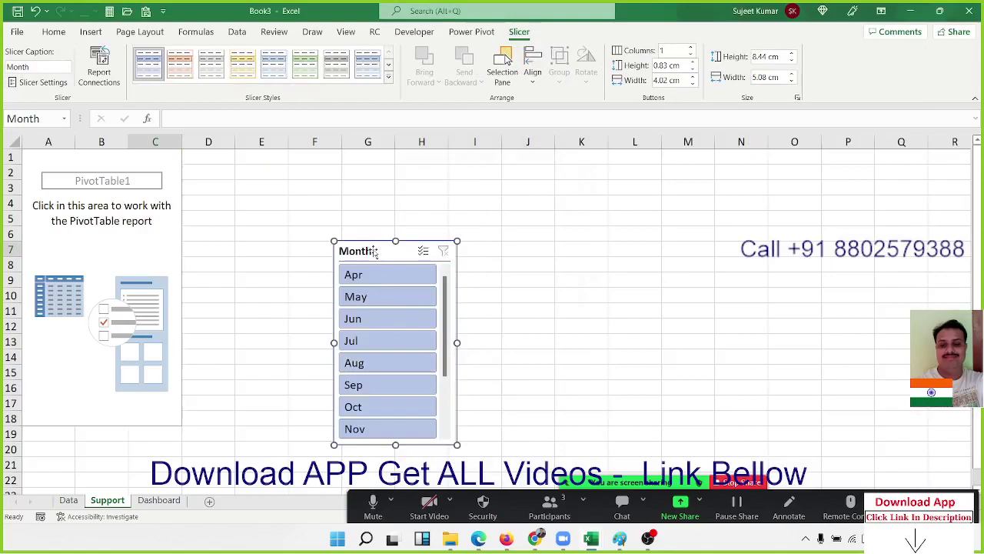
# - Move the Month slicer to the Dashboard below the Year slicer, lengthened to row 29 and narrowed
pyautogui.hotkey('ctrl', 'x')
pyautogui.click(158, 499)
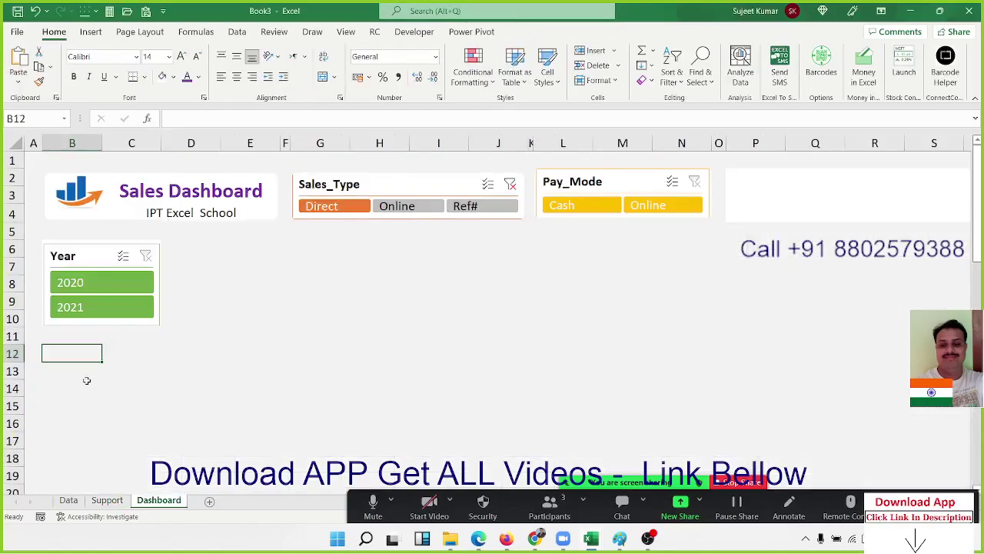
pyautogui.hotkey('ctrl', 'v')
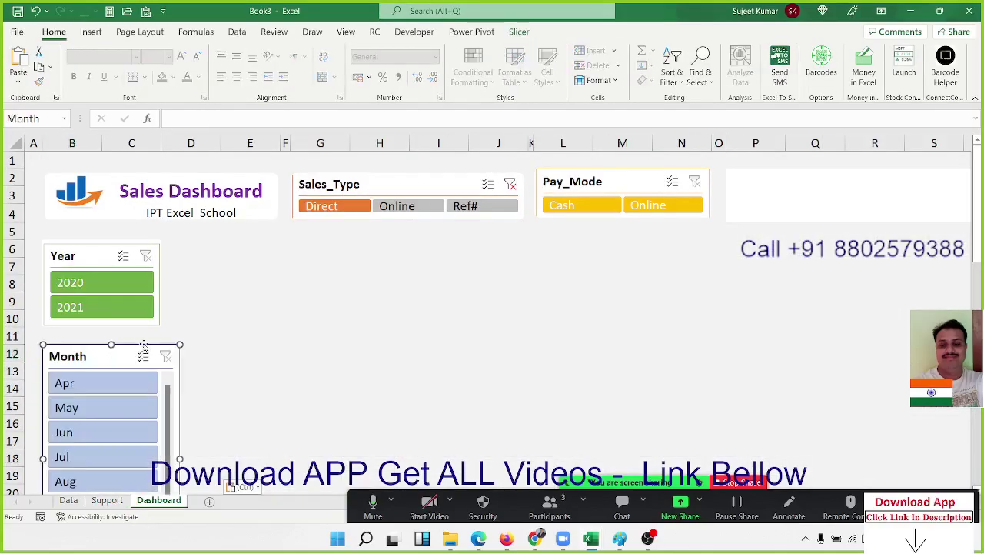
pyautogui.click(256, 360)
pyautogui.scroll(-3, 256, 360)
pyautogui.scroll(-1, 195, 340)
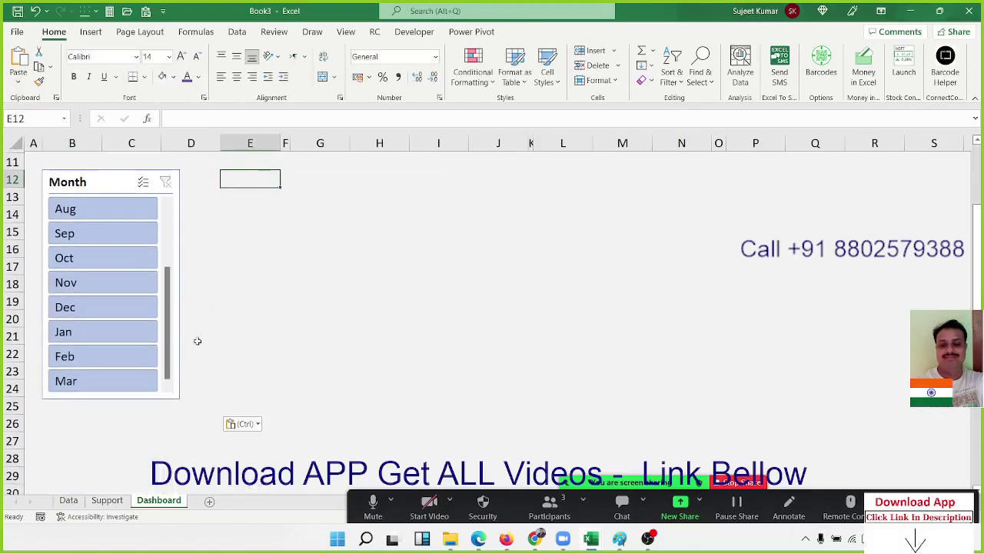
pyautogui.click(114, 400)
pyautogui.moveTo(114, 399); pyautogui.dragTo(97, 471)
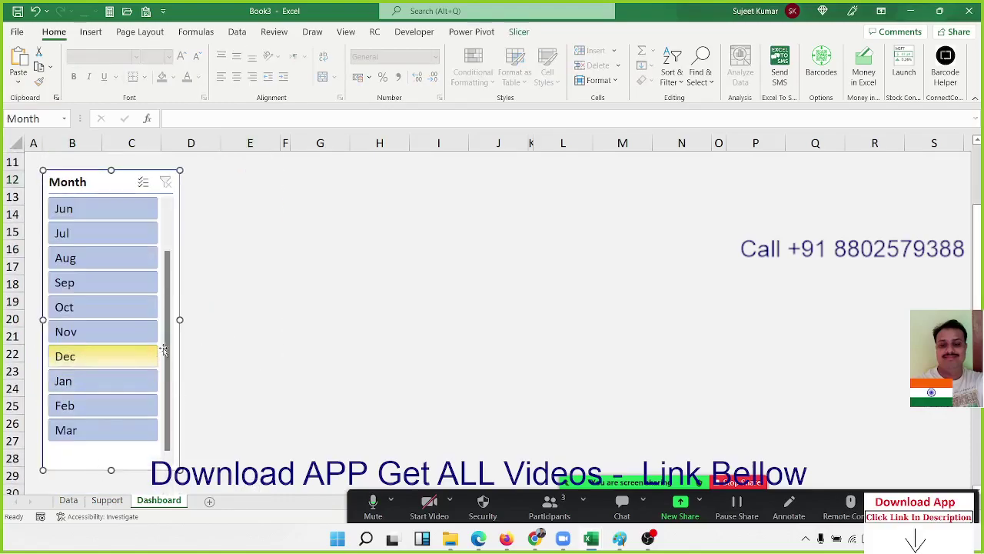
pyautogui.moveTo(178, 320); pyautogui.dragTo(173, 320)
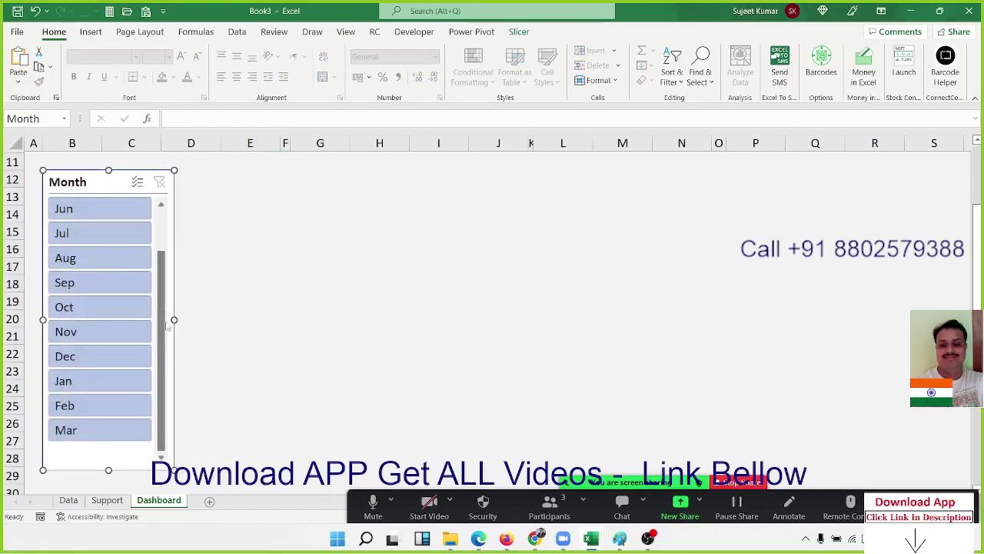
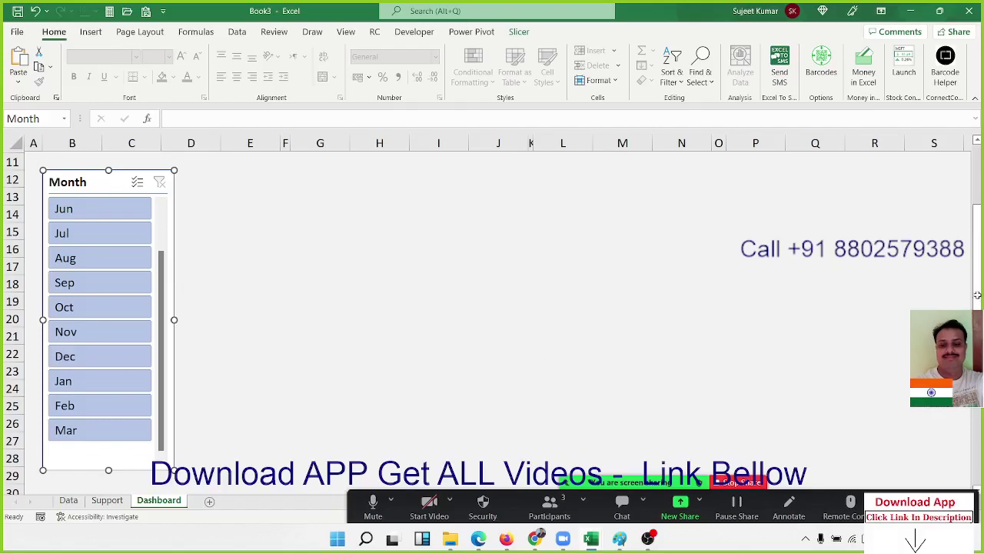
# - Lengthen the Month slicer so all twelve months, Apr to Mar, show at once
pyautogui.scroll(-1, 973, 295)
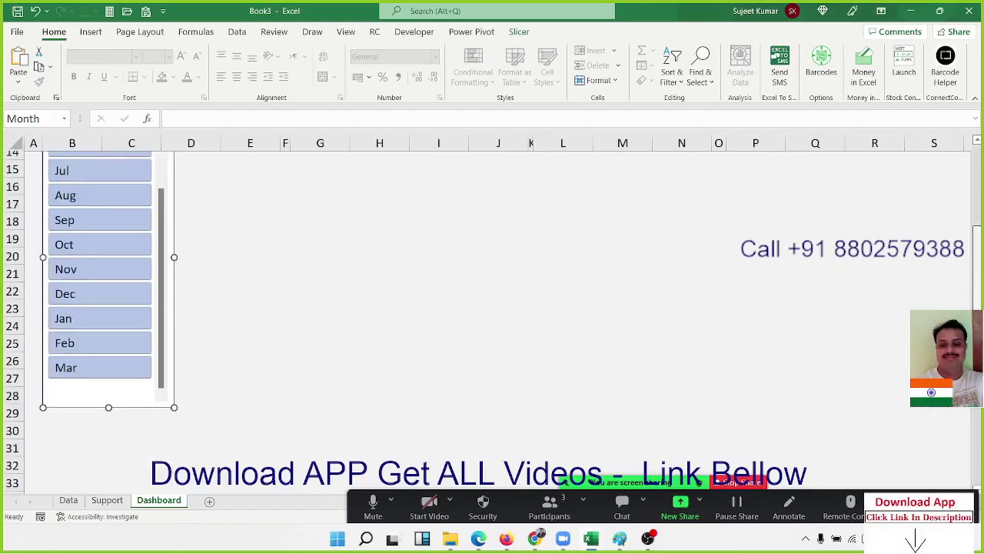
pyautogui.scroll(-3, 973, 294)
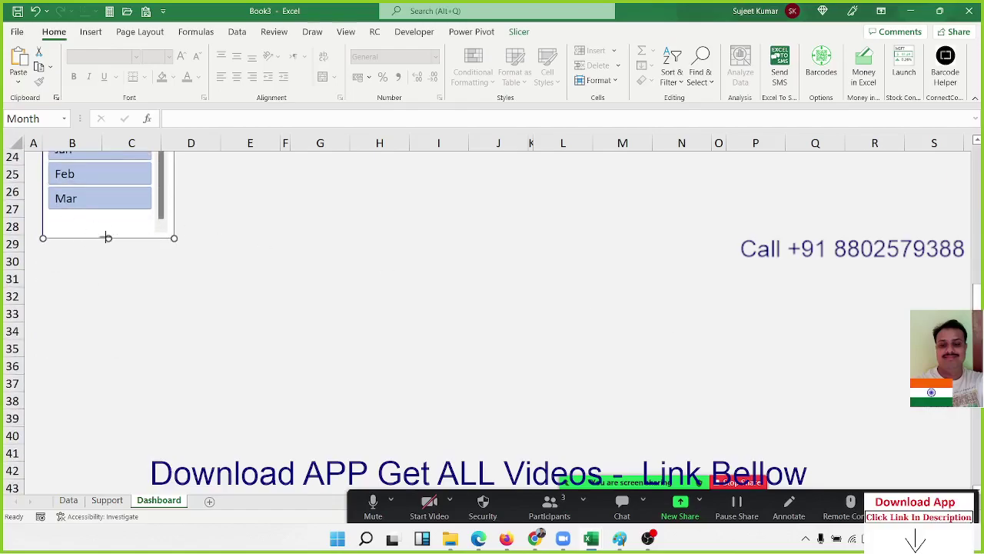
pyautogui.moveTo(107, 238)
pyautogui.mouseDown()
pyautogui.moveTo(107, 328)
pyautogui.moveTo(98, 323)
pyautogui.moveTo(103, 265)
pyautogui.mouseUp()
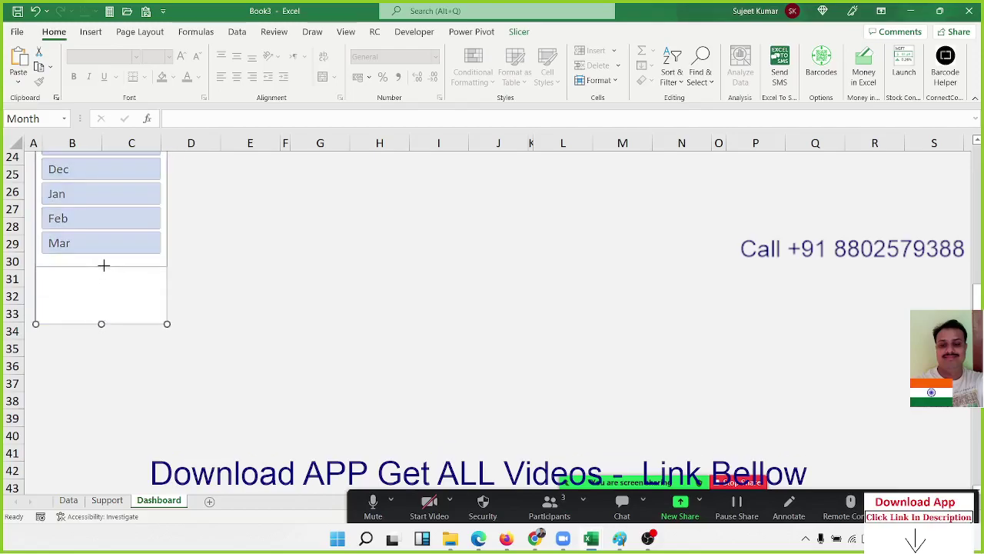
pyautogui.click(277, 255)
pyautogui.scroll(8, 279, 253)
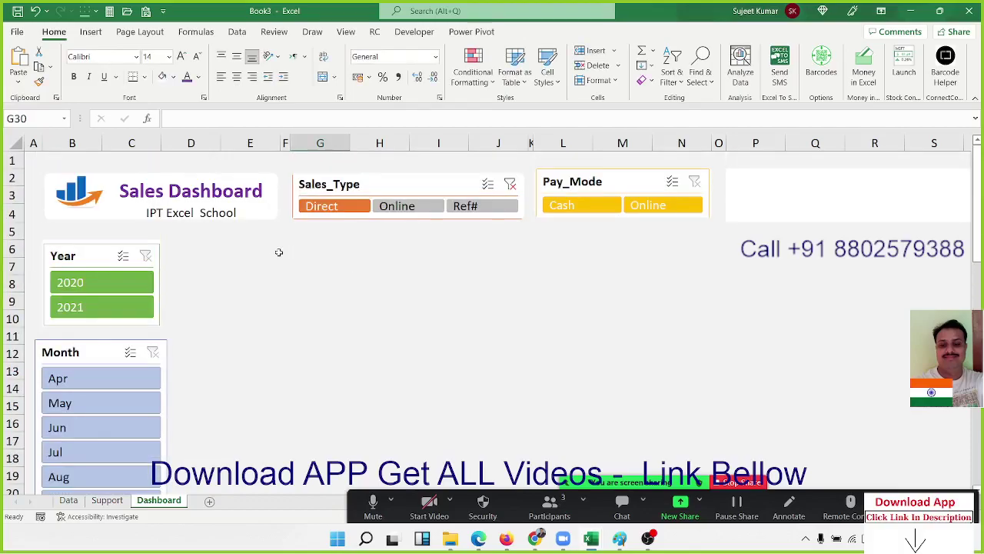
# - Narrow the Month slicer to 4.14 cm wide, matching the Year slicer
pyautogui.click(165, 368)
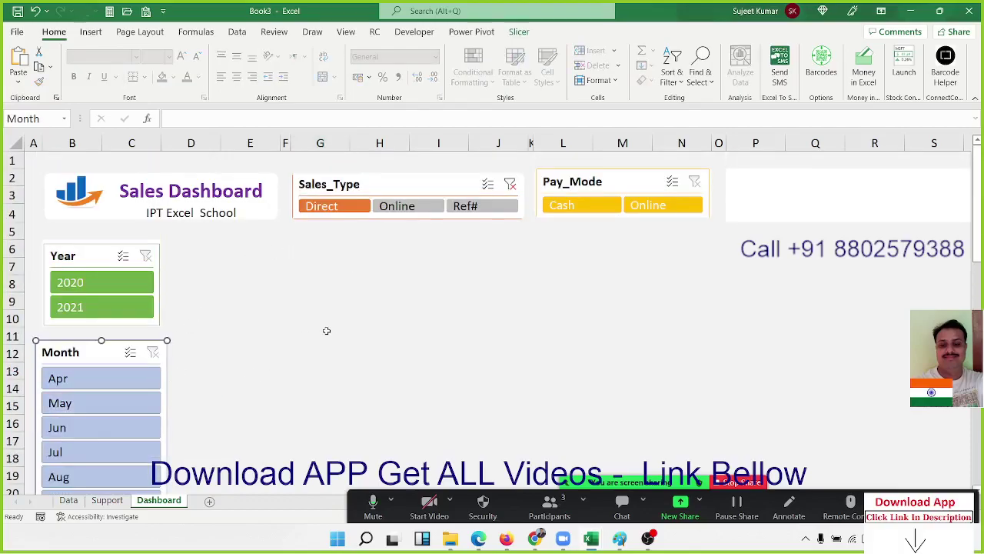
pyautogui.click(534, 343)
pyautogui.scroll(-3, 198, 300)
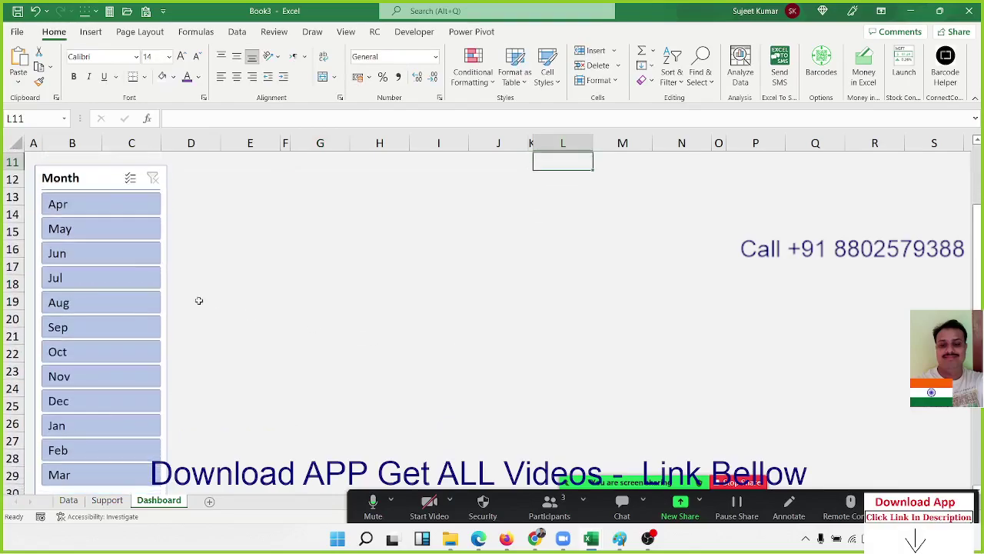
pyautogui.click(161, 300)
pyautogui.moveTo(167, 332); pyautogui.dragTo(148, 332)
pyautogui.click(196, 302)
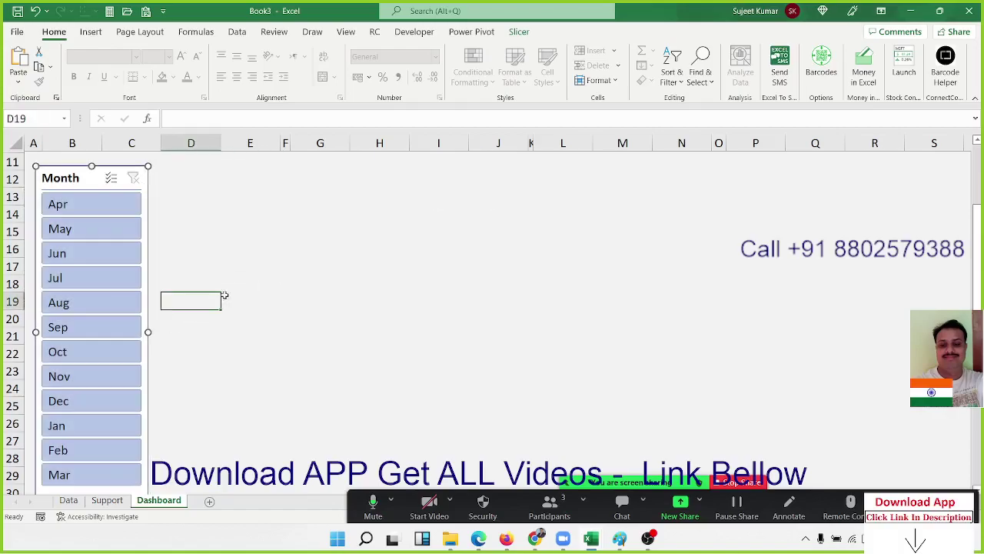
pyautogui.scroll(4, 231, 291)
pyautogui.click(144, 343)
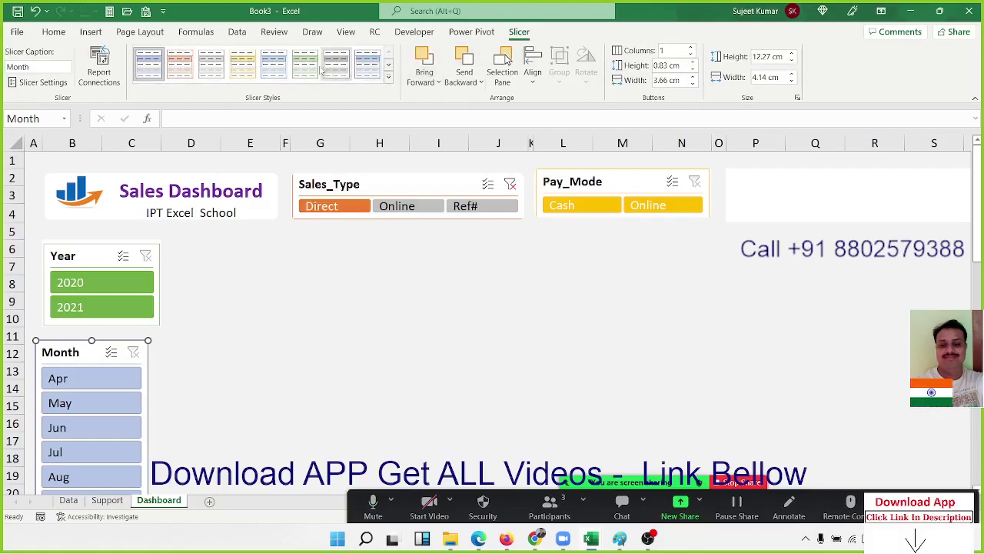
# - Apply the dark green slicer style to the Month slicer and nudge it right under the Year slicer
pyautogui.click(388, 77)
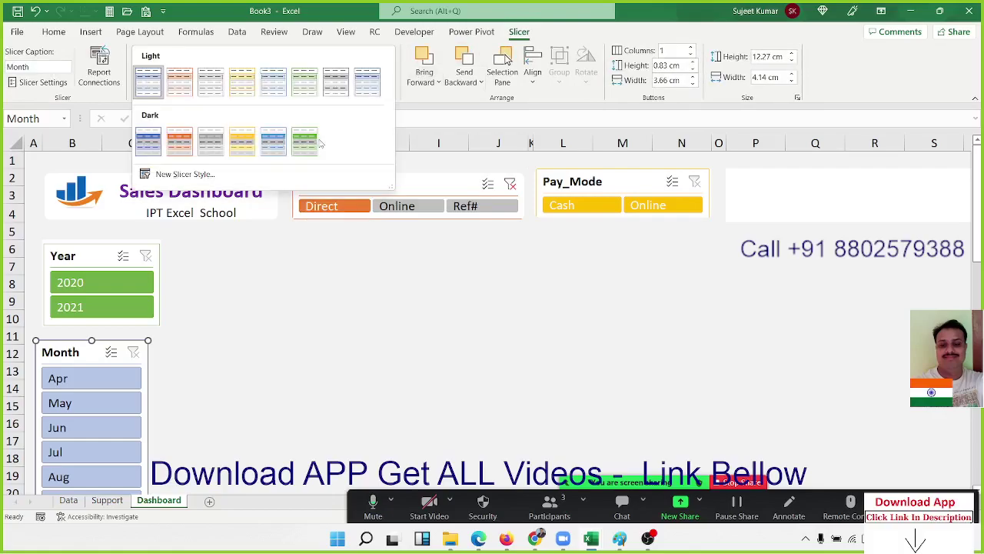
pyautogui.click(306, 148)
pyautogui.click(258, 336)
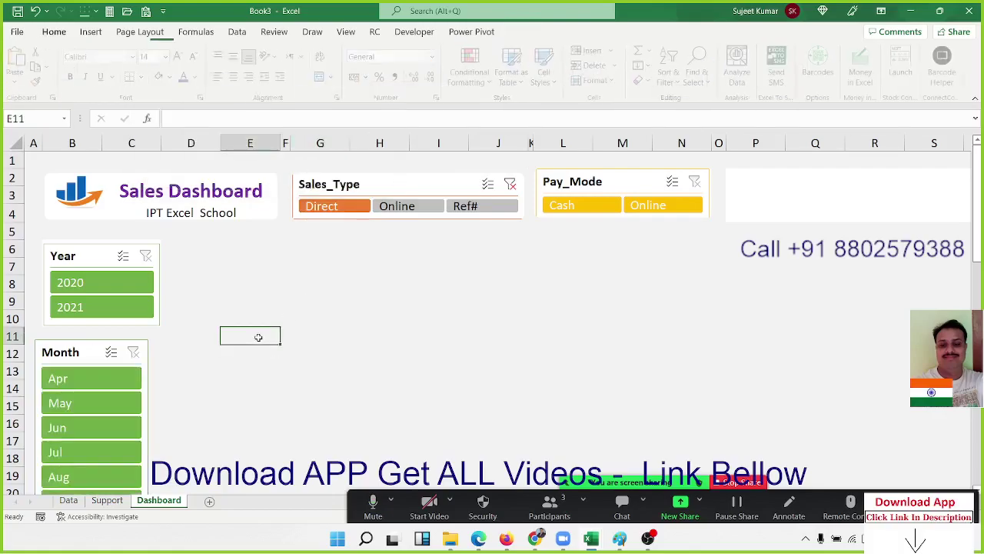
pyautogui.click(55, 344)
pyautogui.press('Right')
pyautogui.press('Right')
pyautogui.press('Right')
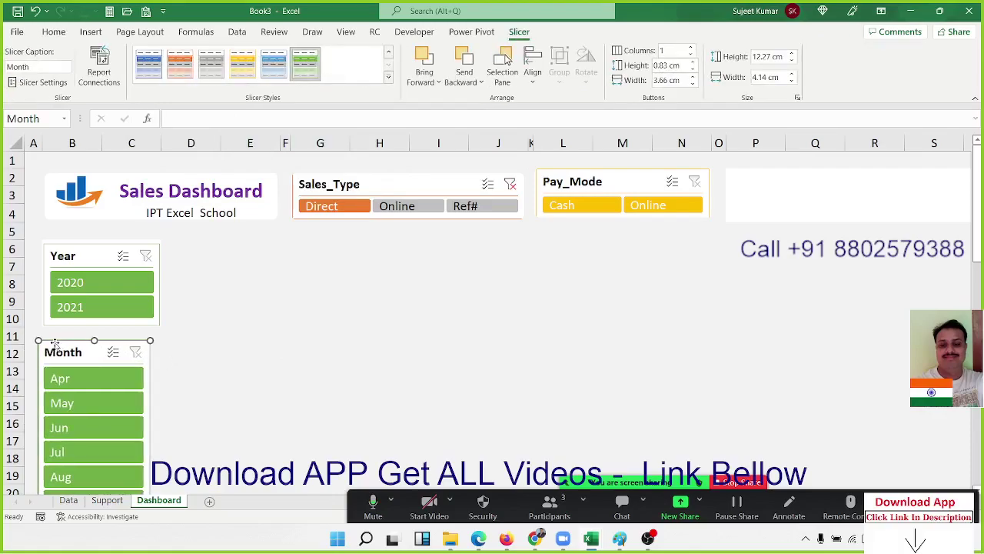
pyautogui.press('Right')
pyautogui.press('Right')
pyautogui.press('Right')
pyautogui.press('Right')
pyautogui.press('Right')
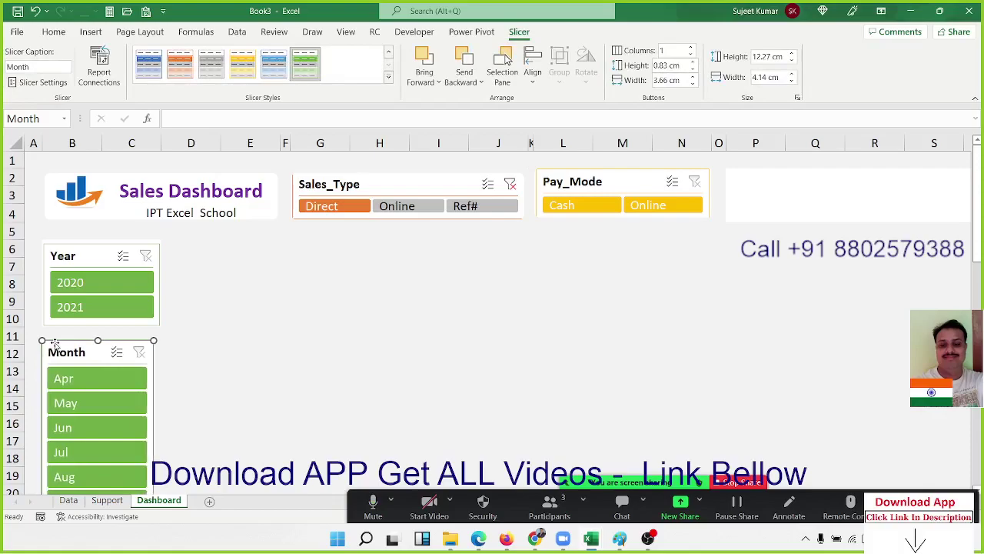
pyautogui.press('Right')
pyautogui.click(244, 288)
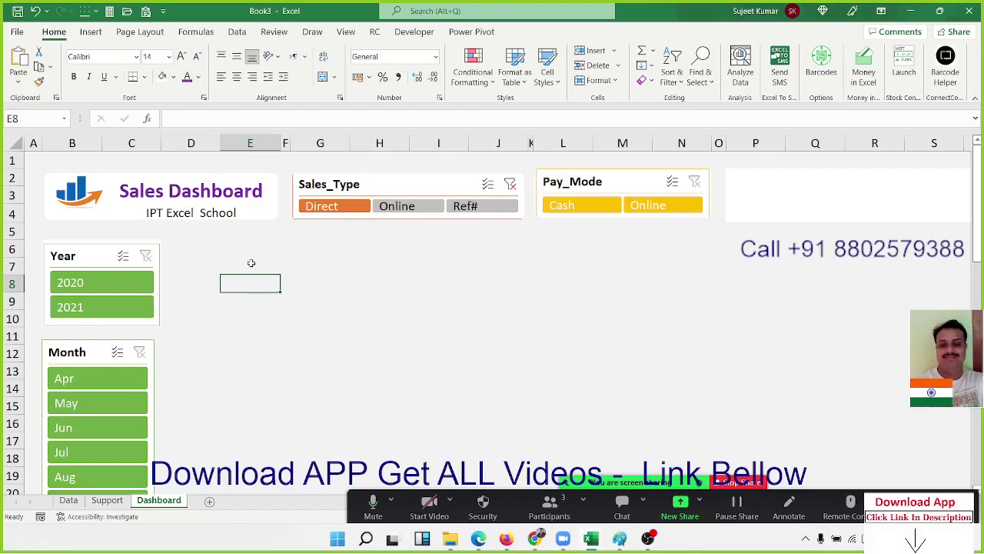
# - Shrink column D to a thin spacer and widen column E
pyautogui.click(204, 255)
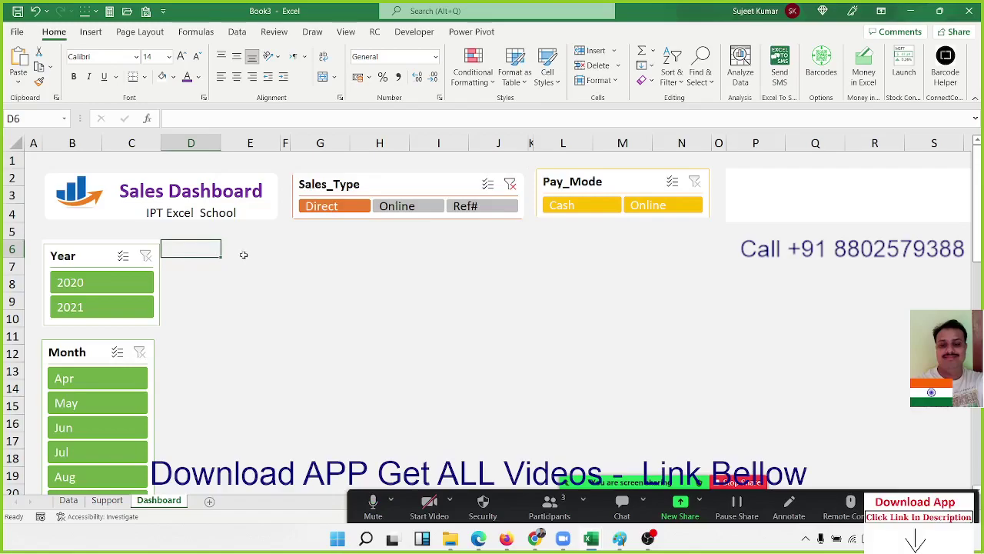
pyautogui.moveTo(224, 146); pyautogui.dragTo(172, 161)
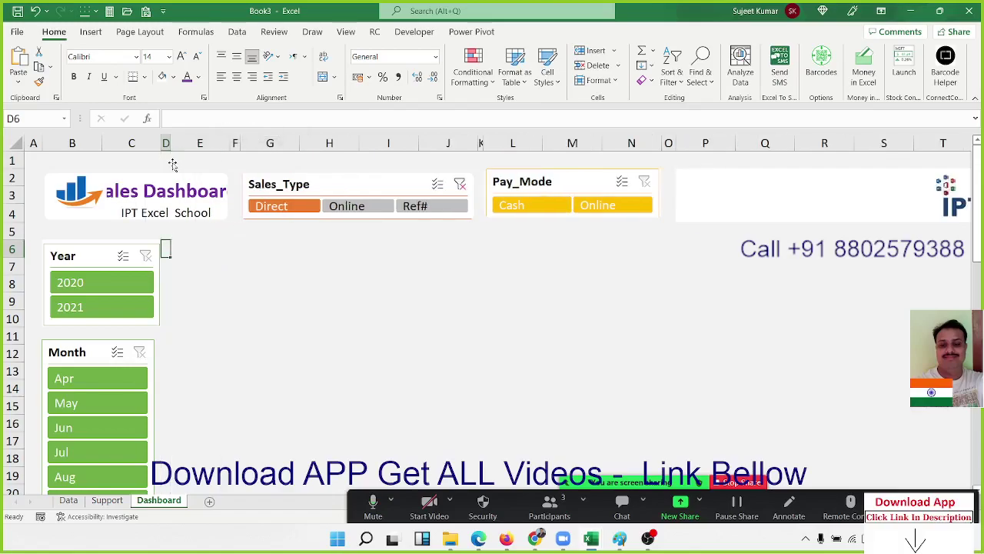
pyautogui.click(213, 248)
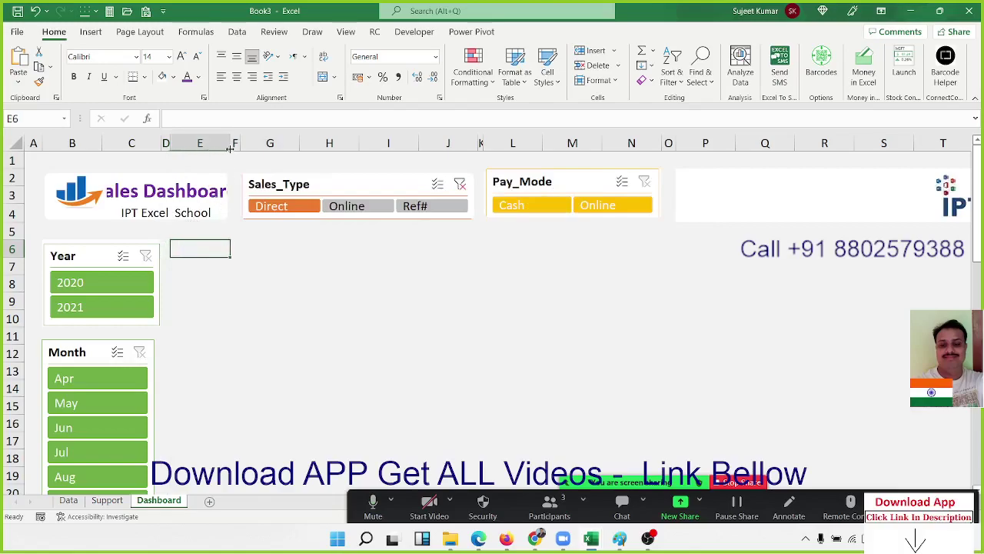
pyautogui.moveTo(230, 148); pyautogui.dragTo(252, 145)
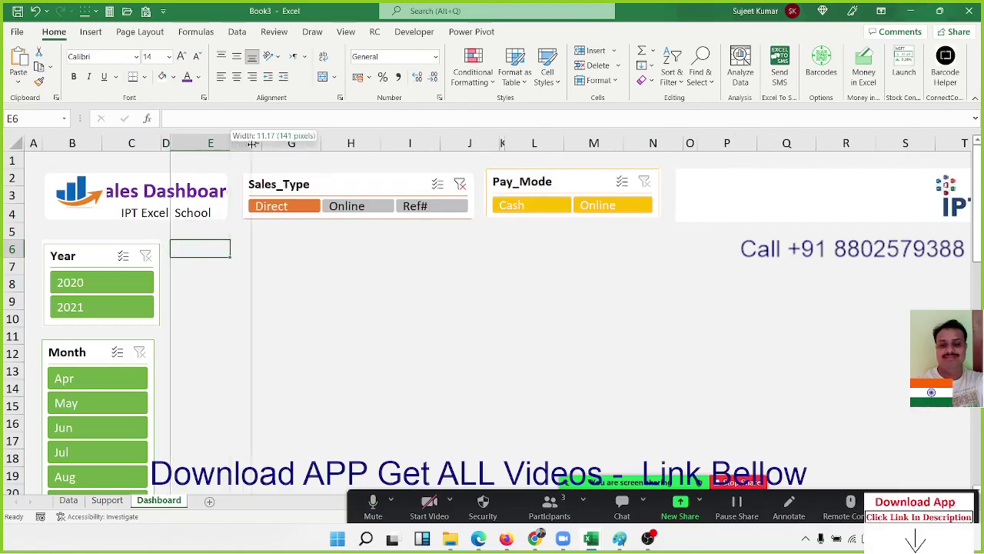
pyautogui.moveTo(256, 143); pyautogui.dragTo(270, 145)
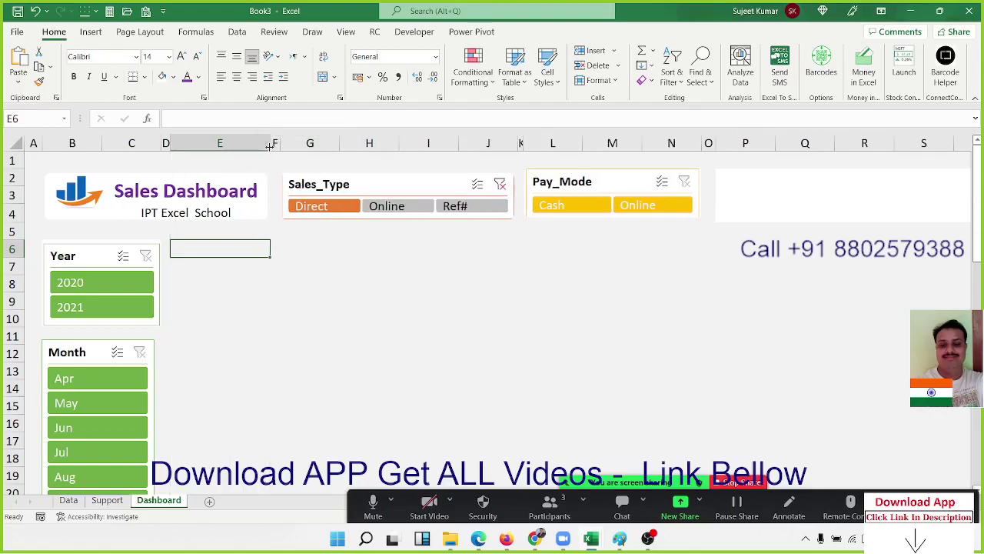
# - Place a blank white rectangle card over the E6:H8 area
pyautogui.hotkey('shift', 'Right')
pyautogui.hotkey('shift', 'Right')
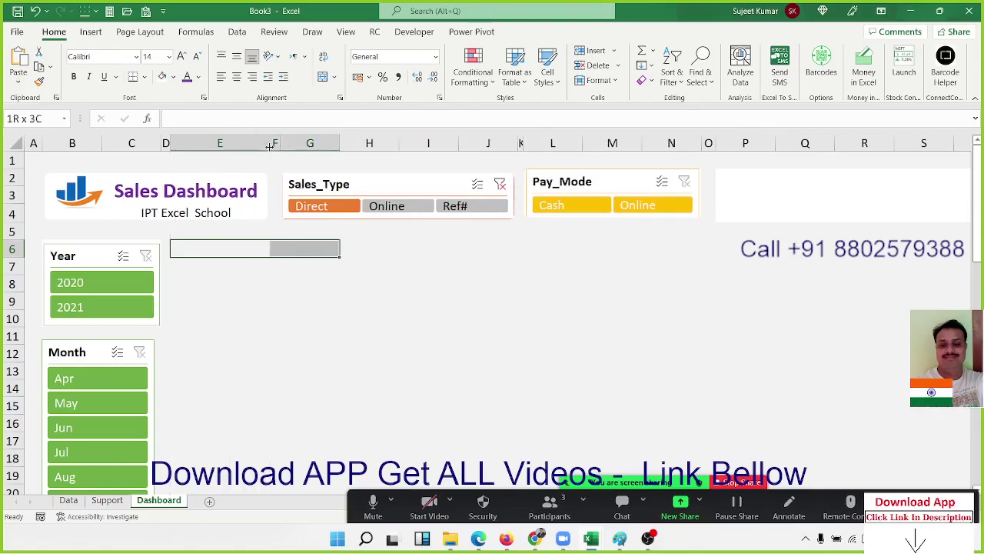
pyautogui.hotkey('shift', 'Right')
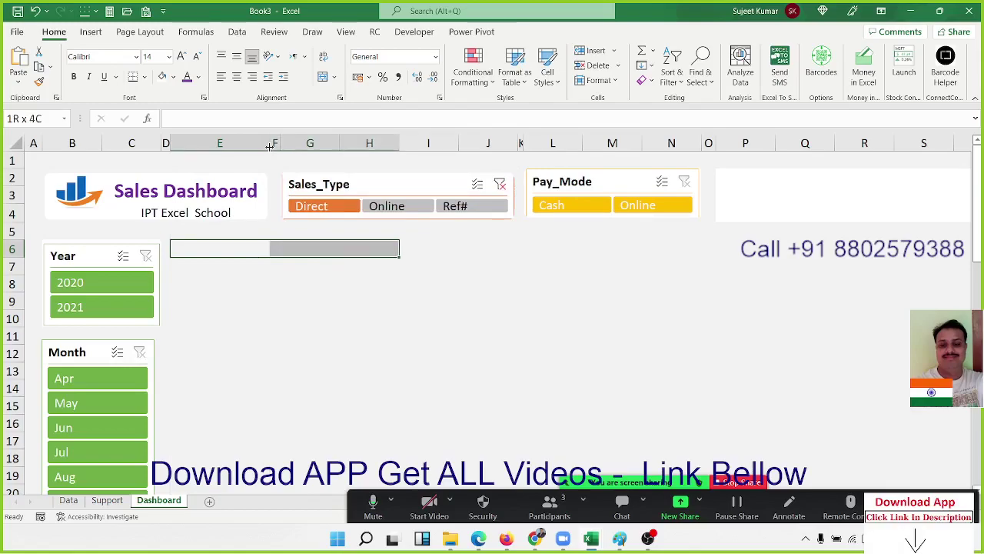
pyautogui.hotkey('shift', 'Down')
pyautogui.hotkey('shift', 'Down')
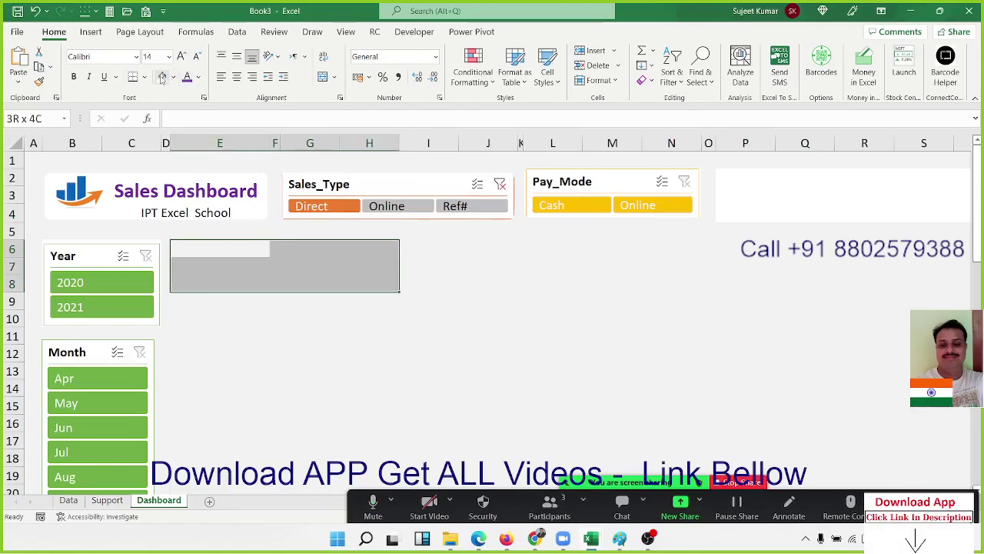
pyautogui.moveTo(175, 83); pyautogui.dragTo(184, 243)
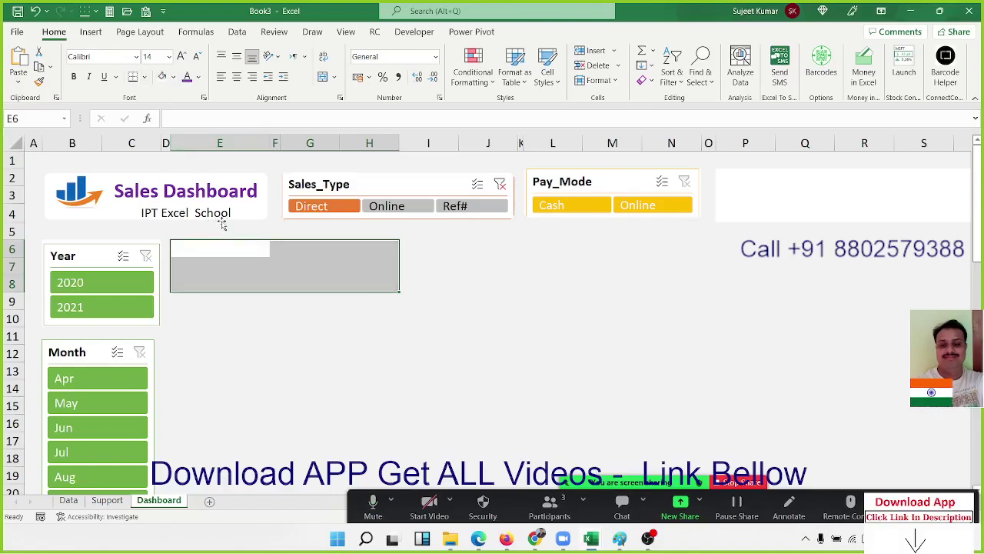
pyautogui.click(247, 219)
pyautogui.moveTo(249, 222); pyautogui.dragTo(377, 298)
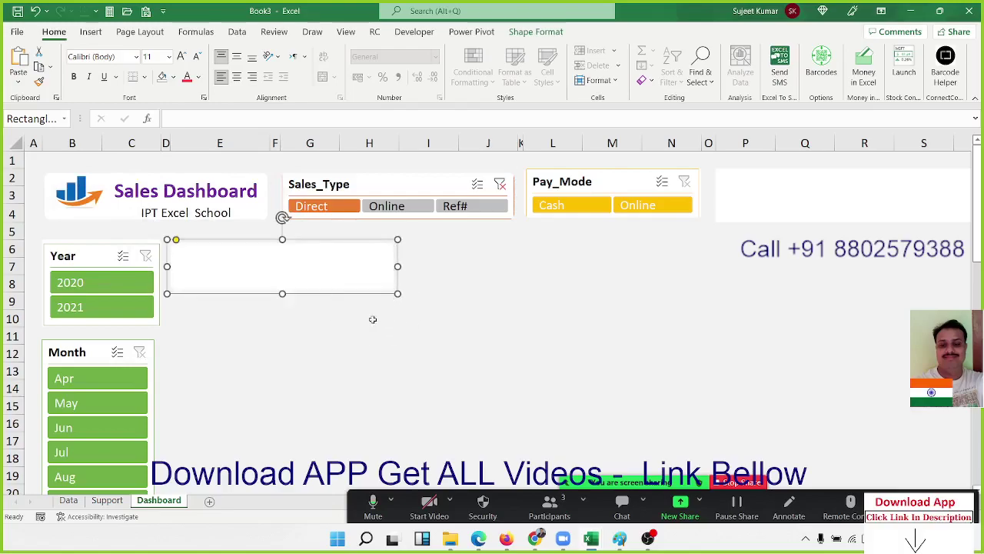
# - Merge the card's top row starting at E6 and enter the heading 'Total Sales'
pyautogui.click(365, 337)
pyautogui.press('Left')
pyautogui.press('Up')
pyautogui.press('Up')
pyautogui.press('Up')
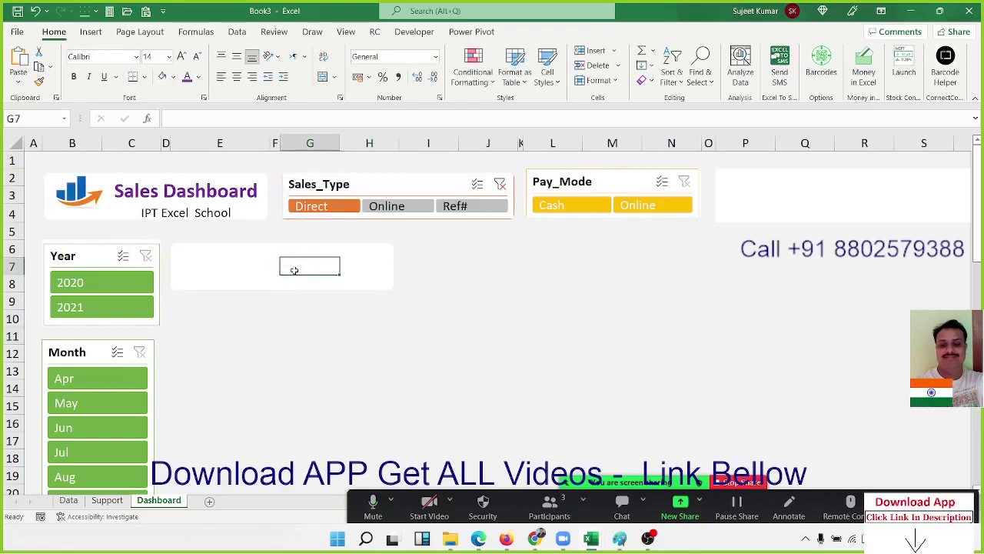
pyautogui.press('Up')
pyautogui.press('Left')
pyautogui.press('Left')
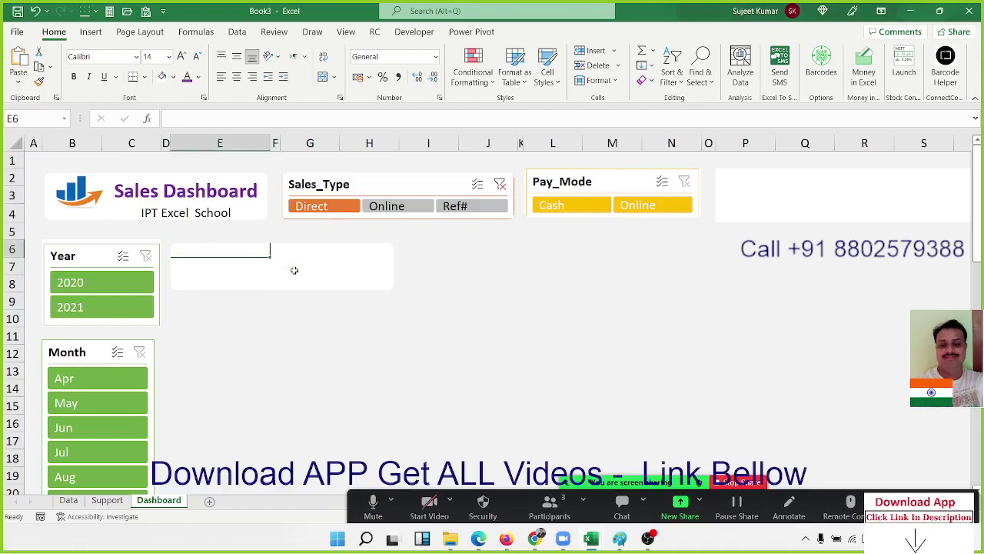
pyautogui.hotkey('shift', 'Down')
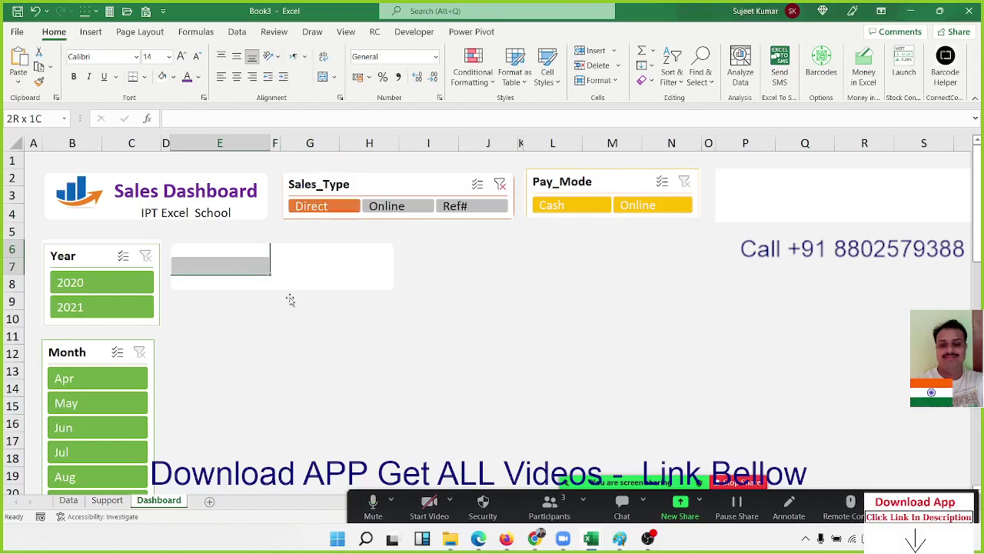
pyautogui.click(259, 261)
pyautogui.moveTo(255, 254); pyautogui.dragTo(348, 255)
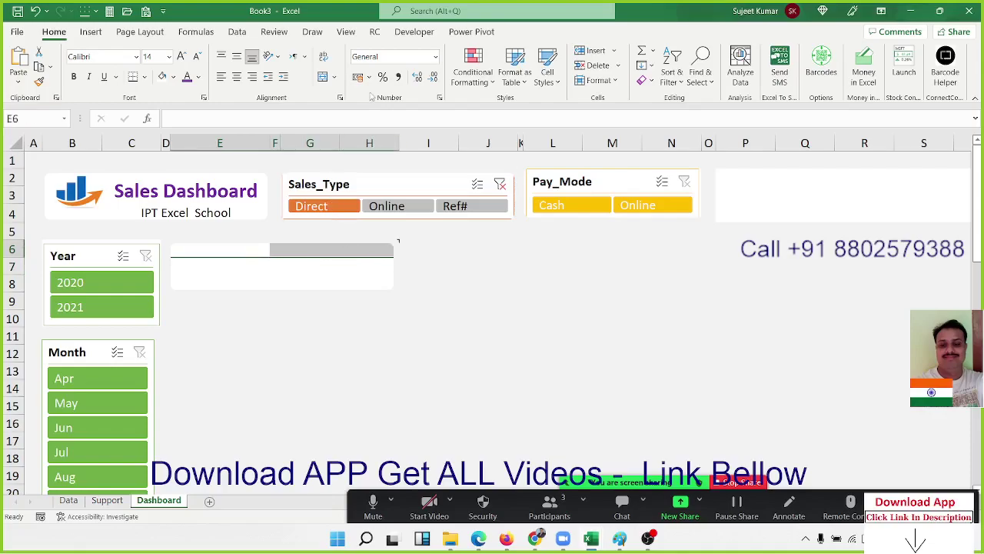
pyautogui.click(322, 77)
pyautogui.write('T')
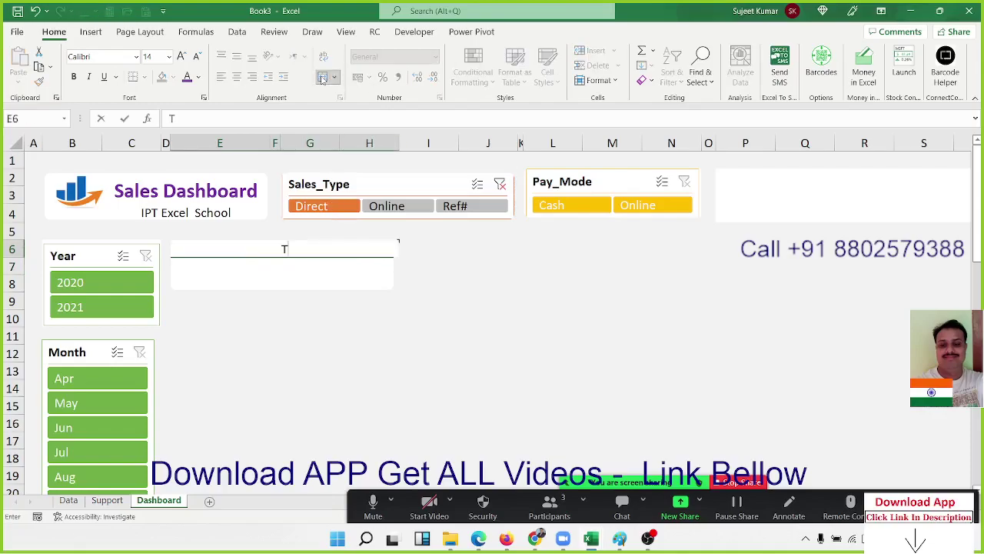
pyautogui.write('otal')
pyautogui.write(' Sales')
pyautogui.hotkey('ctrl', 'Return')
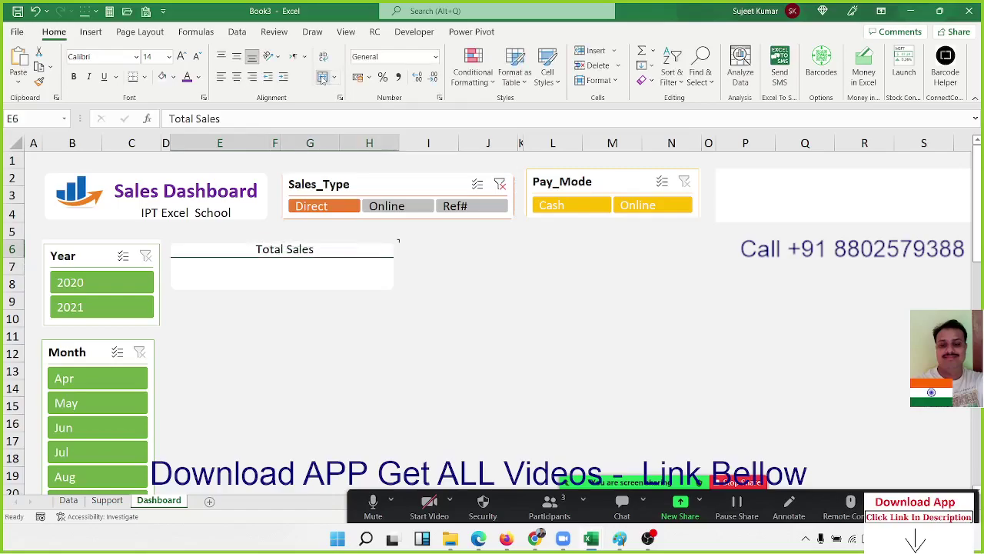
# - Make the heading left-aligned, bold and size 16, and merge E7:G8 for the value
pyautogui.click(222, 76)
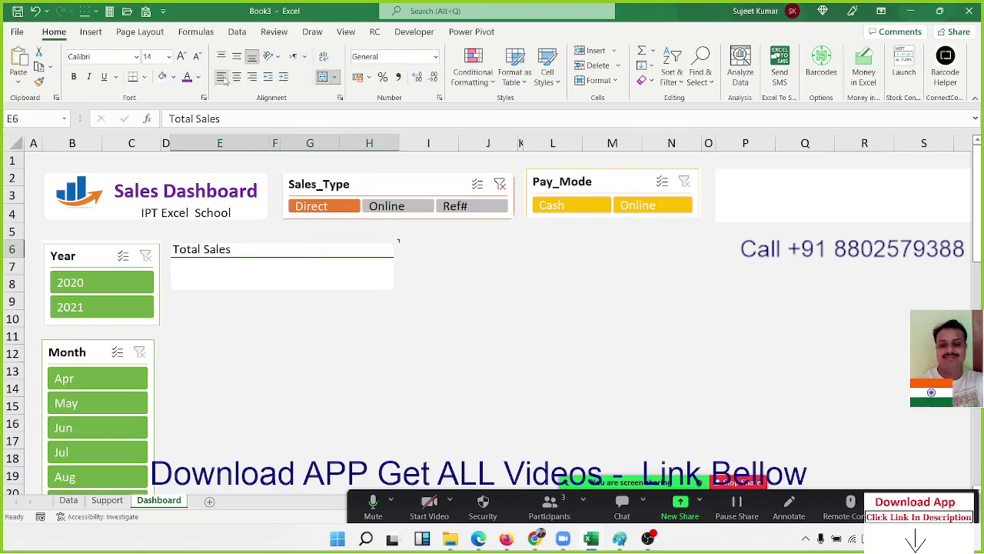
pyautogui.hotkey('ctrl', 'b')
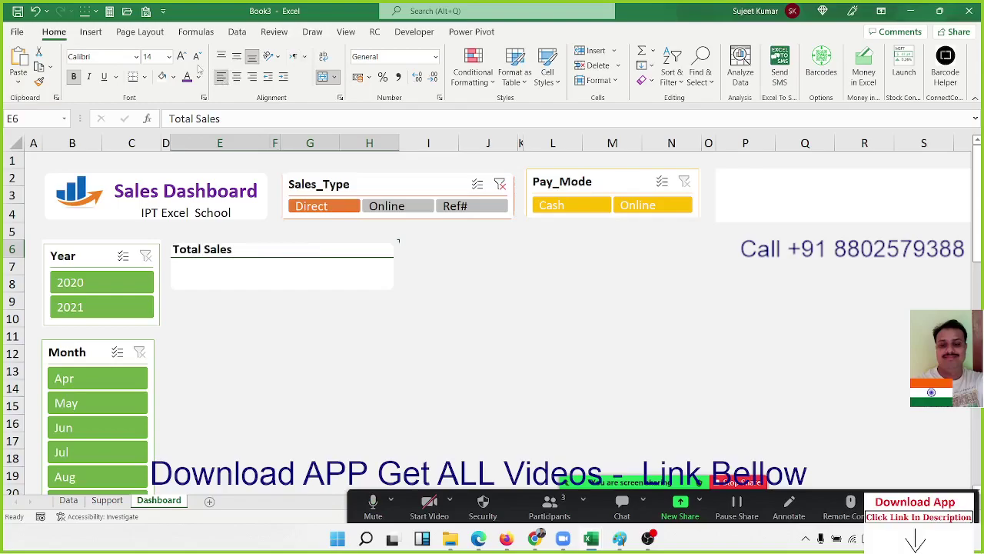
pyautogui.click(182, 57)
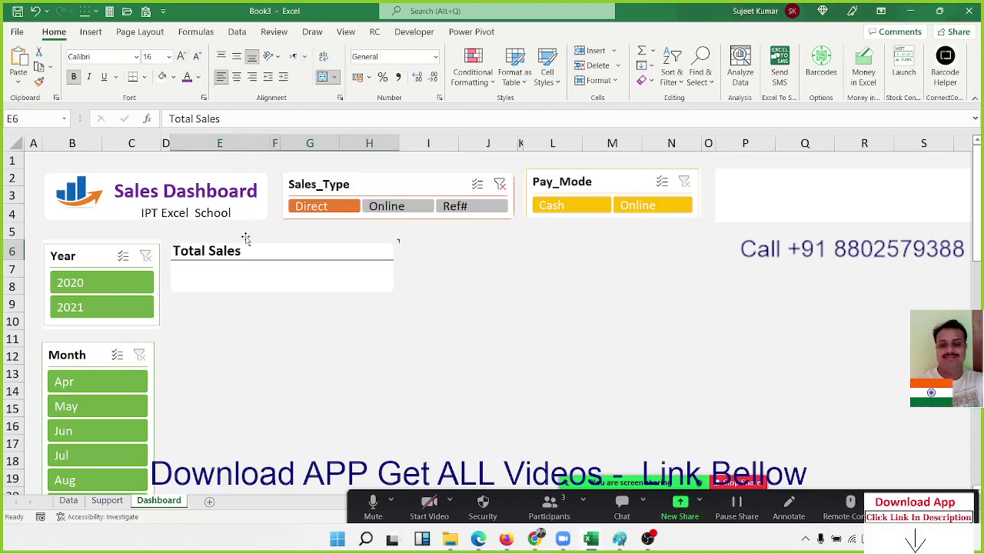
pyautogui.click(242, 269)
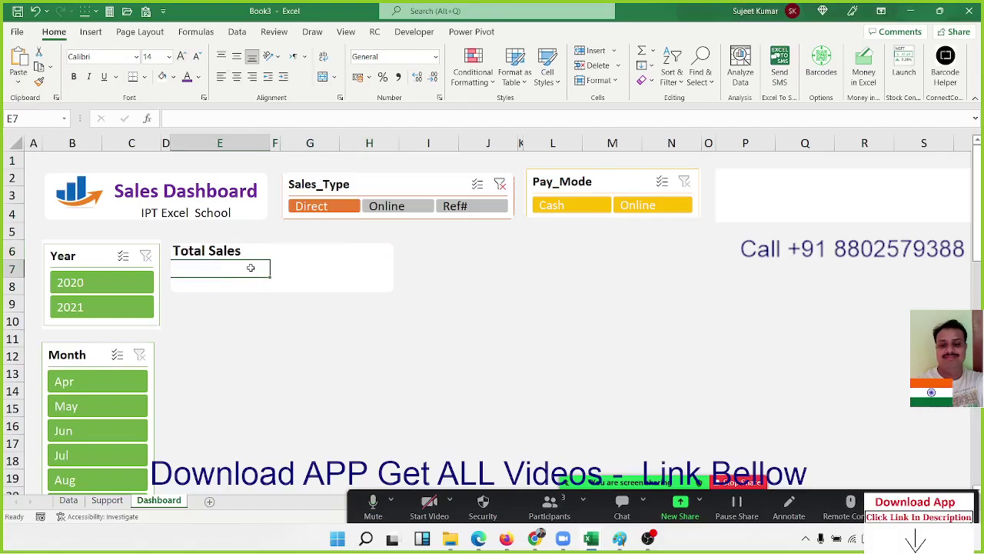
pyautogui.moveTo(251, 268); pyautogui.dragTo(314, 279)
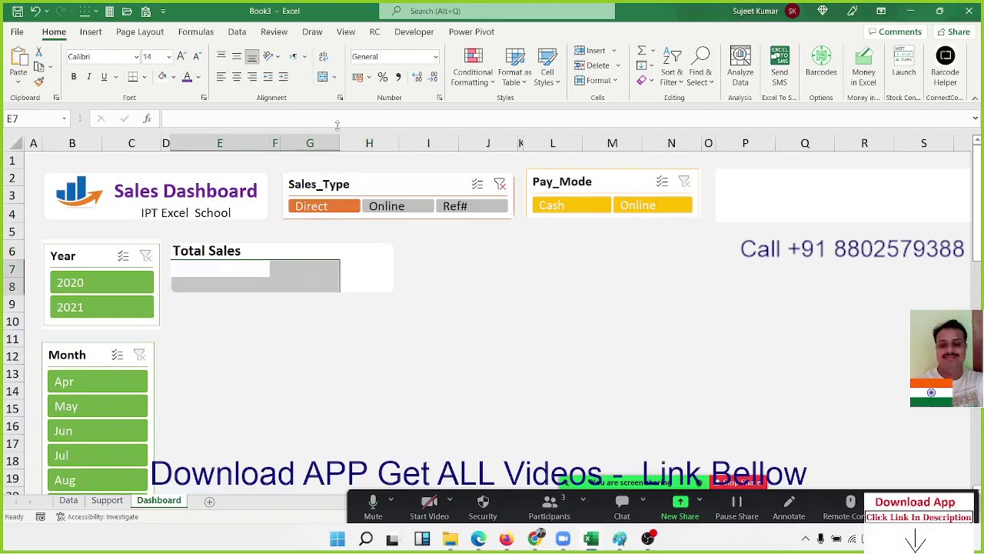
pyautogui.click(323, 78)
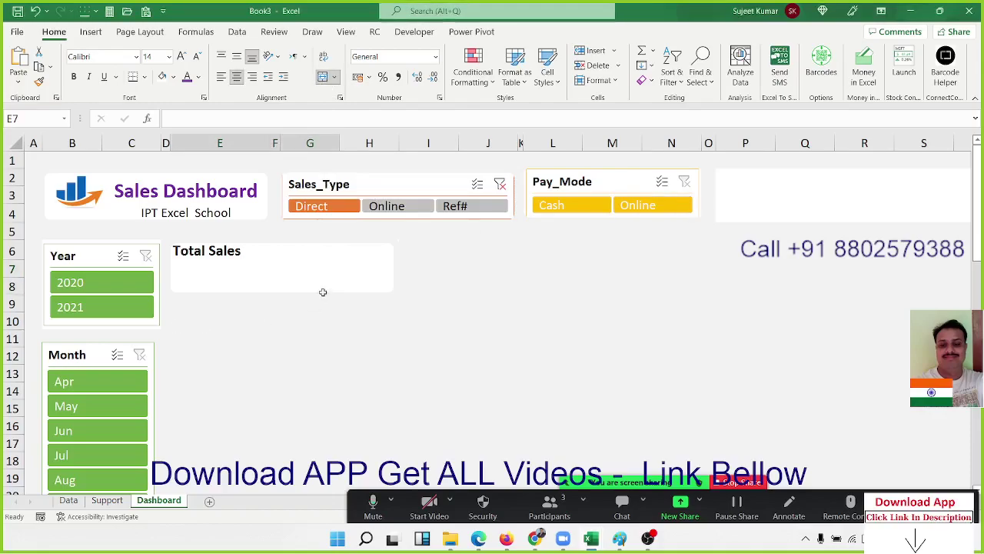
# - Paste the money picture and position it in the card's right corner
pyautogui.click(366, 262)
pyautogui.hotkey('ctrl', 'v')
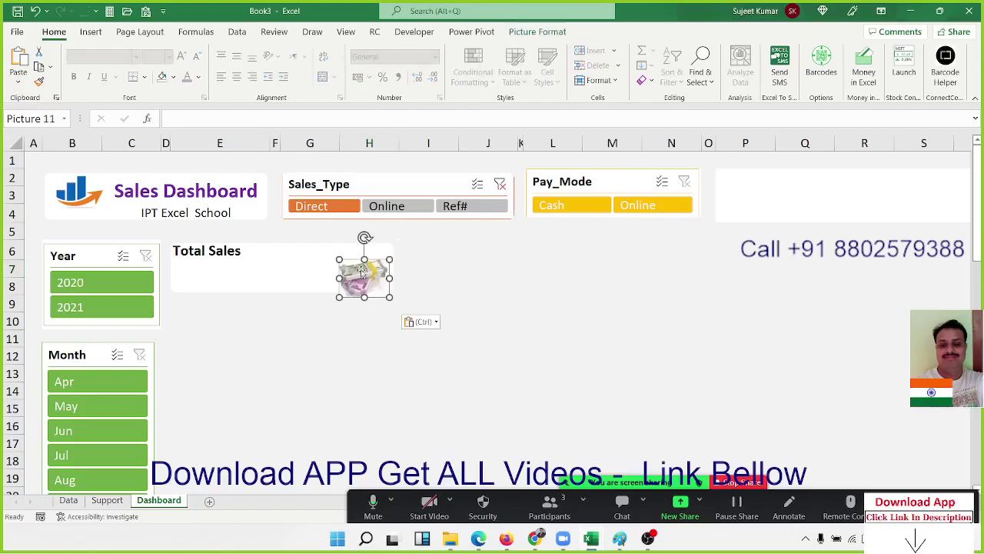
pyautogui.moveTo(361, 270); pyautogui.dragTo(360, 258)
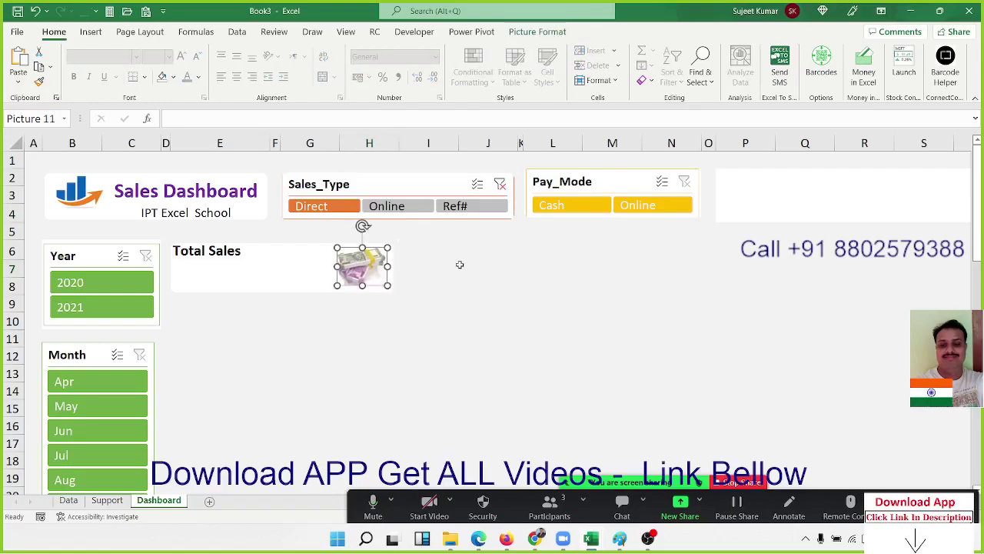
pyautogui.click(458, 265)
# - Shrink column I to a thin gap and widen column J to 190 pixels
pyautogui.click(446, 252)
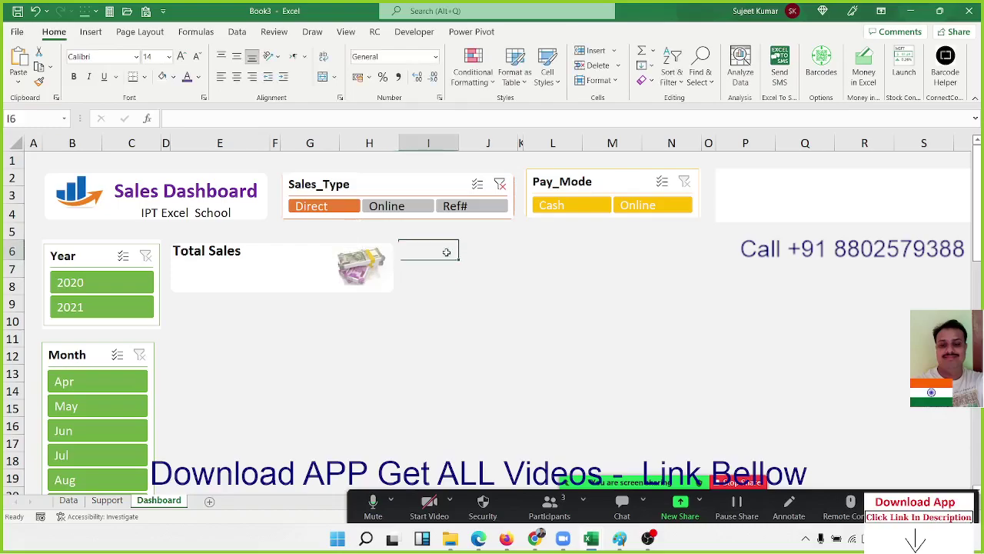
pyautogui.moveTo(459, 156); pyautogui.dragTo(410, 157)
pyautogui.moveTo(467, 146); pyautogui.dragTo(523, 150)
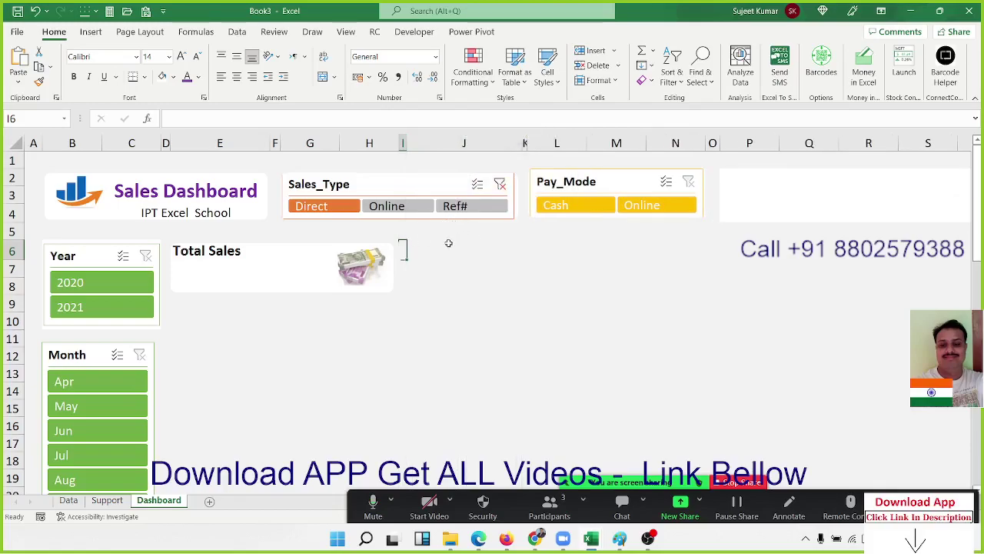
# - Copy the Total Sales card box onto J6:M8 and stretch it wider
pyautogui.click(454, 249)
pyautogui.hotkey('shift', 'Right')
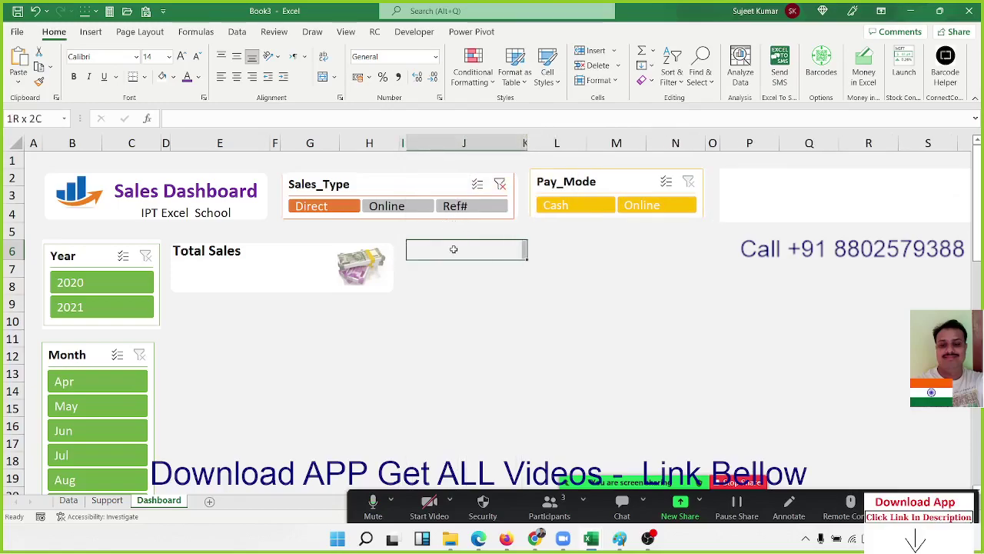
pyautogui.hotkey('shift', 'Right')
pyautogui.hotkey('shift', 'Right')
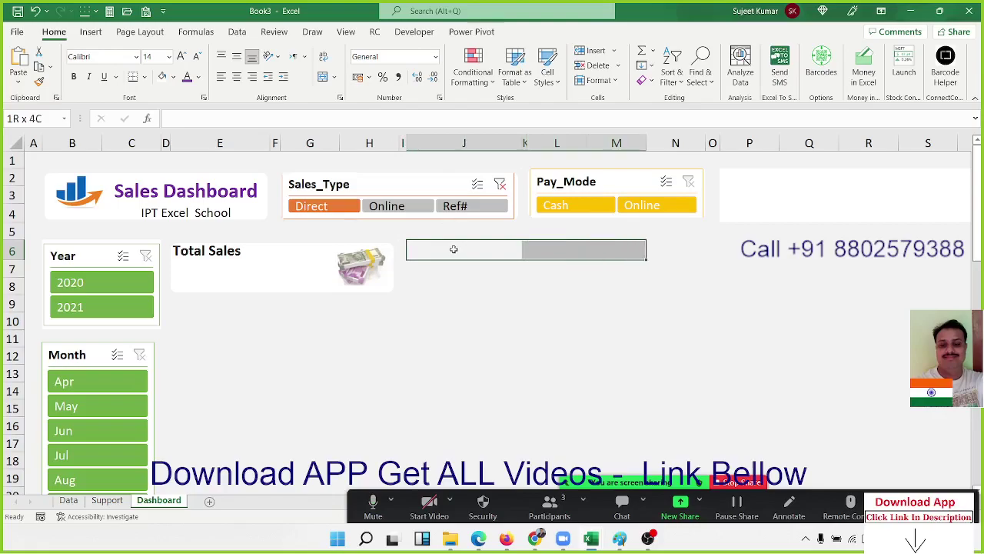
pyautogui.hotkey('shift', 'Down')
pyautogui.hotkey('shift', 'Down')
pyautogui.hotkey('shift', 'Up')
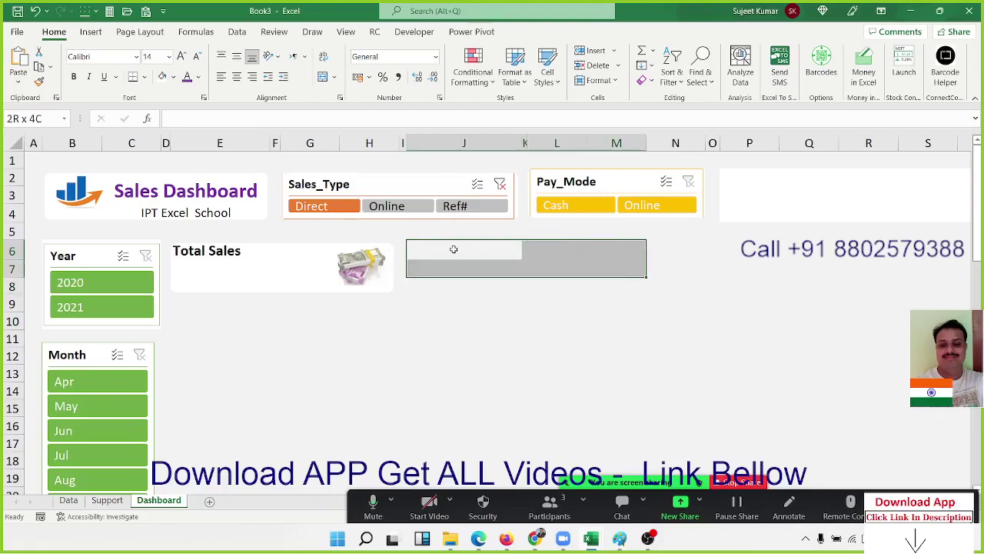
pyautogui.hotkey('shift', 'Down')
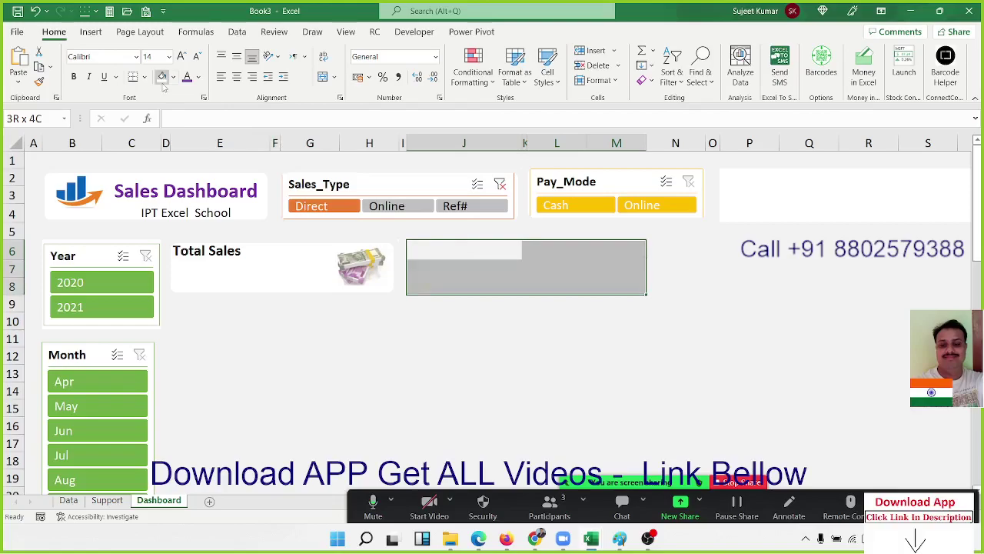
pyautogui.click(275, 295)
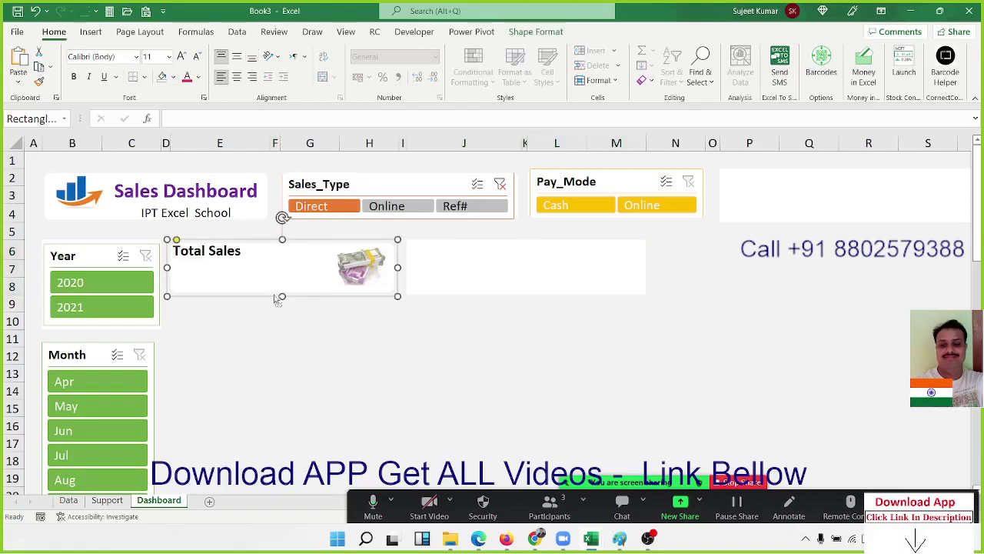
pyautogui.moveTo(427, 300); pyautogui.dragTo(523, 300)
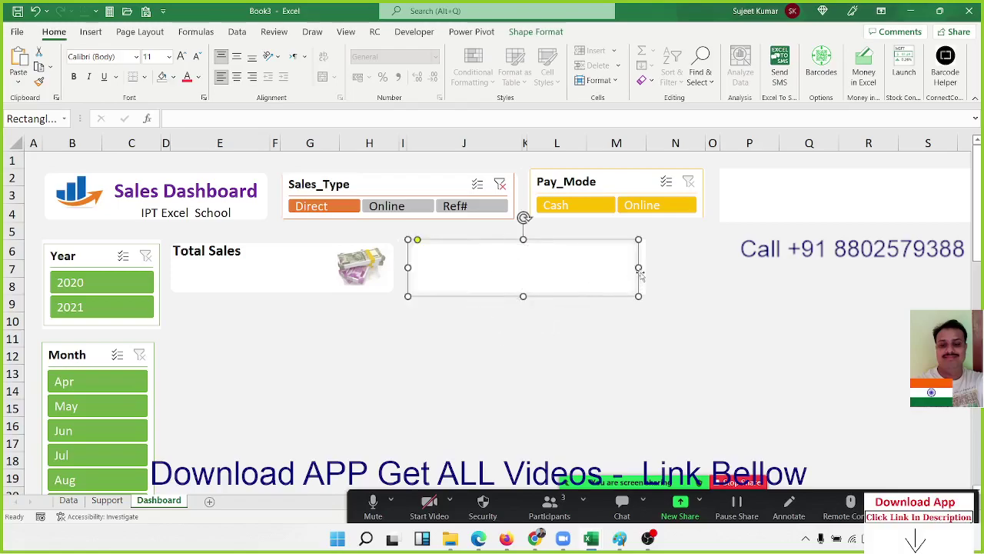
pyautogui.moveTo(640, 266); pyautogui.dragTo(649, 267)
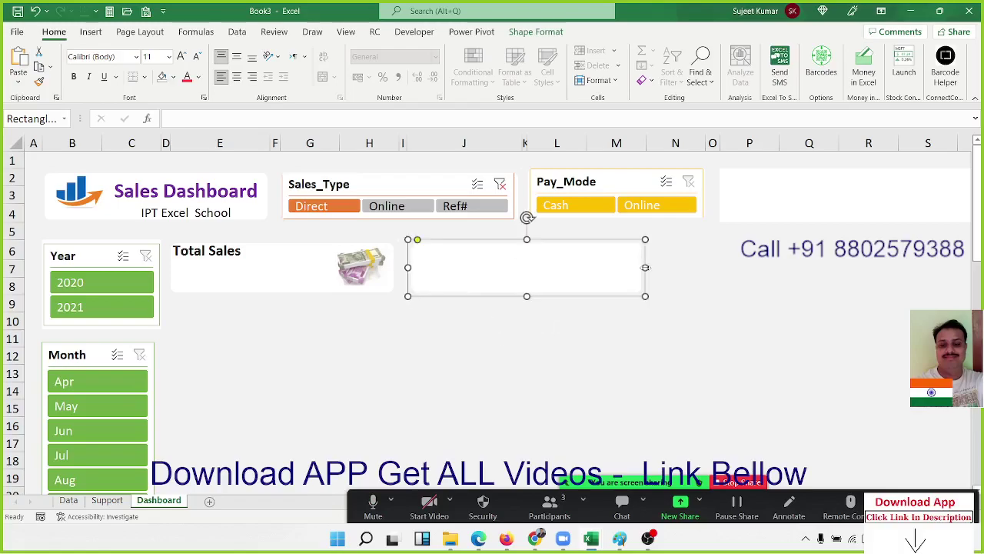
pyautogui.click(589, 332)
# - Merge J6:M6 and enter a bold, left-aligned 'Total Profit' heading
pyautogui.click(486, 263)
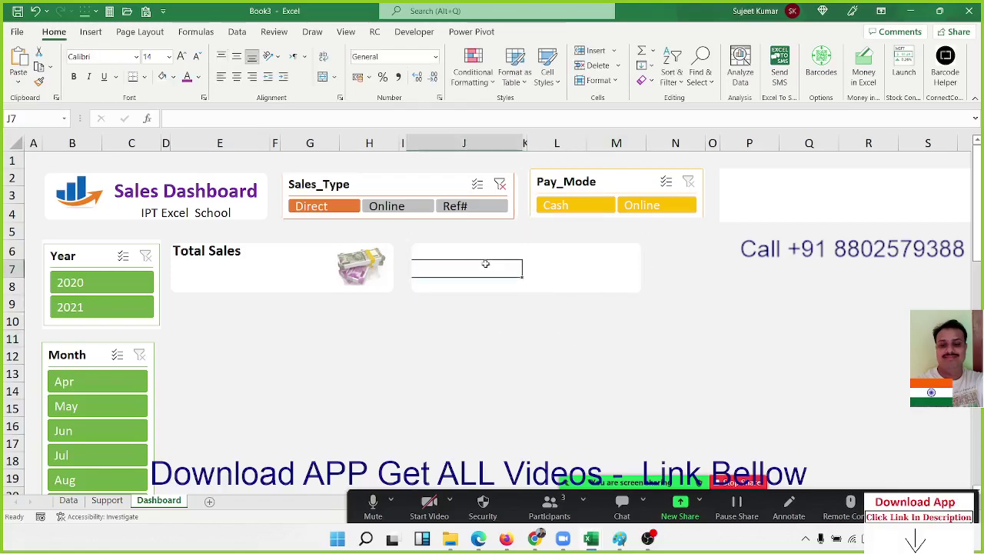
pyautogui.press('Up')
pyautogui.hotkey('shift', 'Right')
pyautogui.hotkey('shift', 'Right')
pyautogui.hotkey('shift', 'Right')
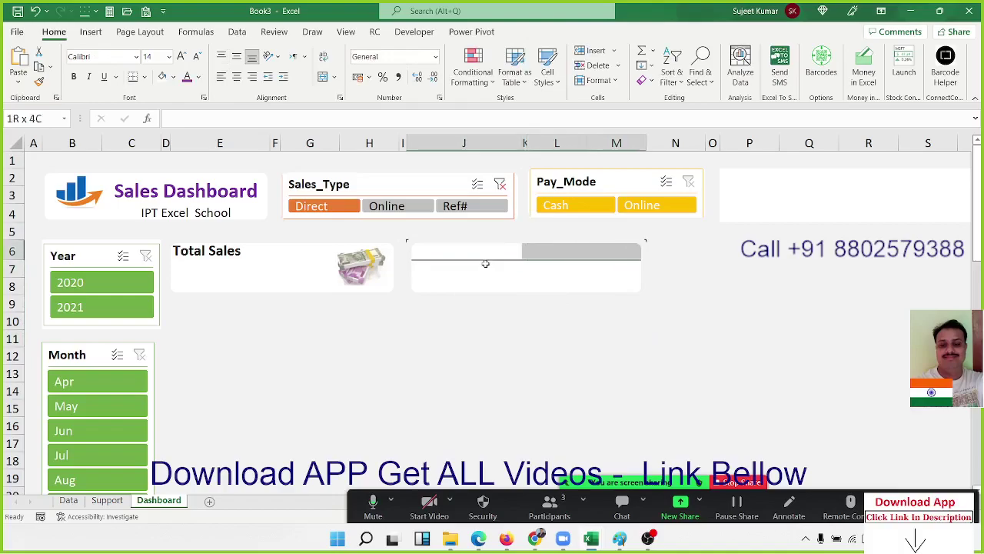
pyautogui.click(324, 77)
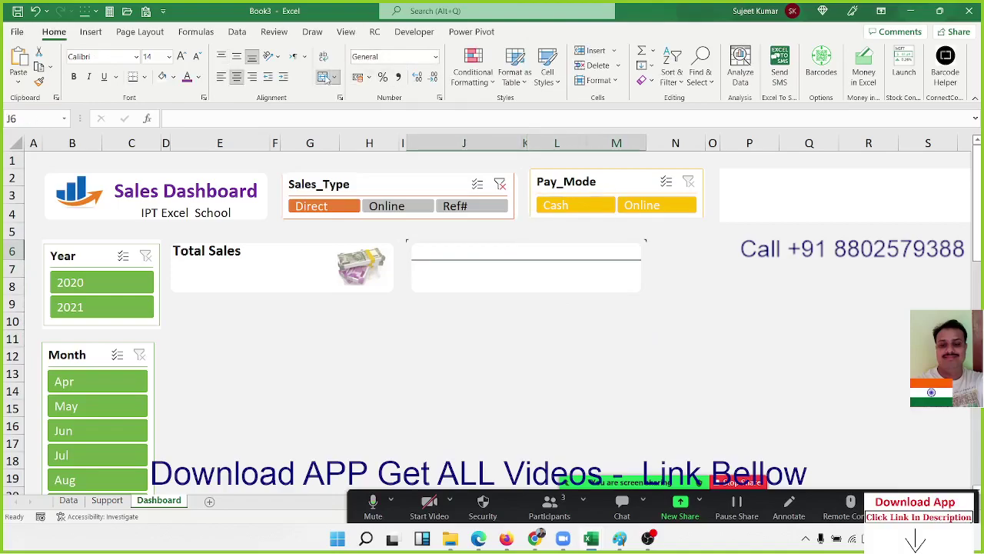
pyautogui.write('Total')
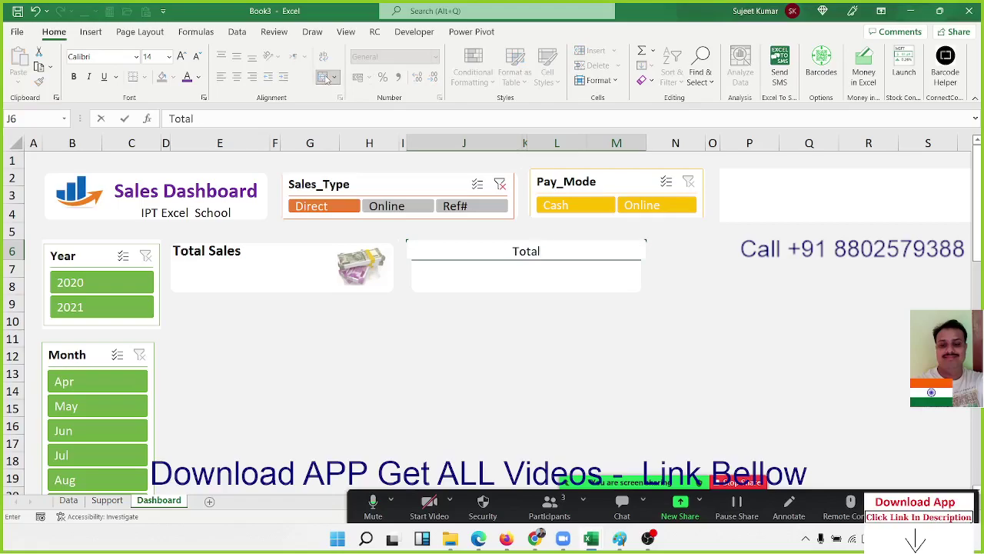
pyautogui.write(' Profit')
pyautogui.press('Return')
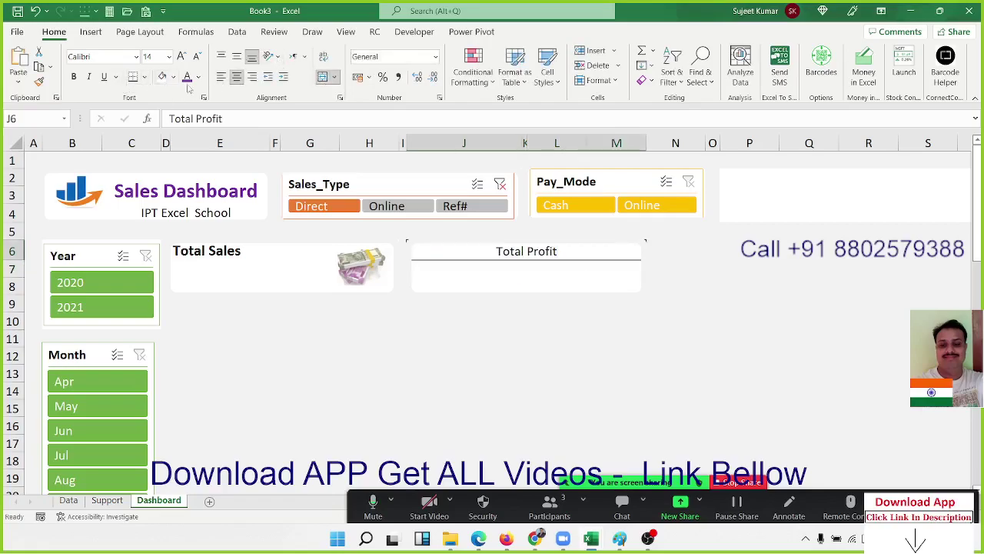
pyautogui.click(74, 77)
pyautogui.click(222, 78)
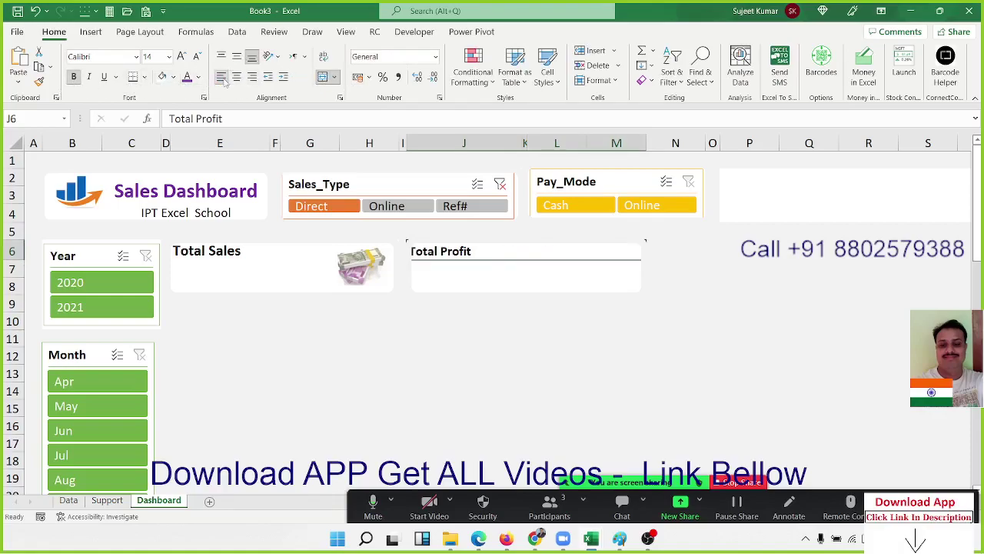
# - Nudge the Total Profit box slightly left and indent its heading
pyautogui.click(413, 247)
pyautogui.moveTo(413, 247); pyautogui.dragTo(411, 246)
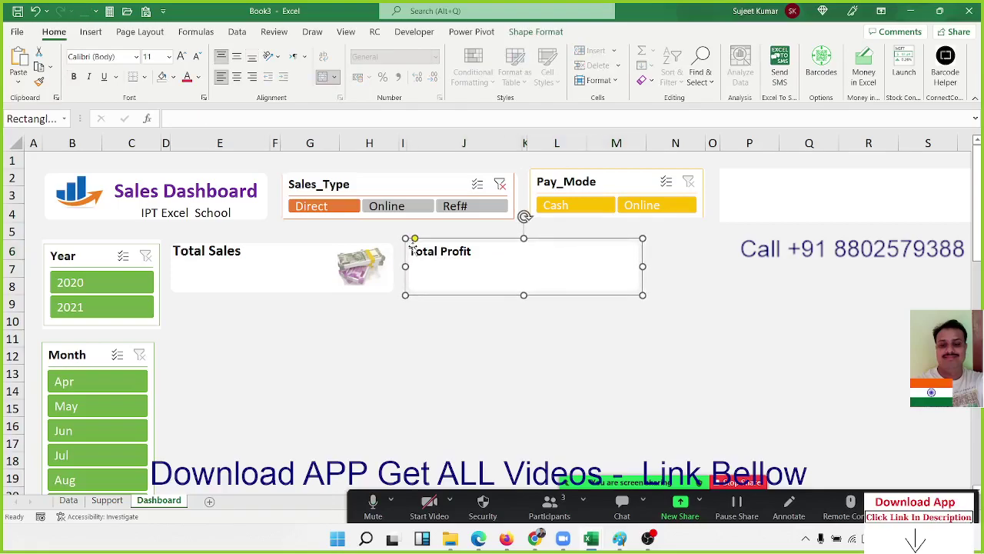
pyautogui.click(443, 313)
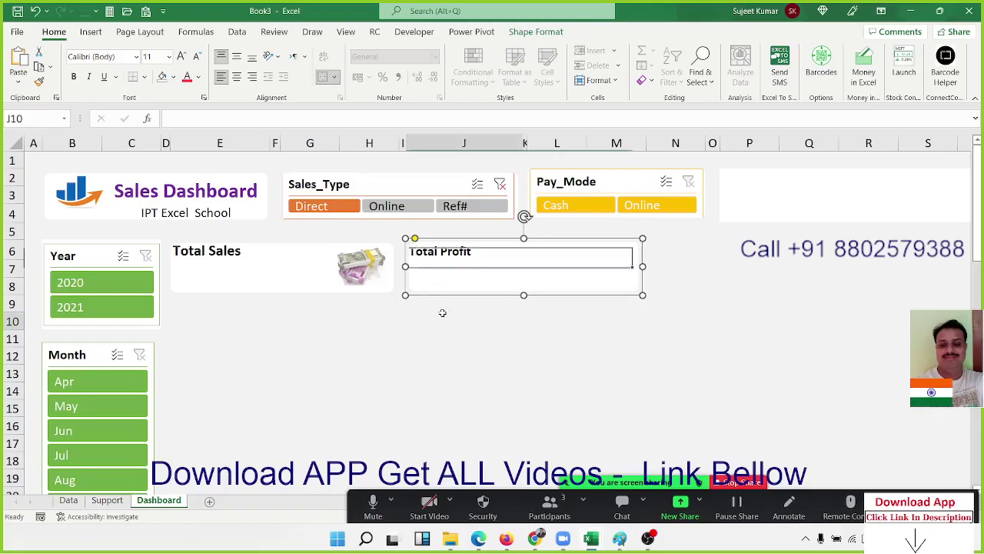
pyautogui.click(461, 252)
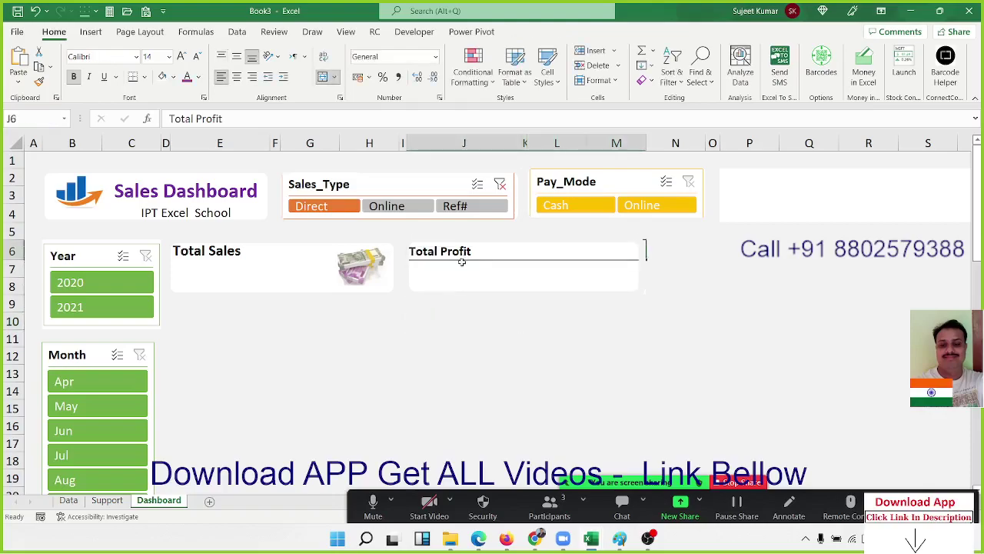
pyautogui.click(283, 80)
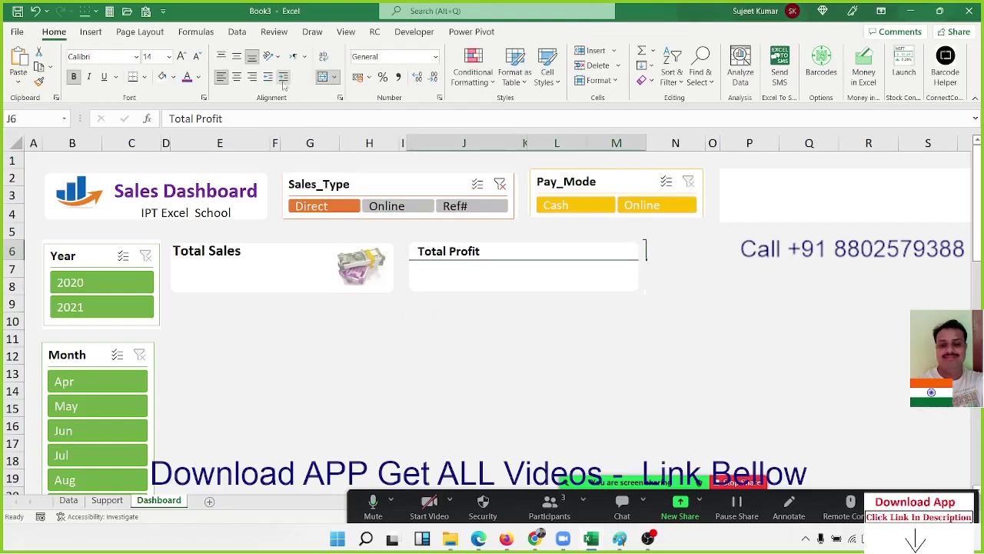
pyautogui.click(417, 331)
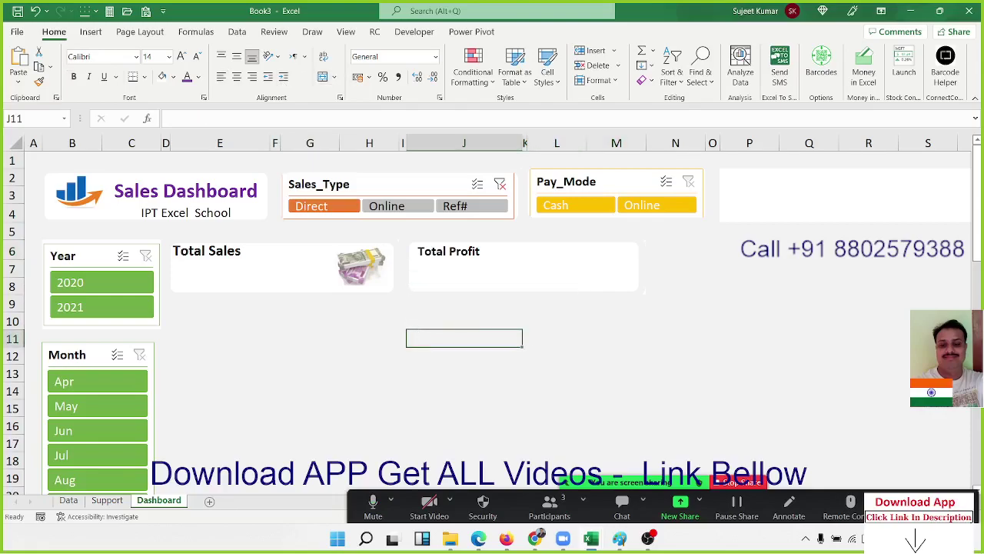
# - Merge J7:L8 into a single cell for the profit value
pyautogui.click(434, 268)
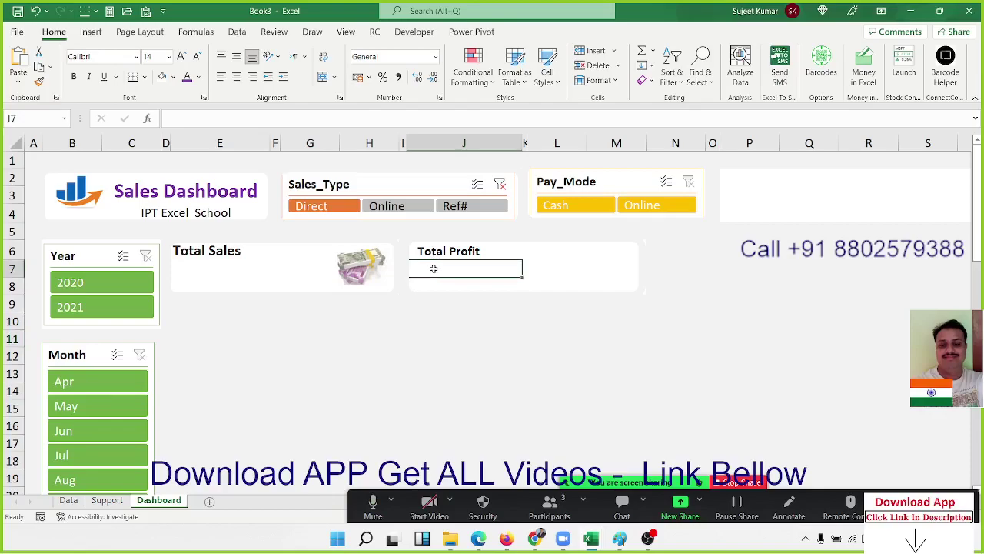
pyautogui.click(580, 279)
pyautogui.moveTo(533, 265); pyautogui.dragTo(494, 281)
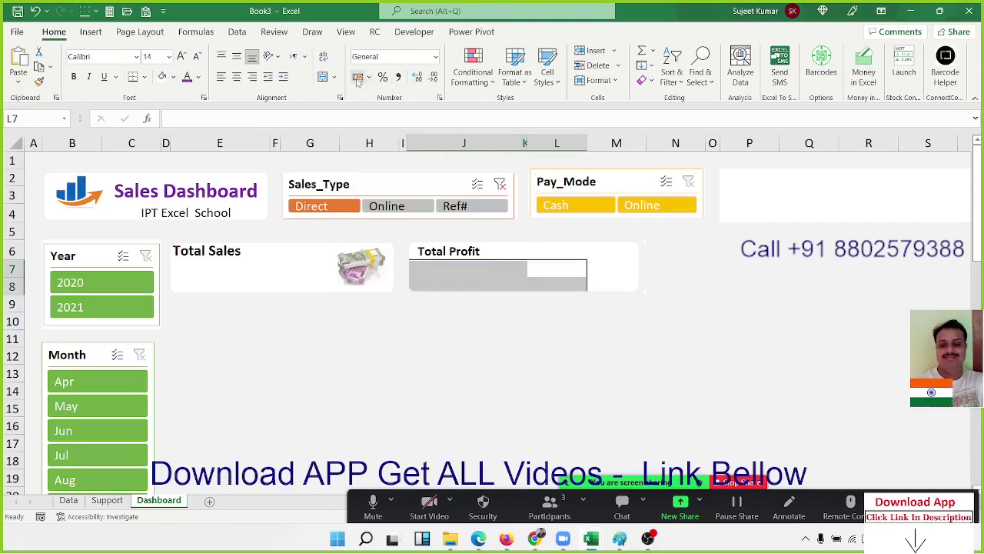
pyautogui.click(323, 77)
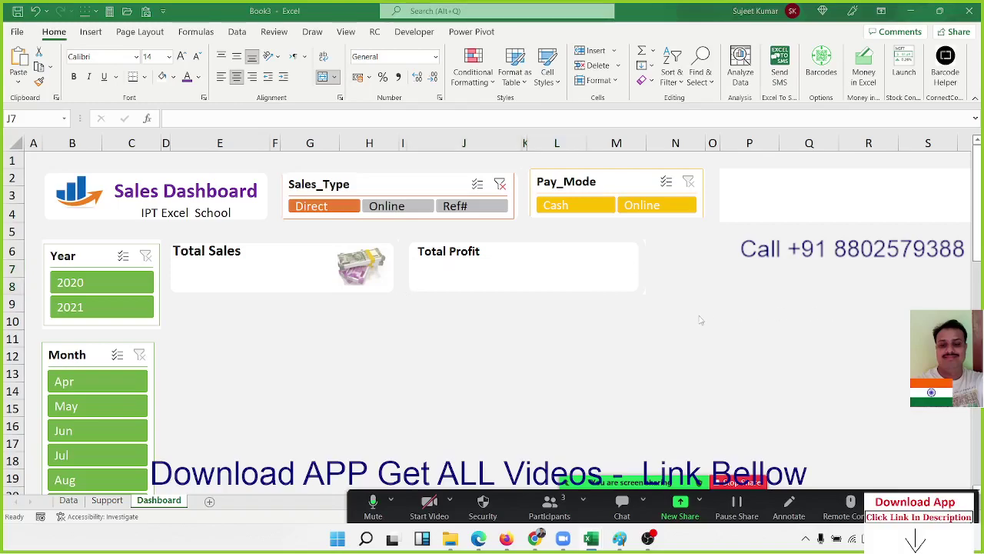
pyautogui.click(603, 266)
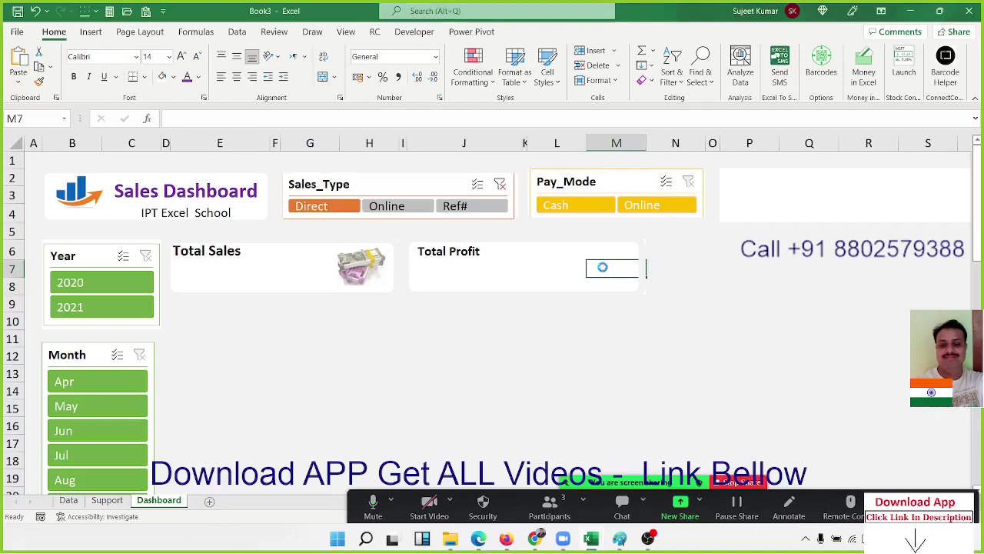
# - Paste the bar-chart icon and move it inside the Total Profit card's right side
pyautogui.hotkey('ctrl', 'v')
pyautogui.moveTo(602, 269)
pyautogui.mouseDown()
pyautogui.moveTo(595, 261)
pyautogui.moveTo(629, 284)
pyautogui.mouseUp()
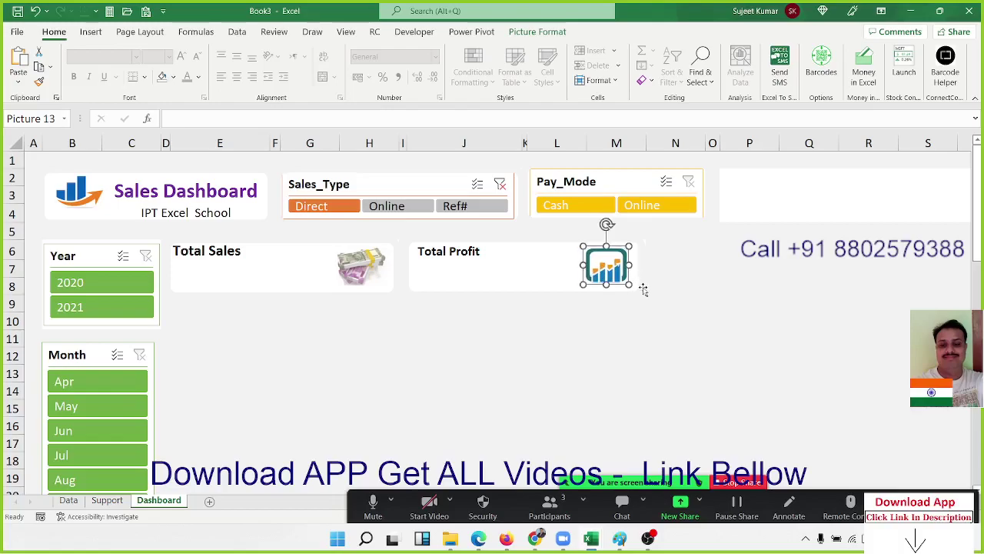
pyautogui.click(640, 287)
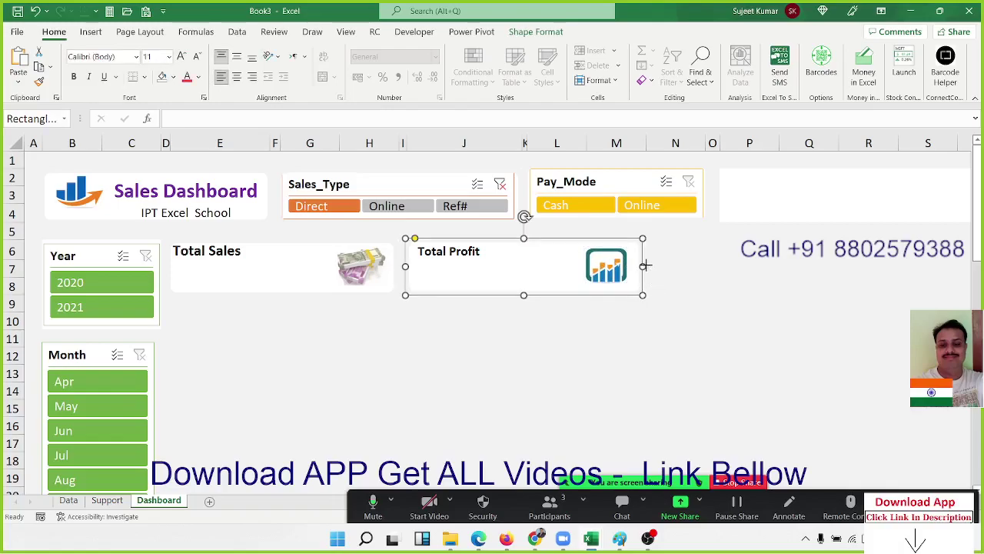
pyautogui.click(692, 265)
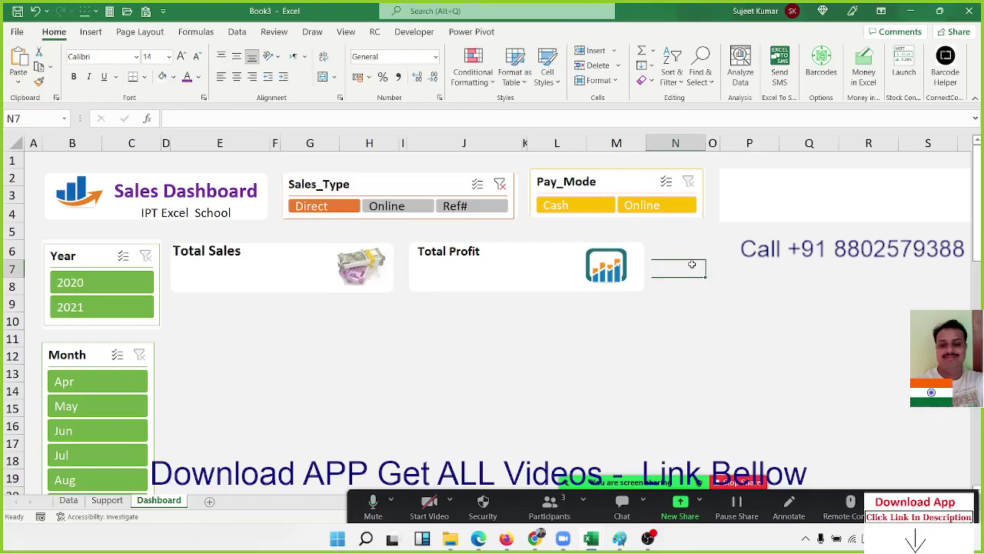
# - Widen column O beside the Total Profit card
pyautogui.press('Up')
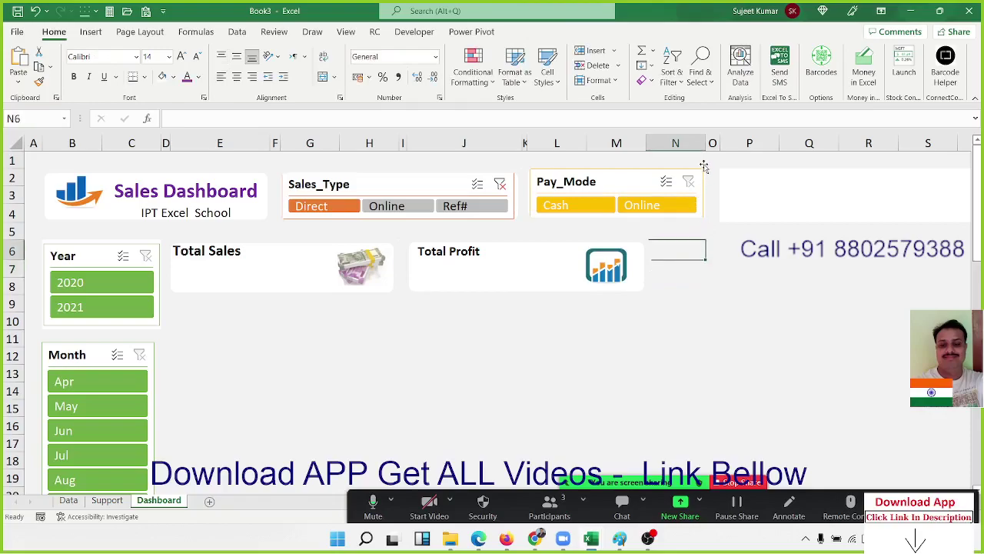
pyautogui.moveTo(704, 144); pyautogui.dragTo(703, 144)
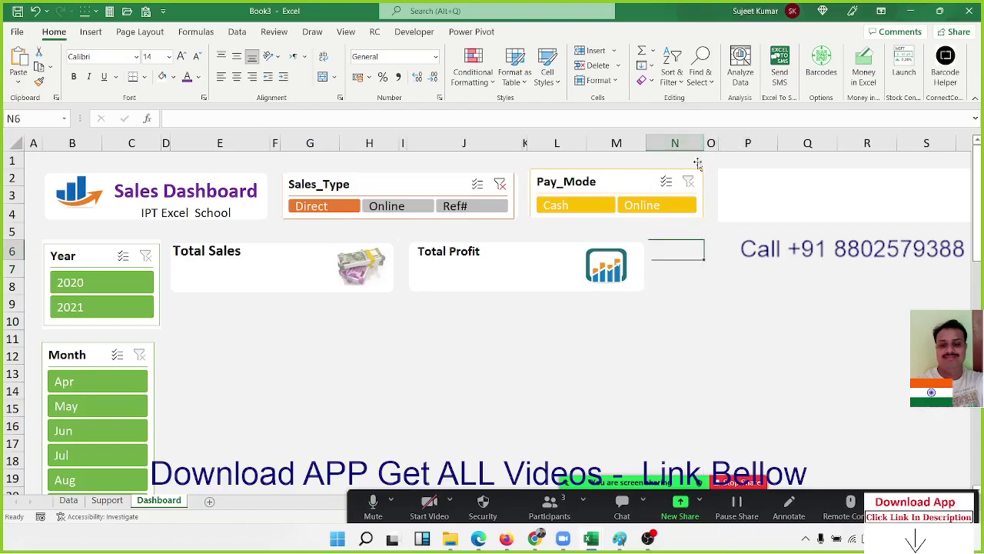
pyautogui.click(712, 144)
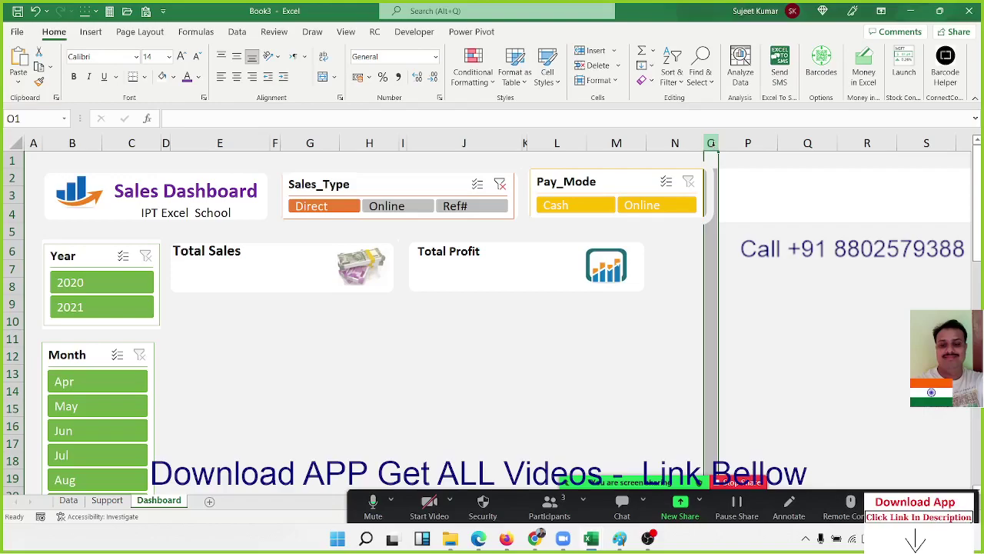
pyautogui.click(659, 144)
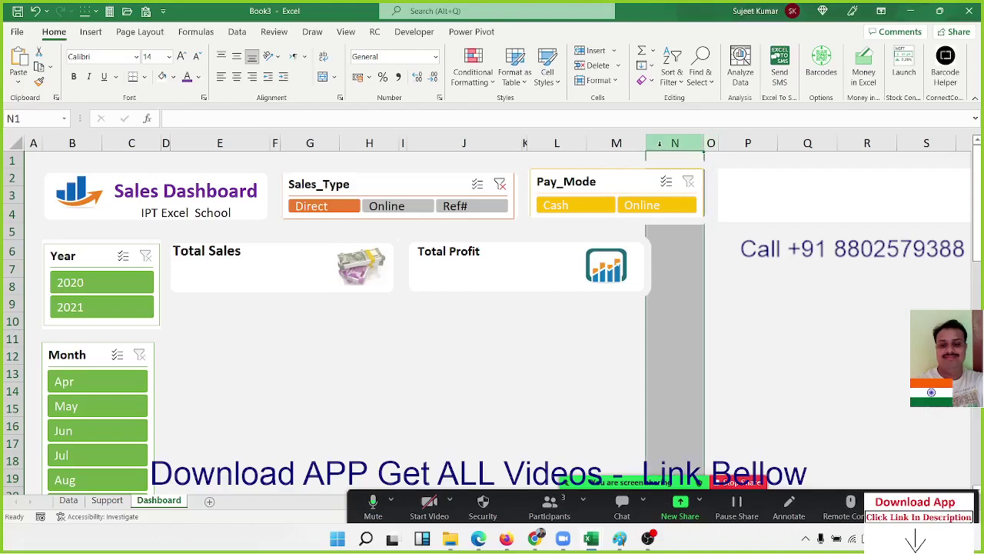
pyautogui.moveTo(718, 144); pyautogui.dragTo(764, 144)
pyautogui.click(740, 281)
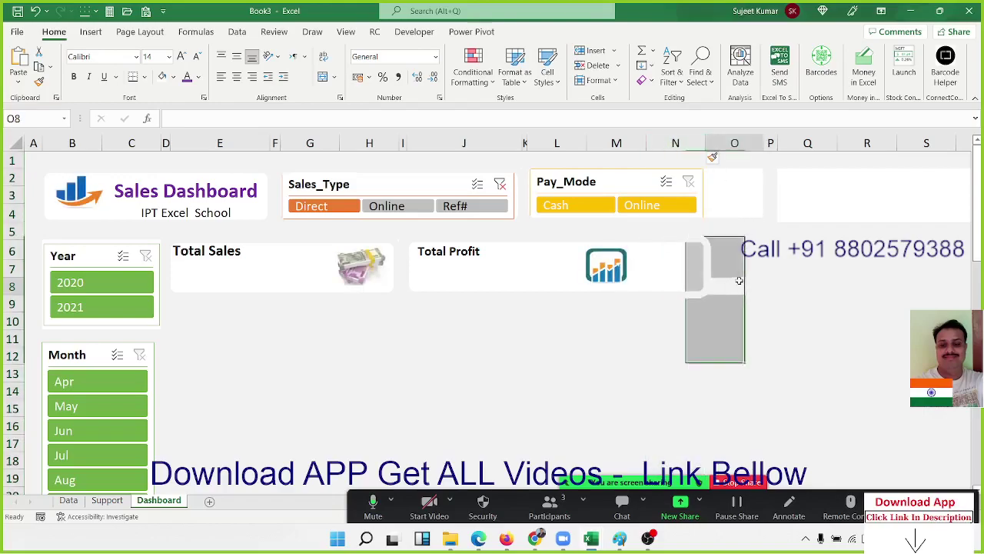
pyautogui.click(701, 268)
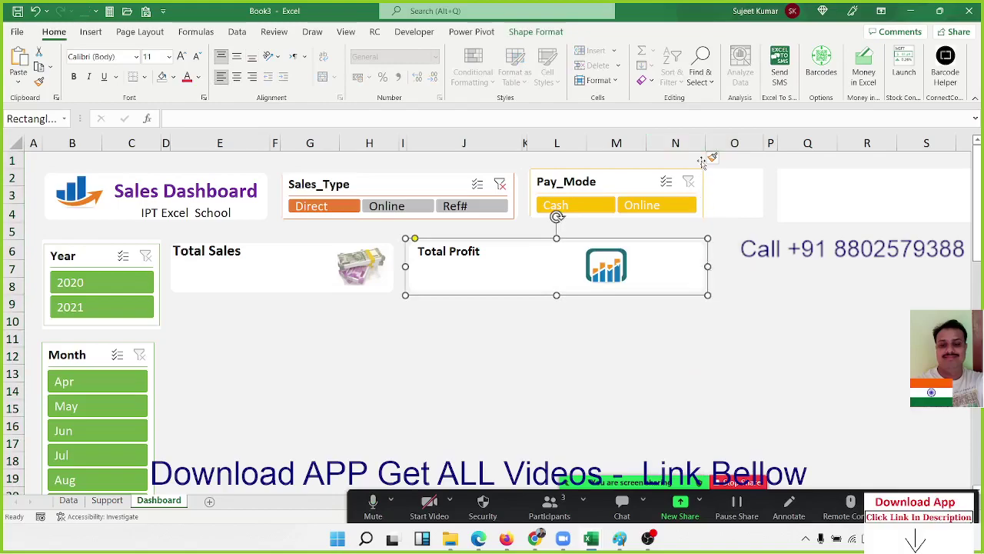
# - Narrow column N so the Total Profit card shrinks
pyautogui.moveTo(705, 145); pyautogui.dragTo(672, 144)
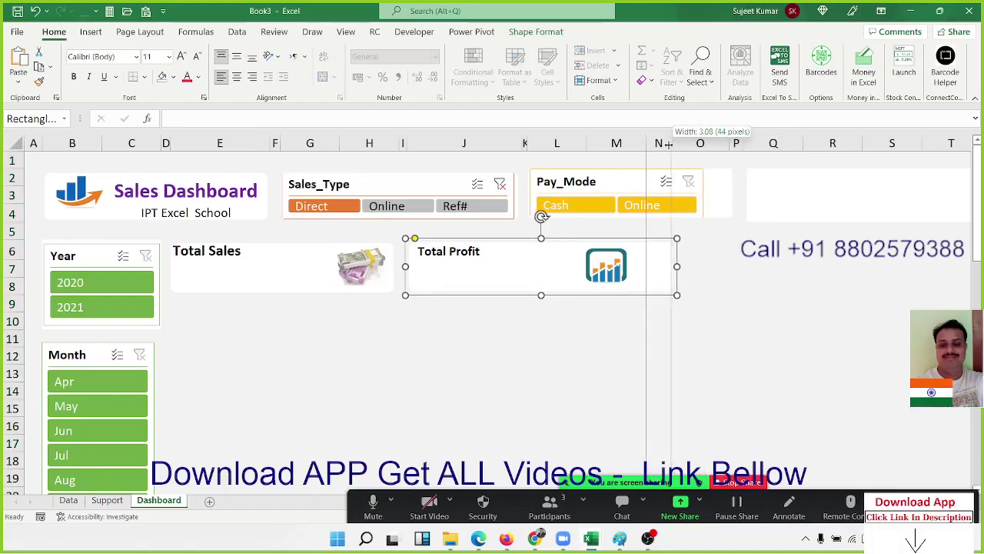
pyautogui.moveTo(672, 144); pyautogui.dragTo(668, 144)
pyautogui.click(713, 179)
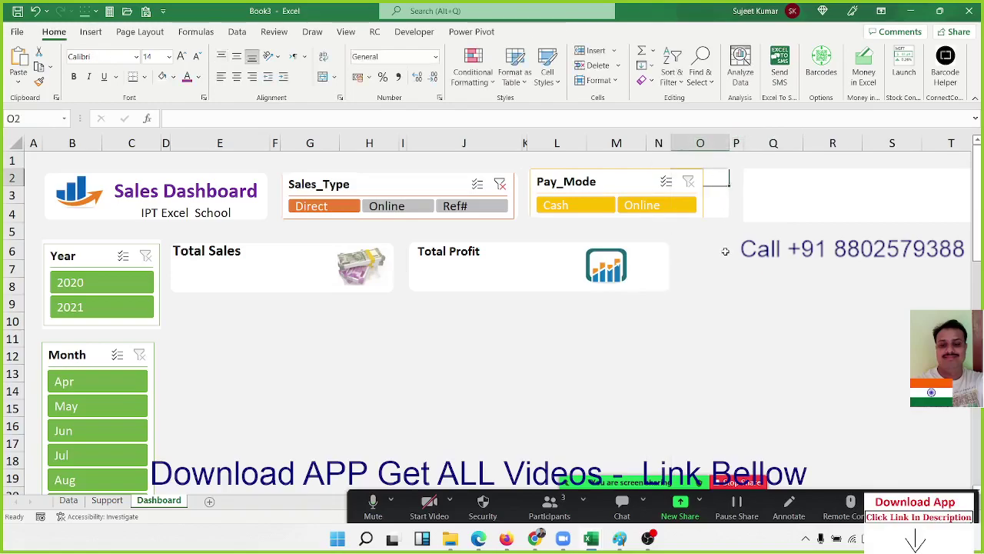
pyautogui.click(709, 252)
pyautogui.click(734, 269)
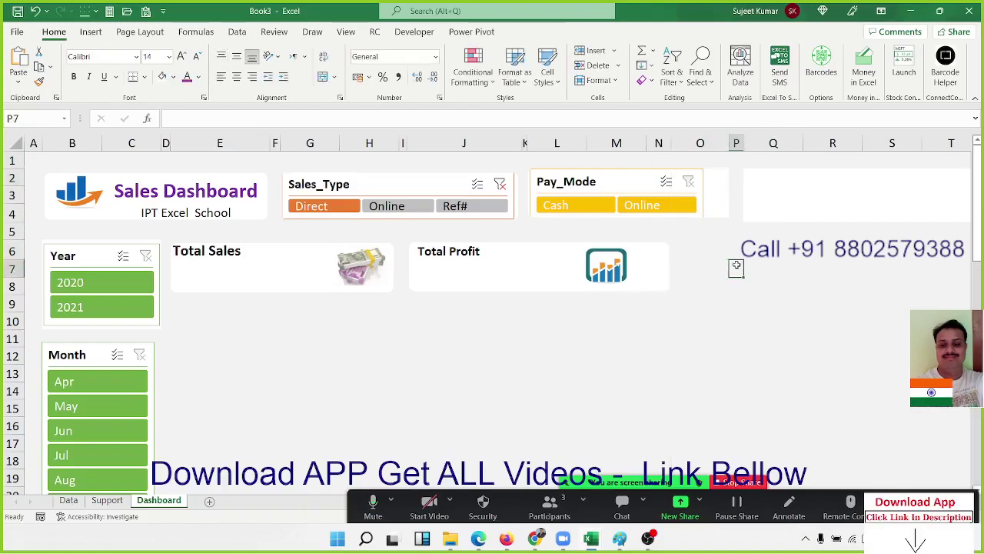
# - Try a narrower column O, then undo the unwanted width changes with Ctrl+Z
pyautogui.moveTo(729, 144); pyautogui.dragTo(695, 147)
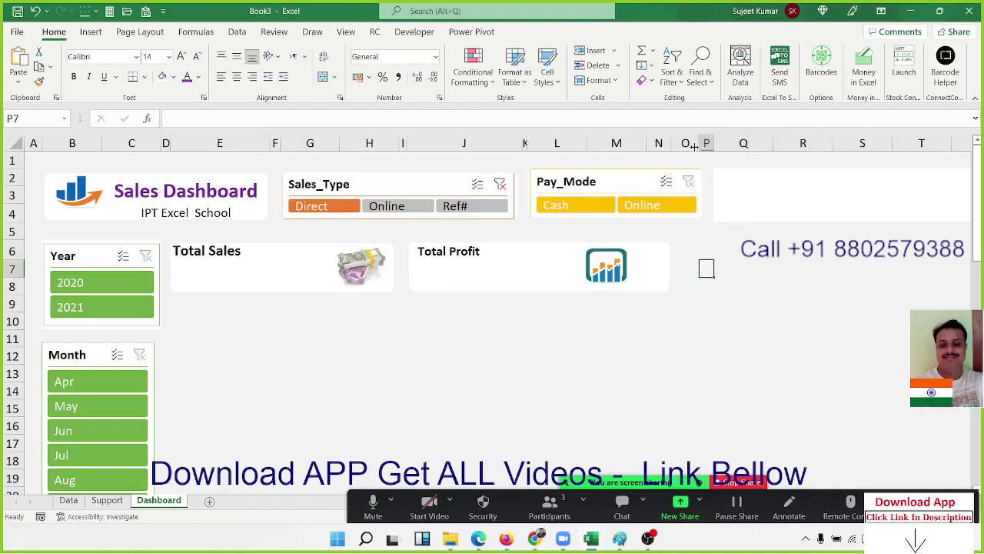
pyautogui.click(709, 255)
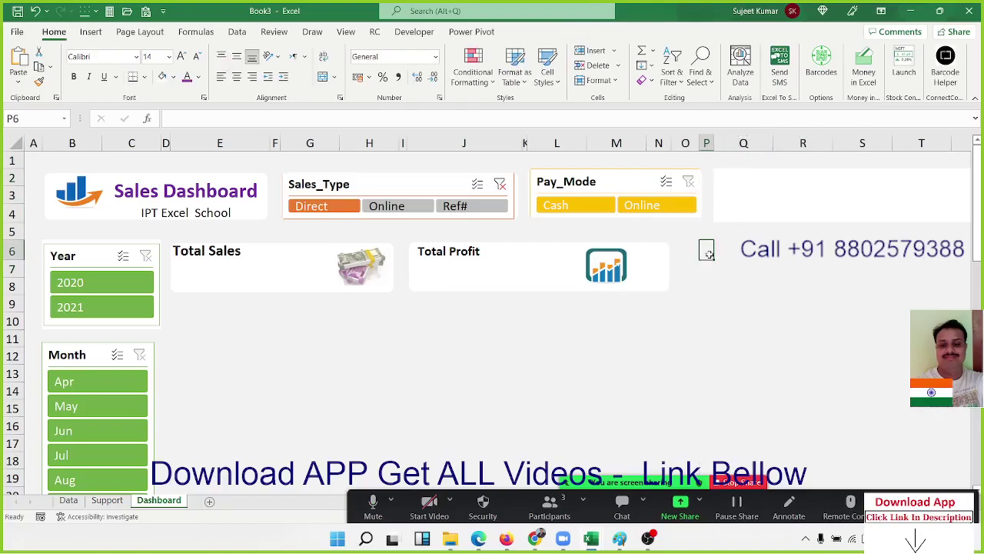
pyautogui.press('Right')
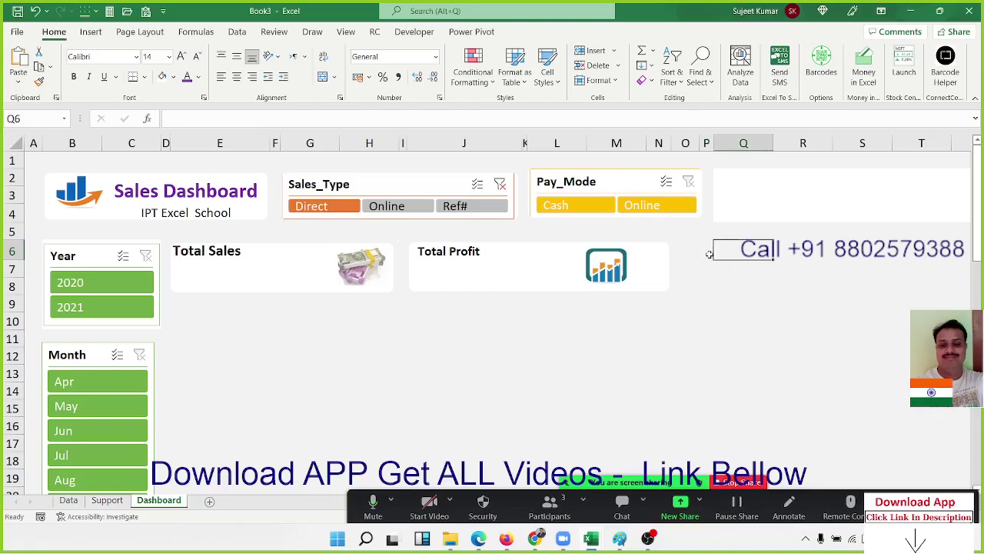
pyautogui.hotkey('ctrl', 'z')
pyautogui.hotkey('ctrl', 'z')
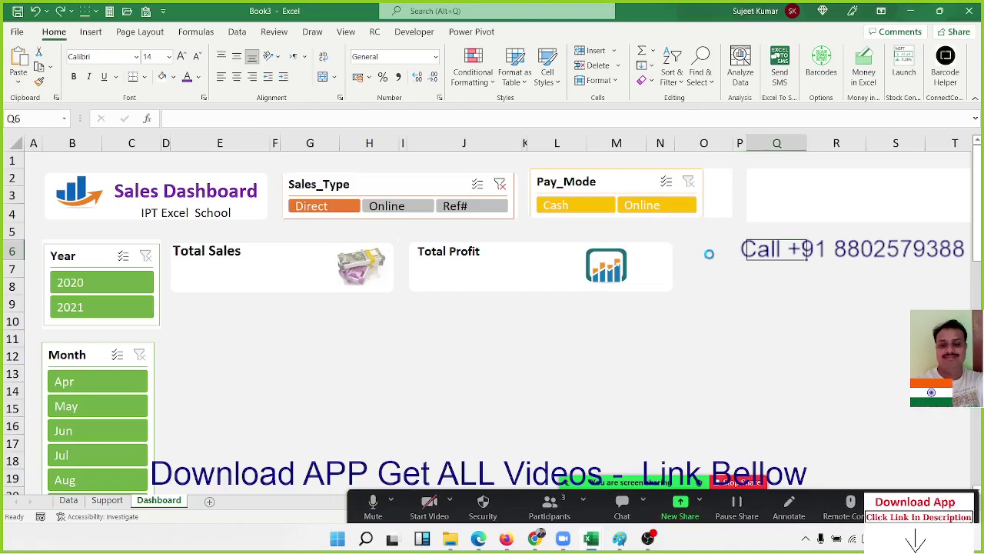
pyautogui.hotkey('ctrl', 'z')
pyautogui.hotkey('ctrl', 'z')
pyautogui.press('Right')
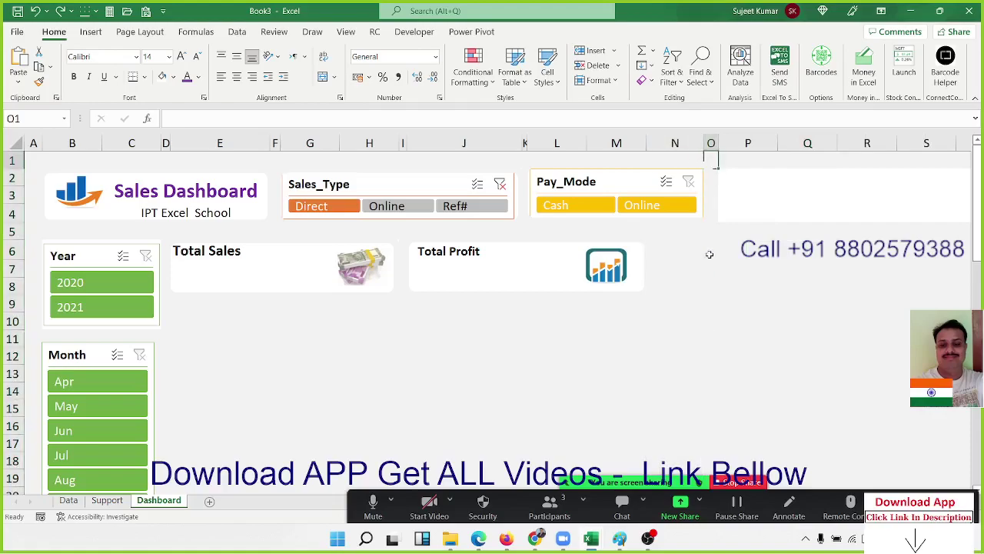
# - Narrow column N again into a thin spacer gap beside the card
pyautogui.click(639, 269)
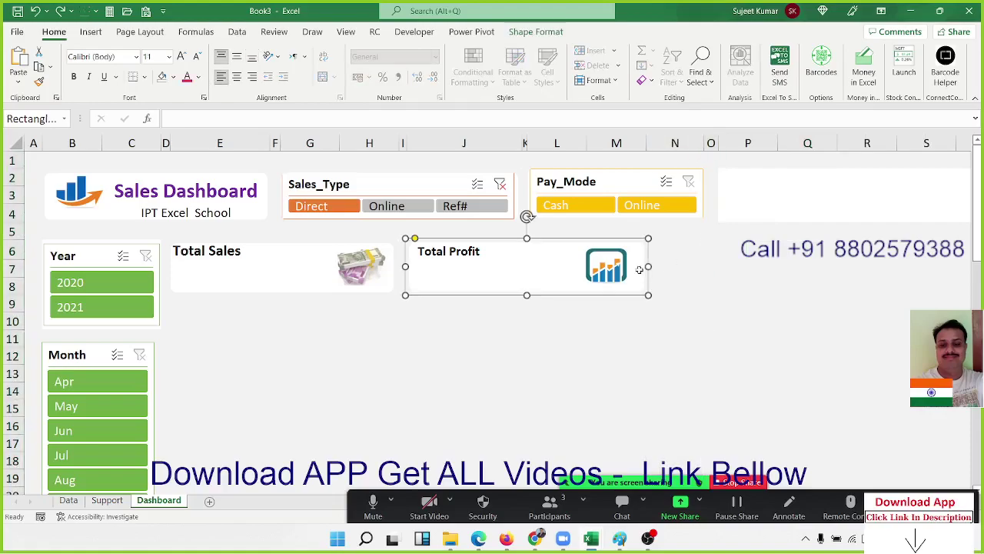
pyautogui.click(729, 253)
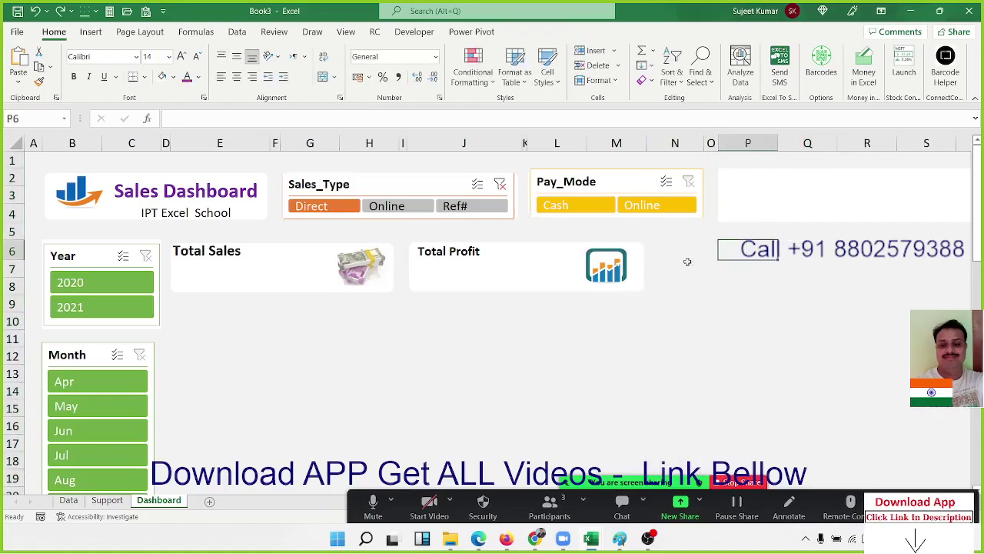
pyautogui.click(711, 266)
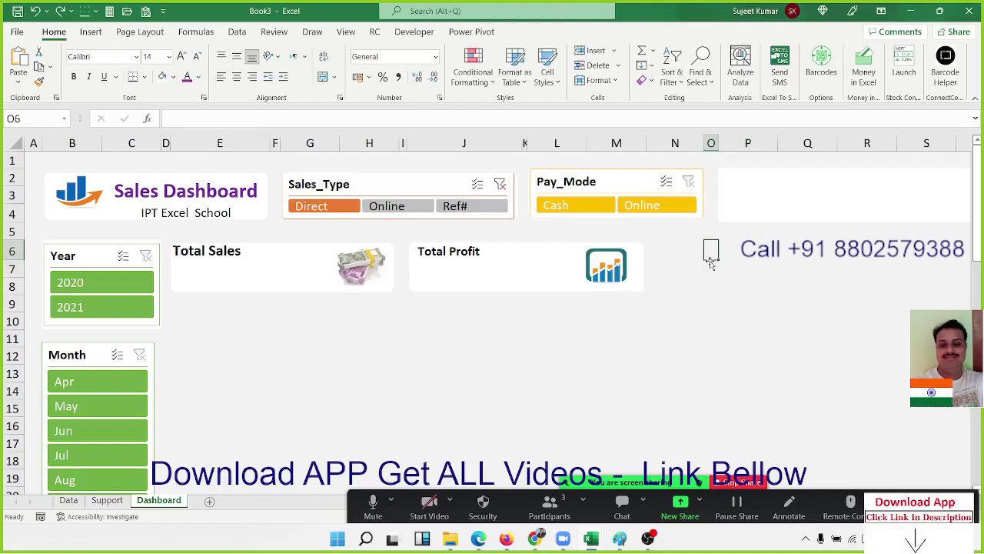
pyautogui.click(719, 251)
pyautogui.press('Left')
pyautogui.press('Left')
pyautogui.press('Right')
pyautogui.press('Left')
pyautogui.press('Right')
pyautogui.press('Left')
pyautogui.press('Right')
pyautogui.press('Left')
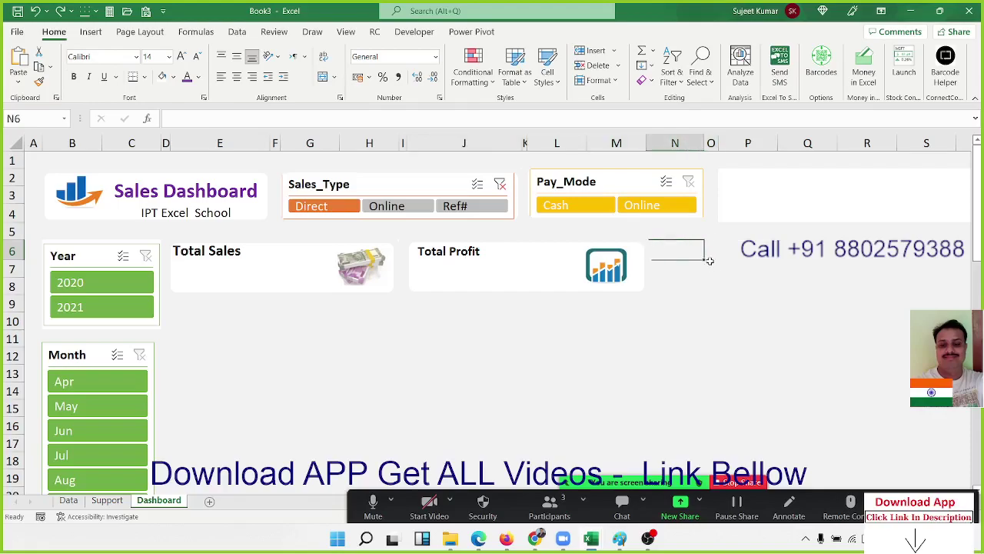
pyautogui.moveTo(701, 149); pyautogui.dragTo(667, 150)
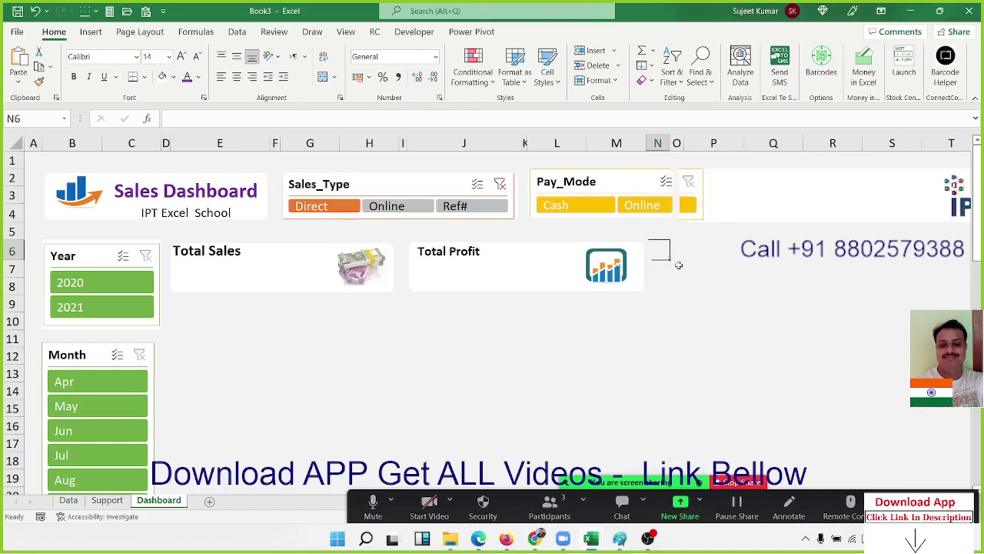
# - Select O6:R8 as a third blank card area right of the Total Profit tile
pyautogui.click(677, 252)
pyautogui.moveTo(682, 256); pyautogui.dragTo(842, 254)
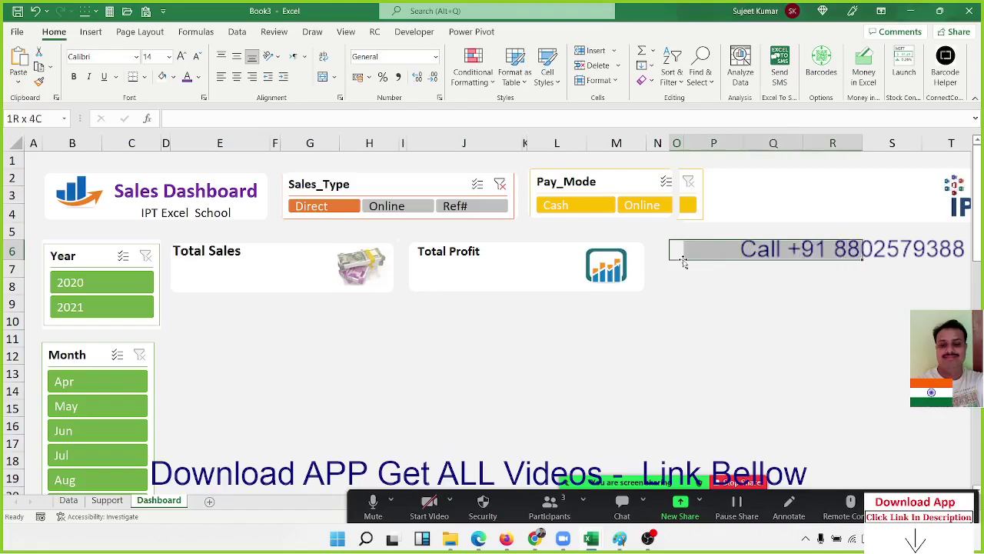
pyautogui.moveTo(682, 261)
pyautogui.mouseDown()
pyautogui.moveTo(674, 256)
pyautogui.moveTo(721, 267)
pyautogui.mouseUp()
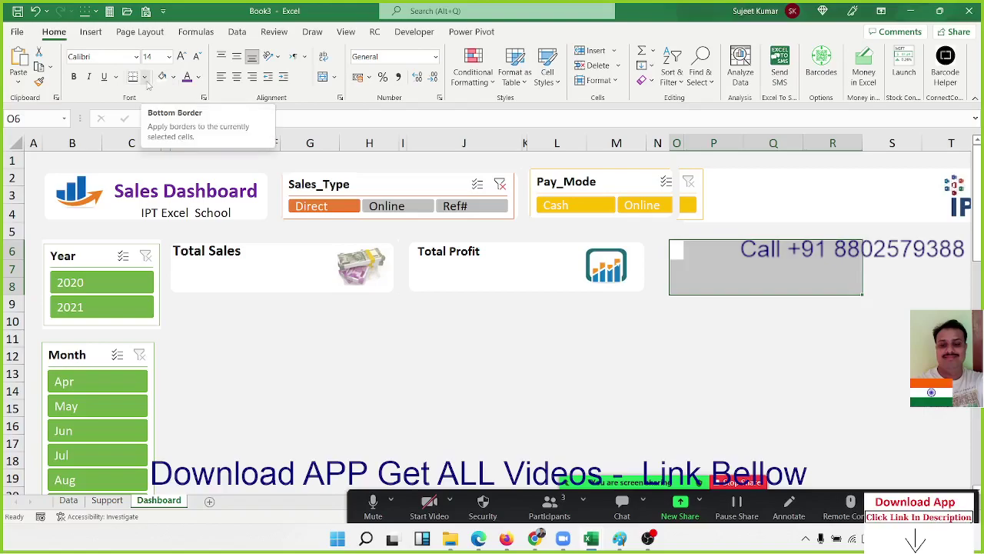
pyautogui.click(729, 342)
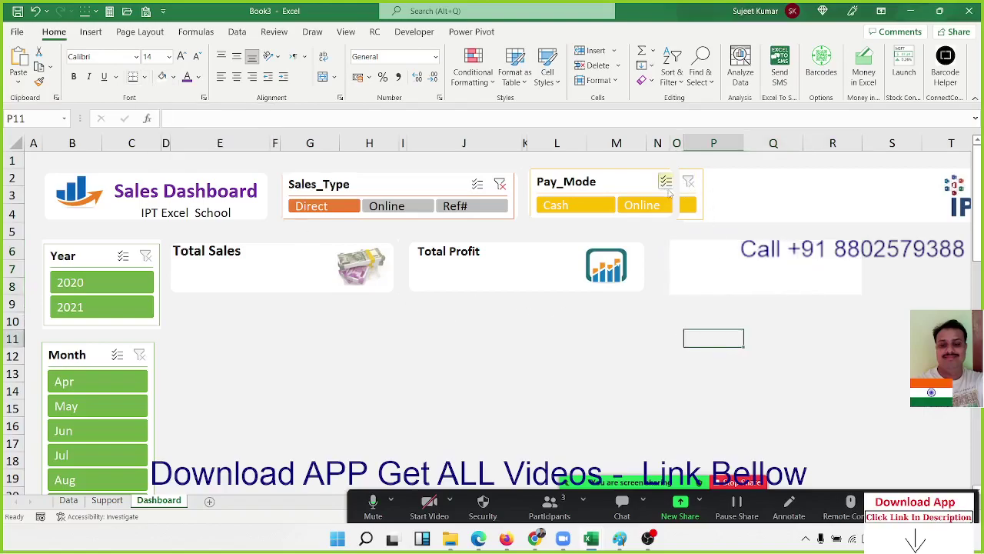
pyautogui.click(669, 185)
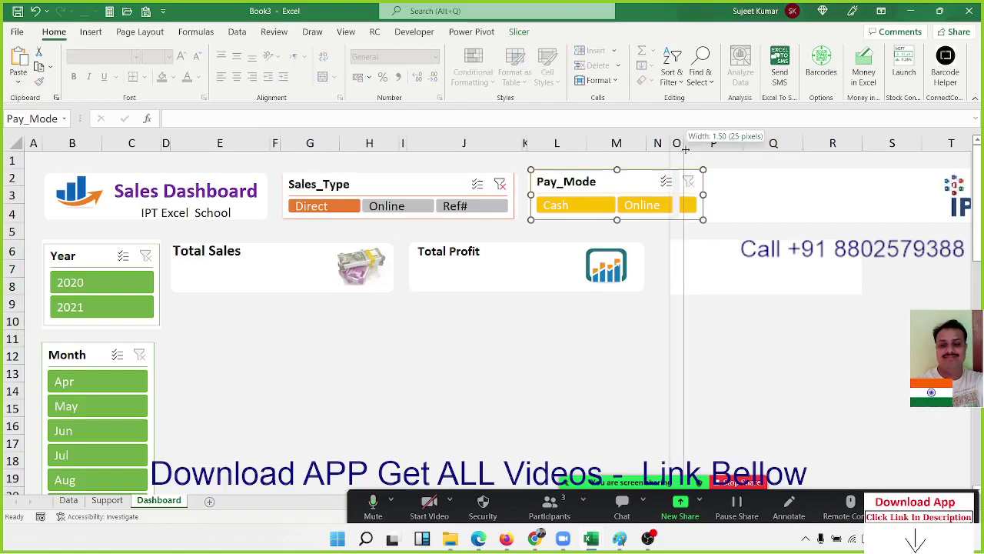
# - Give cells P2:R4 beside the Pay_Mode slicer a fill colour
pyautogui.click(714, 141)
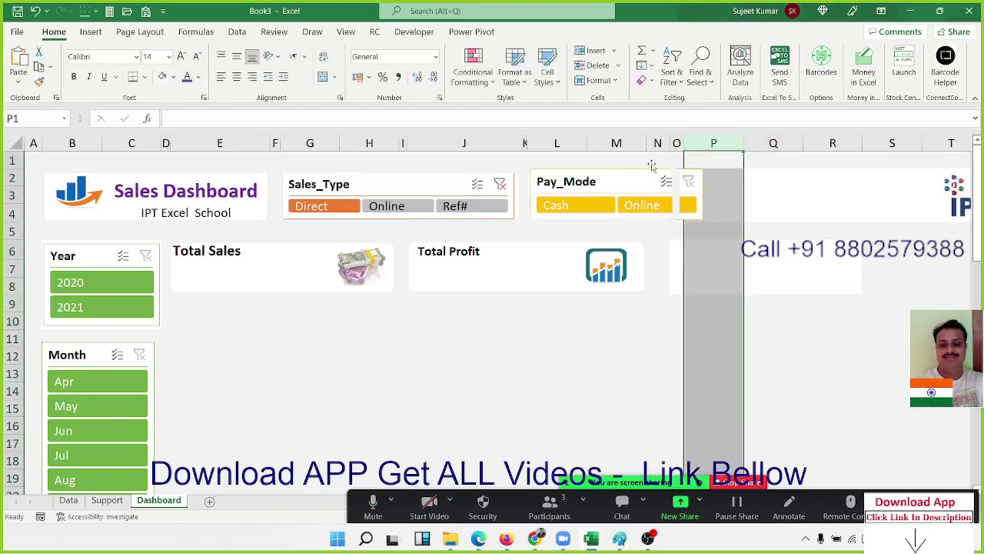
pyautogui.moveTo(645, 143); pyautogui.dragTo(645, 144)
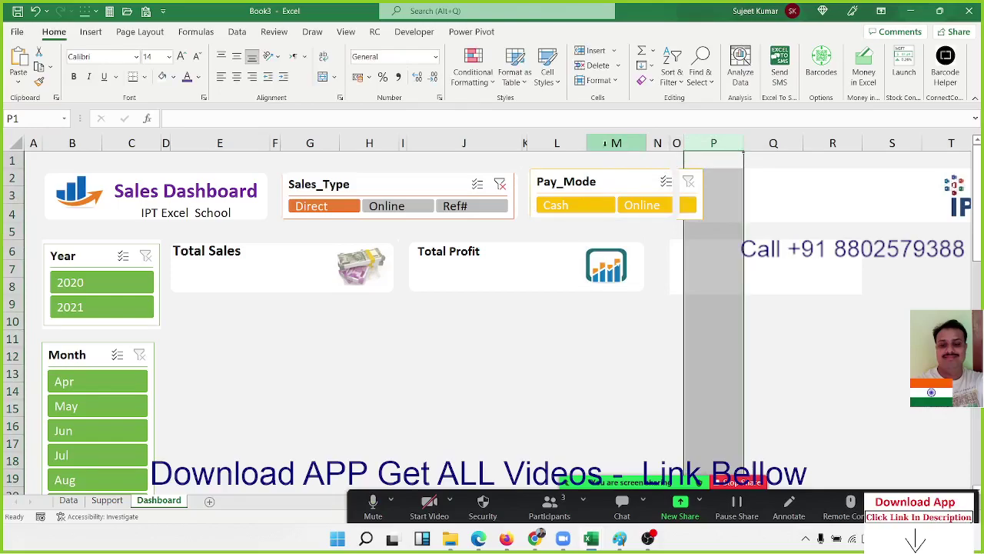
pyautogui.click(772, 206)
pyautogui.click(743, 182)
pyautogui.click(741, 182)
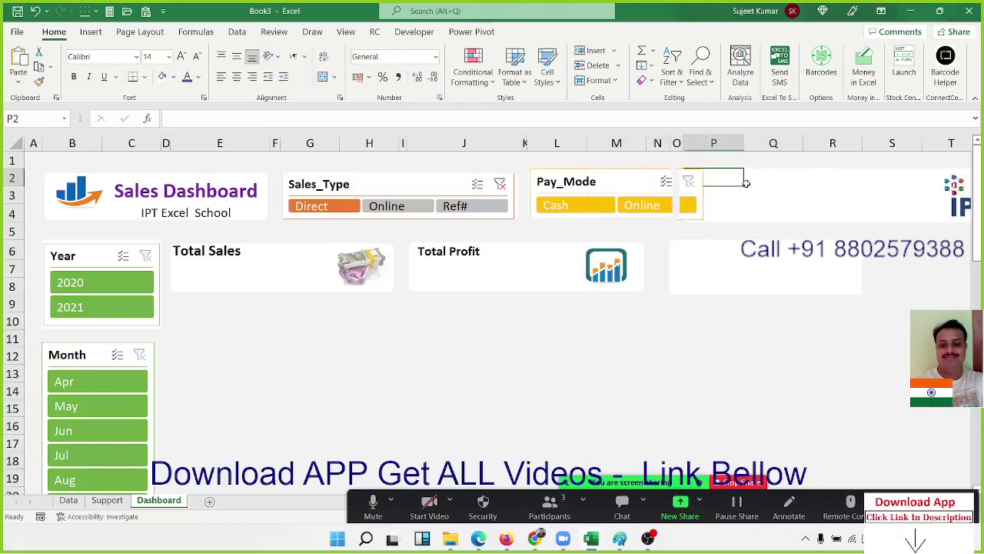
pyautogui.hotkey('shift', 'Right')
pyautogui.hotkey('shift', 'Right')
pyautogui.hotkey('shift', 'Down')
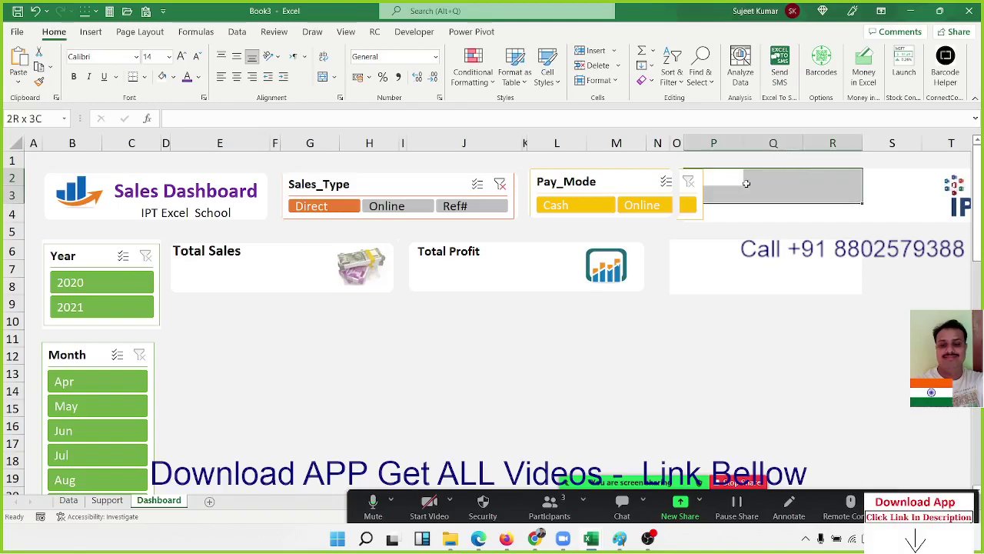
pyautogui.hotkey('shift', 'Down')
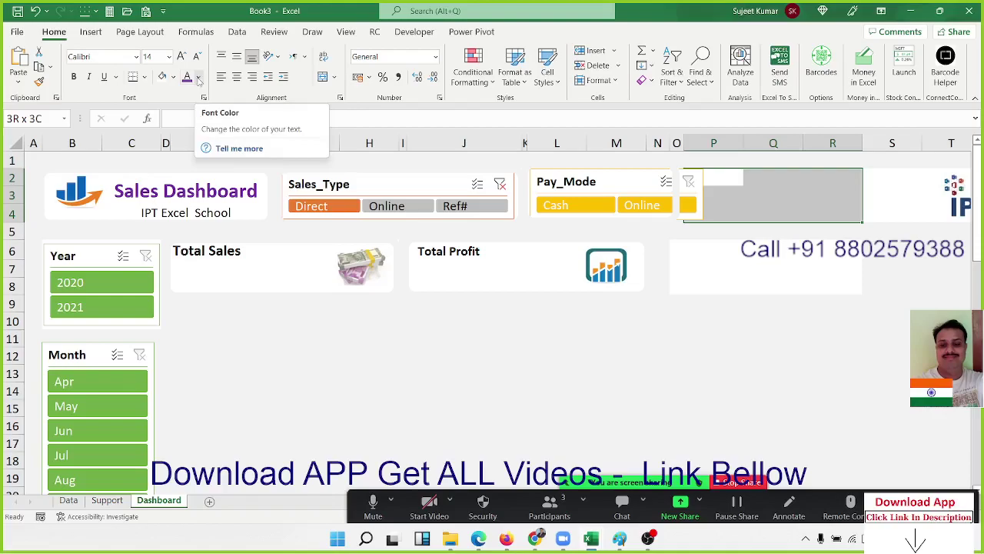
pyautogui.click(173, 77)
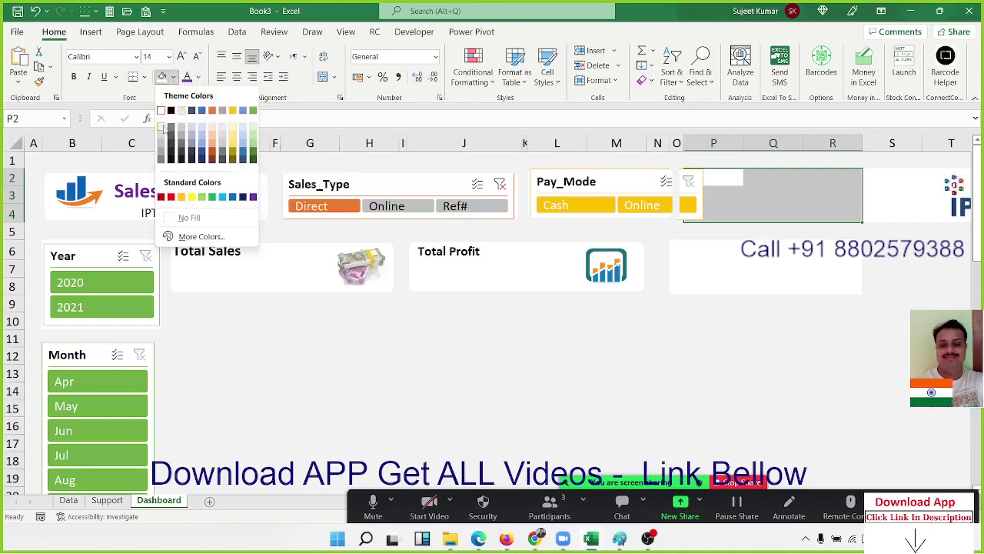
pyautogui.click(163, 129)
pyautogui.click(778, 374)
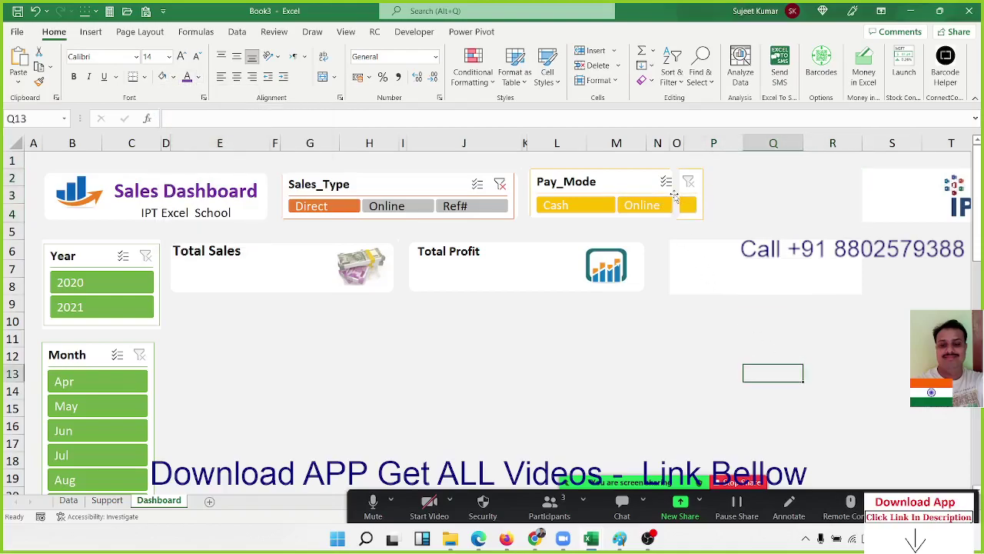
# - Widen the backdrop rectangle behind the Pay_Mode slicer to the right
pyautogui.click(674, 195)
pyautogui.moveTo(678, 193); pyautogui.dragTo(706, 195)
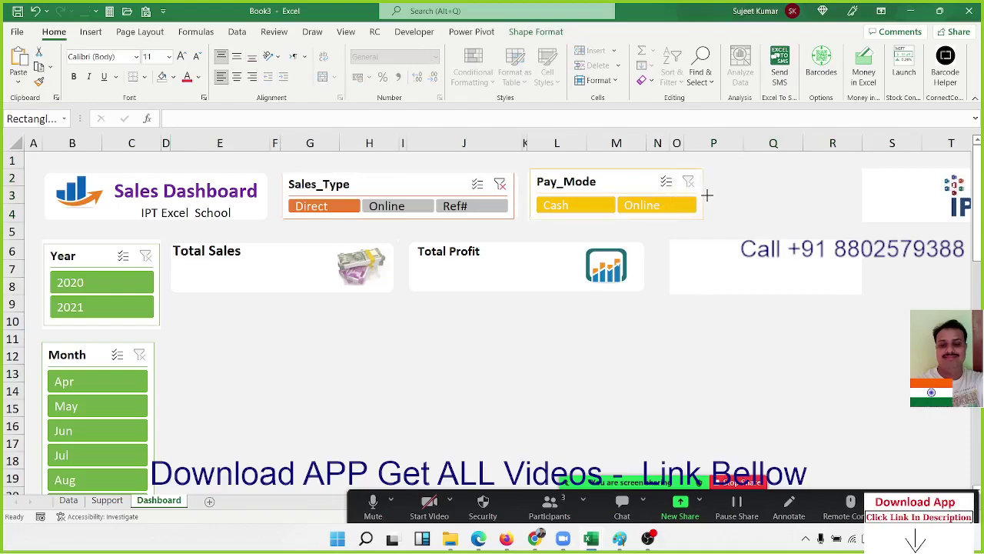
pyautogui.click(729, 197)
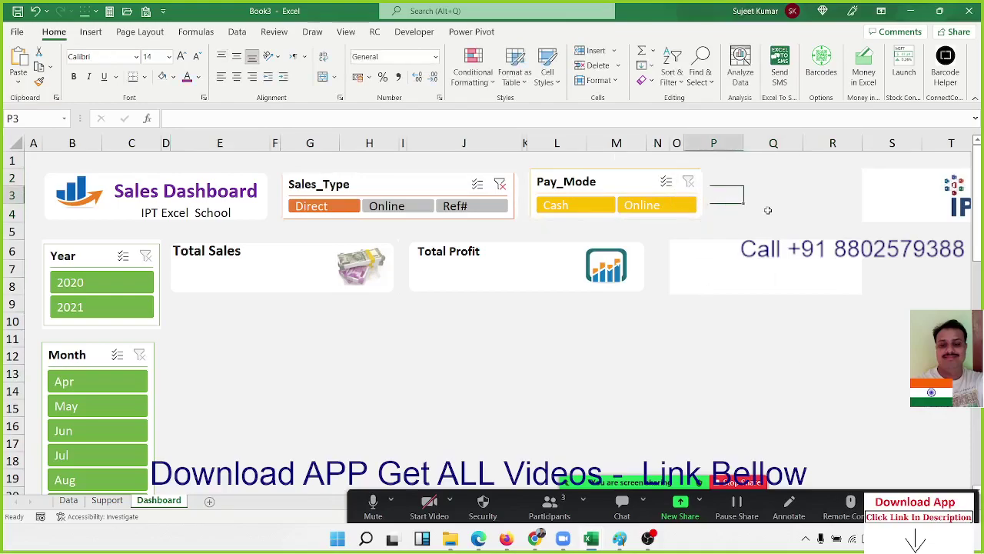
pyautogui.click(813, 192)
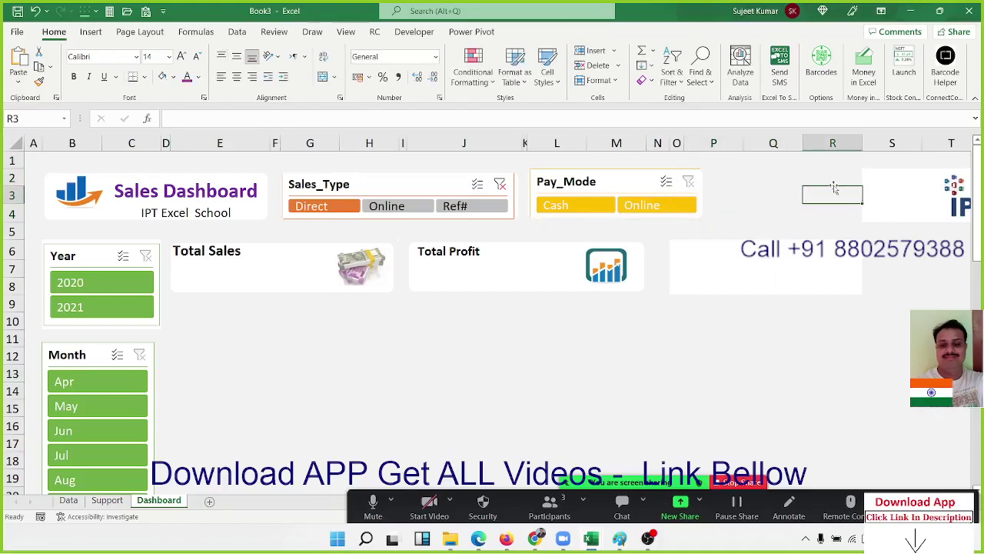
pyautogui.click(880, 198)
pyautogui.click(716, 250)
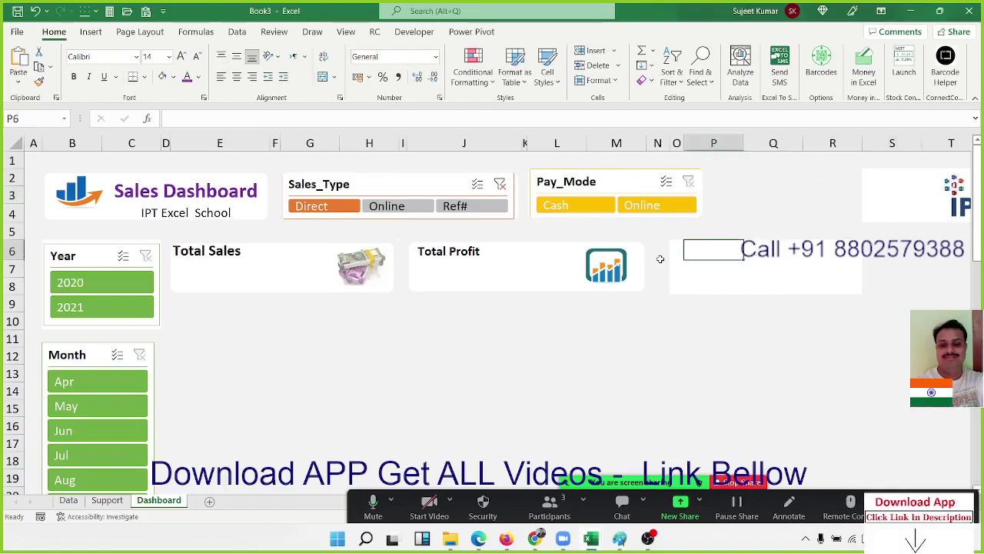
# - Resize the third KPI card from its right and left edges to match the others
pyautogui.click(650, 264)
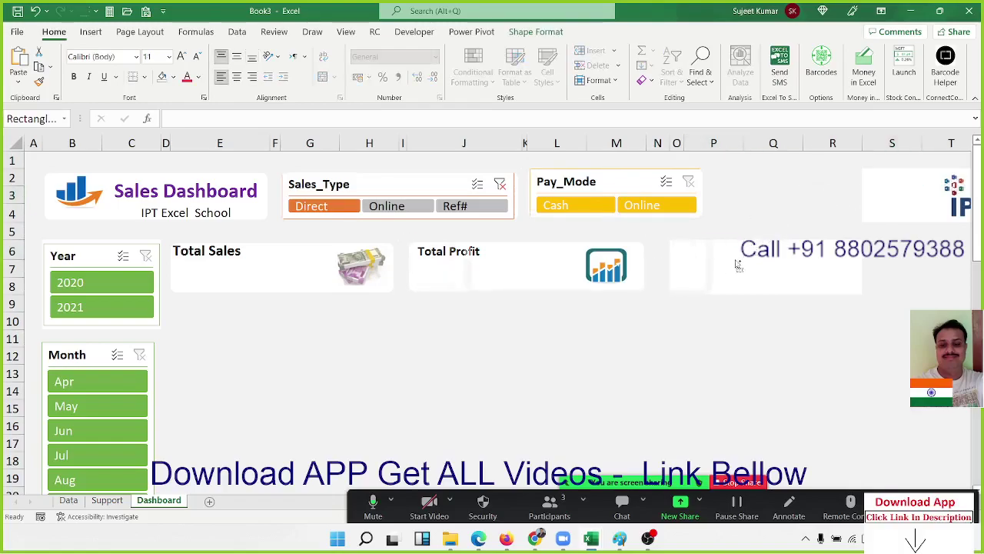
pyautogui.click(904, 266)
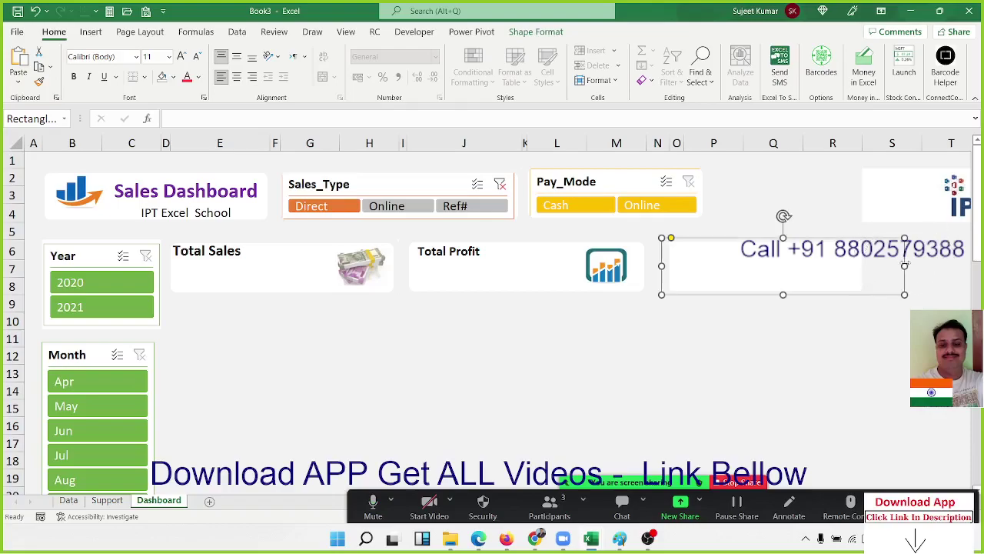
pyautogui.moveTo(904, 266)
pyautogui.mouseDown()
pyautogui.moveTo(869, 261)
pyautogui.moveTo(799, 322)
pyautogui.mouseUp()
pyautogui.click(795, 323)
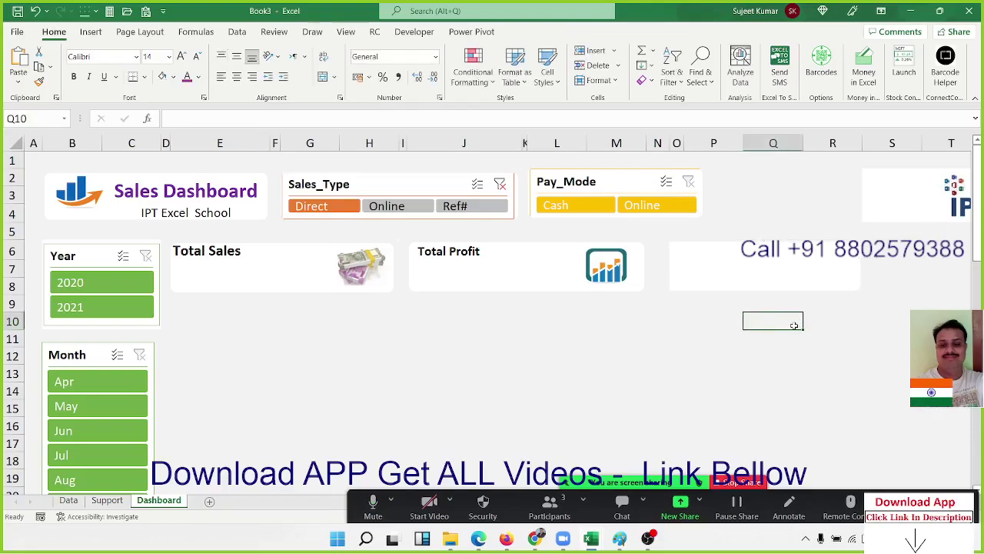
pyautogui.click(700, 265)
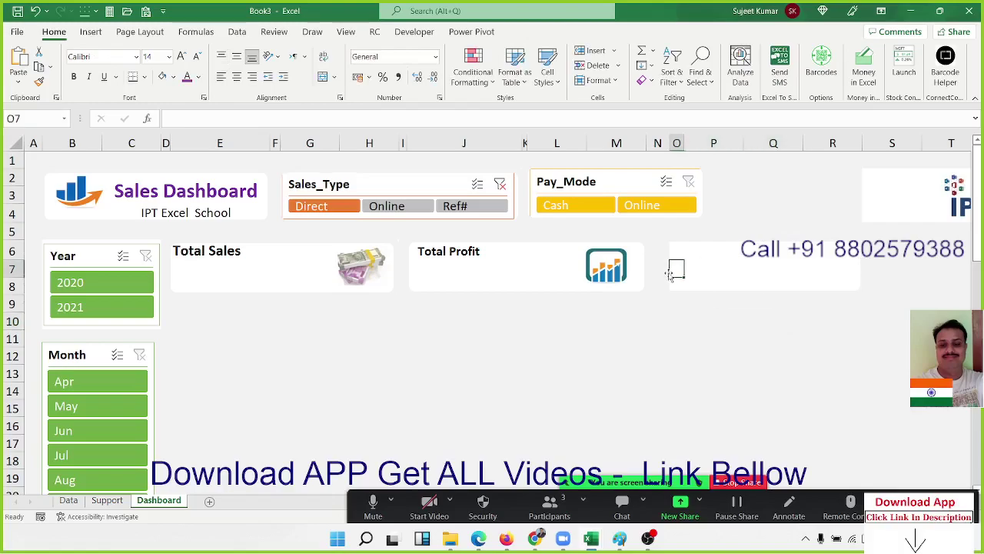
pyautogui.click(666, 269)
pyautogui.moveTo(661, 266); pyautogui.dragTo(666, 262)
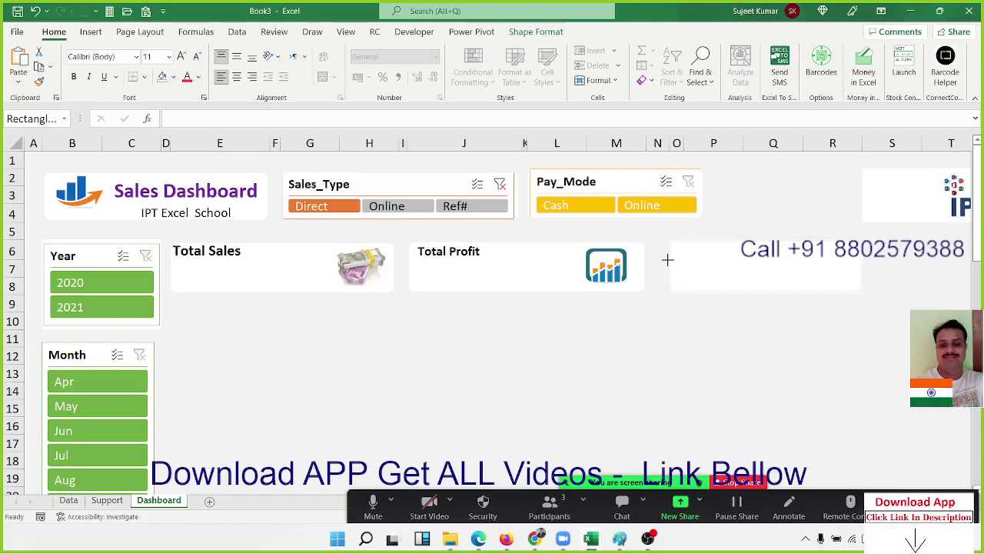
# - Merge and centre O6:R6 and enter the heading 'Profit %'
pyautogui.click(693, 314)
pyautogui.click(697, 271)
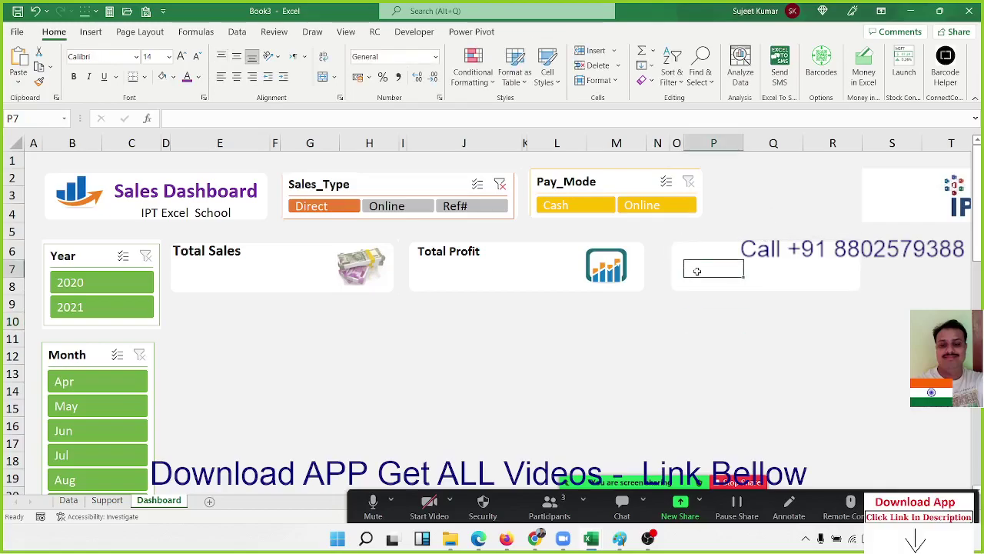
pyautogui.press('Up')
pyautogui.press('Left')
pyautogui.hotkey('shift', 'Right')
pyautogui.hotkey('shift', 'Right')
pyautogui.hotkey('shift', 'Right')
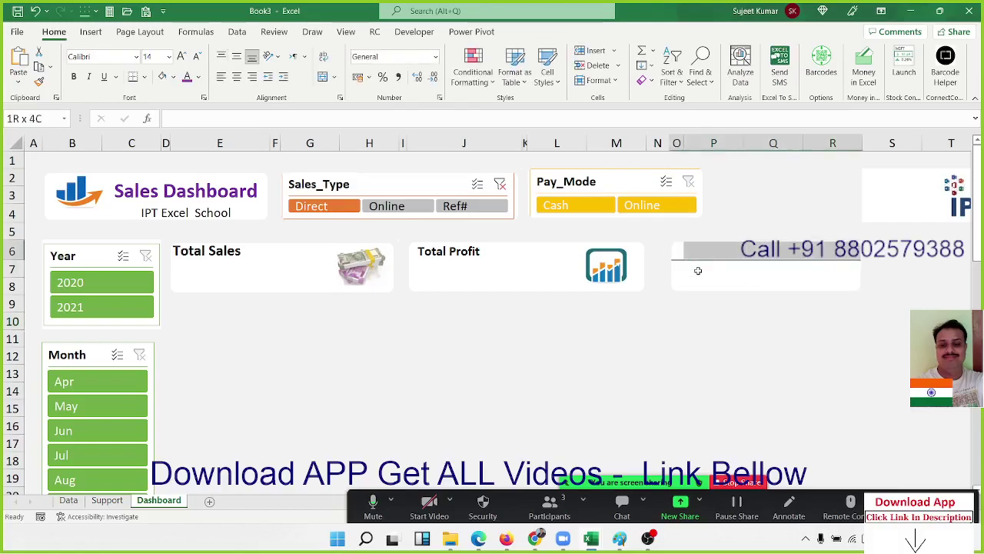
pyautogui.click(323, 77)
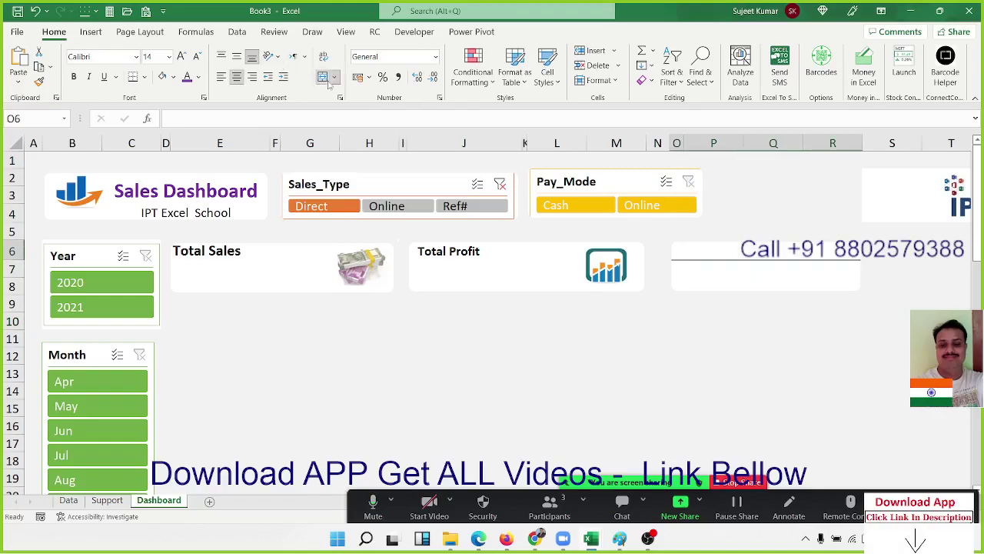
pyautogui.write('Total')
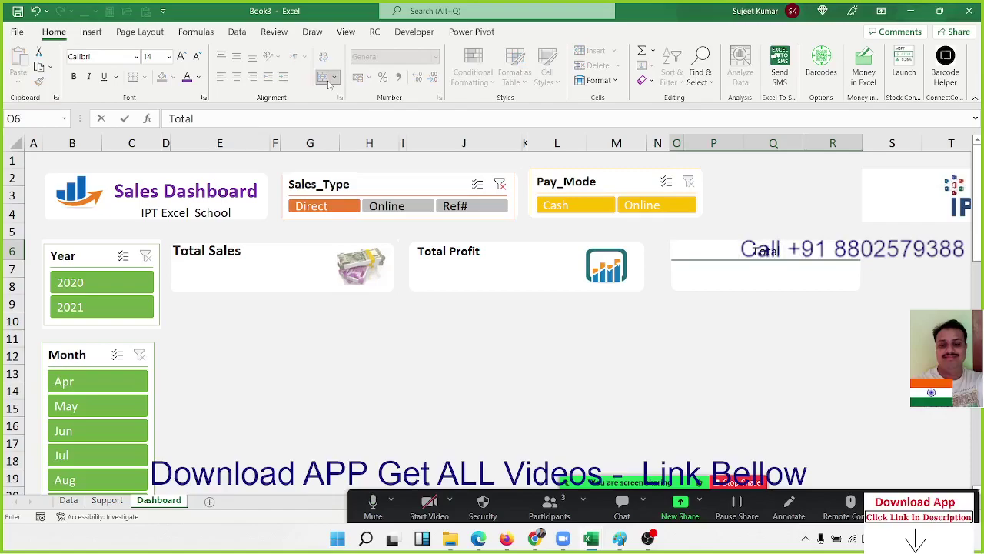
pyautogui.press('BackSpace')
pyautogui.press('BackSpace')
pyautogui.press('BackSpace')
pyautogui.press('BackSpace')
pyautogui.write('rofit')
pyautogui.write(' %')
pyautogui.press('Return')
# - Merge O7:Q8 into one cell for the card's value
pyautogui.press('Right')
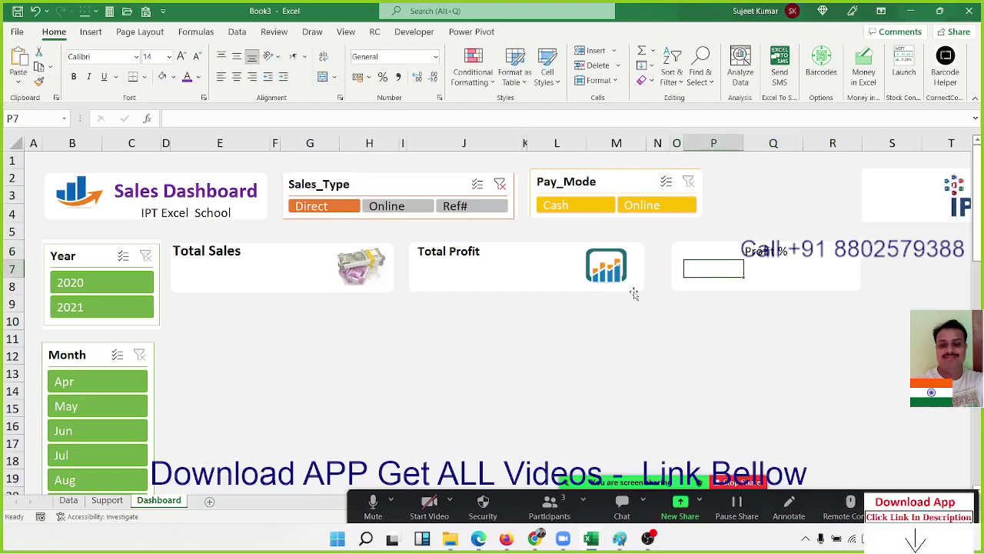
pyautogui.press('Left')
pyautogui.hotkey('shift', 'Right')
pyautogui.hotkey('shift', 'Right')
pyautogui.hotkey('shift', 'Down')
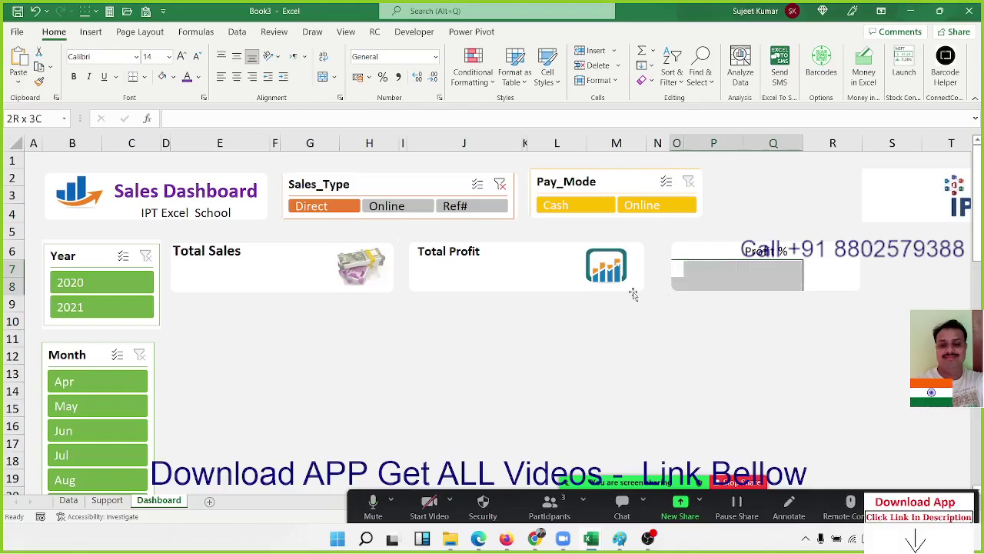
pyautogui.click(322, 78)
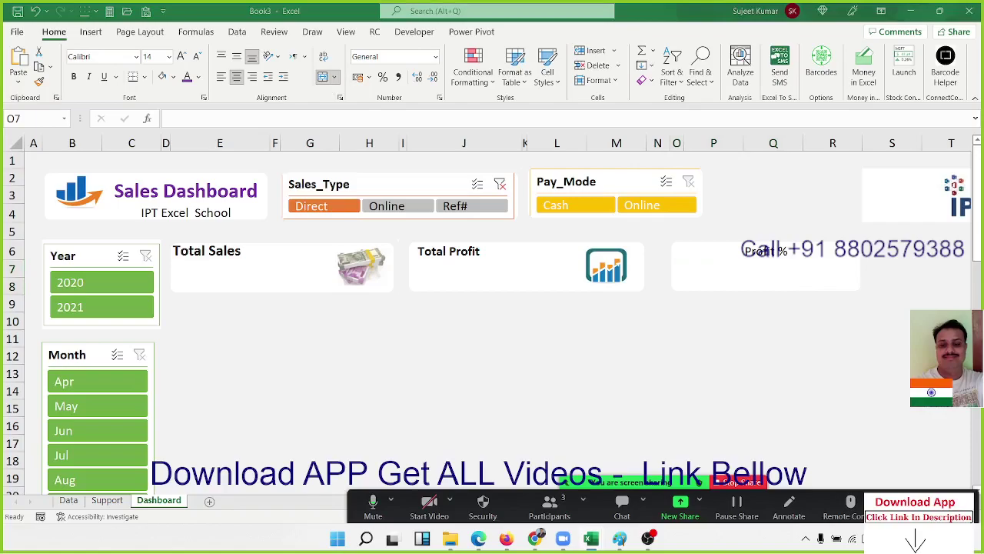
# - Paste the rupee-hand picture at R7, nudge it into place, then go to the Support sheet
pyautogui.click(833, 264)
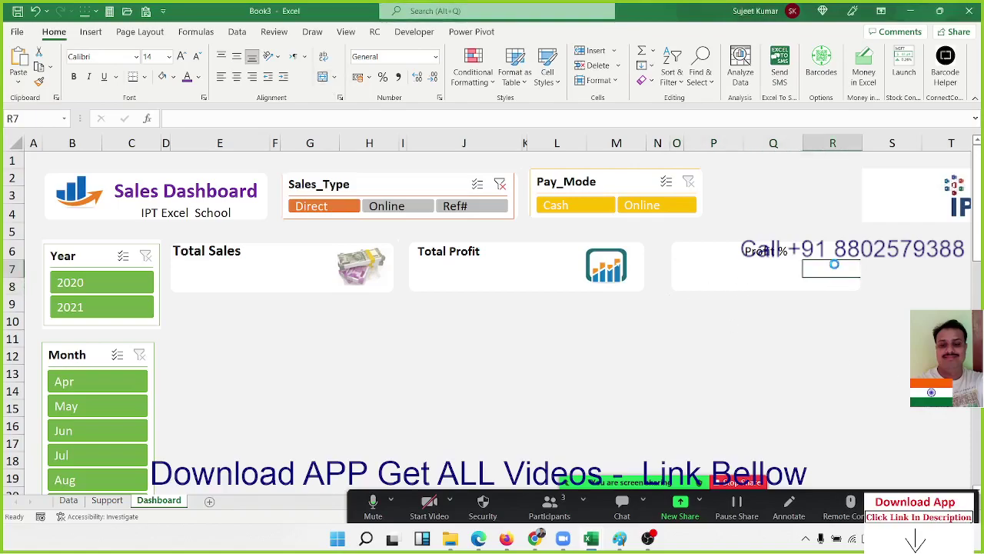
pyautogui.hotkey('ctrl', 'v')
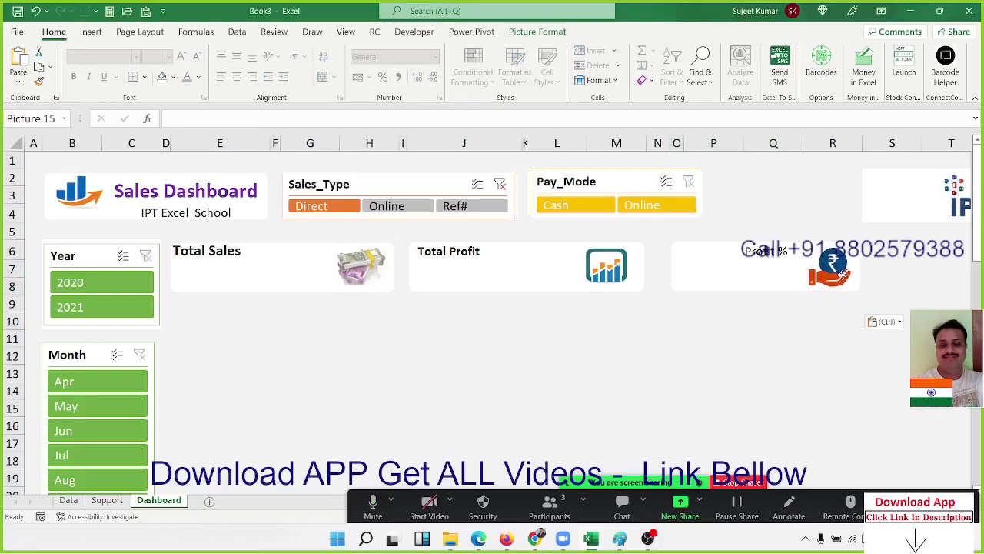
pyautogui.moveTo(844, 274); pyautogui.dragTo(846, 275)
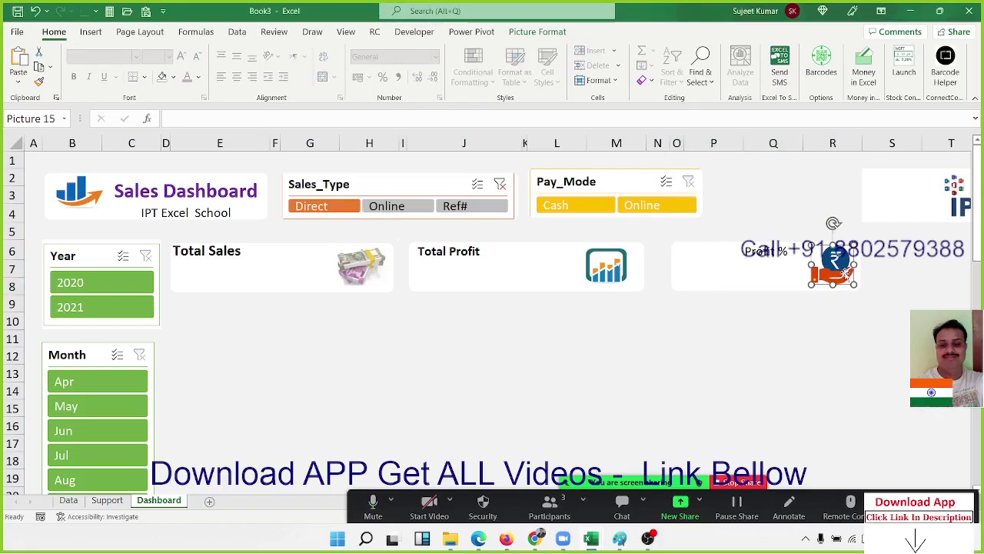
pyautogui.click(106, 500)
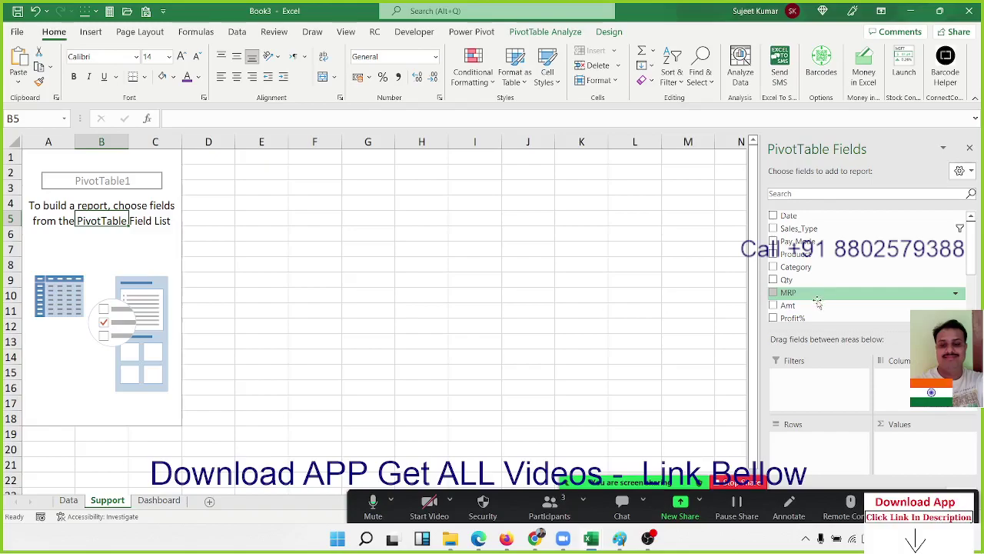
# - Build the Support pivot with Sum of Amt, Sum of Profit and Sum of Profit% as values
pyautogui.moveTo(818, 295); pyautogui.dragTo(818, 437)
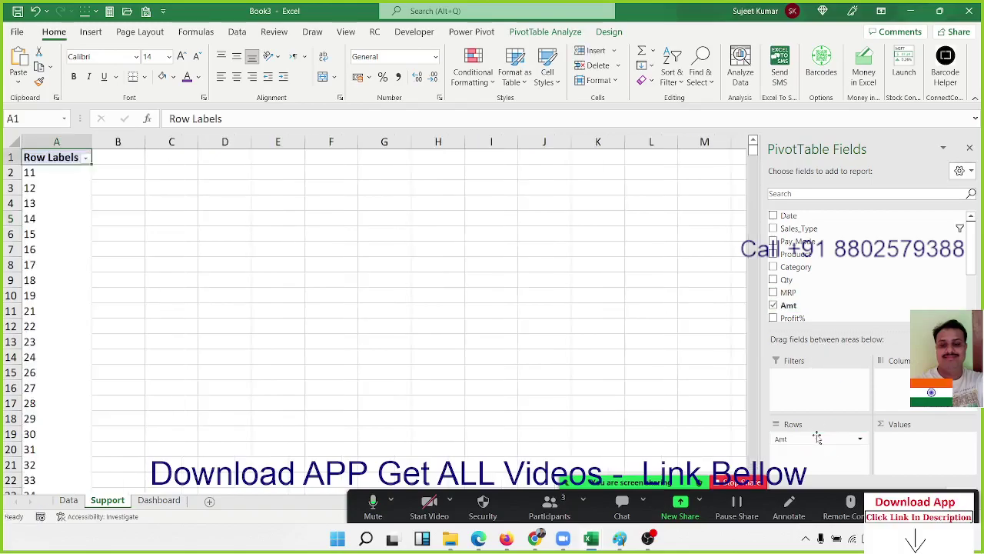
pyautogui.scroll(-3, 812, 311)
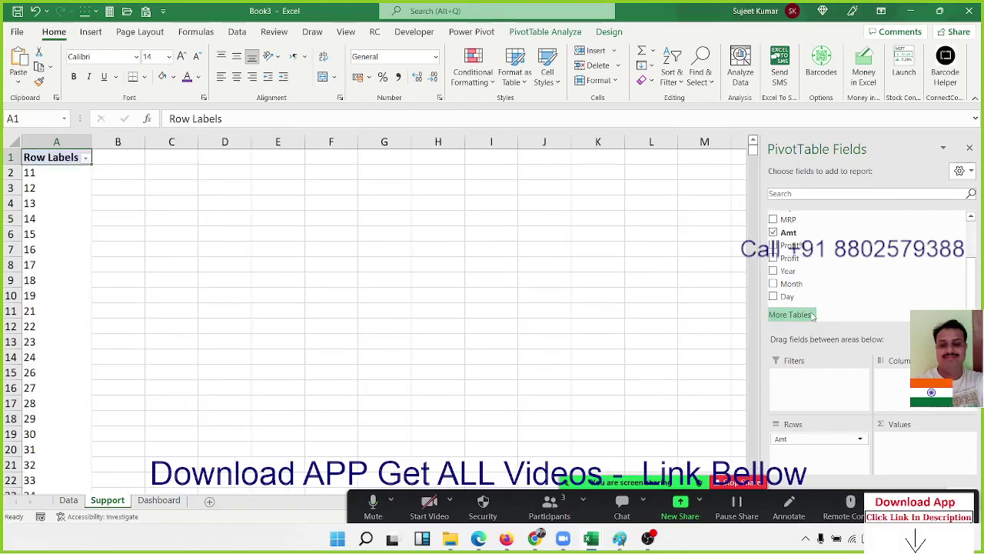
pyautogui.moveTo(807, 261); pyautogui.dragTo(811, 451)
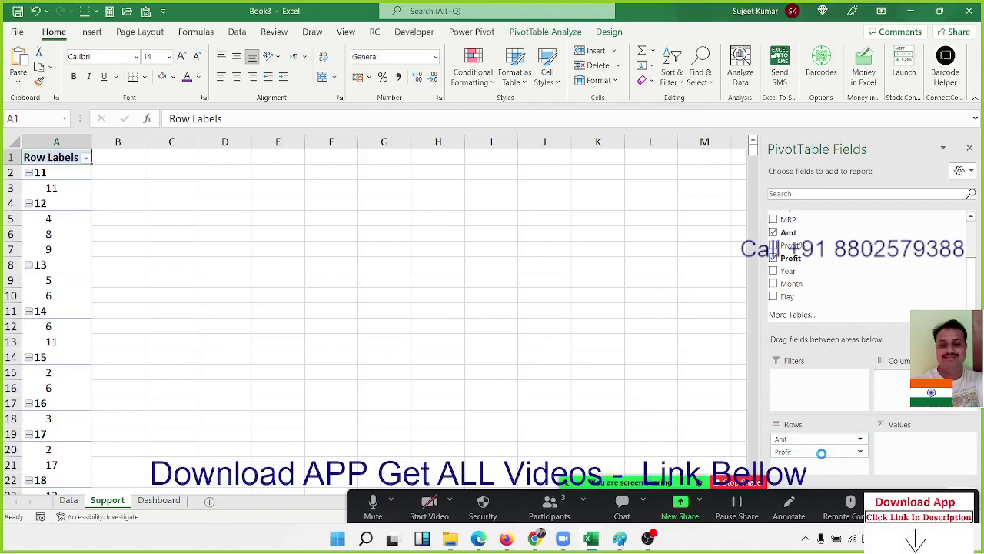
pyautogui.moveTo(823, 438)
pyautogui.mouseDown()
pyautogui.moveTo(892, 376)
pyautogui.moveTo(921, 443)
pyautogui.moveTo(897, 460)
pyautogui.mouseUp()
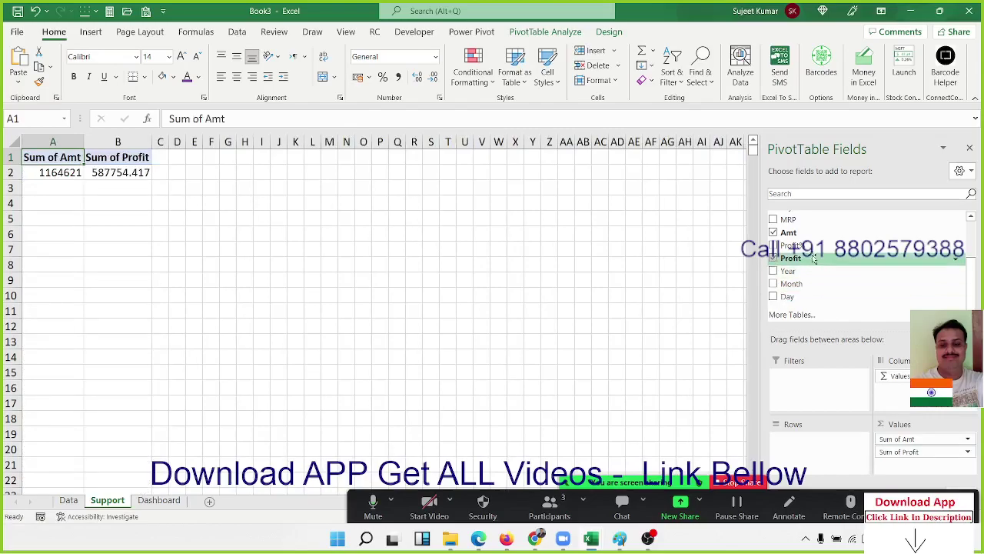
pyautogui.moveTo(809, 246); pyautogui.dragTo(915, 460)
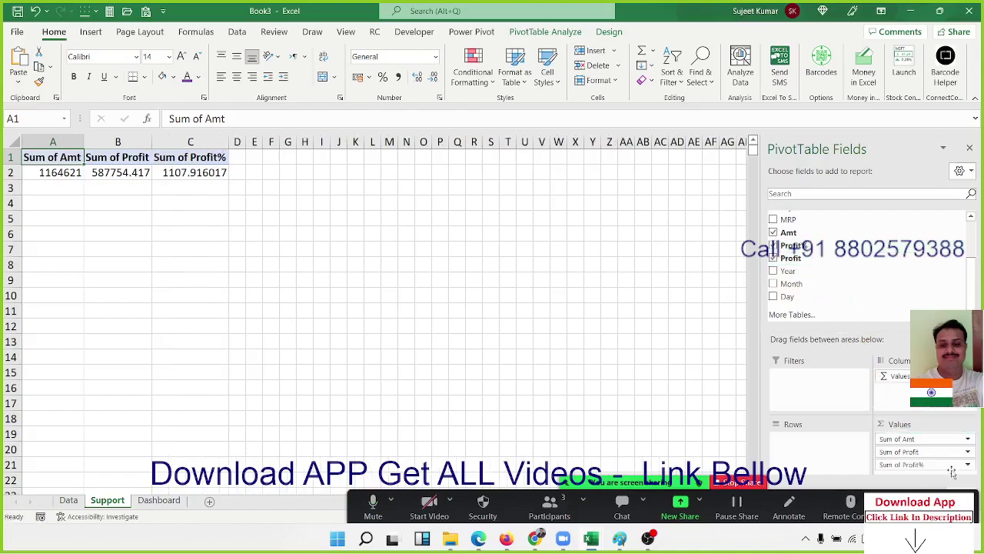
# - Remove Sum of Profit% from the pivot values and return to the Dashboard sheet
pyautogui.click(955, 466)
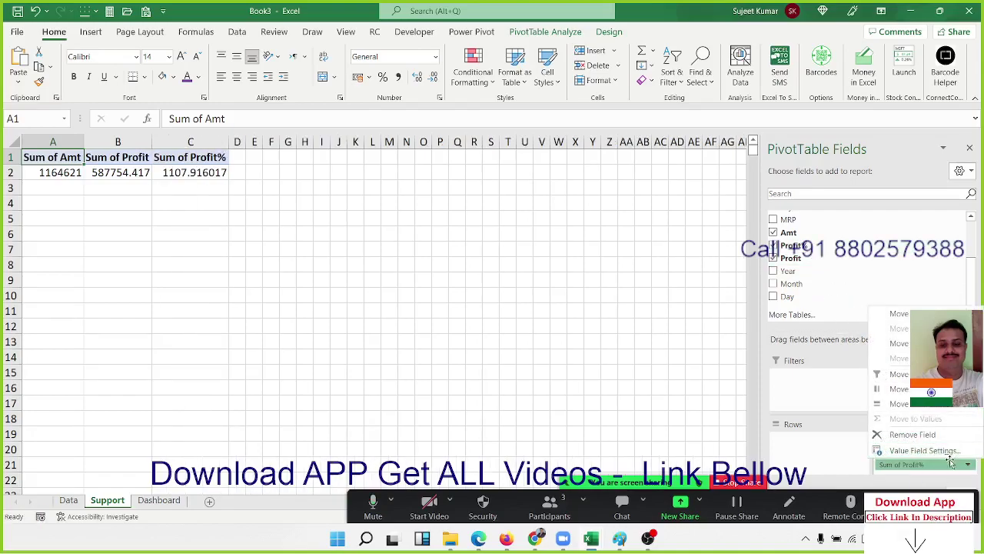
pyautogui.click(950, 465)
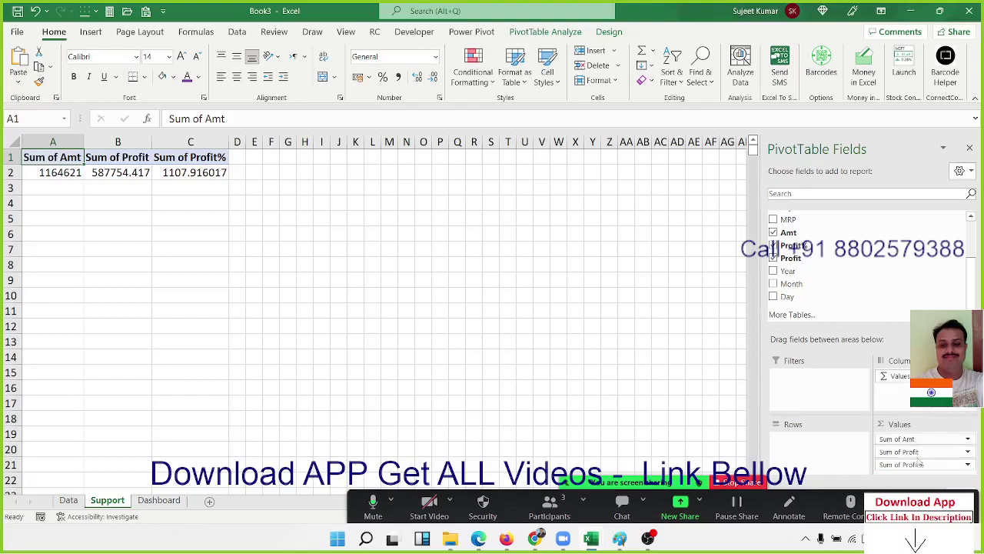
pyautogui.click(968, 465)
pyautogui.click(968, 465)
pyautogui.click(968, 466)
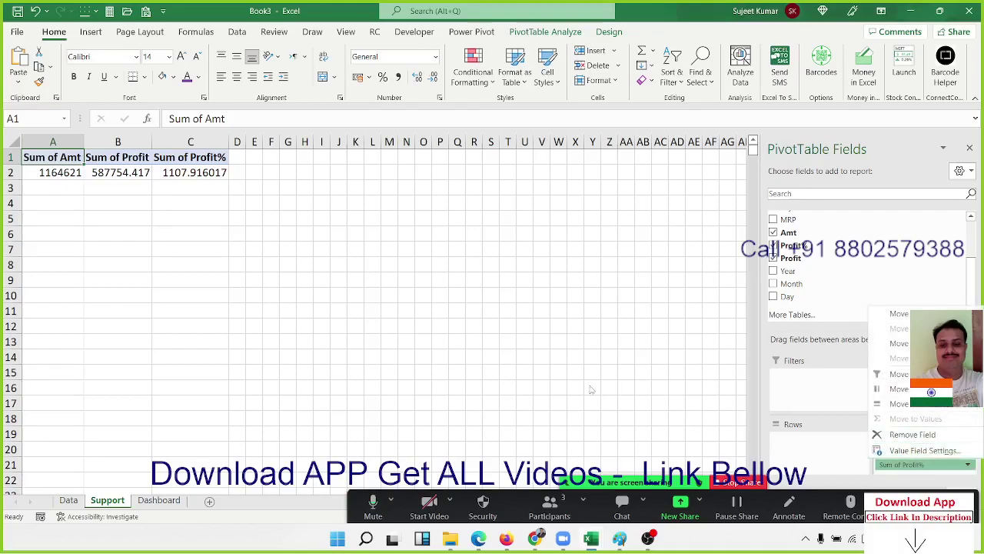
pyautogui.click(415, 311)
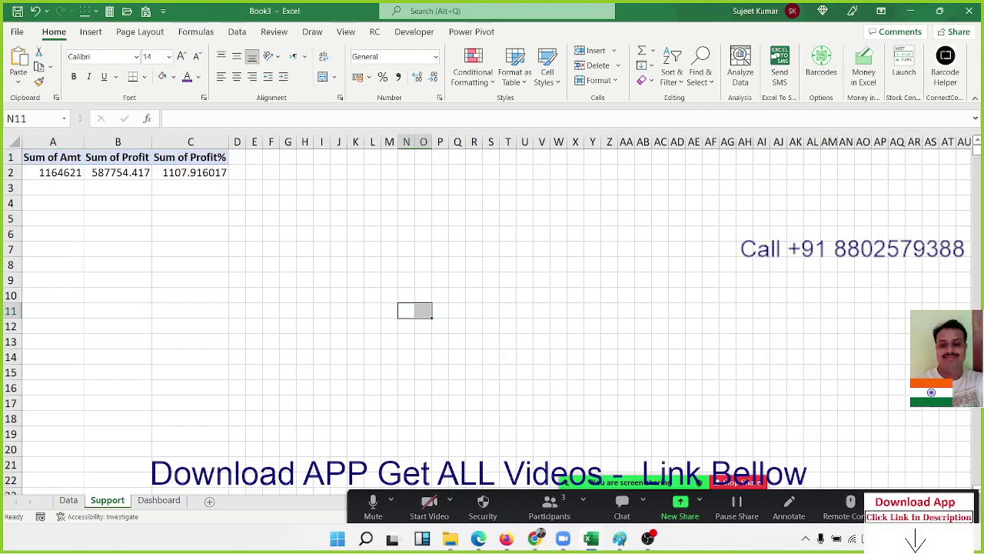
pyautogui.click(54, 175)
pyautogui.click(99, 174)
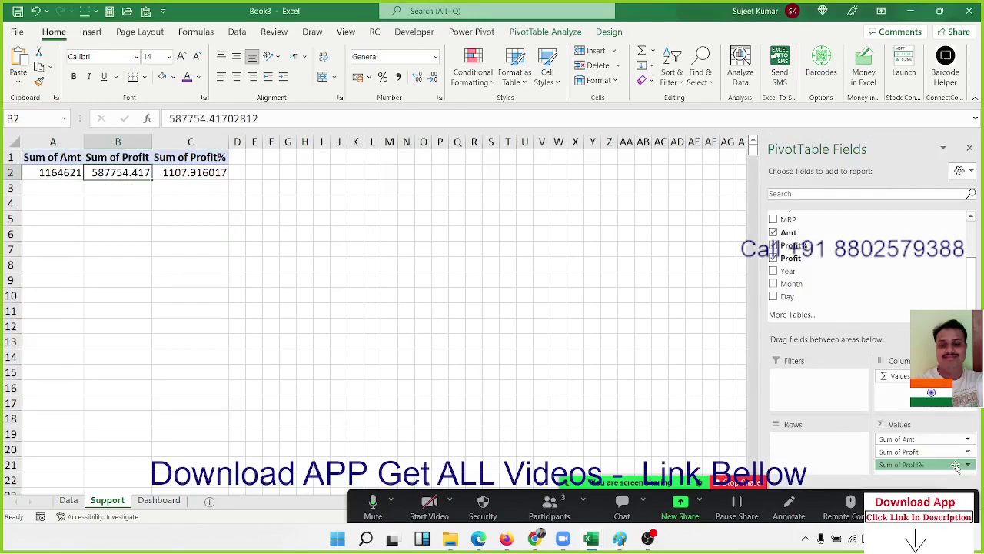
pyautogui.moveTo(921, 465); pyautogui.dragTo(746, 327)
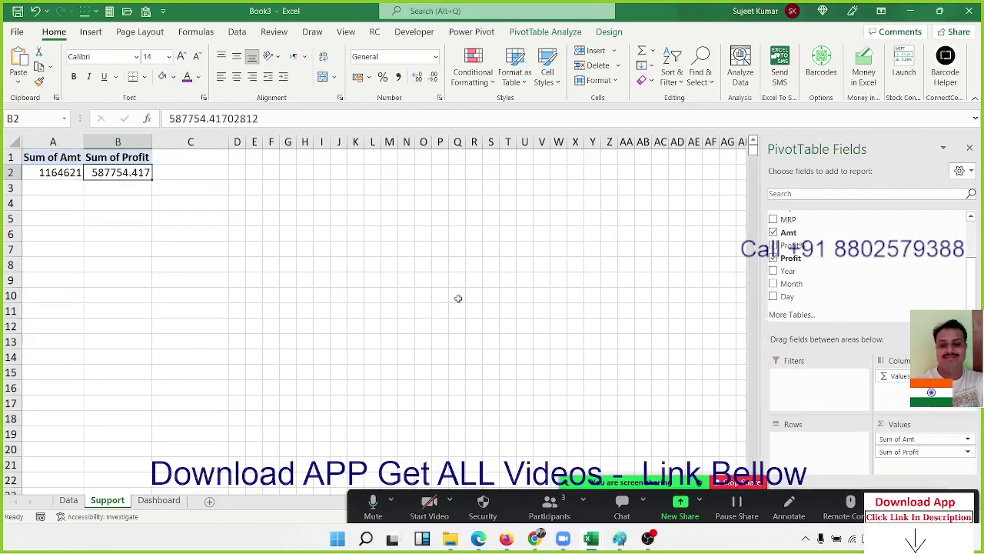
pyautogui.click(158, 501)
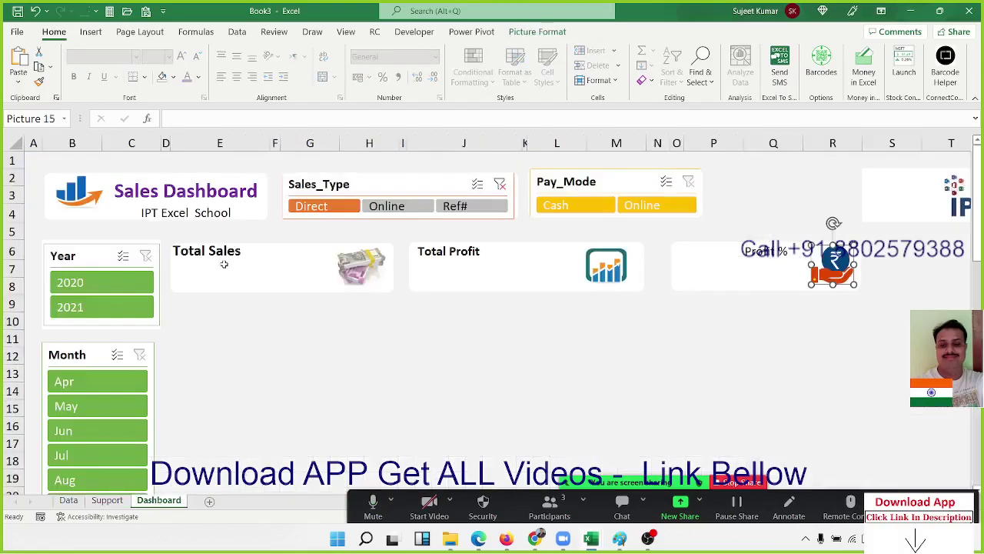
# - Link the Total Sales value cell to the Support pivot's Sum of Amt total
pyautogui.click(209, 274)
pyautogui.write('=')
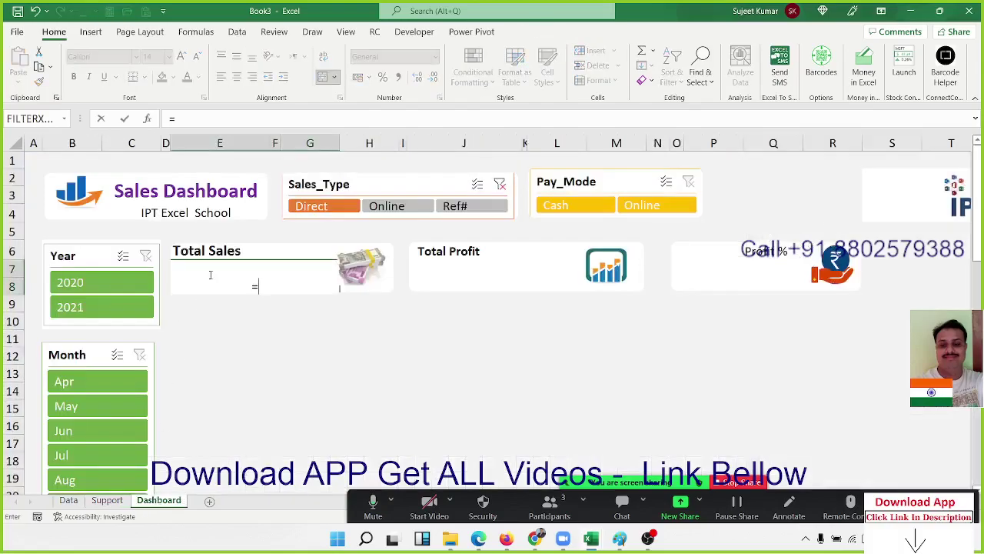
pyautogui.click(107, 501)
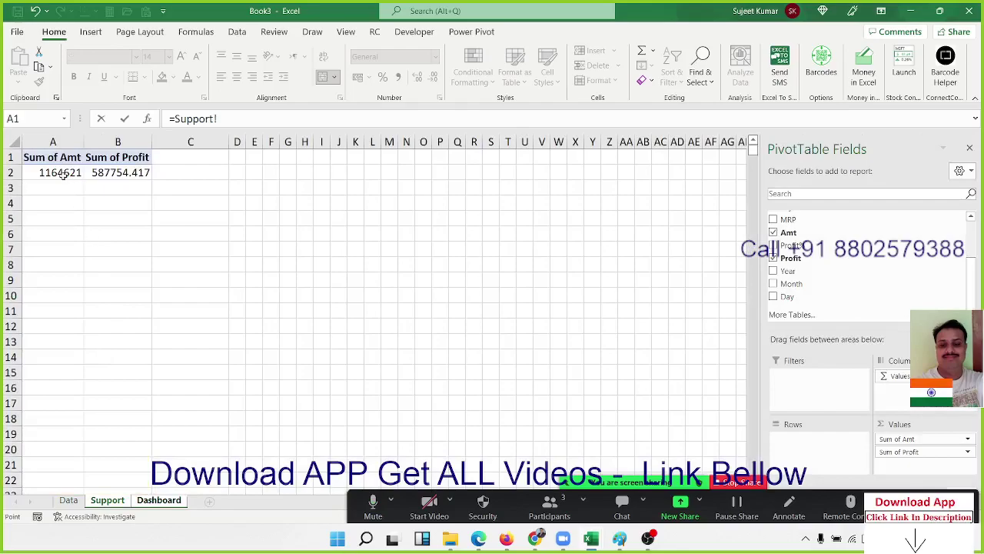
pyautogui.click(64, 175)
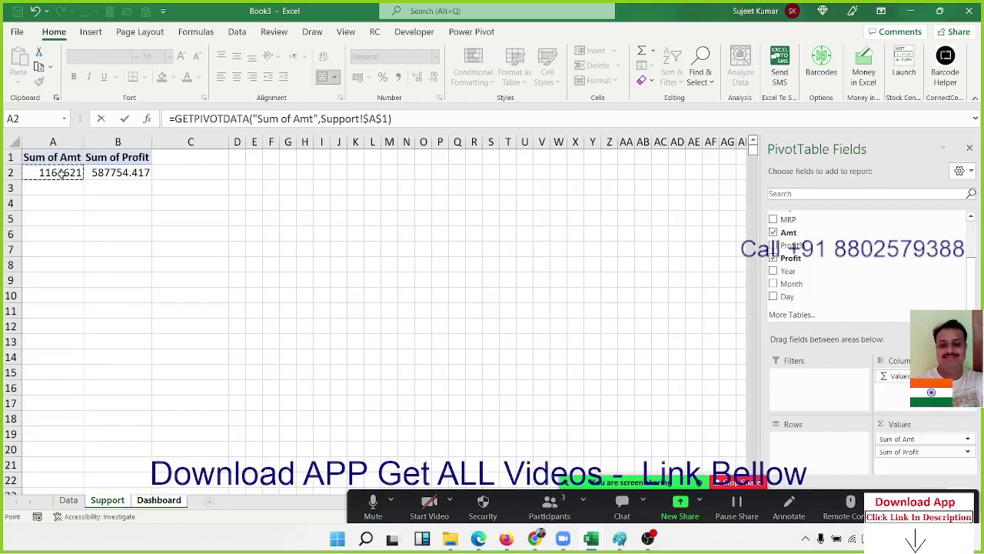
pyautogui.press('Return')
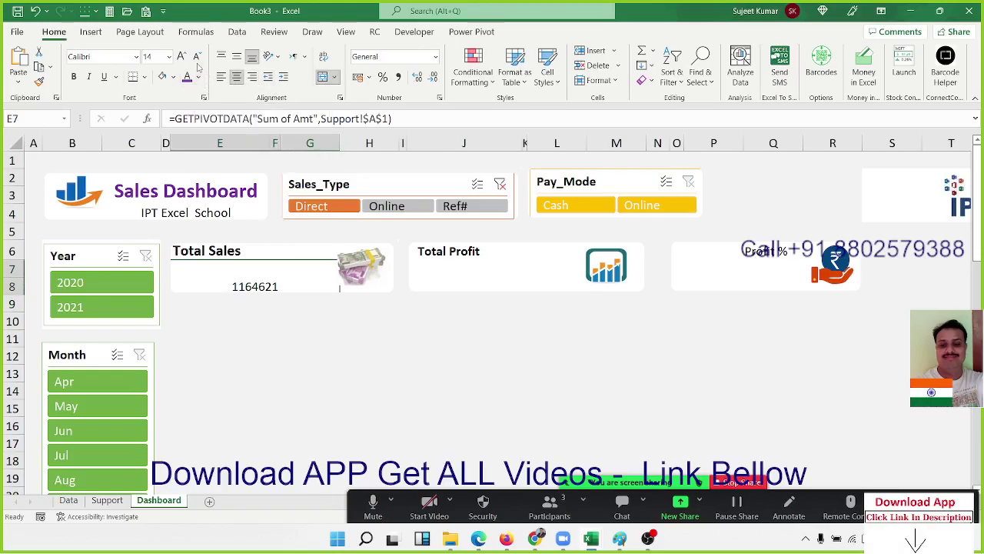
# - Make the Total Sales number larger and bold, in Accounting format, vertically centred
pyautogui.click(182, 57)
pyautogui.click(182, 57)
pyautogui.click(183, 57)
pyautogui.click(182, 57)
pyautogui.click(183, 56)
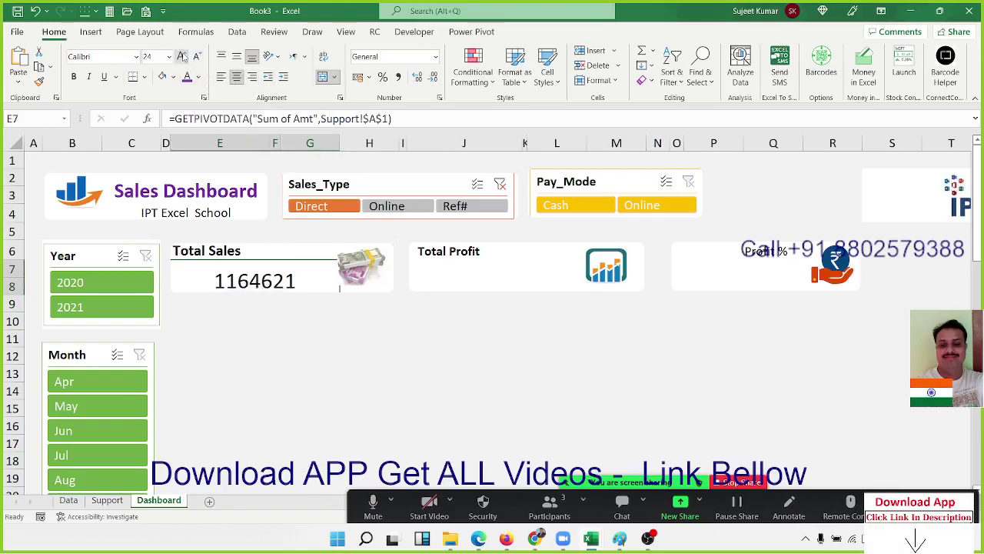
pyautogui.click(182, 57)
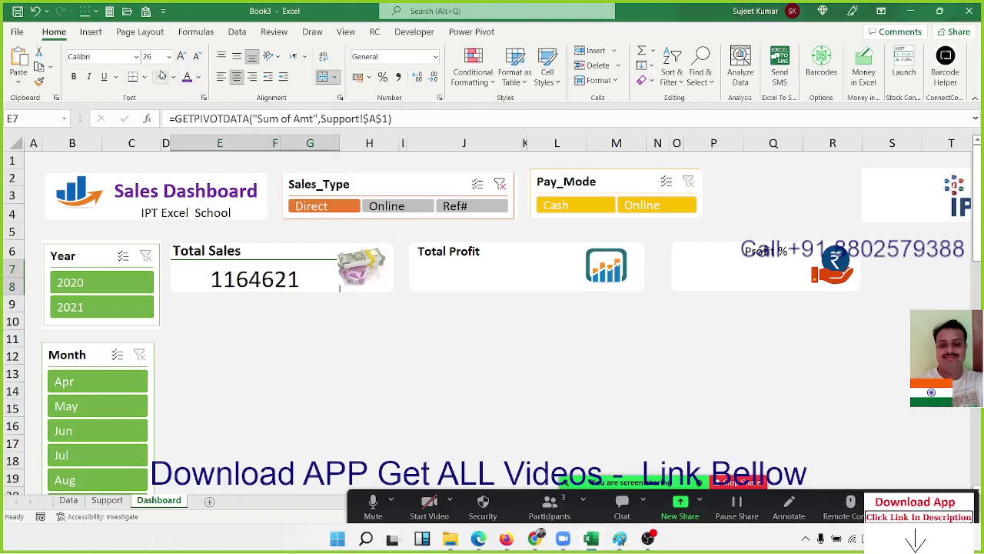
pyautogui.hotkey('ctrl', 'b')
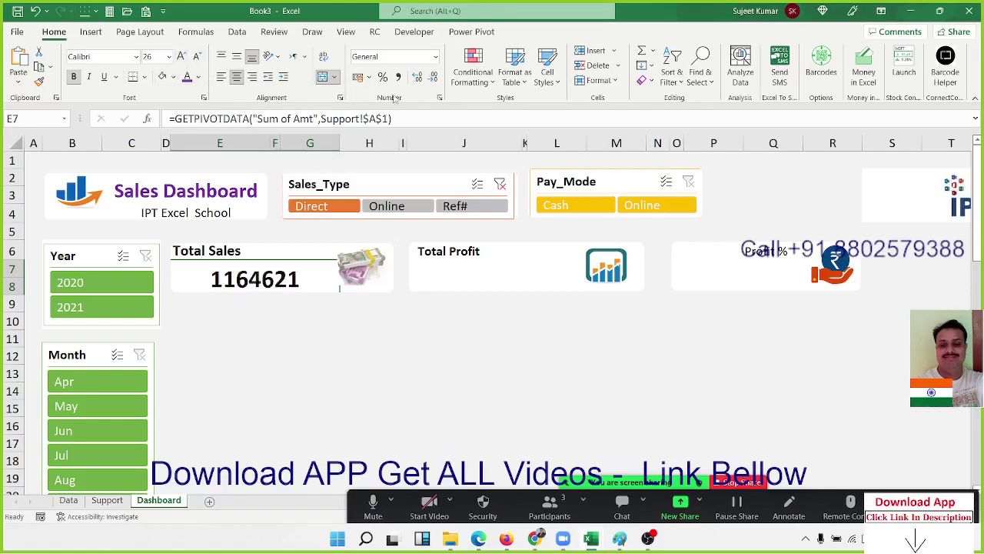
pyautogui.click(435, 57)
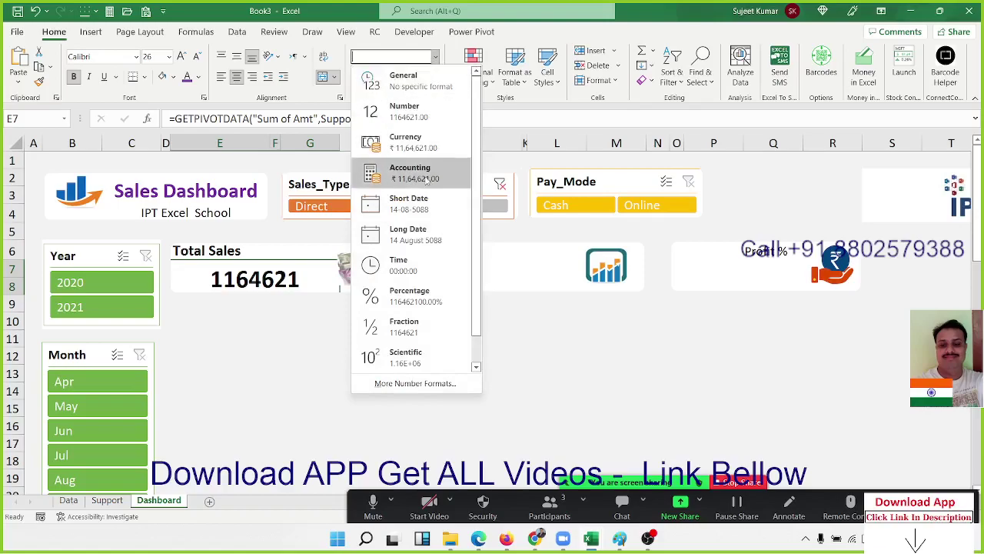
pyautogui.press('Escape')
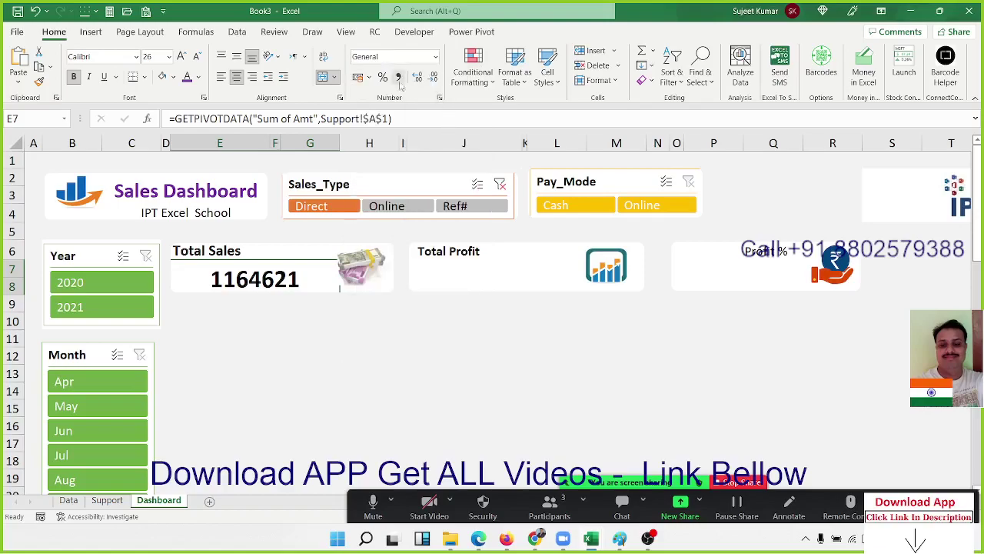
pyautogui.click(358, 78)
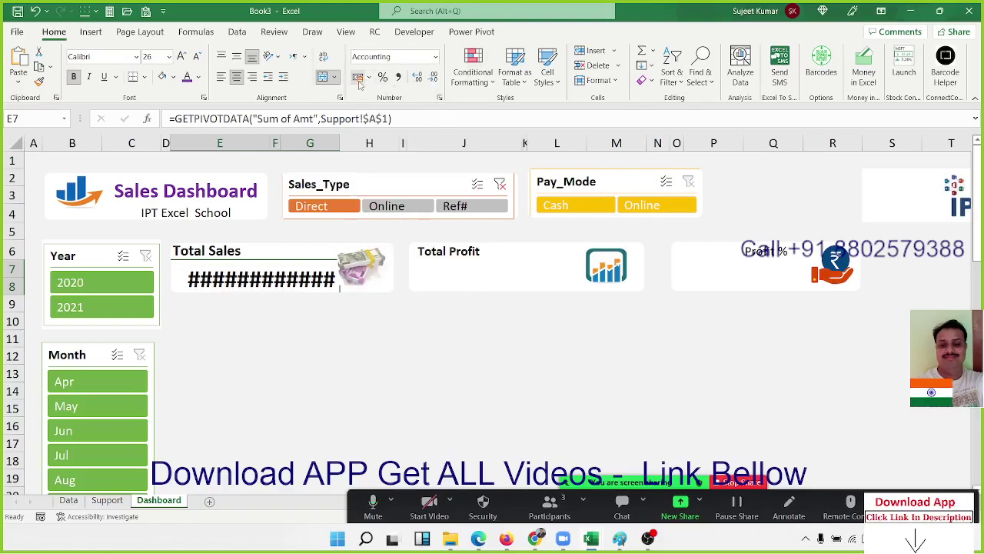
pyautogui.click(197, 57)
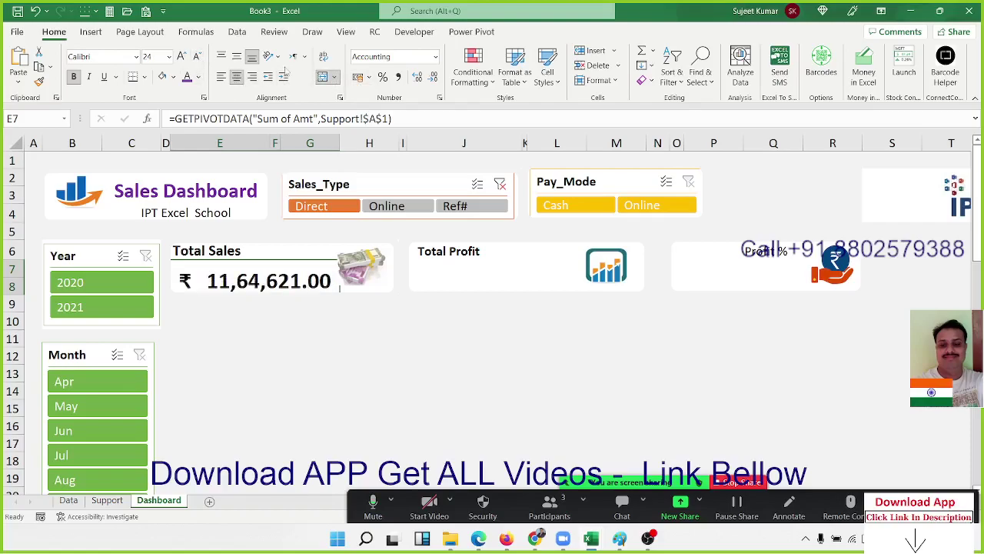
pyautogui.click(236, 56)
# - Set the Accounting symbol to ₹ so Total Sales shows ₹ 11,64,621.00
pyautogui.click(439, 98)
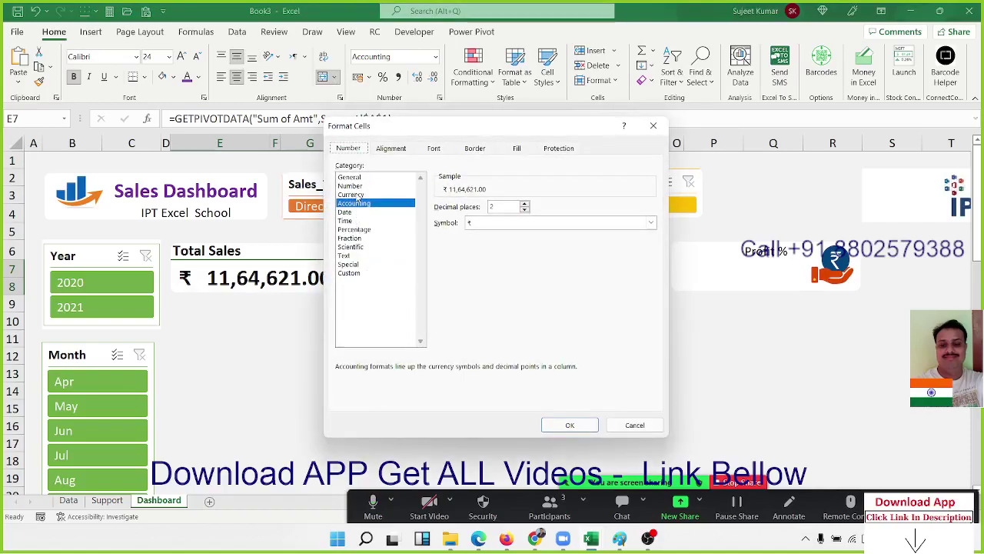
pyautogui.click(495, 223)
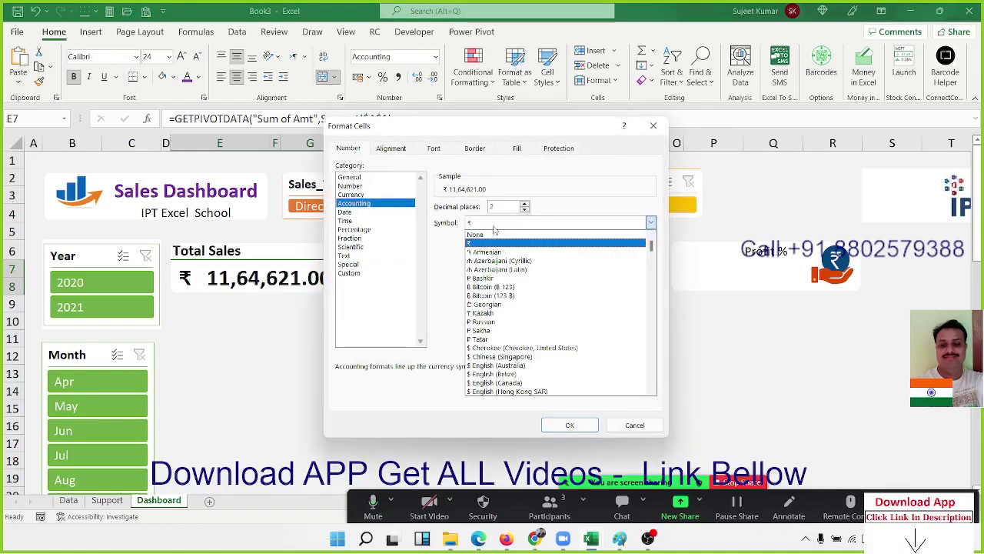
pyautogui.press('i')
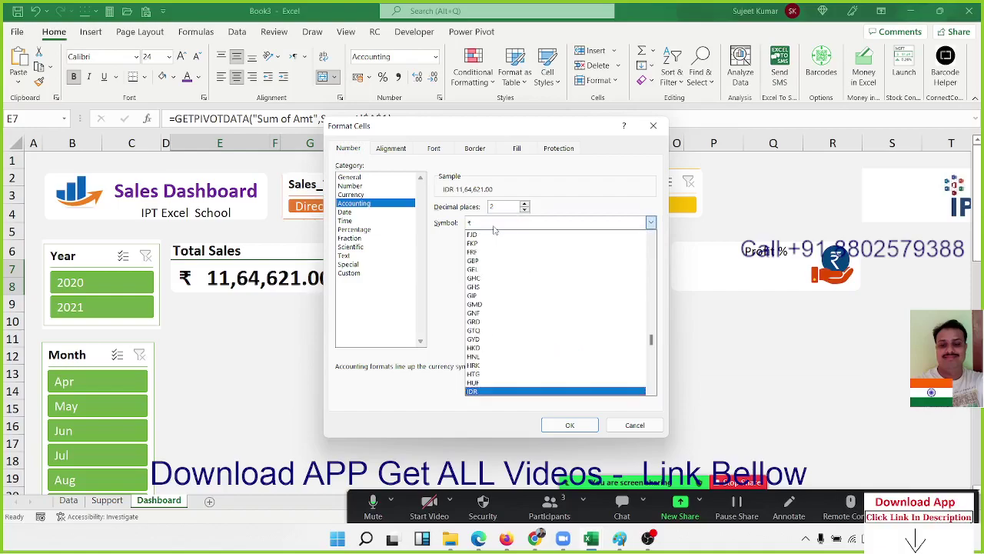
pyautogui.moveTo(654, 339); pyautogui.dragTo(655, 247)
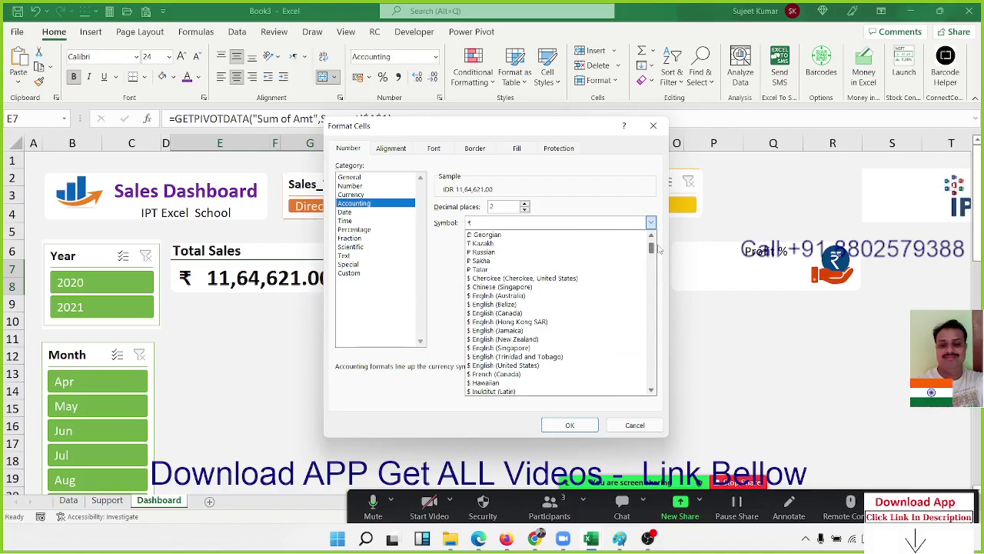
pyautogui.press('Escape')
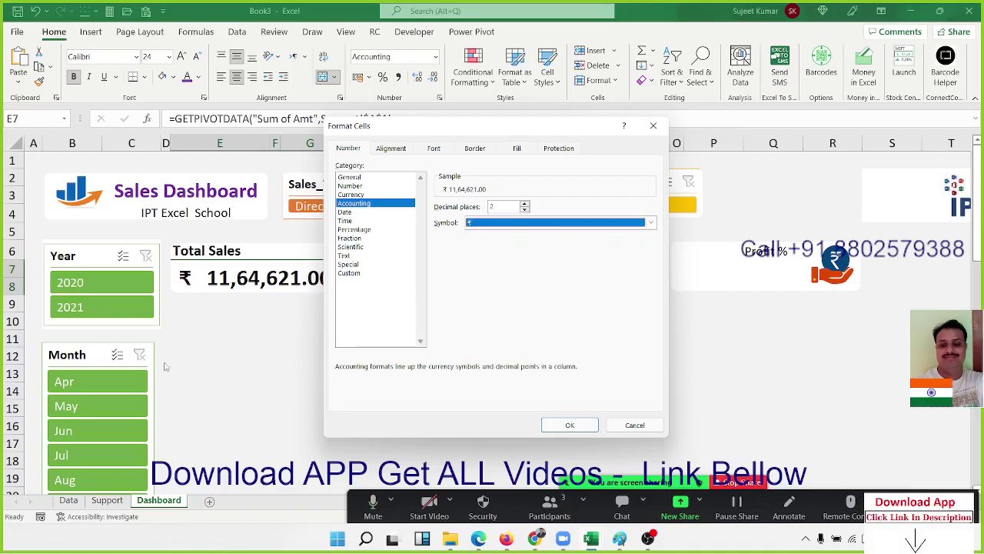
pyautogui.press('Return')
pyautogui.click(306, 336)
pyautogui.click(304, 286)
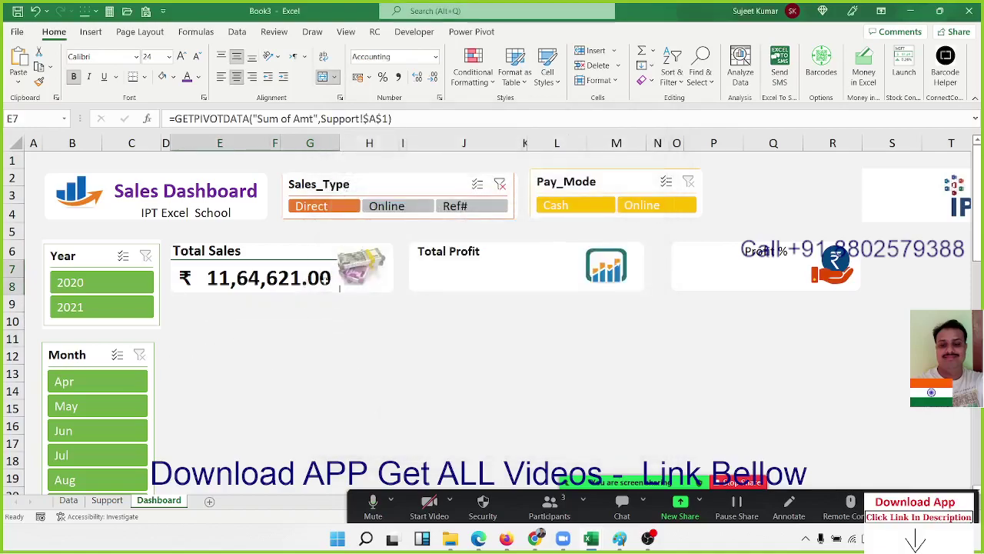
pyautogui.click(363, 286)
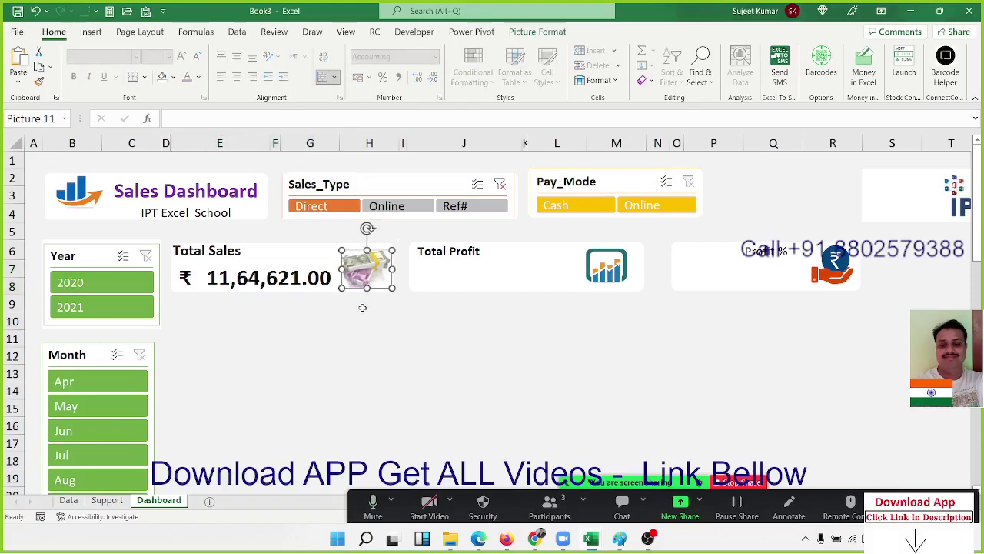
pyautogui.click(369, 303)
pyautogui.click(279, 296)
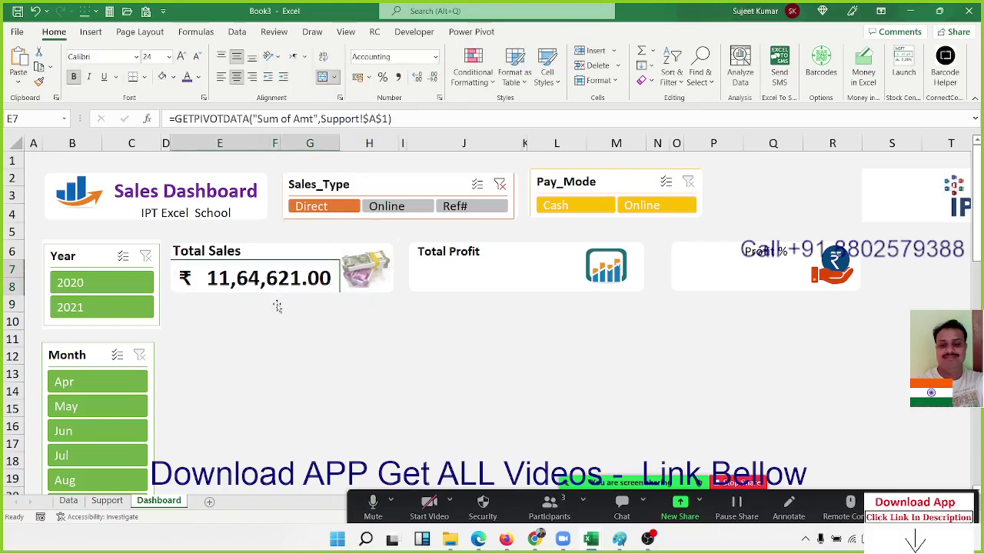
# - Link the Total Profit value cell to the Support pivot's Sum of Profit total
pyautogui.click(430, 276)
pyautogui.write('=')
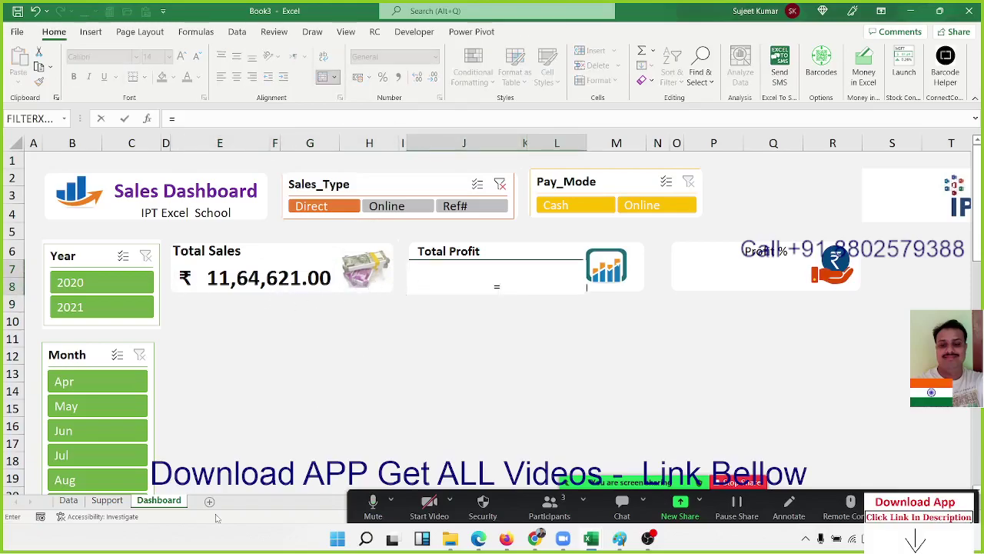
pyautogui.click(112, 501)
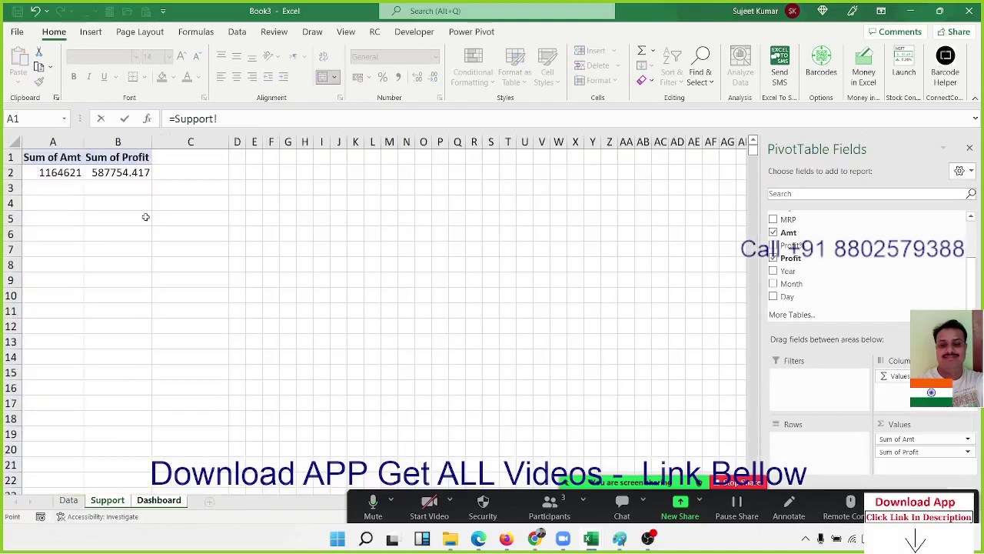
pyautogui.click(131, 173)
pyautogui.press('Return')
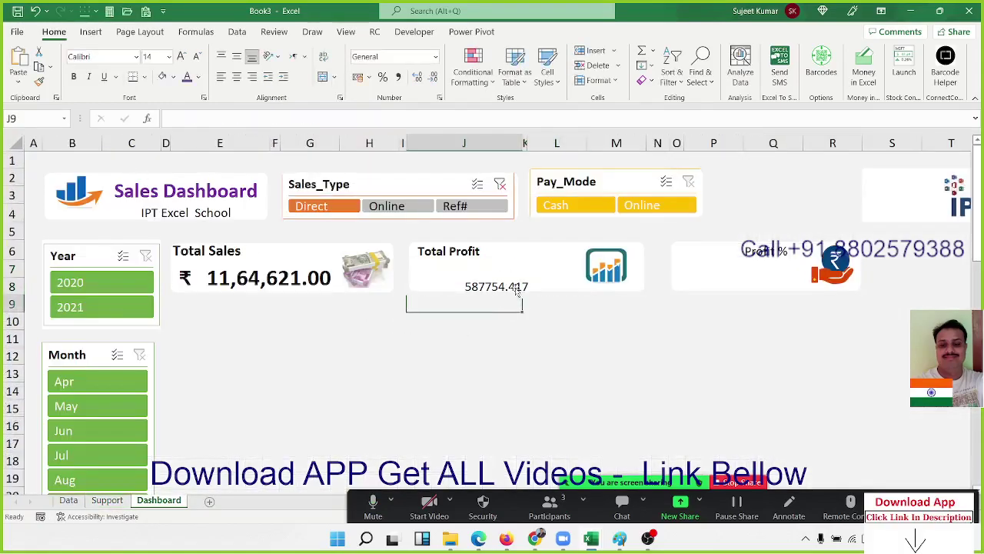
# - Give Total Profit a rupee Accounting format and centre it vertically
pyautogui.click(513, 283)
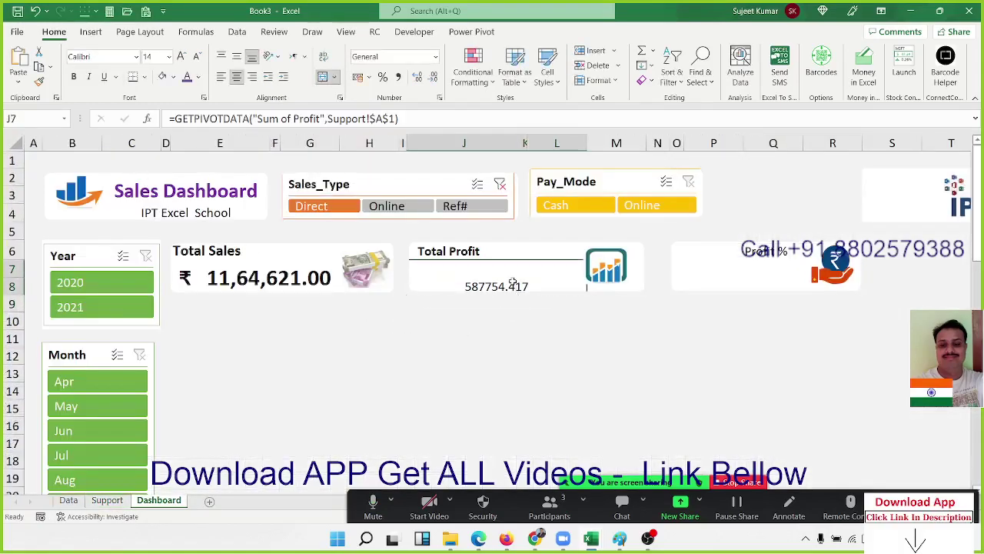
pyautogui.click(439, 98)
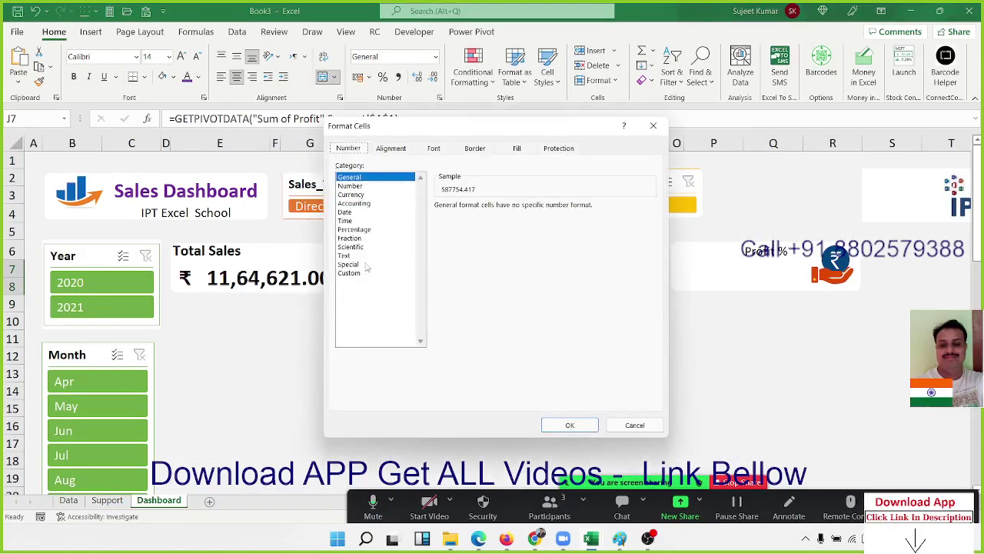
pyautogui.click(361, 204)
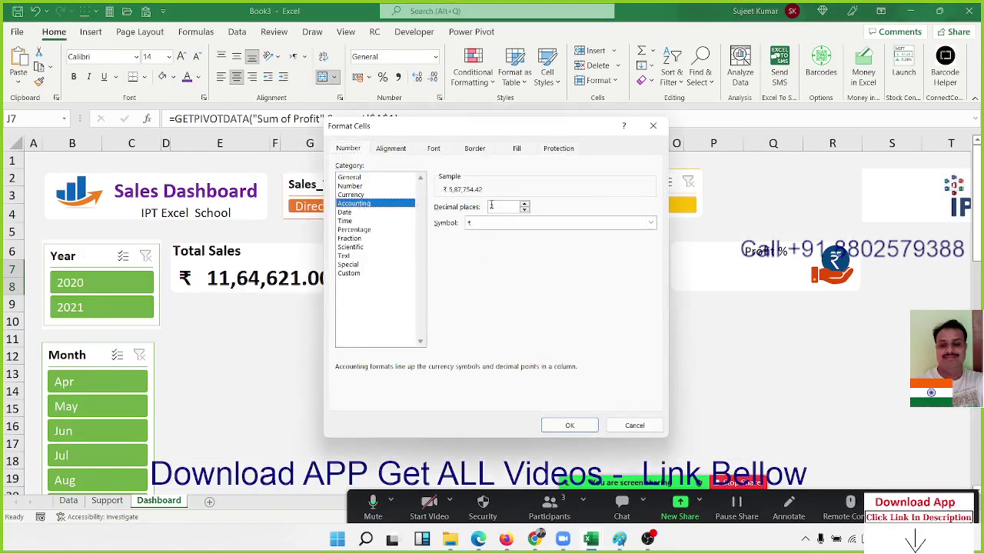
pyautogui.write('0')
pyautogui.click(575, 426)
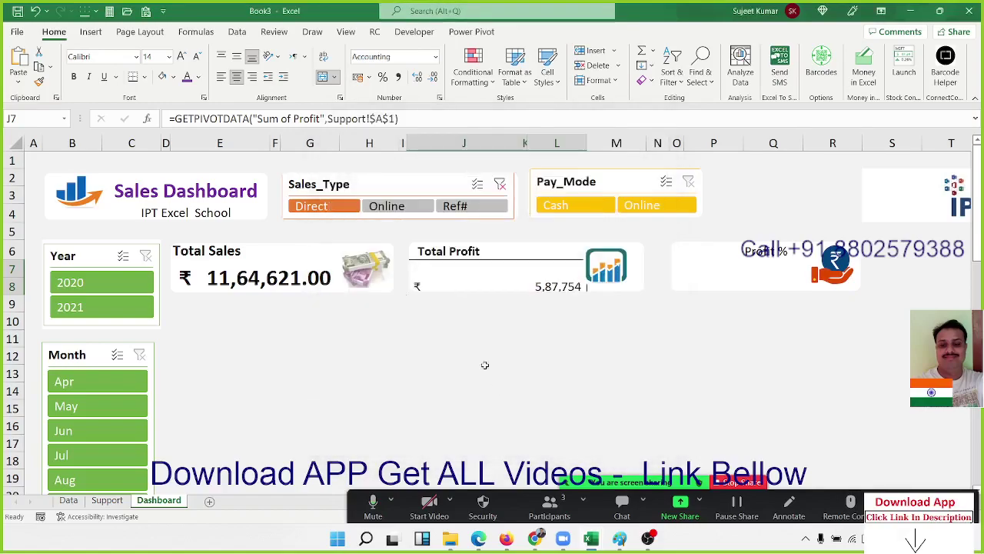
pyautogui.click(236, 60)
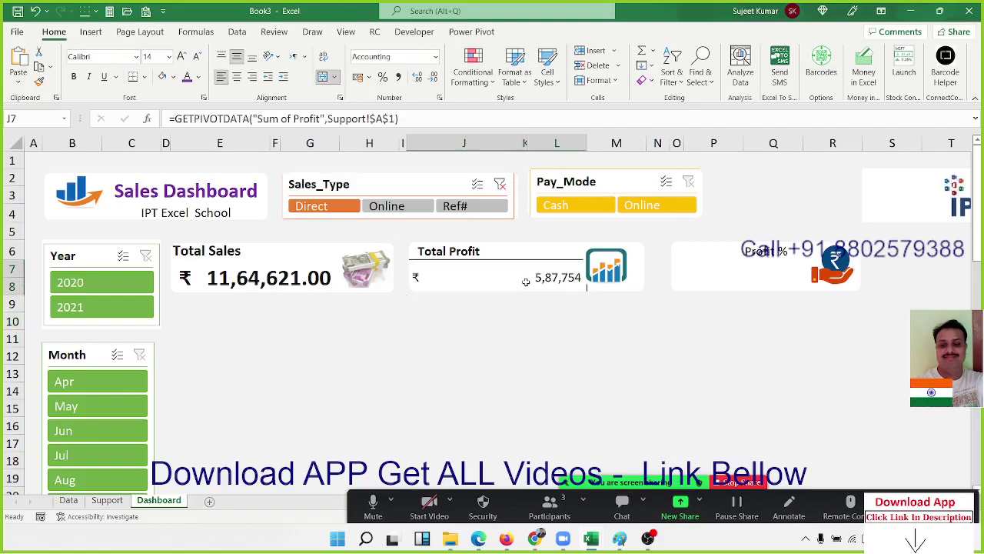
# - Copy Total Sales styling onto Total Profit and apply the ₹ English (India) Accounting format
pyautogui.click(193, 281)
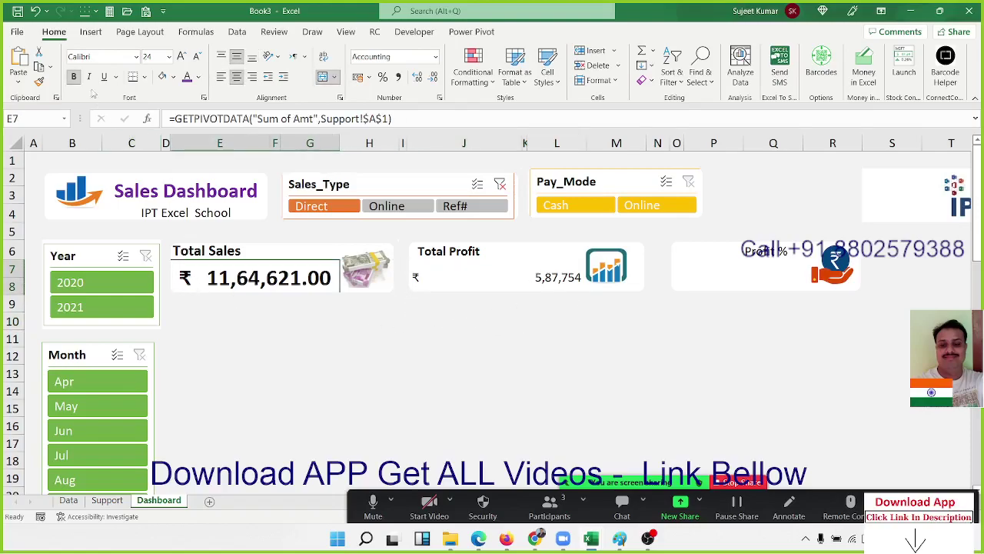
pyautogui.click(40, 82)
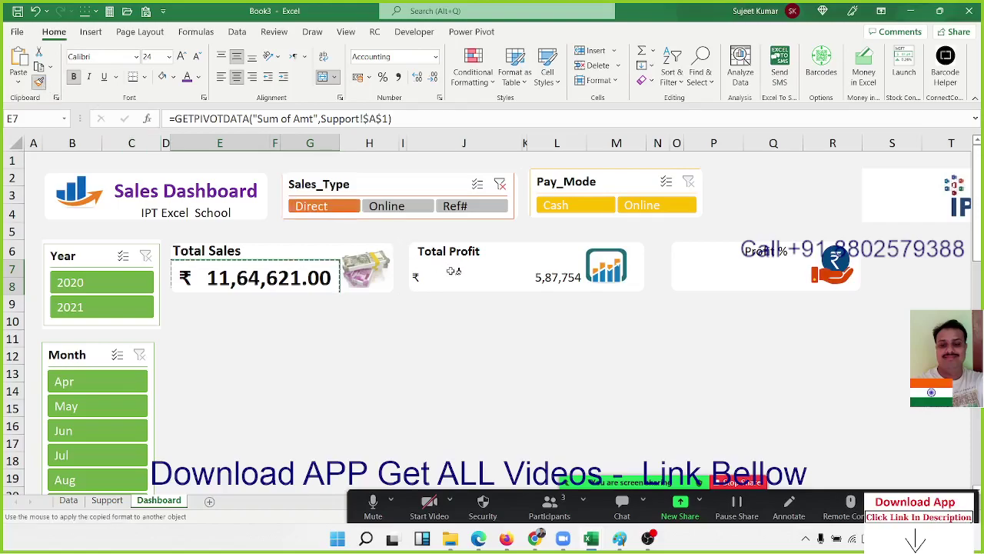
pyautogui.click(479, 277)
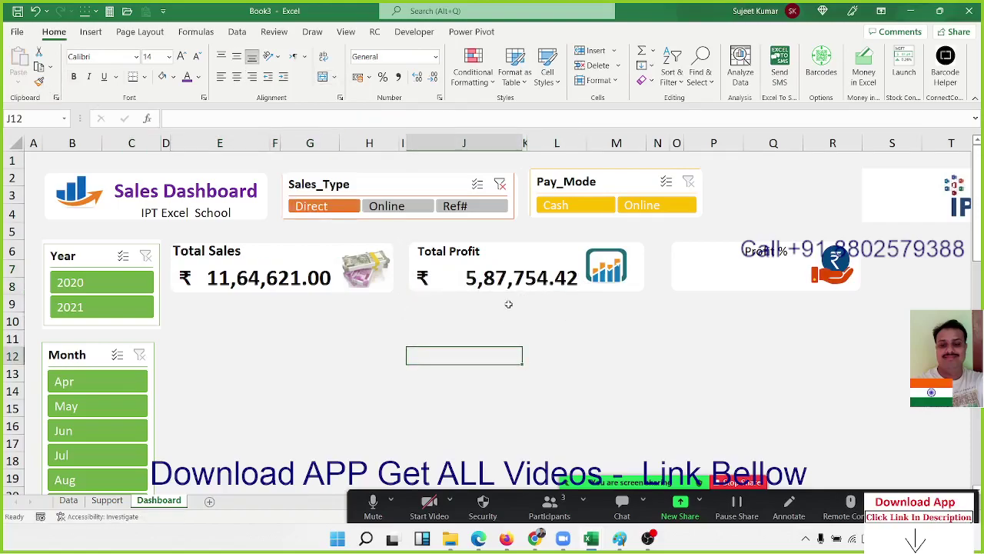
pyautogui.click(433, 78)
pyautogui.click(433, 79)
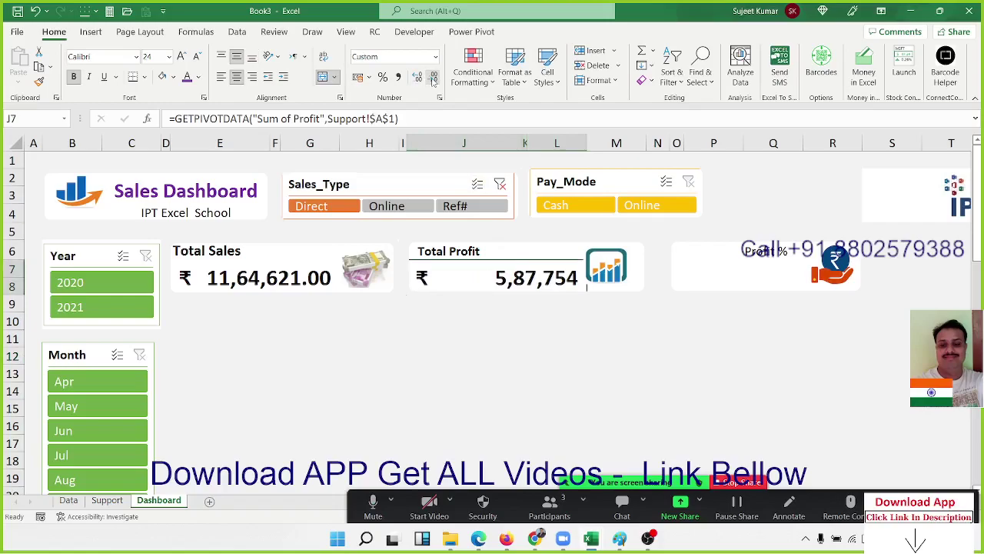
pyautogui.click(370, 78)
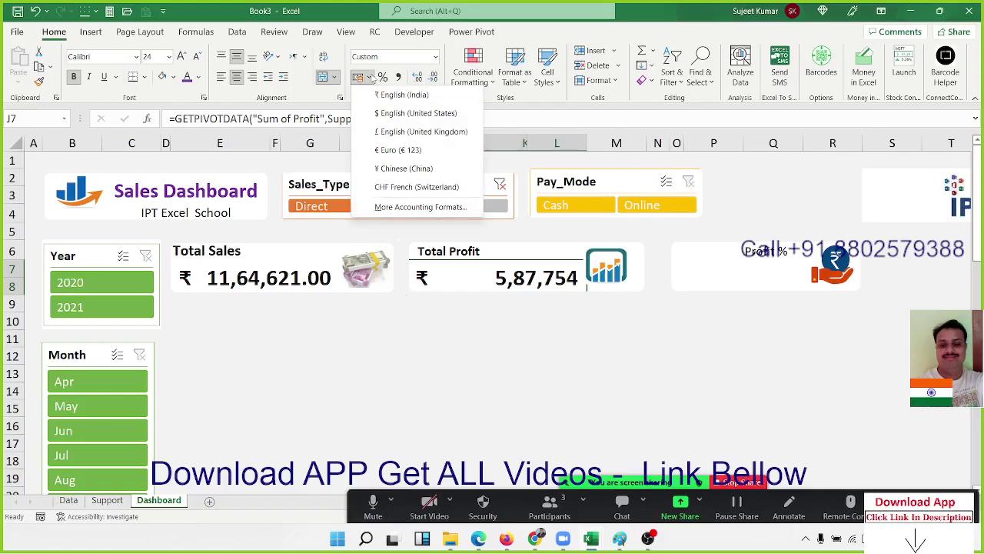
pyautogui.click(377, 95)
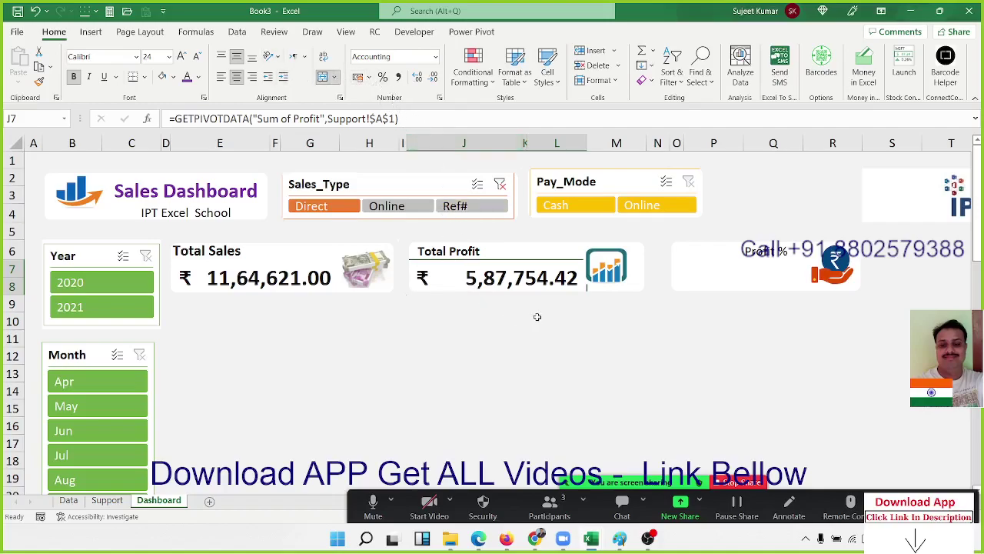
pyautogui.click(675, 279)
# - Enter =J7/E7 in the Profit % card's value cell
pyautogui.click(709, 274)
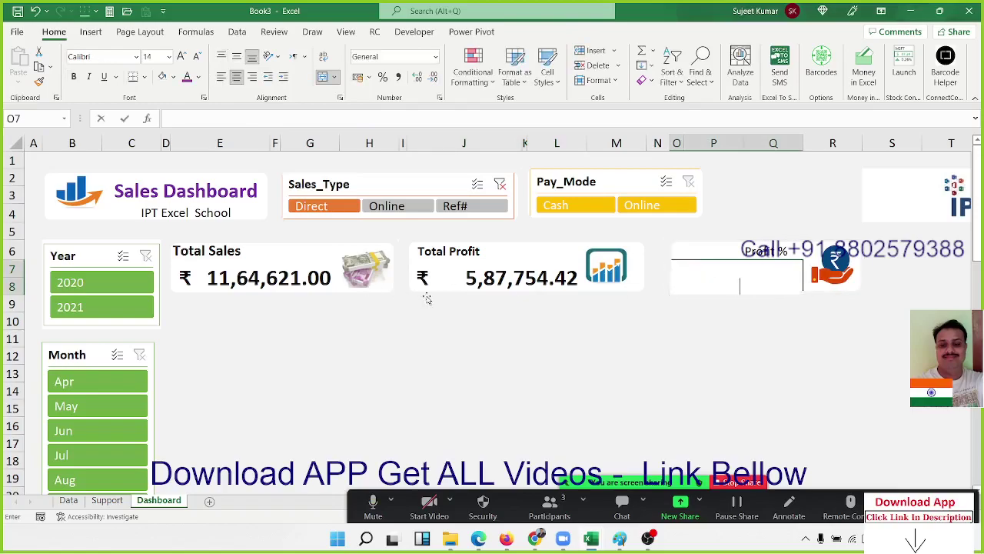
pyautogui.write('=')
pyautogui.click(474, 281)
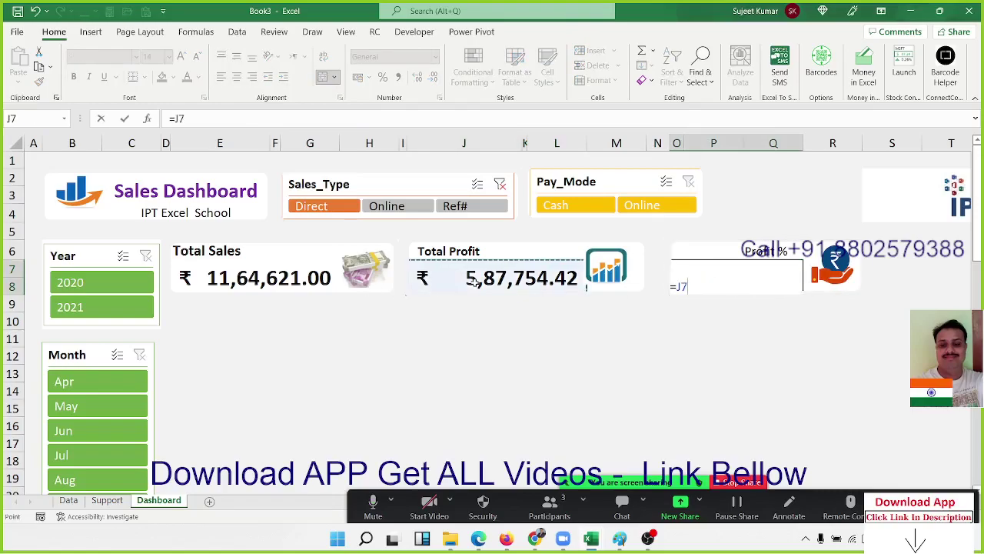
pyautogui.write('/')
pyautogui.click(300, 279)
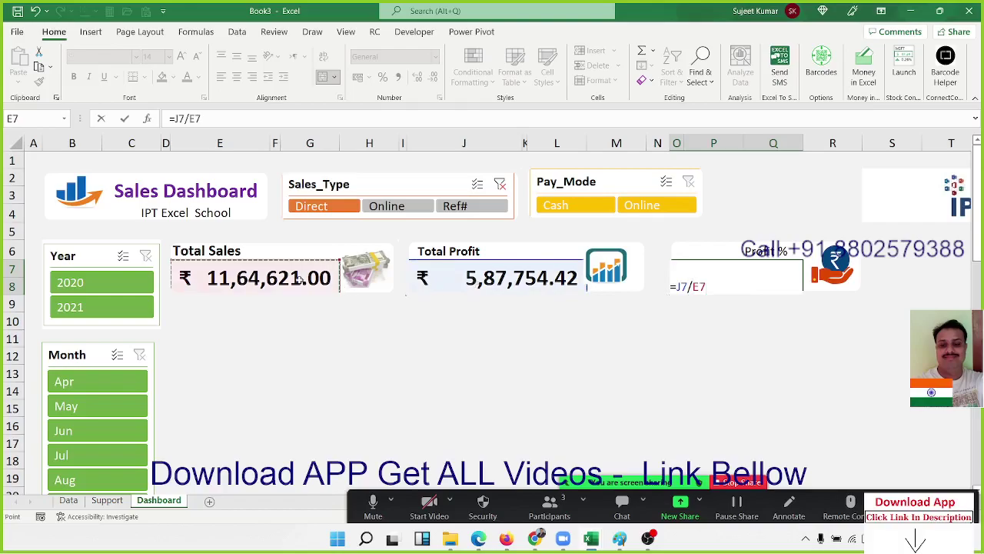
pyautogui.press('Return')
pyautogui.press('Up')
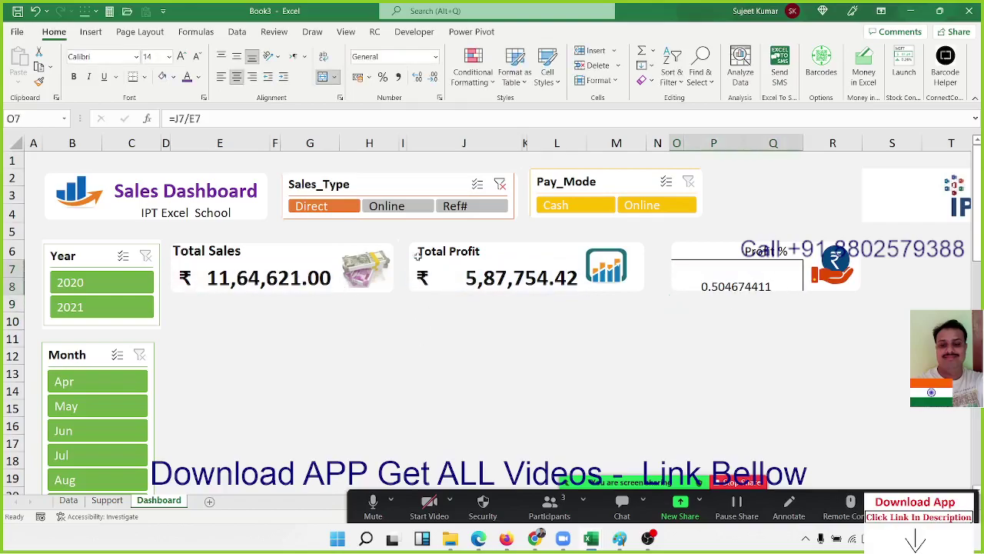
# - Format the value as a percent at font size 22, middle- and left-aligned, showing 50%
pyautogui.click(382, 76)
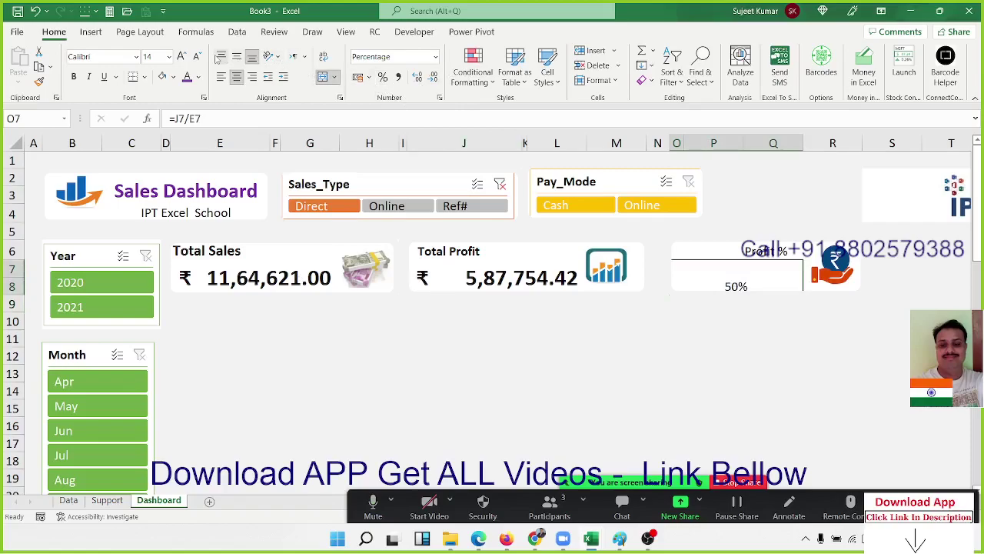
pyautogui.click(181, 56)
pyautogui.click(182, 56)
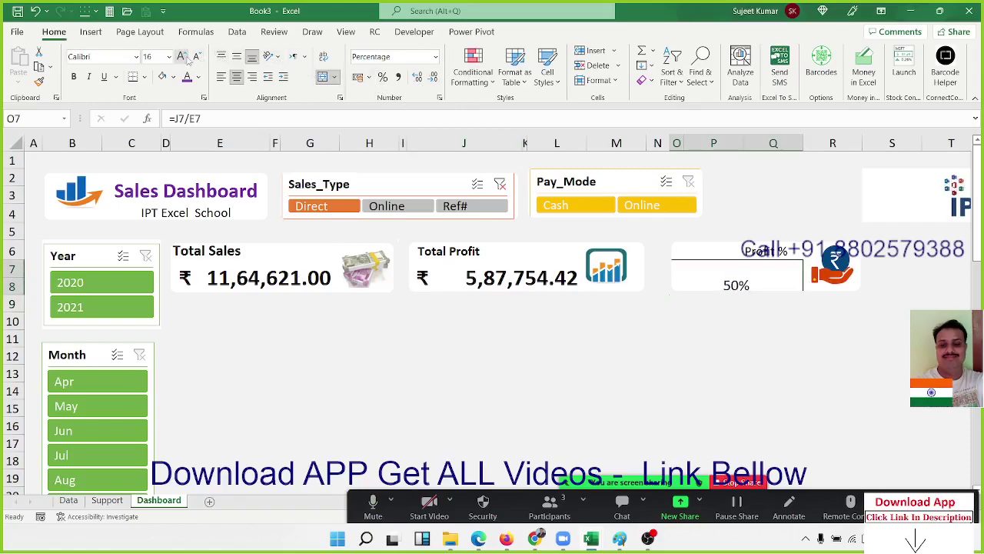
pyautogui.click(182, 56)
pyautogui.click(181, 57)
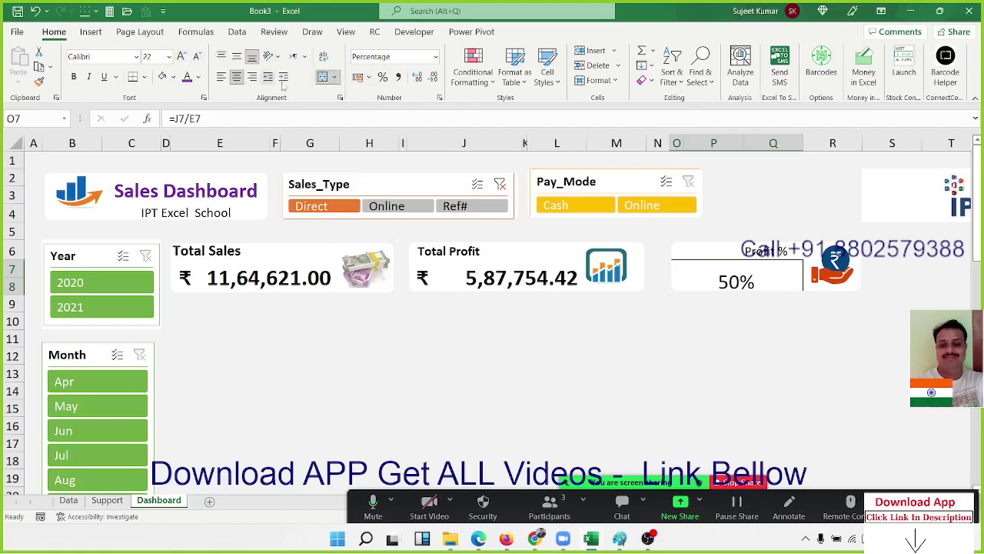
pyautogui.click(239, 59)
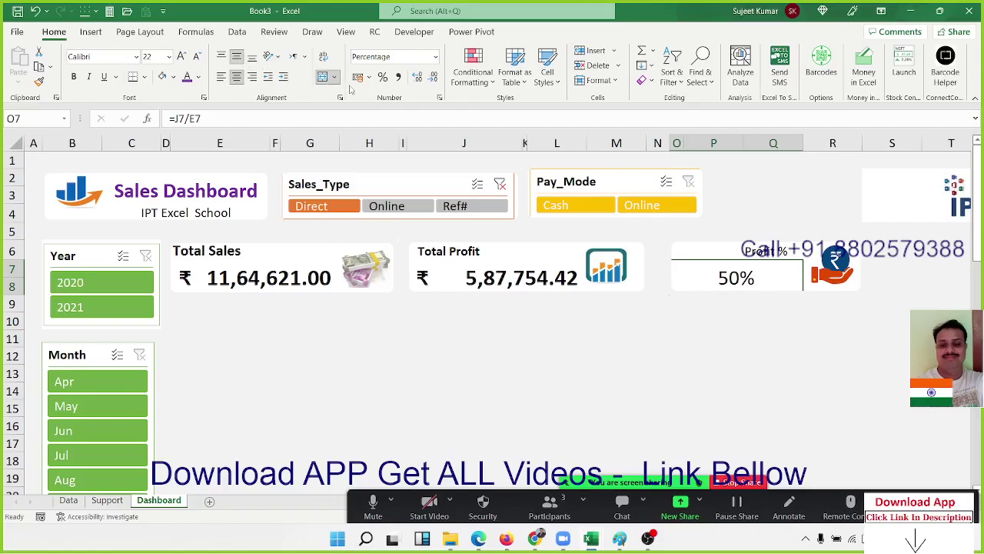
pyautogui.click(220, 76)
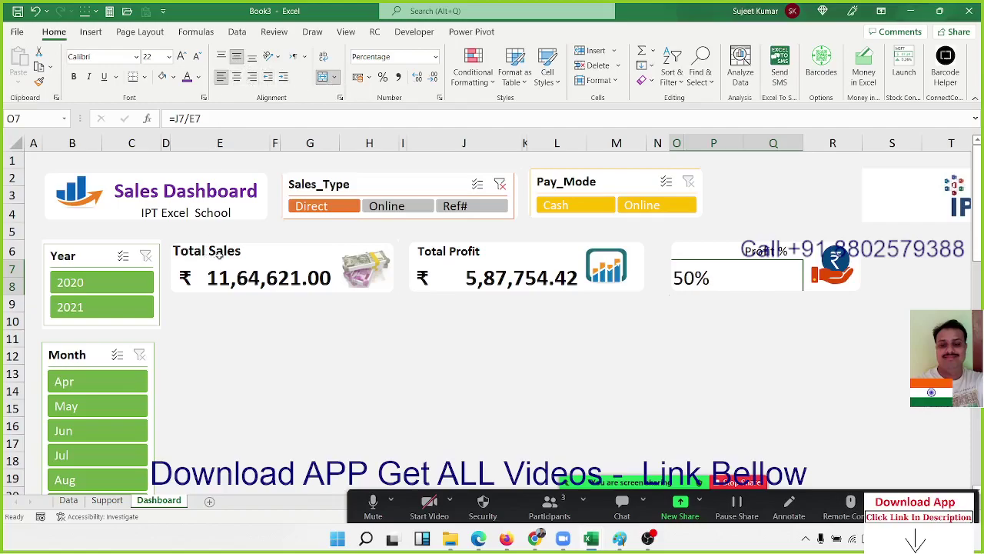
pyautogui.click(226, 284)
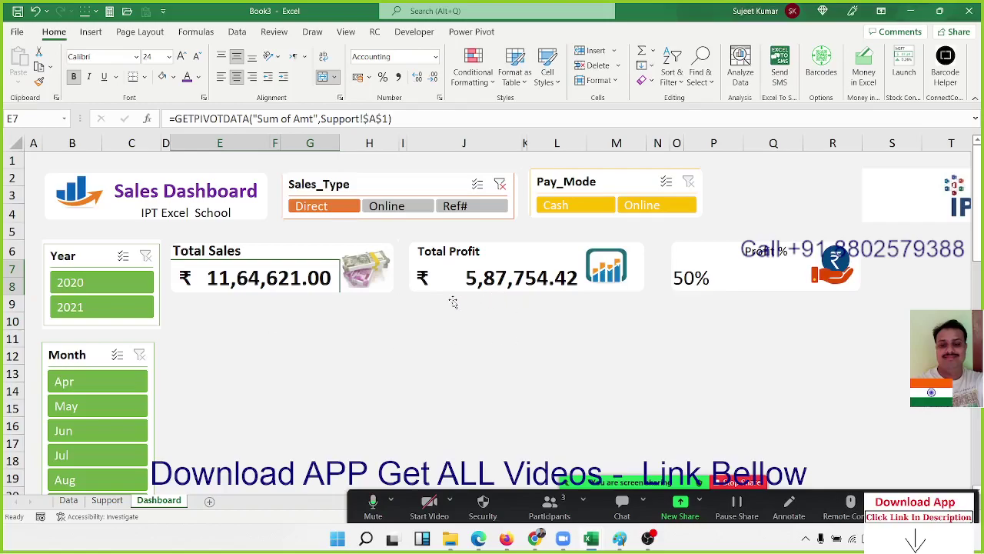
pyautogui.click(377, 332)
pyautogui.write('5')
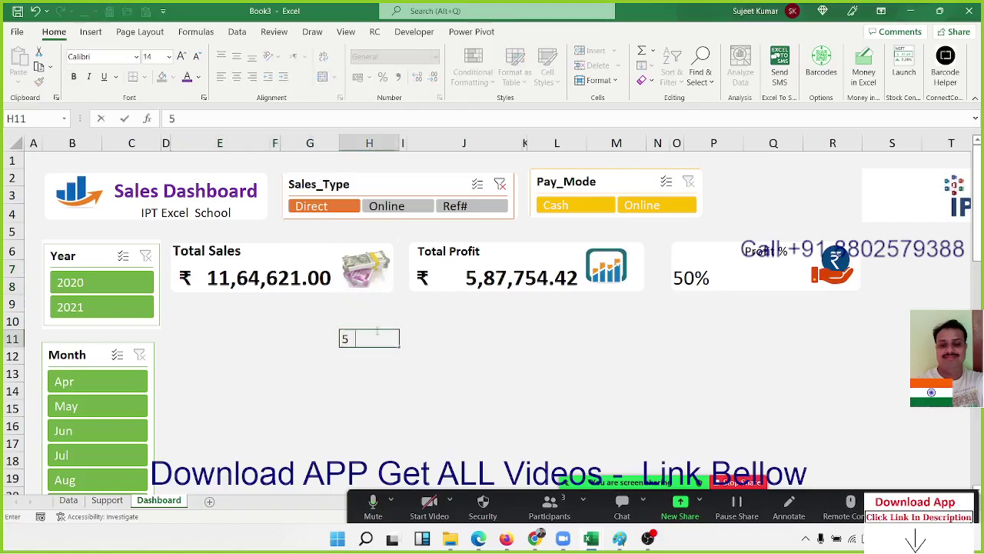
pyautogui.write('00')
pyautogui.press('Tab')
pyautogui.press('Tab')
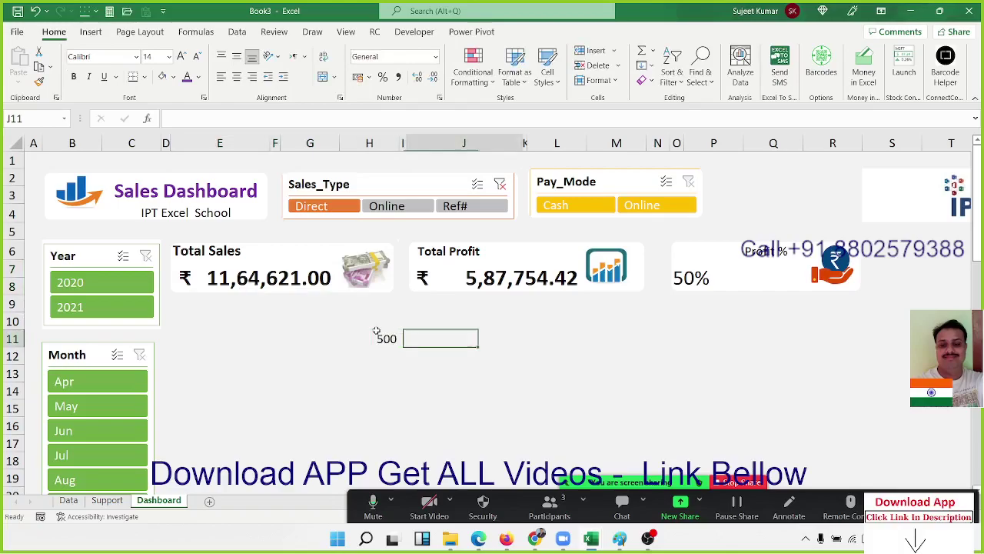
pyautogui.write('40')
pyautogui.press('Tab')
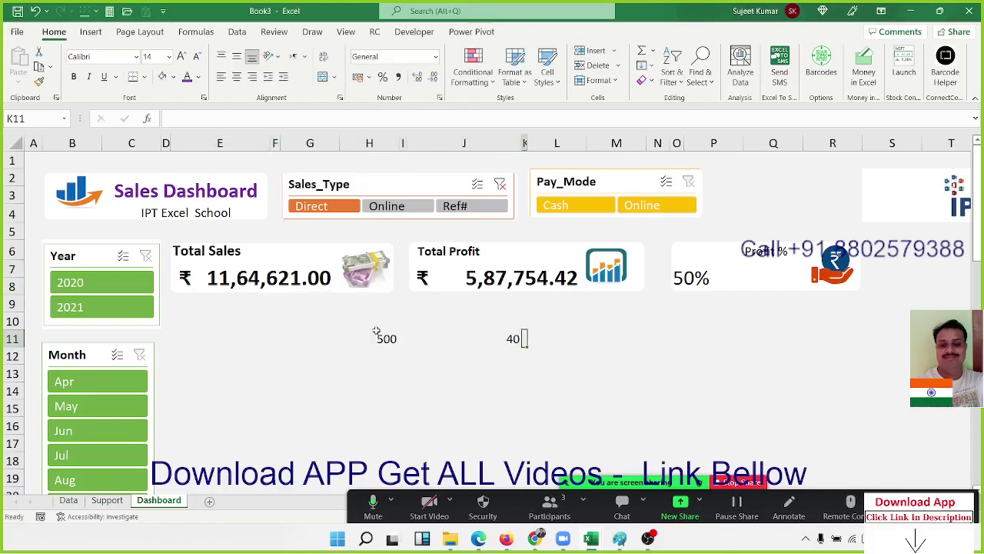
pyautogui.press('Tab')
pyautogui.write('=')
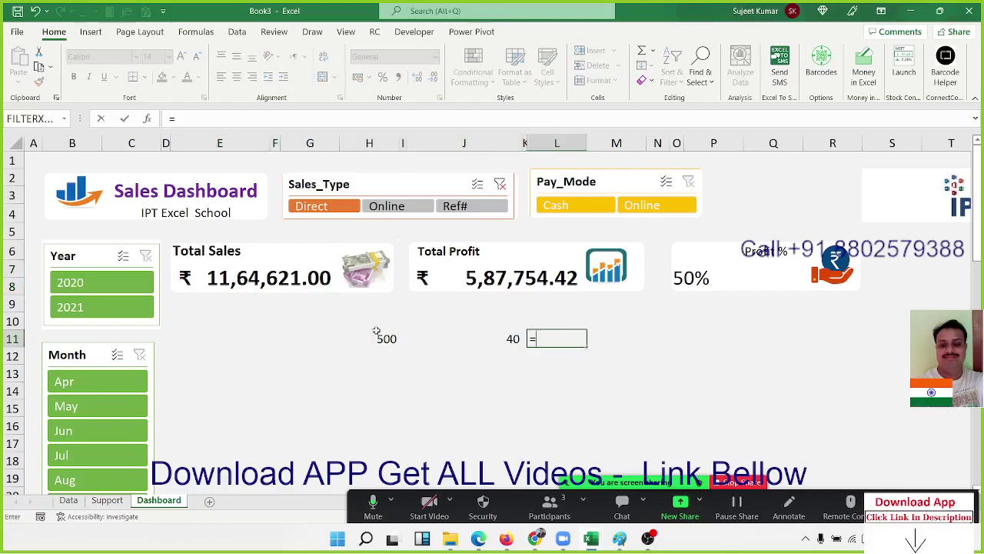
pyautogui.press('Left')
pyautogui.press('Left')
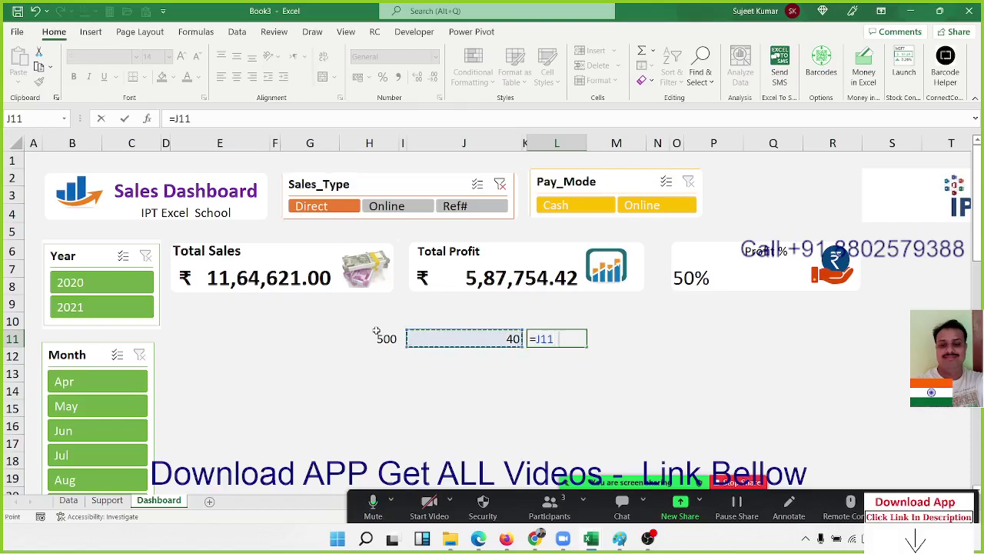
pyautogui.write('/')
pyautogui.press('Right')
pyautogui.press('Left')
pyautogui.press('Left')
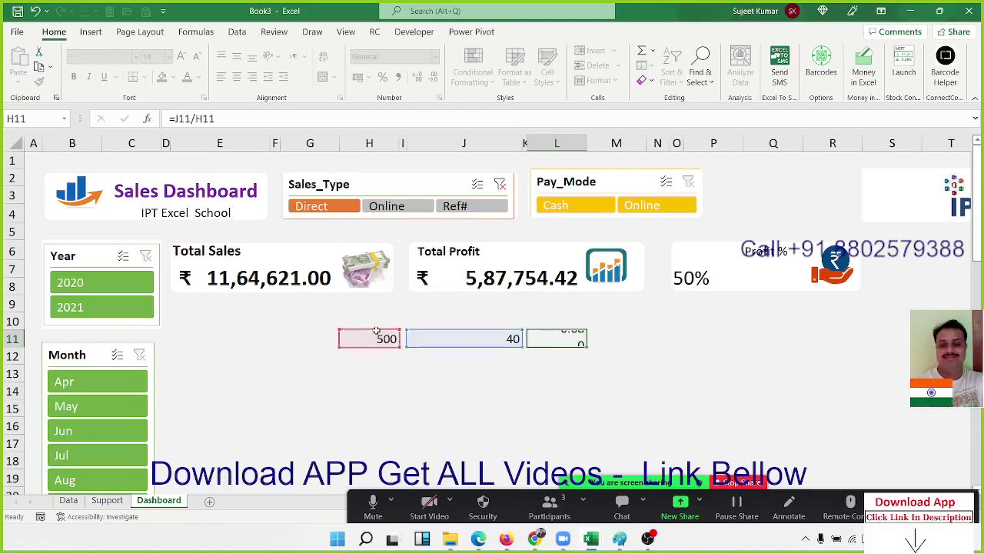
pyautogui.press('Return')
pyautogui.press('Up')
pyautogui.hotkey('shift', 'Left')
pyautogui.hotkey('shift', 'Left')
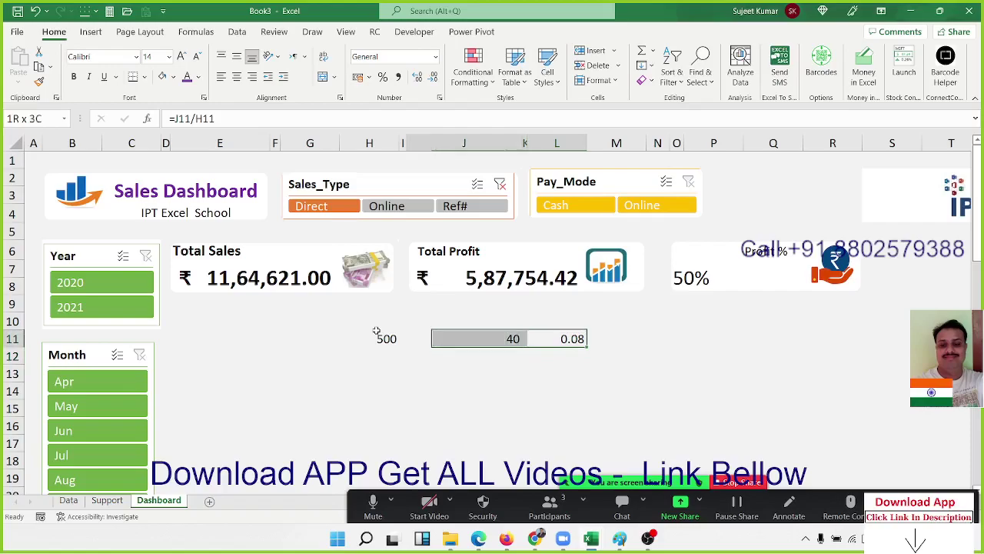
pyautogui.hotkey('shift', 'Left')
pyautogui.hotkey('shift', 'Left')
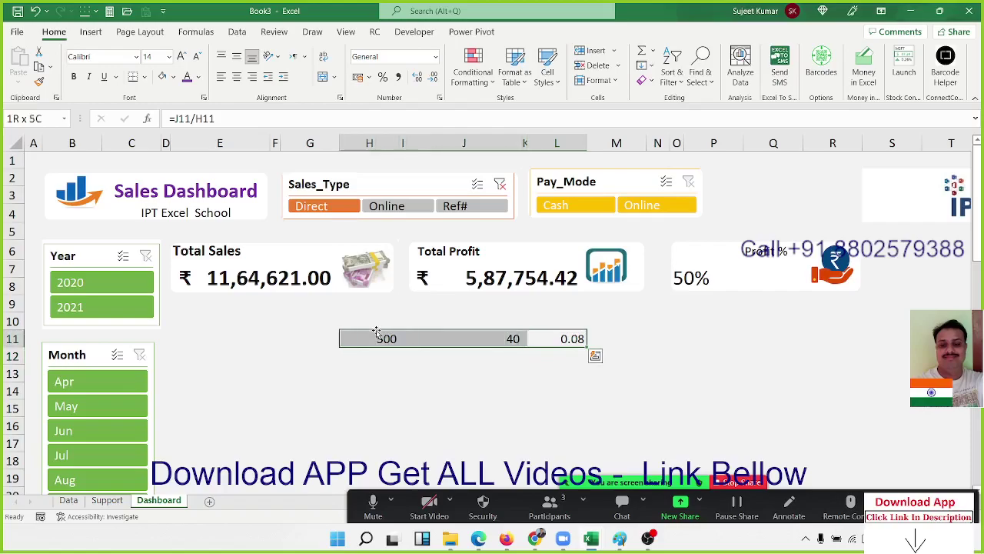
pyautogui.press('Delete')
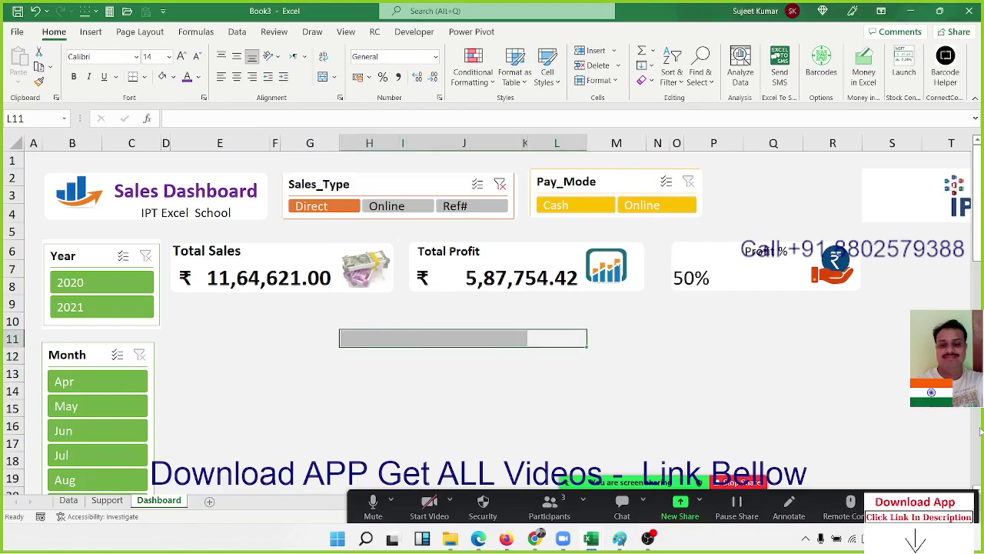
pyautogui.click(250, 326)
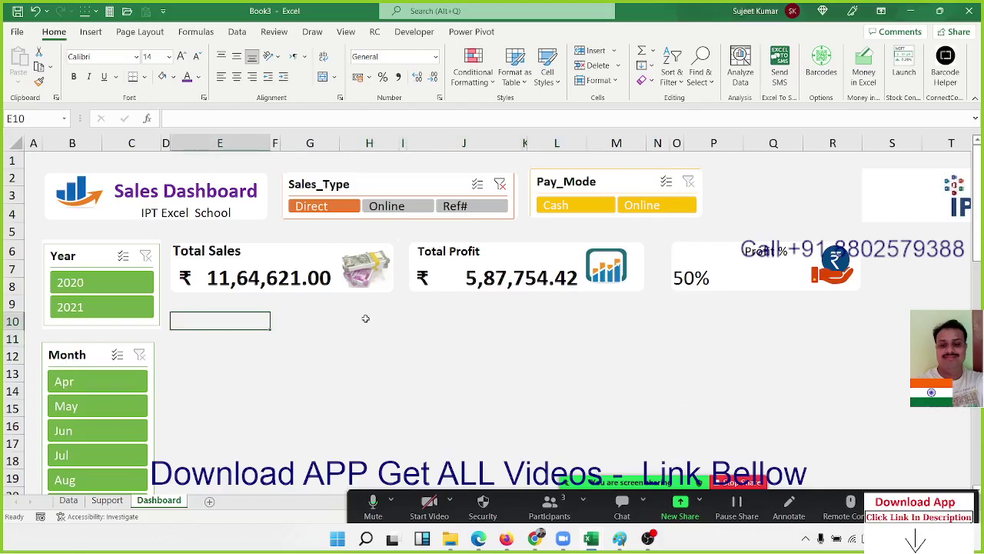
pyautogui.scroll(-3, 471, 339)
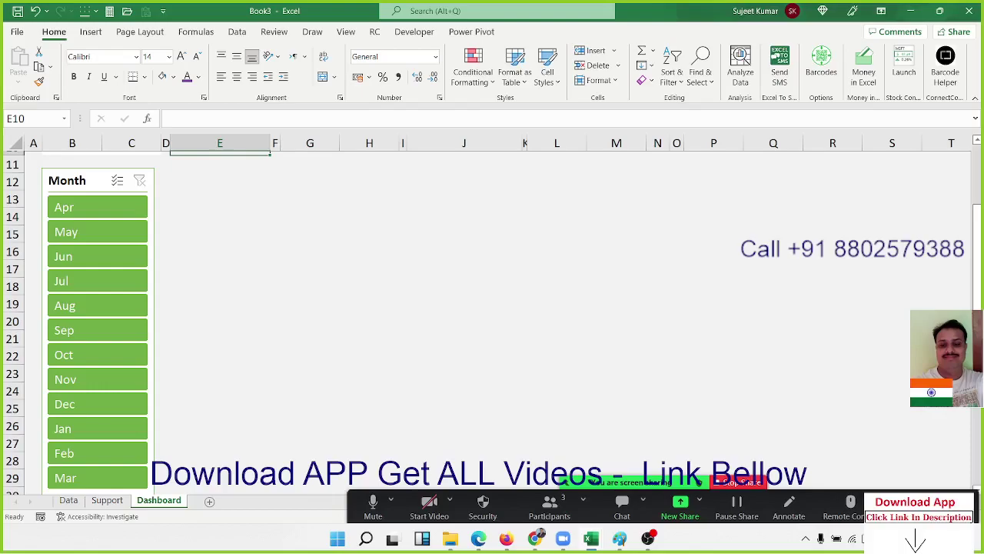
# - Copy the totals pivot on the Support sheet and paste it at F1
pyautogui.click(108, 501)
pyautogui.click(55, 159)
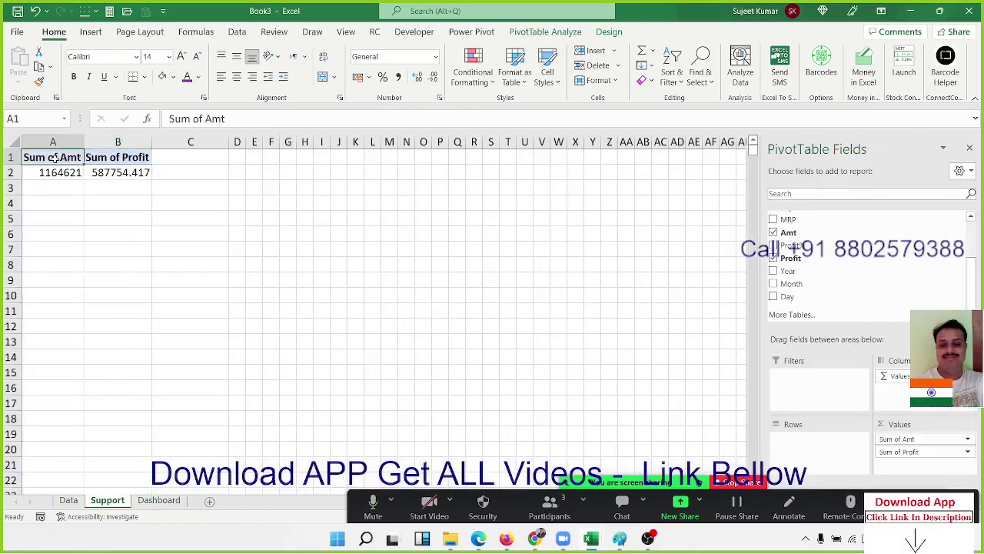
pyautogui.hotkey('ctrl', 'a')
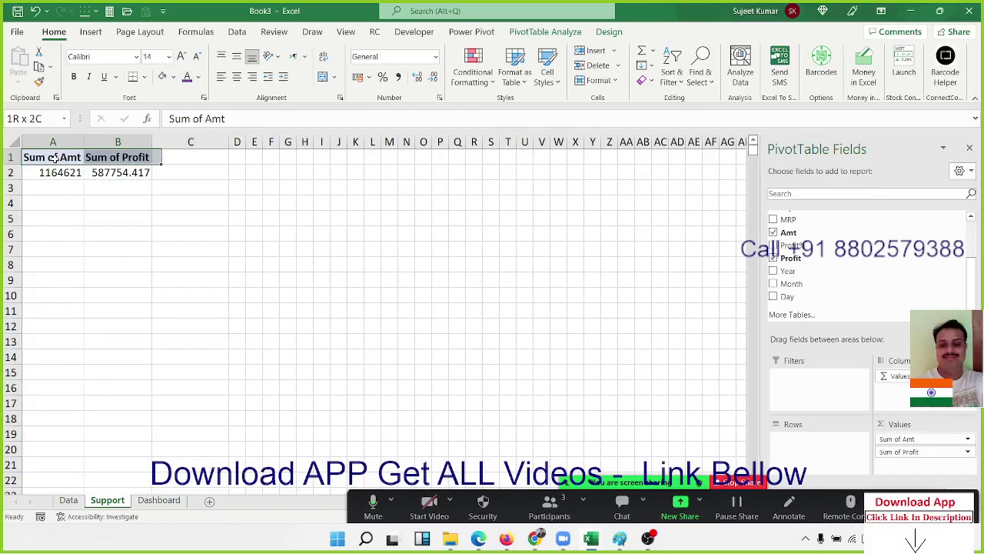
pyautogui.hotkey('ctrl', 'c')
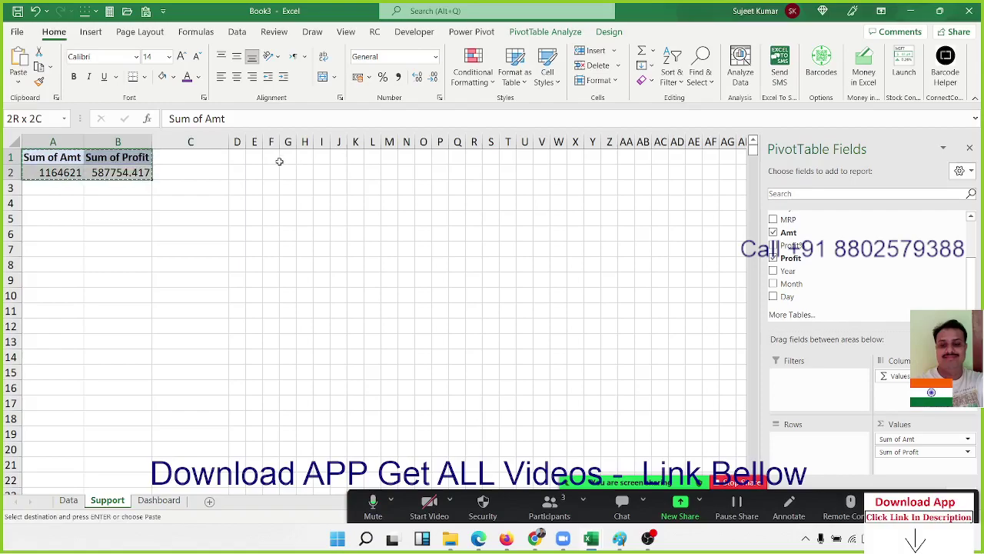
pyautogui.click(269, 158)
pyautogui.hotkey('ctrl', 'v')
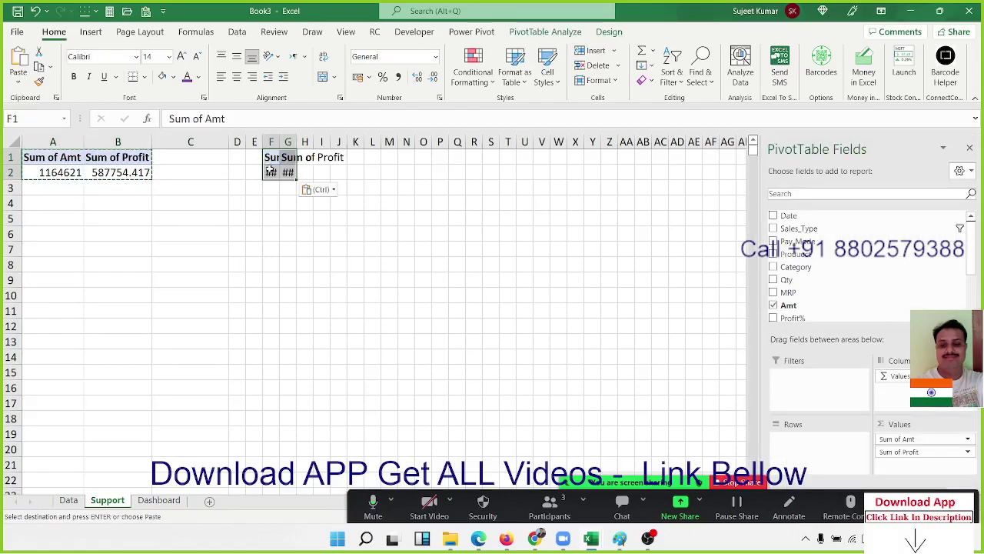
# - Add Month to the copied pivot's rows to break totals down Apr through Mar
pyautogui.click(269, 170)
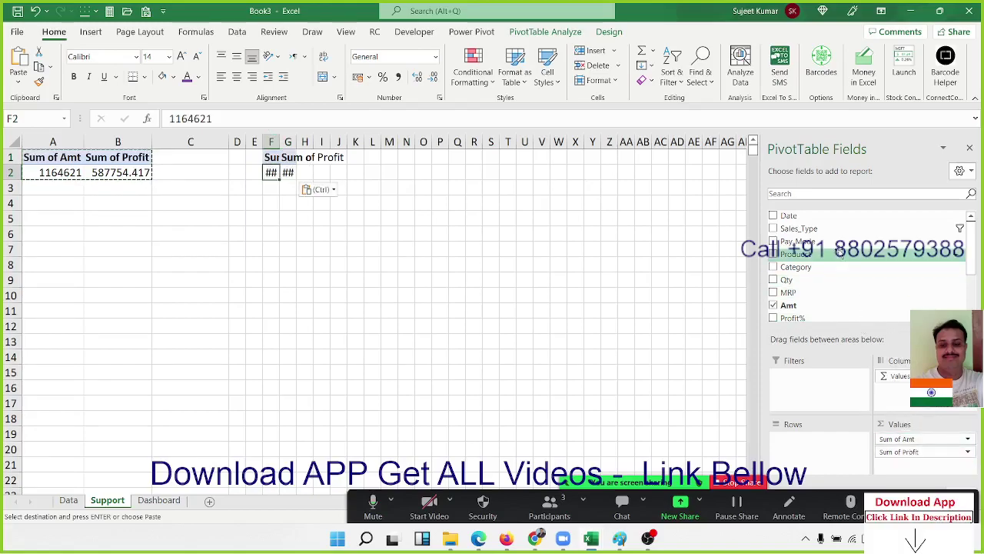
pyautogui.scroll(-2, 840, 252)
pyautogui.moveTo(792, 283); pyautogui.dragTo(829, 454)
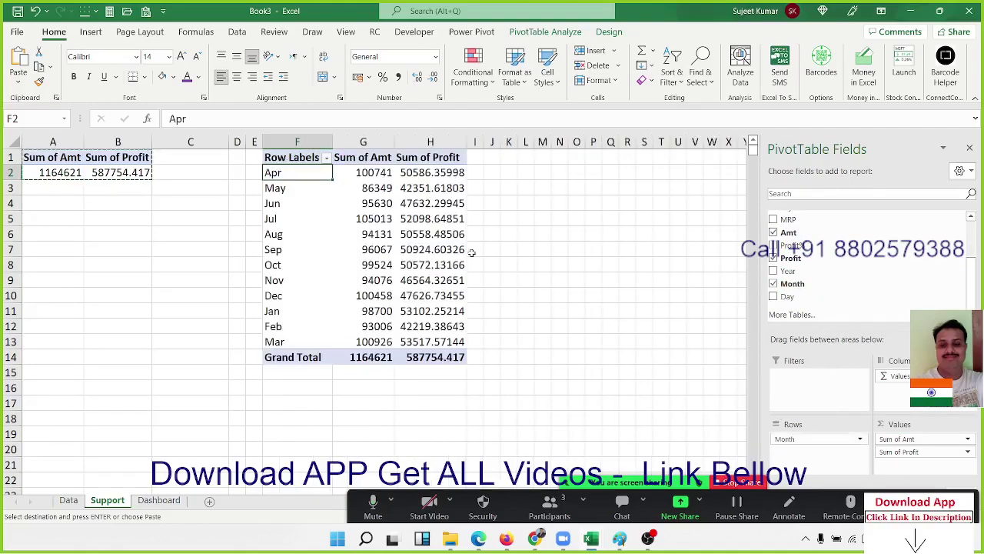
pyautogui.click(430, 206)
pyautogui.press('Left')
pyautogui.press('Up')
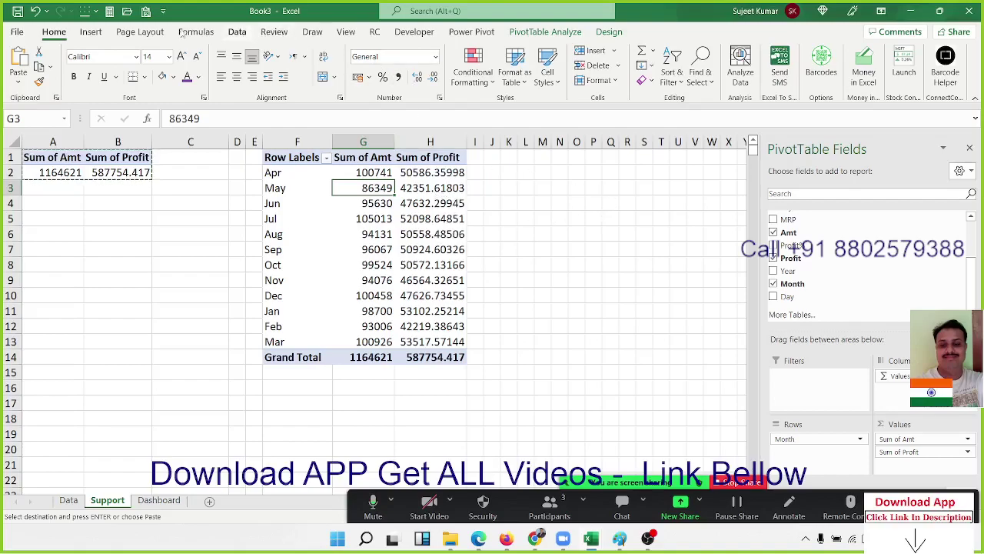
# - Insert a clustered column PivotChart and position it over the monthly pivot table
pyautogui.click(91, 31)
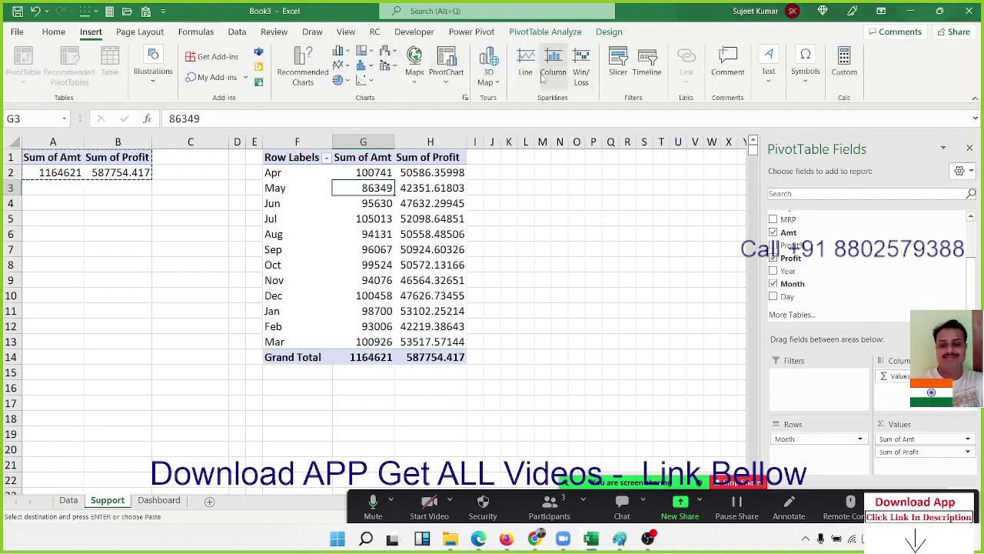
pyautogui.click(349, 59)
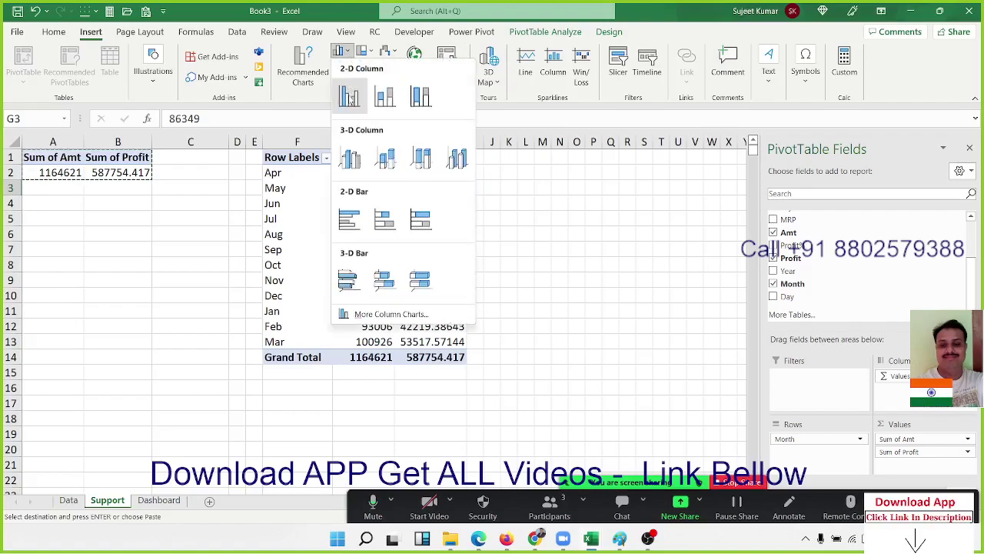
pyautogui.click(350, 98)
pyautogui.moveTo(422, 248); pyautogui.dragTo(487, 230)
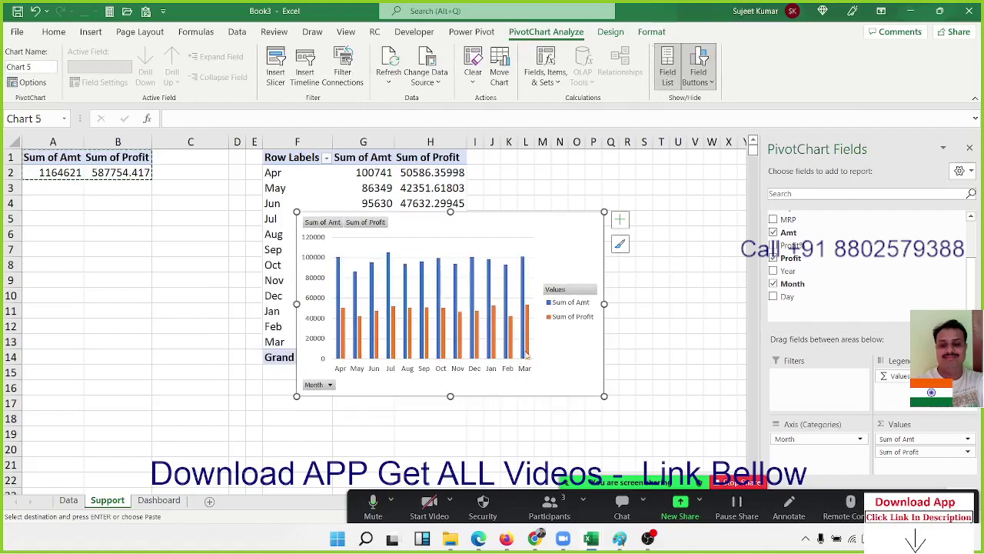
# - Change the Sum of Profit series to a line, leaving Sum of Amt as columns
pyautogui.click(523, 296)
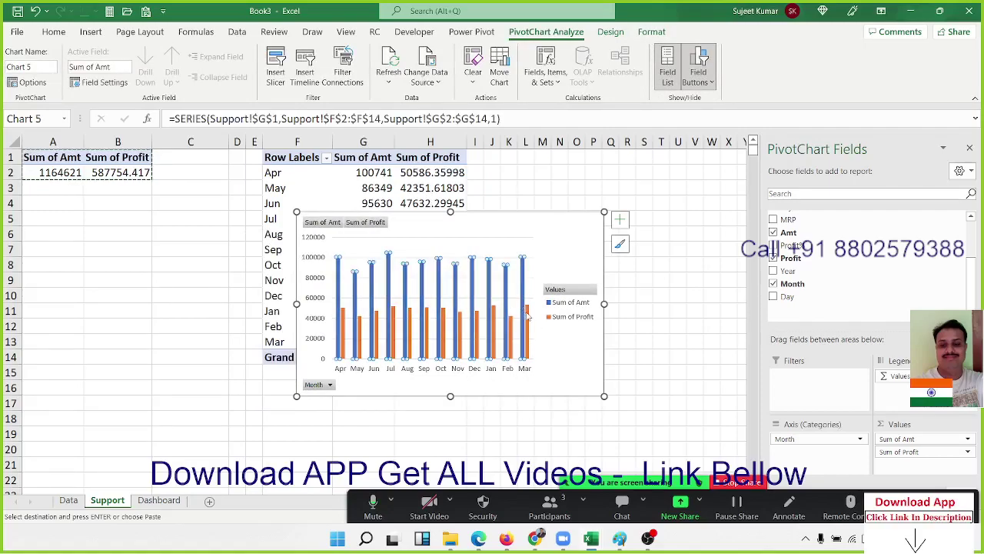
pyautogui.click(527, 316)
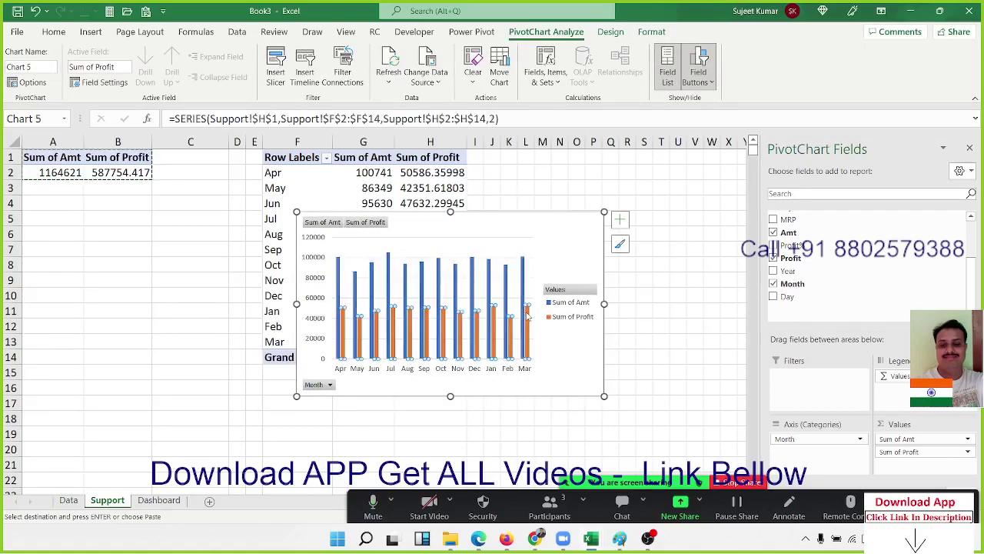
pyautogui.rightClick(527, 315)
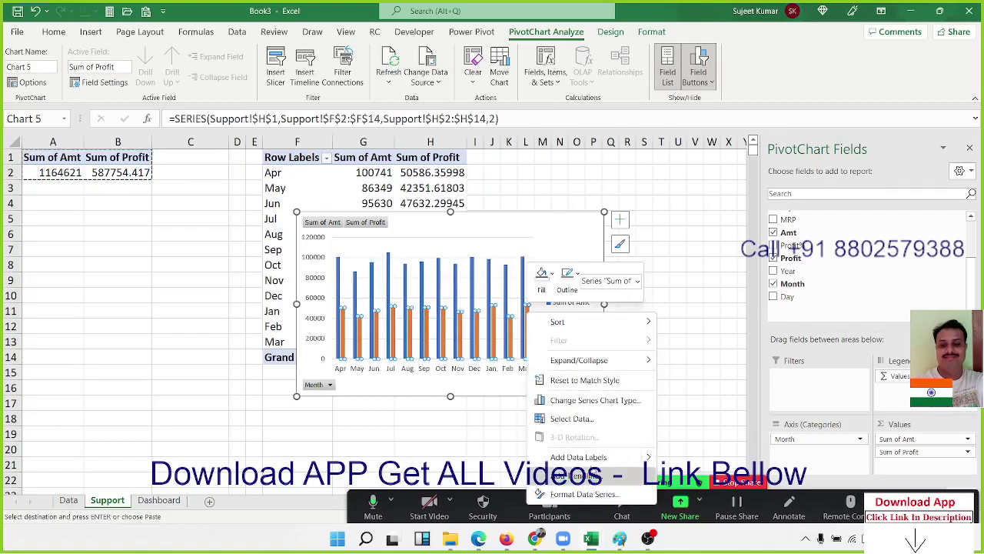
pyautogui.click(587, 408)
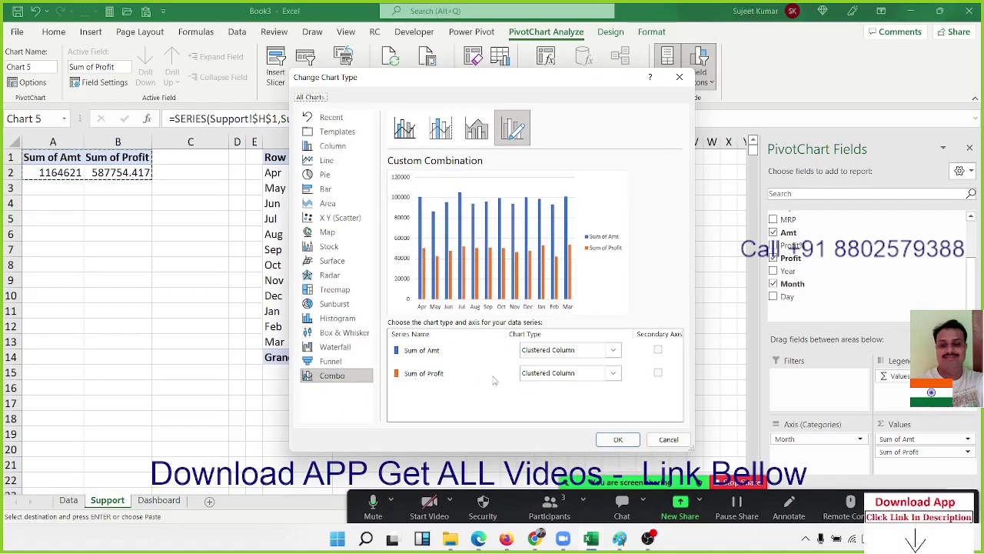
pyautogui.click(544, 373)
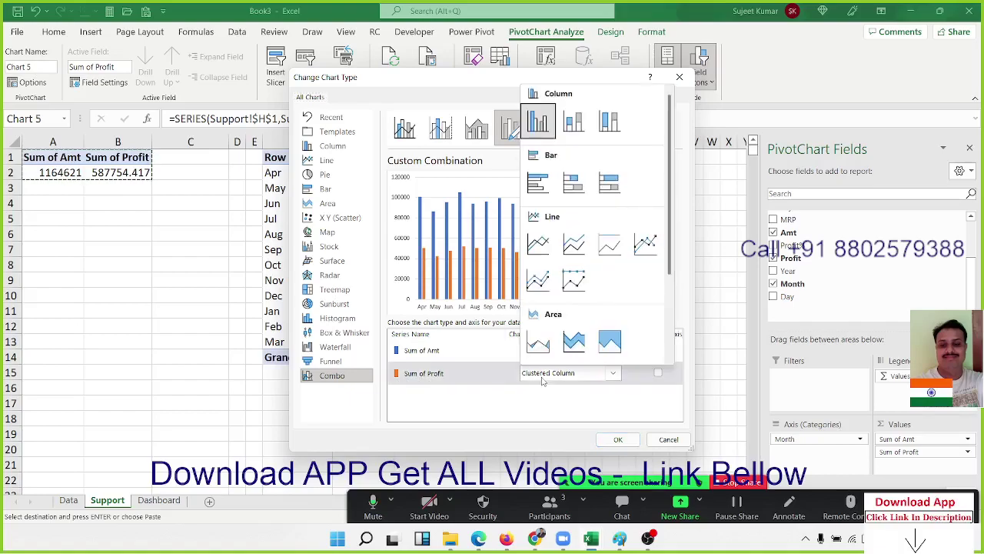
pyautogui.click(541, 251)
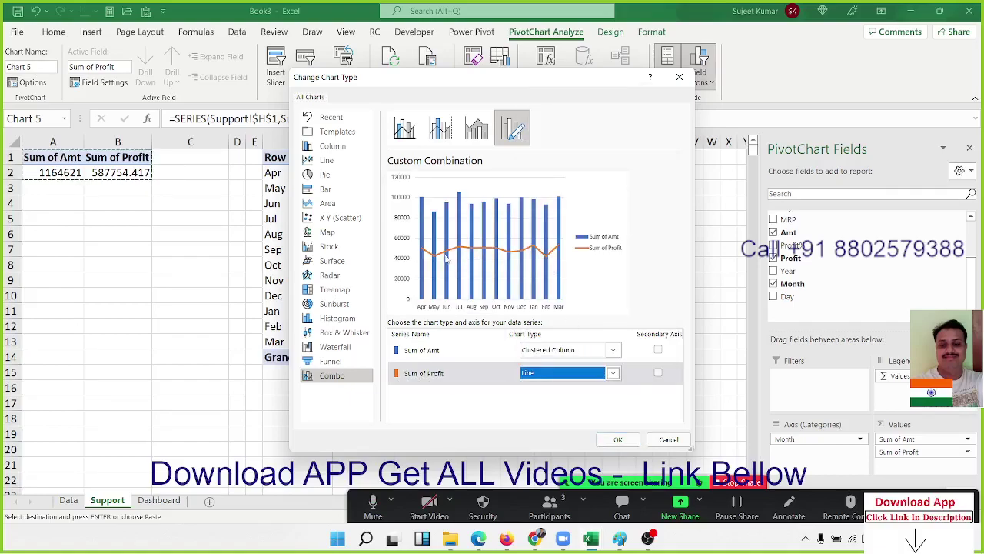
pyautogui.click(616, 439)
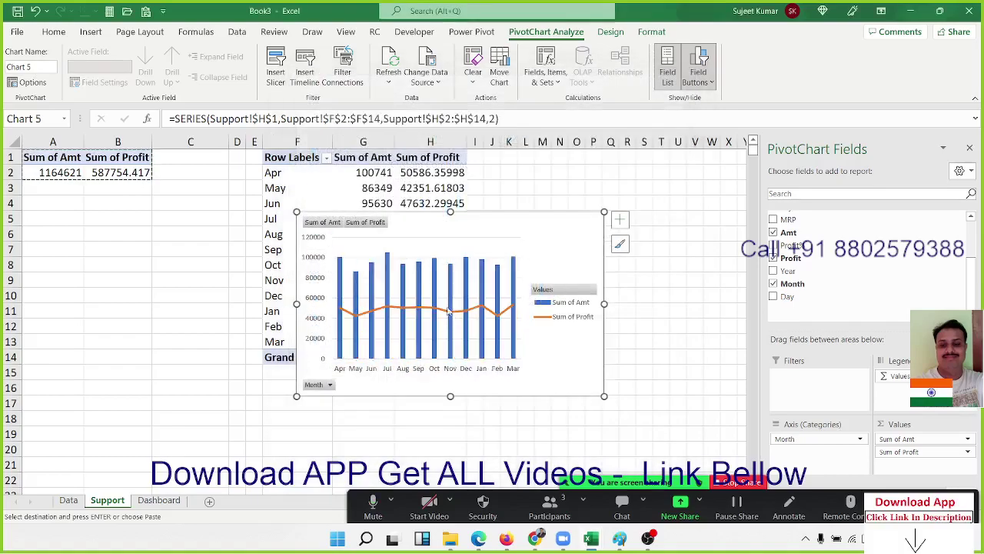
# - Move the chart left, try a dark style, then revert to plain Style 1
pyautogui.moveTo(422, 240); pyautogui.dragTo(333, 253)
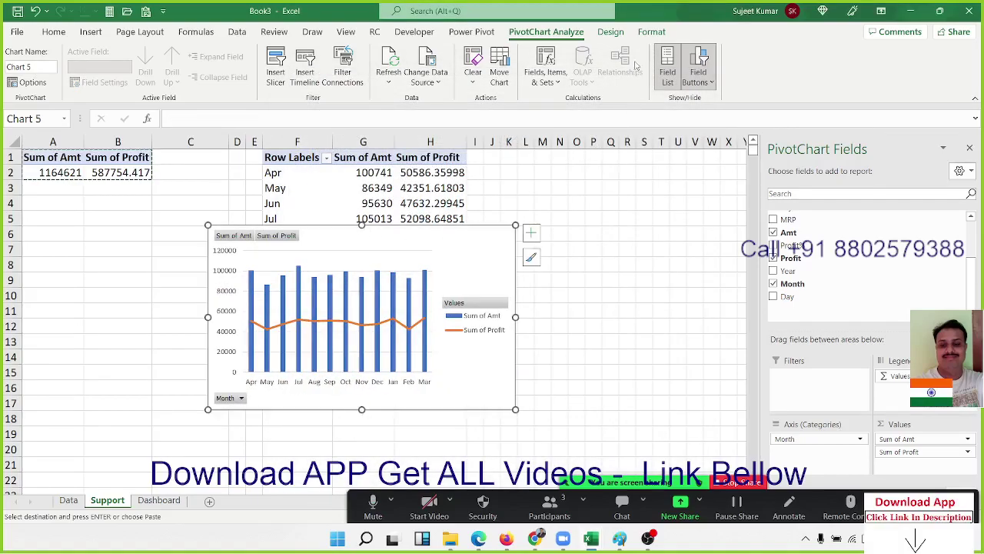
pyautogui.click(647, 34)
pyautogui.click(620, 32)
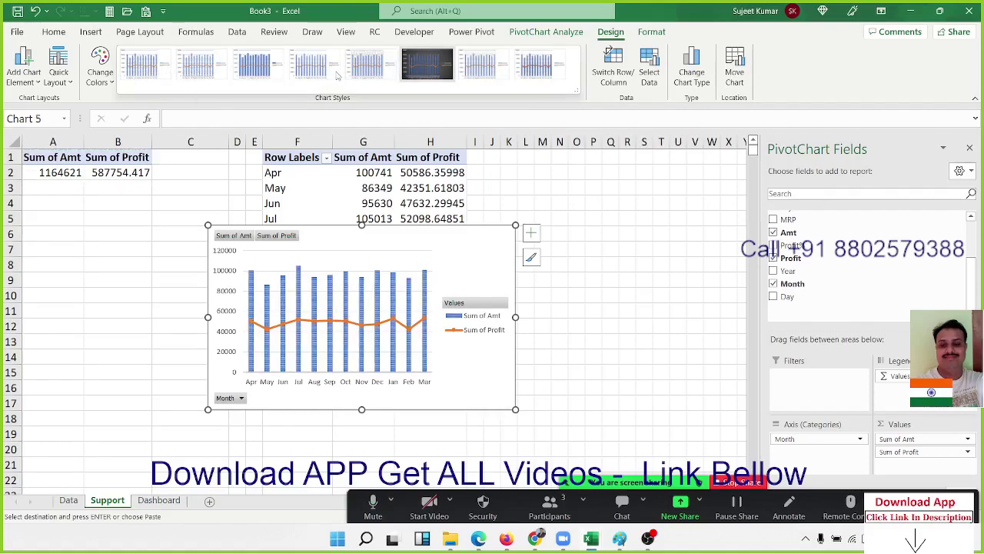
pyautogui.click(415, 73)
pyautogui.click(152, 67)
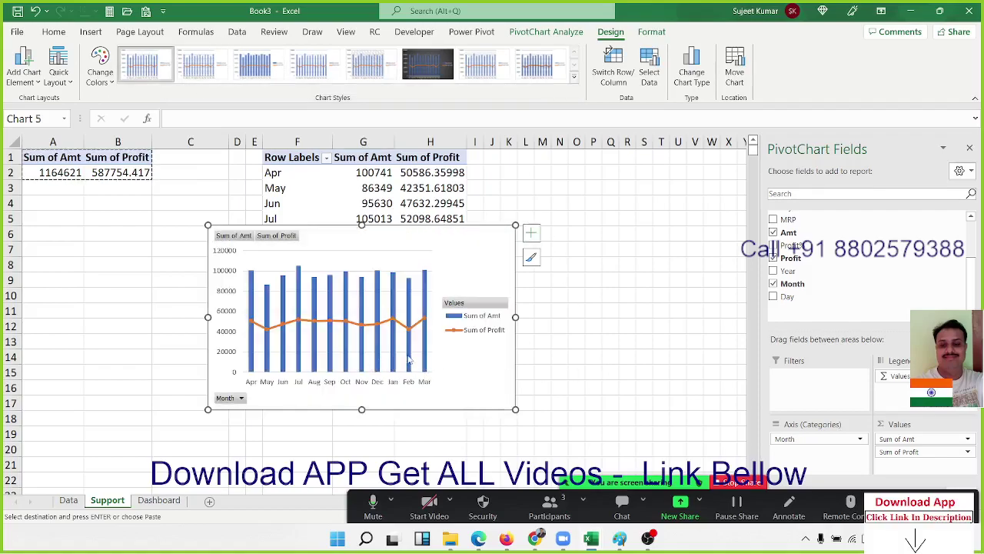
# - Apply a Quick Layout with a title and data labels, then browse the layouts again
pyautogui.click(450, 337)
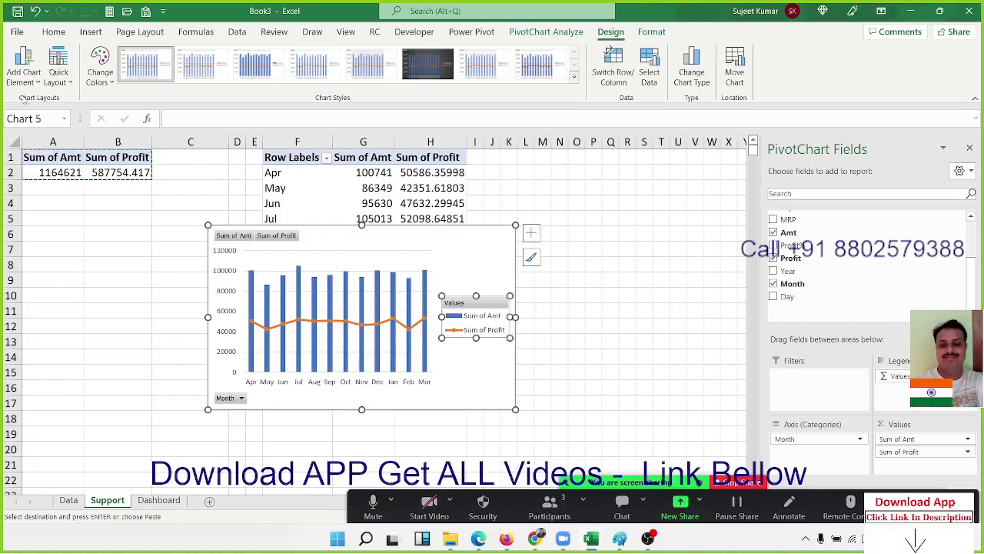
pyautogui.click(58, 83)
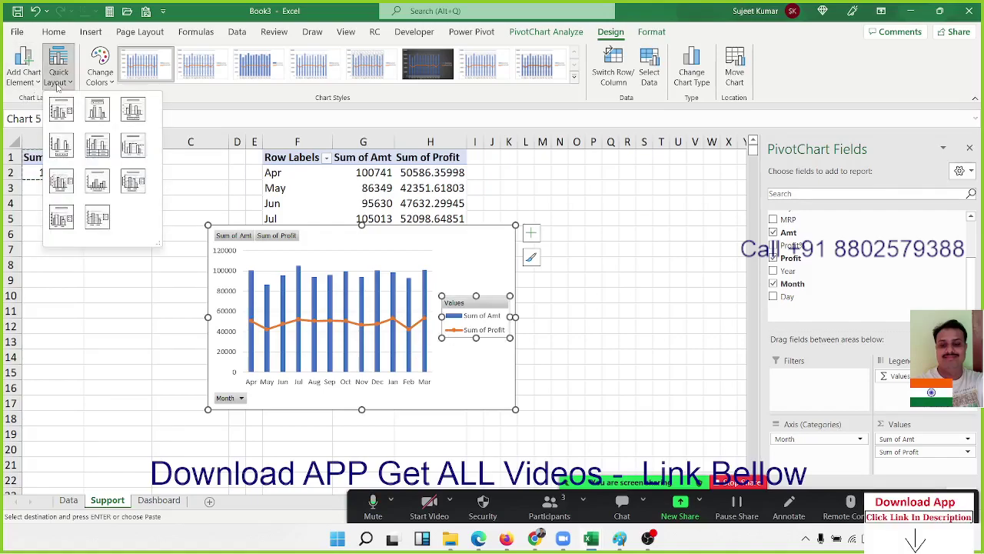
pyautogui.click(97, 110)
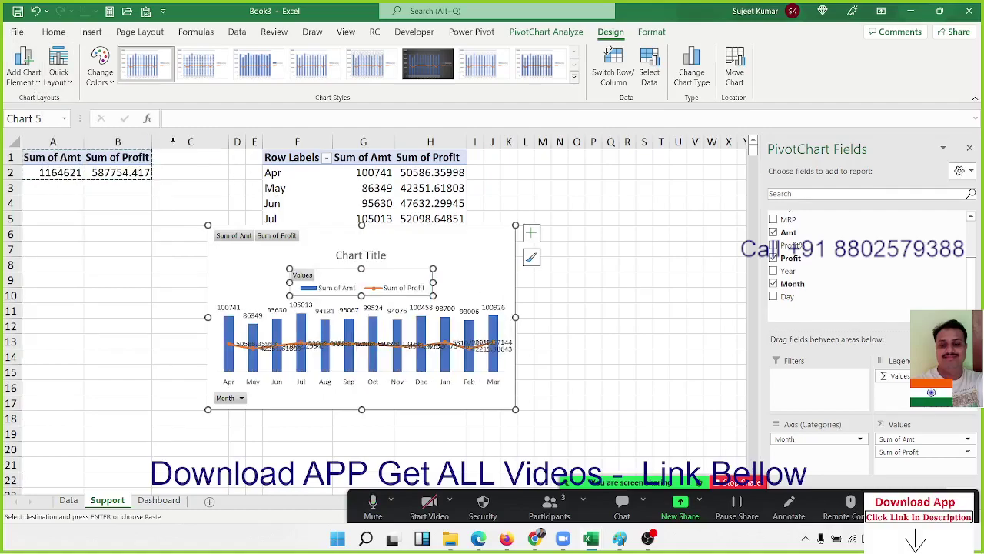
pyautogui.click(67, 82)
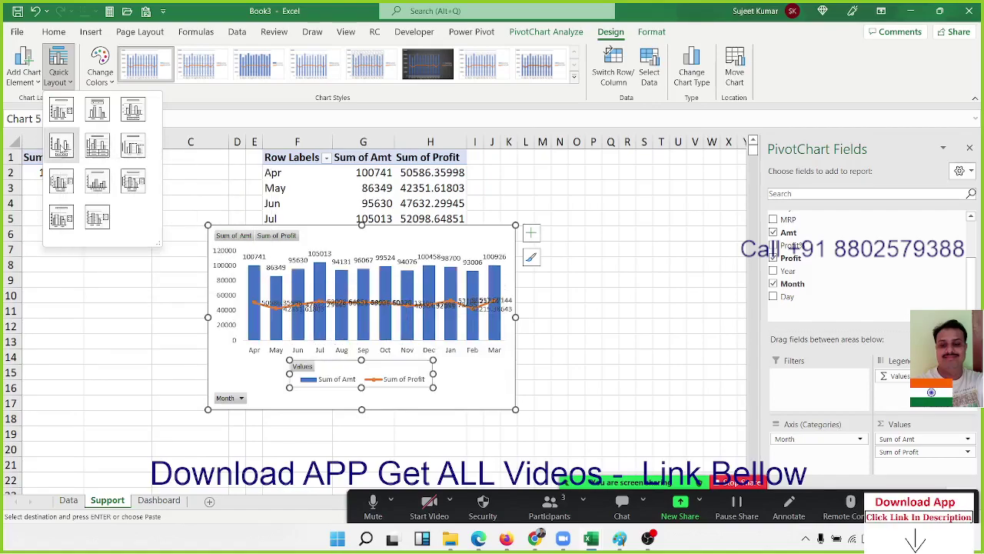
# - Apply the Quick Layout with data labels and a bottom legend, and hide all field buttons
pyautogui.click(61, 146)
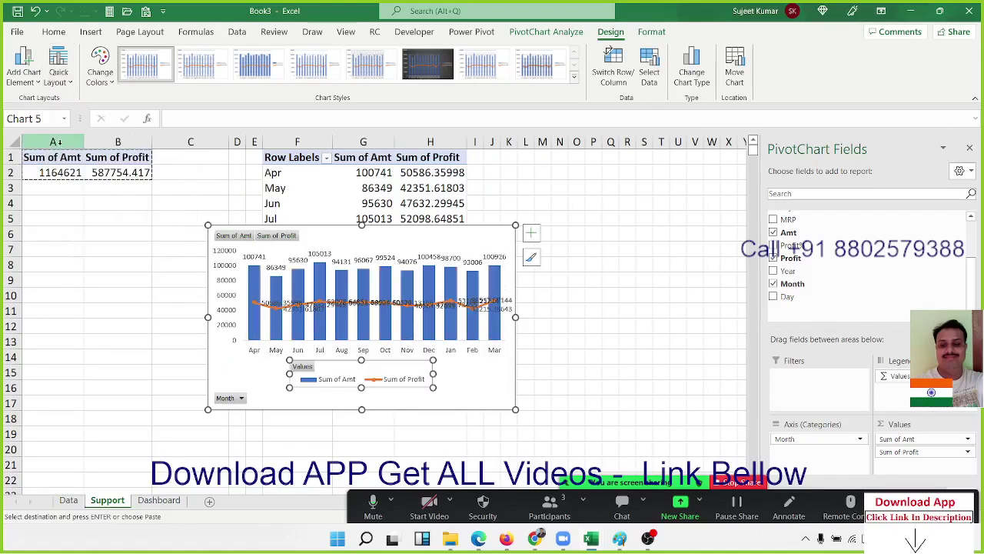
pyautogui.click(278, 243)
pyautogui.rightClick(278, 243)
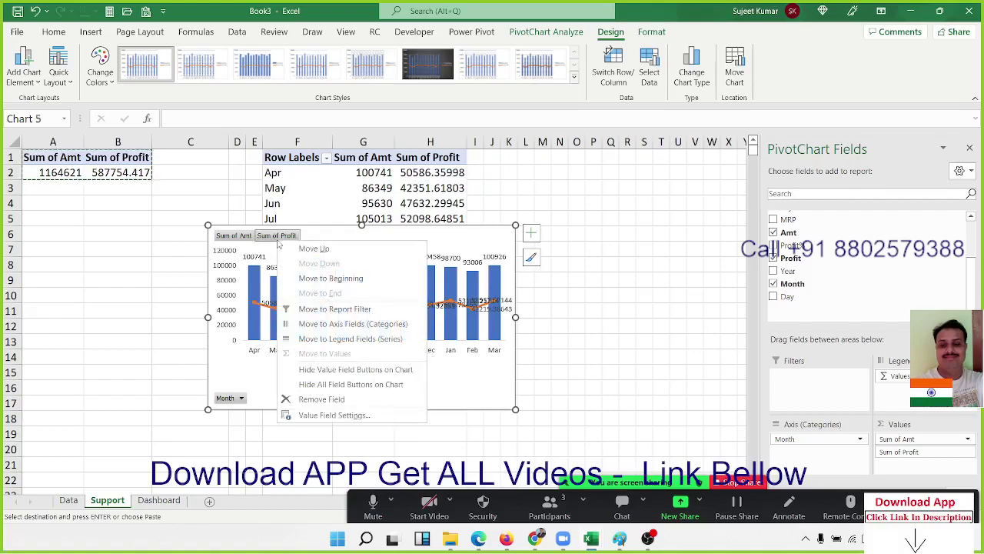
pyautogui.click(333, 387)
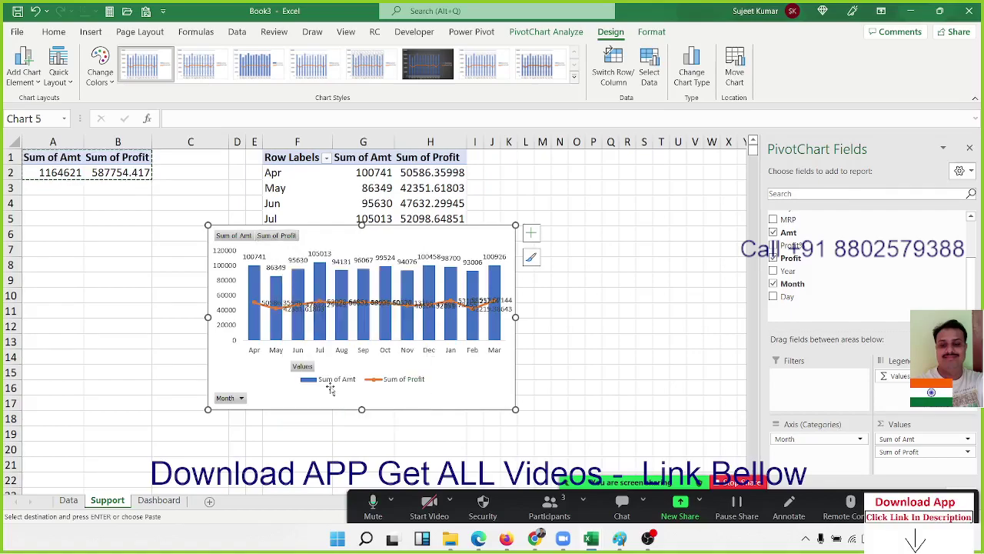
# - Delete the Sum of Profit data labels, keeping the labels on the Sum of Amt columns
pyautogui.click(494, 369)
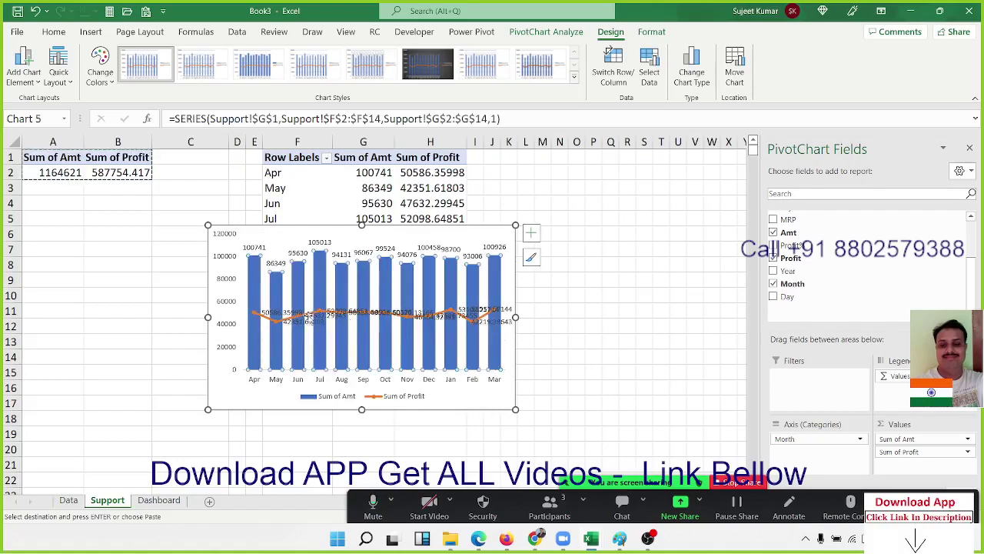
pyautogui.click(308, 319)
pyautogui.press('Delete')
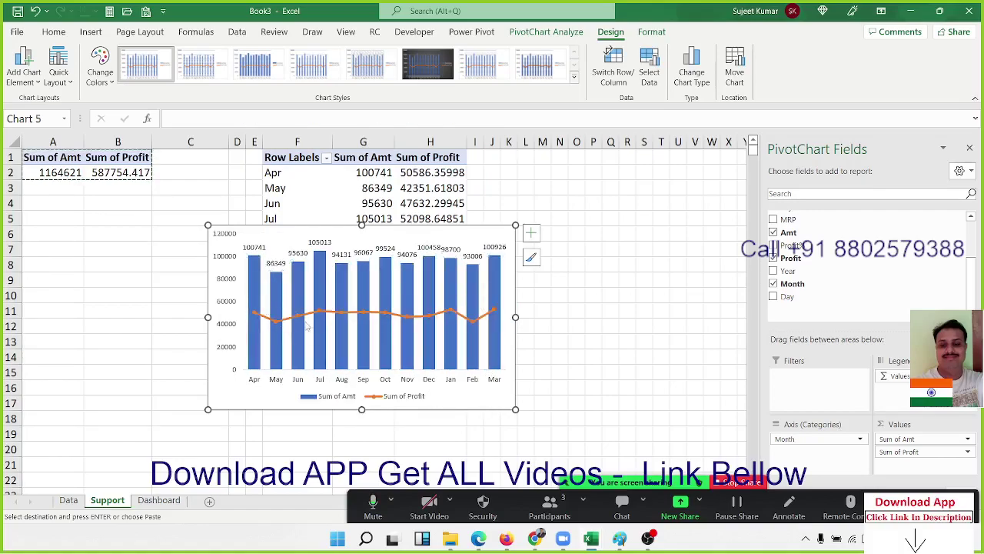
pyautogui.click(298, 252)
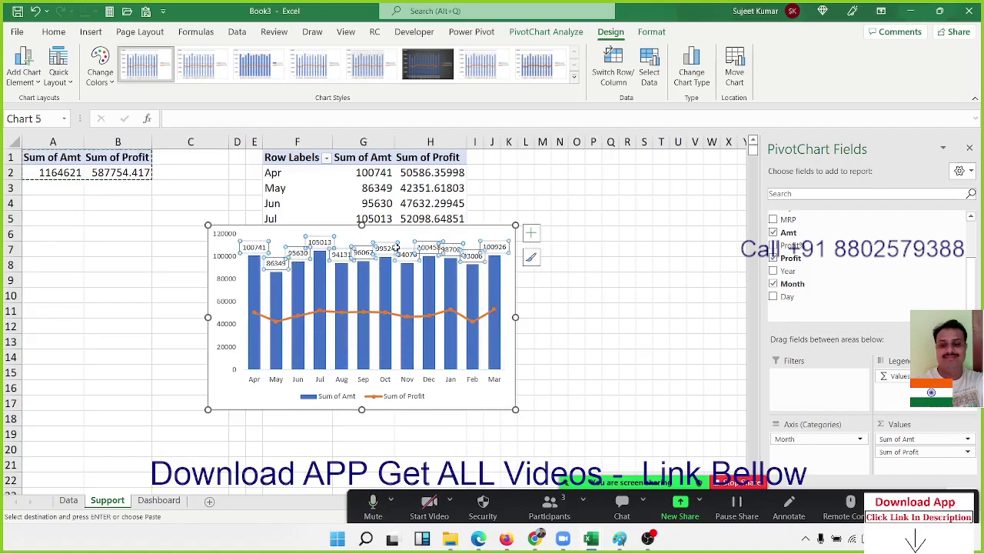
# - Give the Sum of Amt labels the custom format #,"K", then cut the chart
pyautogui.rightClick(389, 251)
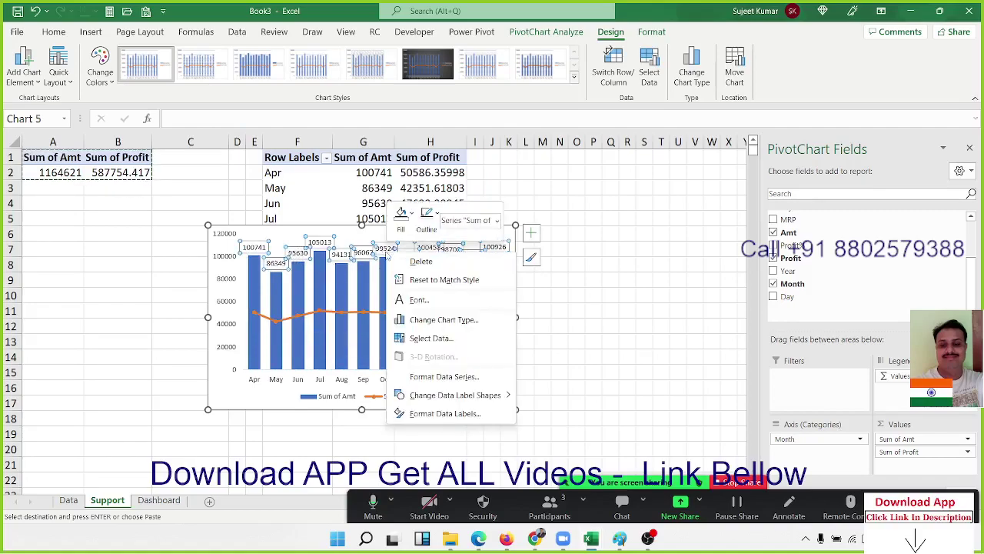
pyautogui.click(452, 414)
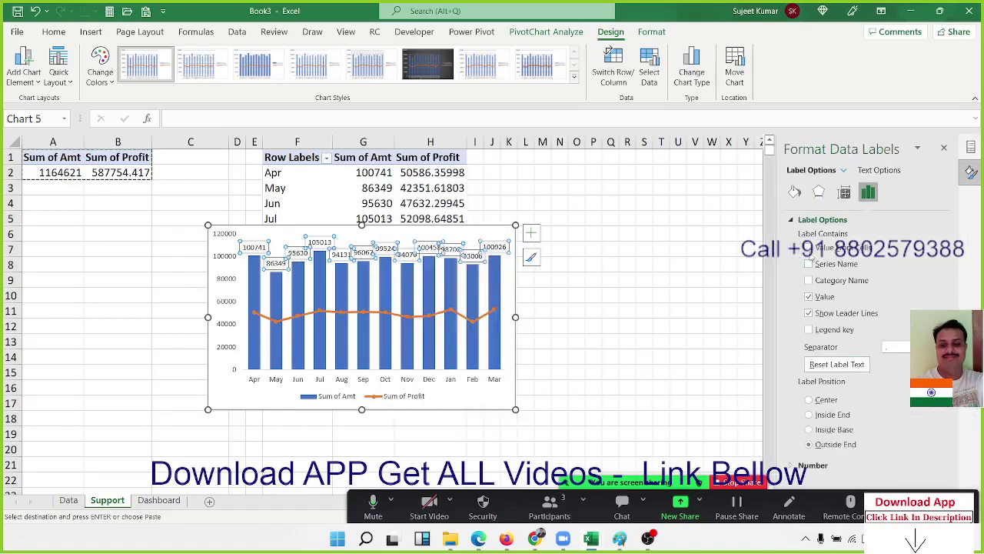
pyautogui.click(795, 192)
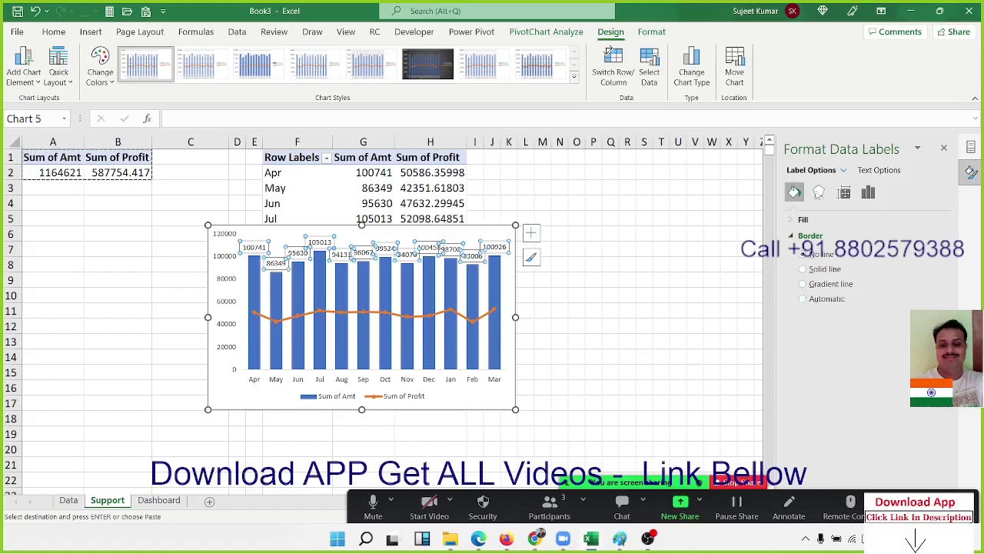
pyautogui.click(844, 193)
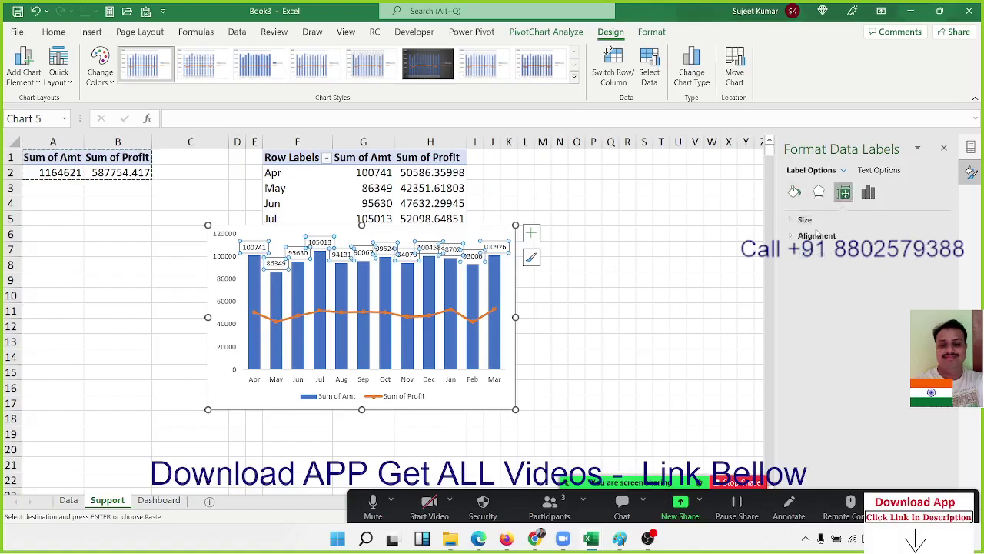
pyautogui.click(869, 193)
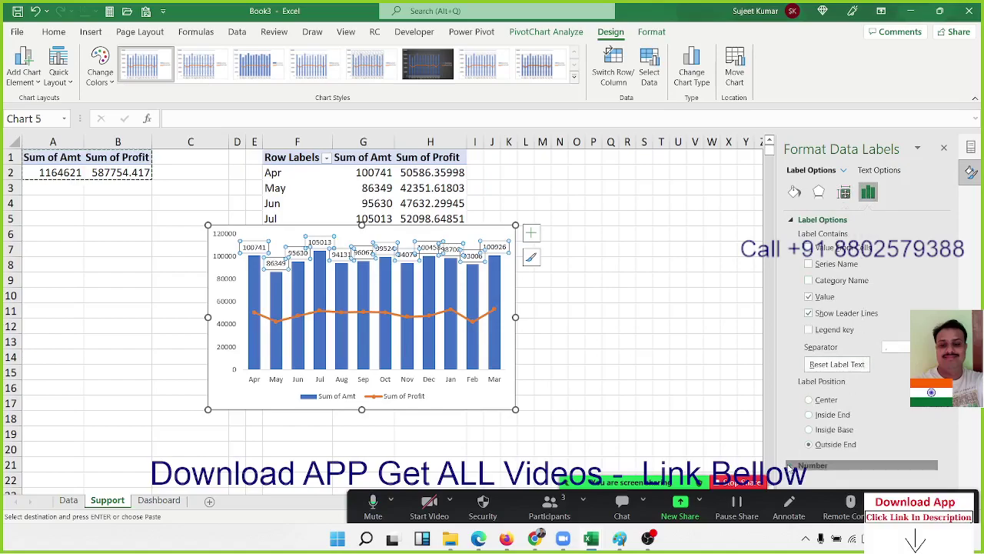
pyautogui.click(799, 465)
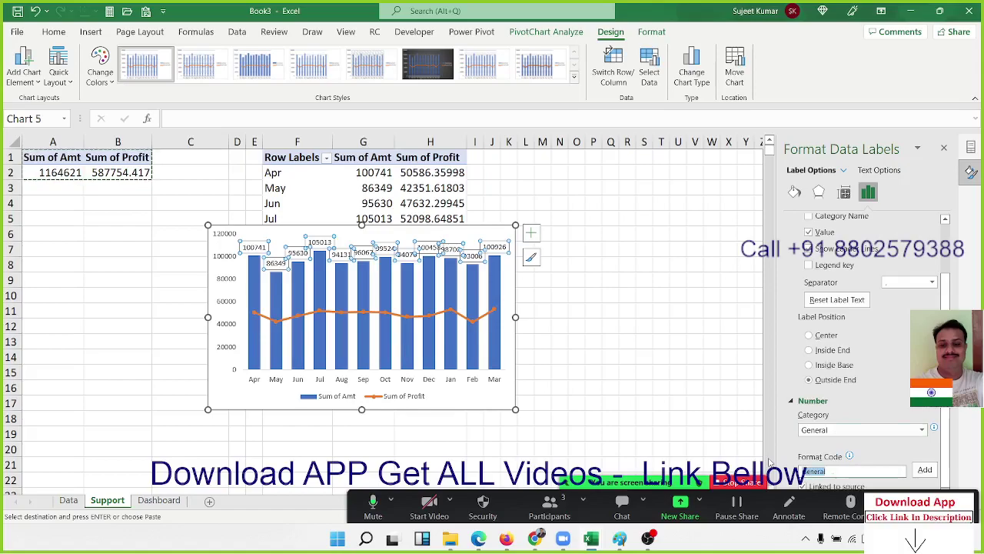
pyautogui.press('BackSpace')
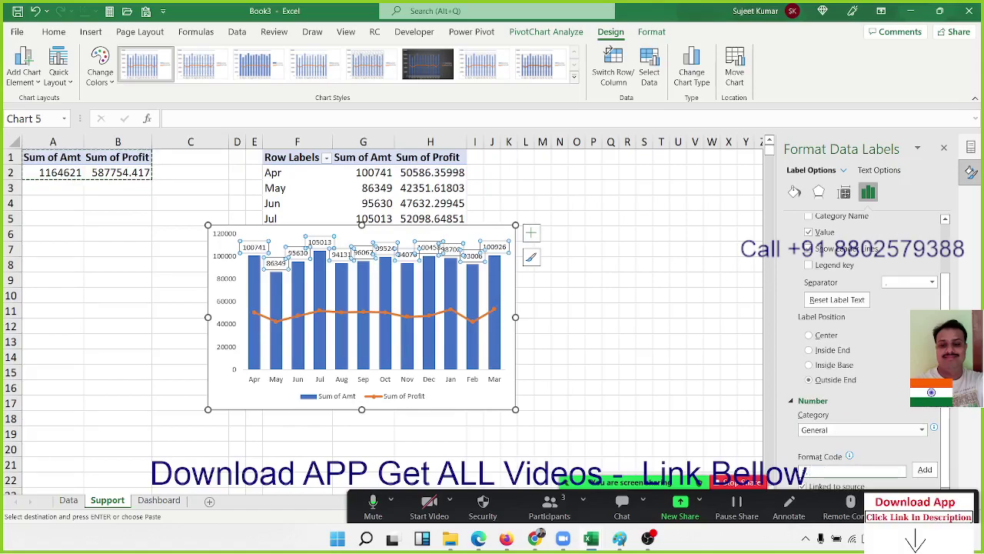
pyautogui.write('"K')
pyautogui.click(925, 469)
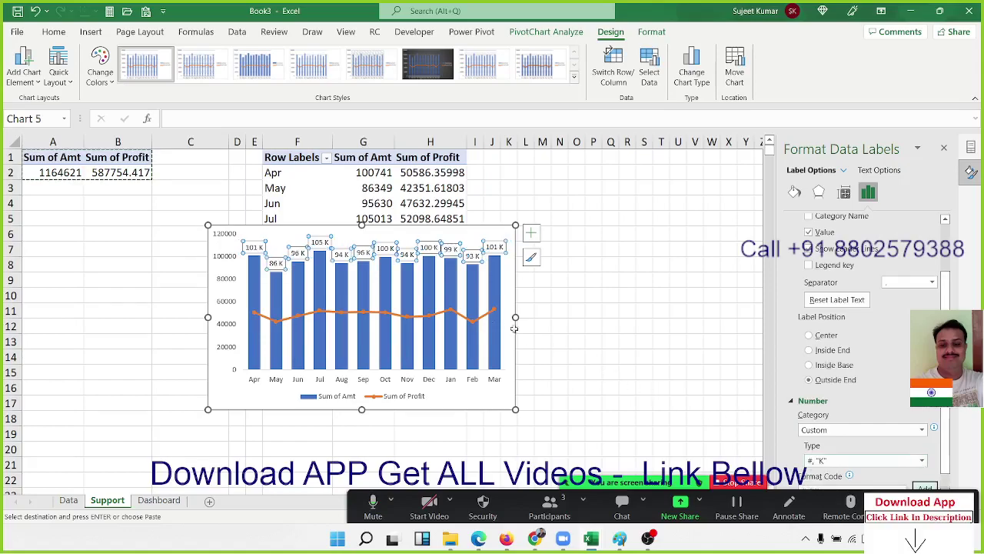
pyautogui.click(496, 406)
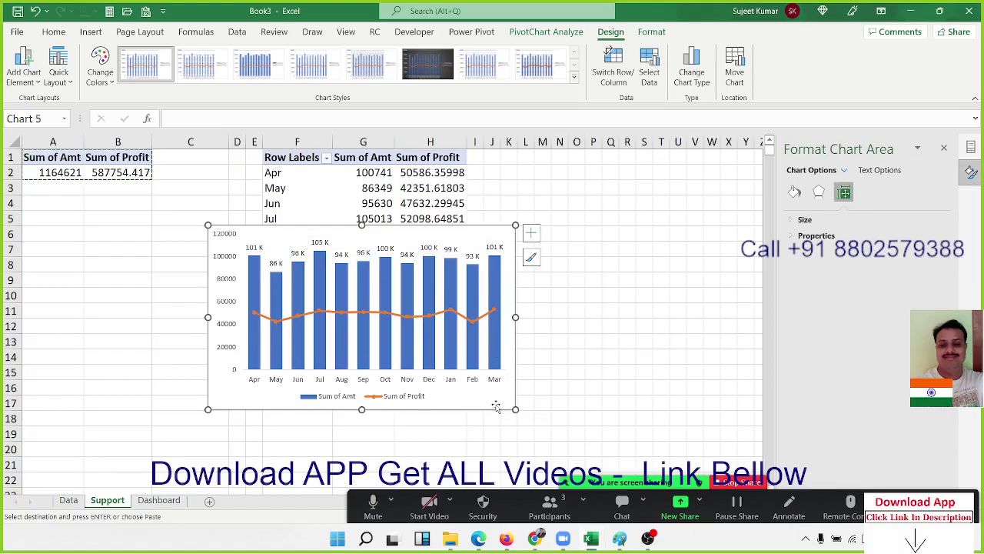
pyautogui.hotkey('ctrl', 'x')
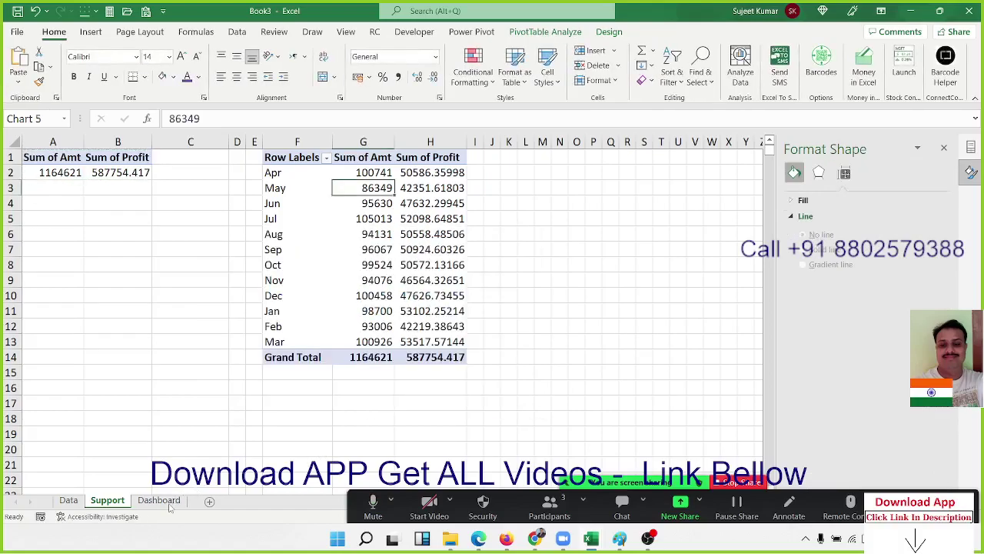
# - Paste the combo chart at cell E10 on the Dashboard sheet
pyautogui.click(159, 500)
pyautogui.click(214, 243)
pyautogui.scroll(3, 214, 243)
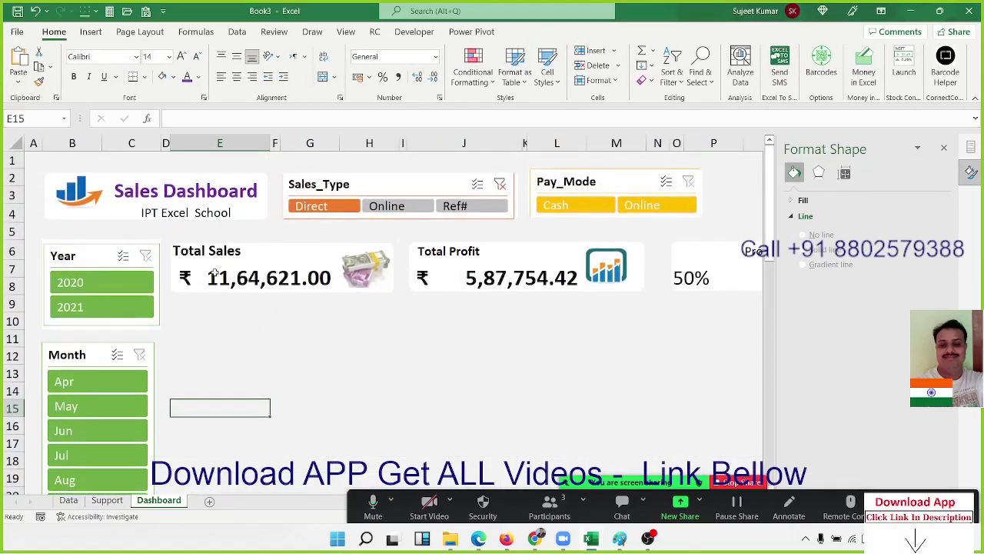
pyautogui.click(209, 315)
pyautogui.hotkey('ctrl', 'v')
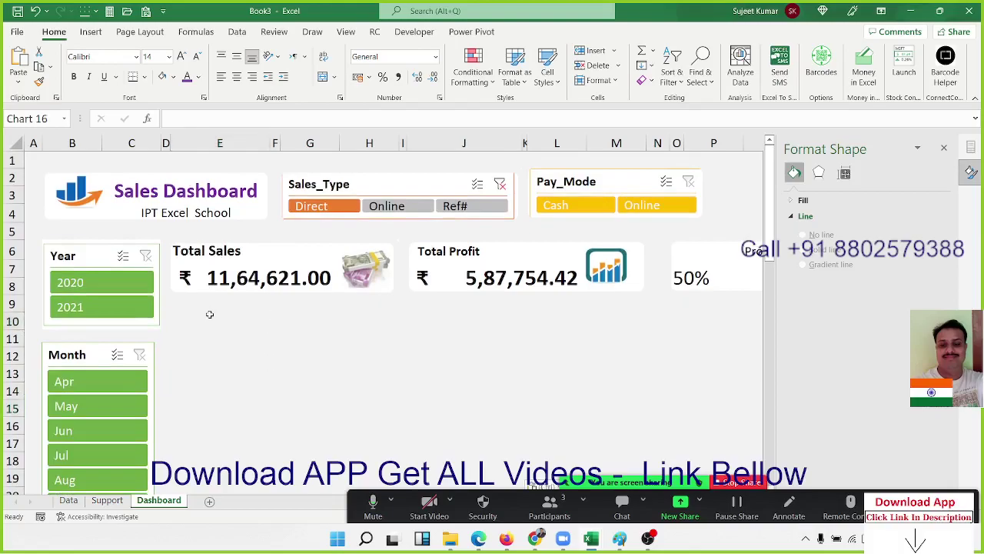
pyautogui.scroll(-3, 500, 338)
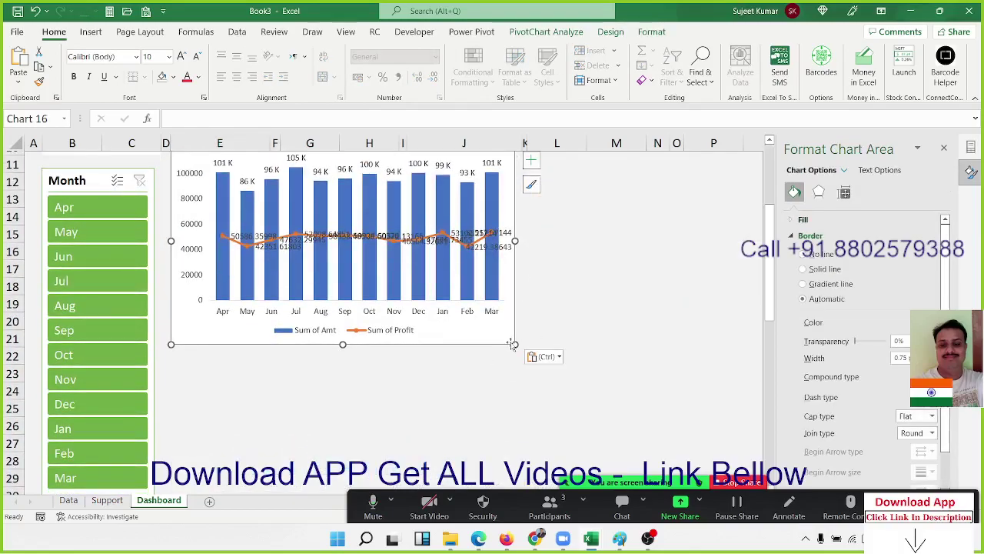
pyautogui.scroll(3, 469, 304)
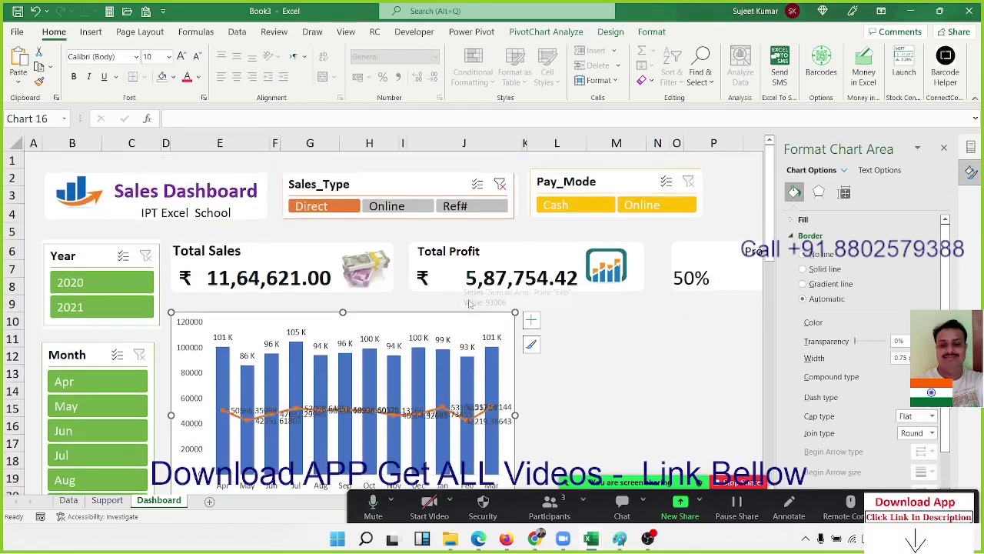
pyautogui.click(482, 423)
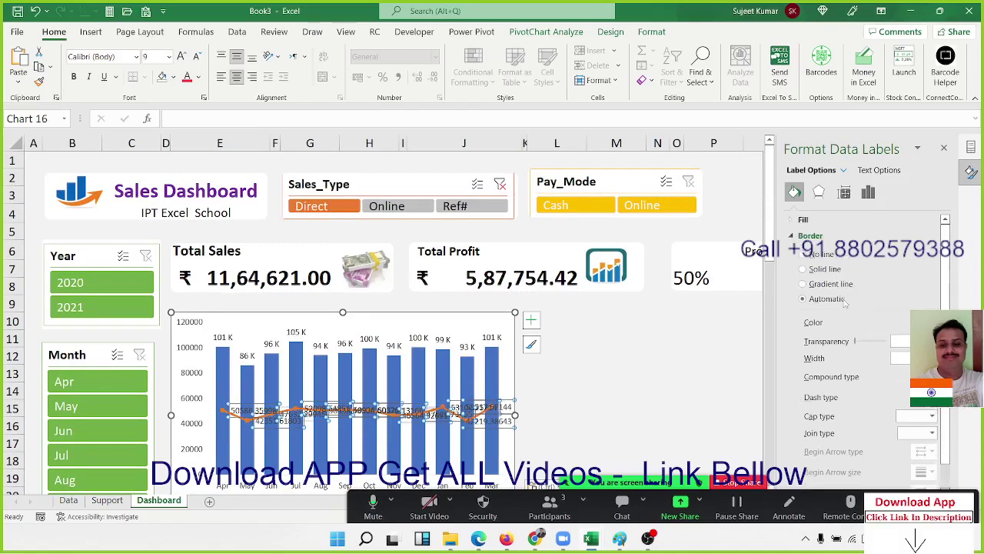
# - Format the profit-line labels with #,"K" so they read 51 K, 42 K
pyautogui.click(868, 192)
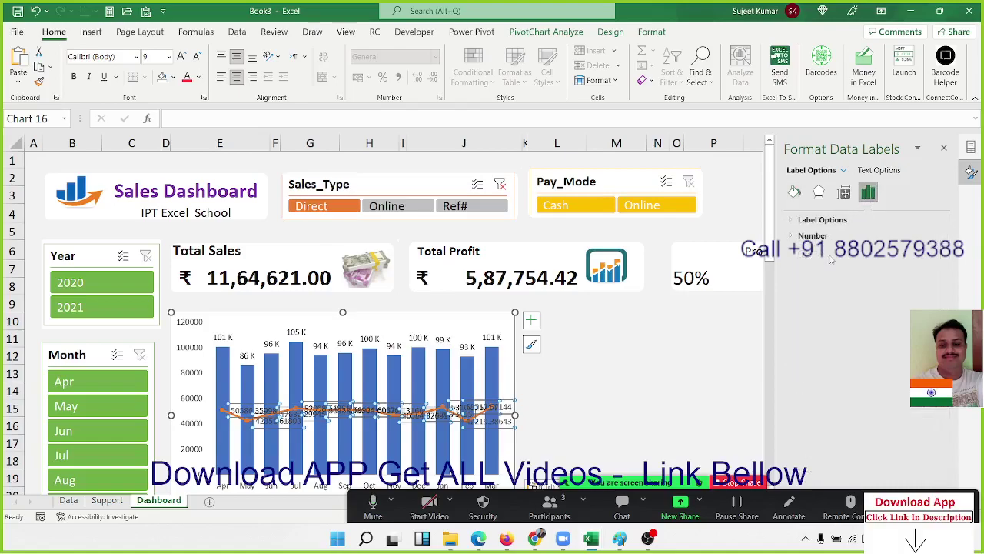
pyautogui.click(815, 236)
pyautogui.doubleClick(818, 311)
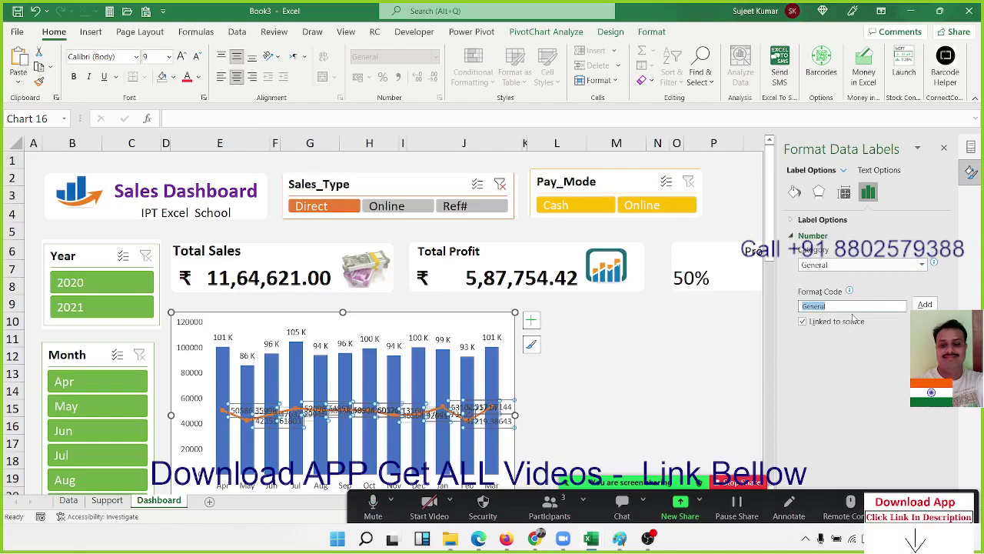
pyautogui.write('#,"K')
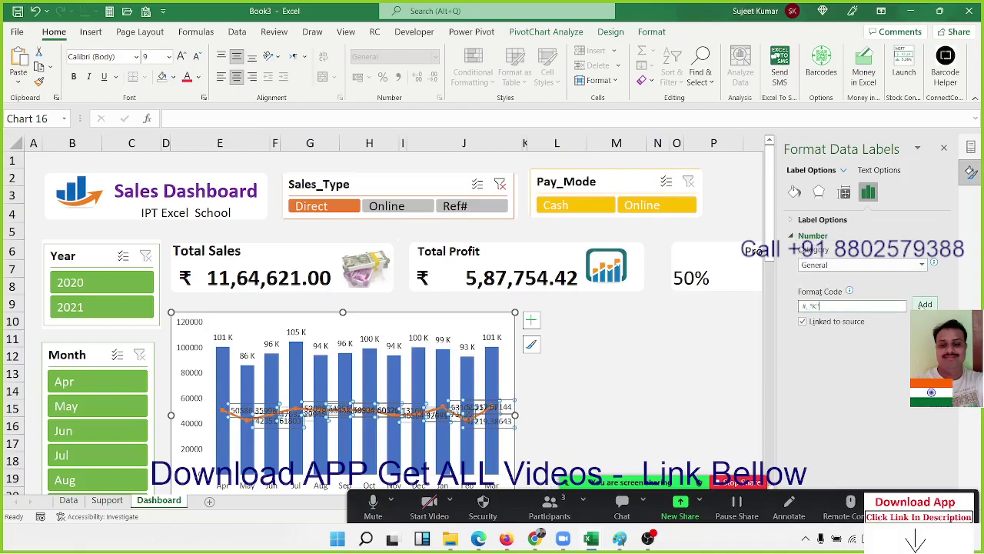
pyautogui.click(924, 305)
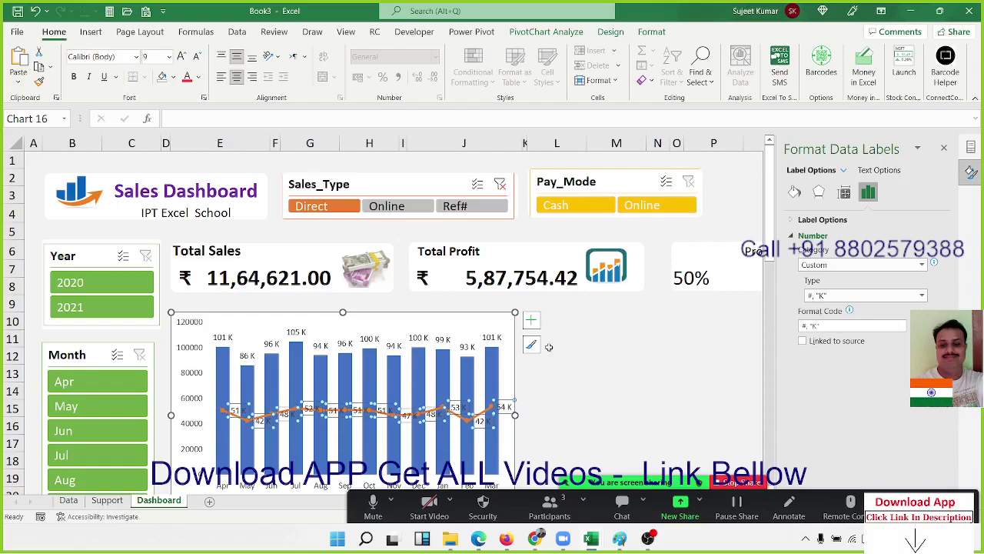
pyautogui.click(441, 372)
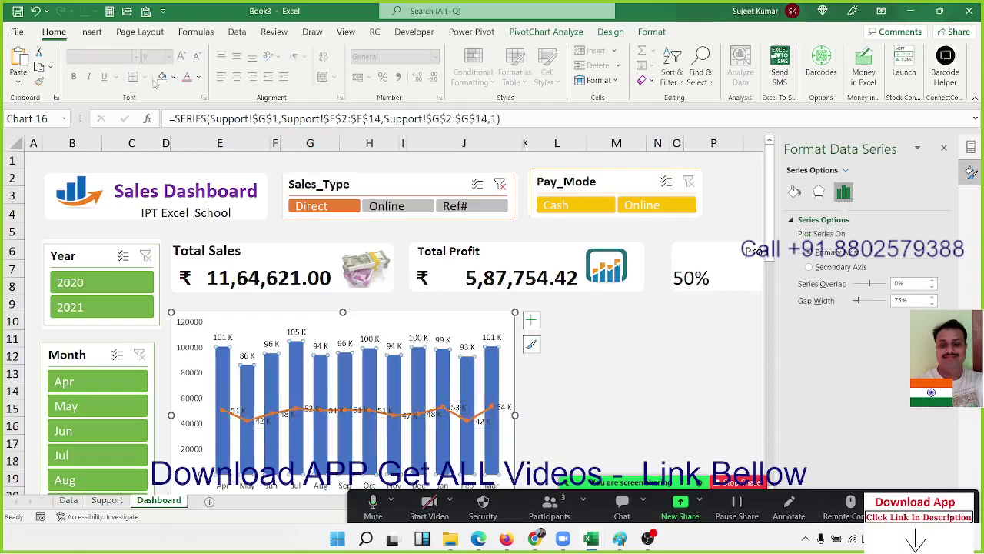
# - Fill the Sum of Amt columns light green and close the Format pane
pyautogui.click(175, 79)
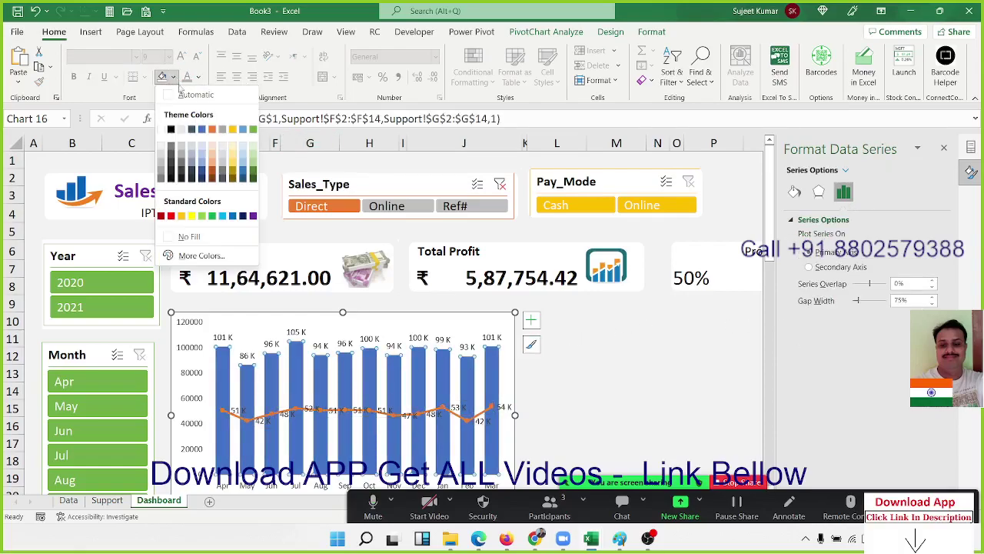
pyautogui.click(204, 215)
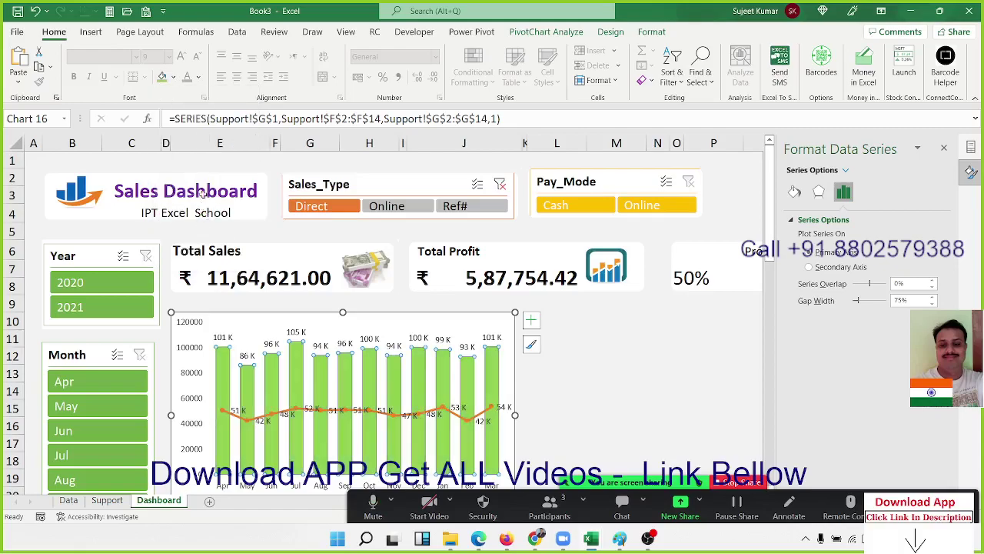
pyautogui.click(552, 373)
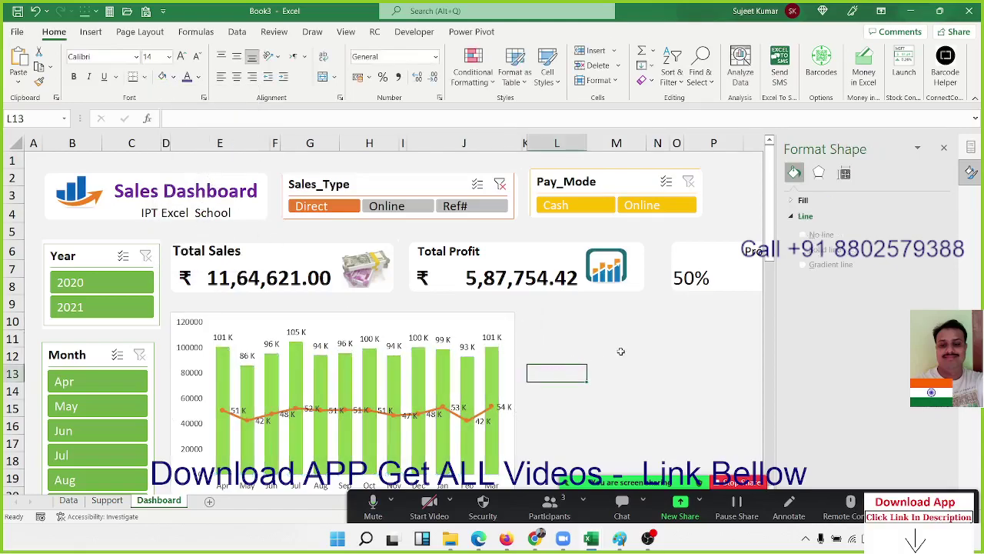
pyautogui.scroll(-3, 621, 351)
pyautogui.scroll(2, 621, 351)
pyautogui.scroll(1, 621, 351)
pyautogui.click(945, 148)
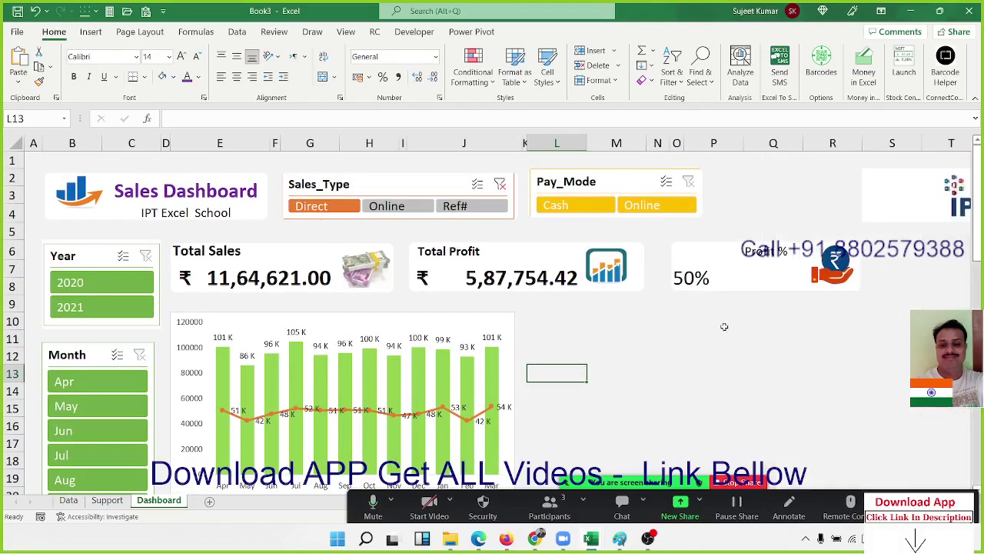
pyautogui.click(677, 339)
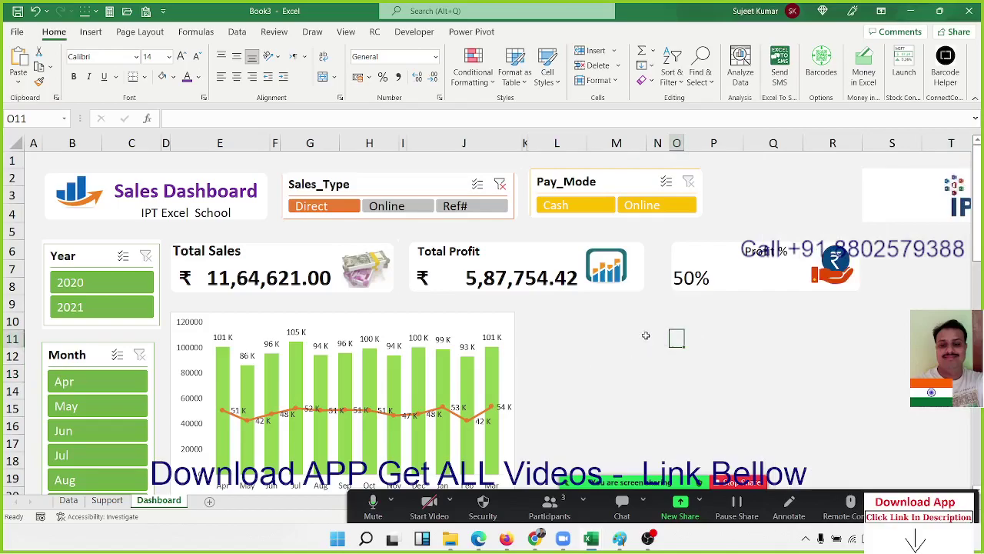
# - Copy the monthly pivot table F1:H14 to cell M1 on the Support sheet
pyautogui.click(107, 499)
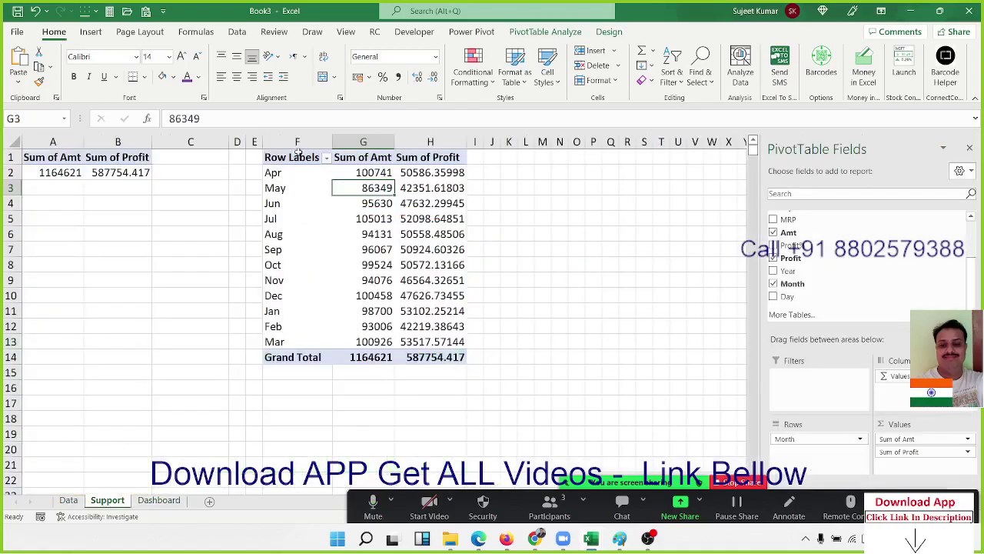
pyautogui.moveTo(298, 152); pyautogui.dragTo(438, 354)
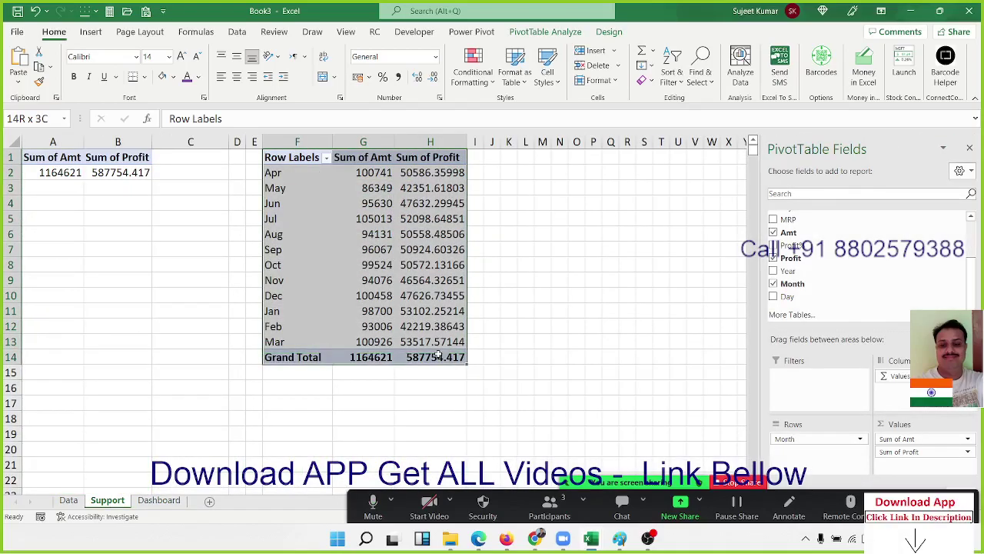
pyautogui.hotkey('ctrl', 'c')
pyautogui.click(538, 156)
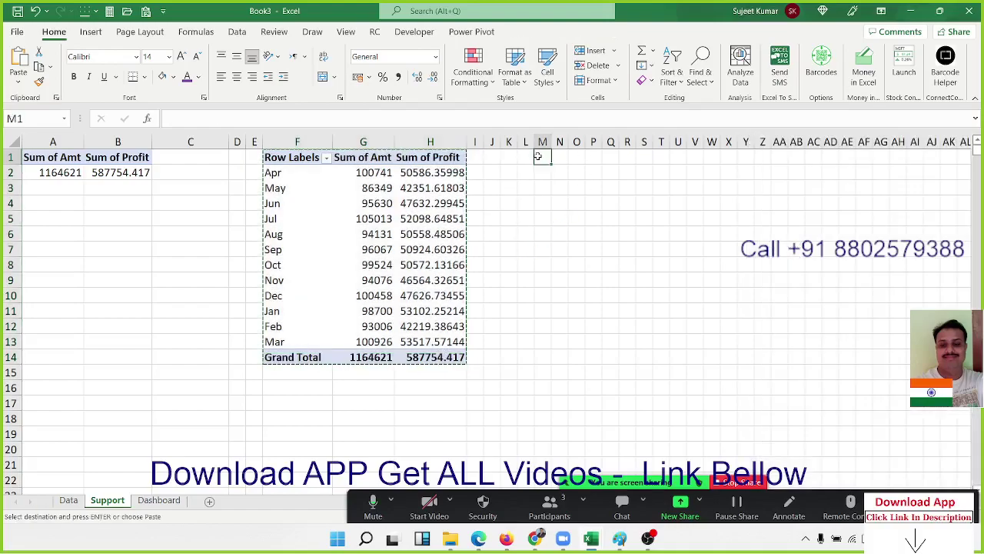
pyautogui.hotkey('ctrl', 'v')
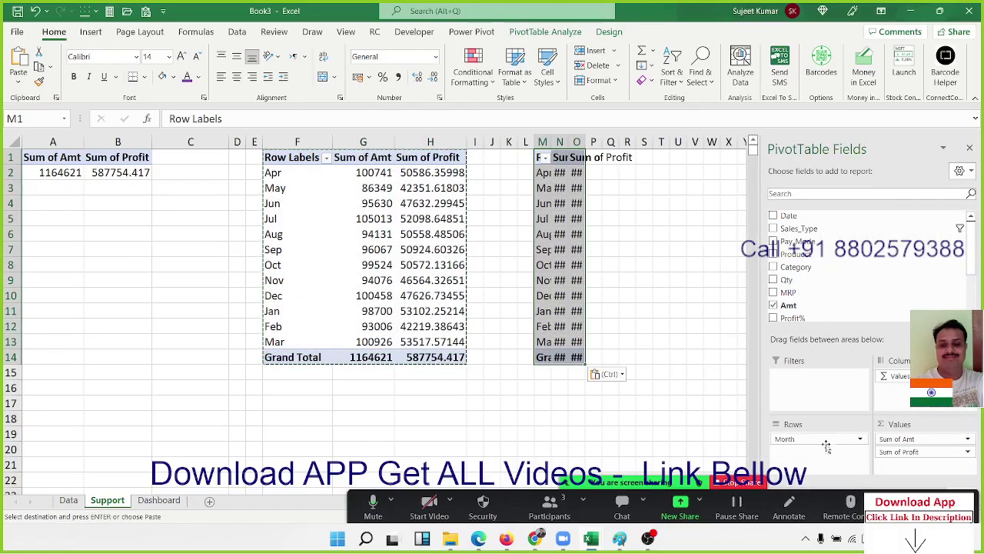
# - Remove Month and Sum of Profit from the copy and put Category in Rows
pyautogui.moveTo(827, 439); pyautogui.dragTo(892, 290)
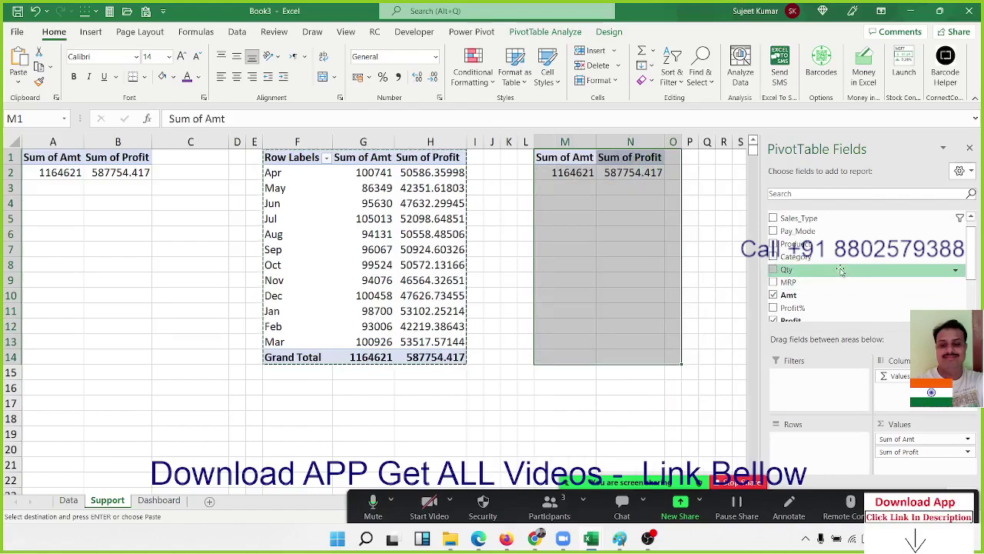
pyautogui.moveTo(905, 452); pyautogui.dragTo(918, 300)
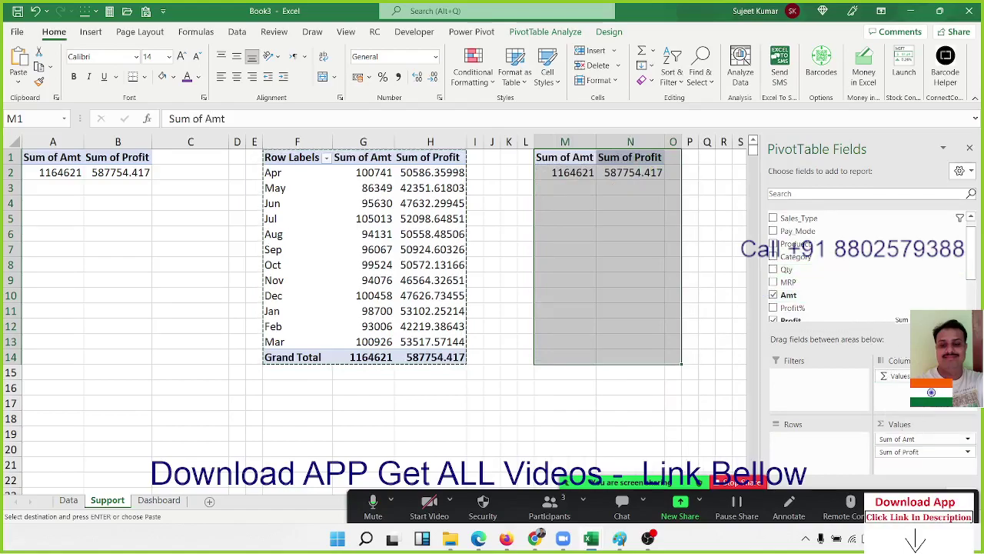
pyautogui.scroll(2, 884, 277)
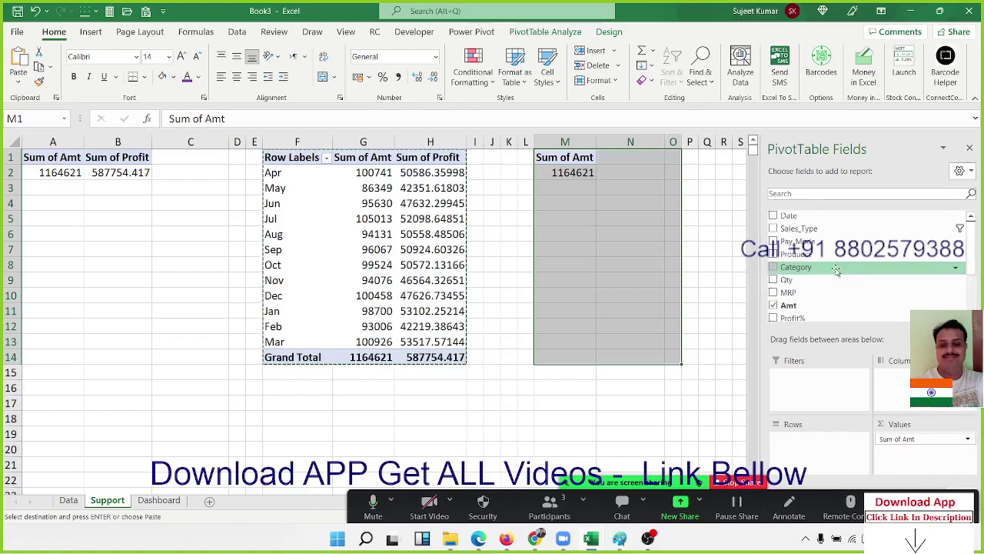
pyautogui.moveTo(835, 267)
pyautogui.mouseDown()
pyautogui.moveTo(860, 381)
pyautogui.moveTo(817, 440)
pyautogui.mouseUp()
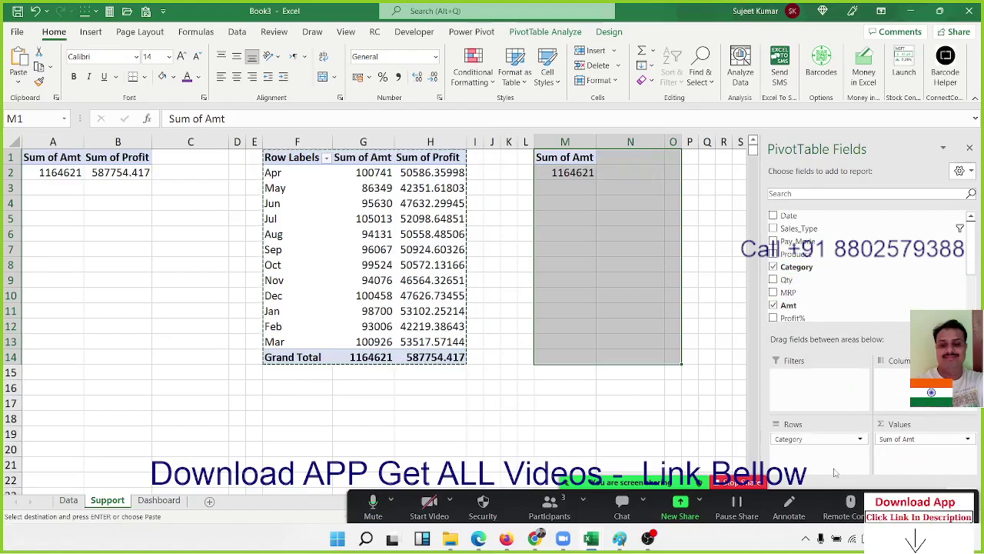
pyautogui.click(969, 149)
pyautogui.click(654, 208)
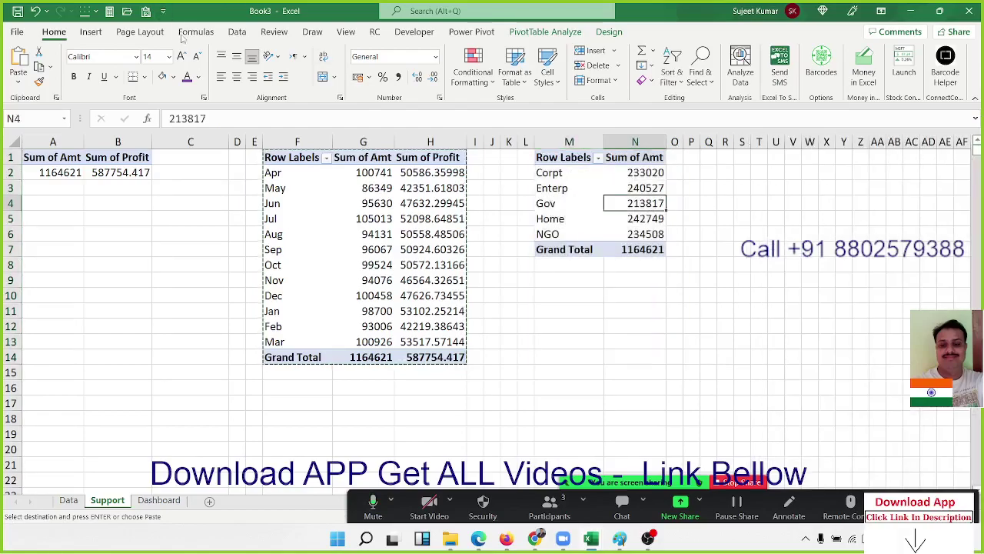
# - Insert a 2-D pie of category totals, move it right, and apply blue Style 10
pyautogui.click(194, 32)
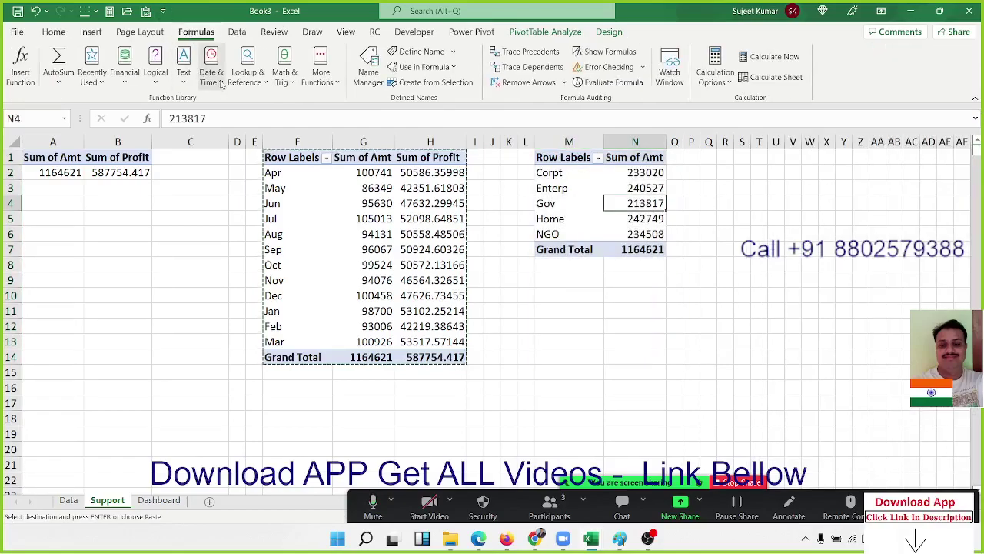
pyautogui.click(94, 32)
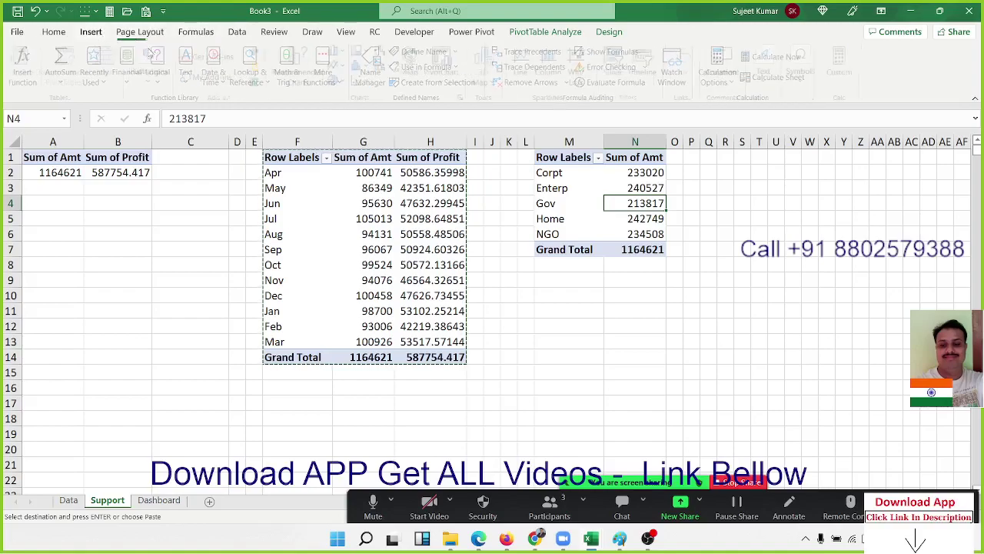
pyautogui.click(340, 80)
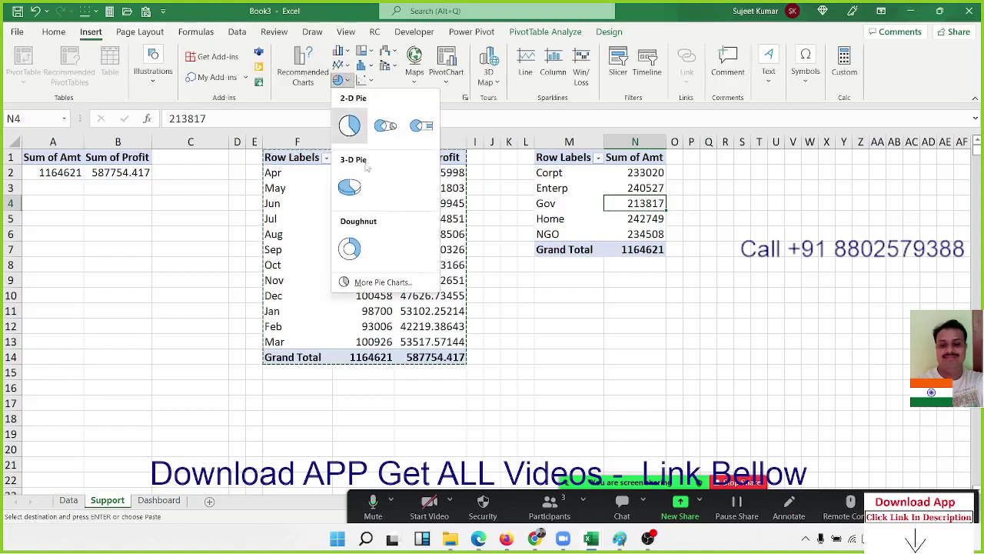
pyautogui.click(349, 126)
pyautogui.moveTo(592, 299); pyautogui.dragTo(725, 305)
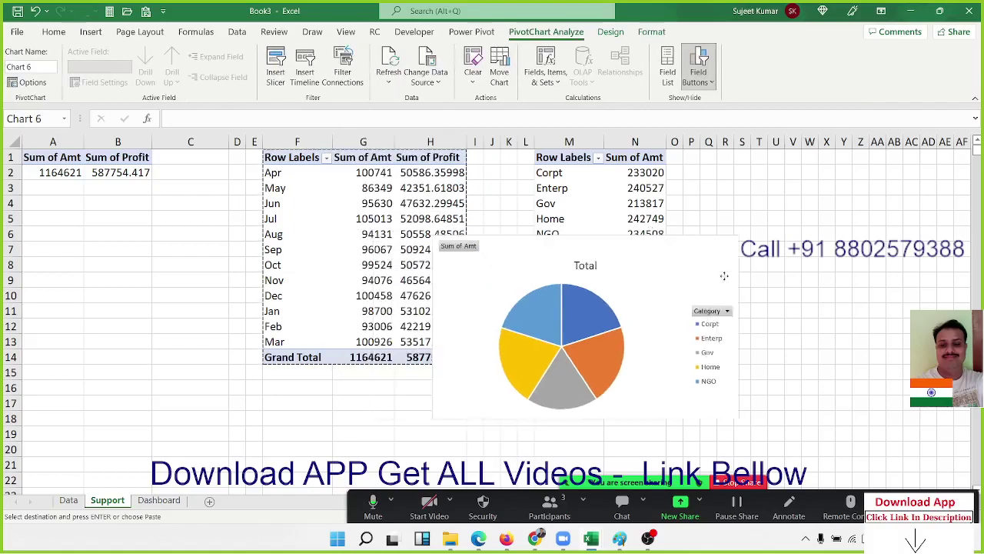
pyautogui.click(612, 32)
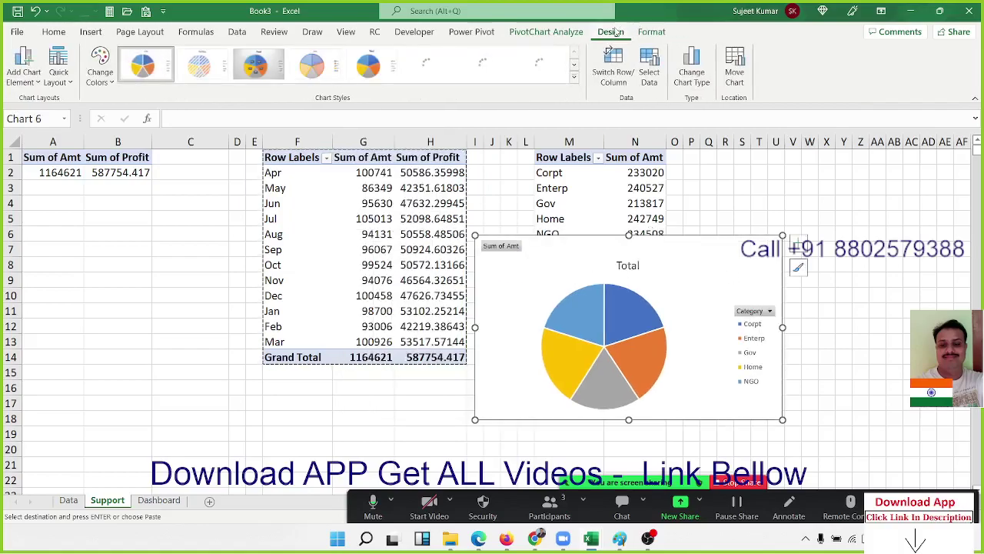
pyautogui.click(574, 77)
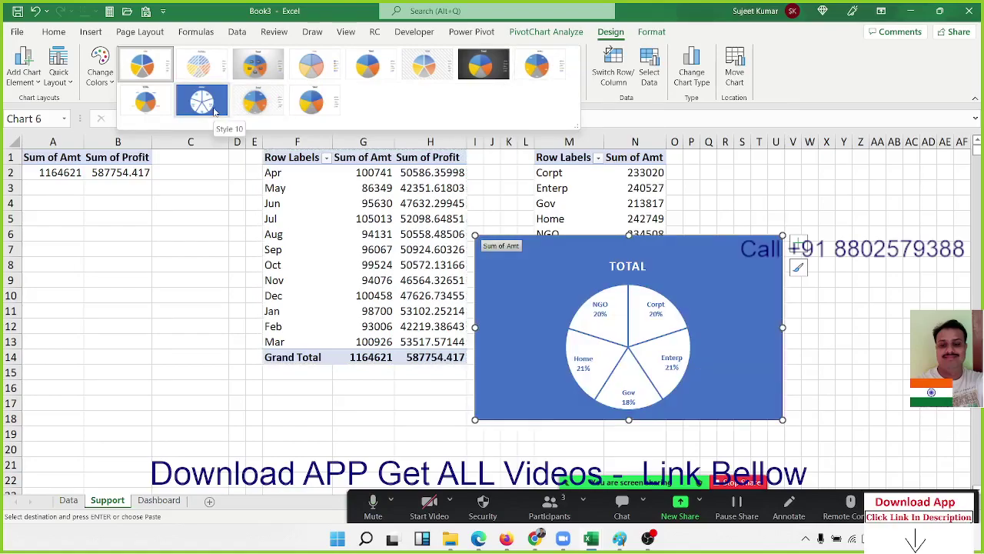
pyautogui.click(214, 112)
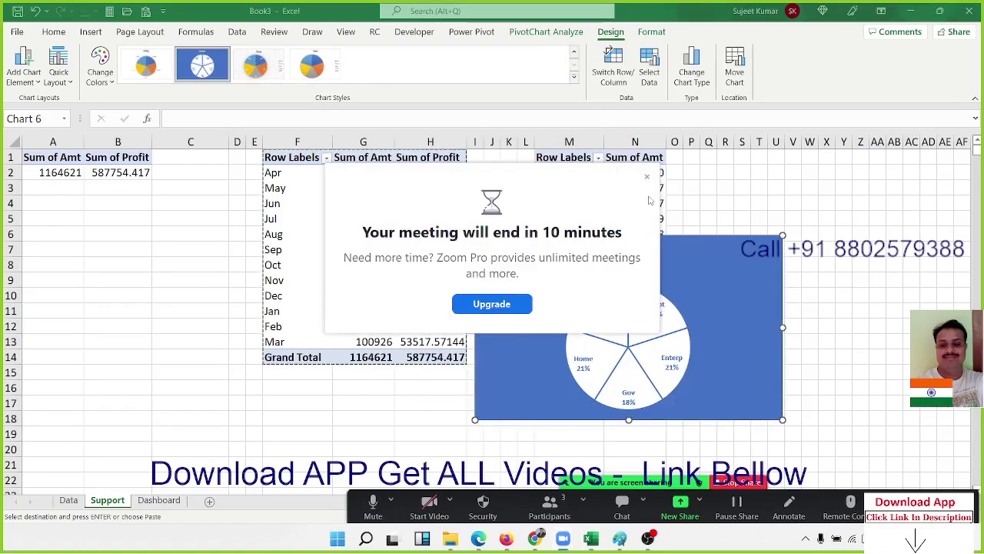
# - Hide all field buttons on the pie and delete its TOTAL title
pyautogui.click(646, 177)
pyautogui.rightClick(500, 248)
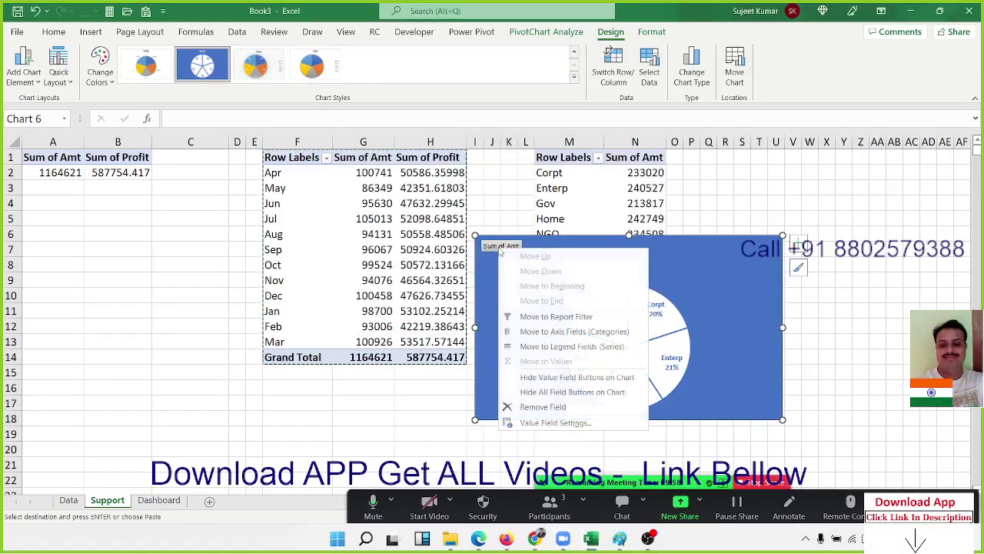
pyautogui.click(526, 393)
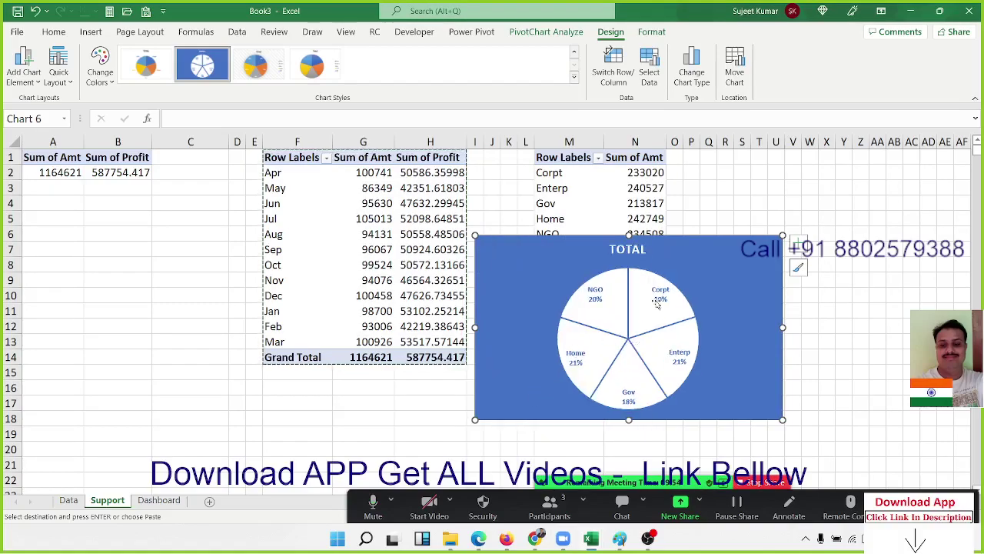
pyautogui.click(646, 251)
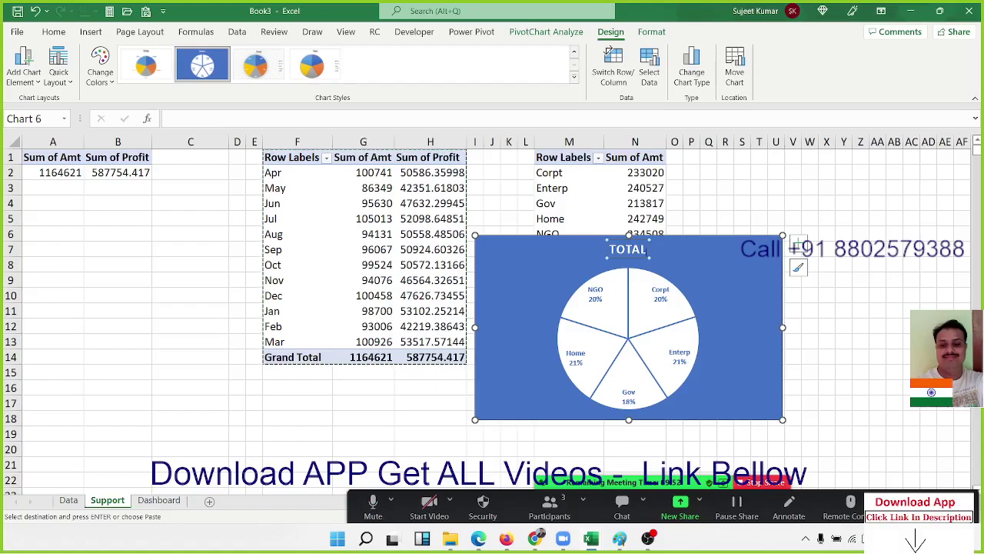
pyautogui.press('Delete')
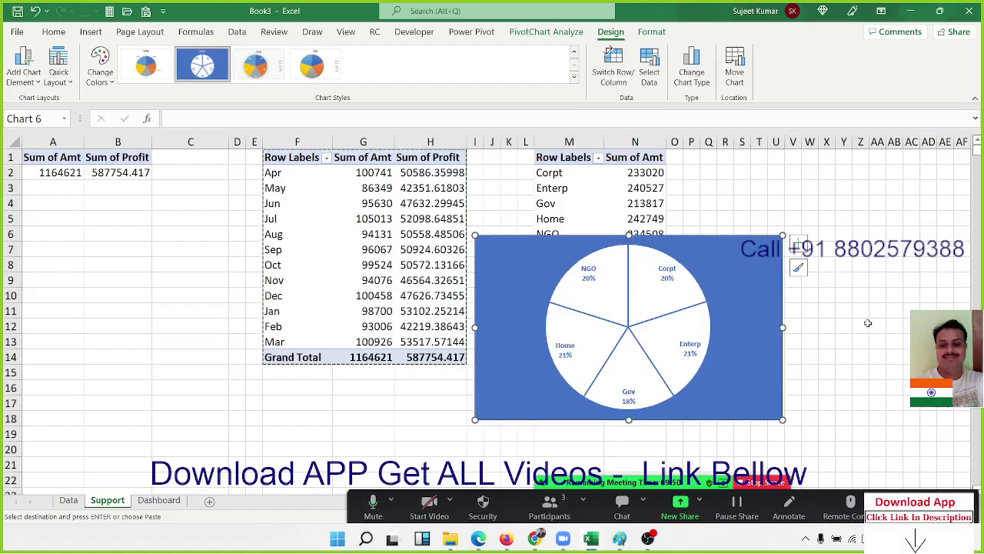
pyautogui.click(894, 311)
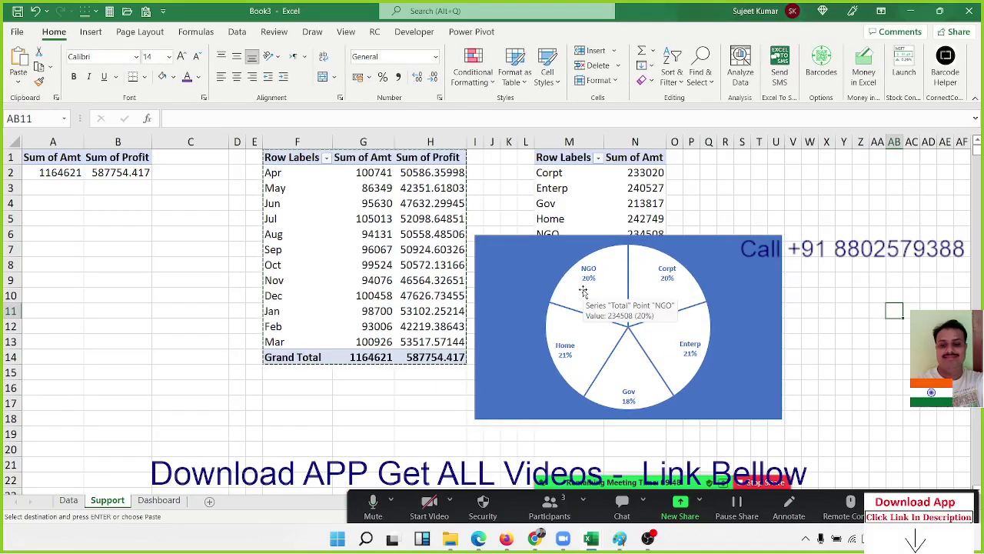
# - Cut the pie chart and paste it on the Dashboard next to the monthly combo chart
pyautogui.moveTo(651, 282)
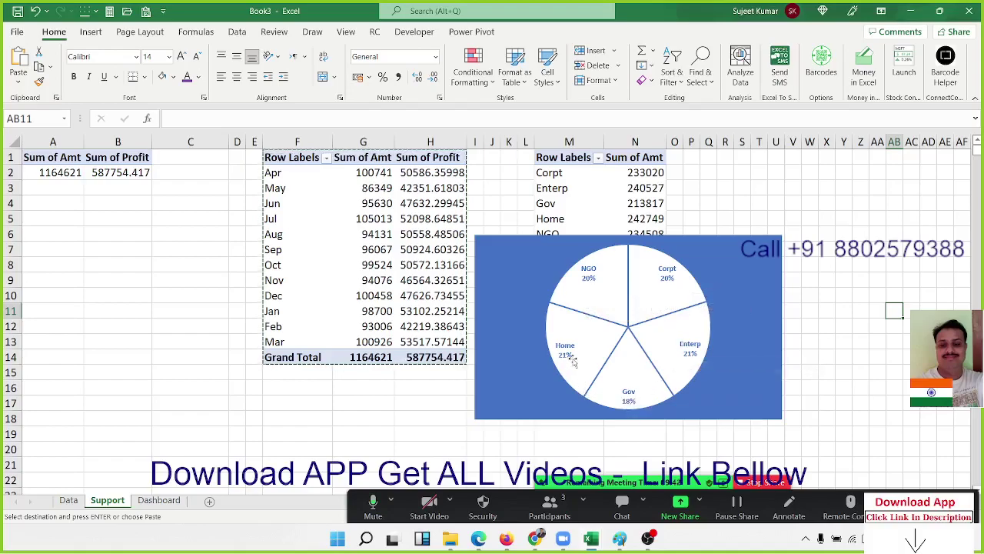
pyautogui.click(761, 384)
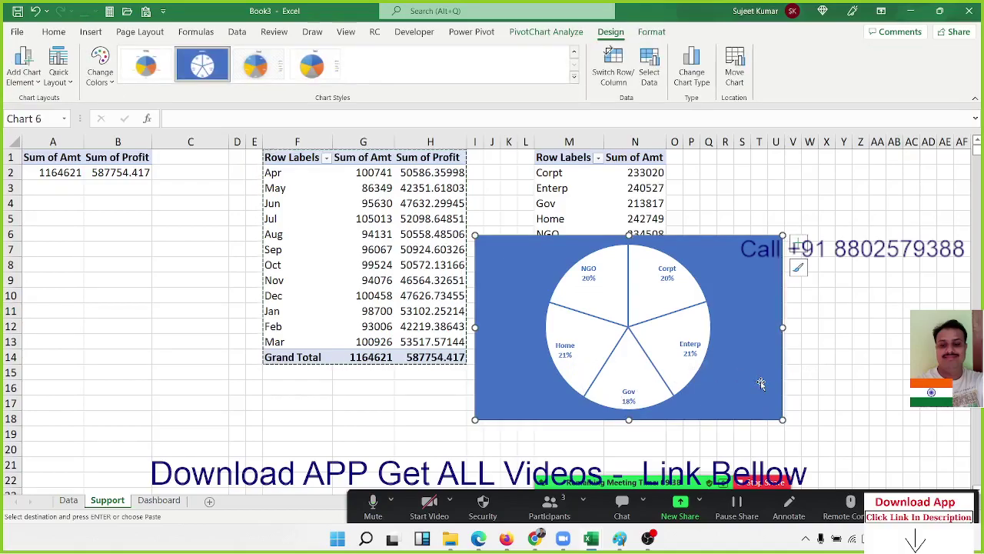
pyautogui.hotkey('ctrl', 'x')
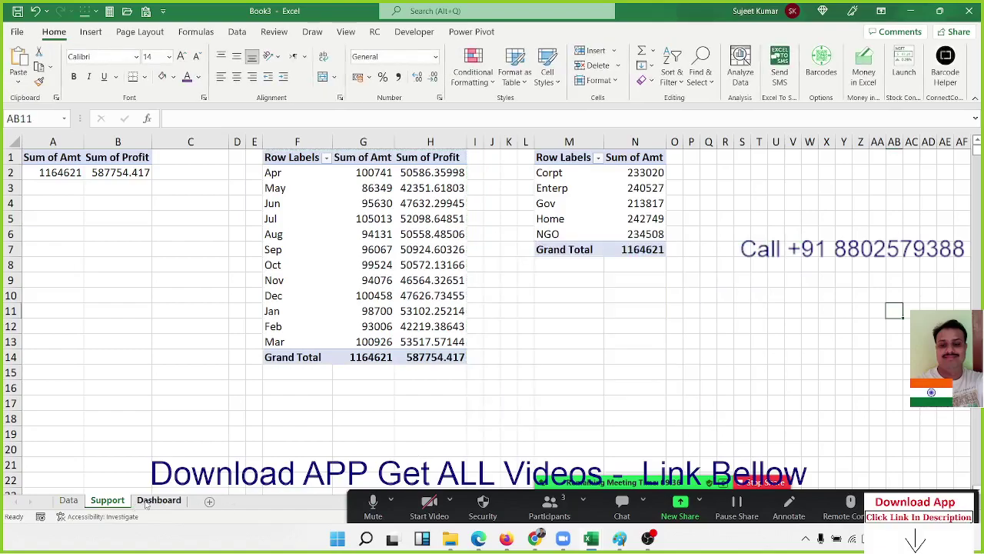
pyautogui.click(158, 501)
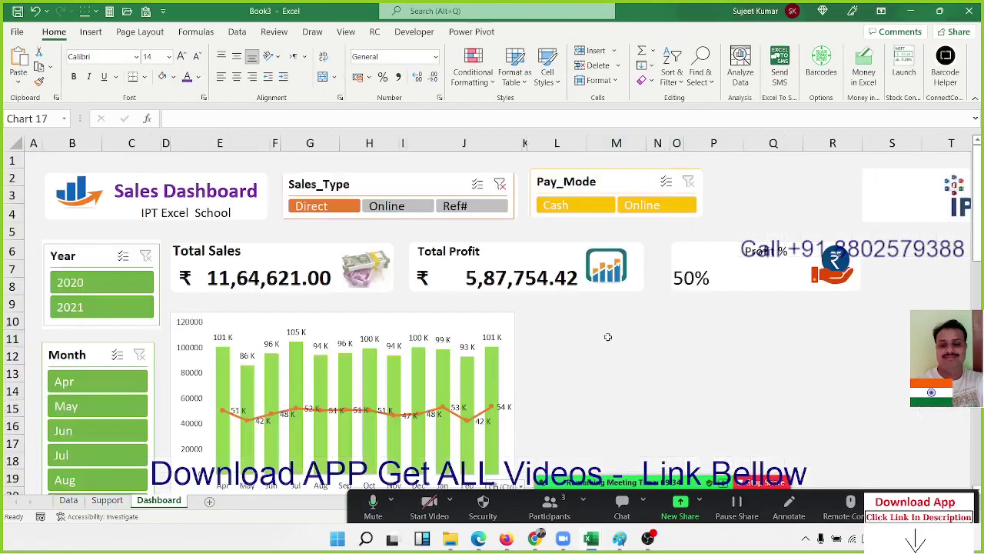
pyautogui.hotkey('ctrl', 'v')
pyautogui.moveTo(607, 337); pyautogui.dragTo(544, 323)
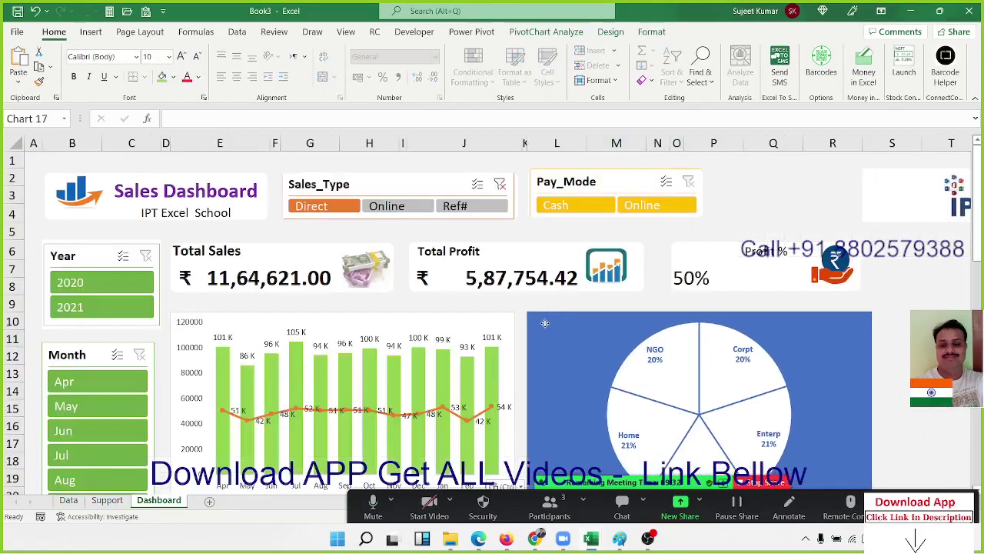
pyautogui.scroll(-7, 716, 343)
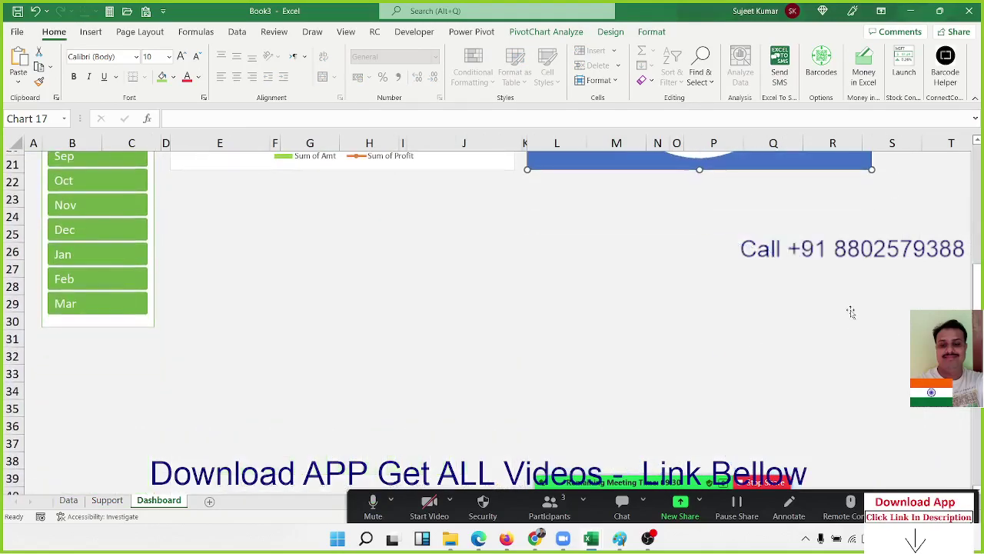
pyautogui.scroll(7, 854, 317)
pyautogui.scroll(-3, 865, 338)
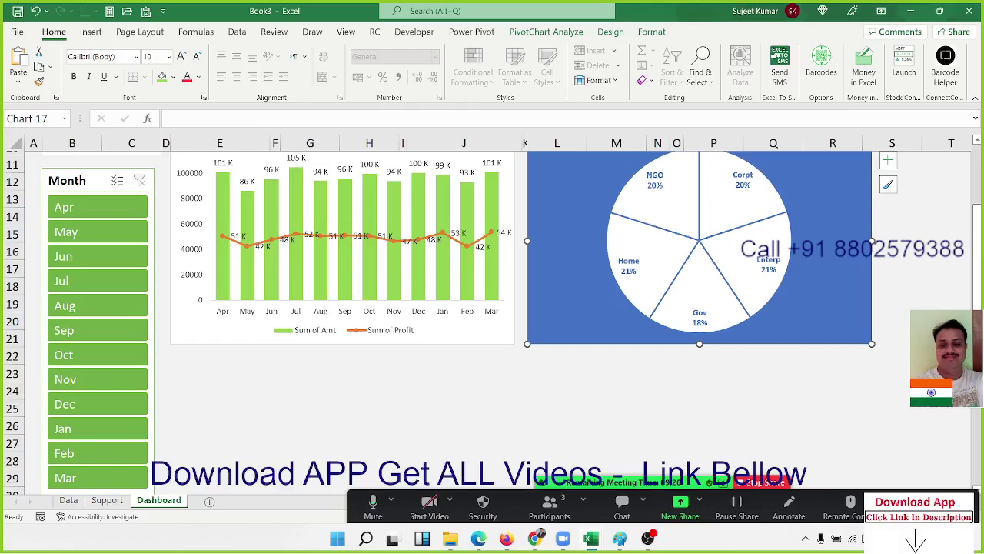
pyautogui.scroll(-3, 872, 344)
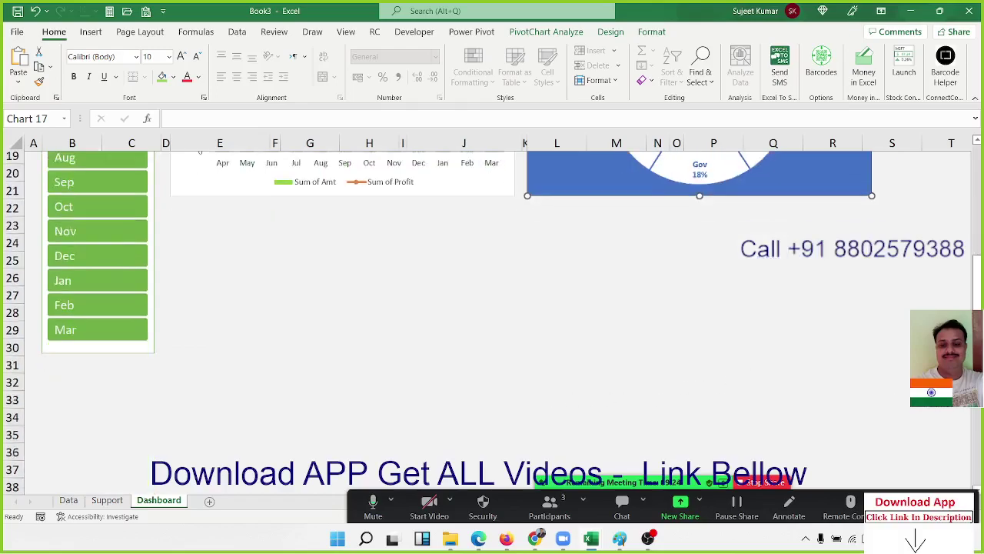
pyautogui.scroll(-1, 872, 344)
pyautogui.scroll(-3, 871, 343)
pyautogui.scroll(7, 872, 343)
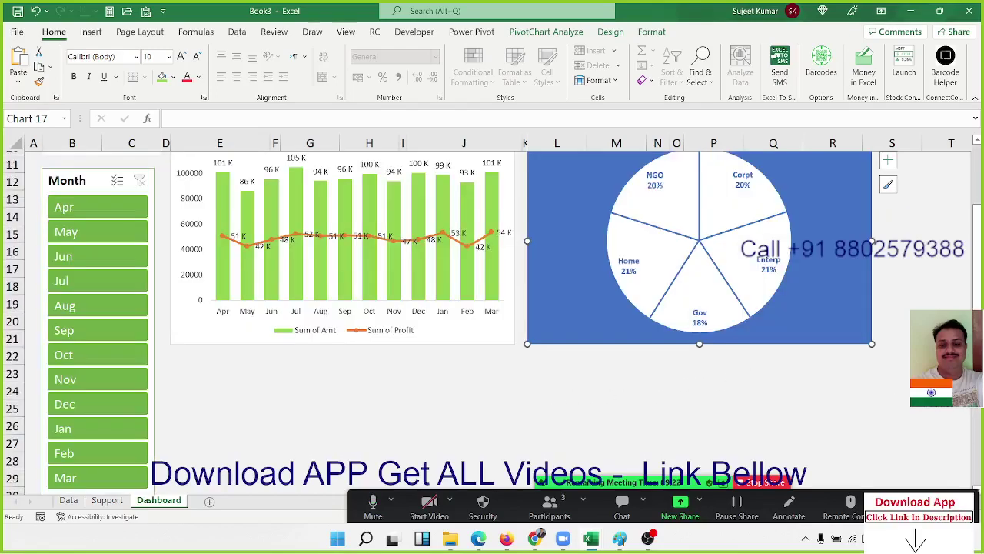
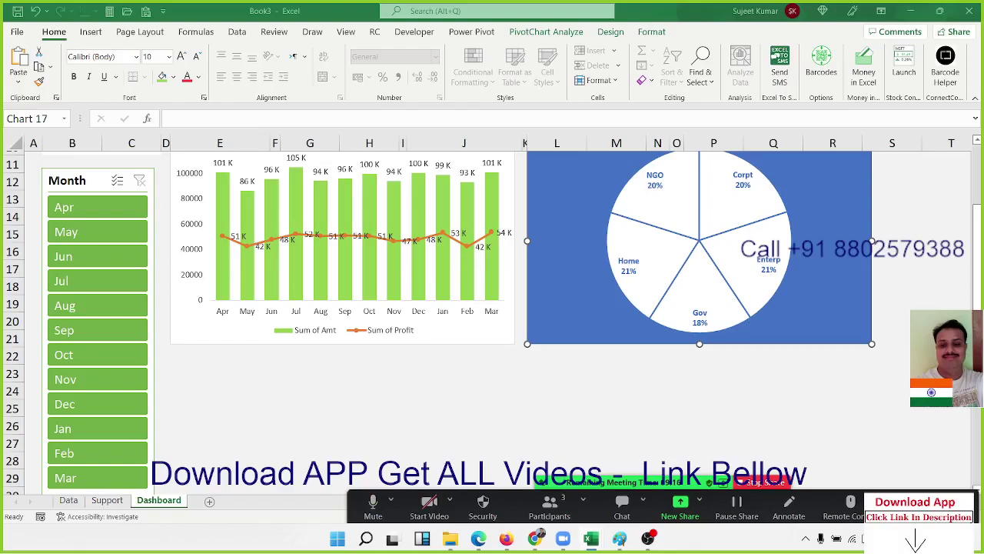
# - Copy the category amount pivot (M1:N7) on the Support sheet and paste it at R1
pyautogui.click(183, 371)
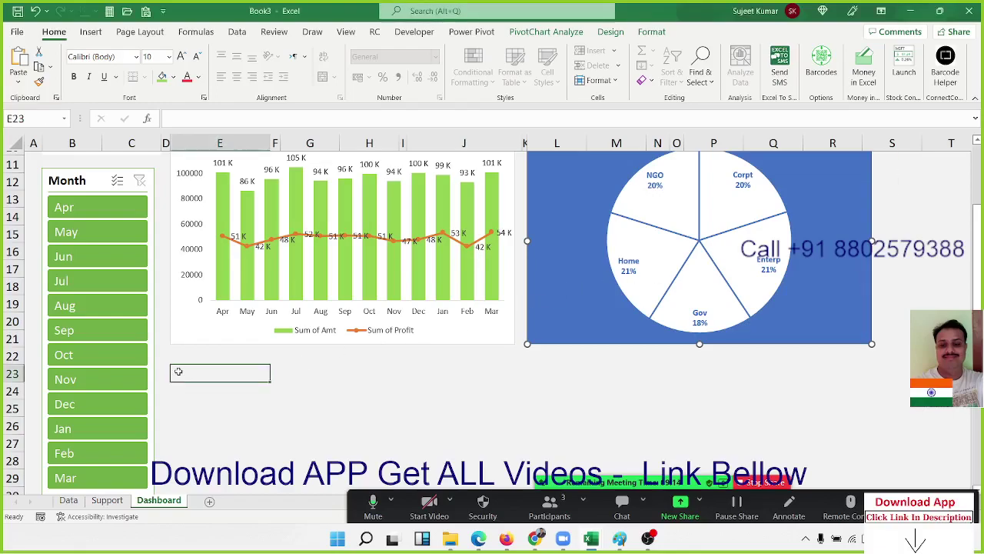
pyautogui.click(98, 501)
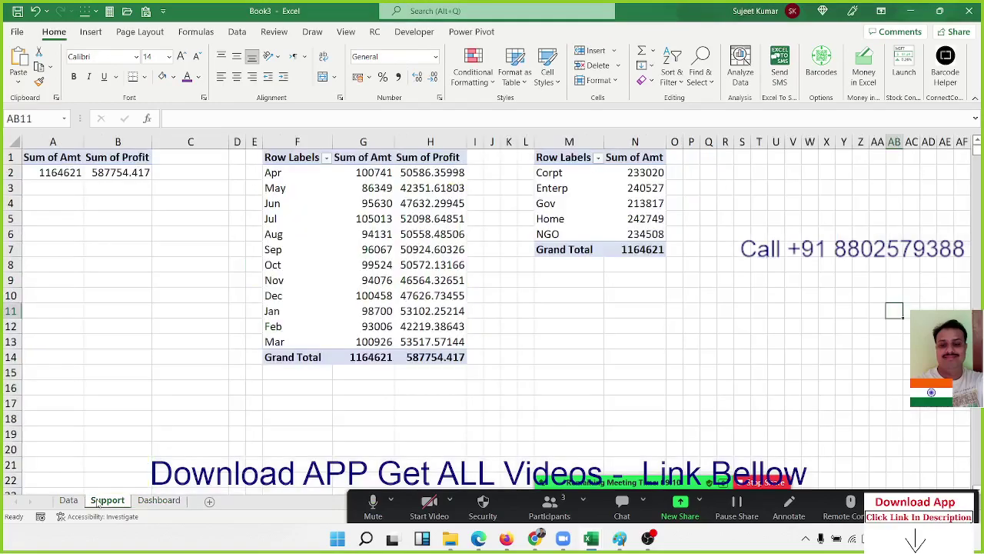
pyautogui.moveTo(567, 161); pyautogui.dragTo(635, 243)
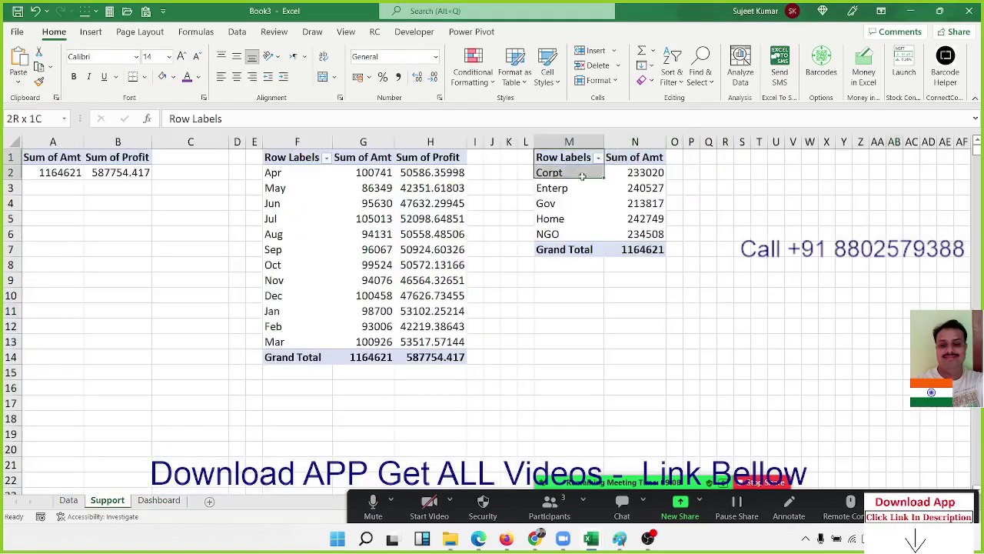
pyautogui.hotkey('ctrl', 'c')
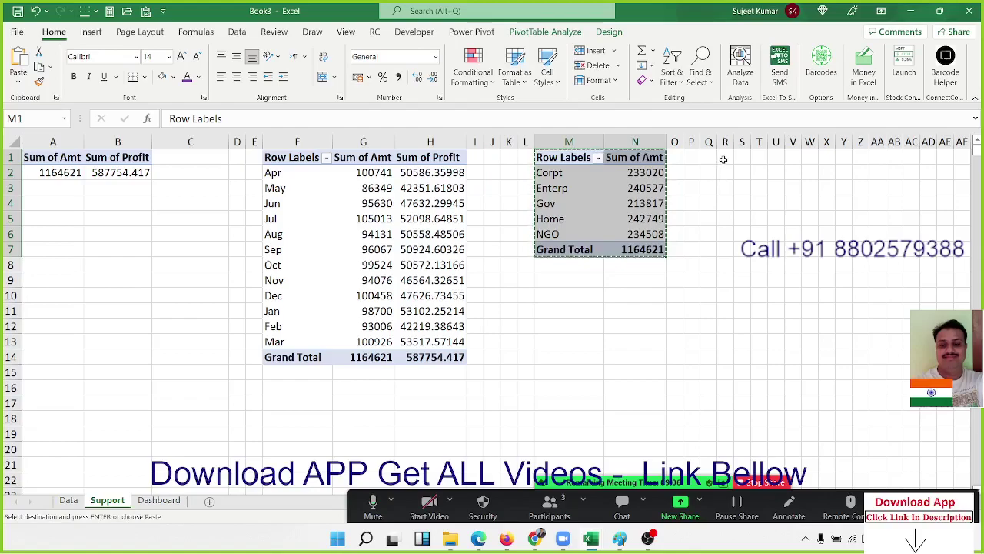
pyautogui.click(724, 159)
pyautogui.hotkey('ctrl', 'v')
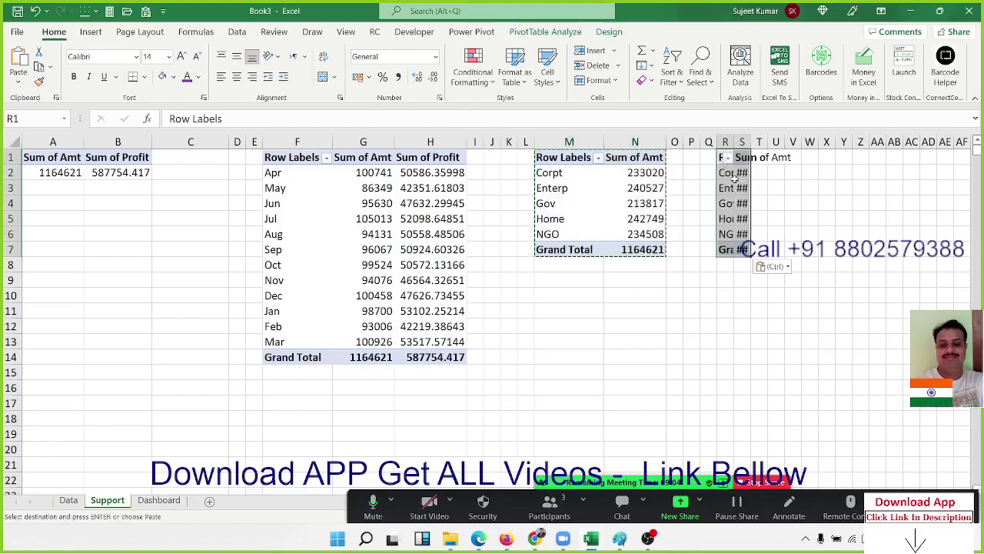
# - Replace Category with Day in the pasted pivot's rows, totalling Amt from Sun to Sat
pyautogui.click(735, 177)
pyautogui.rightClick(732, 181)
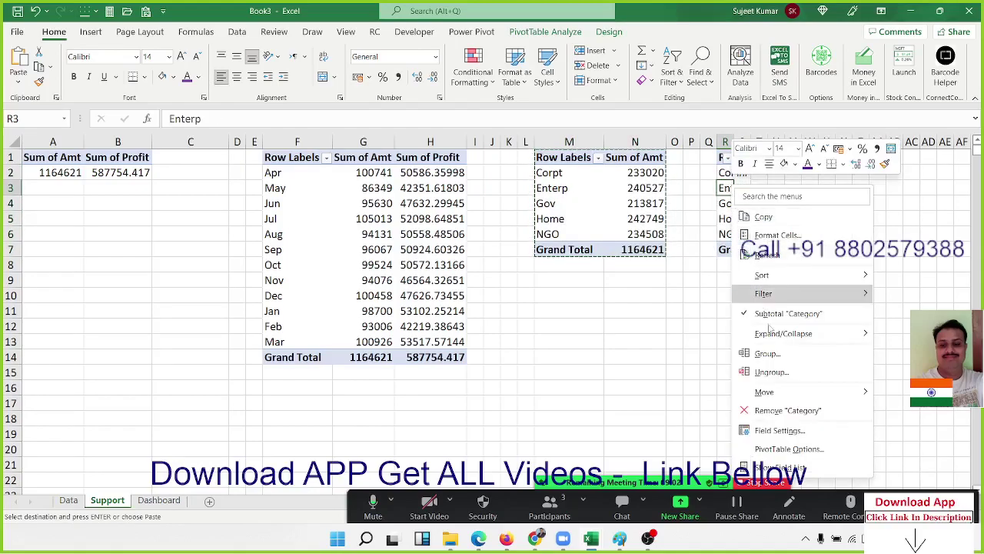
pyautogui.click(861, 443)
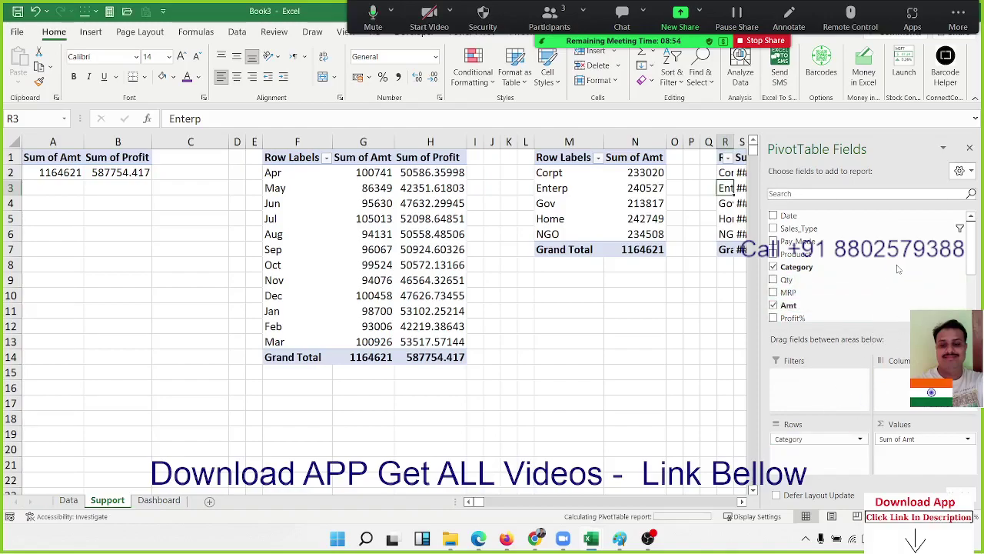
pyautogui.moveTo(823, 437); pyautogui.dragTo(881, 269)
pyautogui.scroll(-2, 856, 283)
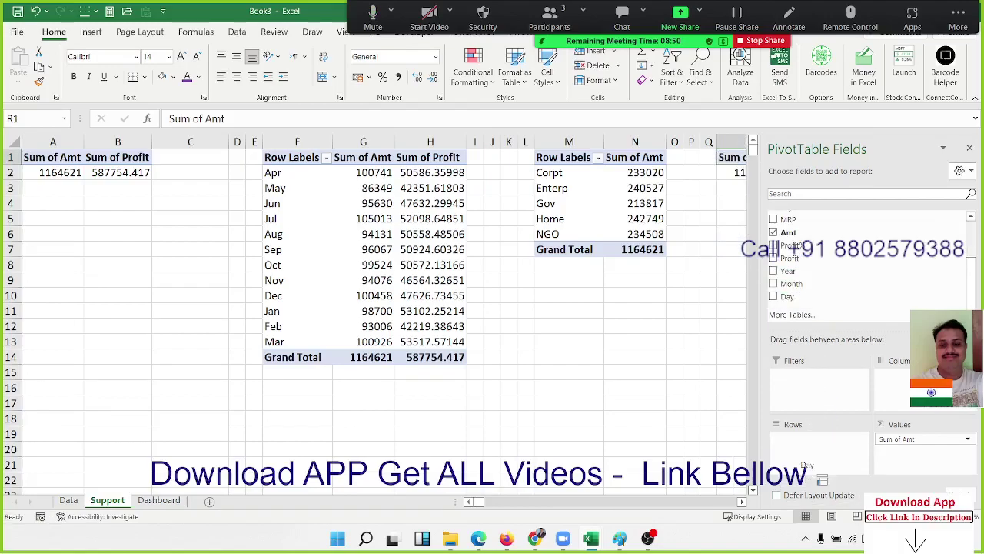
pyautogui.moveTo(825, 301); pyautogui.dragTo(813, 442)
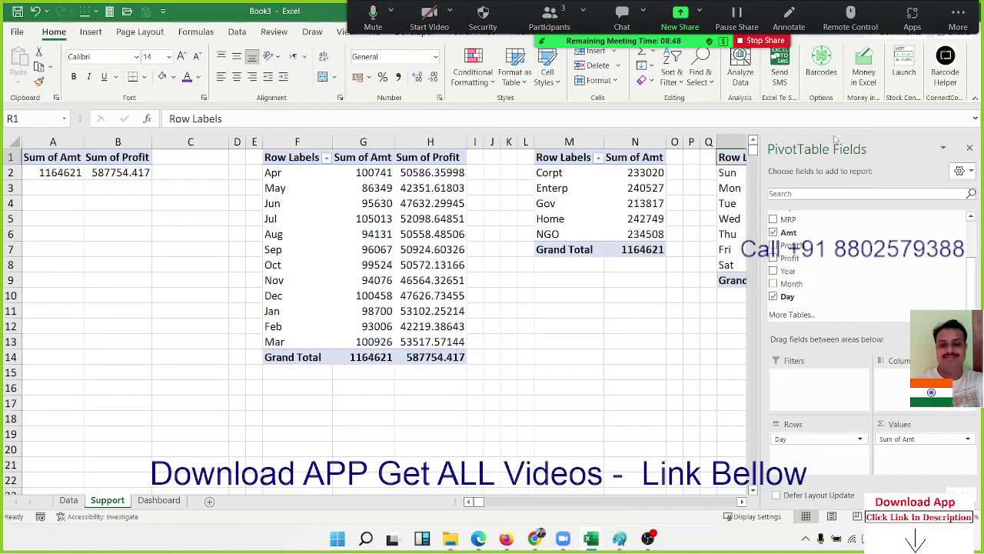
pyautogui.click(583, 306)
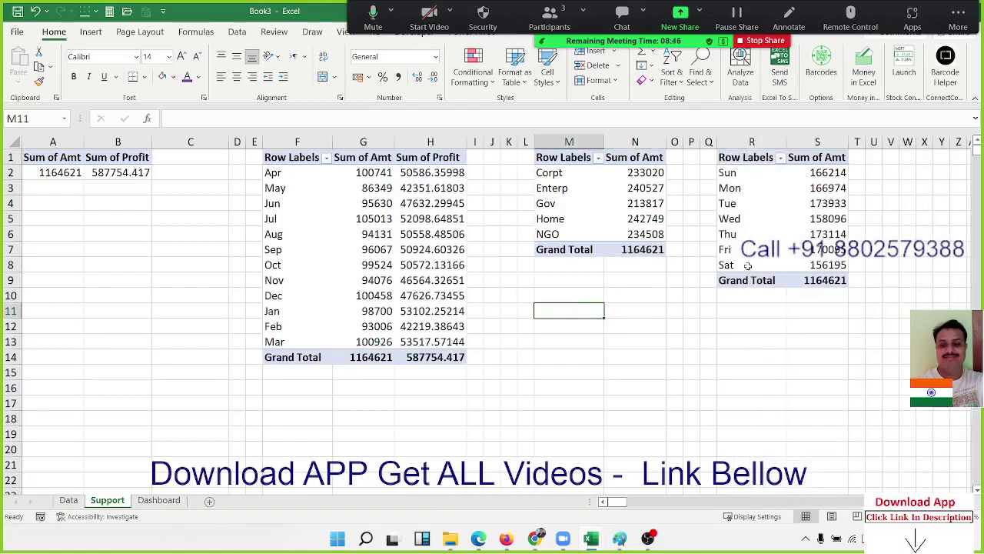
pyautogui.click(792, 221)
# - Insert a pivot chart of amount by day and change it to a 2-D Area chart
pyautogui.click(91, 31)
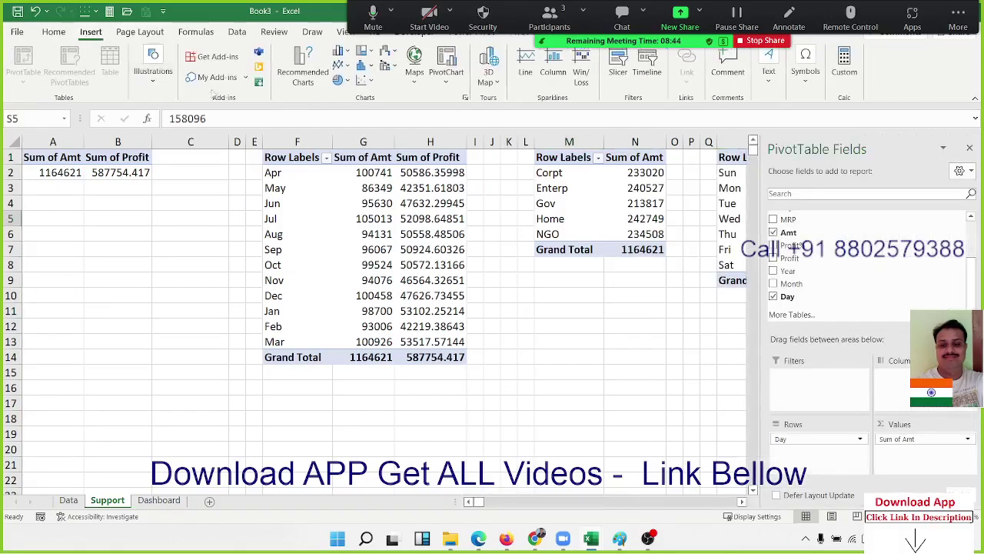
pyautogui.click(340, 65)
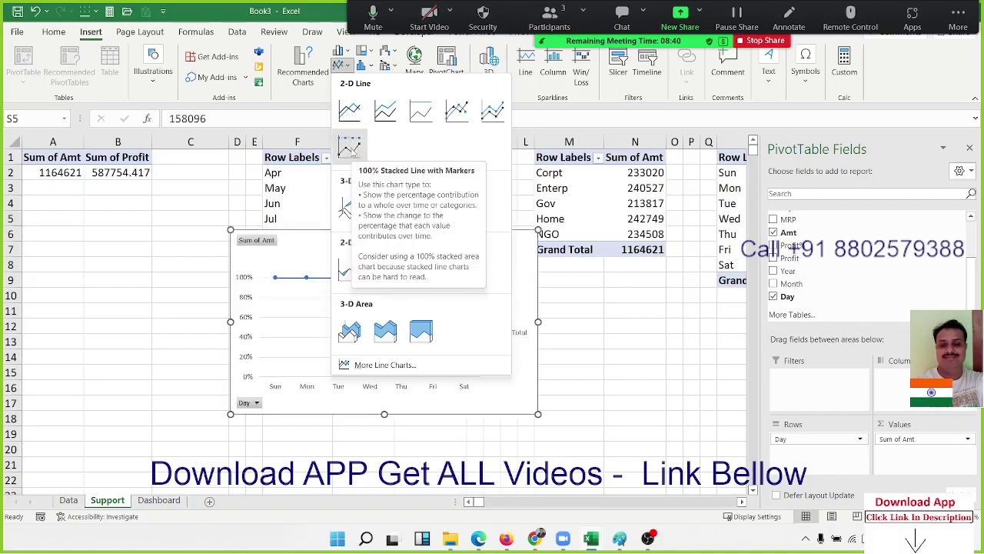
pyautogui.click(349, 110)
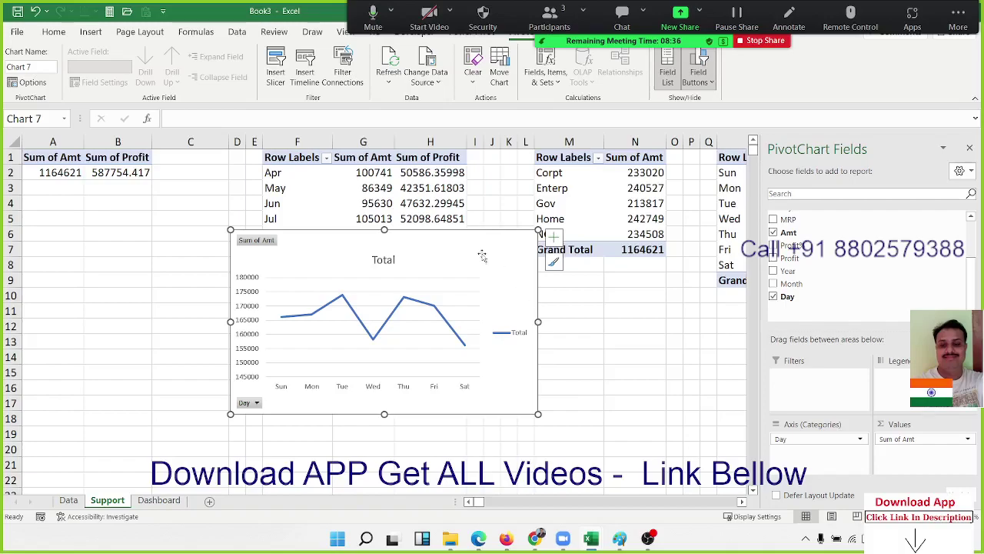
pyautogui.click(90, 31)
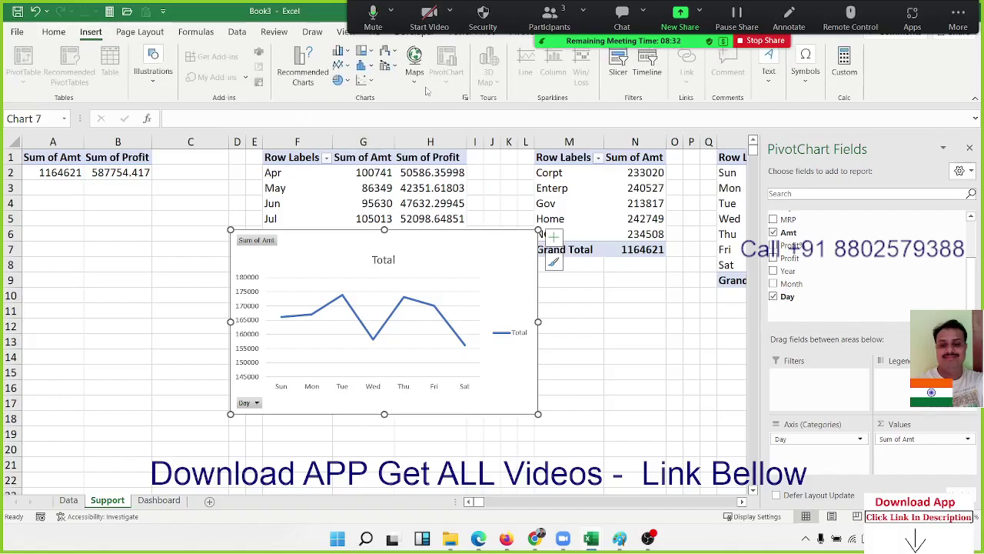
pyautogui.click(348, 66)
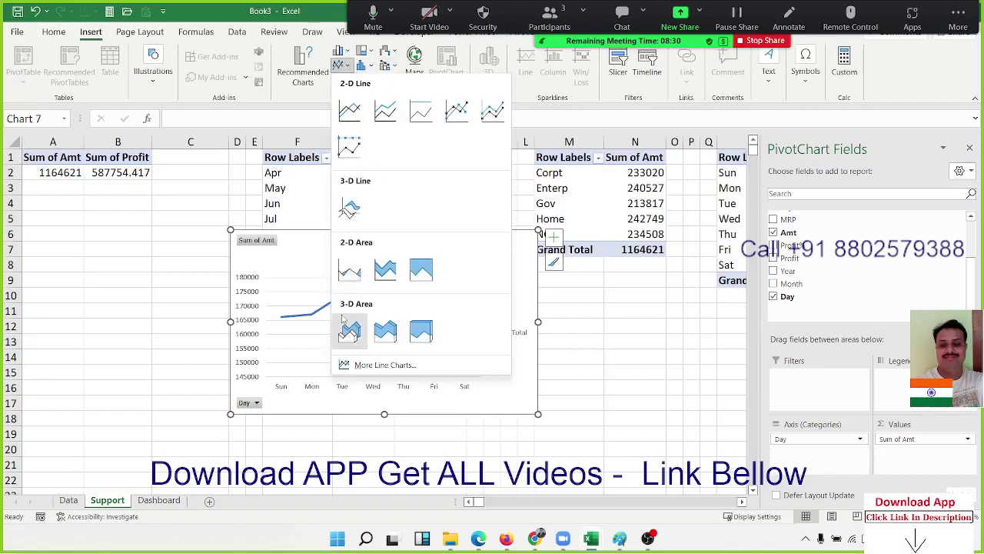
pyautogui.click(350, 269)
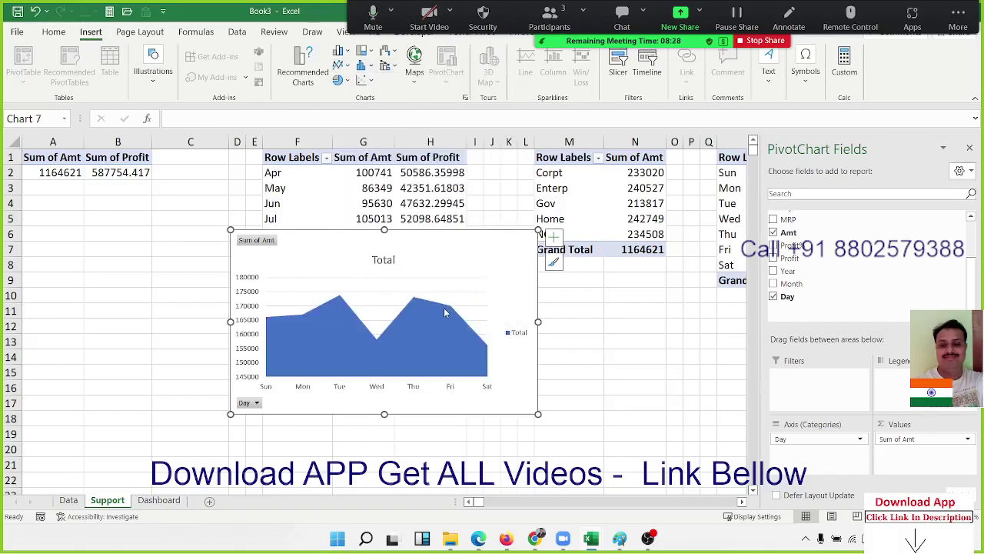
# - Apply dark Chart Style 2, hide all field buttons, and cut the area chart
pyautogui.click(318, 335)
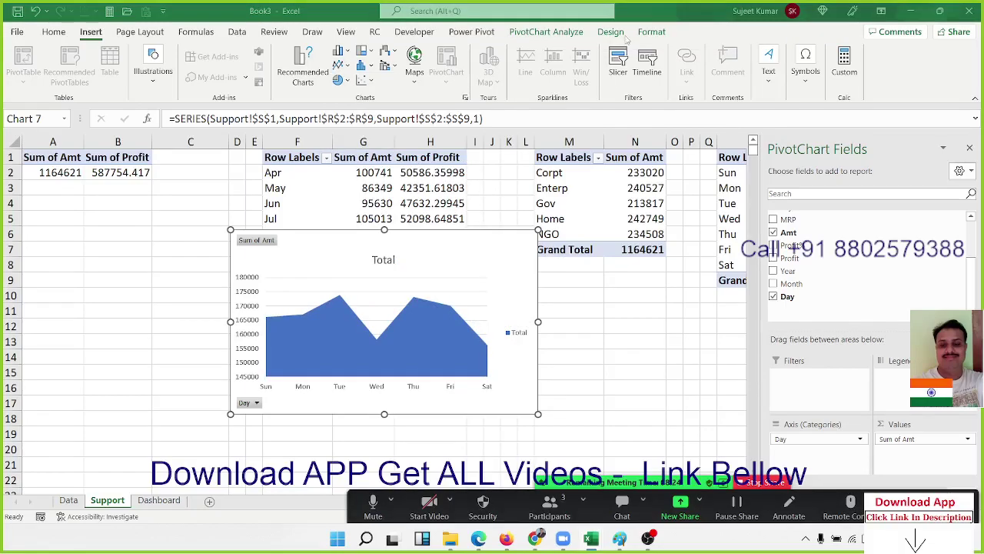
pyautogui.click(612, 32)
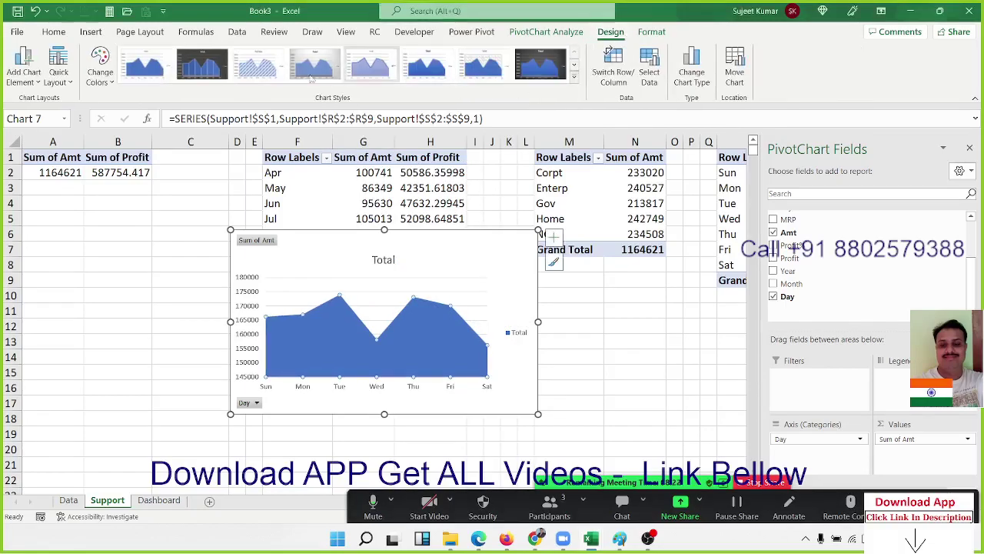
pyautogui.click(196, 71)
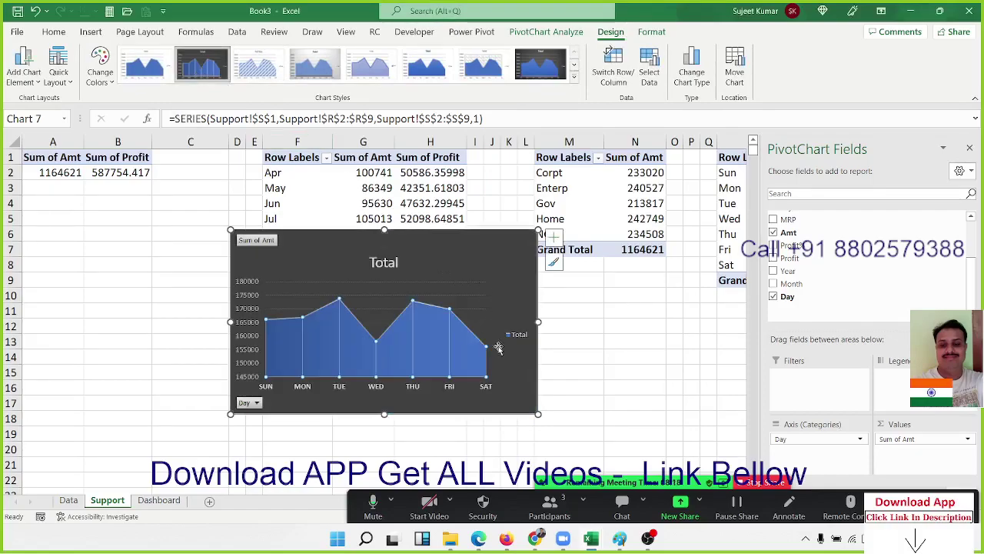
pyautogui.click(533, 407)
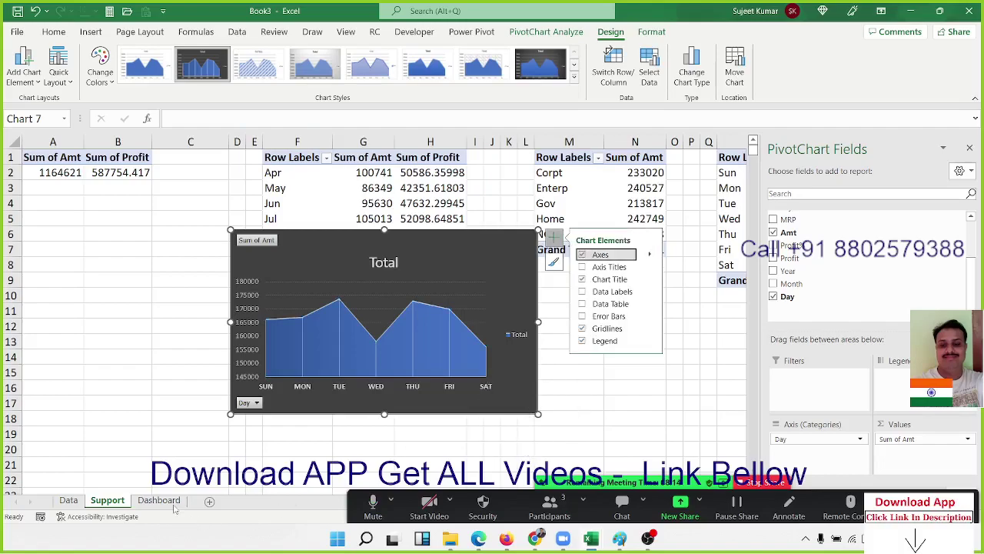
pyautogui.rightClick(251, 408)
pyautogui.click(307, 367)
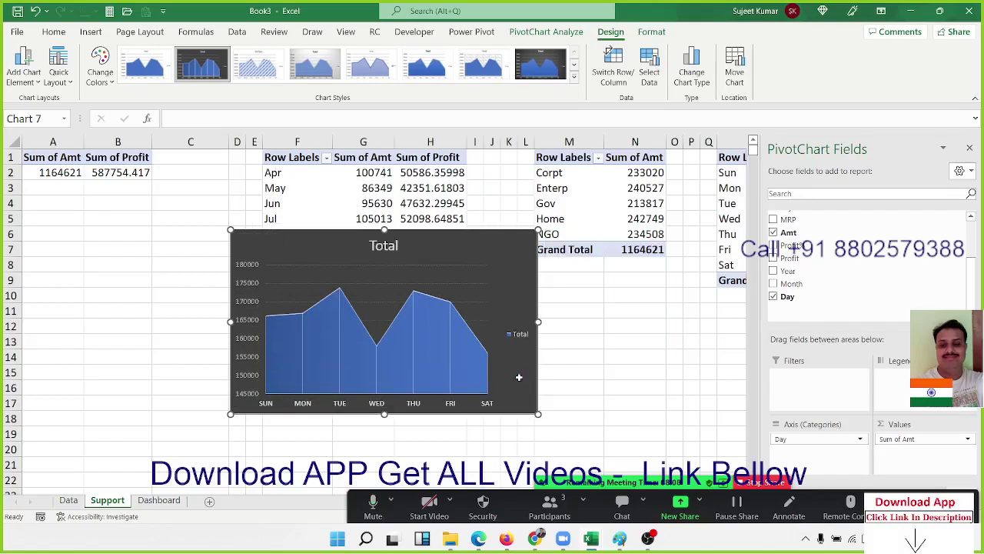
pyautogui.hotkey('ctrl', 'x')
# - Paste the area chart on the Dashboard under the column chart, resized wider and shorter
pyautogui.click(159, 500)
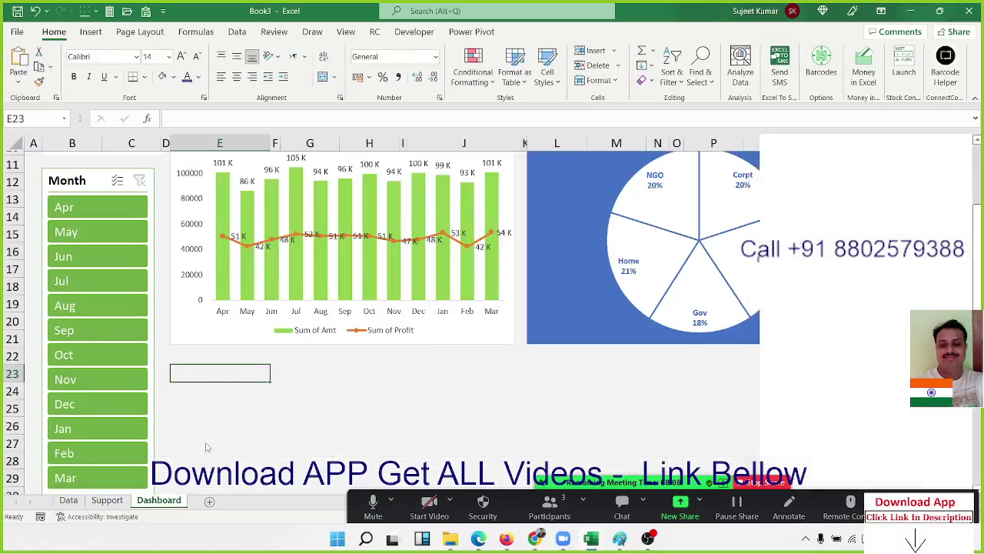
pyautogui.hotkey('ctrl', 'v')
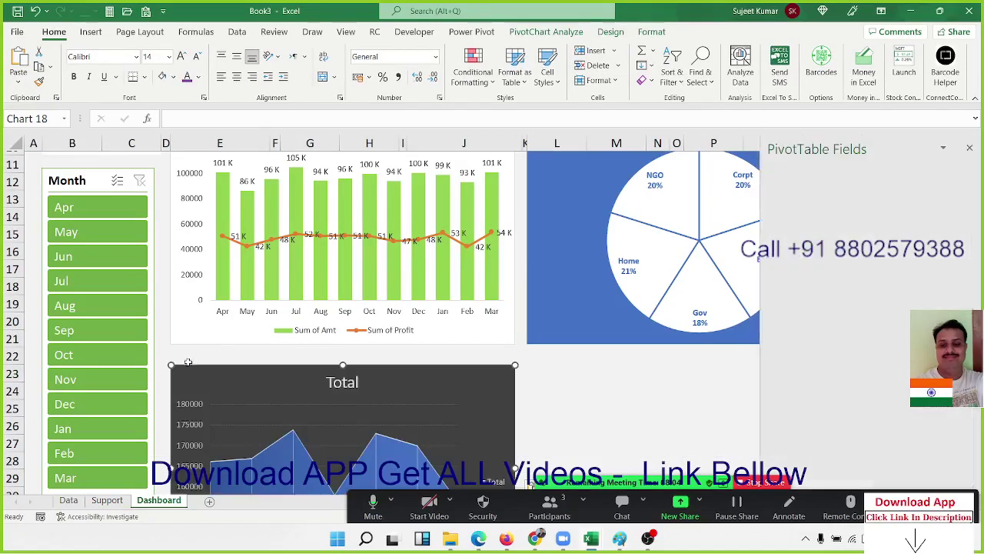
pyautogui.scroll(-7, 479, 393)
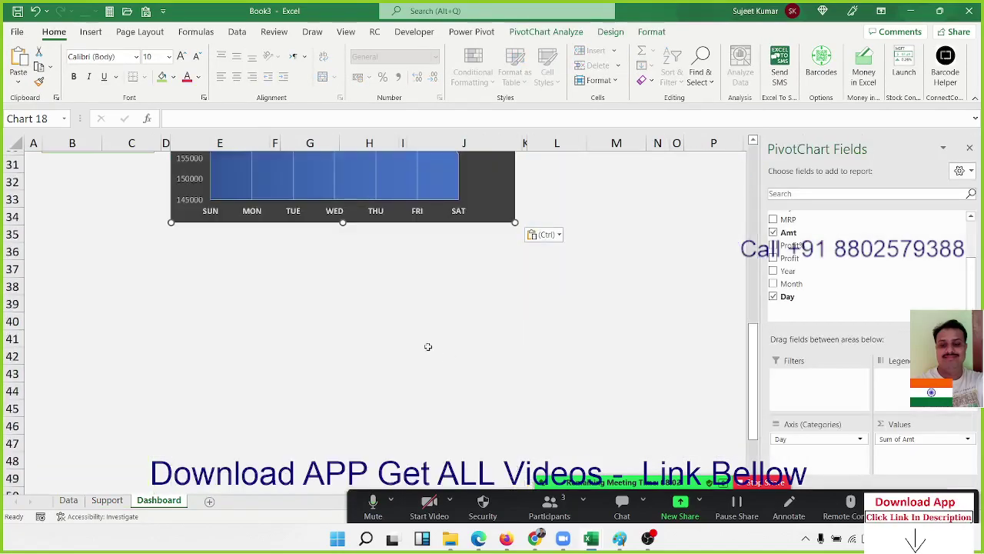
pyautogui.scroll(3, 428, 347)
pyautogui.moveTo(217, 203); pyautogui.dragTo(218, 191)
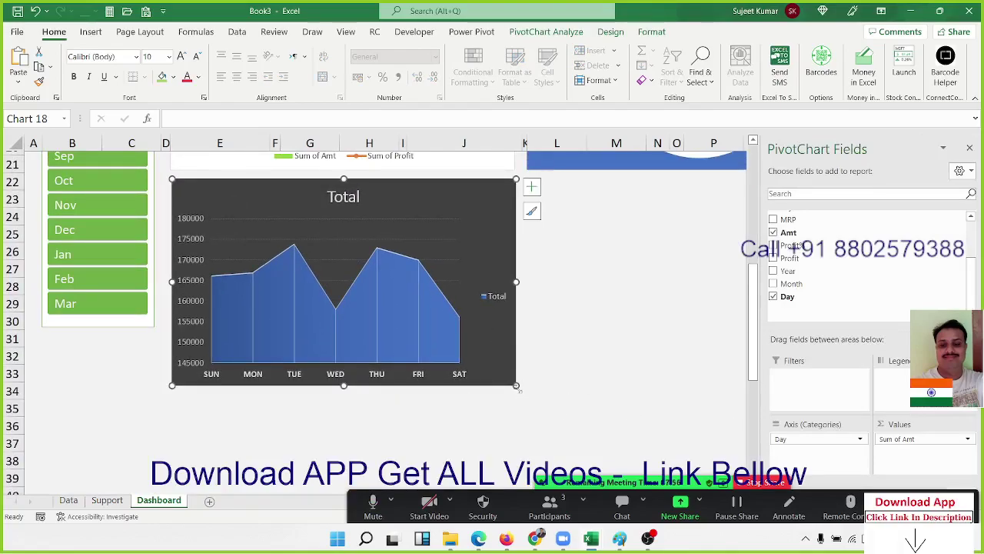
pyautogui.moveTo(518, 388); pyautogui.dragTo(539, 332)
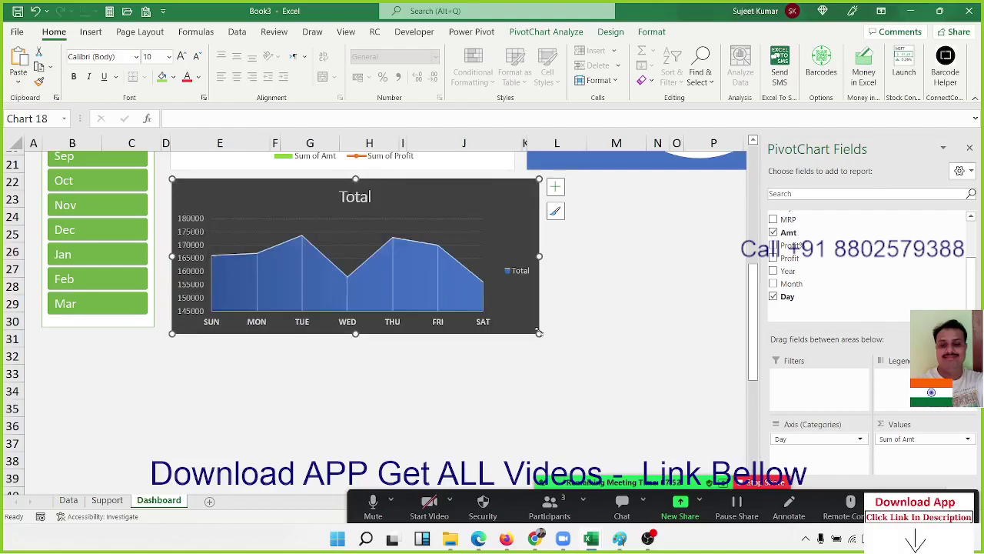
pyautogui.click(640, 323)
# - Delete the Total legend from the weekday area chart
pyautogui.scroll(3, 644, 325)
pyautogui.scroll(1, 613, 333)
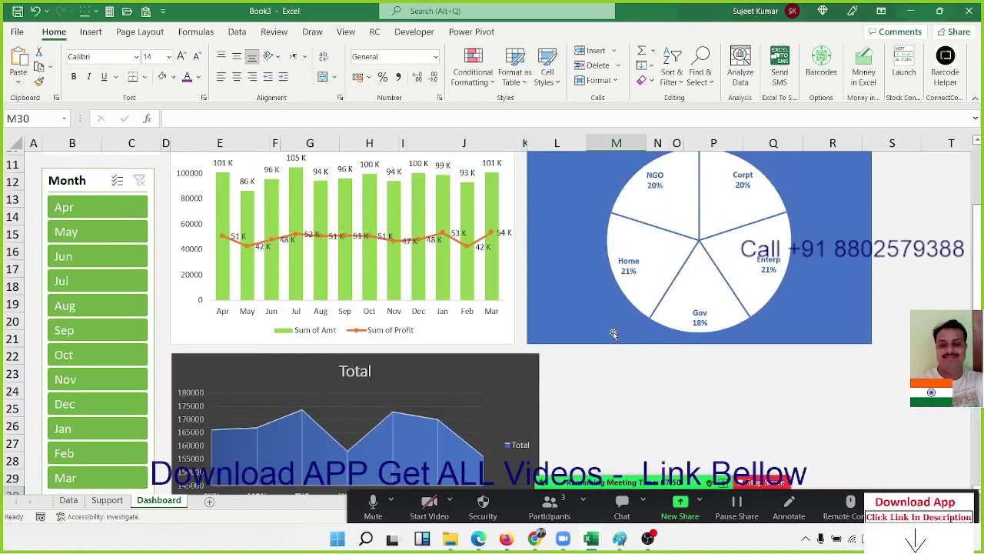
pyautogui.click(535, 362)
pyautogui.scroll(-3, 569, 359)
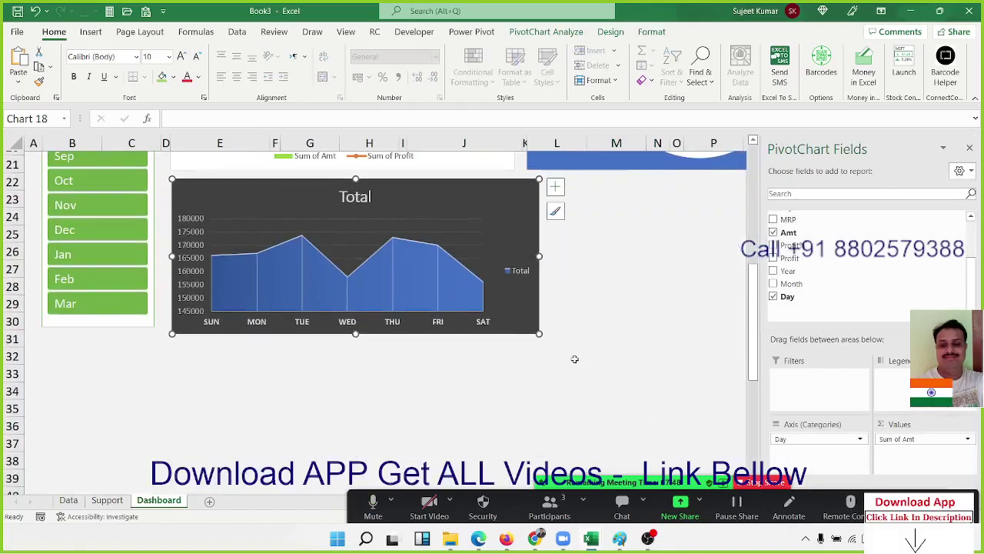
pyautogui.click(526, 279)
pyautogui.press('Delete')
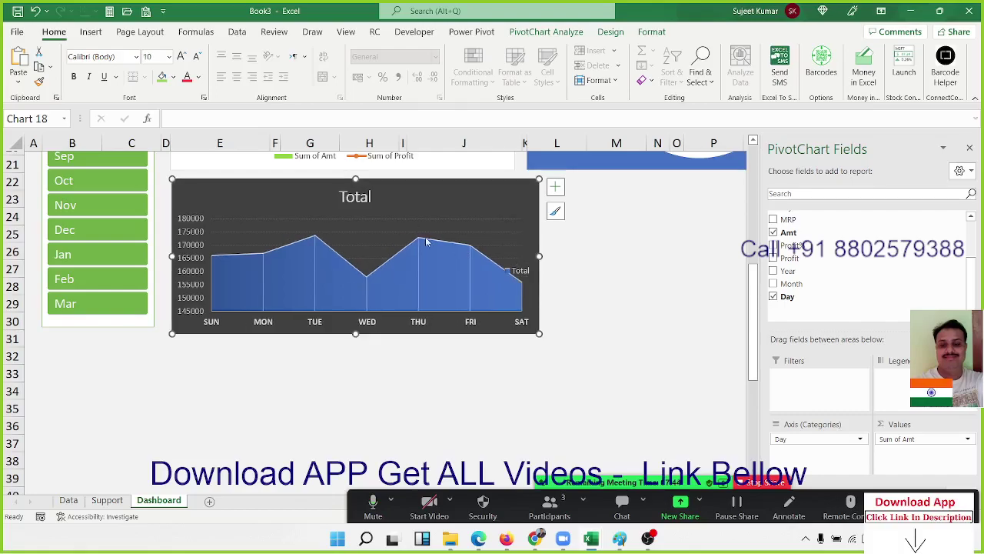
# - Retitle the weekday area chart 'Salve week days wise'
pyautogui.doubleClick(362, 199)
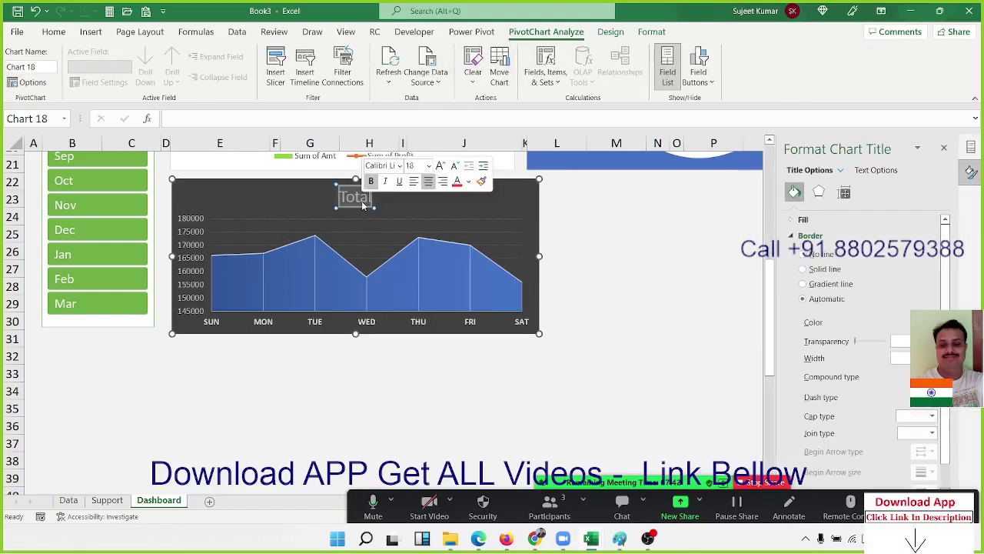
pyautogui.write('Sal')
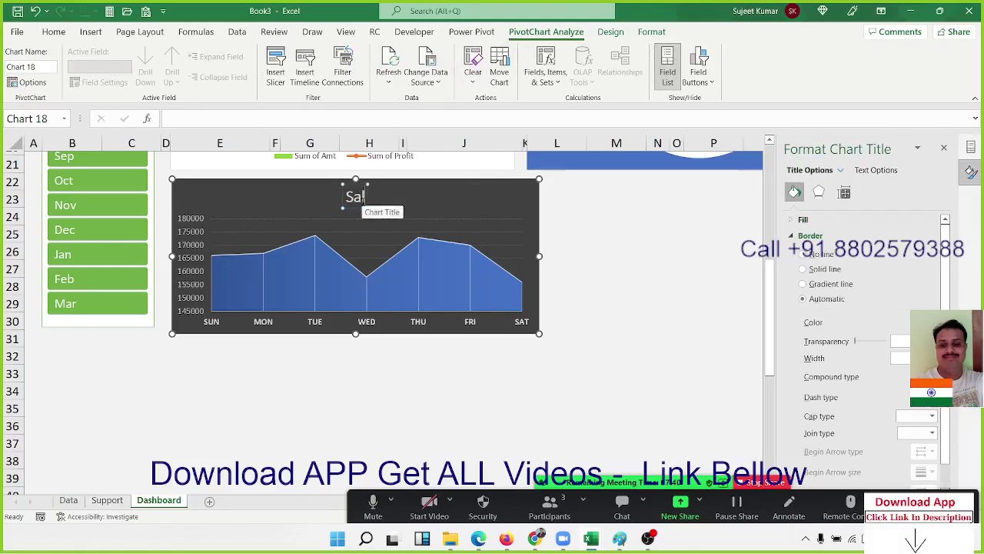
pyautogui.write('ve we')
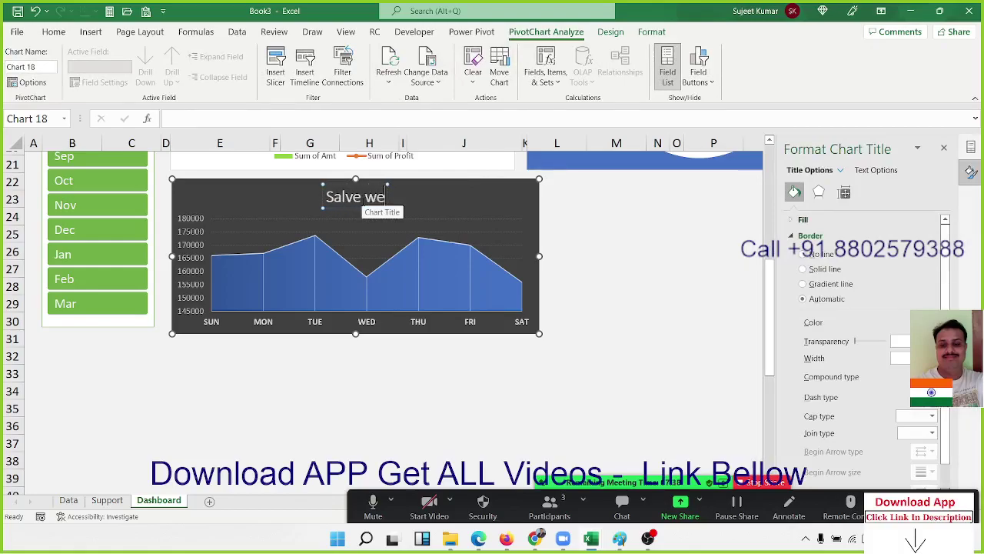
pyautogui.write('ek day')
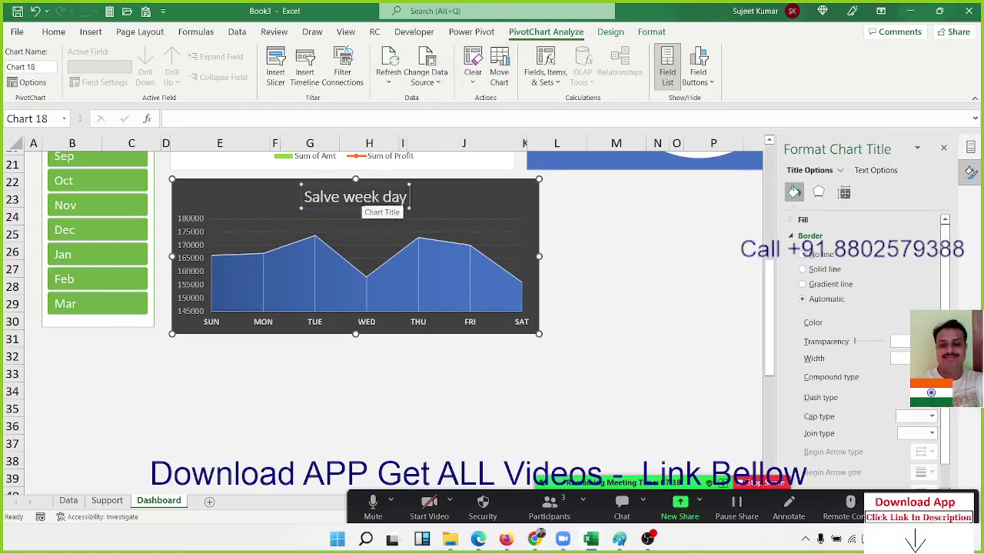
pyautogui.write(' s')
pyautogui.press('BackSpace')
pyautogui.press('BackSpace')
pyautogui.write('s')
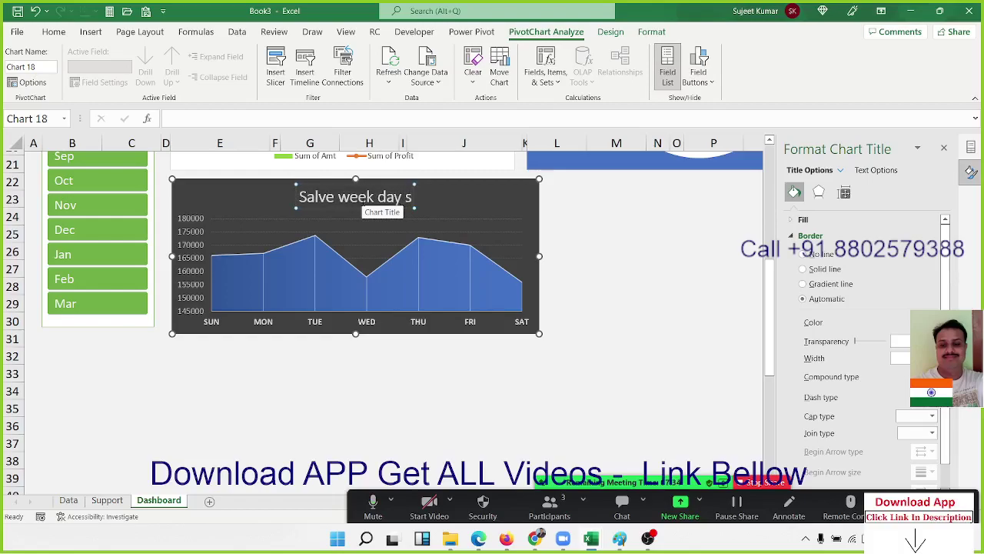
pyautogui.press('BackSpace')
pyautogui.press('BackSpace')
pyautogui.write('s')
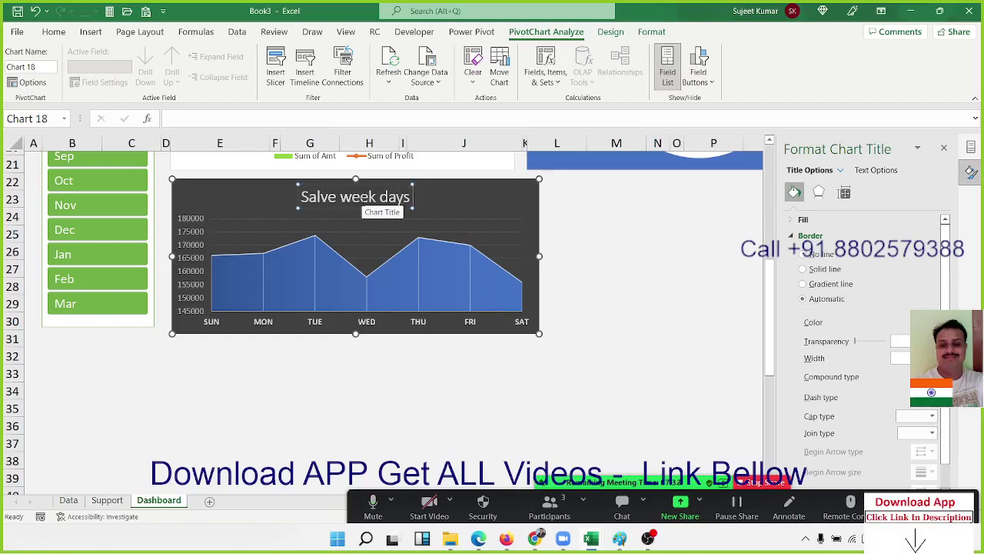
pyautogui.write(' wisr')
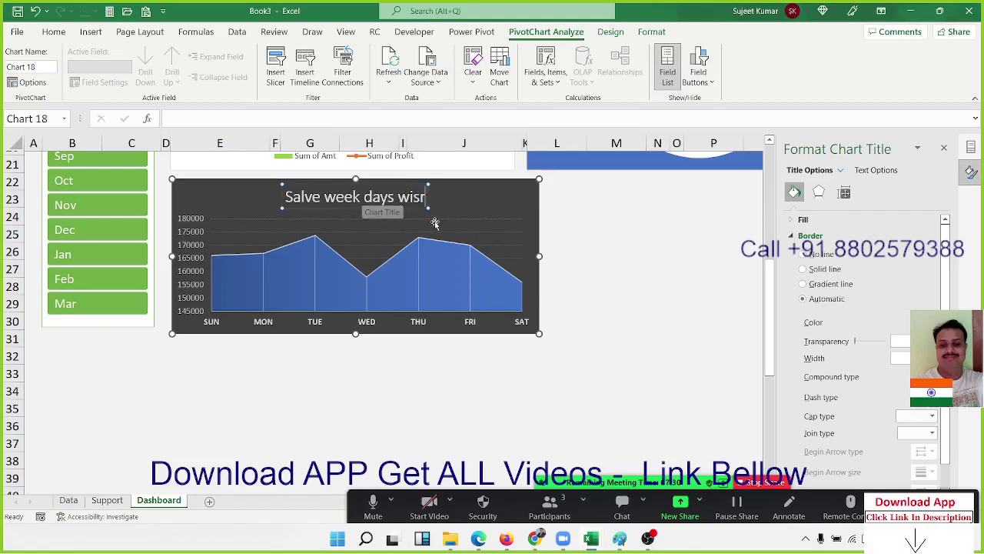
pyautogui.press('BackSpace')
pyautogui.press('BackSpace')
pyautogui.write('s')
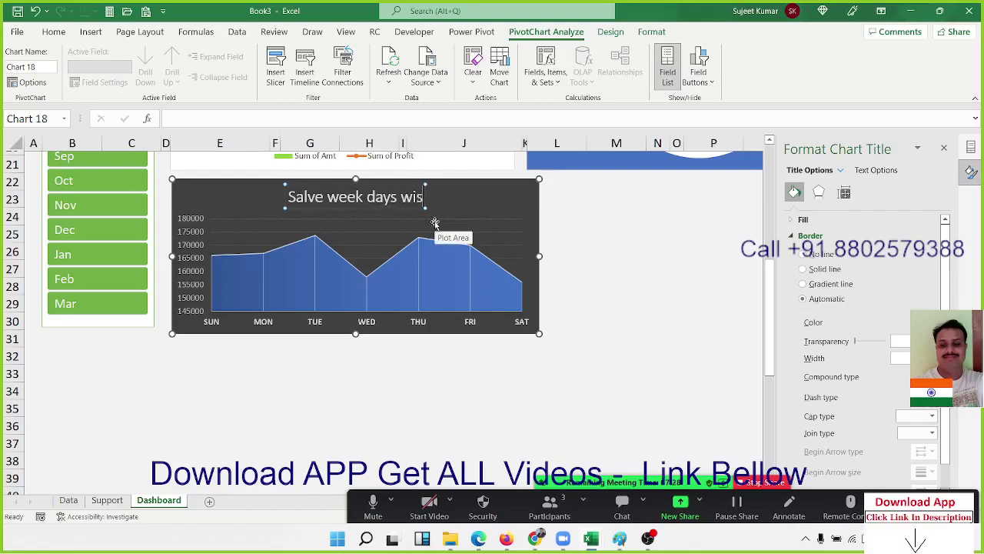
pyautogui.write('e')
pyautogui.click(626, 251)
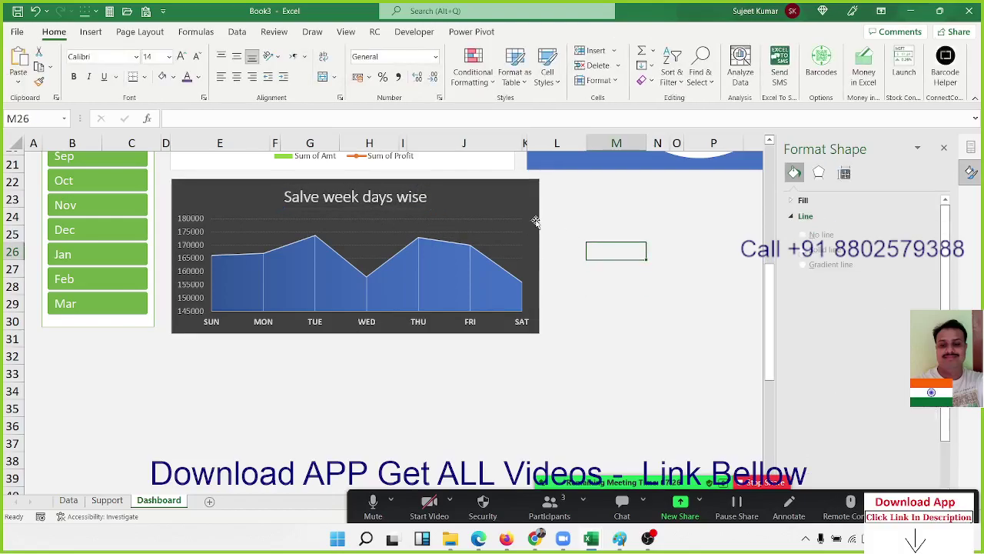
# - Narrow the weekday chart slightly from its right edge
pyautogui.click(538, 252)
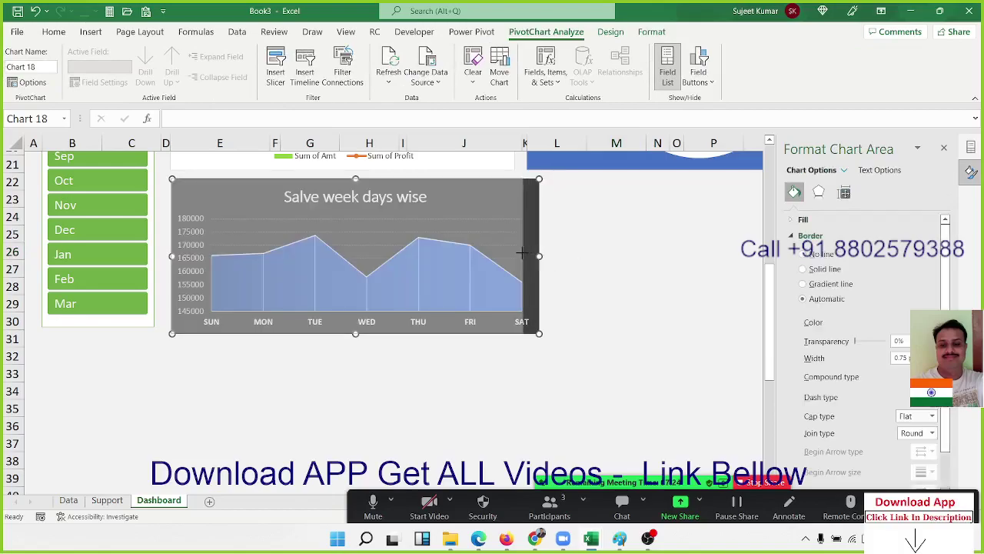
pyautogui.moveTo(537, 256); pyautogui.dragTo(521, 256)
pyautogui.click(582, 265)
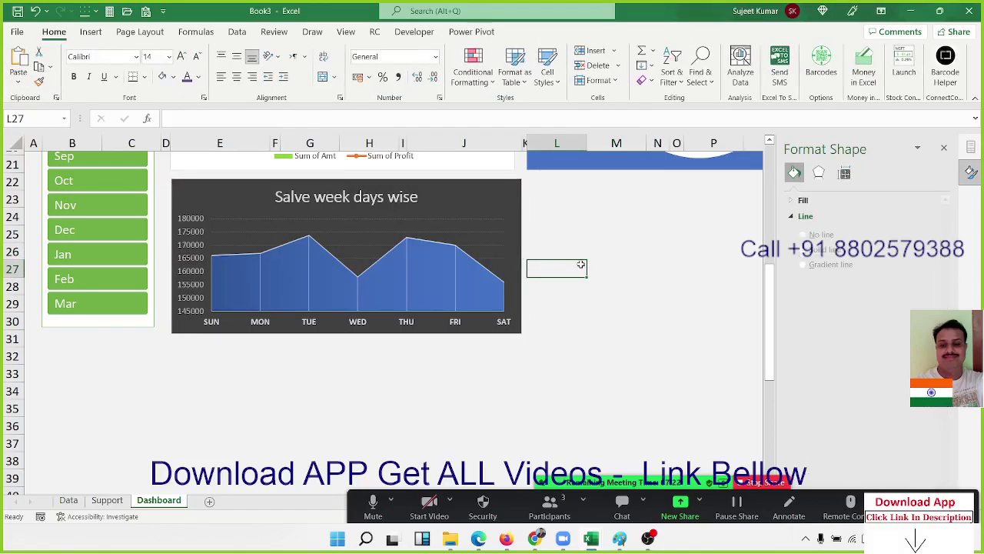
# - On the Support sheet, copy the Day pivot (R1:S9) and paste it at V1
pyautogui.click(115, 500)
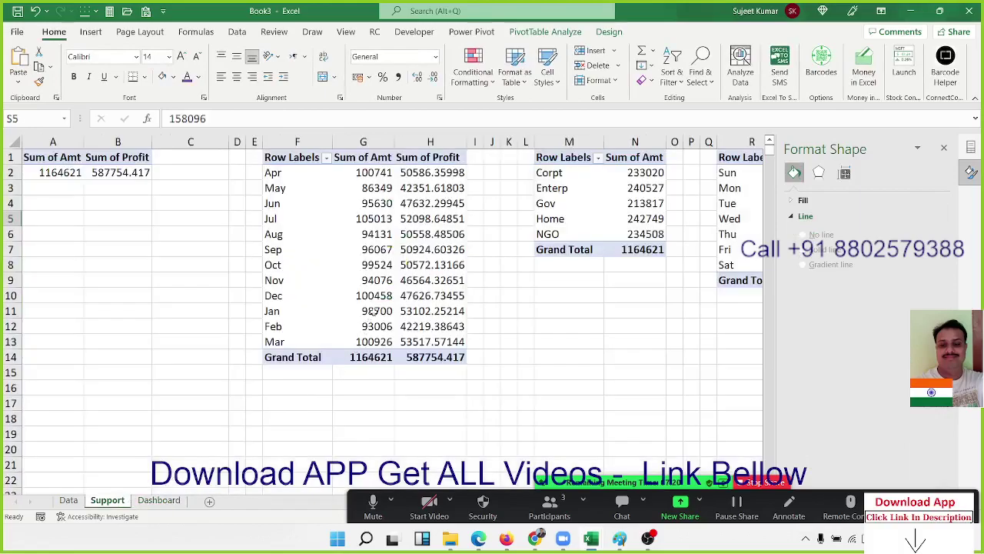
pyautogui.click(942, 149)
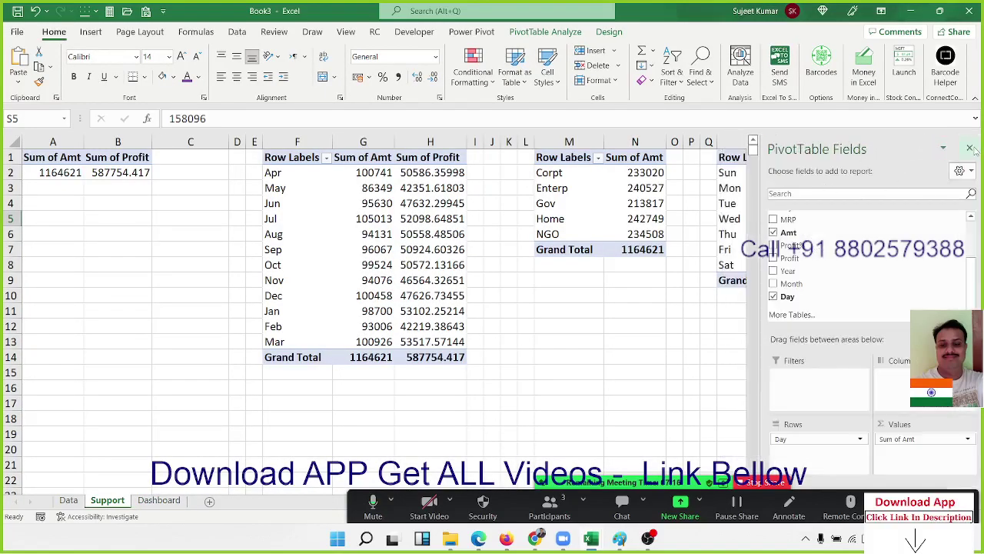
pyautogui.click(971, 148)
pyautogui.click(745, 157)
pyautogui.hotkey('ctrl', 'shift', 'Right')
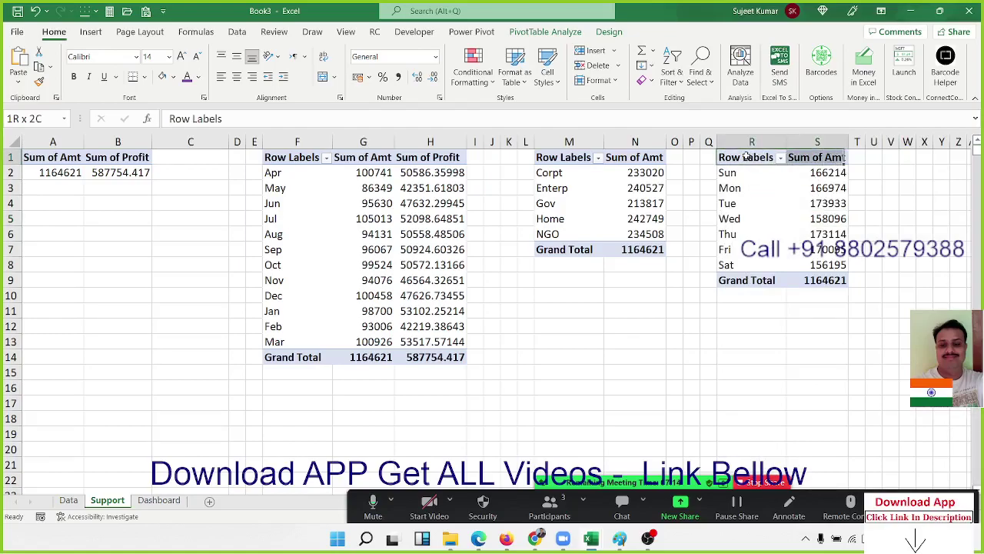
pyautogui.hotkey('ctrl', 'shift', 'Down')
pyautogui.hotkey('ctrl', 'c')
pyautogui.press('Right')
pyautogui.press('Right')
pyautogui.press('Right')
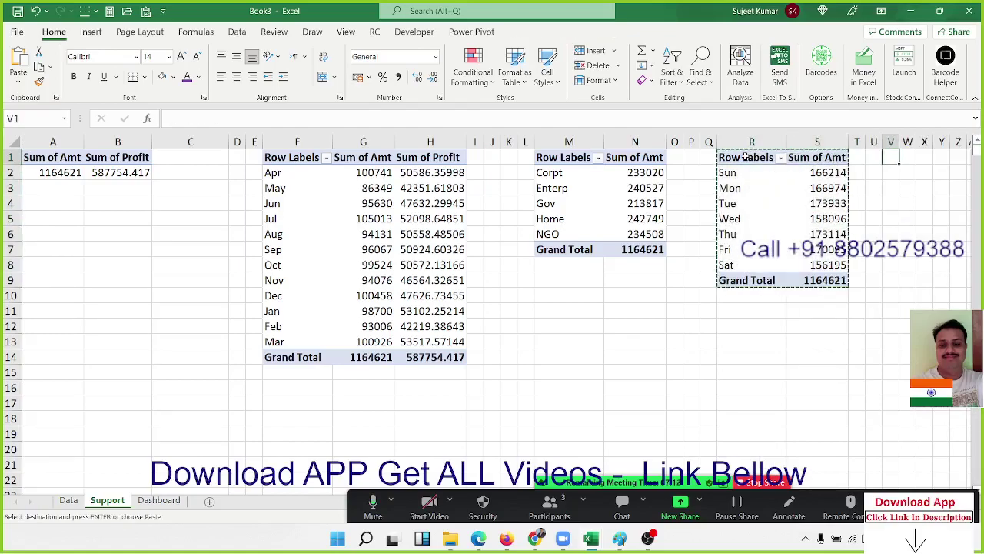
pyautogui.press('Right')
pyautogui.hotkey('ctrl', 'v')
pyautogui.press('Right')
pyautogui.press('Right')
pyautogui.press('Right')
pyautogui.press('Right')
pyautogui.press('Right')
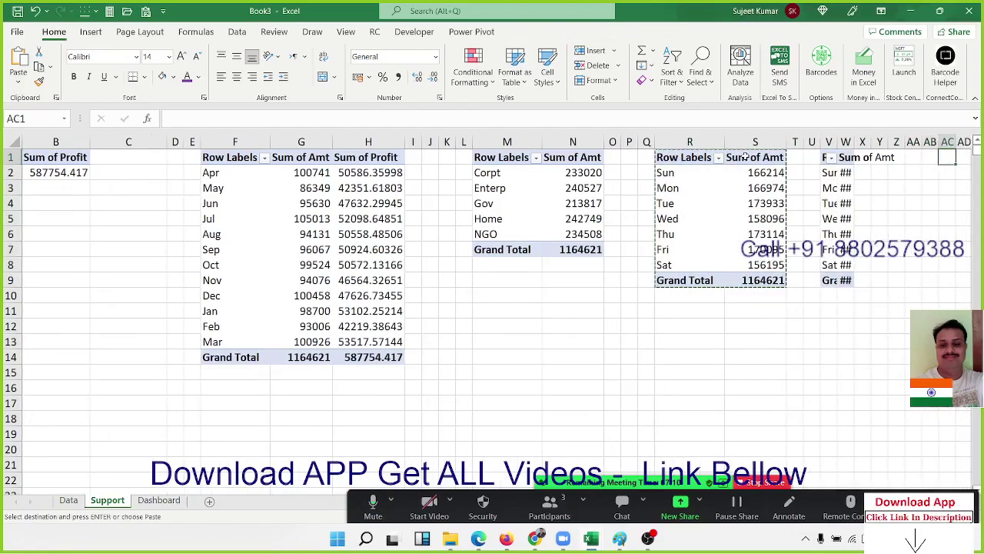
pyautogui.press('Right')
pyautogui.press('Right')
pyautogui.press('Right')
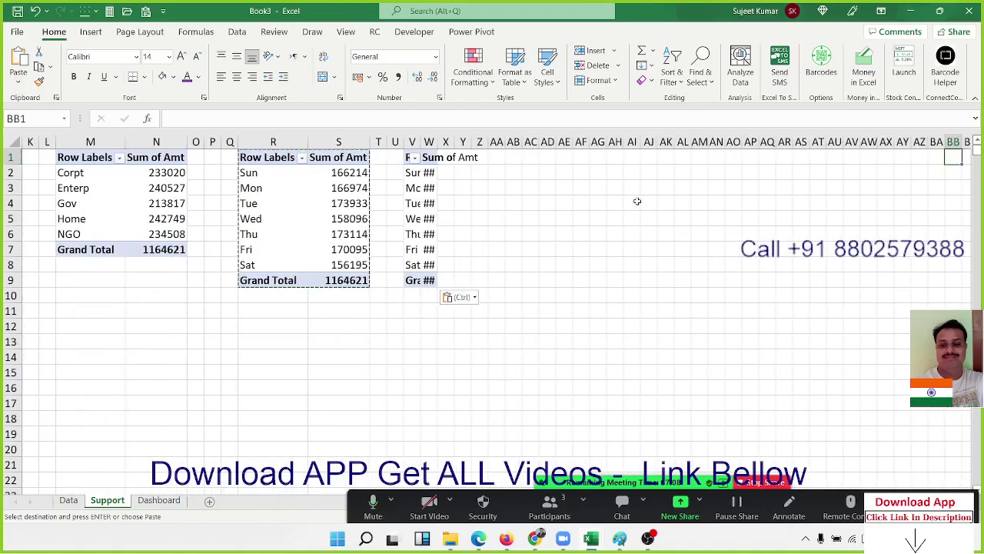
# - Replace Day with Pay Mode in the pasted pivot, giving Cash 562319 and Online 602302
pyautogui.click(413, 172)
pyautogui.rightClick(416, 174)
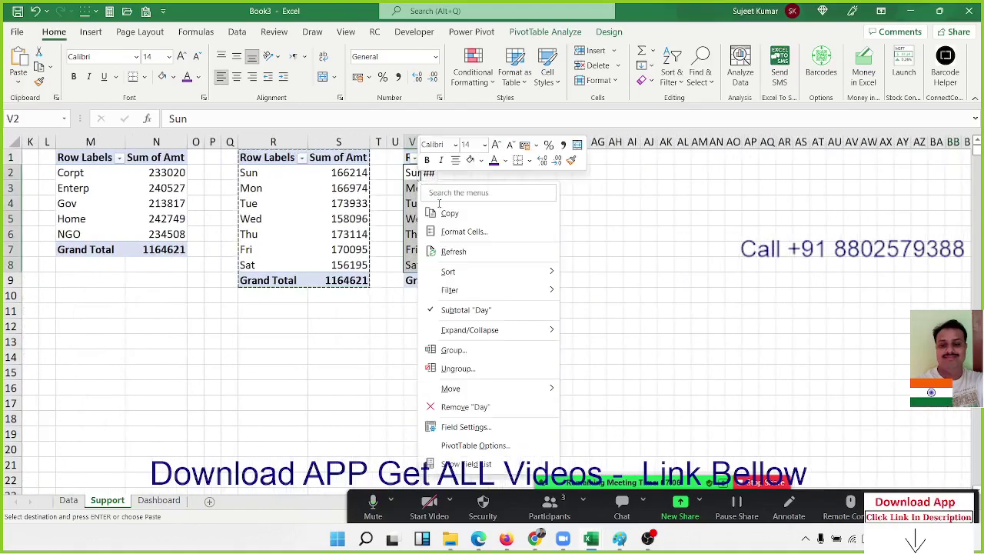
pyautogui.click(466, 464)
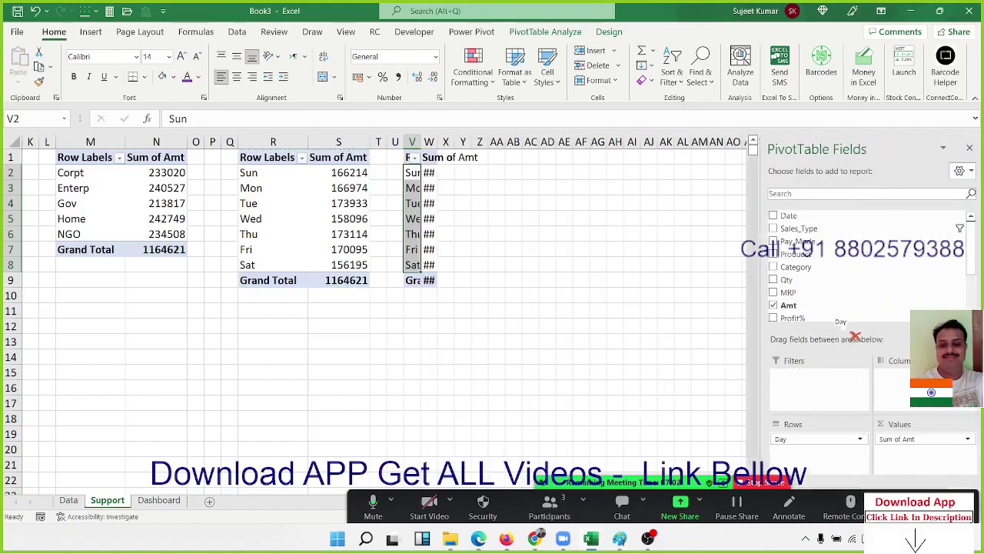
pyautogui.moveTo(808, 437); pyautogui.dragTo(848, 298)
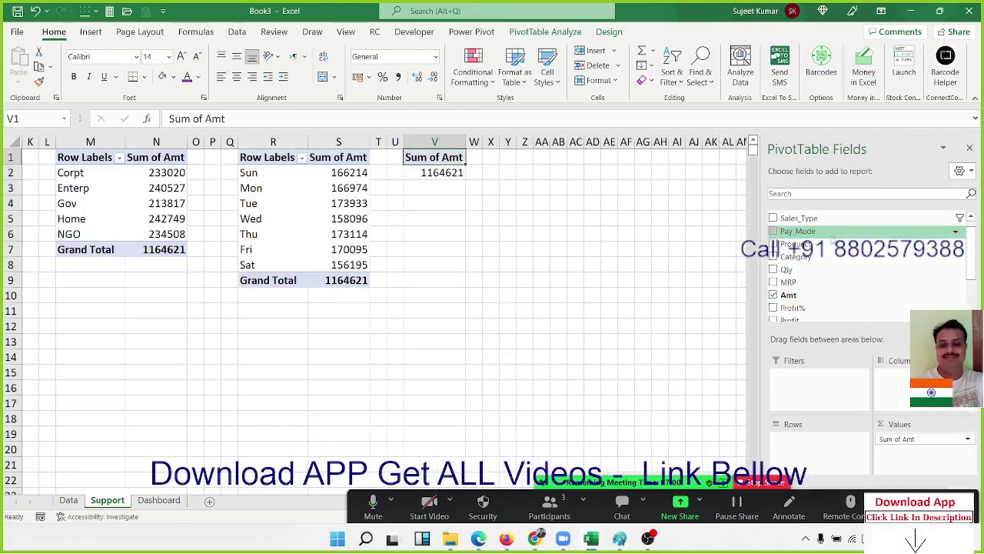
pyautogui.moveTo(829, 232); pyautogui.dragTo(821, 467)
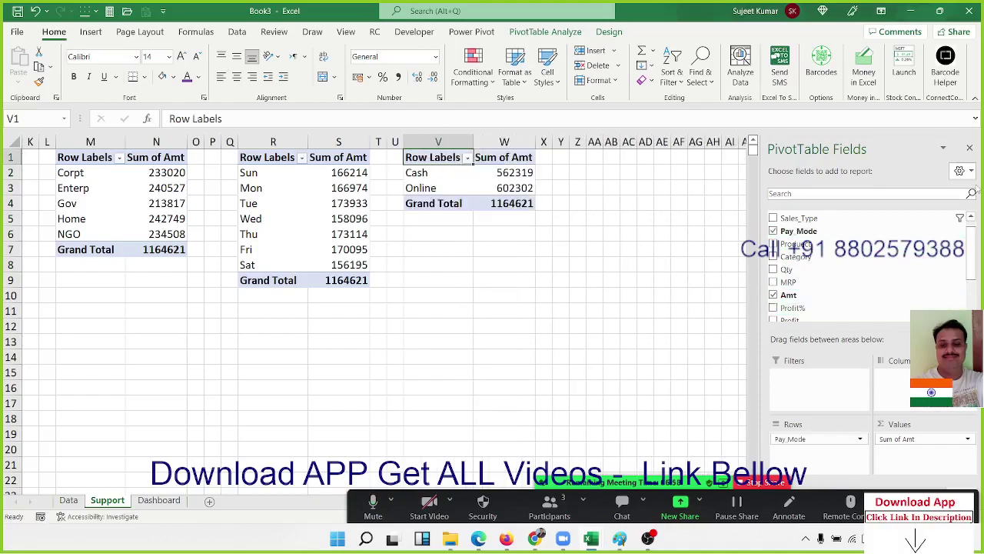
pyautogui.click(969, 149)
pyautogui.click(432, 174)
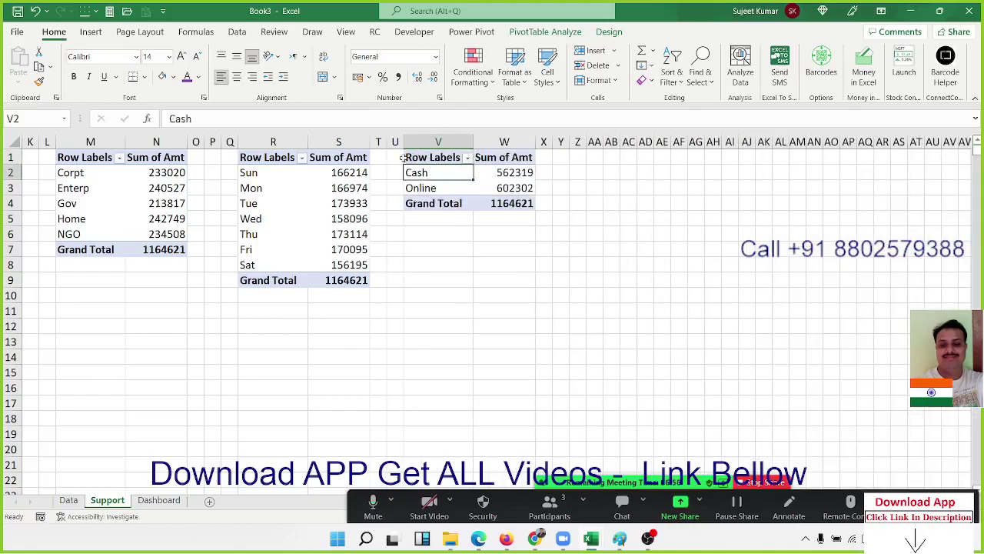
pyautogui.click(91, 34)
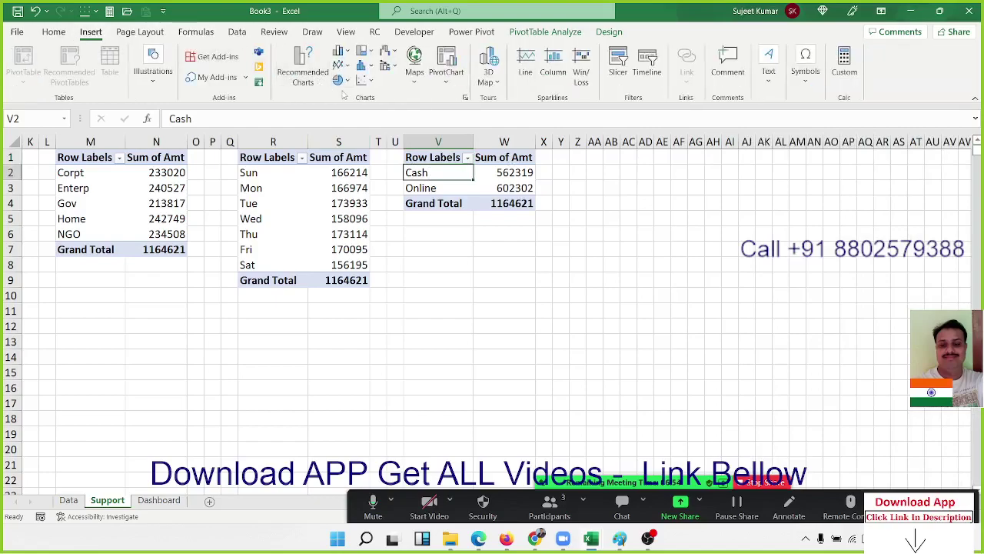
# - Insert a 2-D pie chart of the Pay Mode amounts and move it beside the pivot
pyautogui.click(346, 82)
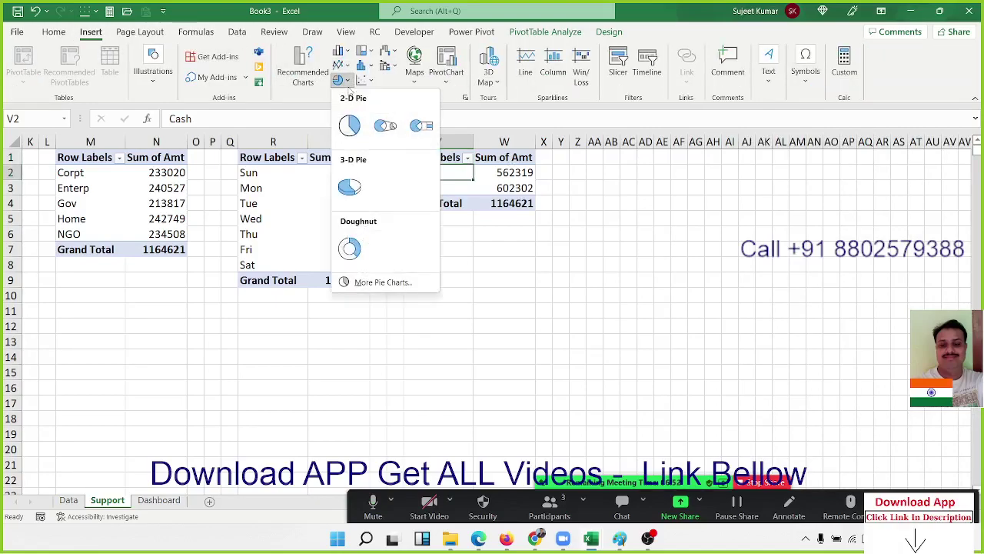
pyautogui.click(349, 125)
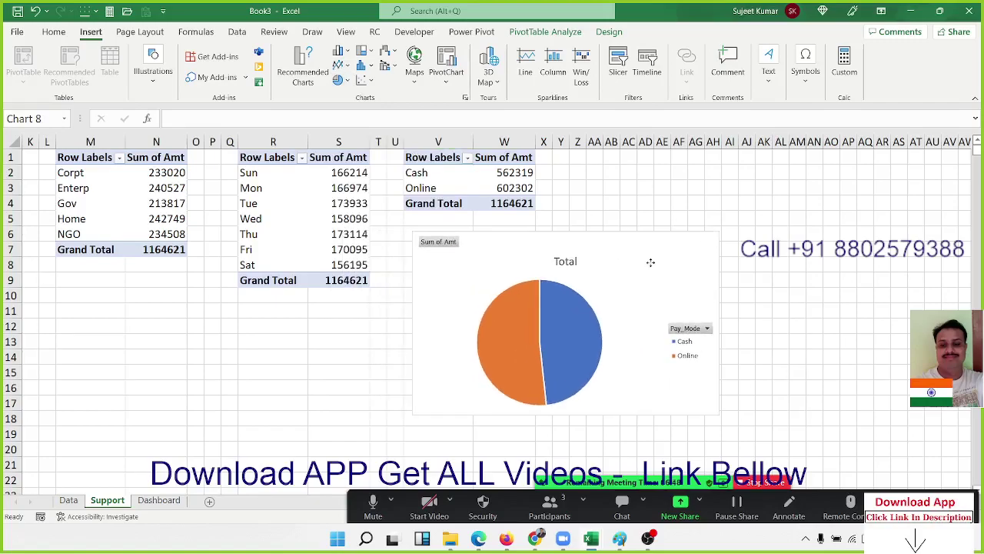
pyautogui.moveTo(578, 262); pyautogui.dragTo(648, 264)
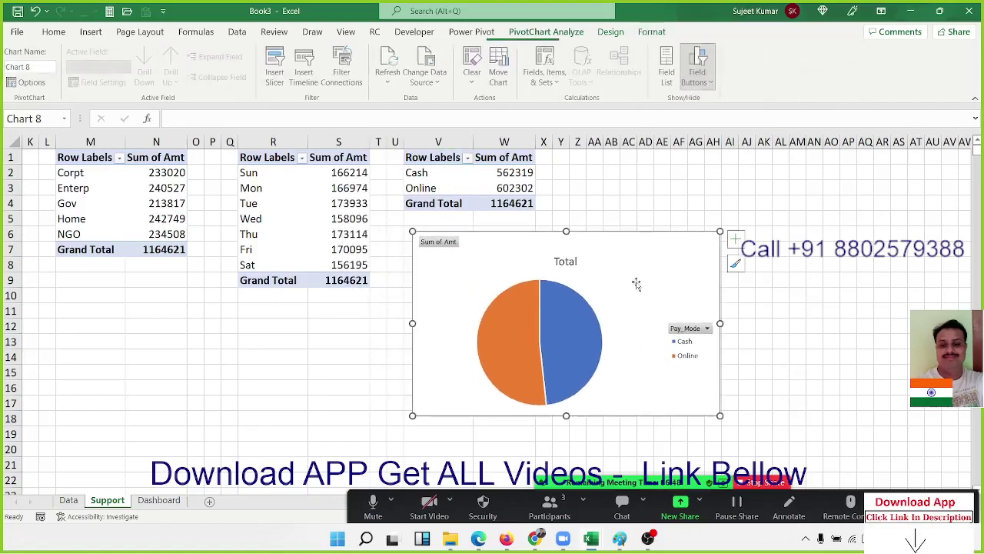
pyautogui.click(610, 32)
pyautogui.click(577, 80)
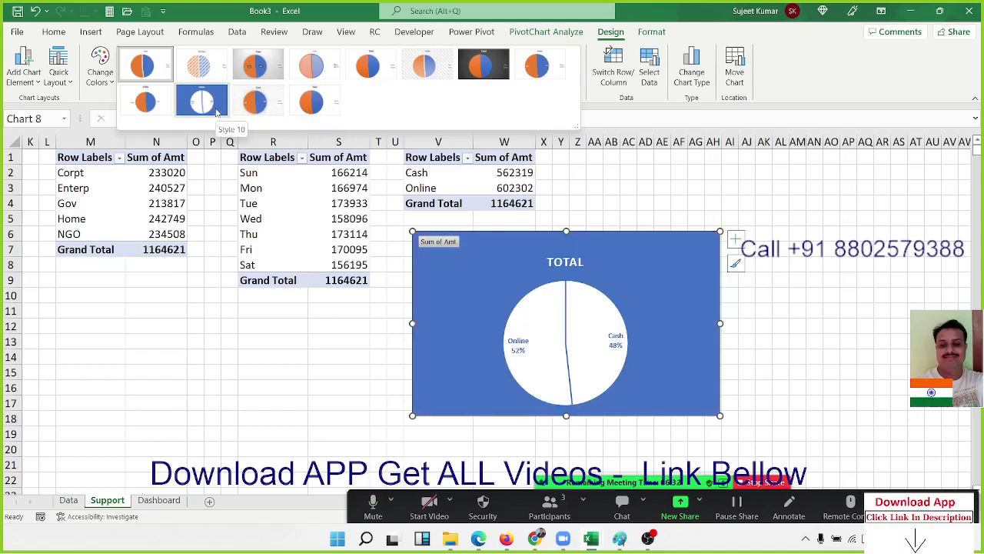
# - Leave the pie's style unchanged and hide all field buttons on the chart
pyautogui.click(530, 292)
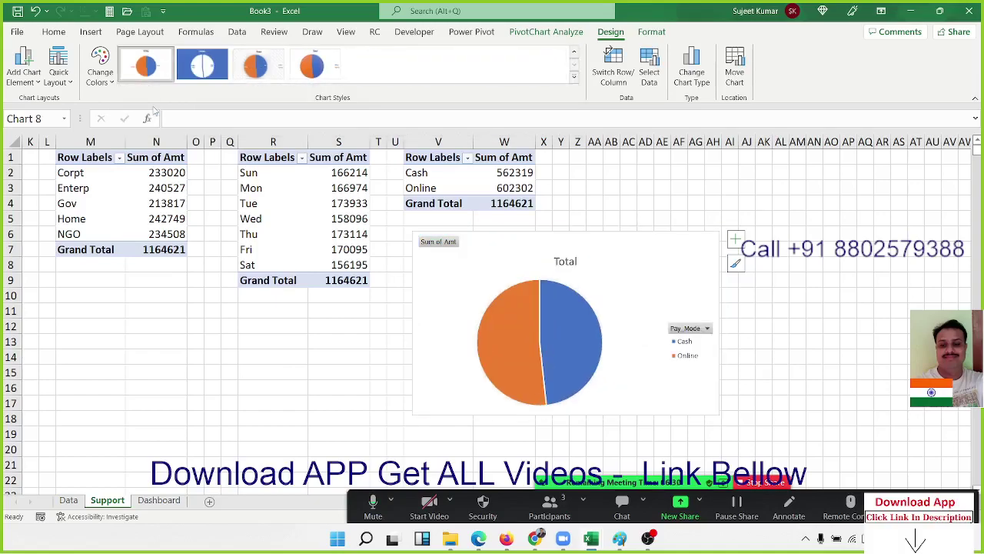
pyautogui.rightClick(450, 249)
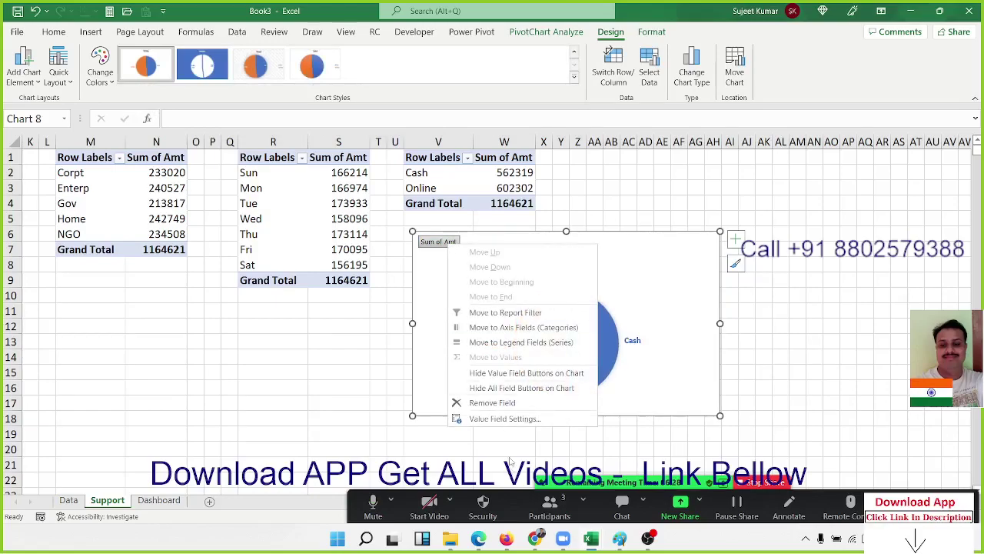
pyautogui.click(511, 419)
pyautogui.click(527, 367)
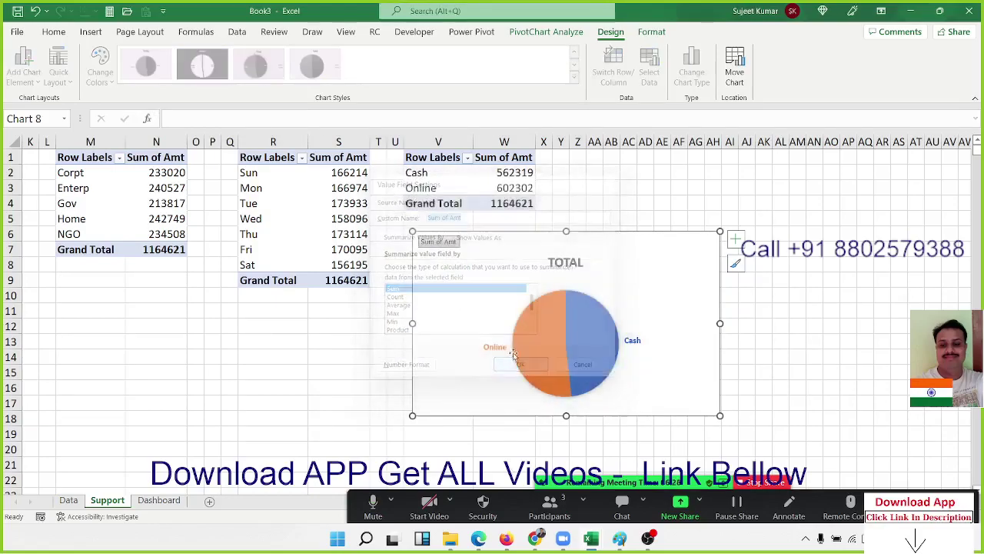
pyautogui.rightClick(455, 245)
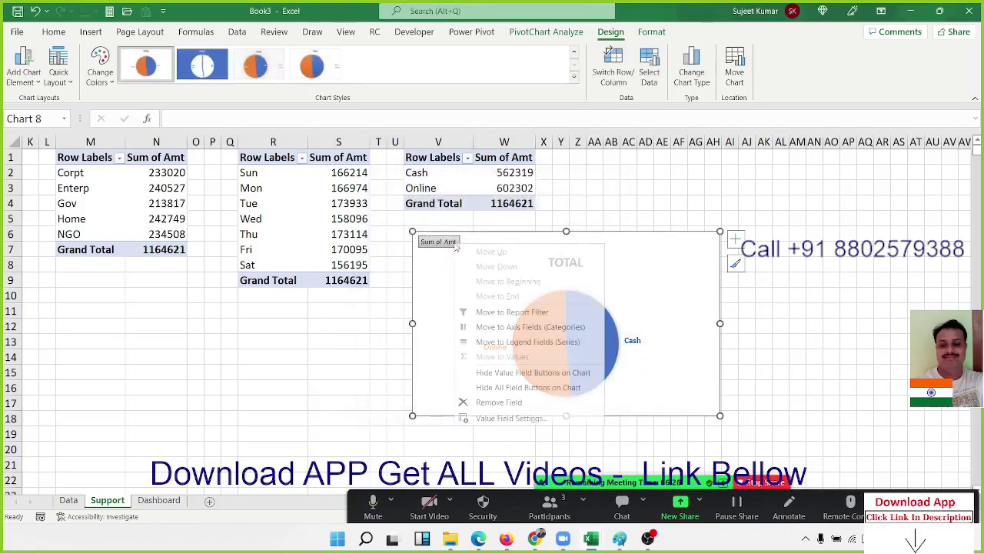
pyautogui.click(507, 387)
# - Show percentage labels (Online 52%, Cash 48%) and remove the pie from the Support sheet
pyautogui.rightClick(531, 348)
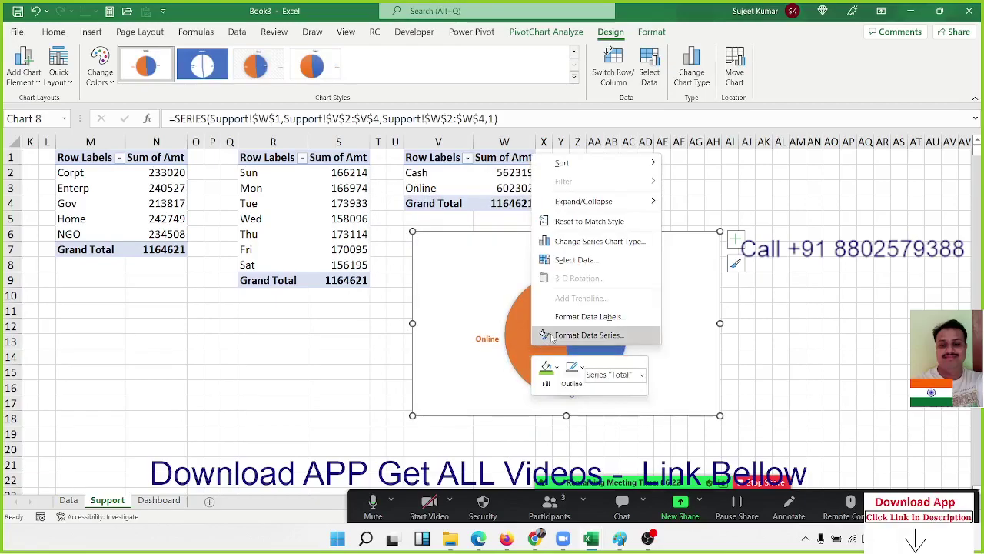
pyautogui.press('Escape')
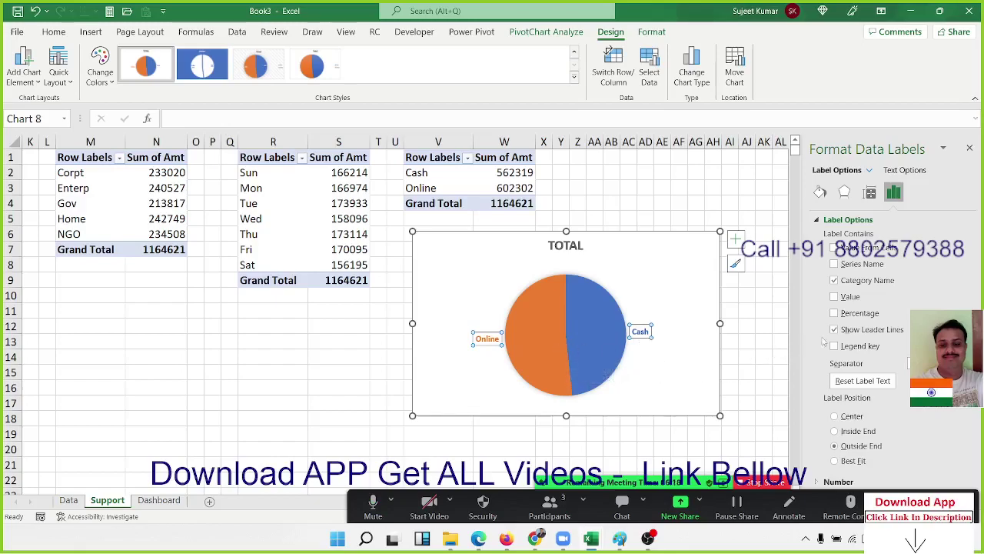
pyautogui.click(834, 313)
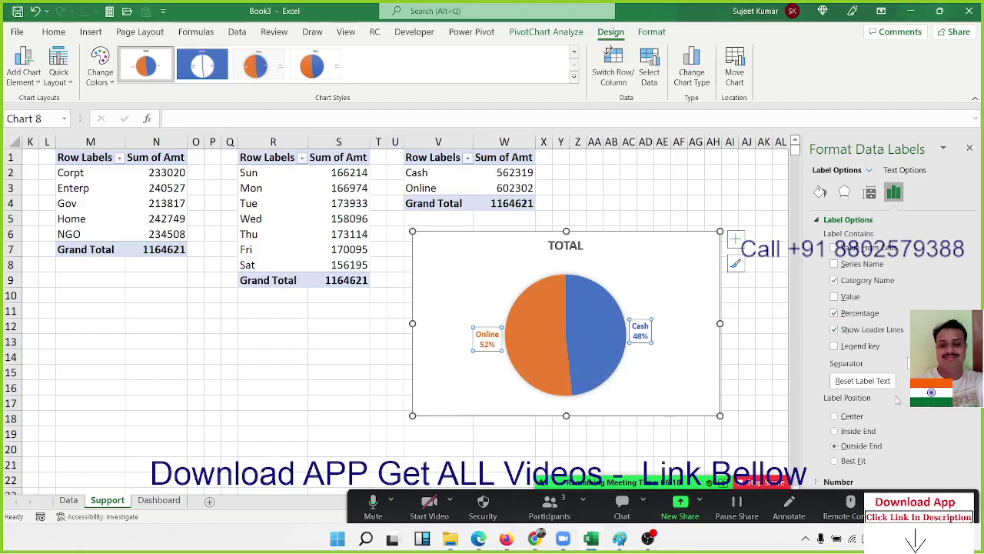
pyautogui.click(630, 448)
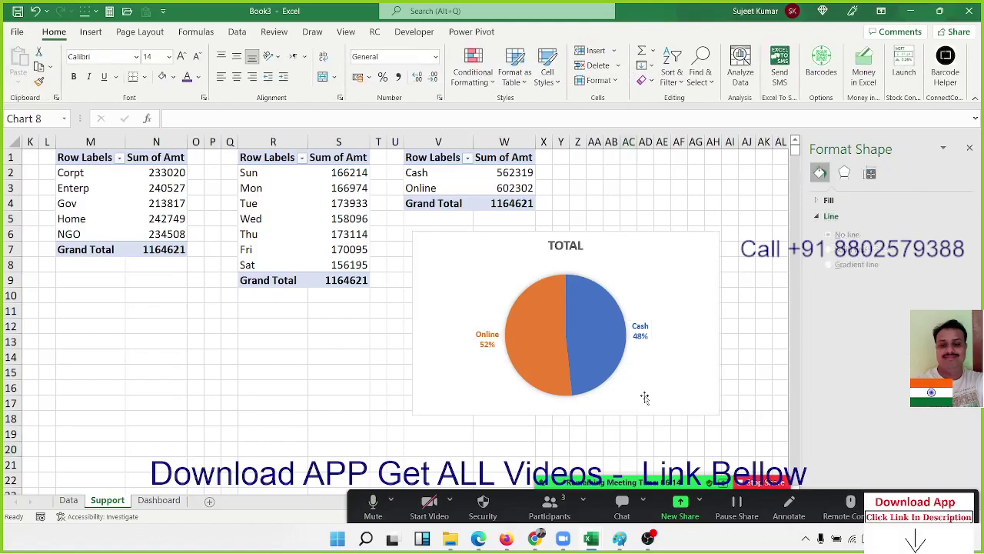
pyautogui.click(644, 397)
pyautogui.press('Delete')
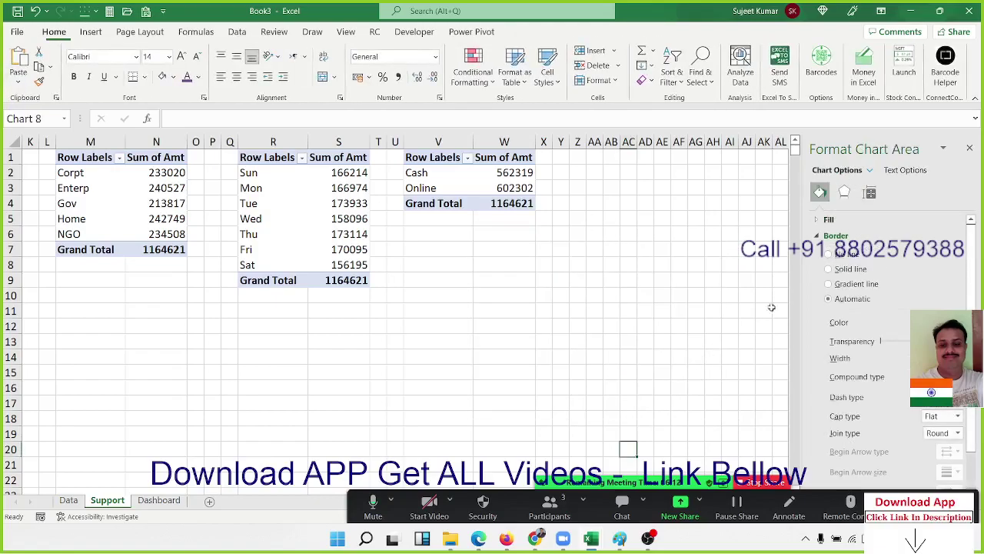
# - Paste the pie chart at L23 on the Dashboard beside the weekday chart, shortened to match it
pyautogui.click(969, 148)
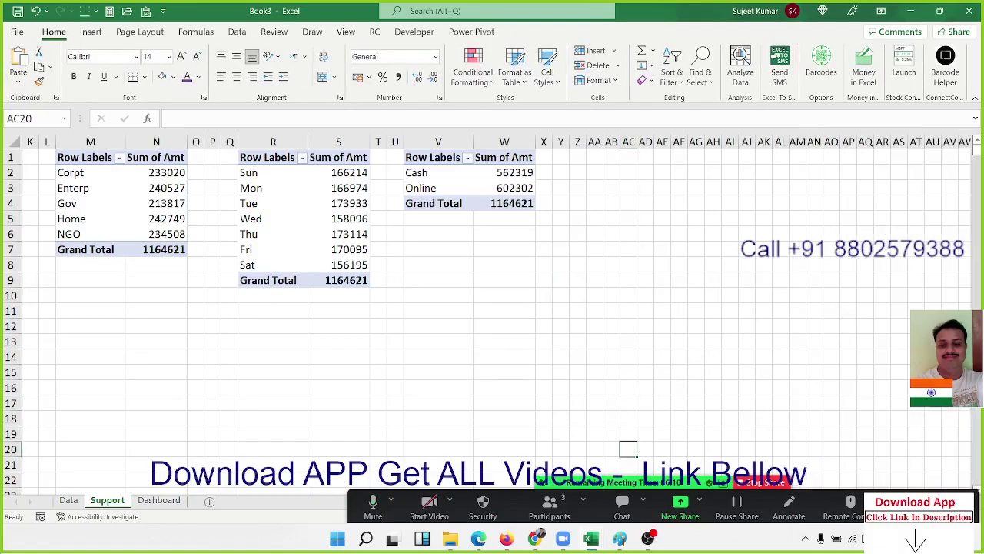
pyautogui.click(159, 500)
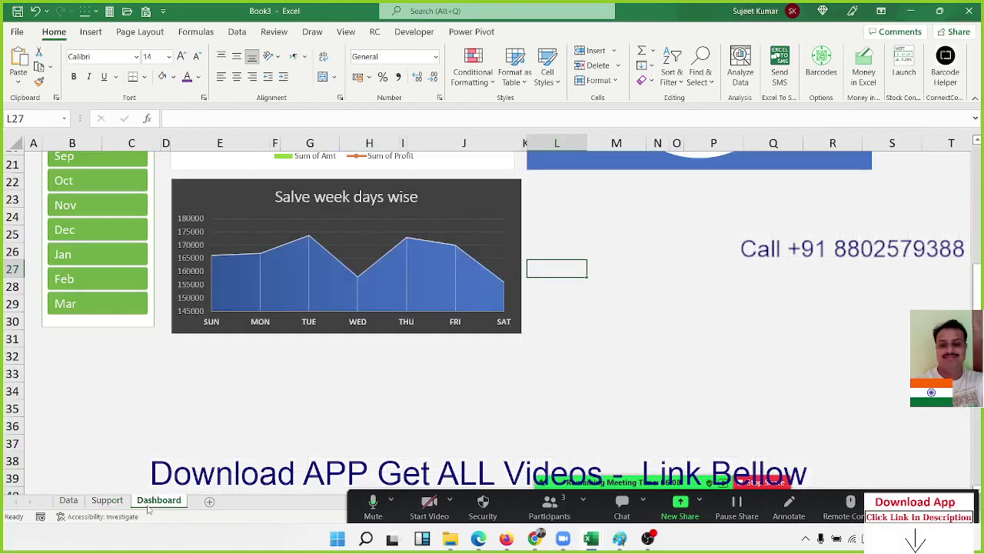
pyautogui.click(552, 194)
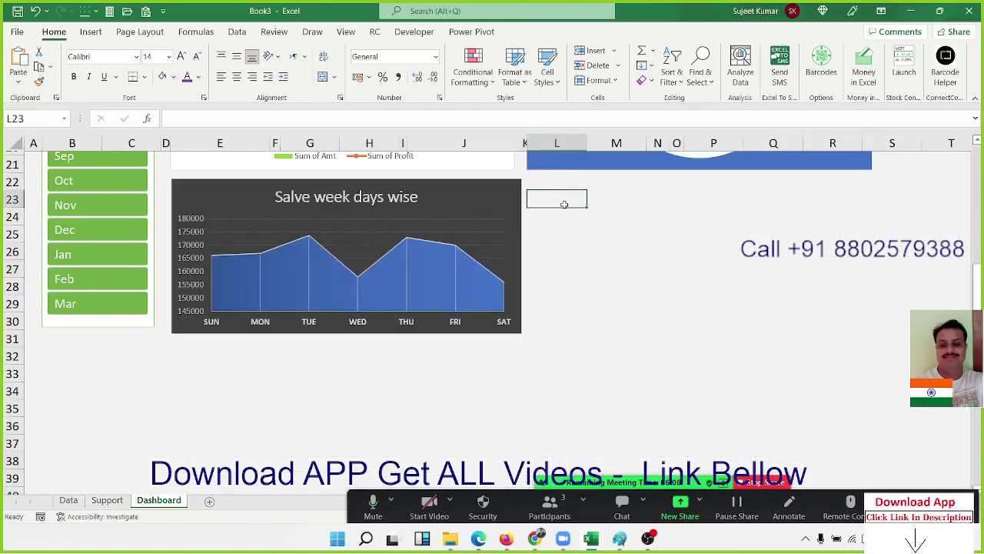
pyautogui.hotkey('ctrl', 'v')
pyautogui.moveTo(578, 199); pyautogui.dragTo(569, 207)
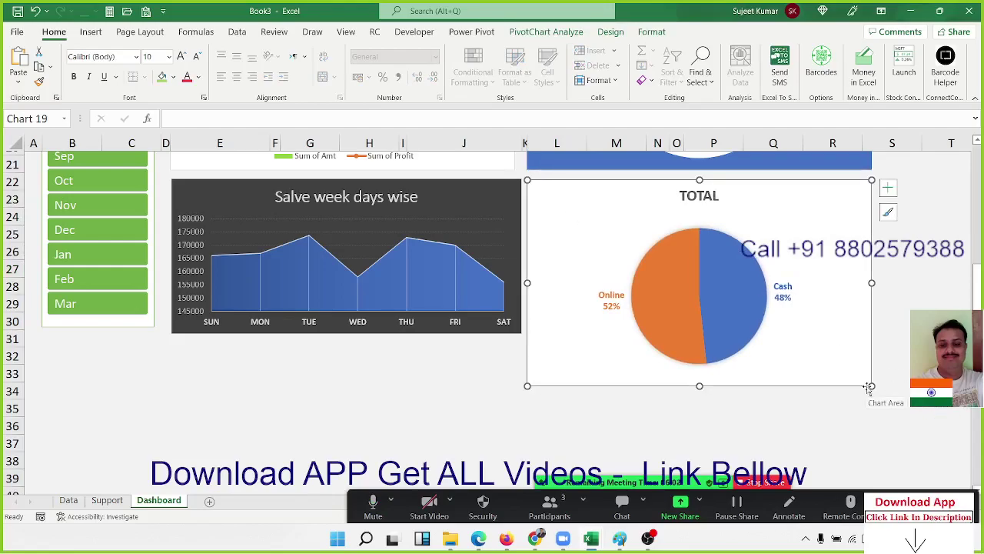
pyautogui.moveTo(871, 385); pyautogui.dragTo(878, 330)
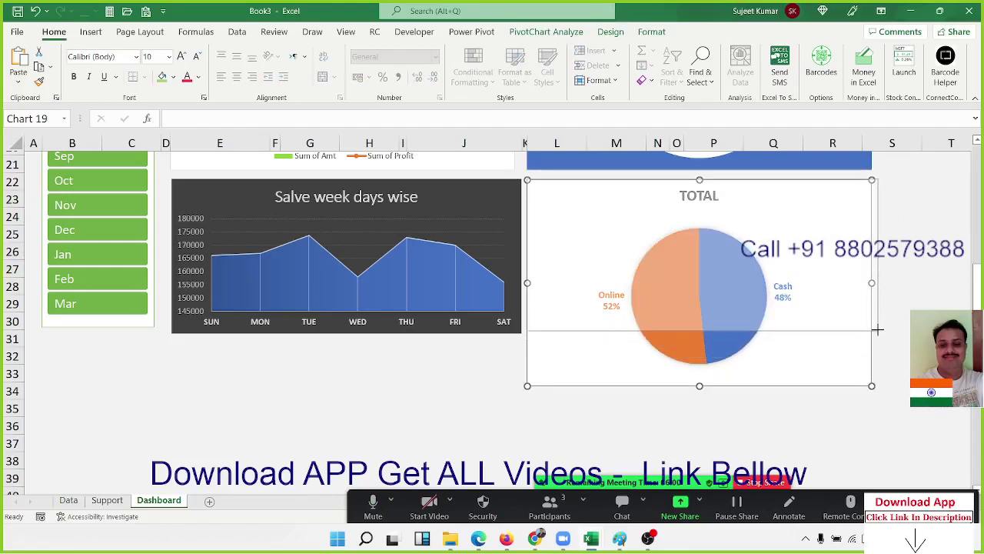
pyautogui.click(818, 370)
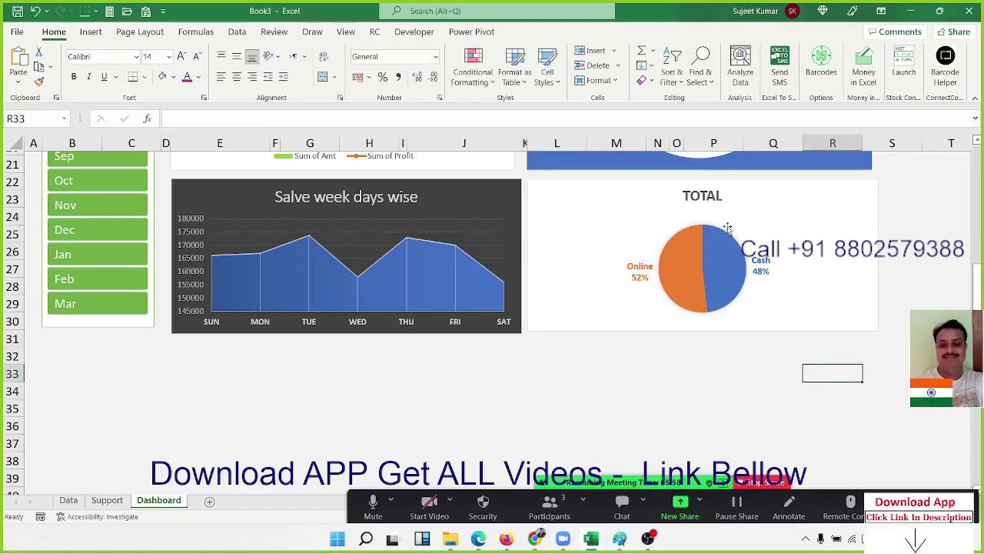
# - Retitle the pie chart 'PAY MODE'
pyautogui.click(711, 198)
pyautogui.click(711, 199)
pyautogui.doubleClick(711, 198)
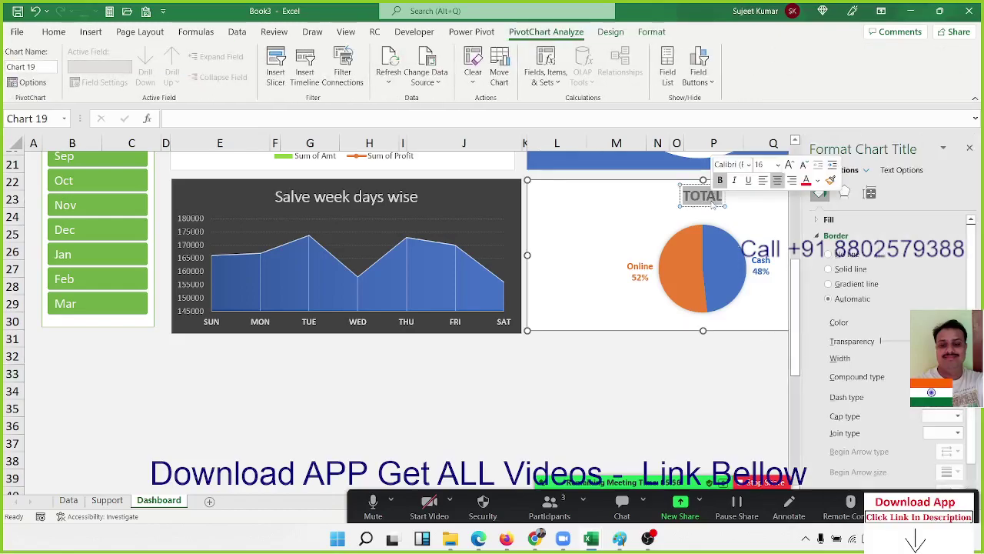
pyautogui.write('PAY')
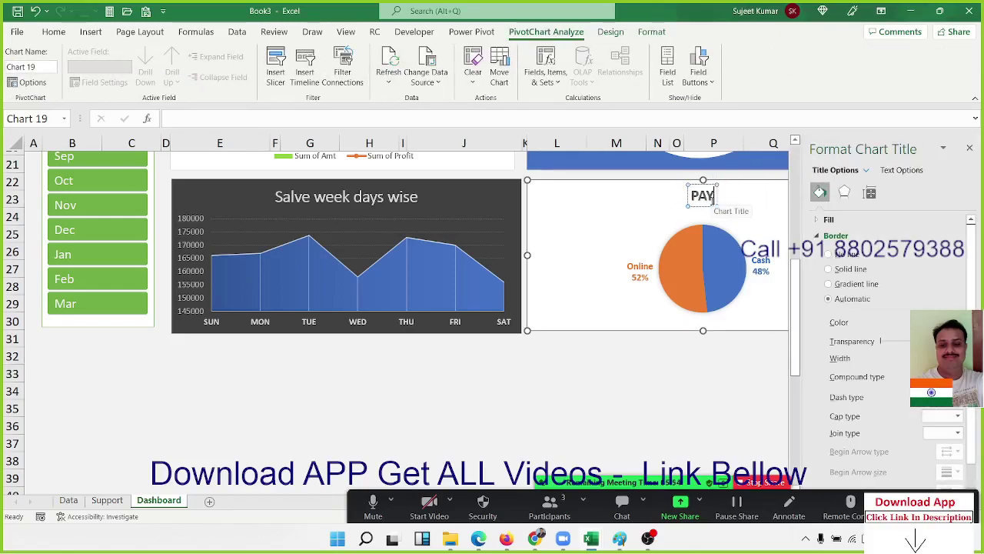
pyautogui.write(' MODE')
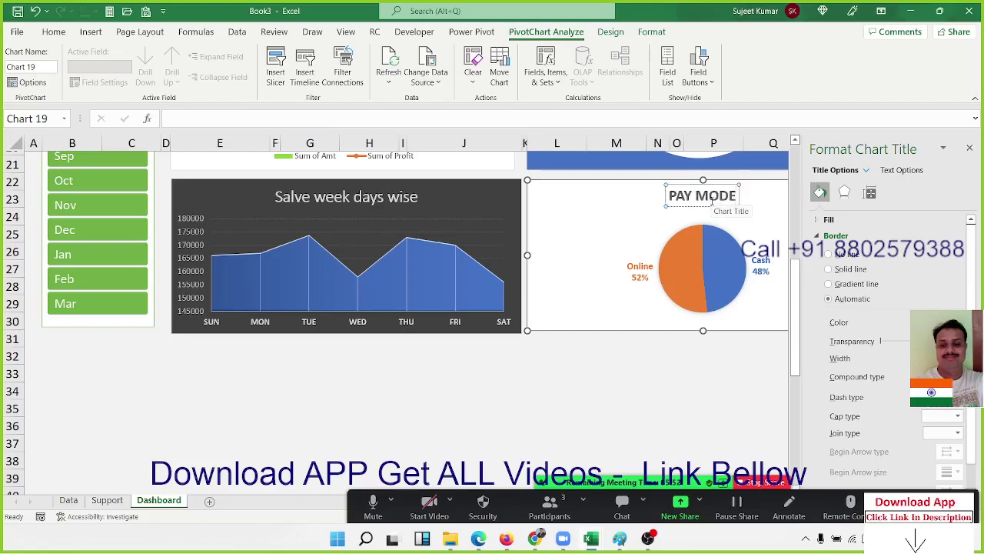
pyautogui.click(652, 212)
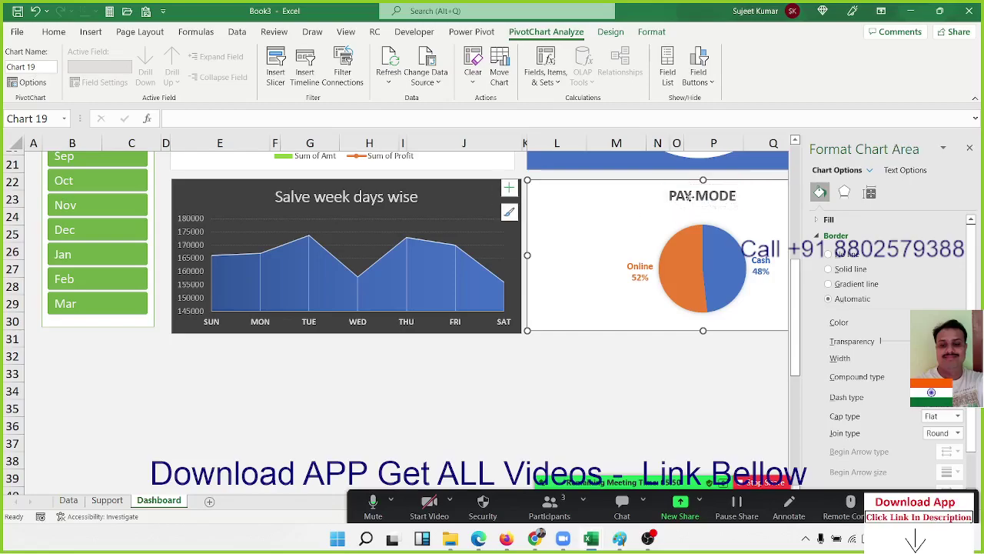
# - Decrease the PAY MODE title font five steps and the data label font two steps
pyautogui.click(673, 195)
pyautogui.click(54, 32)
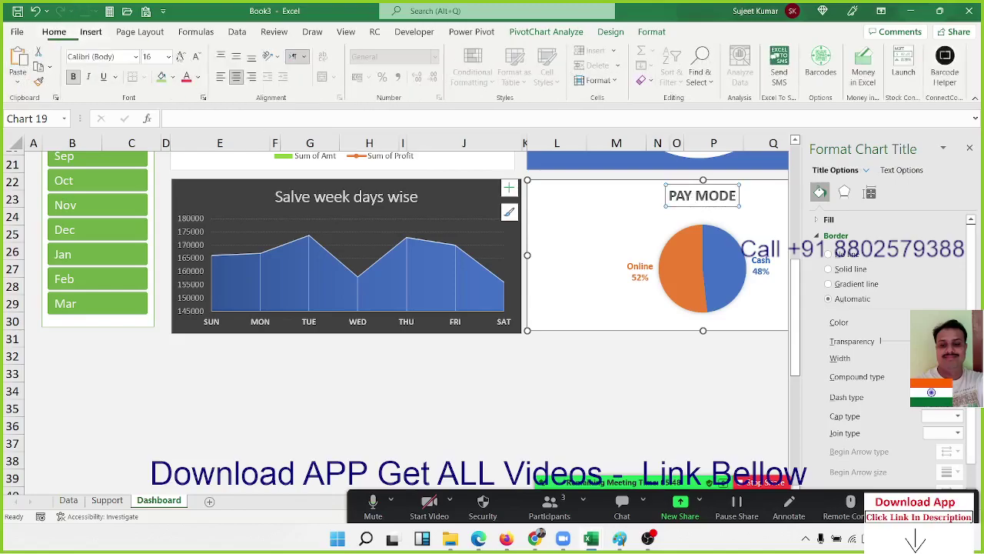
pyautogui.click(197, 57)
pyautogui.click(197, 57)
pyautogui.click(198, 57)
pyautogui.click(198, 57)
pyautogui.click(197, 57)
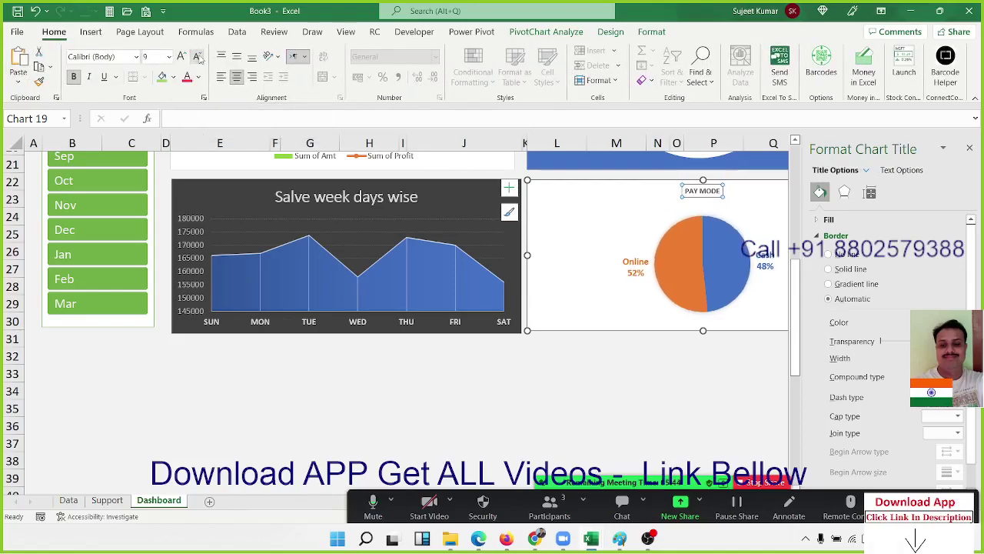
pyautogui.click(198, 57)
pyautogui.click(637, 266)
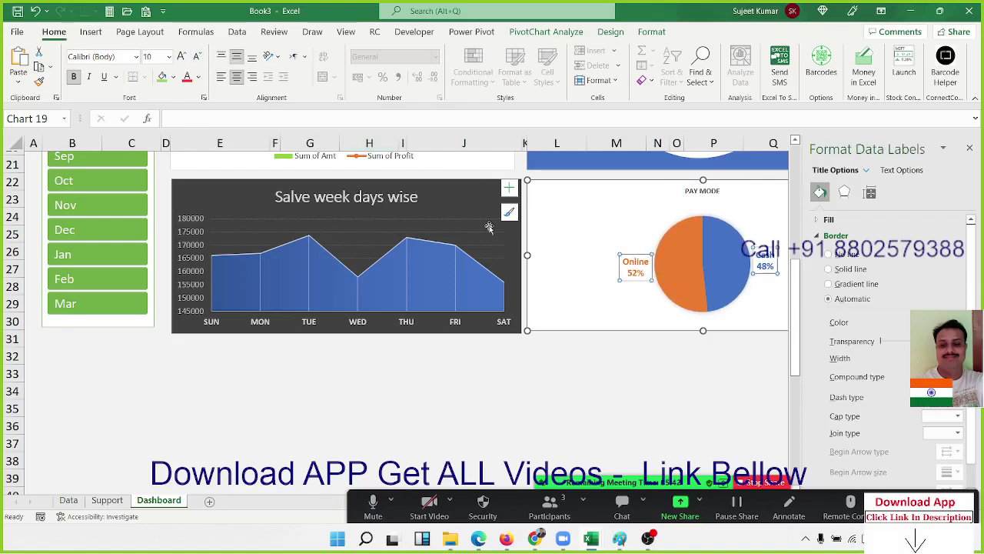
pyautogui.click(196, 57)
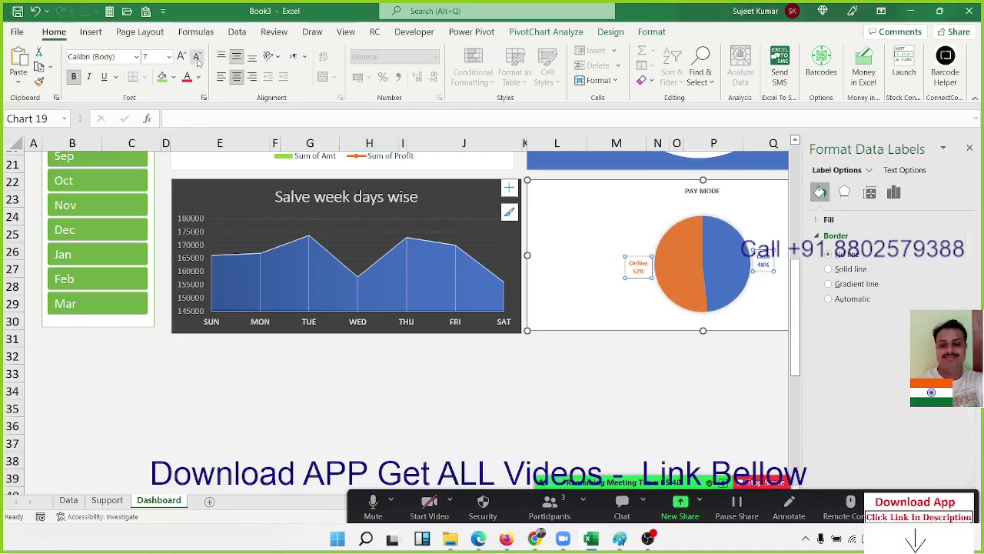
pyautogui.click(197, 57)
# - Enlarge the pie by dragging its plot area toward the chart's top-left
pyautogui.click(632, 222)
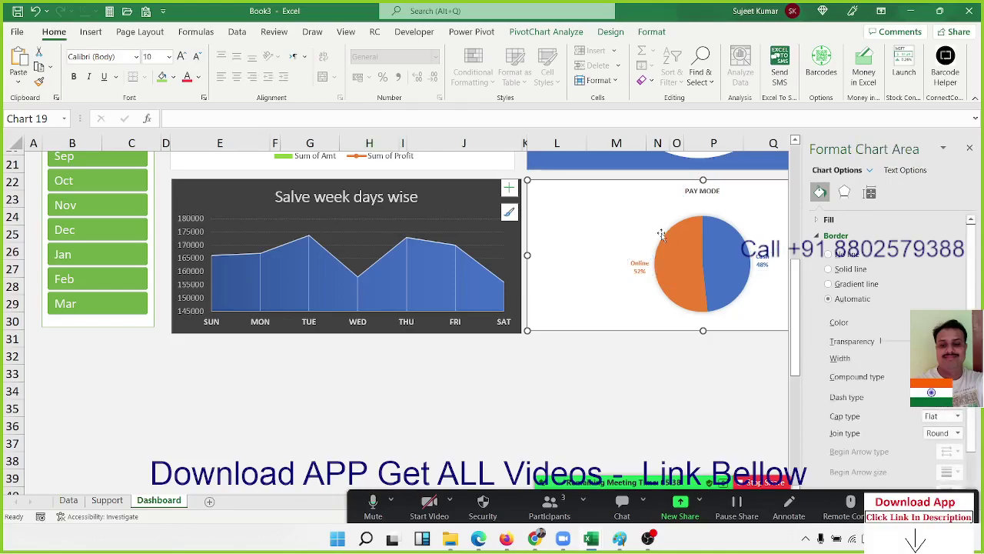
pyautogui.click(666, 232)
pyautogui.click(654, 217)
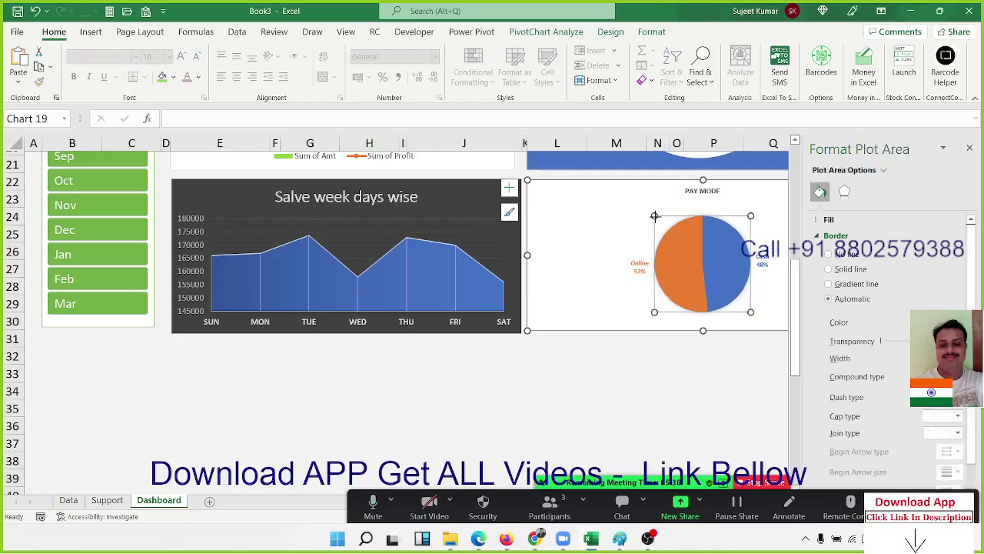
pyautogui.moveTo(654, 216); pyautogui.dragTo(627, 203)
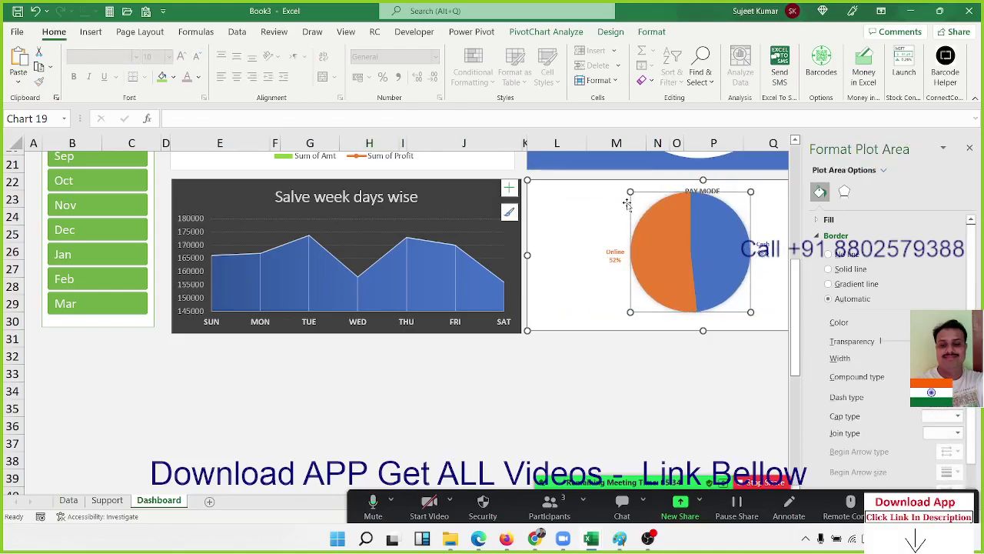
pyautogui.click(626, 205)
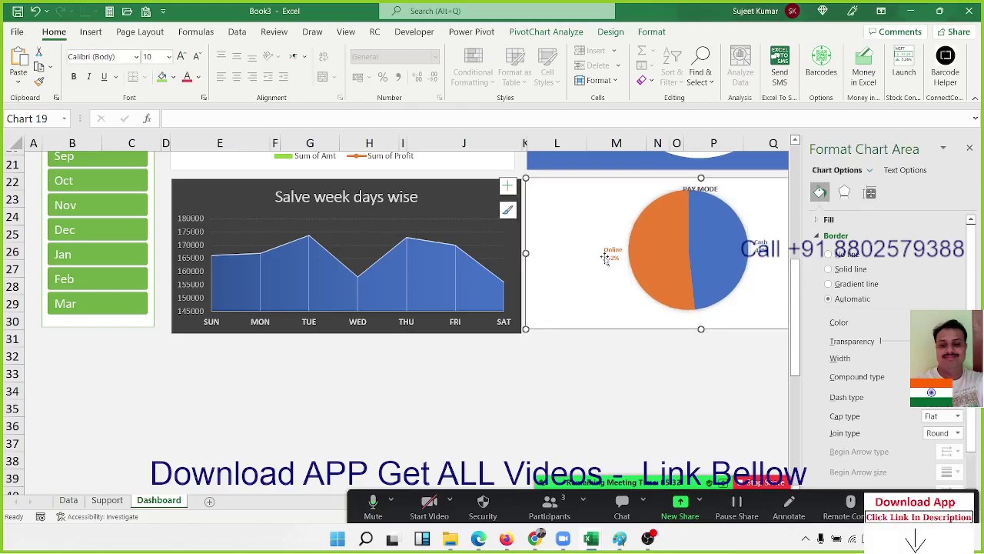
pyautogui.click(620, 358)
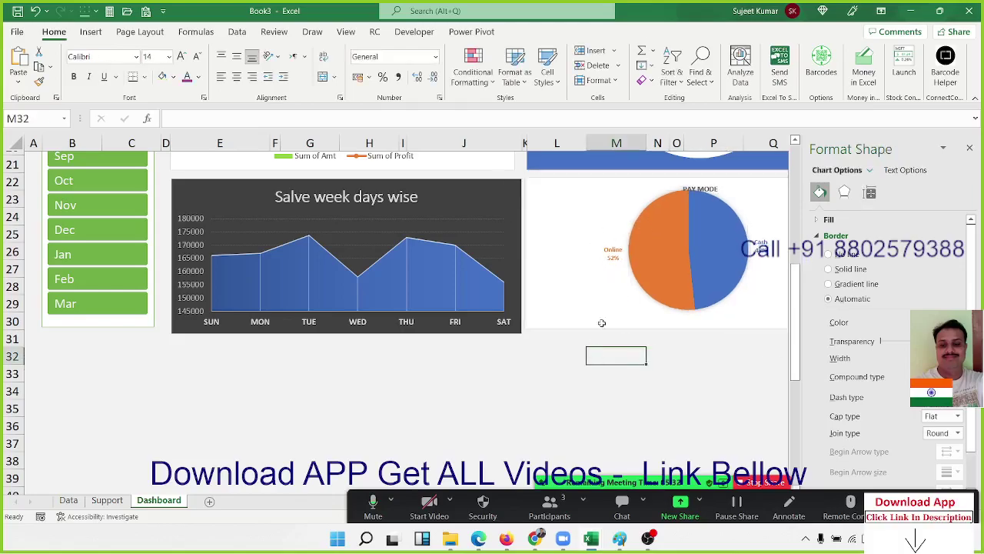
# - Close the formatting pane and scroll up to review the slicers, KPI cards and charts
pyautogui.click(970, 148)
pyautogui.click(947, 230)
pyautogui.scroll(7, 946, 236)
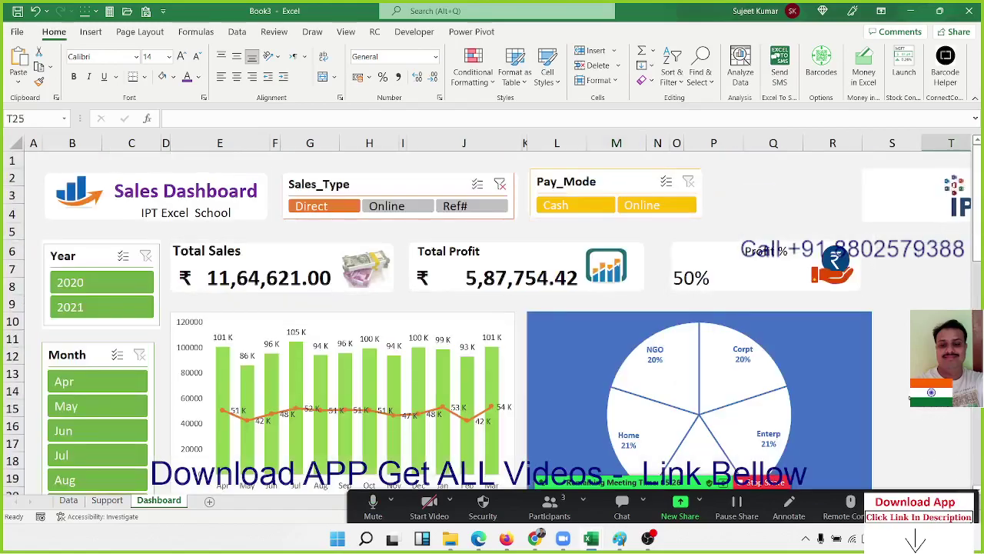
pyautogui.click(891, 356)
pyautogui.press('Left')
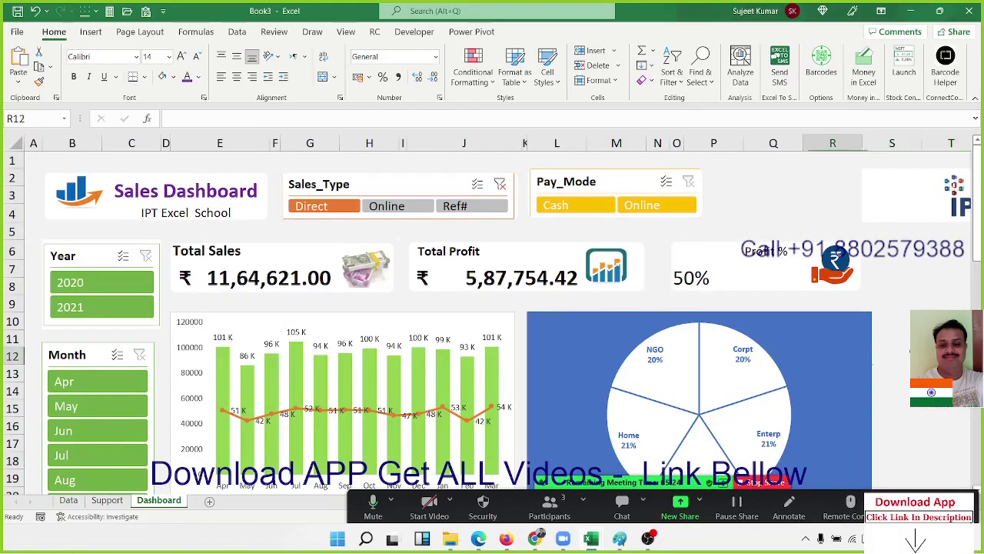
pyautogui.press('Left')
pyautogui.press('Left')
pyautogui.press('Left')
pyautogui.press('Left')
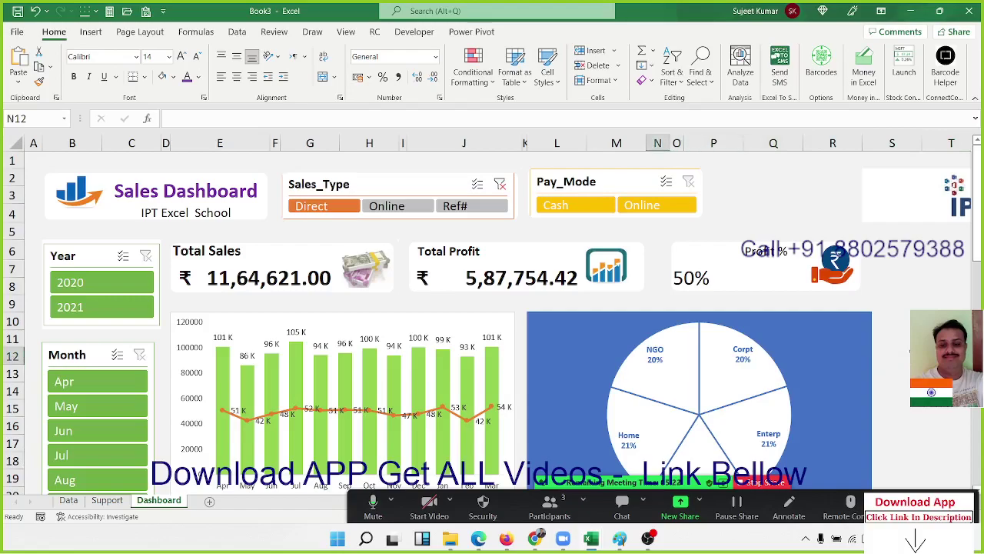
pyautogui.press('Left')
pyautogui.press('Left')
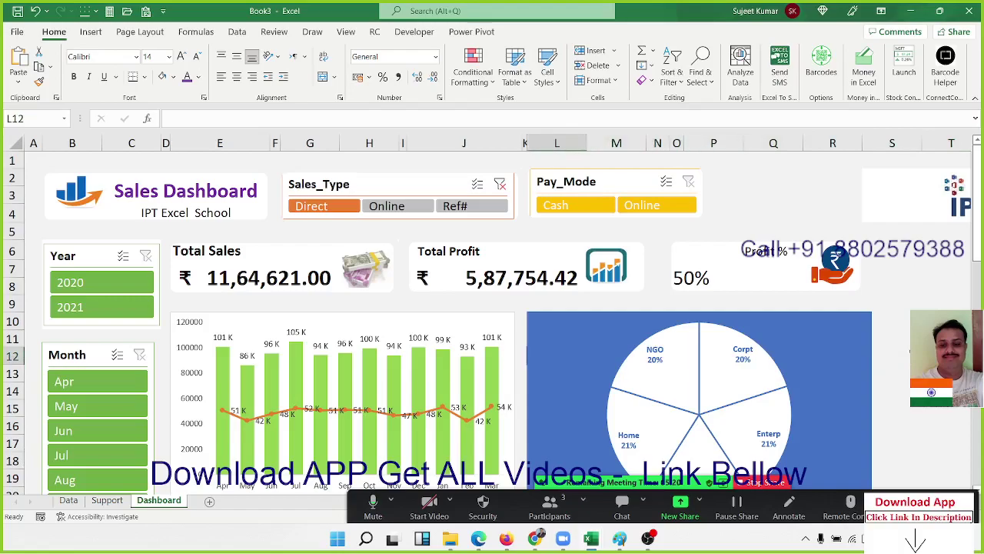
pyautogui.click(892, 321)
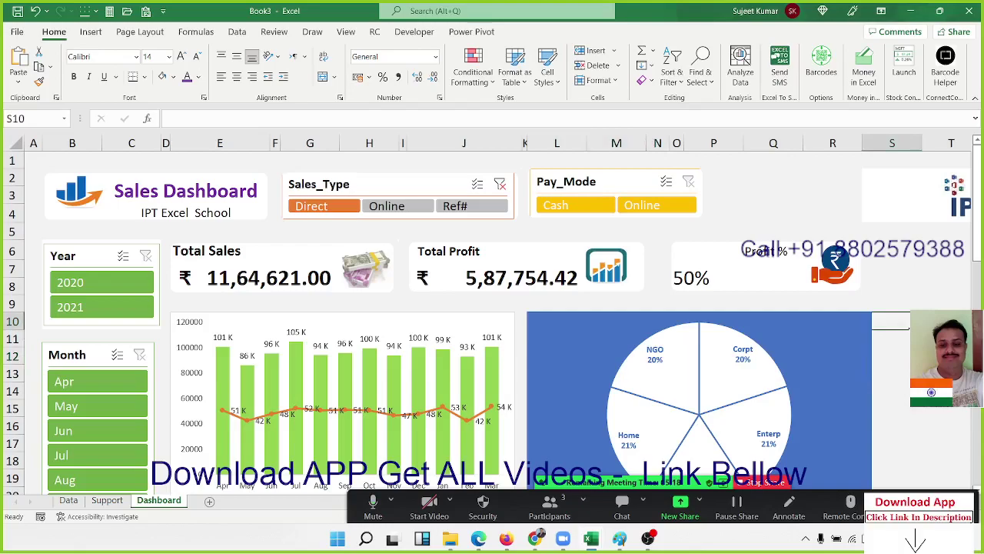
pyautogui.press('Right')
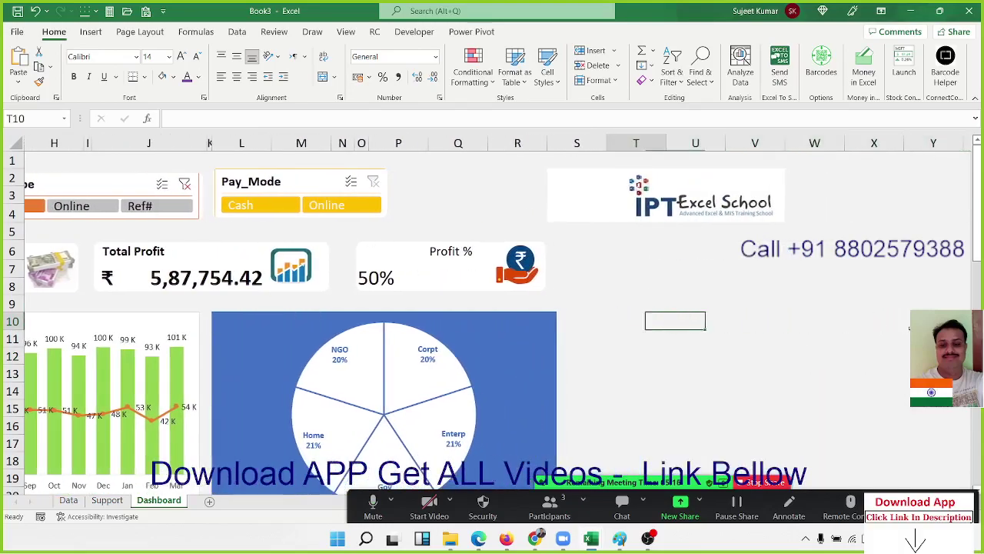
# - Select cell T7 on the dashboard and bring up the Insert ribbon commands
pyautogui.press('Left')
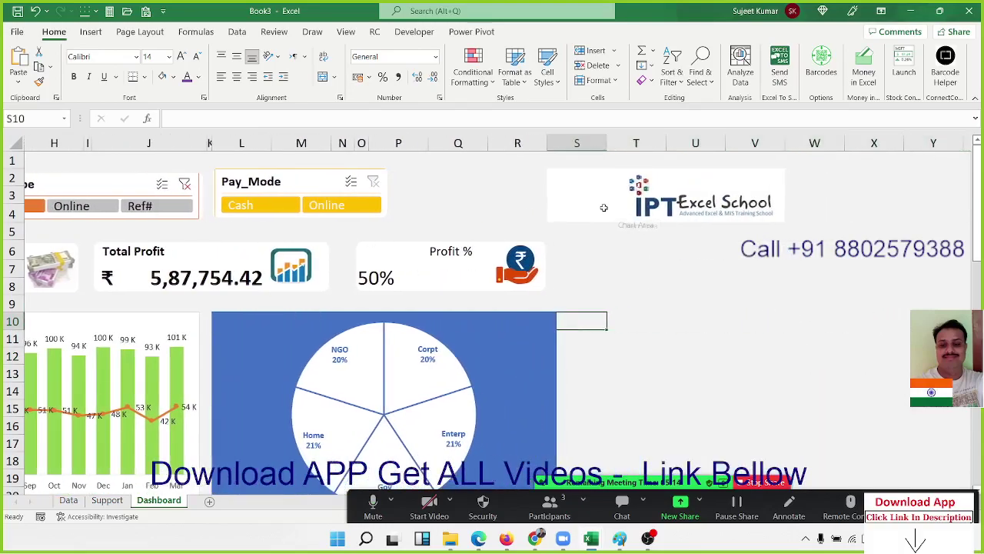
pyautogui.click(588, 209)
pyautogui.click(624, 234)
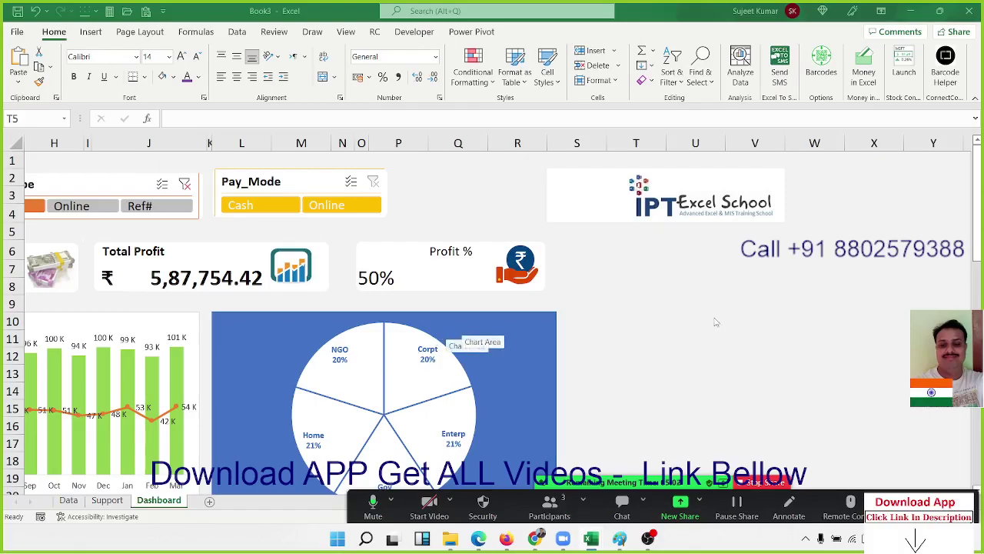
pyautogui.click(620, 273)
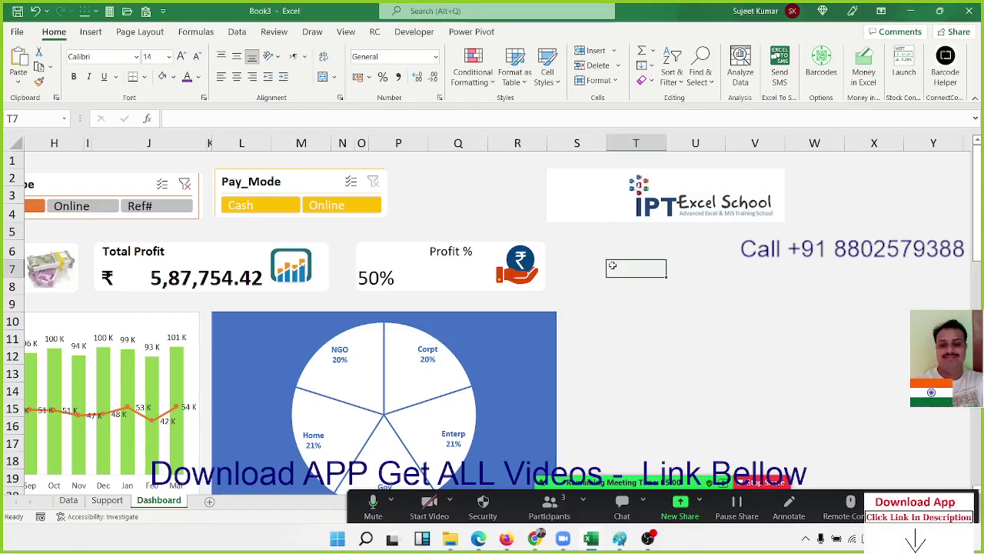
pyautogui.click(420, 34)
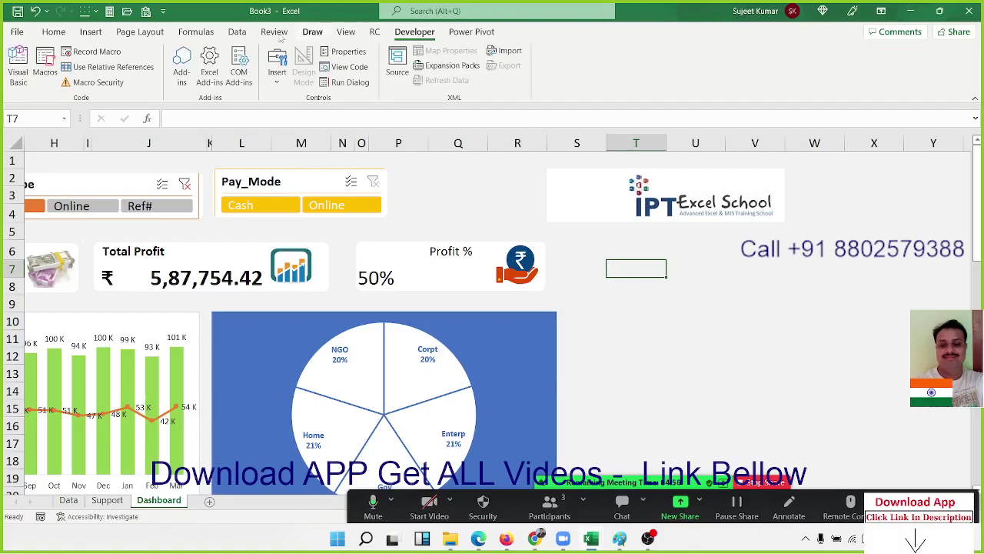
pyautogui.click(186, 33)
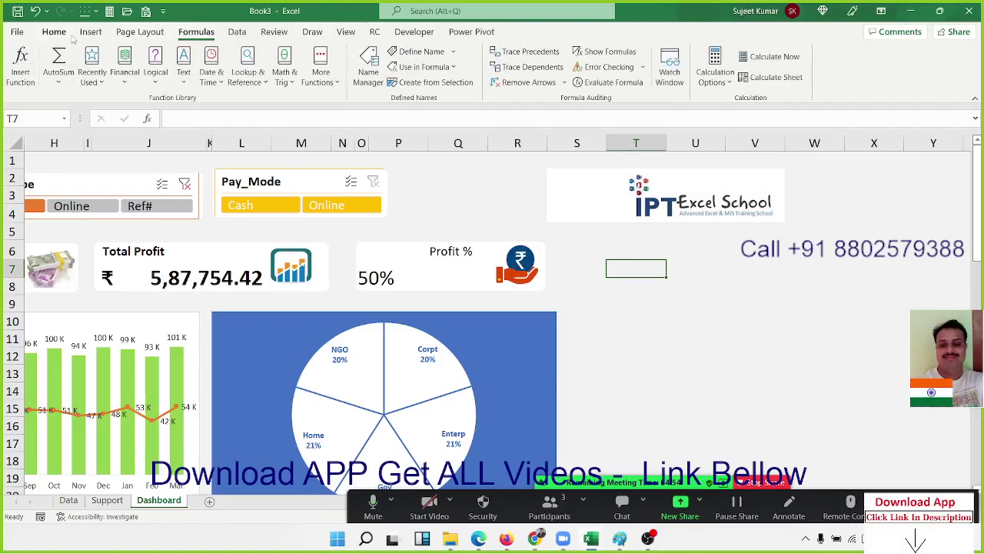
pyautogui.click(97, 29)
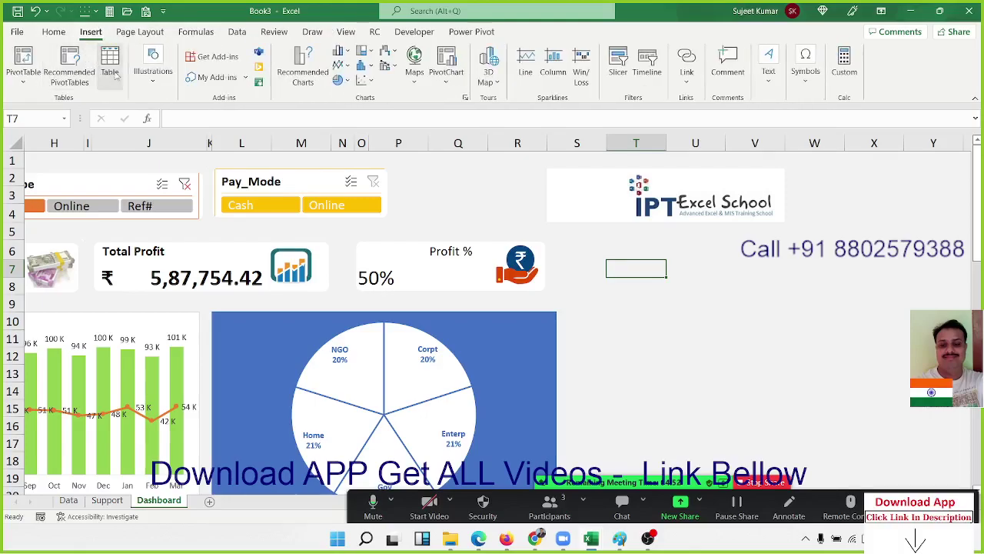
# - Draw a Vertical Scroll shape over column T, rows 6–9, below the logo
pyautogui.click(143, 81)
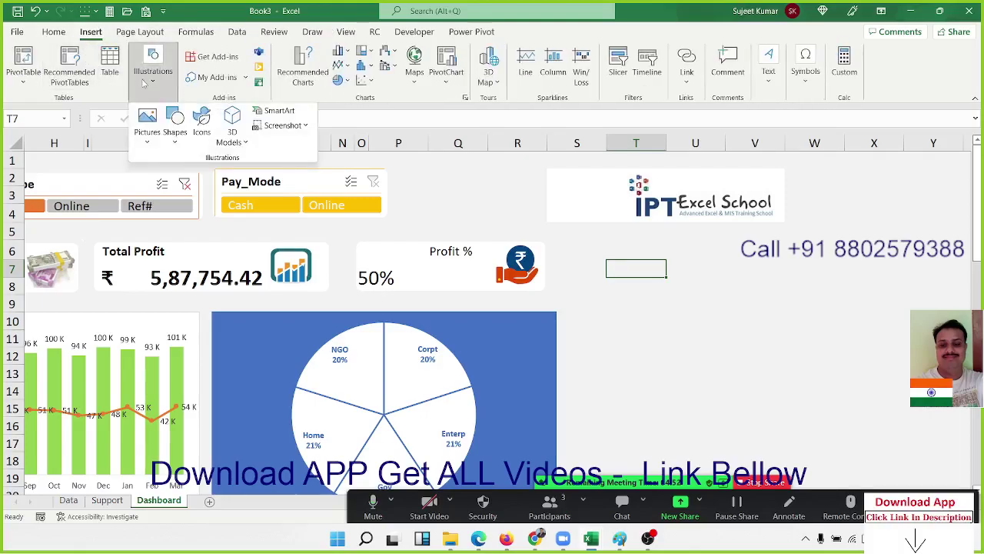
pyautogui.click(169, 143)
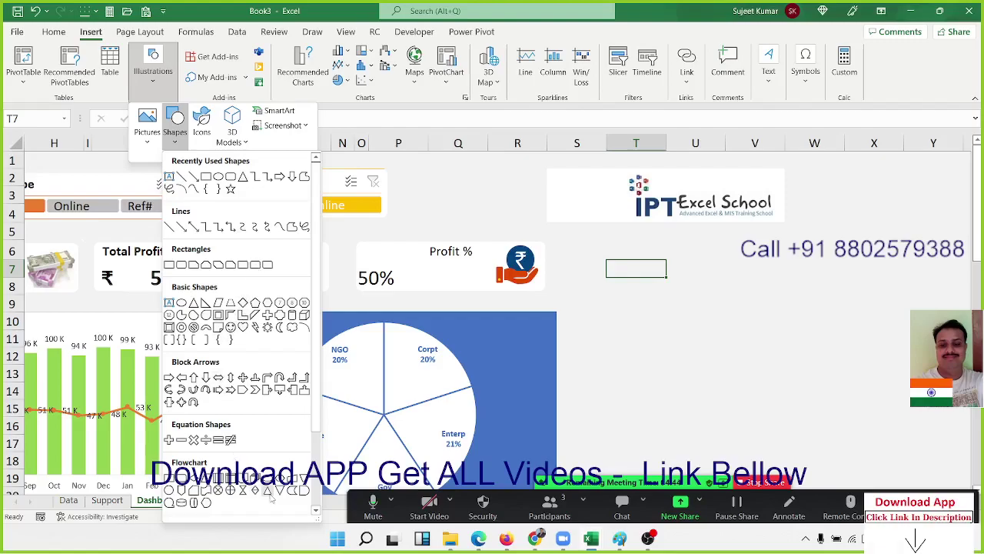
pyautogui.scroll(-3, 264, 435)
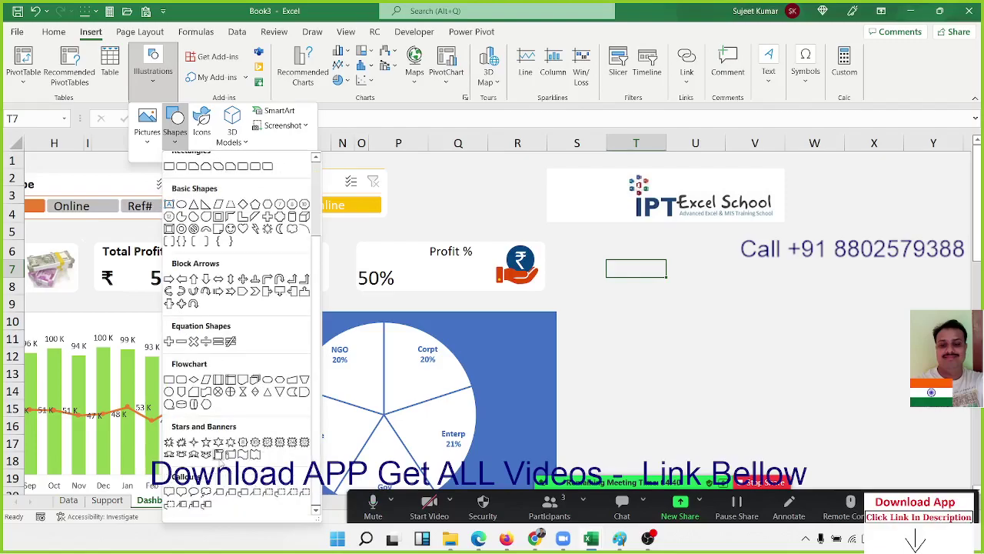
pyautogui.click(219, 454)
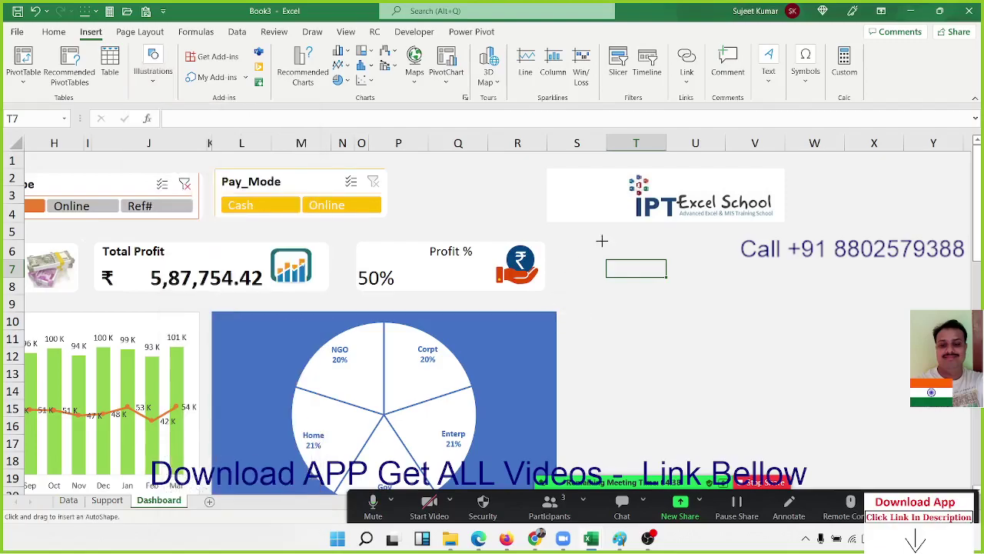
pyautogui.moveTo(602, 241); pyautogui.dragTo(658, 352)
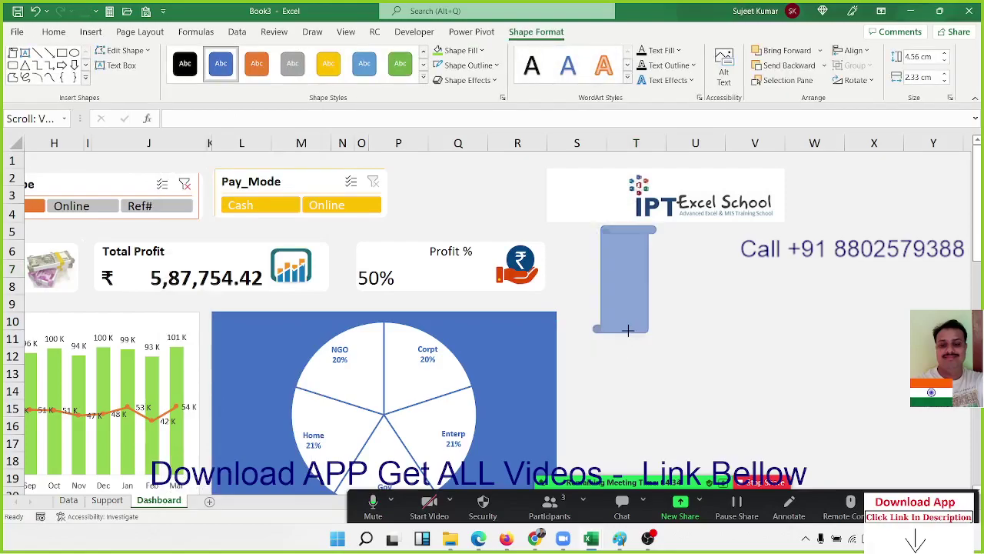
# - Resize the scroll to about 3.82 by 3.53 cm and adjust its curled ends
pyautogui.moveTo(625, 349); pyautogui.dragTo(625, 330)
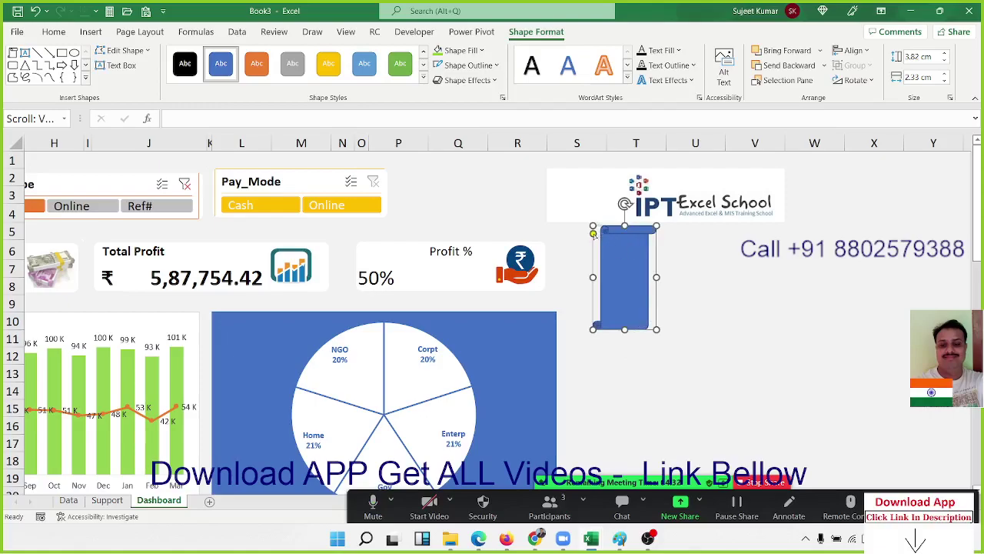
pyautogui.moveTo(593, 234); pyautogui.dragTo(595, 228)
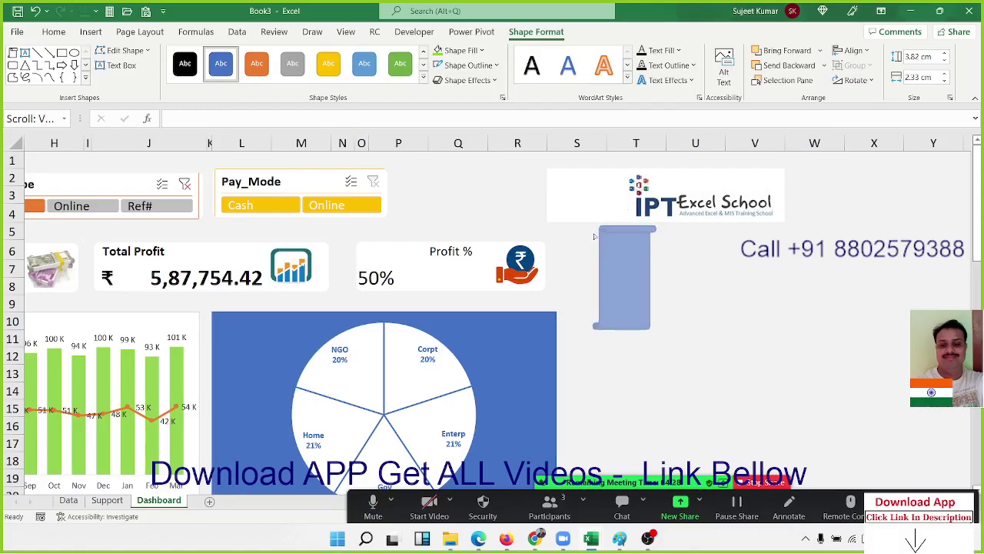
pyautogui.moveTo(594, 228); pyautogui.dragTo(593, 230)
pyautogui.moveTo(657, 278); pyautogui.dragTo(691, 283)
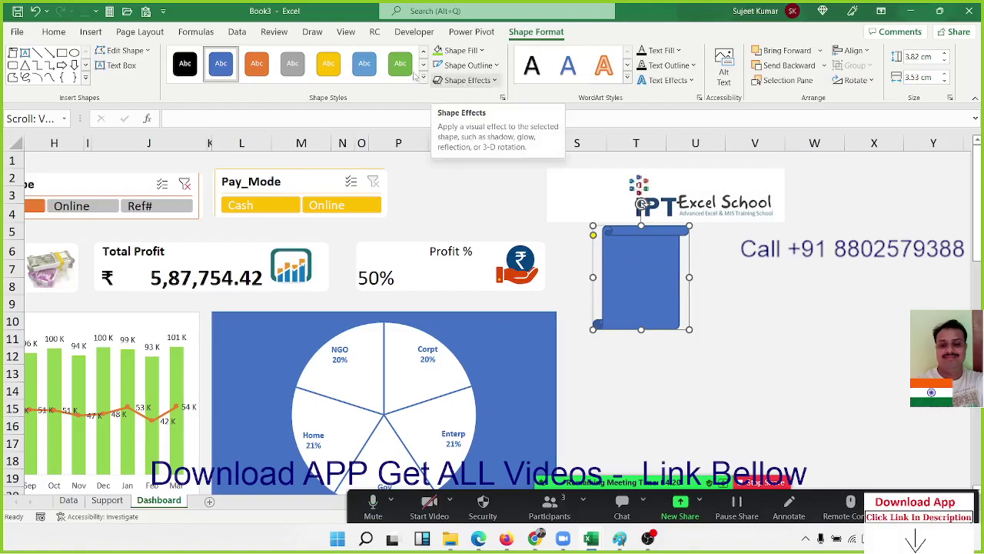
# - Set the scroll shape's fill to No Fill
pyautogui.click(461, 50)
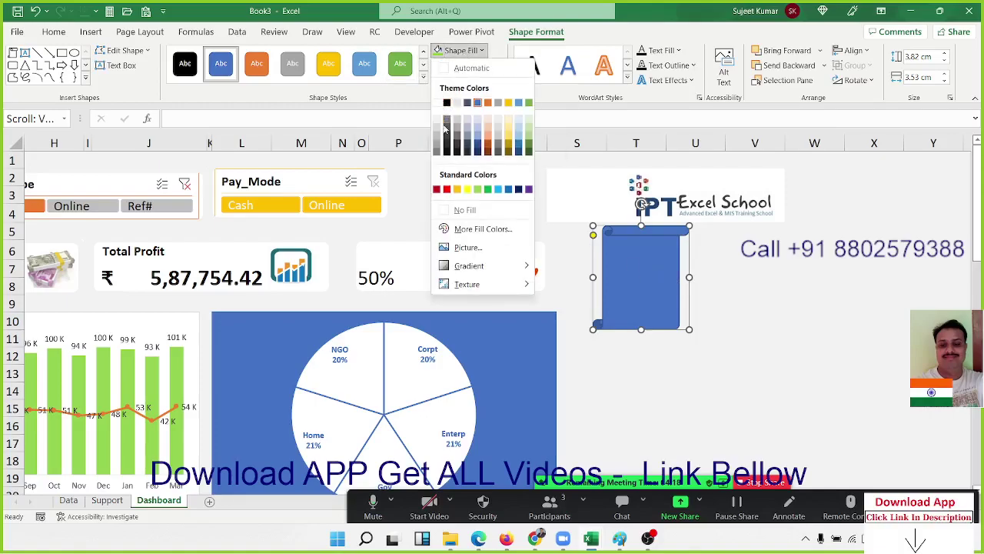
pyautogui.click(463, 210)
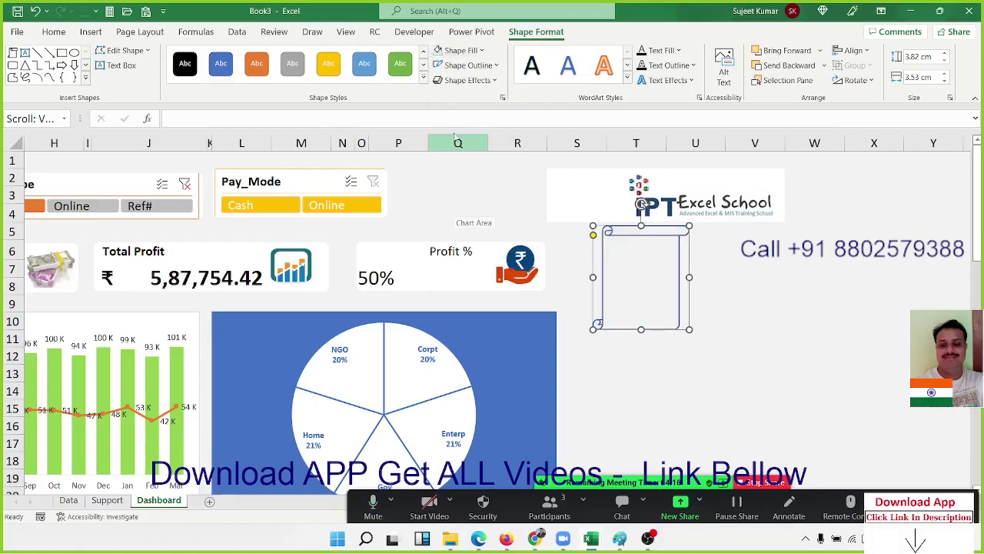
pyautogui.click(460, 50)
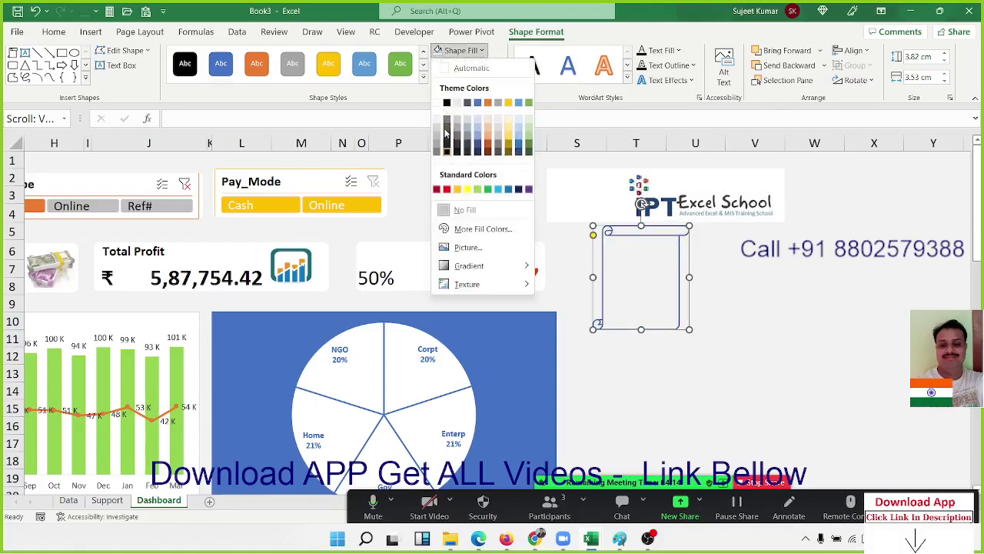
pyautogui.click(437, 103)
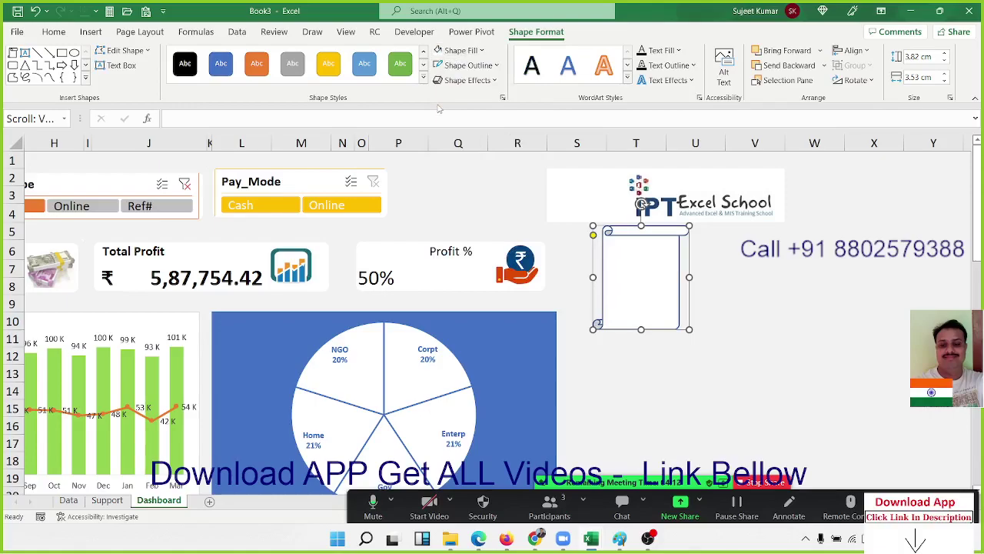
pyautogui.click(460, 50)
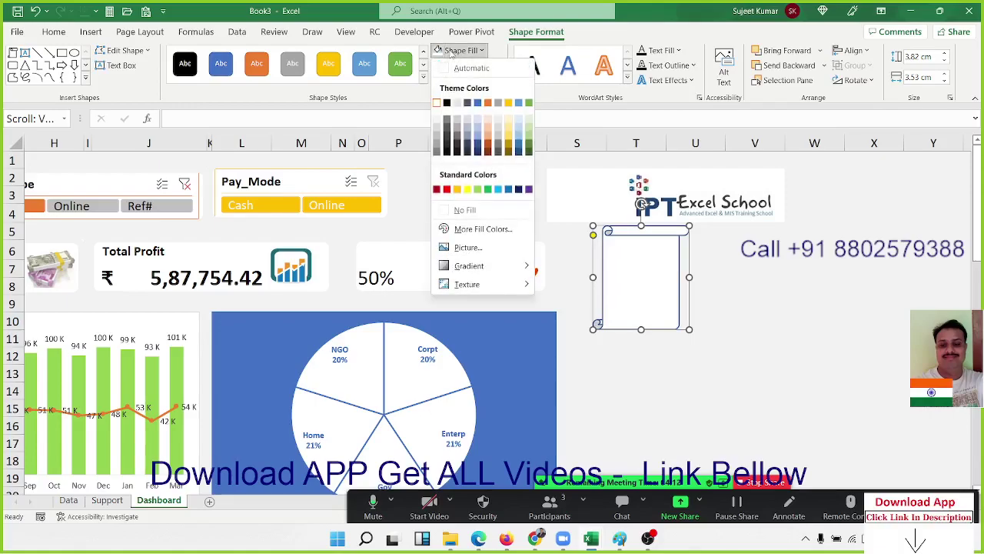
pyautogui.click(464, 209)
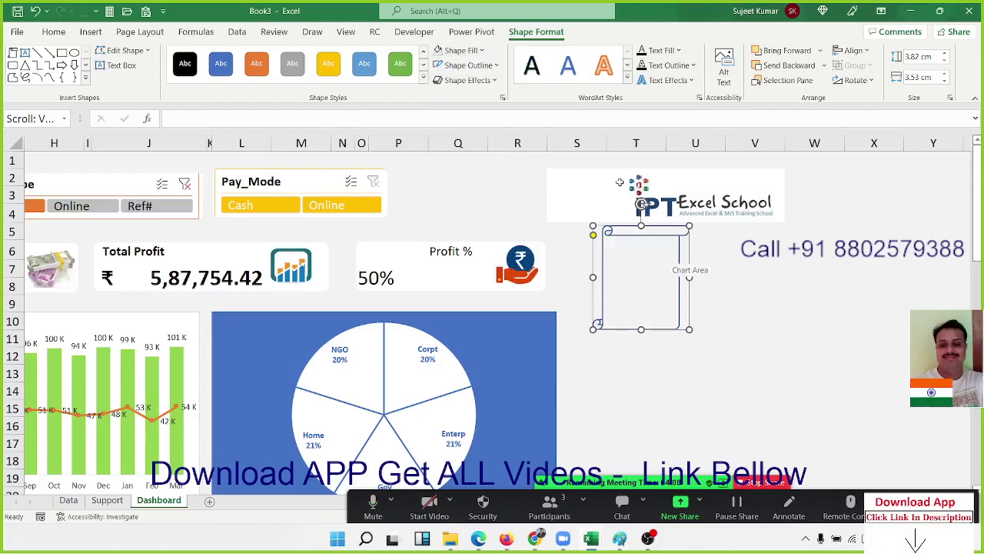
# - Give the scroll shape a thin light grey outline and deselect it
pyautogui.click(465, 66)
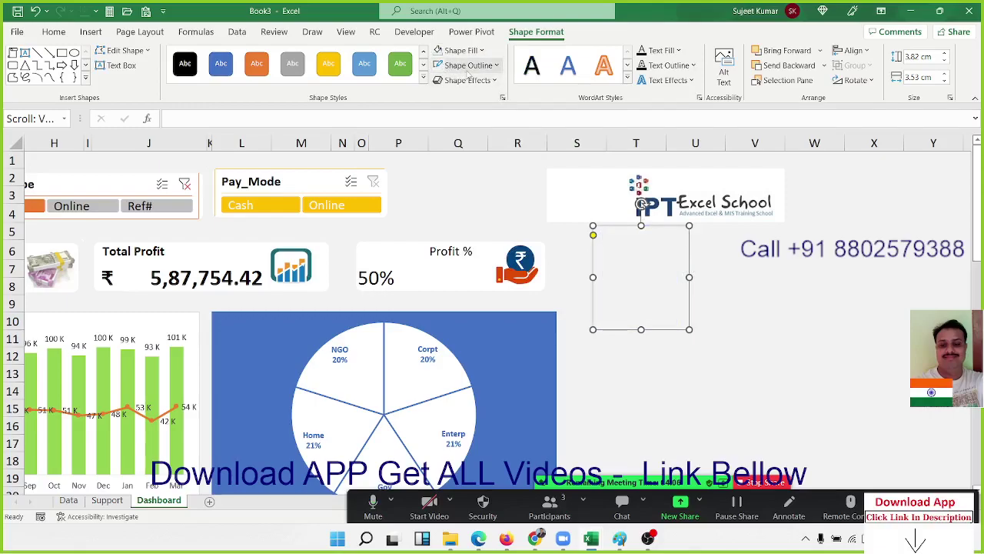
pyautogui.click(467, 71)
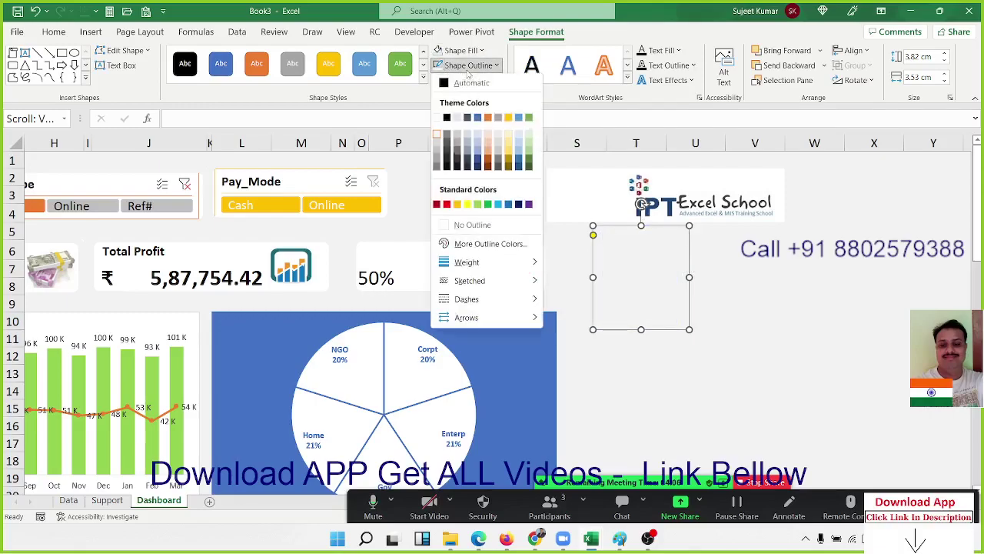
pyautogui.click(439, 155)
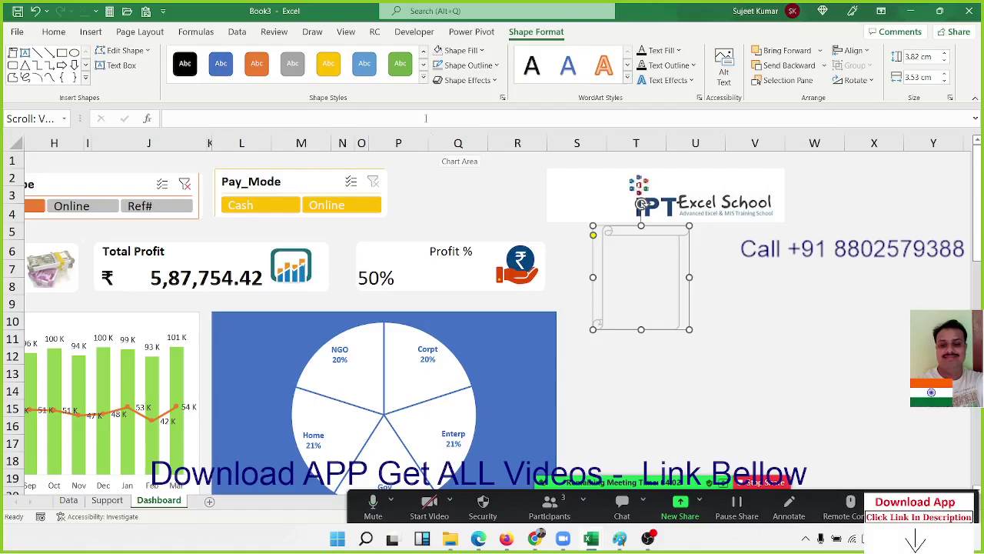
pyautogui.click(465, 66)
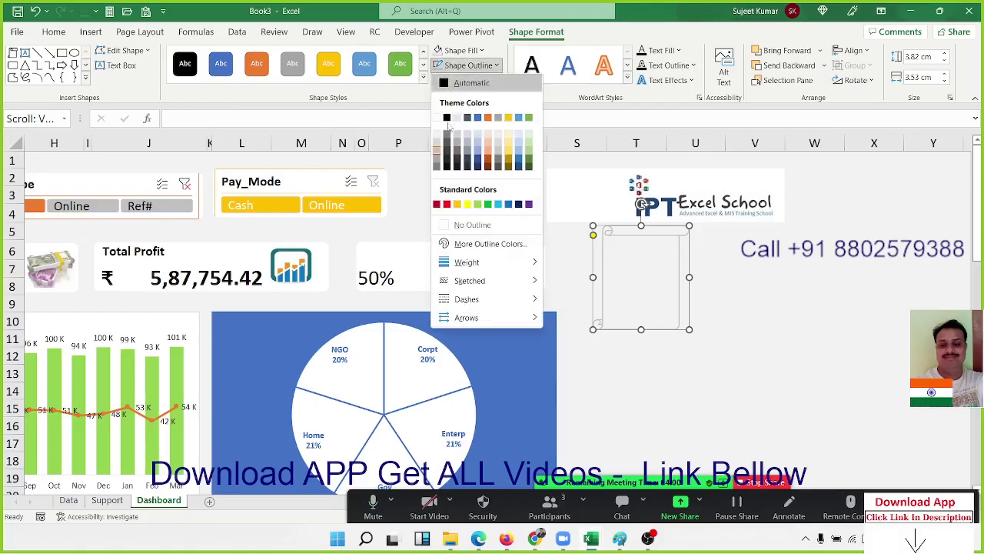
pyautogui.click(439, 169)
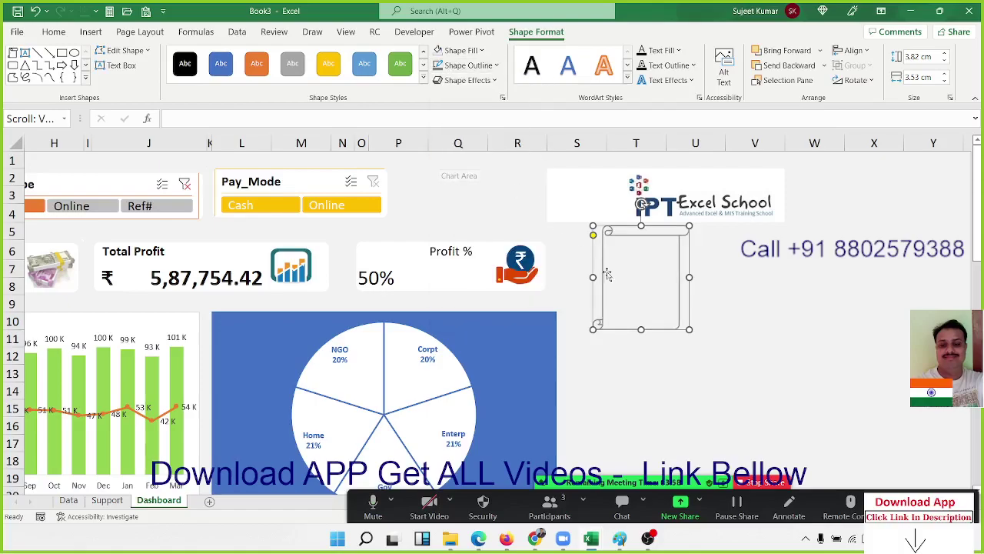
pyautogui.click(658, 278)
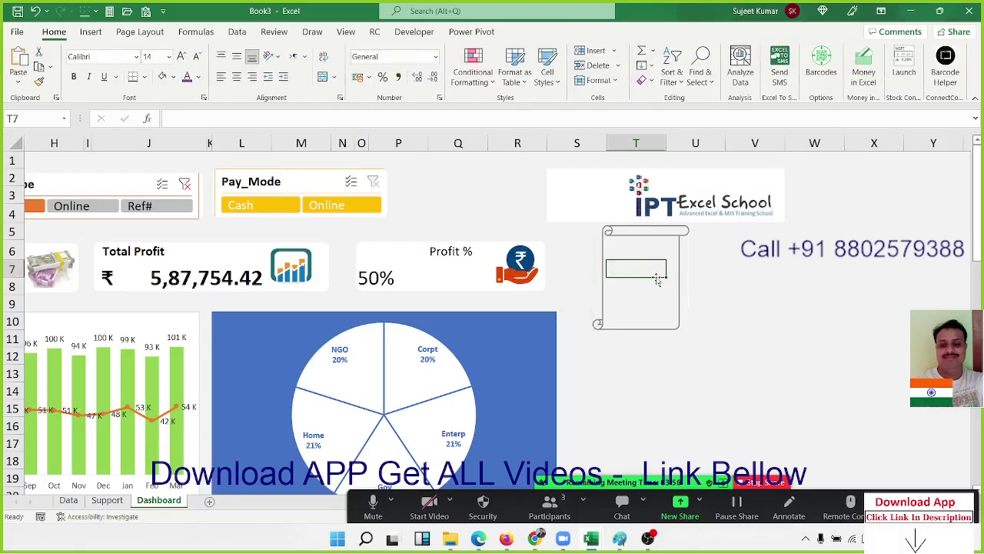
# - Select the range T6:U9 and view the fill colours without applying one
pyautogui.press('Up')
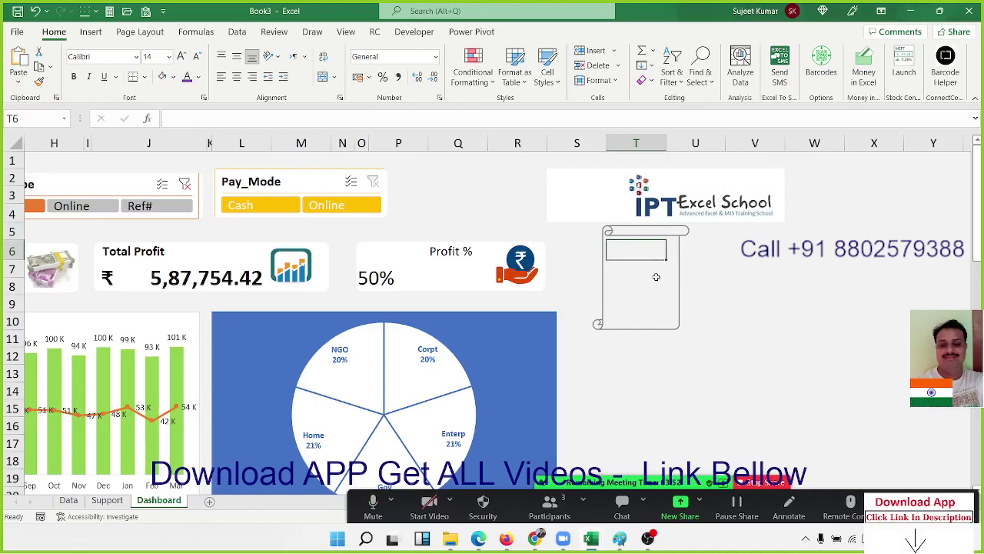
pyautogui.hotkey('shift', 'Right')
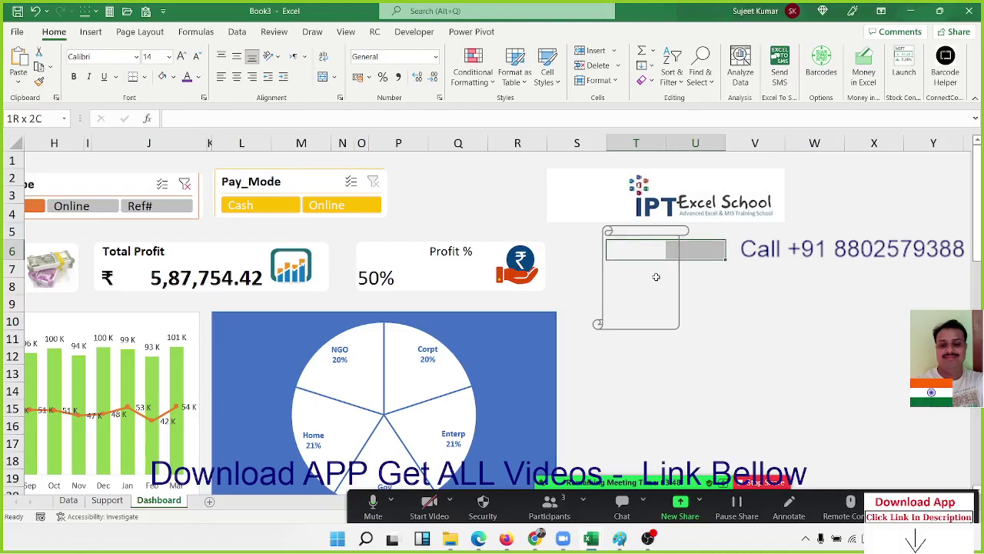
pyautogui.hotkey('shift', 'Down')
pyautogui.hotkey('shift', 'Down')
pyautogui.hotkey('shift', 'Down')
pyautogui.hotkey('shift', 'Down')
pyautogui.hotkey('shift', 'Up')
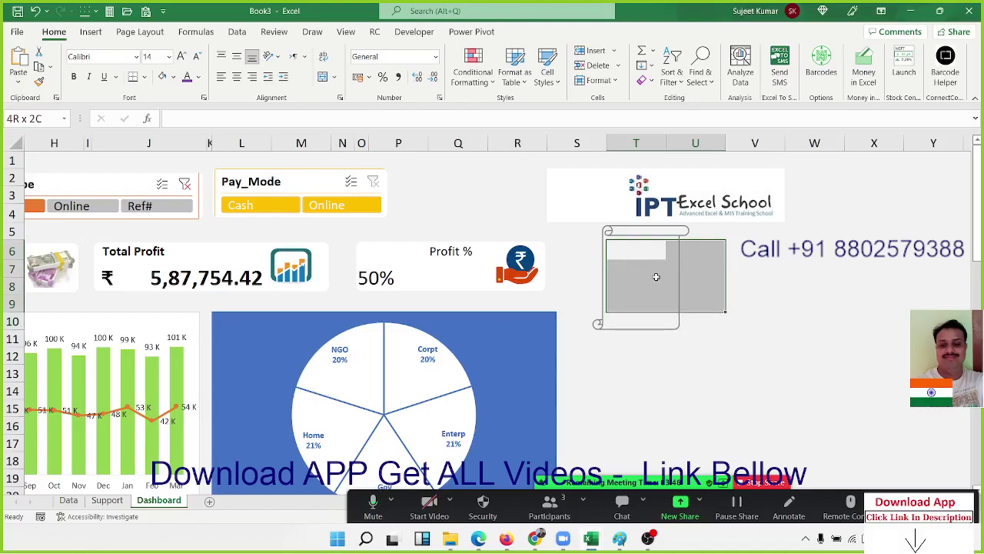
pyautogui.hotkey('shift', 'Down')
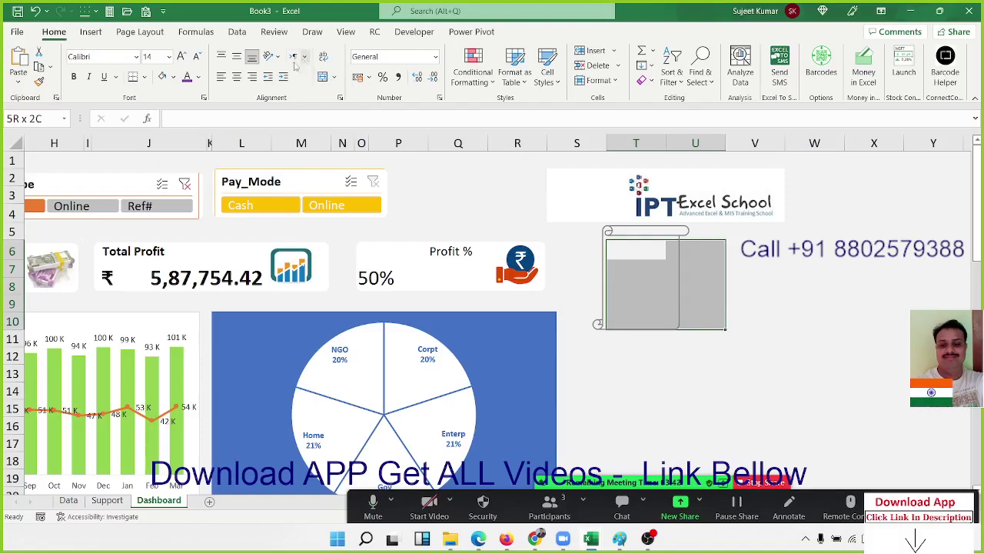
pyautogui.click(175, 77)
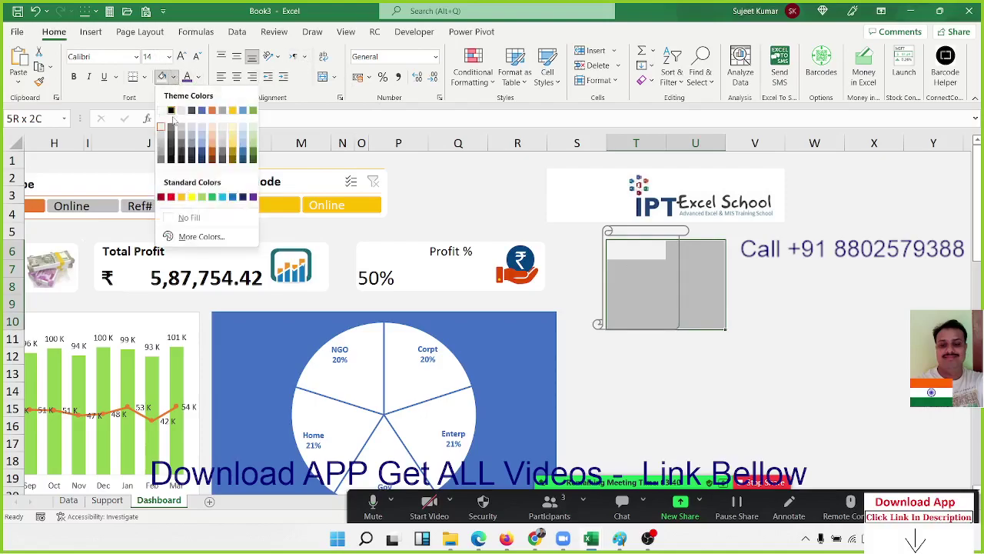
pyautogui.click(742, 268)
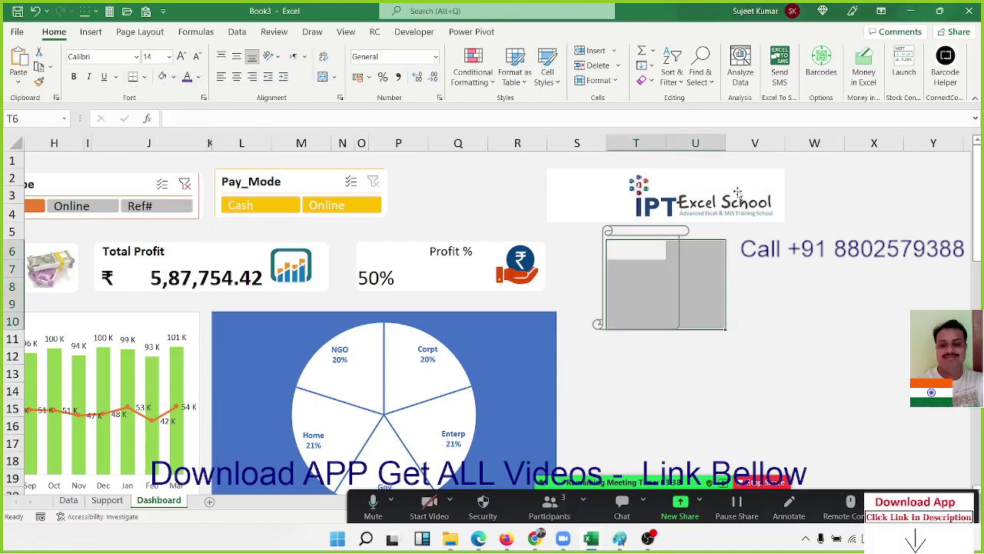
# - Narrow column U, fill T6:U10 white, then select the scroll shape
pyautogui.moveTo(723, 146); pyautogui.dragTo(696, 149)
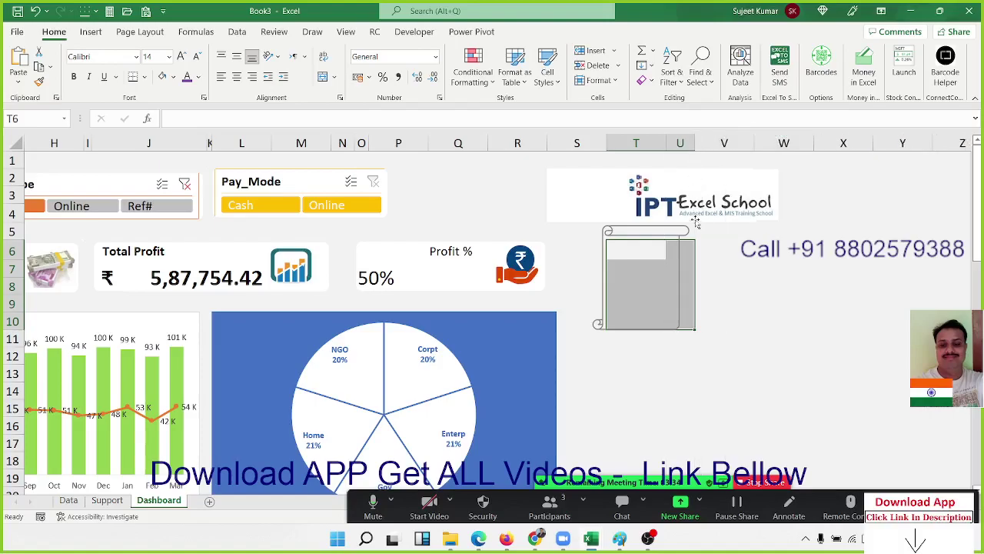
pyautogui.click(668, 263)
pyautogui.click(678, 269)
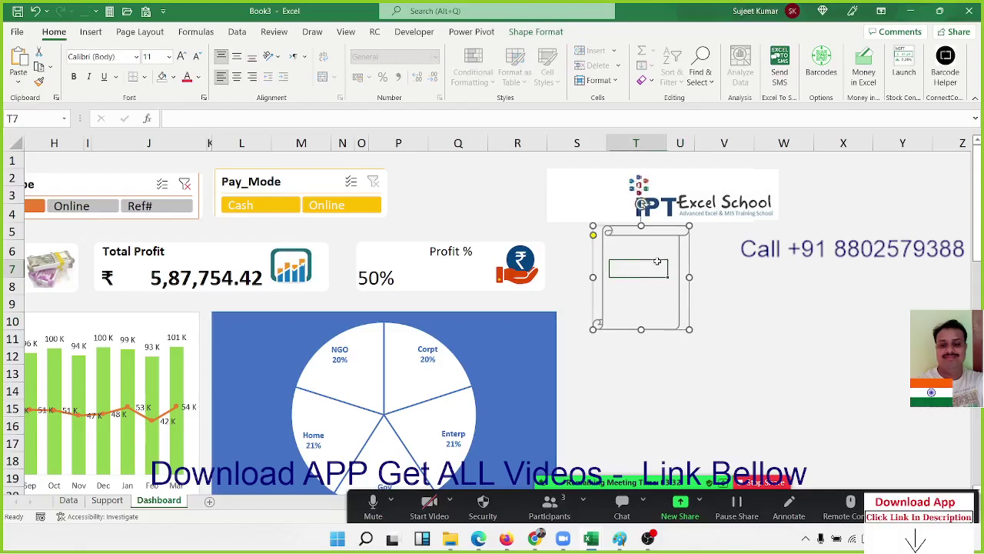
pyautogui.click(658, 264)
pyautogui.moveTo(658, 263); pyautogui.dragTo(688, 320)
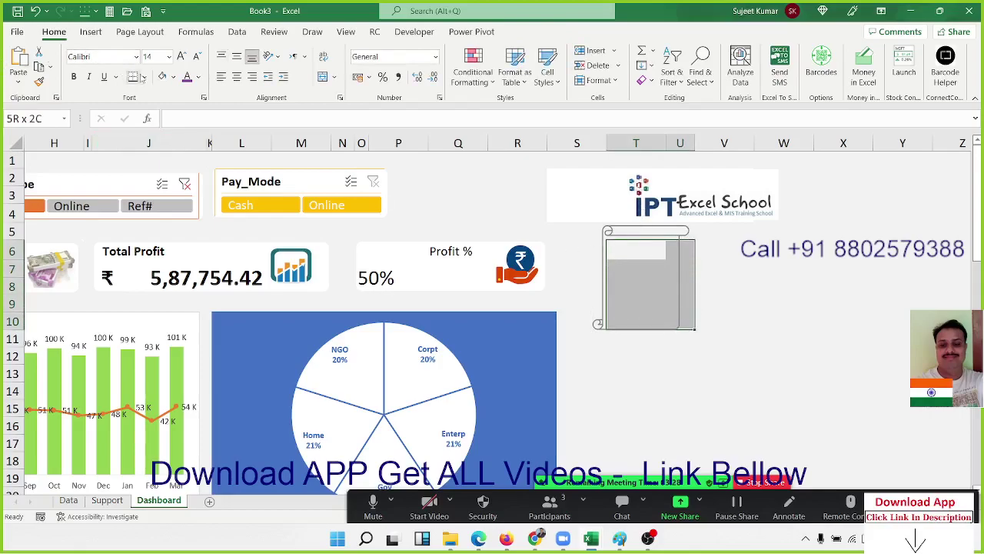
pyautogui.click(175, 77)
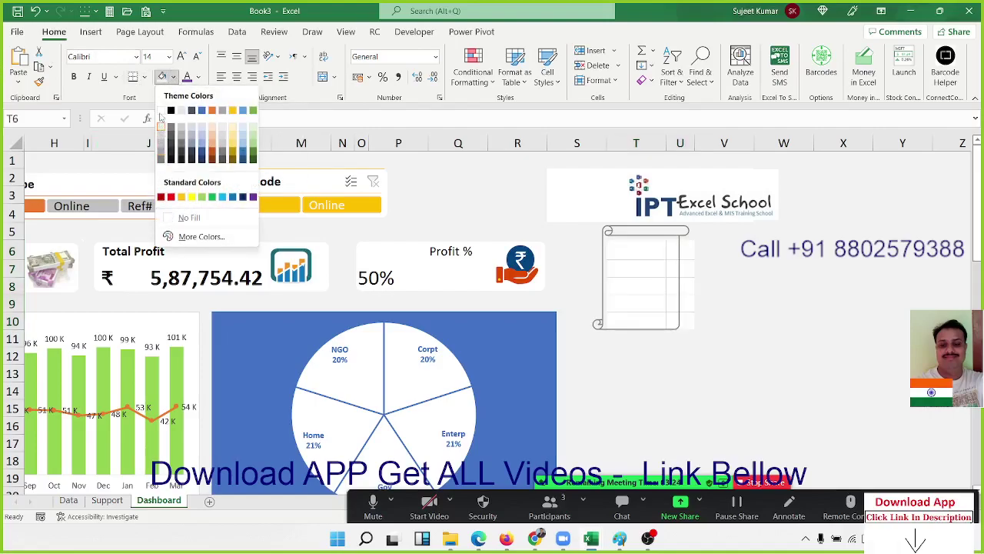
pyautogui.click(160, 114)
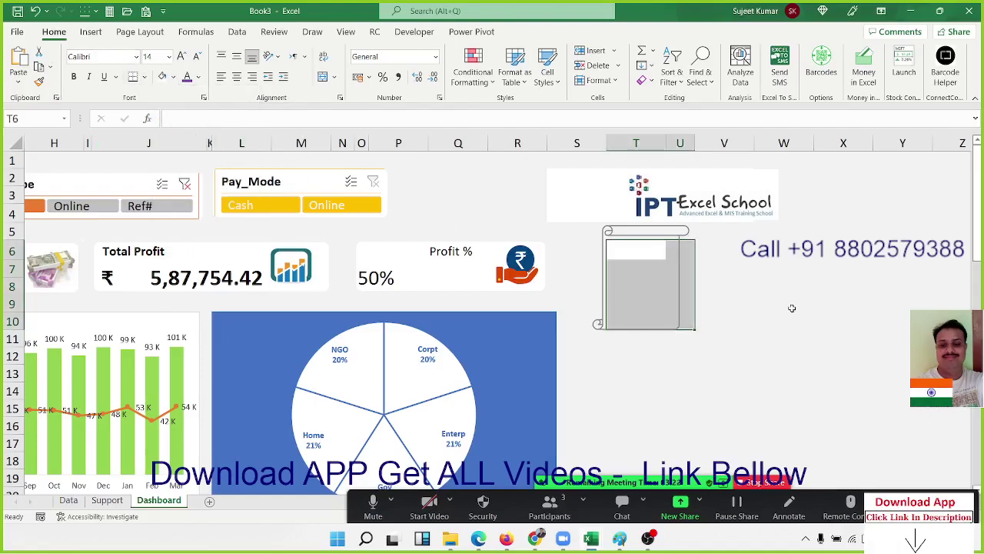
pyautogui.click(651, 280)
pyautogui.click(686, 277)
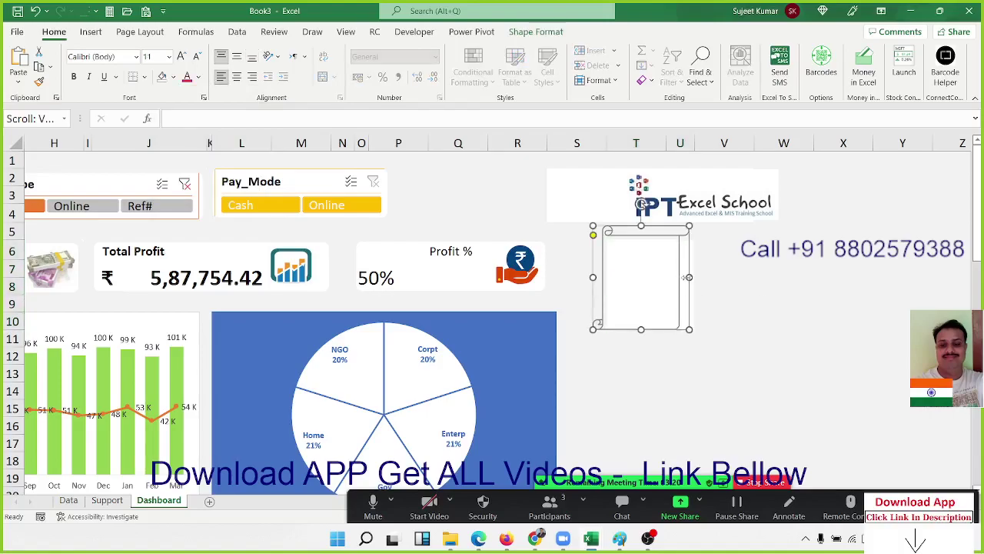
# - Widen the scroll shape and adjust its top edge
pyautogui.moveTo(685, 277); pyautogui.dragTo(705, 276)
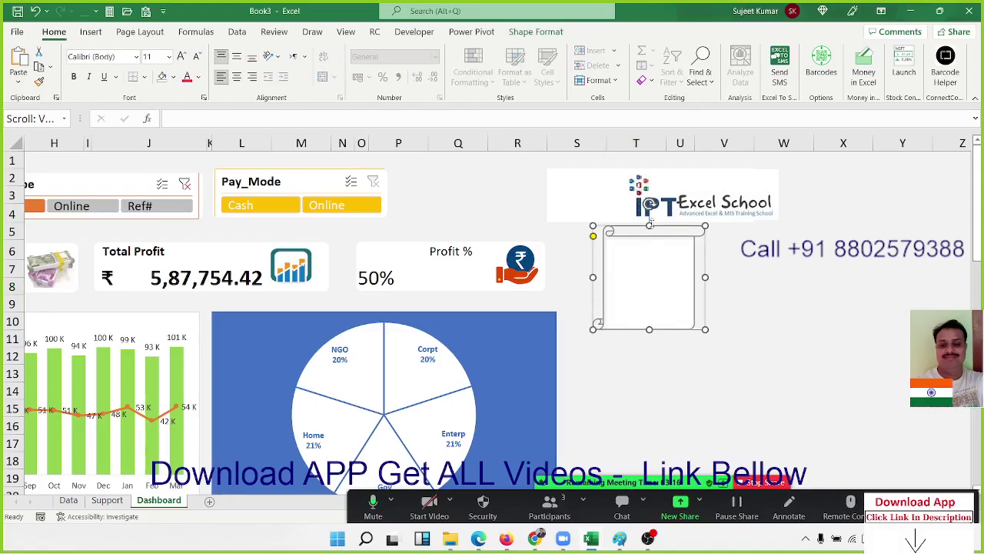
pyautogui.moveTo(649, 225); pyautogui.dragTo(646, 230)
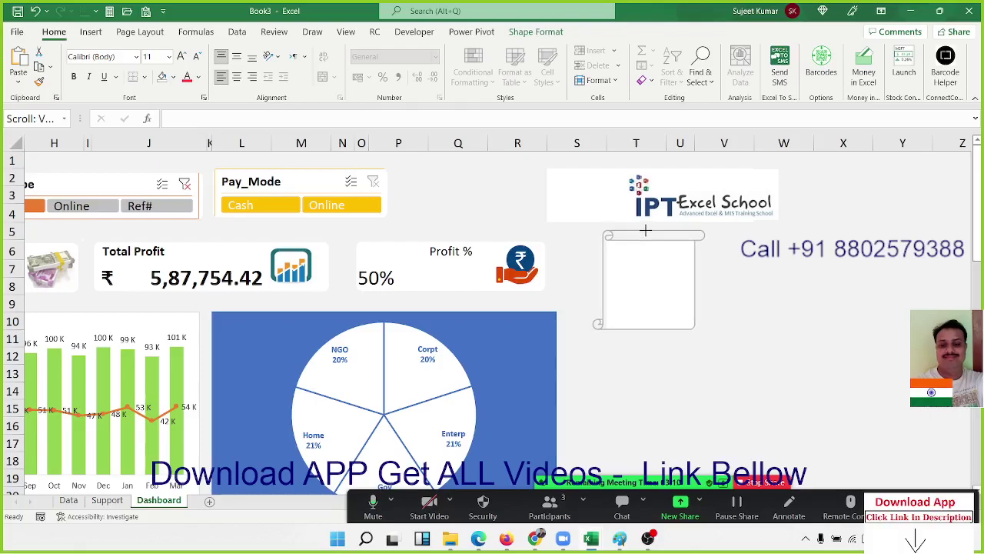
pyautogui.click(668, 276)
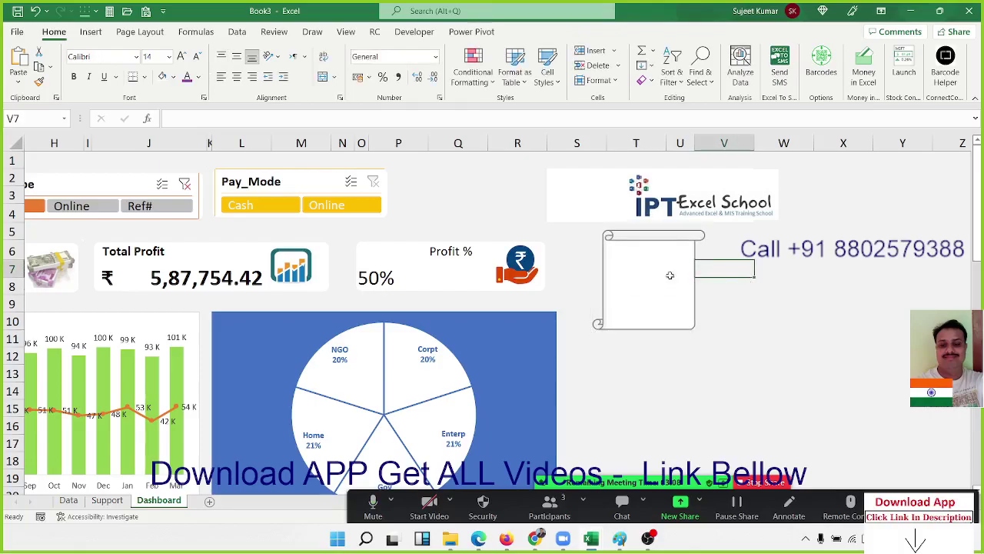
# - Copy columns T:U into W:X, narrow column V, and move the copied scroll beside the original
pyautogui.moveTo(632, 145); pyautogui.dragTo(678, 148)
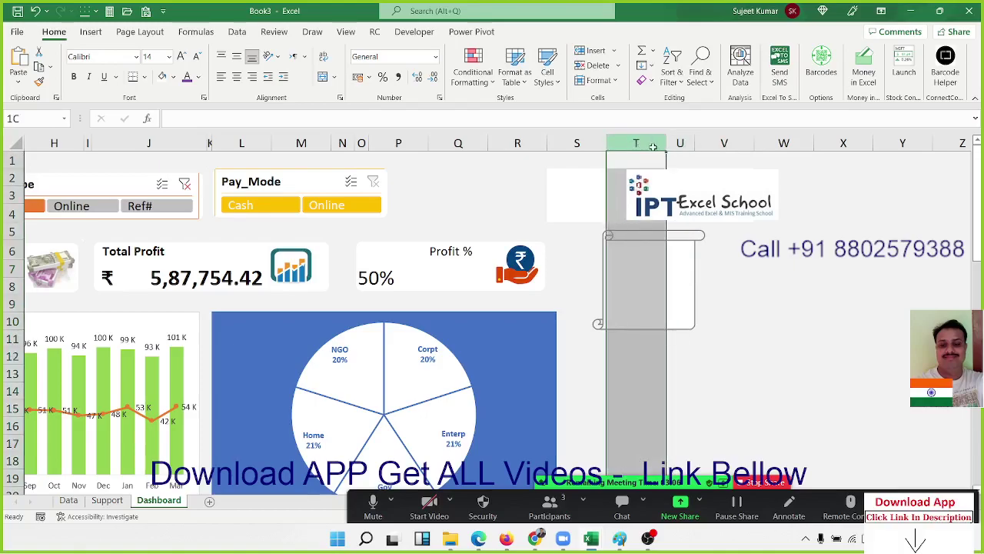
pyautogui.hotkey('ctrl', 'c')
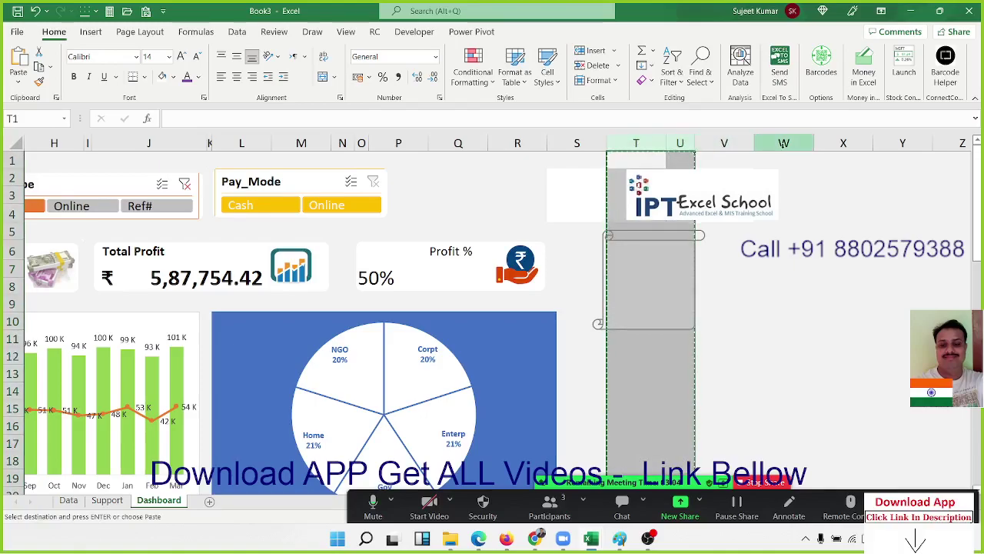
pyautogui.click(778, 143)
pyautogui.hotkey('ctrl', 'v')
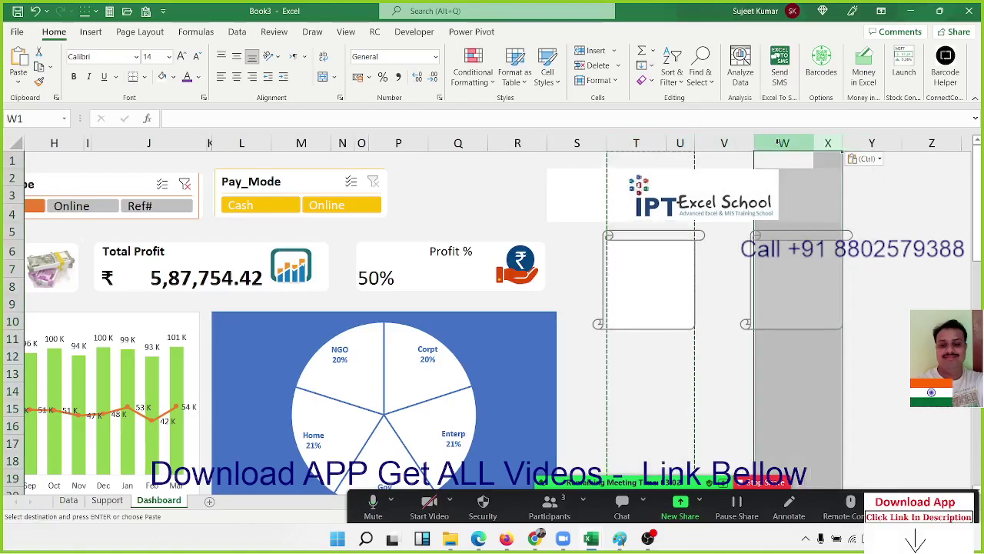
pyautogui.click(746, 280)
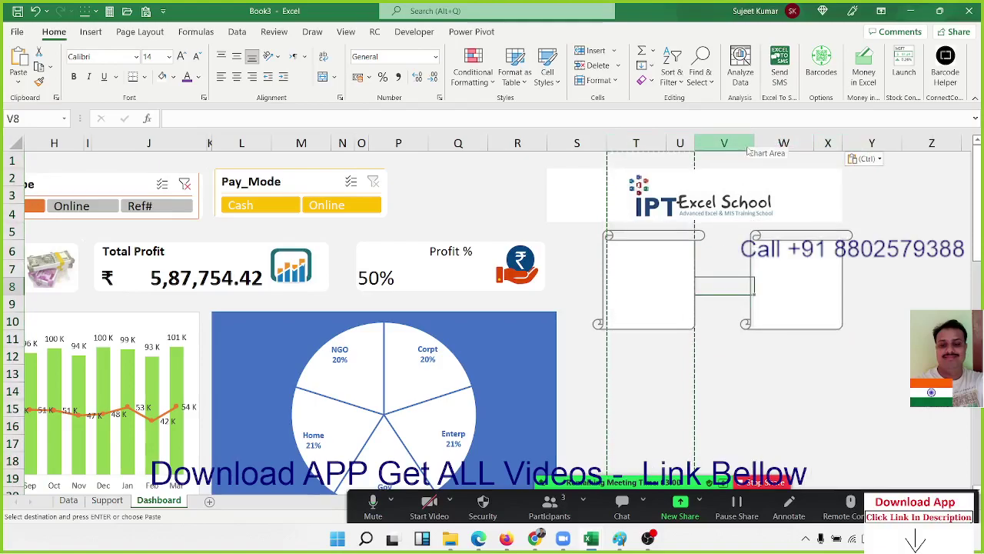
pyautogui.moveTo(751, 144); pyautogui.dragTo(709, 151)
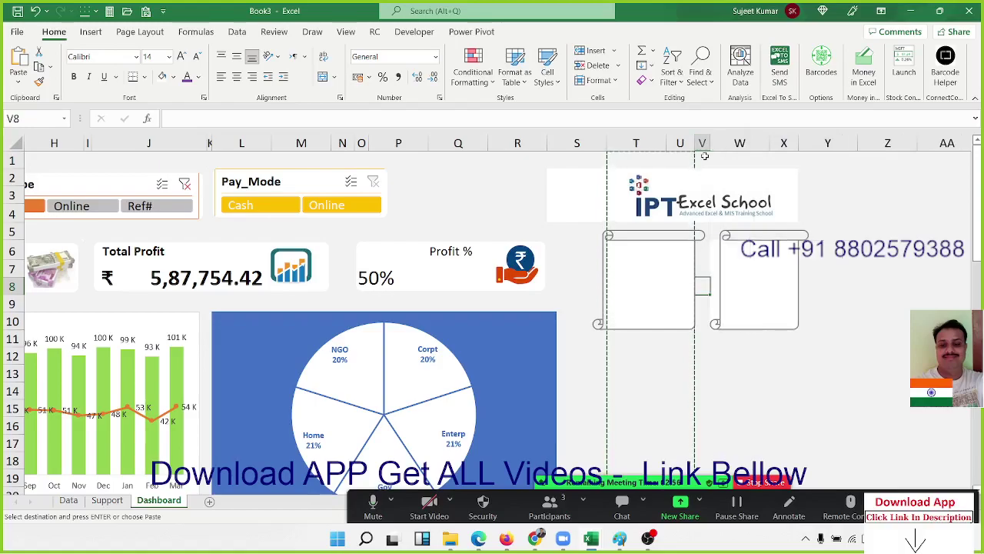
pyautogui.click(723, 282)
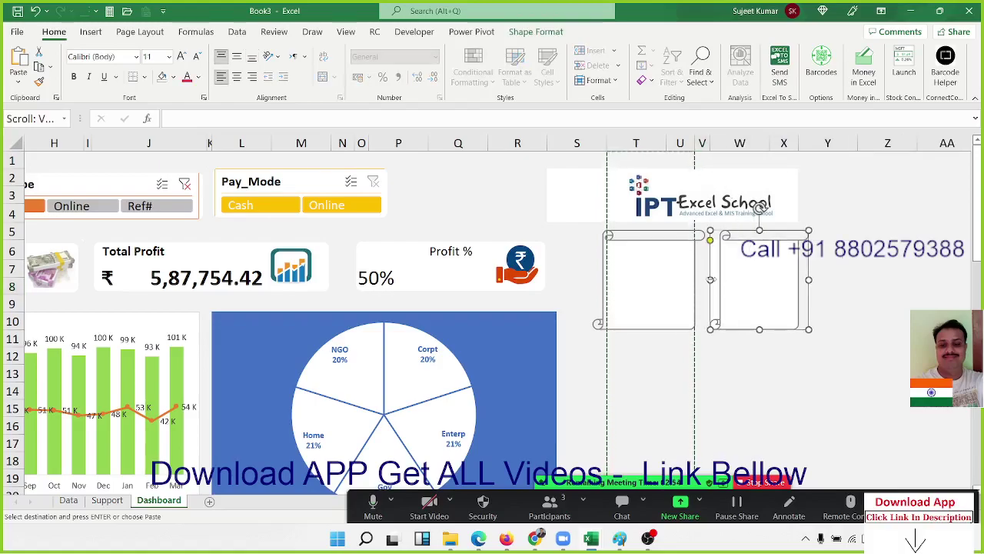
pyautogui.moveTo(710, 279); pyautogui.dragTo(699, 278)
pyautogui.click(760, 400)
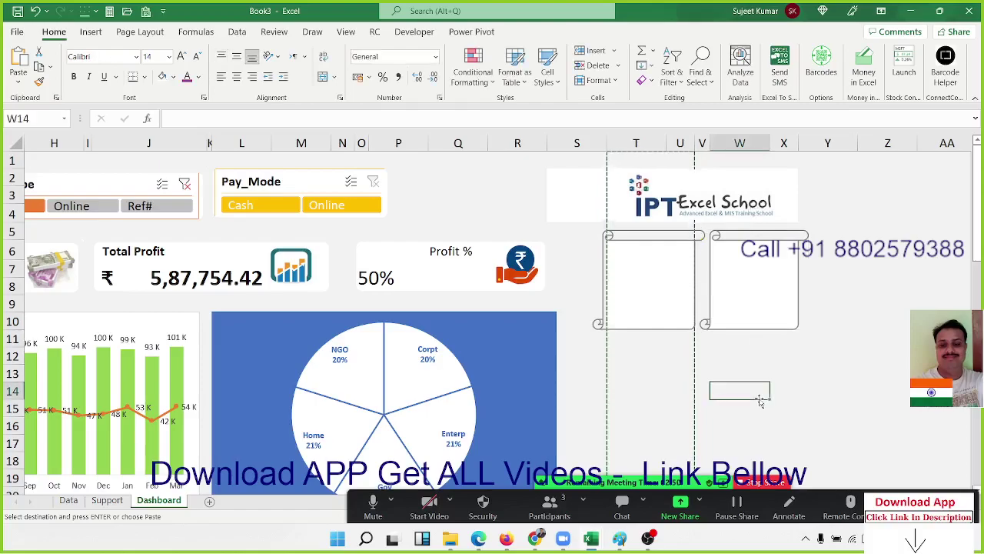
# - Head the first card 'Top Product' and merge-and-centre T7:U7 and T8:U8
pyautogui.click(656, 266)
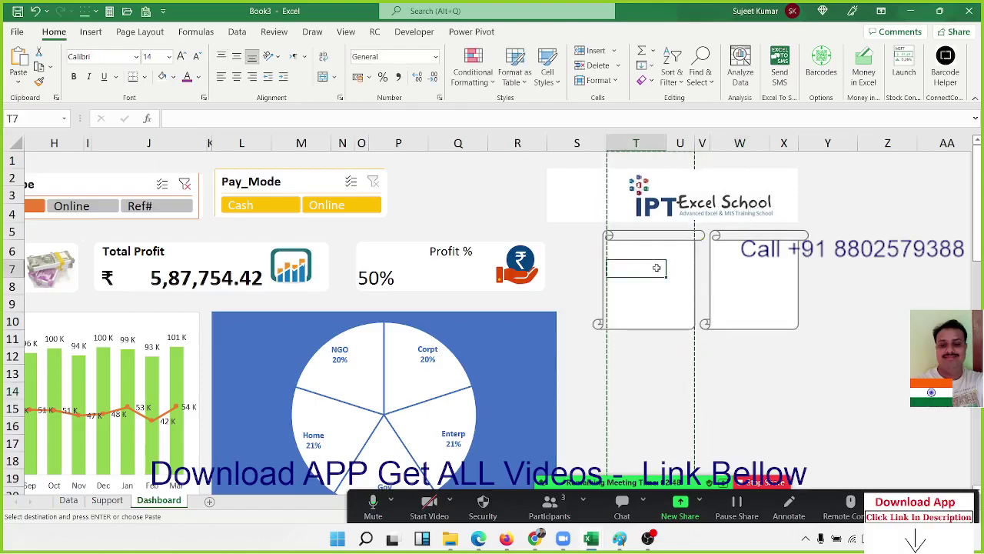
pyautogui.press('Escape')
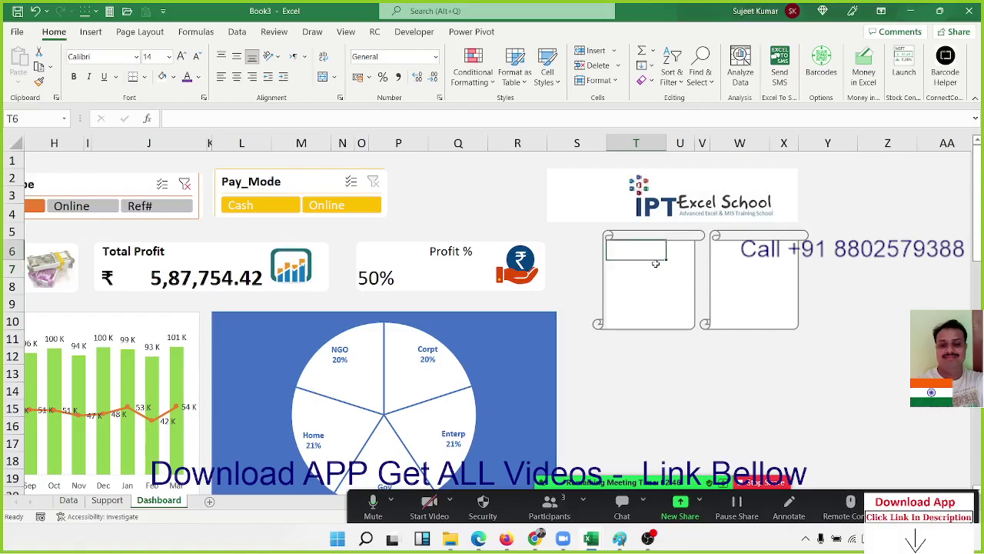
pyautogui.moveTo(656, 264); pyautogui.dragTo(656, 264)
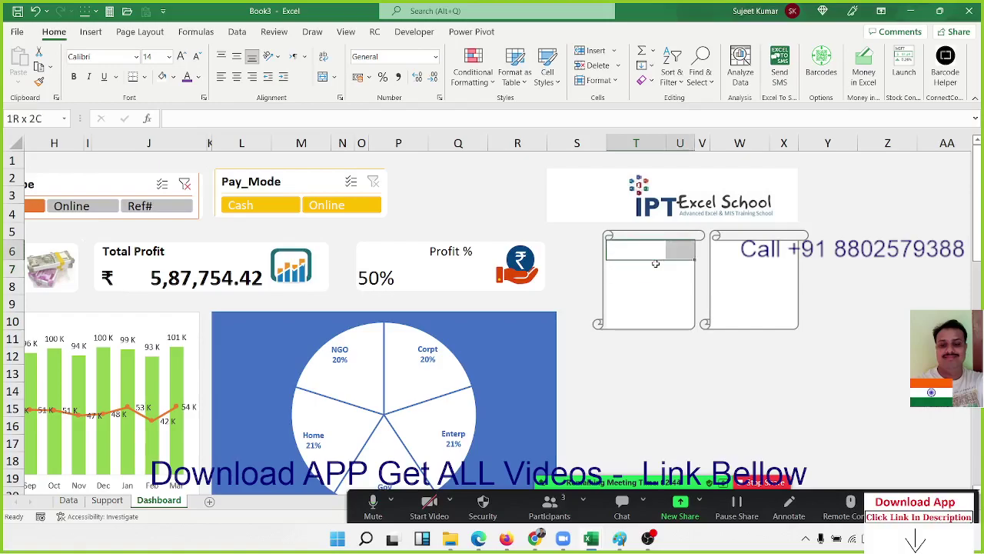
pyautogui.write('Top Pro')
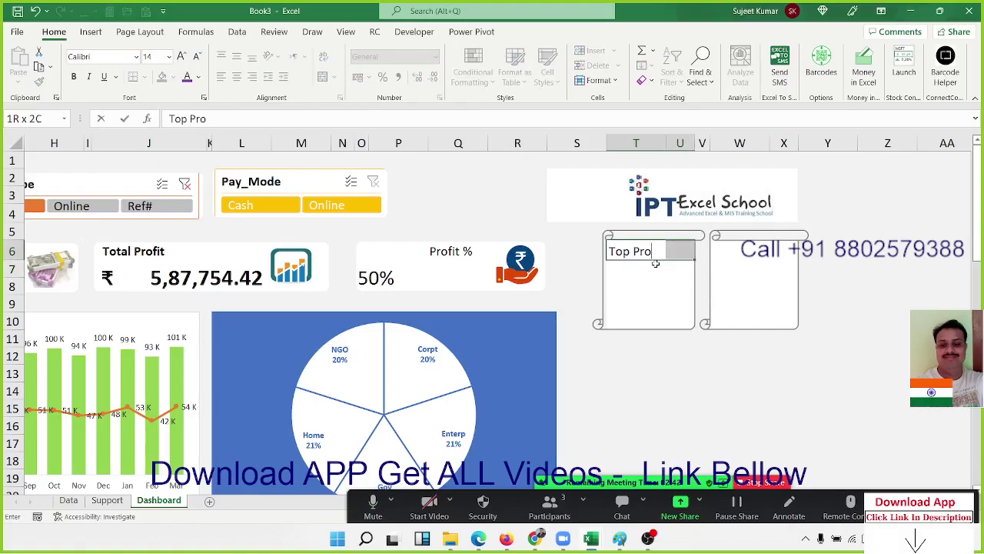
pyautogui.write('duct')
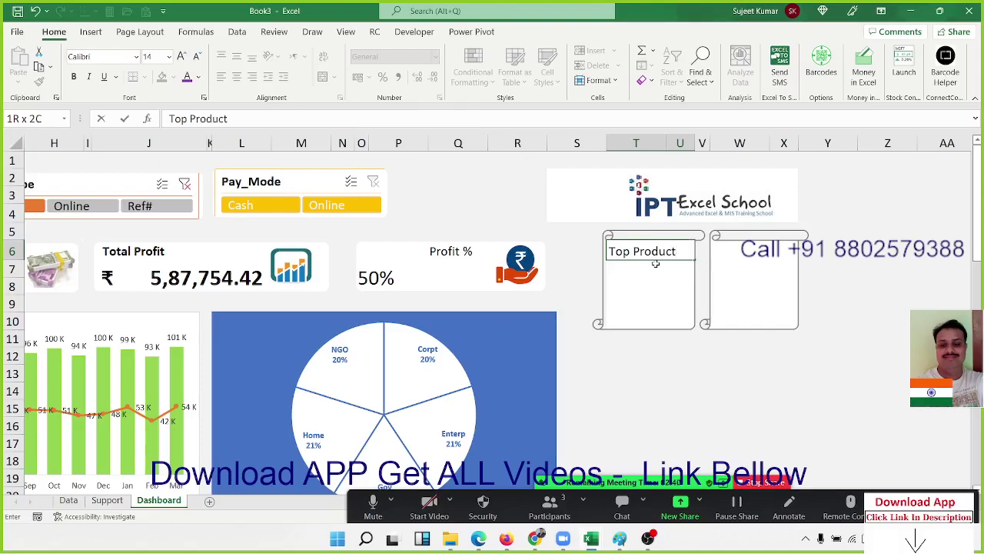
pyautogui.press('Return')
pyautogui.hotkey('shift', 'Right')
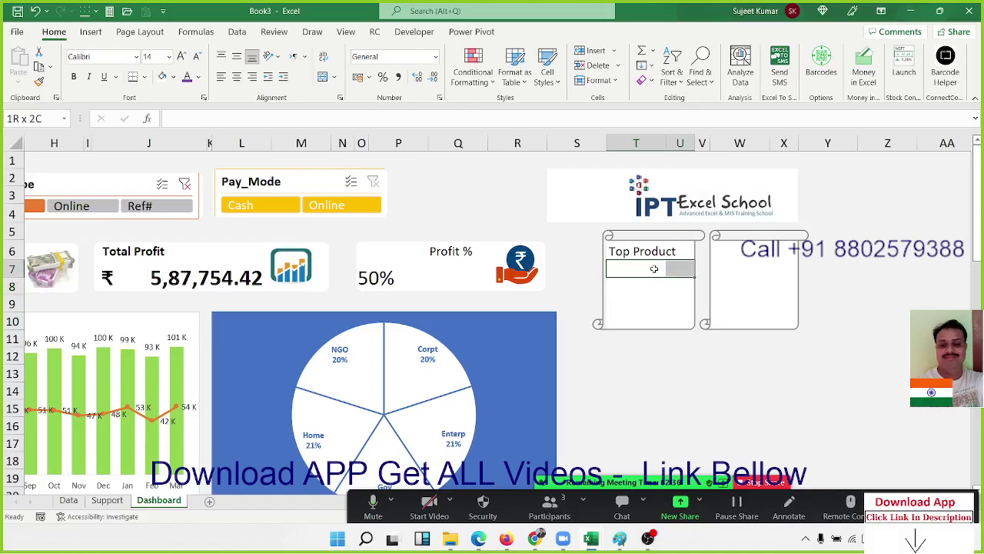
pyautogui.click(326, 76)
pyautogui.click(625, 296)
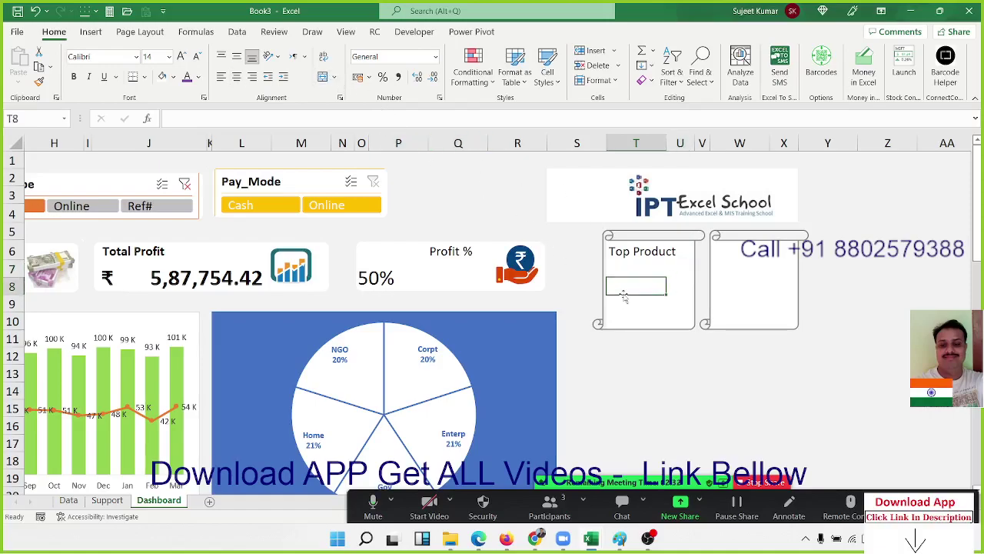
pyautogui.hotkey('shift', 'Right')
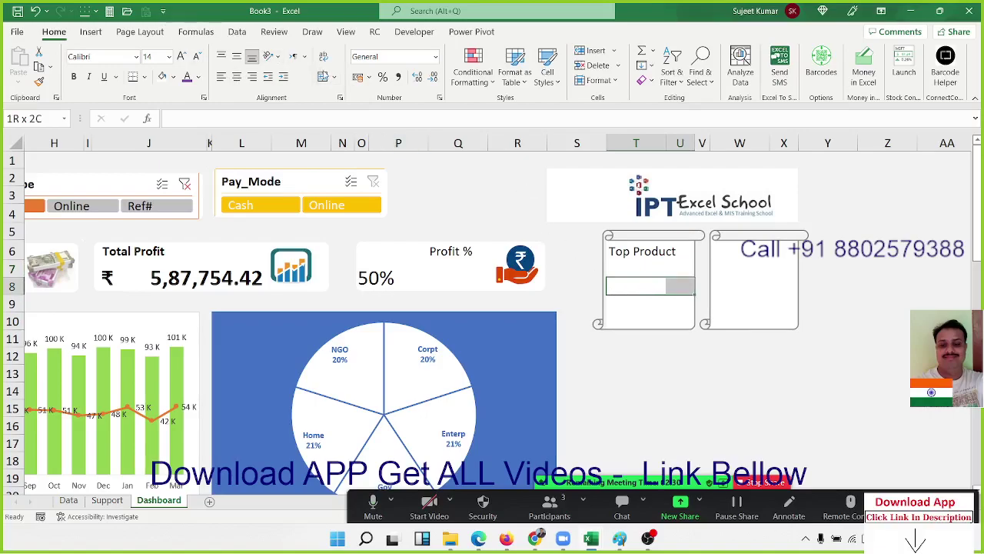
pyautogui.hotkey('alt', 'h')
pyautogui.press('m')
pyautogui.press('c')
# - Merge W6:X6 with the heading 'Top Category', then merge W7:X7 and W8:X8
pyautogui.click(728, 254)
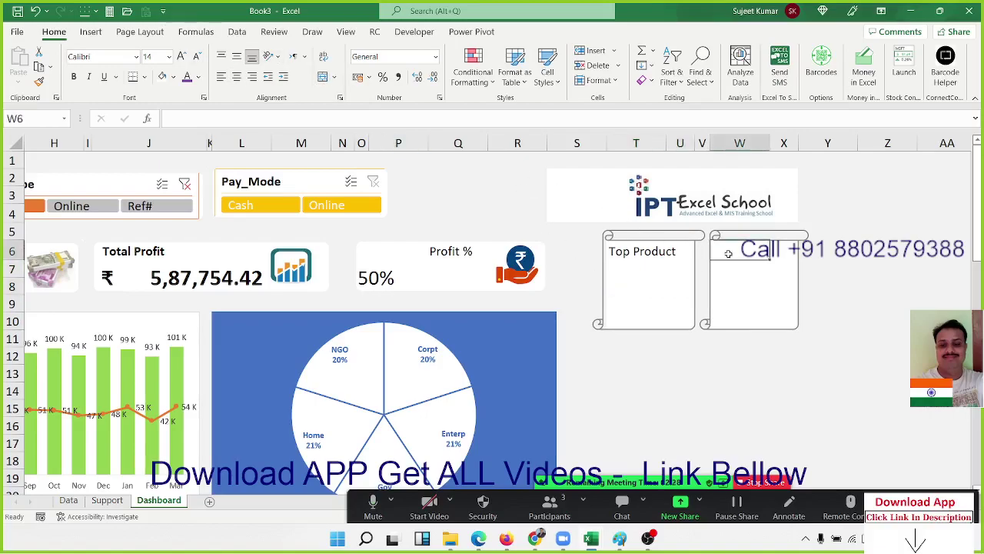
pyautogui.hotkey('shift', 'Right')
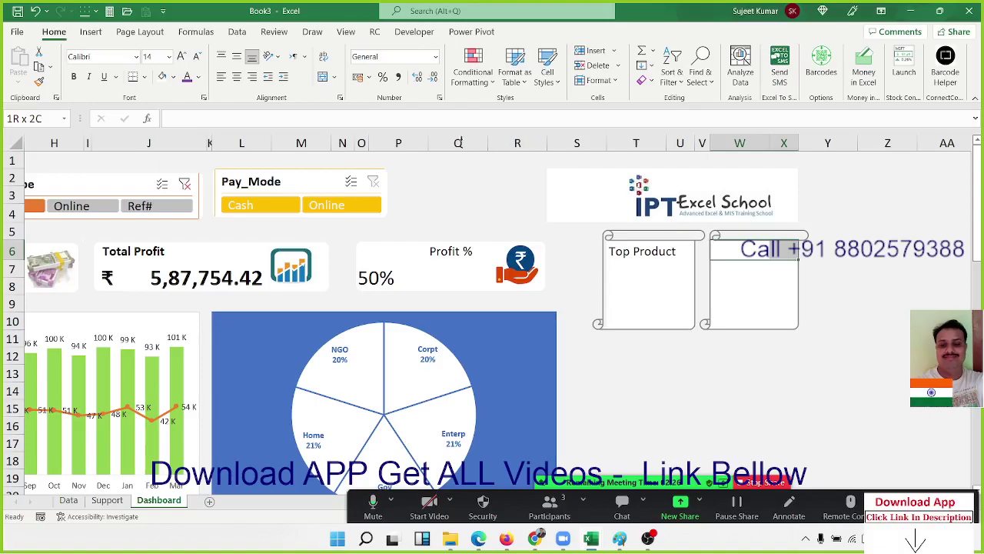
pyautogui.click(326, 78)
pyautogui.write('T')
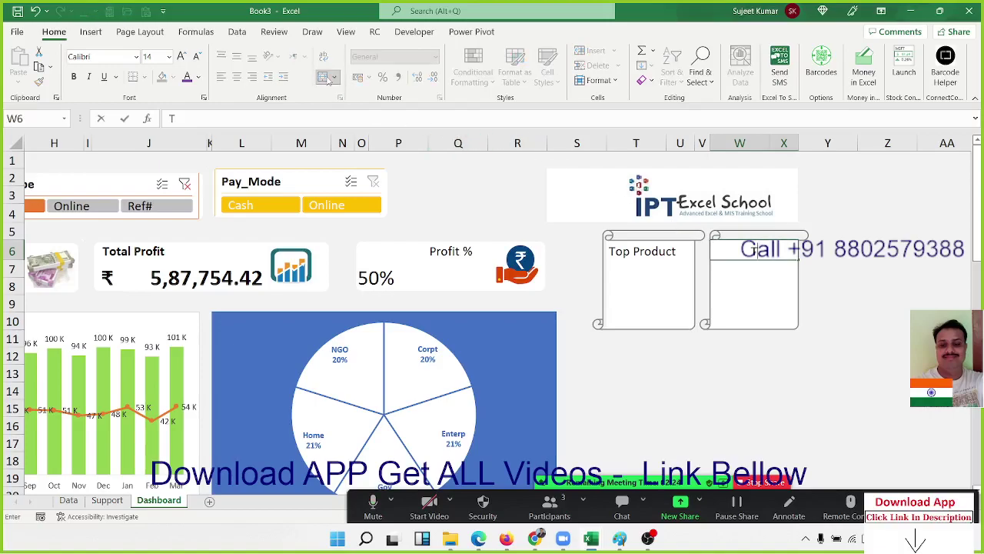
pyautogui.write('op')
pyautogui.write(' Ca')
pyautogui.write('ta')
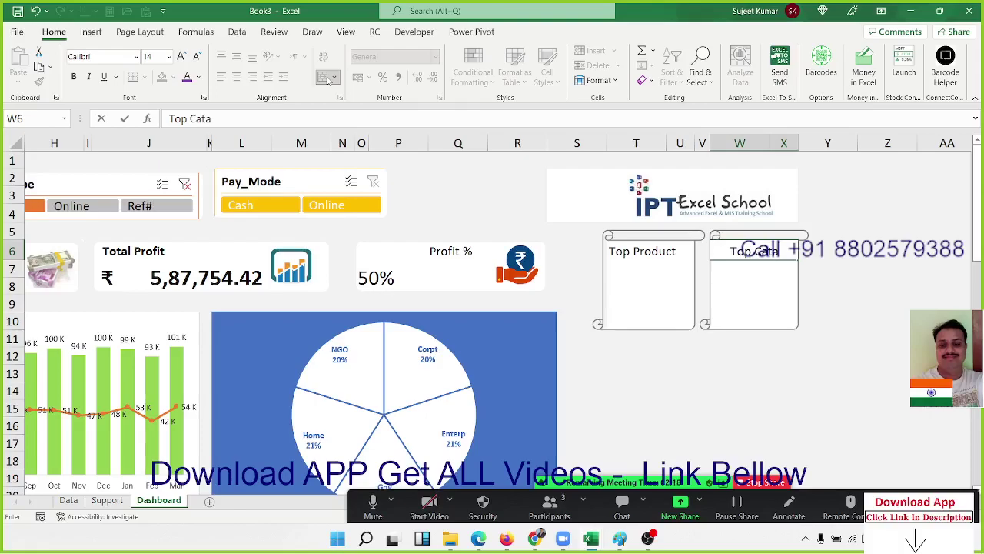
pyautogui.write('g')
pyautogui.write('ory')
pyautogui.press('Return')
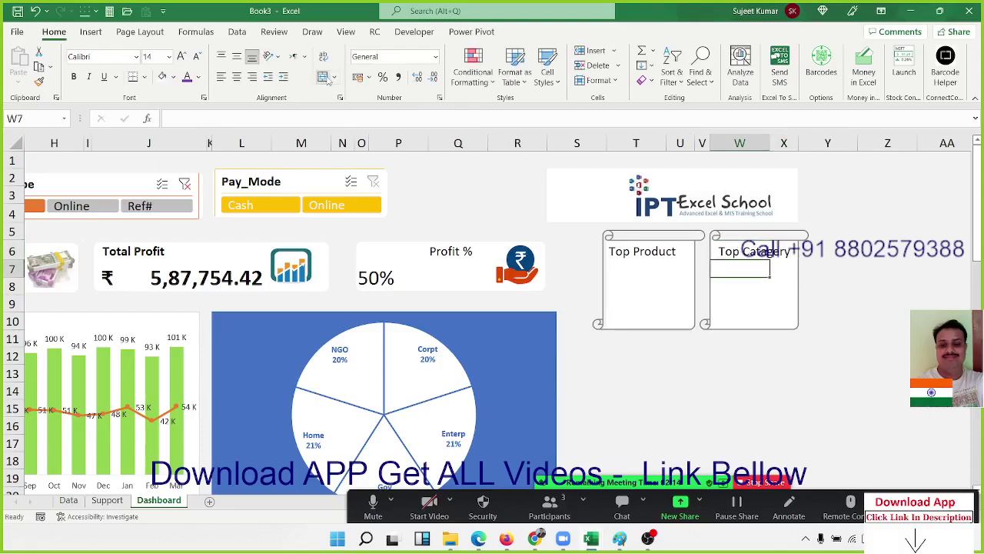
pyautogui.hotkey('shift', 'Right')
pyautogui.click(323, 77)
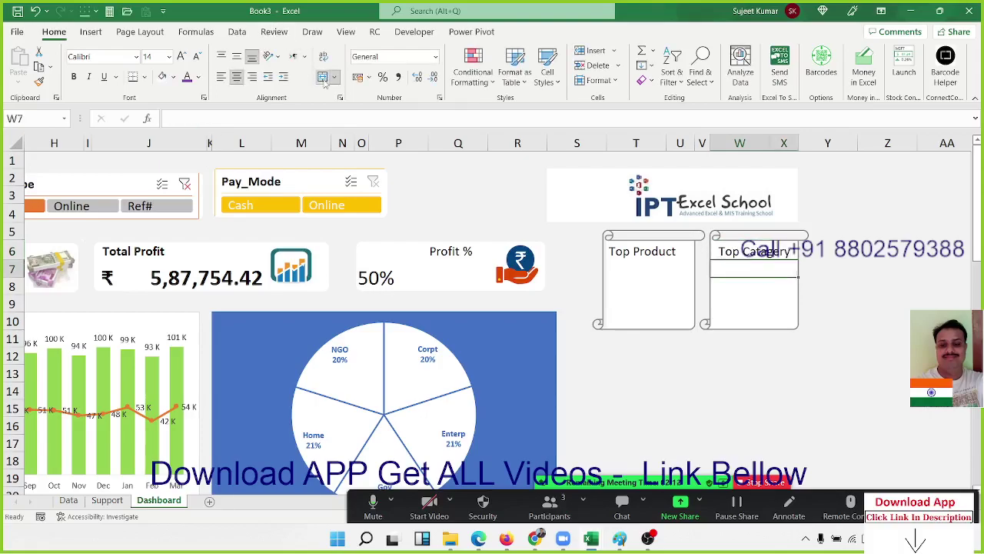
pyautogui.press('Down')
pyautogui.hotkey('shift', 'Right')
pyautogui.click(324, 80)
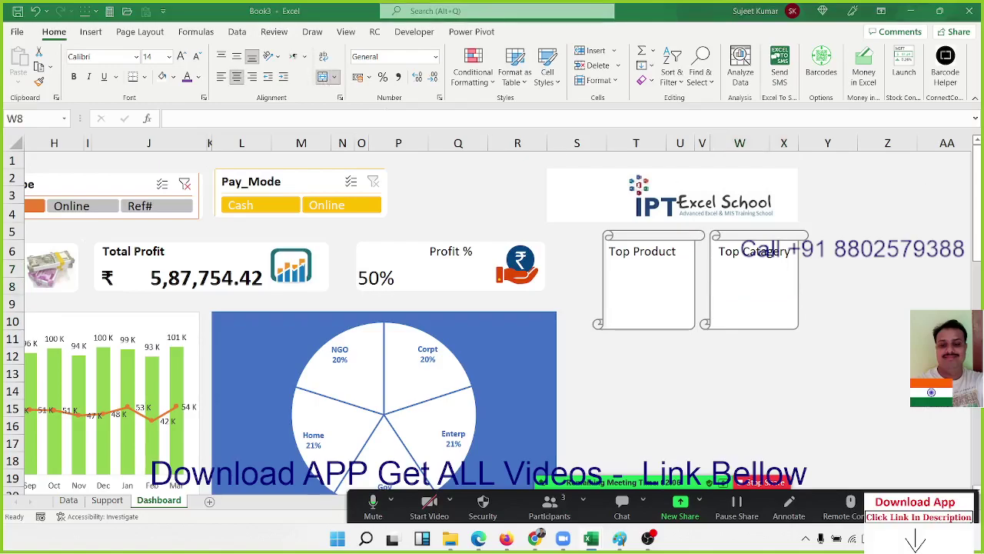
pyautogui.click(645, 300)
# - Paste the medal picture into the Top Product card and a second copy into Top Category
pyautogui.hotkey('ctrl', 'v')
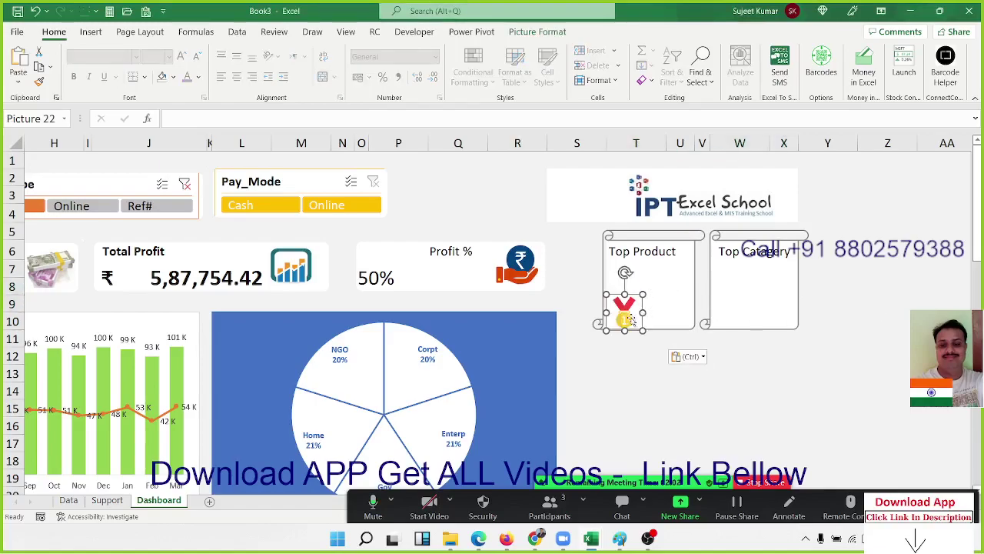
pyautogui.moveTo(654, 309); pyautogui.dragTo(655, 314)
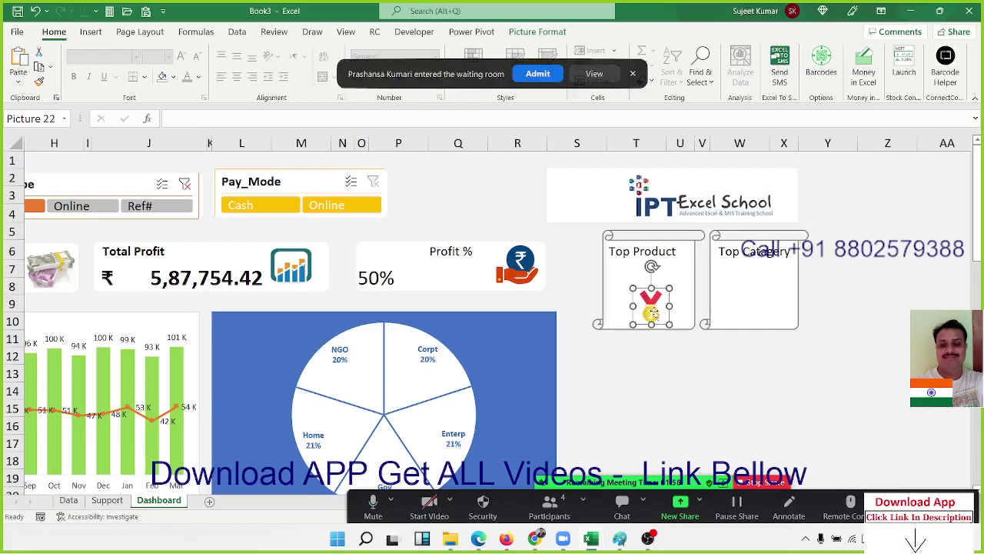
pyautogui.click(634, 74)
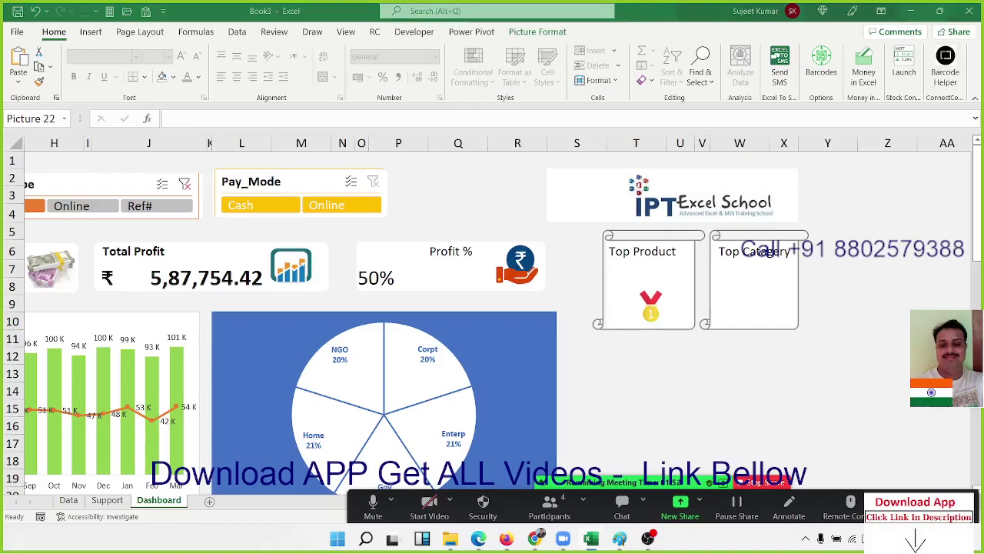
pyautogui.click(734, 301)
pyautogui.hotkey('ctrl', 'v')
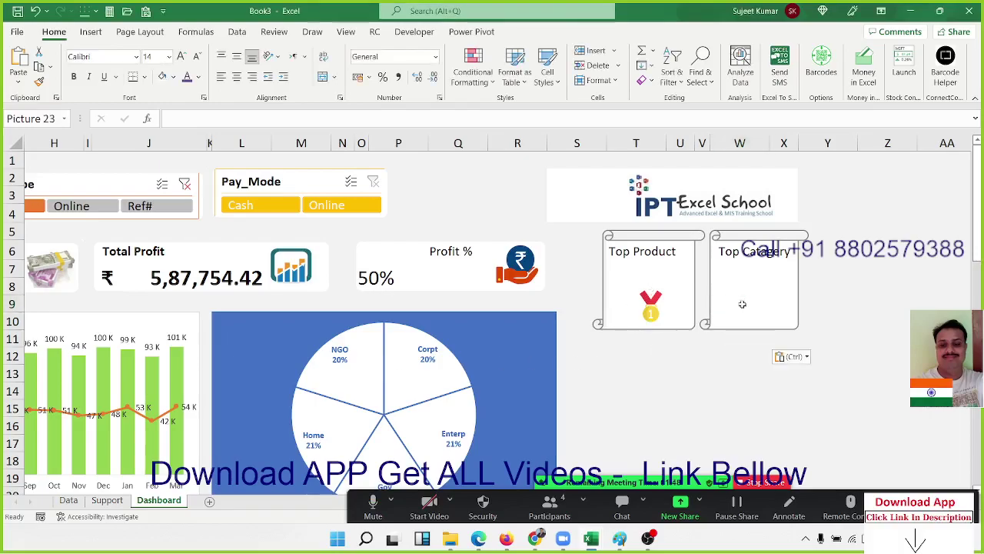
pyautogui.moveTo(731, 308); pyautogui.dragTo(752, 305)
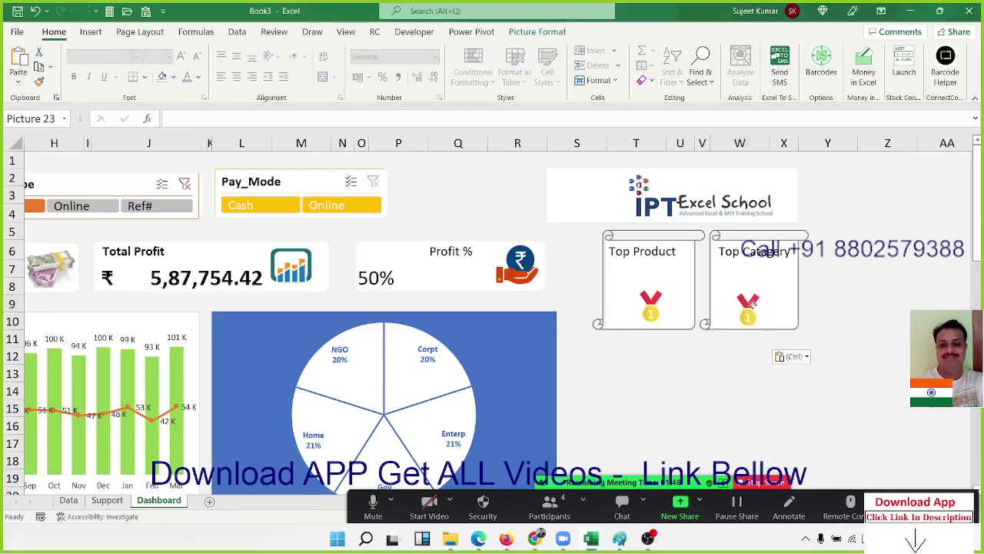
pyautogui.click(688, 368)
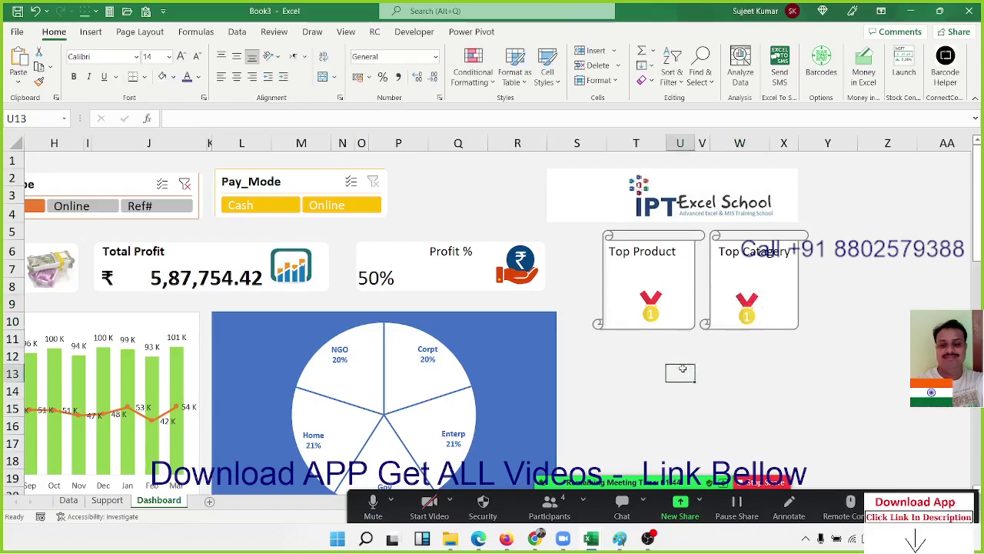
# - On the Support sheet, sort the category pivot's Sum of Amt largest to smallest
pyautogui.click(107, 501)
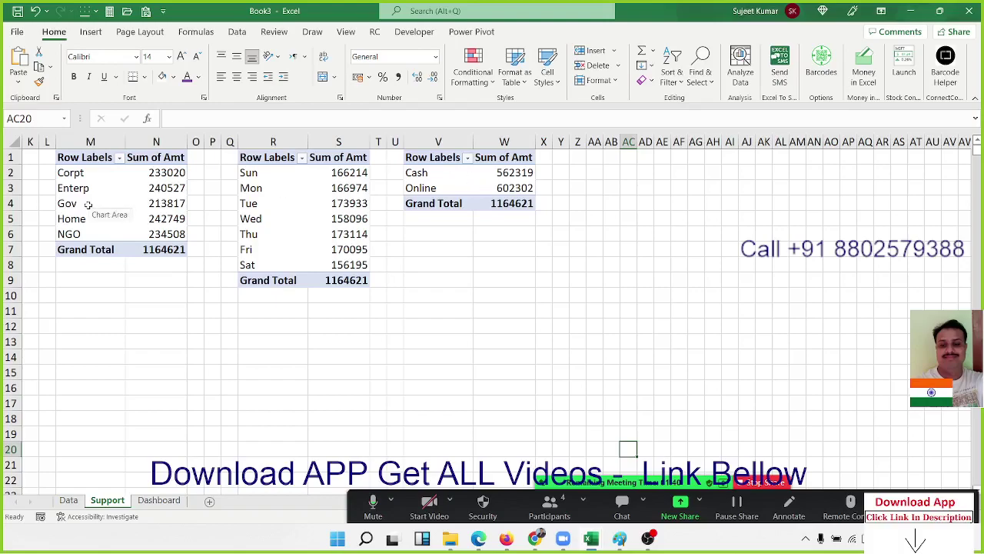
pyautogui.click(173, 173)
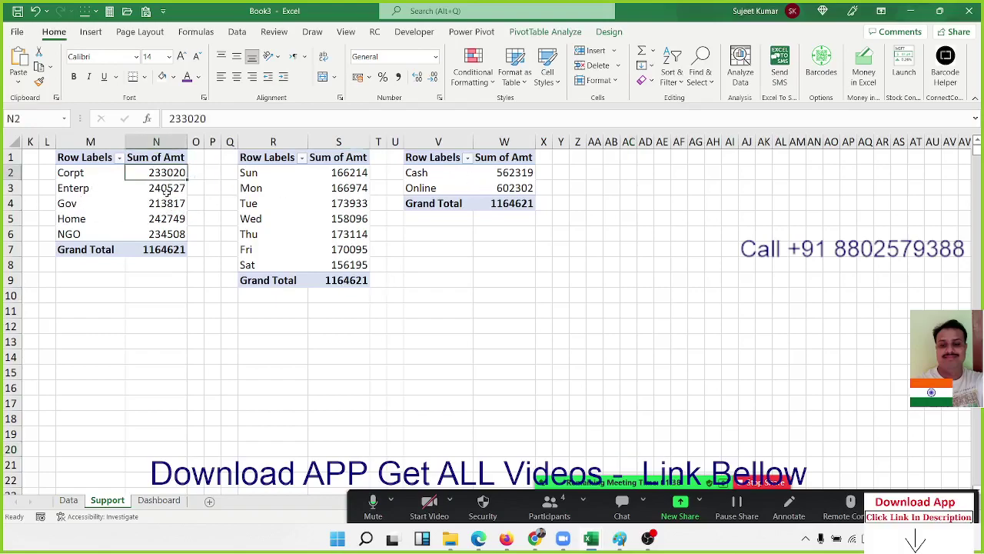
pyautogui.rightClick(158, 174)
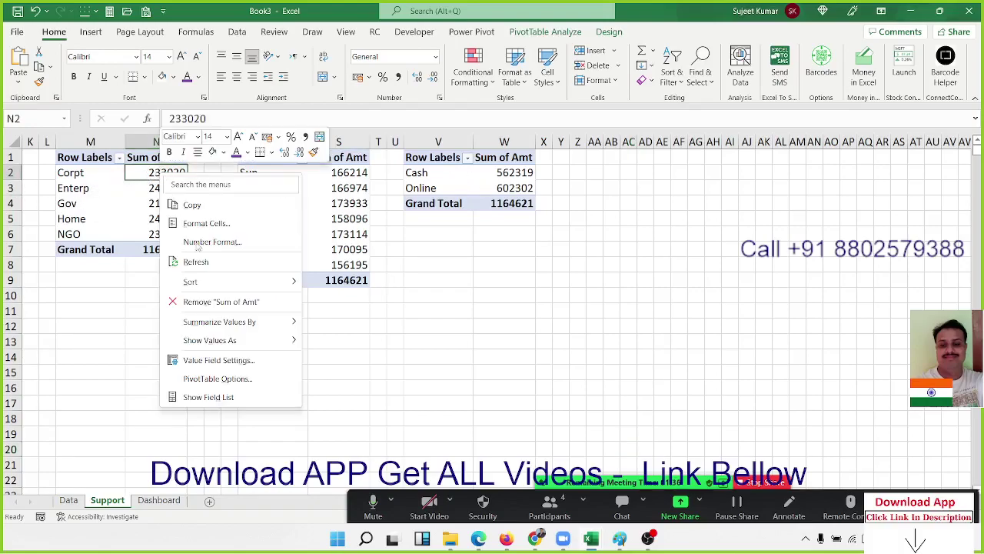
pyautogui.moveTo(239, 281)
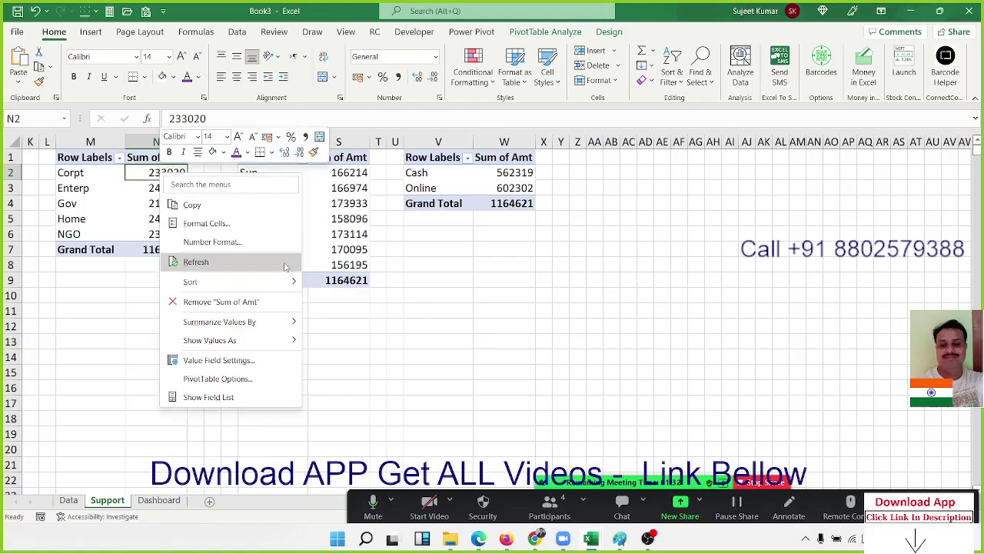
pyautogui.moveTo(282, 281)
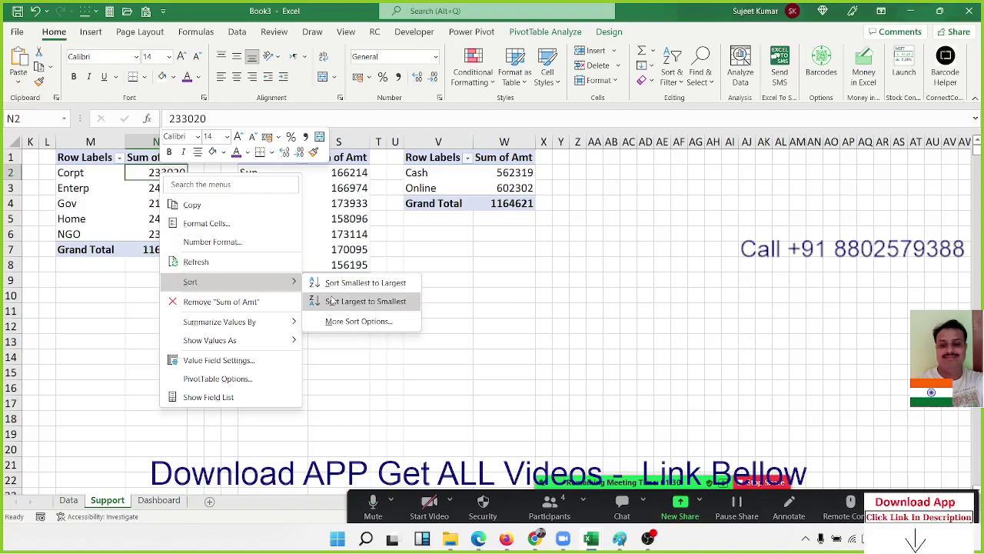
pyautogui.click(332, 300)
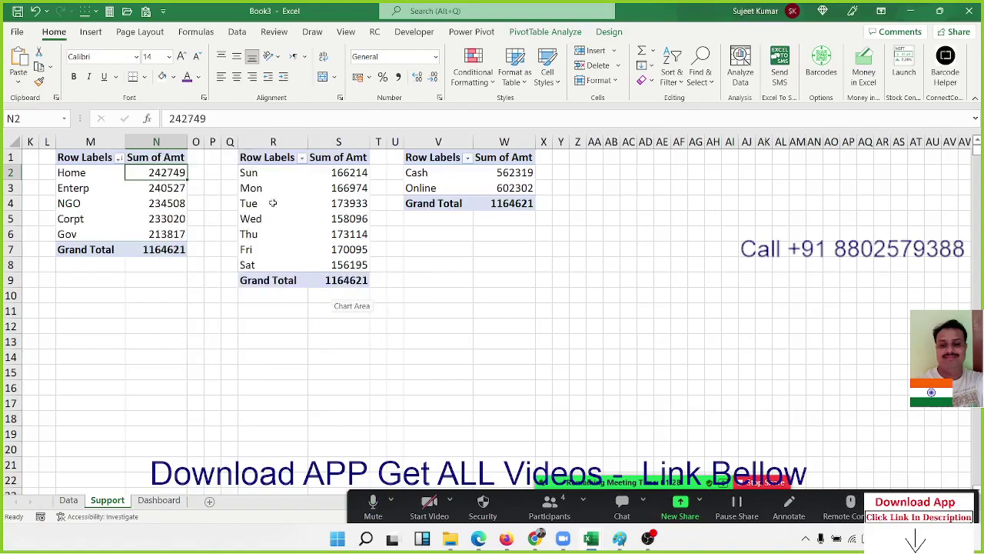
# - Review the sorted category amounts, moving across the Support sheet's columns
pyautogui.scroll(-3, 276, 193)
pyautogui.scroll(3, 277, 194)
pyautogui.click(150, 187)
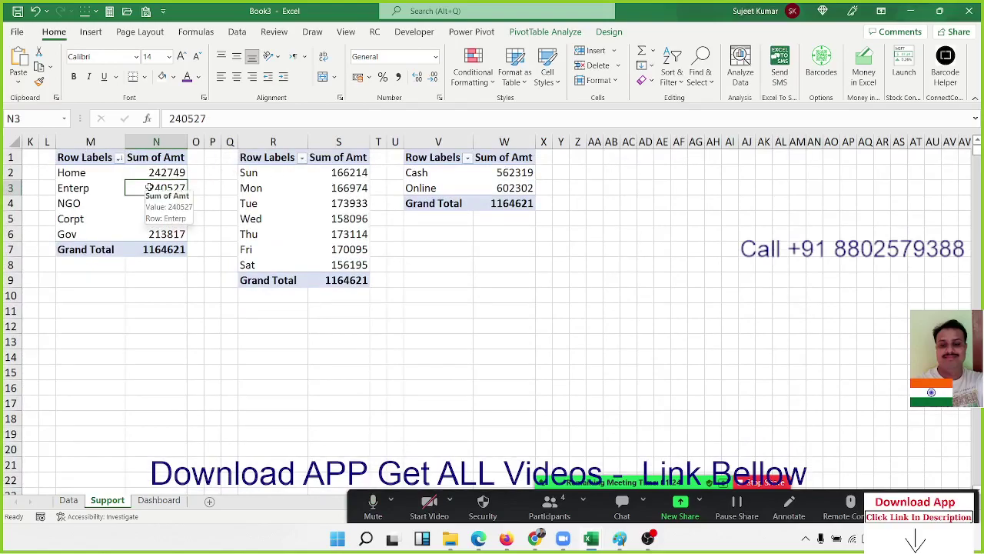
pyautogui.press('Up')
pyautogui.press('Left')
pyautogui.press('Left')
pyautogui.press('Left')
pyautogui.press('Left')
pyautogui.press('Left')
pyautogui.press('Left')
pyautogui.press('Left')
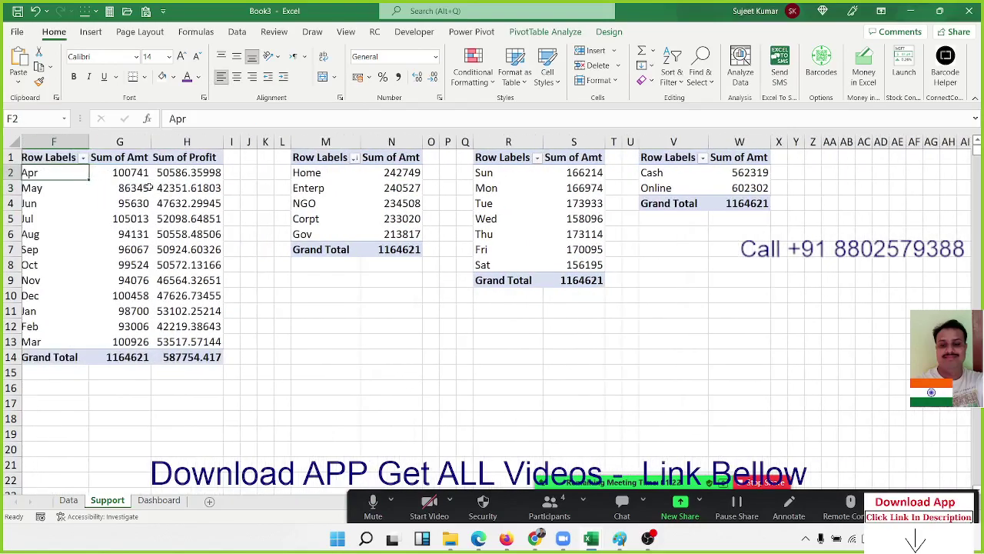
pyautogui.press('Left')
pyautogui.press('Left')
pyautogui.press('Left')
pyautogui.press('Left')
pyautogui.press('Right')
pyautogui.press('Right')
pyautogui.press('Right')
pyautogui.press('Right')
pyautogui.press('Right')
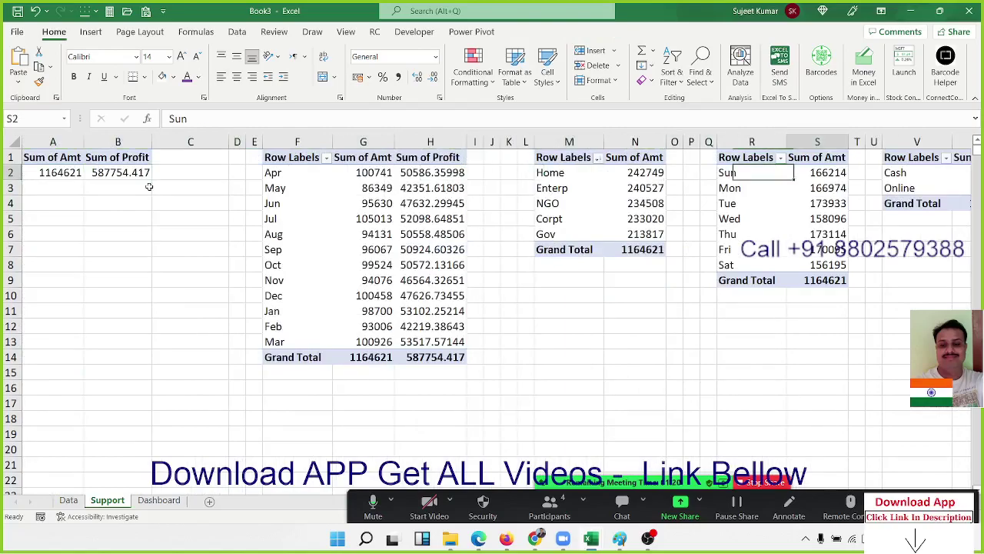
pyautogui.press('Right')
pyautogui.press('Right')
pyautogui.press('Right')
pyautogui.press('Right')
pyautogui.press('Right')
pyautogui.press('Right')
pyautogui.press('Right')
pyautogui.press('Right')
pyautogui.press('Right')
pyautogui.press('Right')
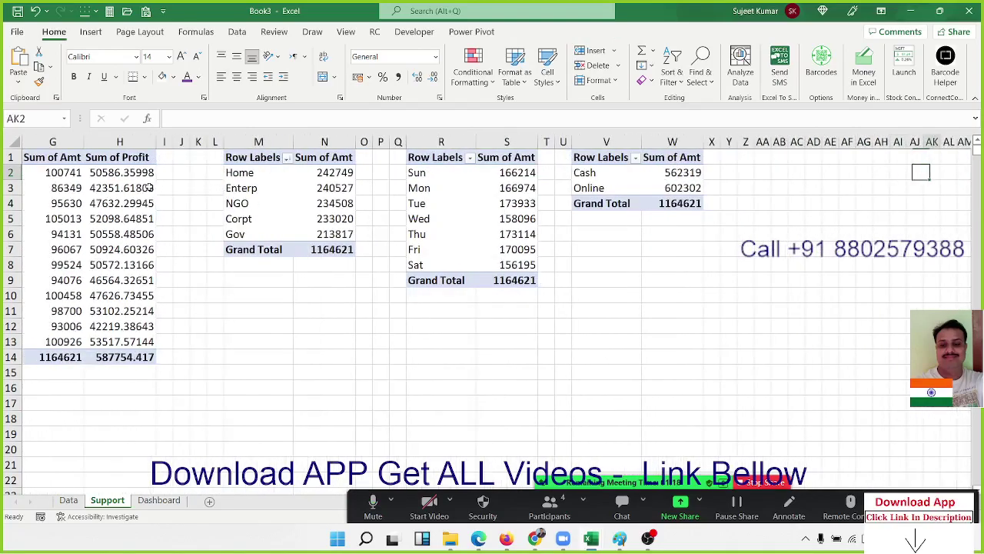
pyautogui.press('Right')
pyautogui.press('Right')
pyautogui.press('Right')
pyautogui.press('Right')
pyautogui.press('Right')
pyautogui.press('Left')
pyautogui.press('Left')
pyautogui.press('Left')
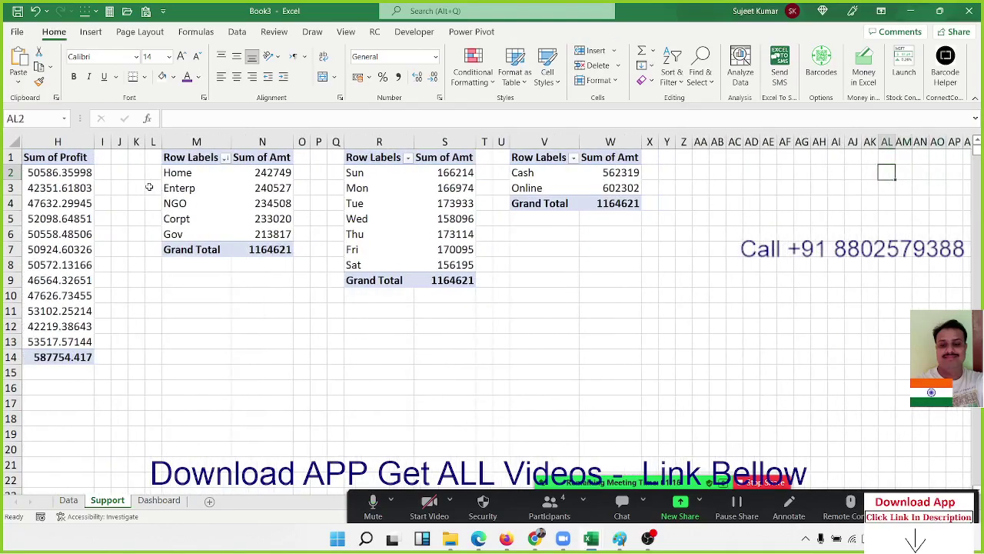
pyautogui.press('Left')
pyautogui.press('Left')
pyautogui.press('Left')
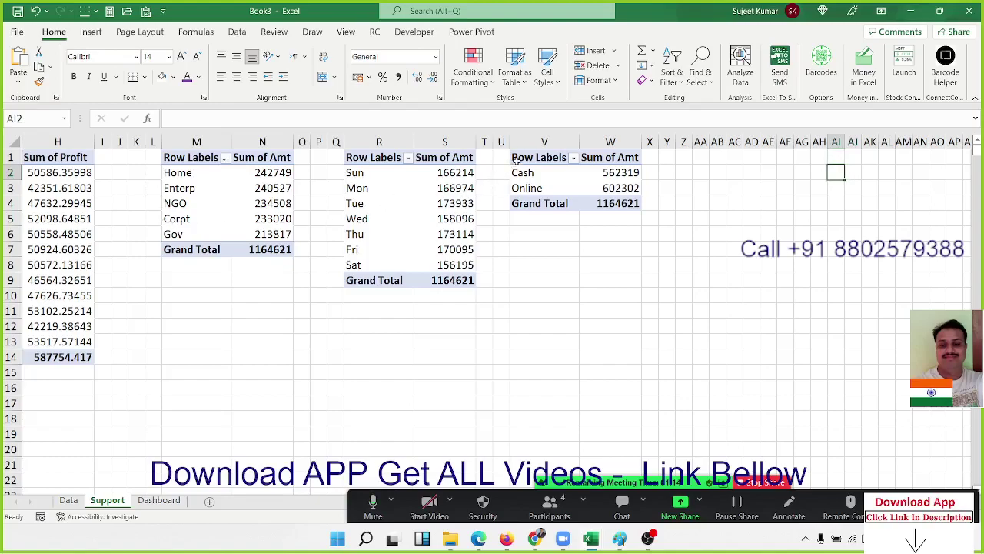
# - Copy the payment-mode pivot V1:W4 and paste it at AA1
pyautogui.moveTo(517, 160); pyautogui.dragTo(629, 204)
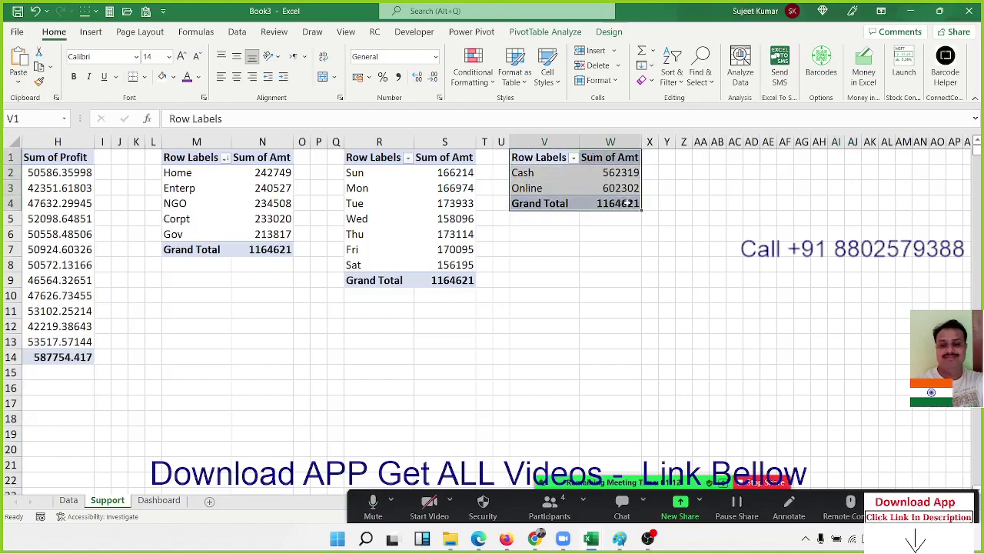
pyautogui.hotkey('ctrl', 'c')
pyautogui.click(700, 158)
pyautogui.hotkey('ctrl', 'v')
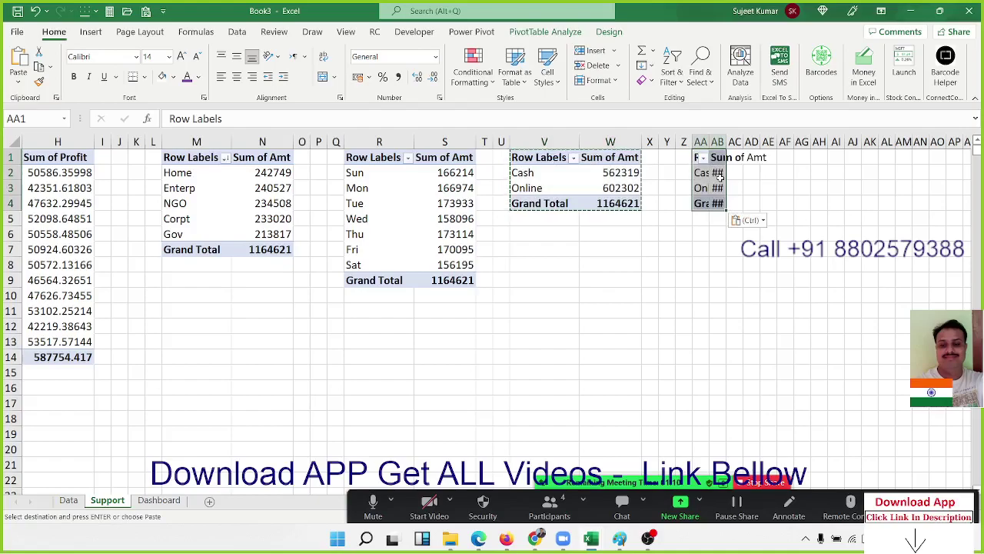
# - Set the copied pivot's rows to Product and add Sum of Profit% to its values
pyautogui.click(720, 176)
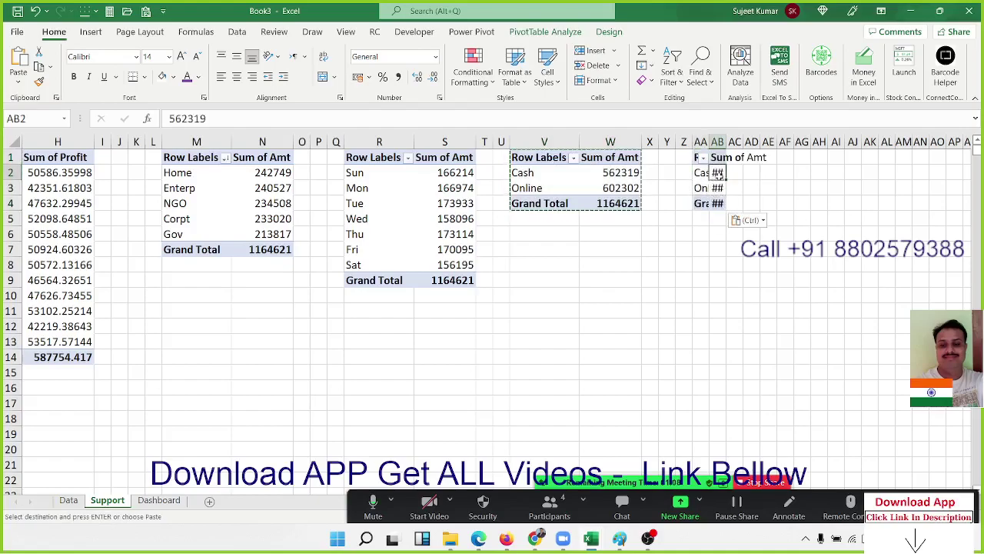
pyautogui.rightClick(720, 175)
pyautogui.click(727, 396)
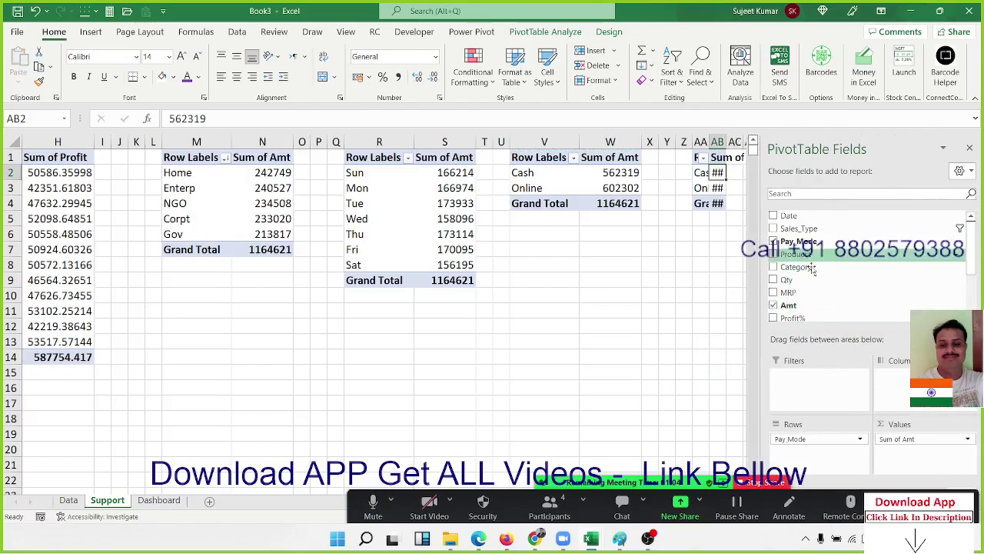
pyautogui.moveTo(819, 261)
pyautogui.mouseDown()
pyautogui.moveTo(828, 440)
pyautogui.moveTo(871, 305)
pyautogui.mouseUp()
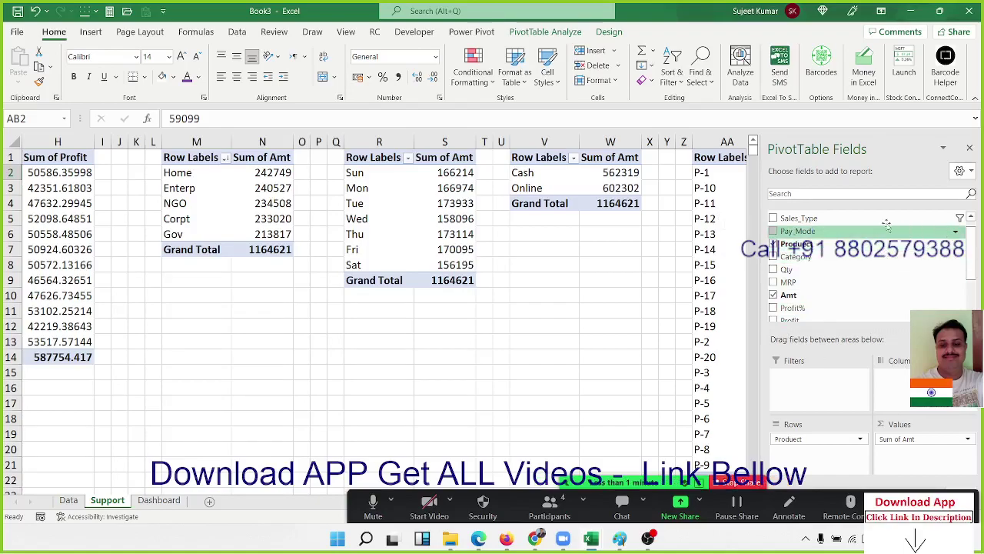
pyautogui.click(722, 189)
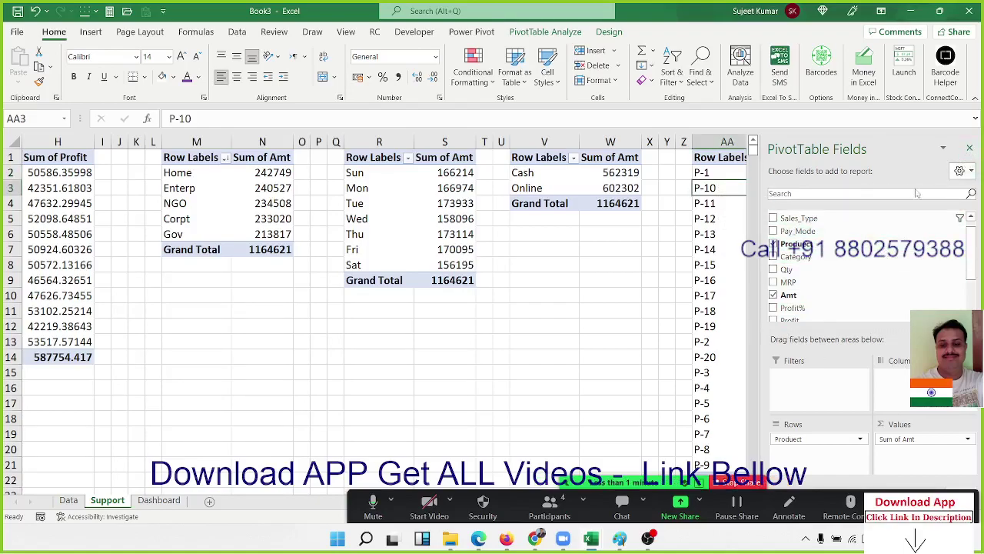
pyautogui.moveTo(803, 311); pyautogui.dragTo(931, 455)
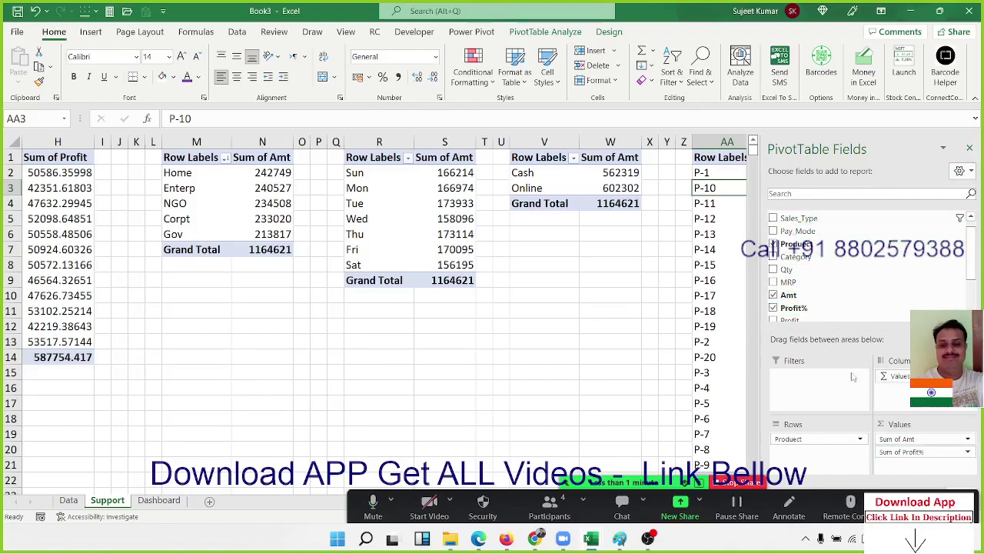
pyautogui.click(725, 203)
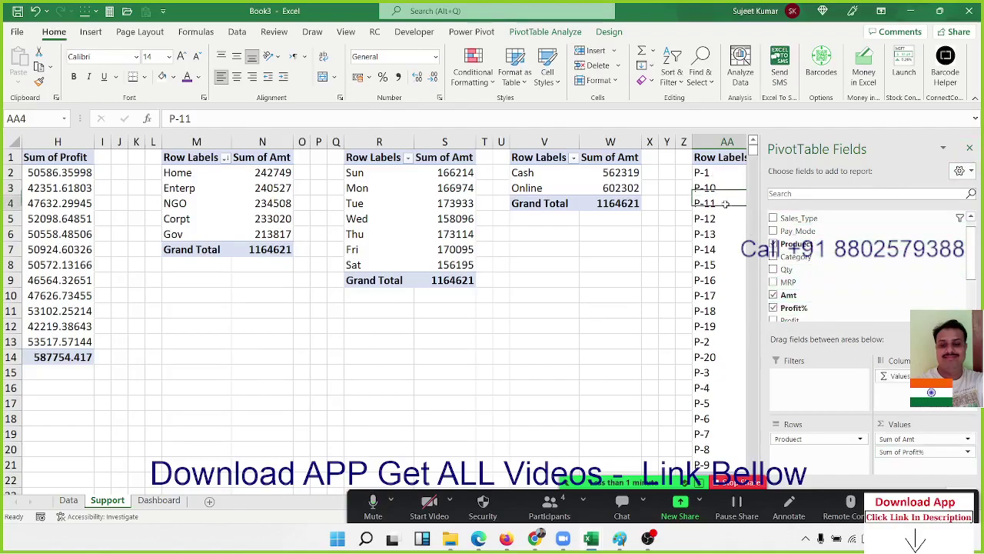
pyautogui.click(969, 148)
pyautogui.click(874, 185)
# - Sort the product pivot by Sum of Amt smallest to largest, putting P-9 (43997) first
pyautogui.press('Right')
pyautogui.press('Right')
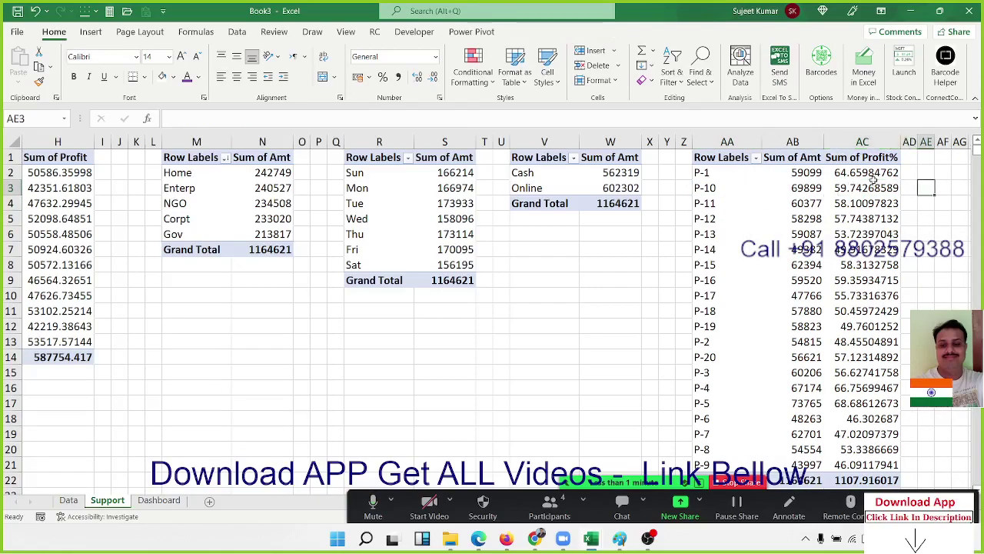
pyautogui.press('Right')
pyautogui.rightClick(799, 173)
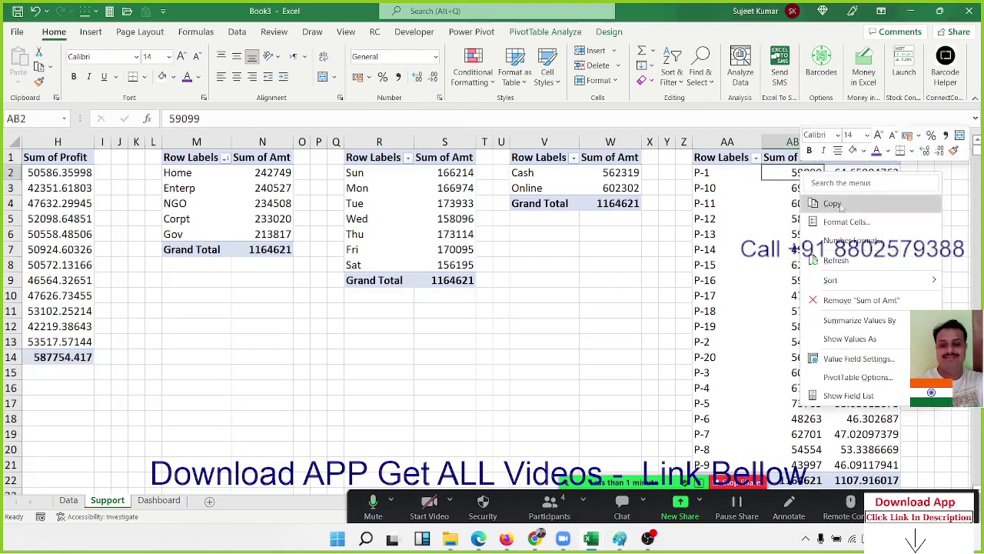
pyautogui.moveTo(854, 280)
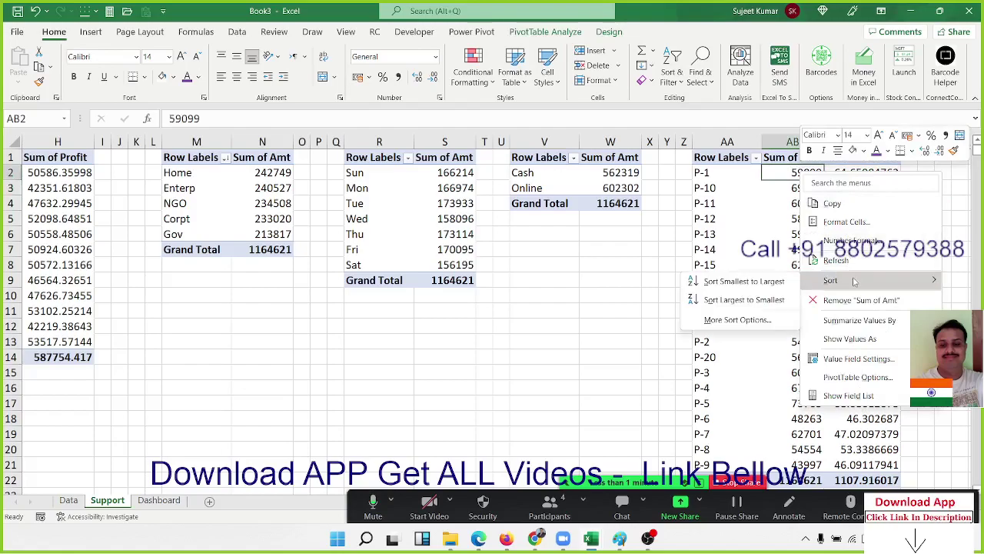
pyautogui.click(791, 287)
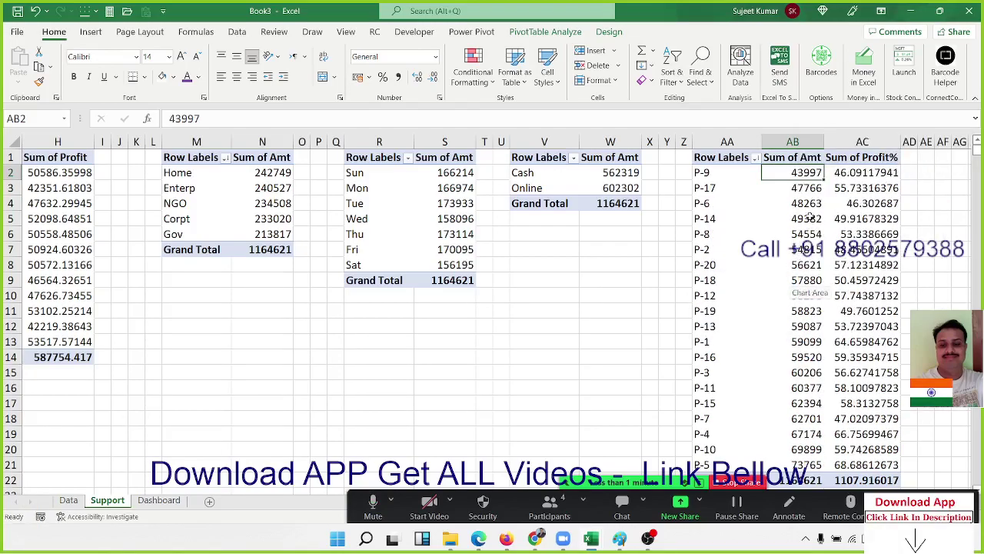
pyautogui.click(192, 190)
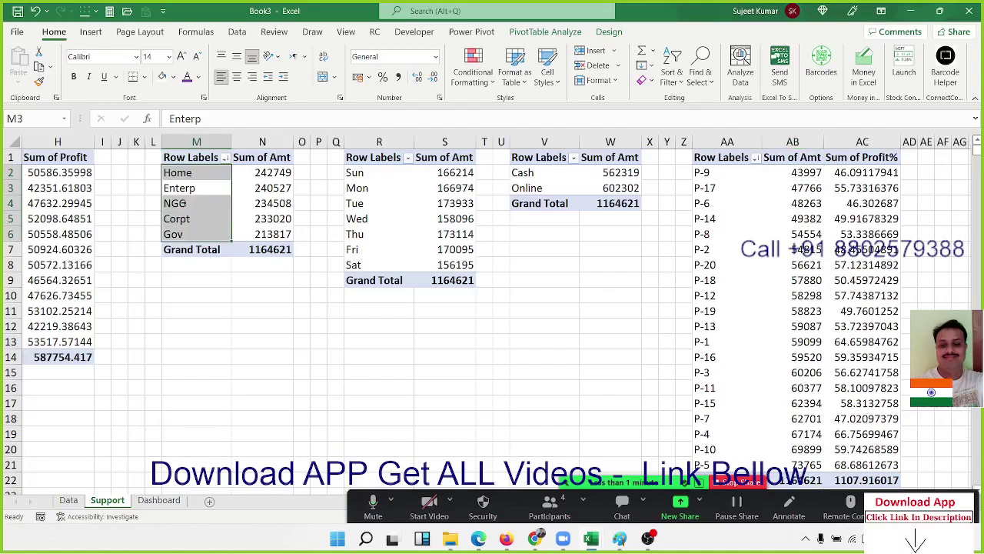
pyautogui.click(256, 175)
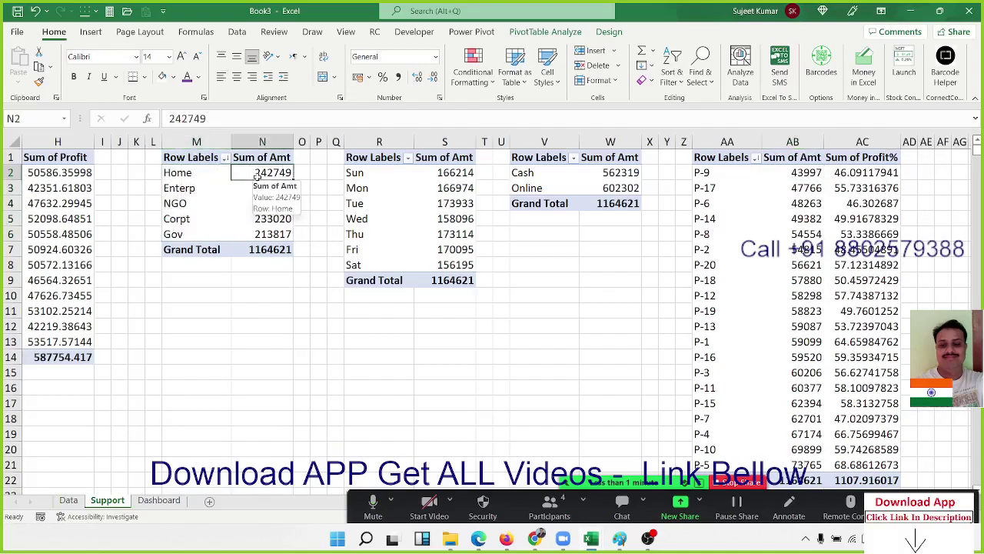
pyautogui.click(800, 175)
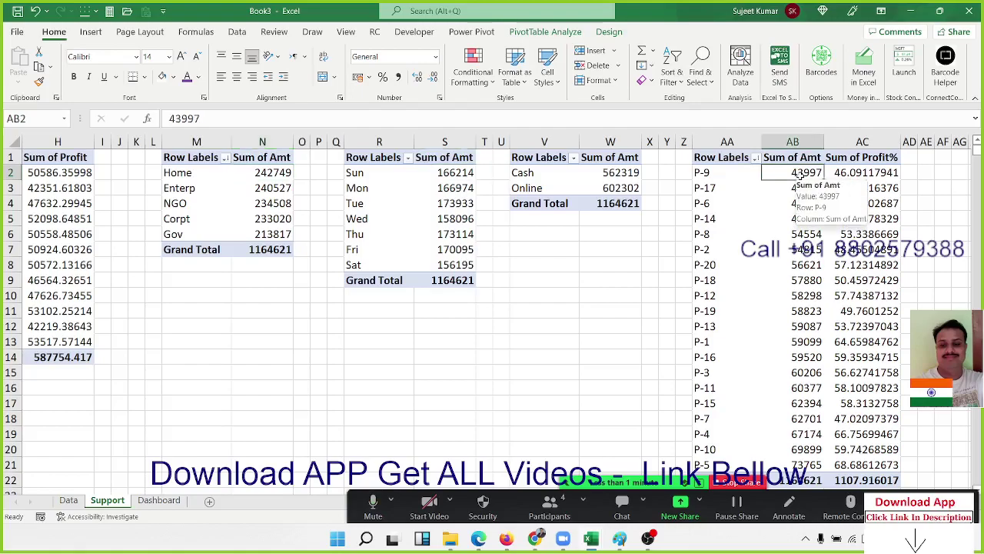
# - Link T7 and T8 to Support!AA2 and AB2 so the Top Product card shows P-9 and 43997
pyautogui.click(159, 500)
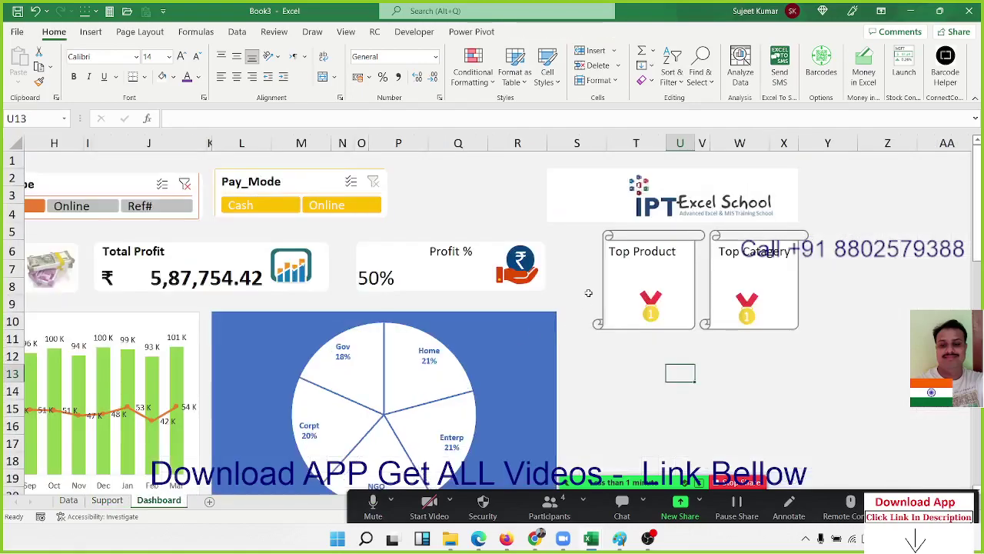
pyautogui.click(637, 272)
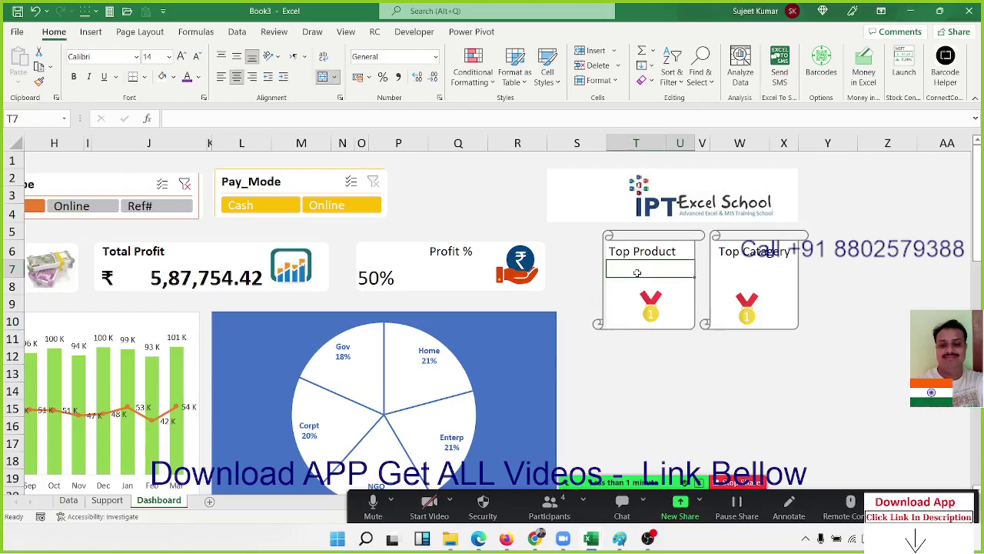
pyautogui.write('=')
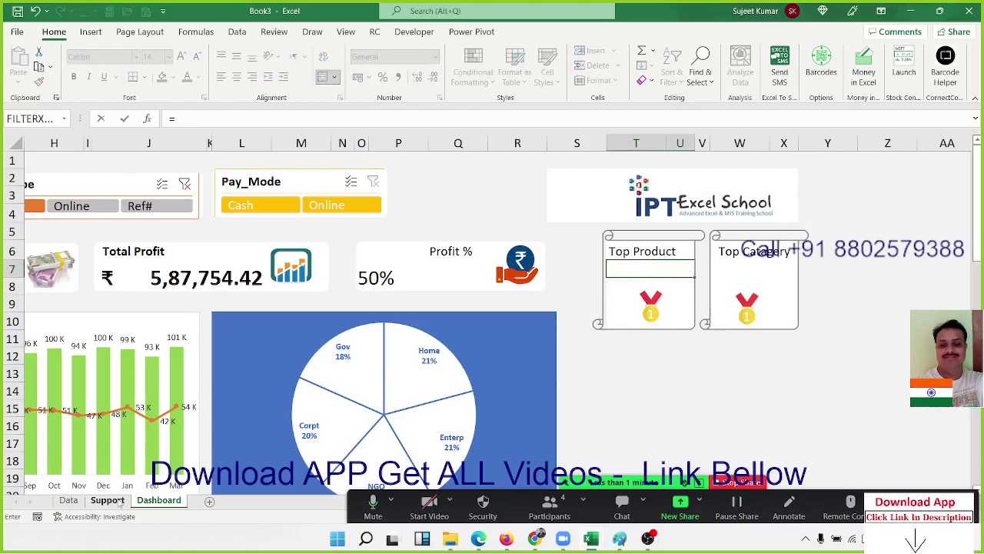
pyautogui.click(107, 500)
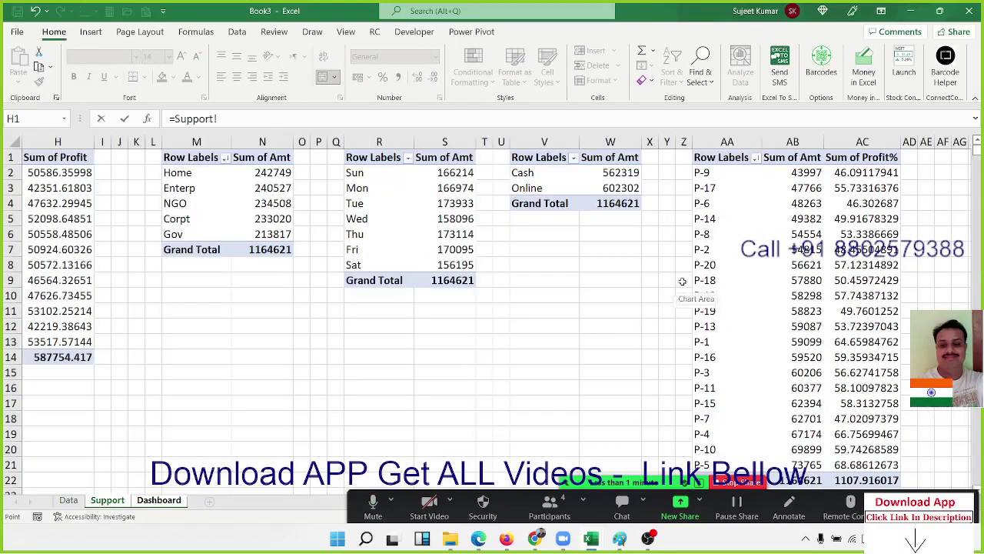
pyautogui.click(736, 176)
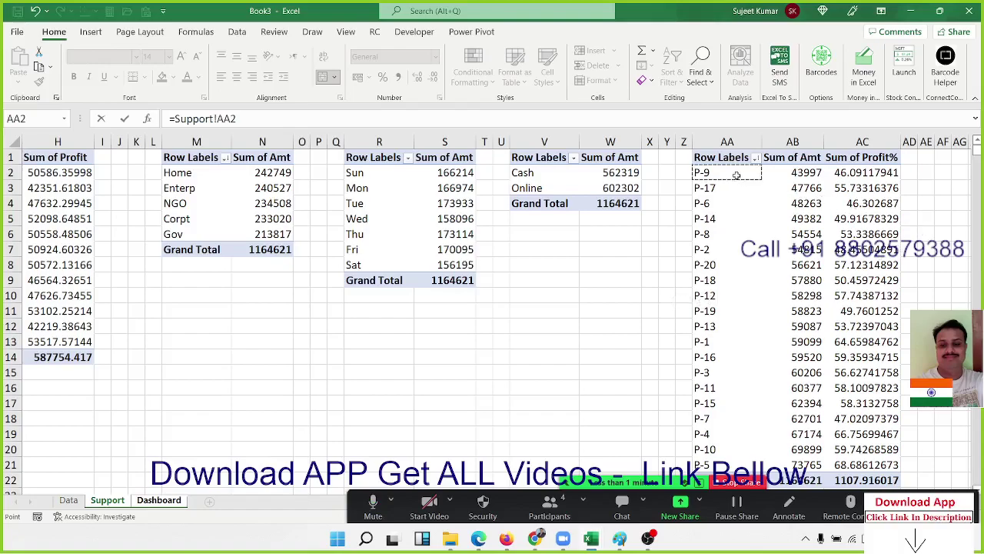
pyautogui.press('Return')
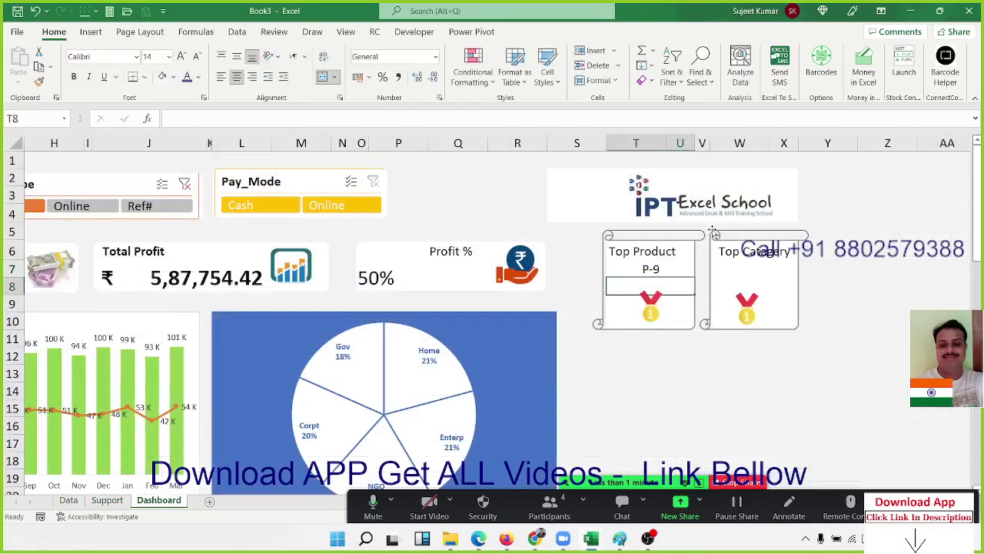
pyautogui.write('=')
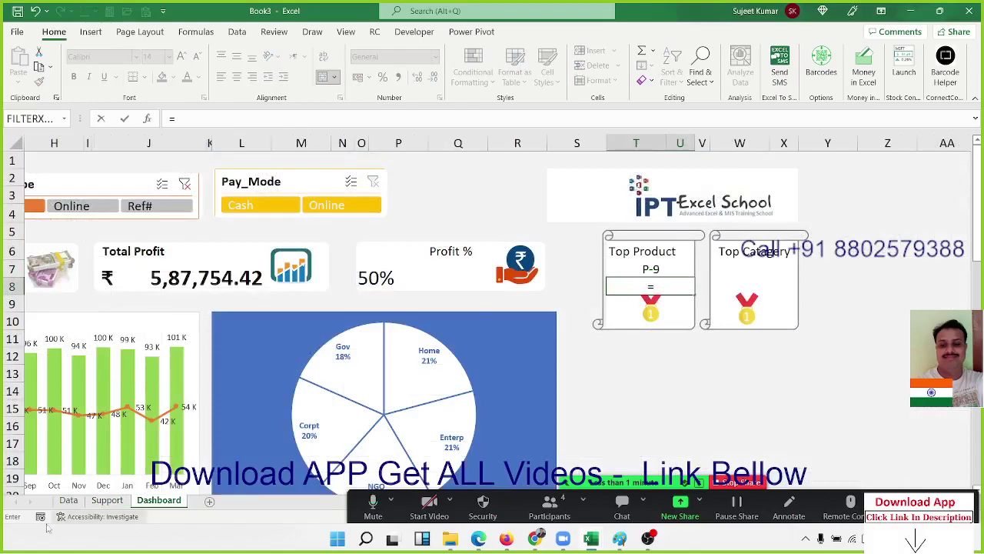
pyautogui.hotkey('ctrl', 'pageup')
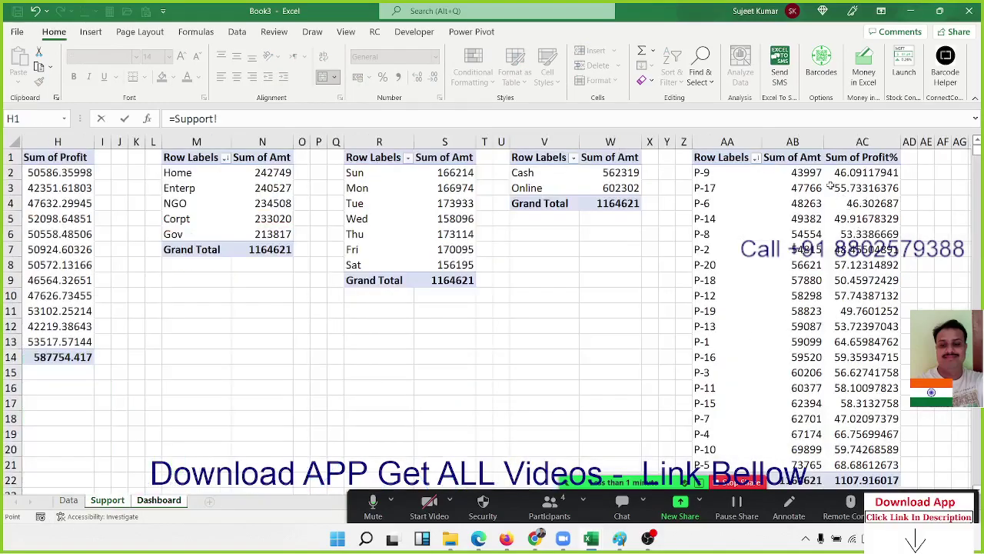
pyautogui.click(819, 174)
pyautogui.press('Return')
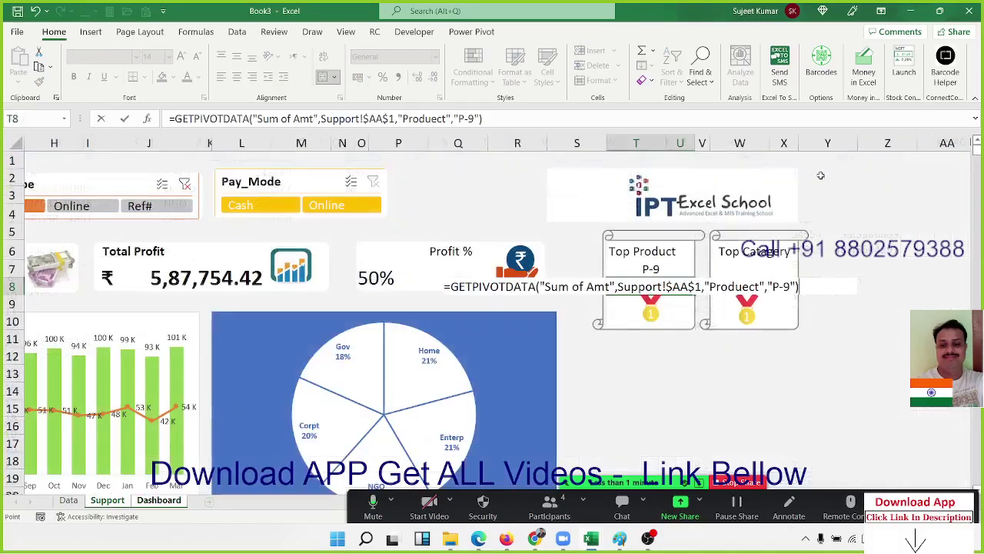
# - Nudge the medal picture down and make the 43997 and P-9 cells bold
pyautogui.click(653, 308)
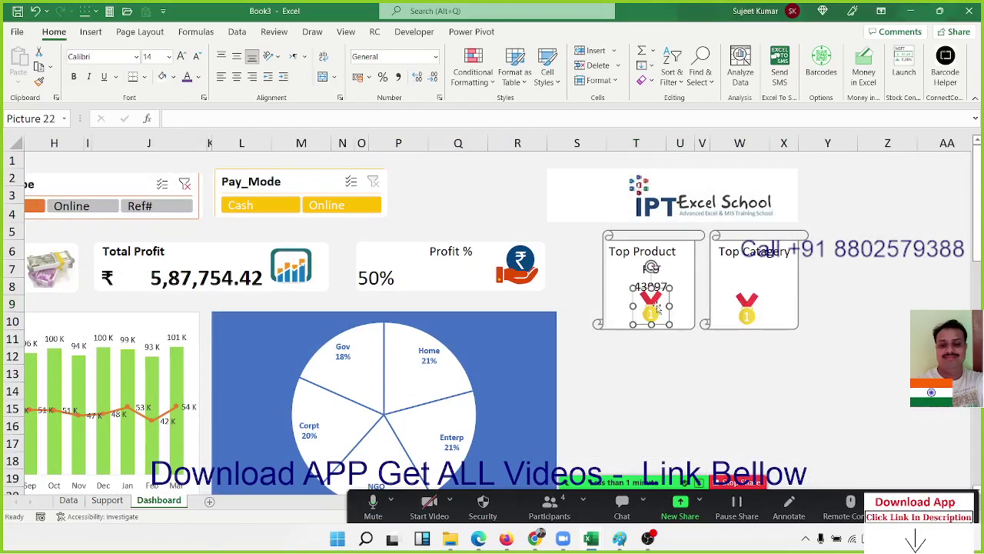
pyautogui.press('Down')
pyautogui.press('Down')
pyautogui.press('Down')
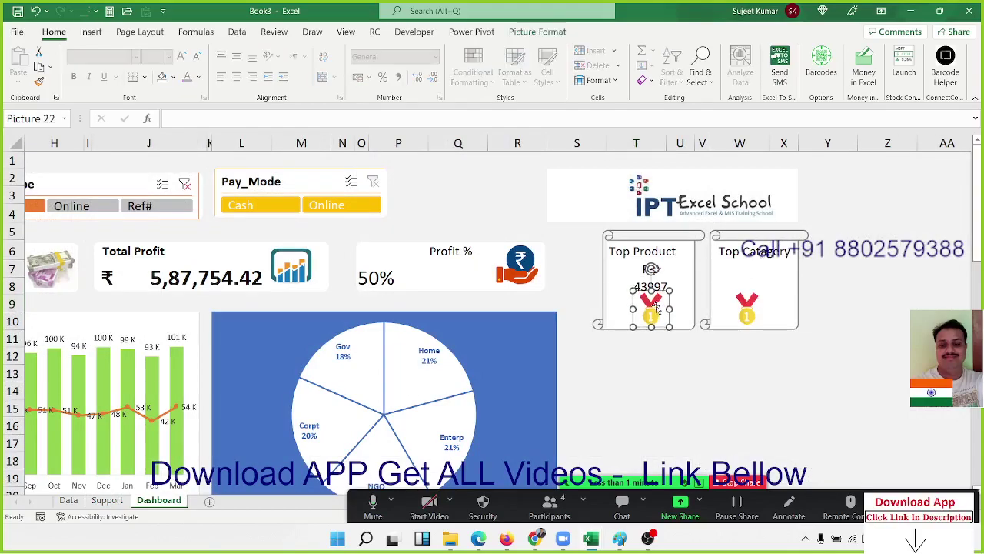
pyautogui.click(658, 284)
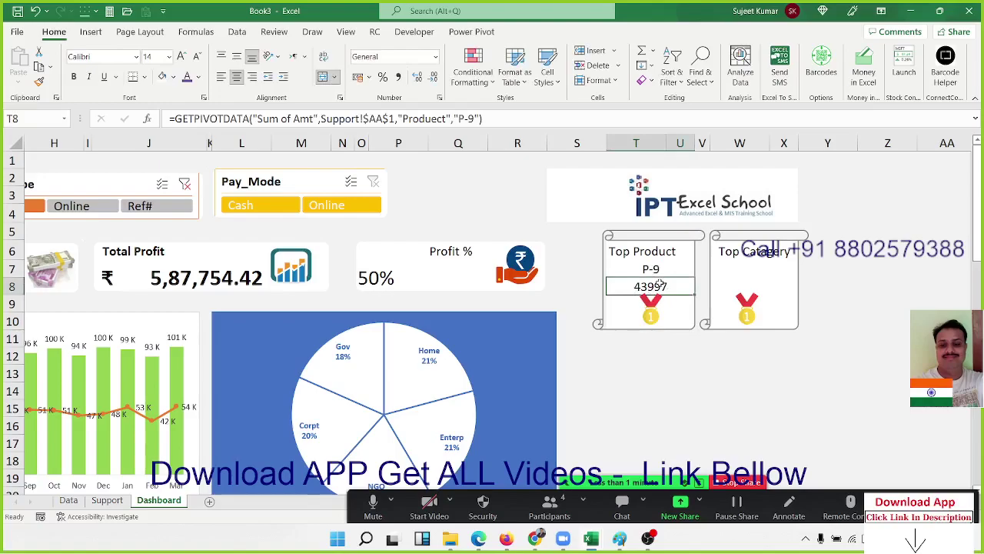
pyautogui.hotkey('ctrl', 'b')
pyautogui.click(660, 269)
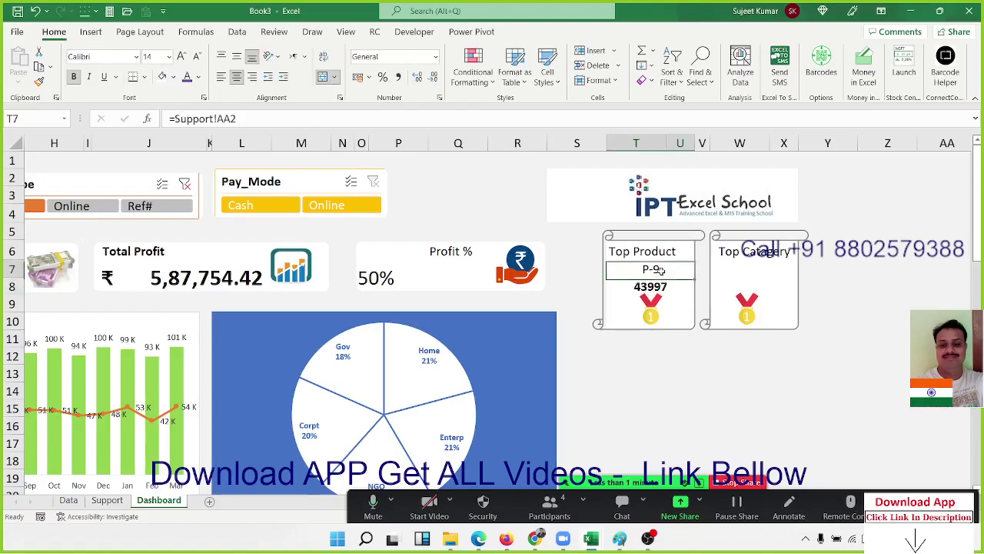
pyautogui.hotkey('ctrl', 'b')
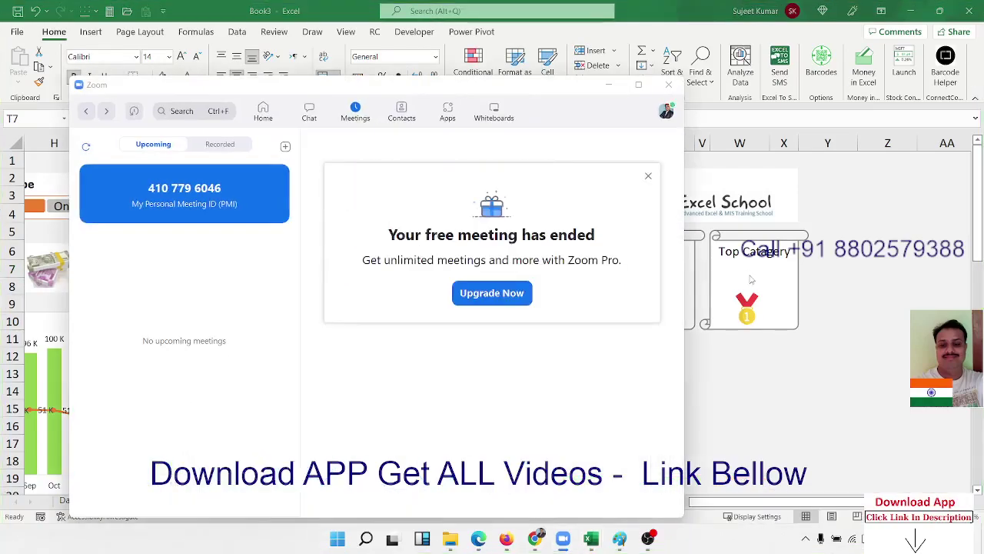
# - Start the personal Zoom meeting and share Screen 1 showing the Excel dashboard
pyautogui.click(650, 176)
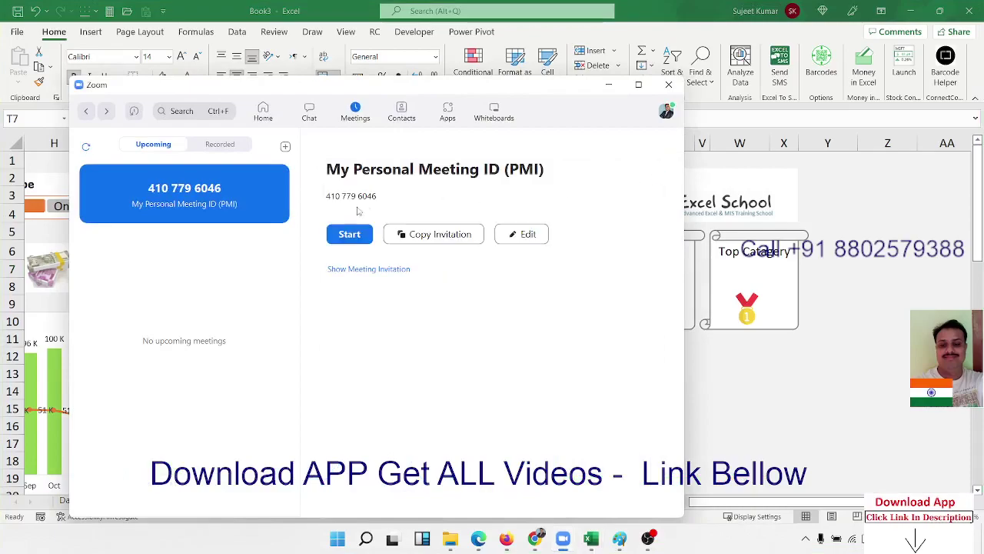
pyautogui.click(352, 240)
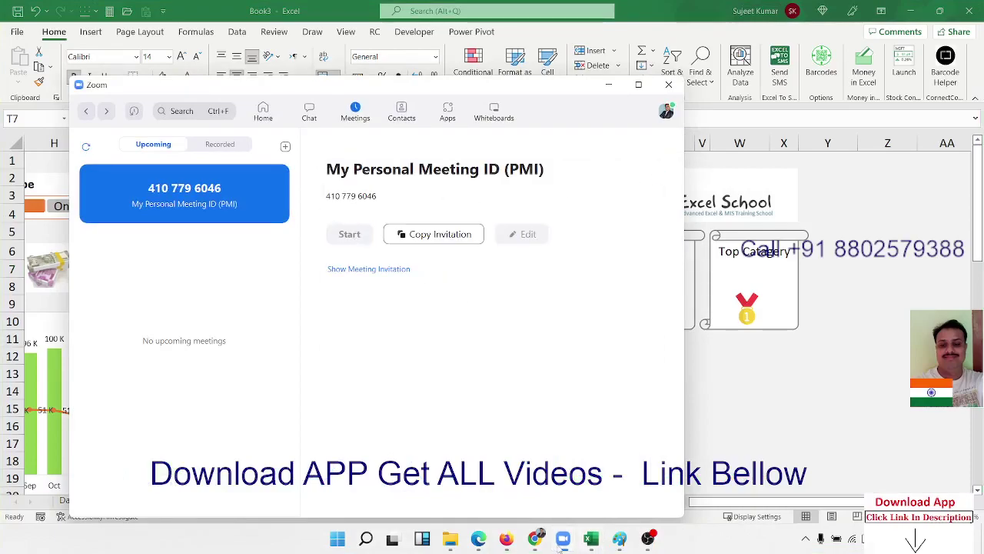
pyautogui.moveTo(539, 546)
pyautogui.click(371, 392)
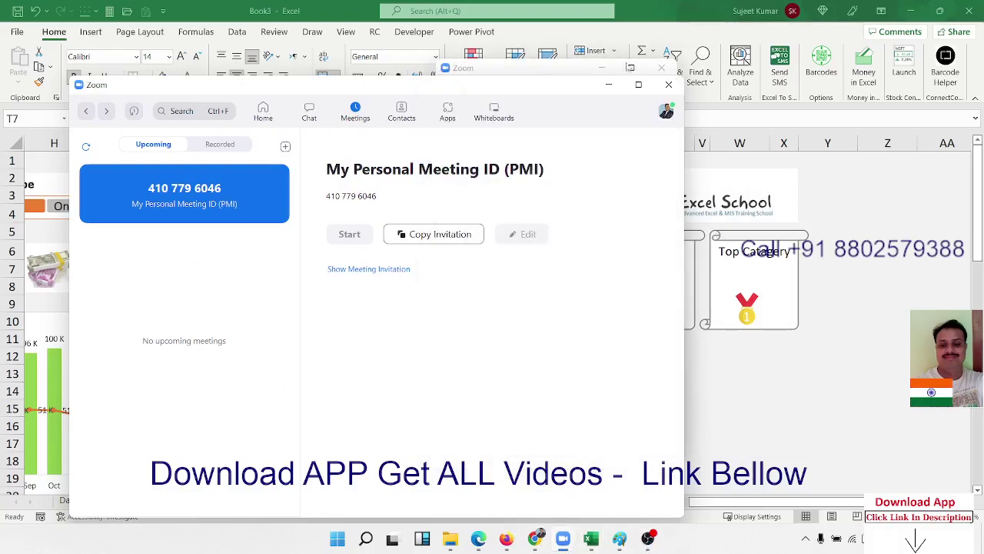
pyautogui.click(630, 67)
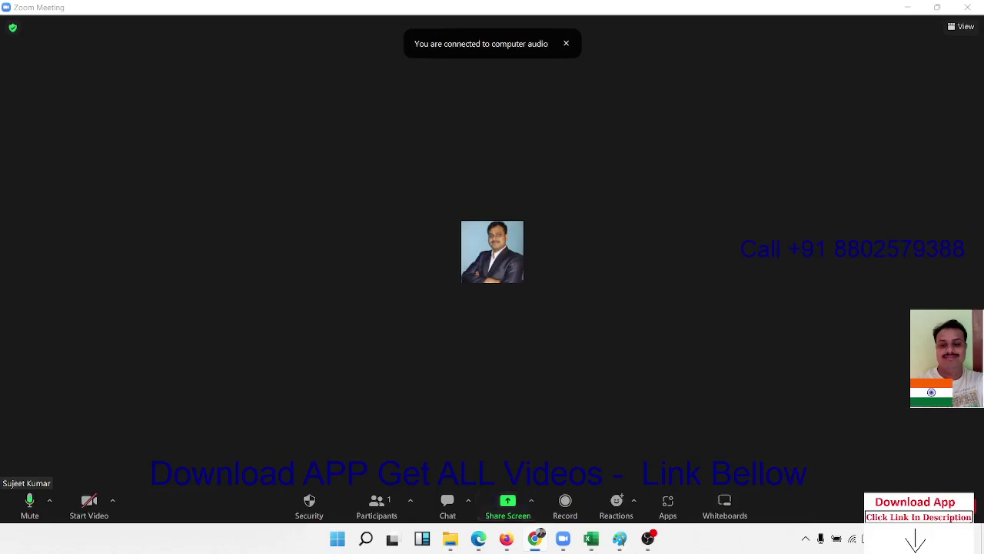
pyautogui.click(509, 498)
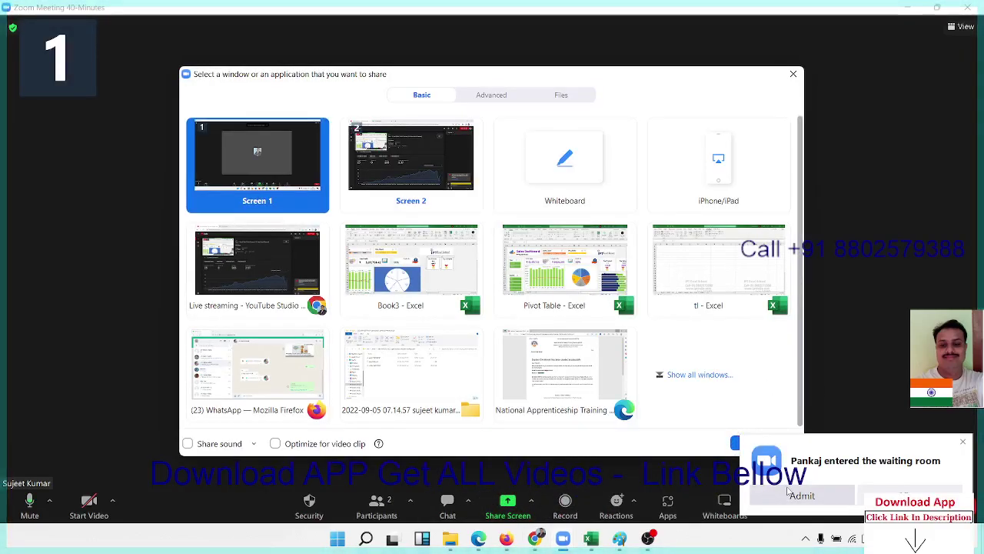
pyautogui.click(756, 444)
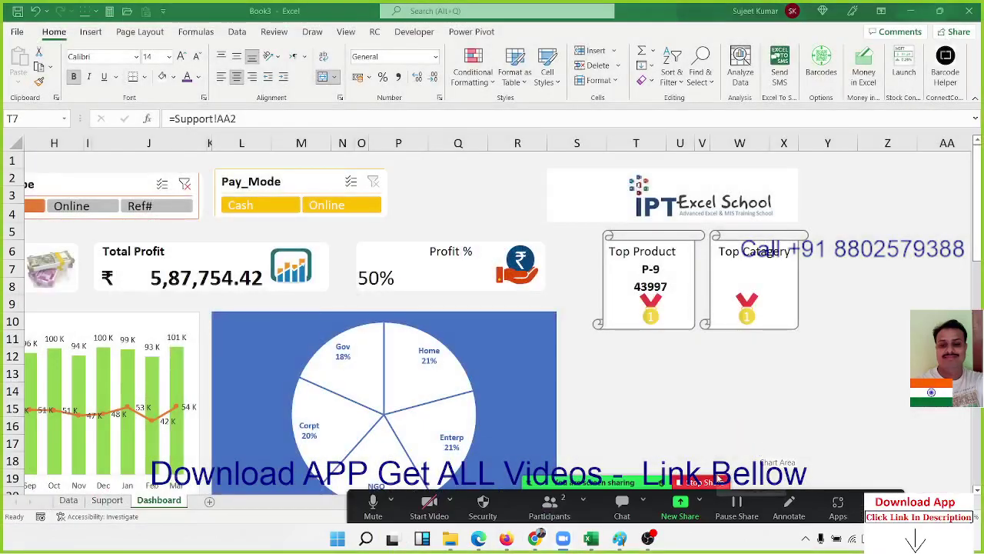
# - Fill W7 and W8 with =Support!M2 (Home) and =Support!N2 (242749)
pyautogui.click(745, 267)
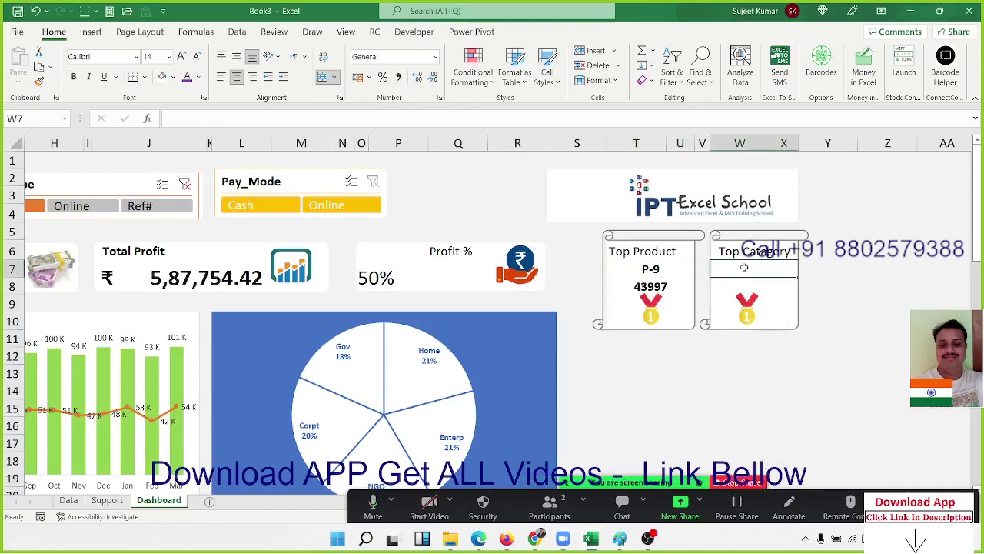
pyautogui.write('=')
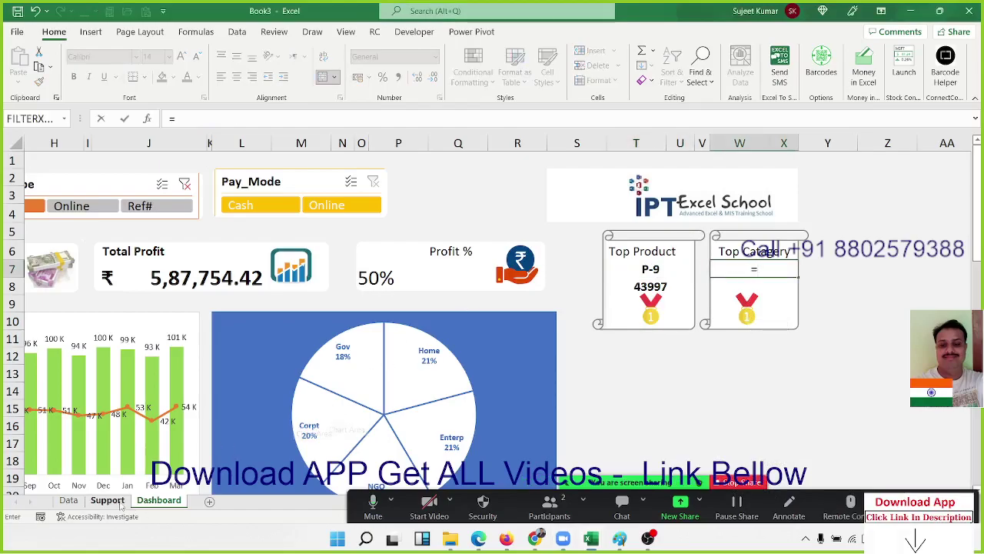
pyautogui.click(108, 500)
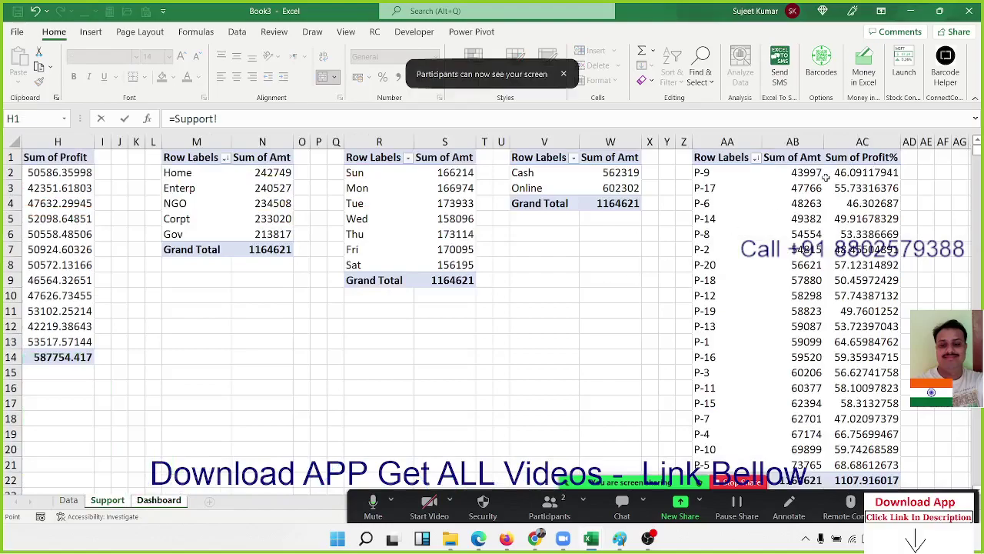
pyautogui.click(196, 172)
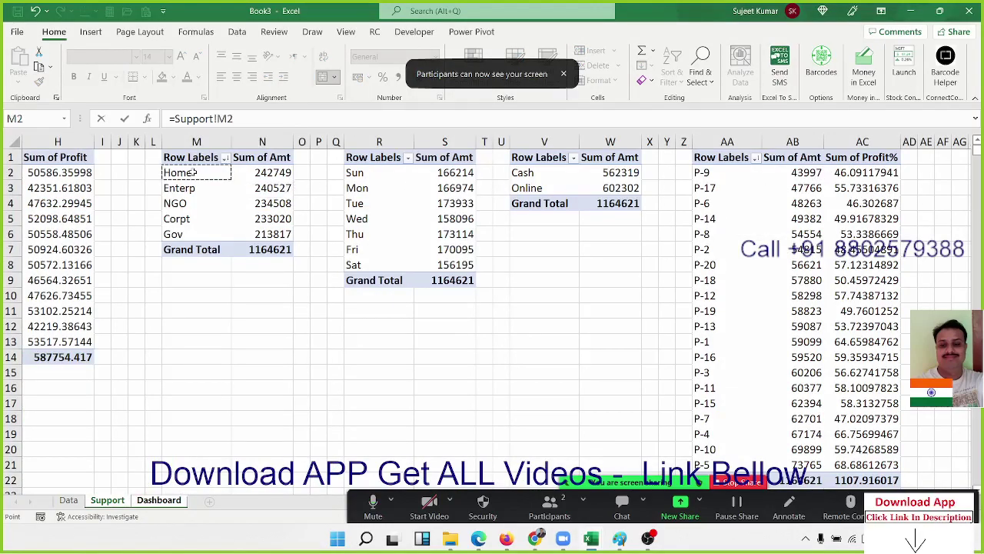
pyautogui.press('Return')
pyautogui.press('Return')
pyautogui.write('=')
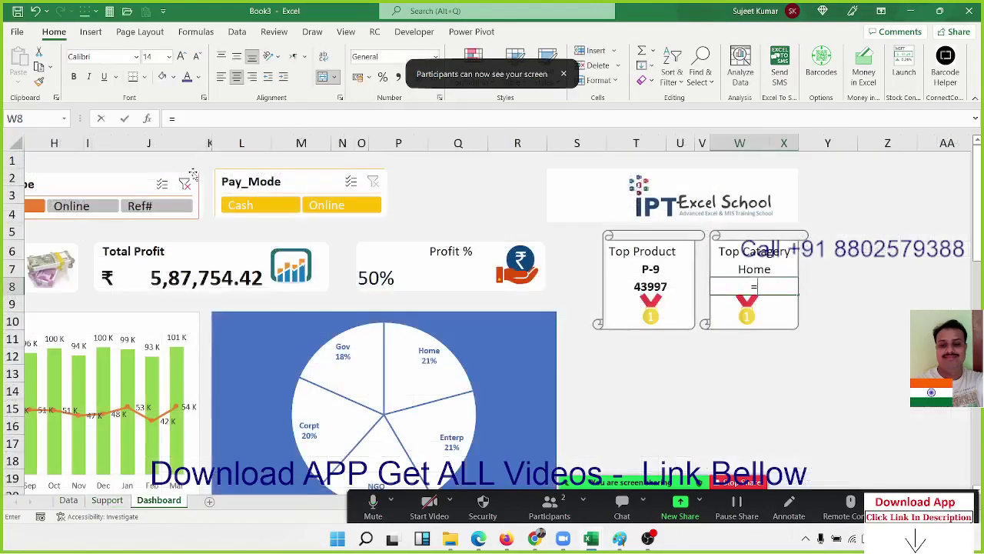
pyautogui.click(107, 500)
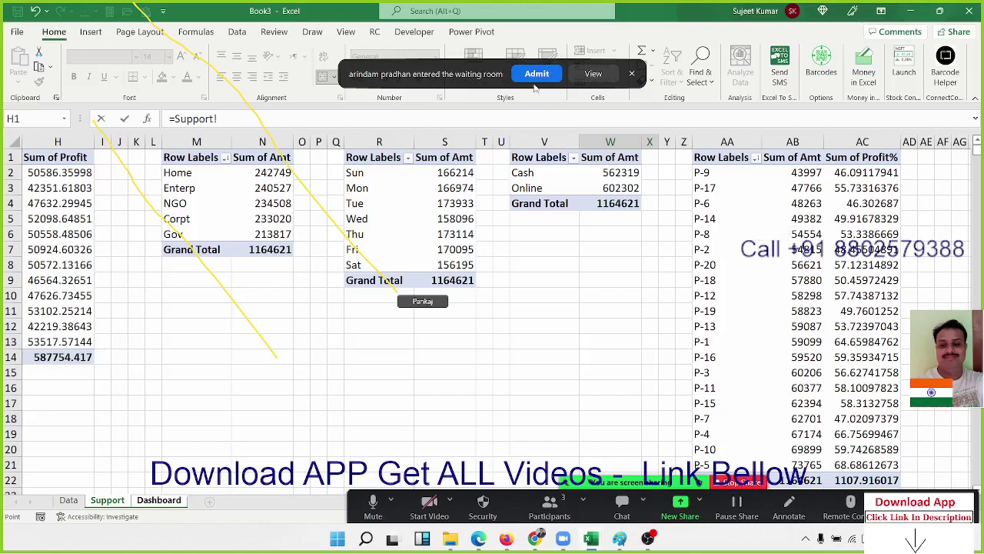
pyautogui.click(537, 73)
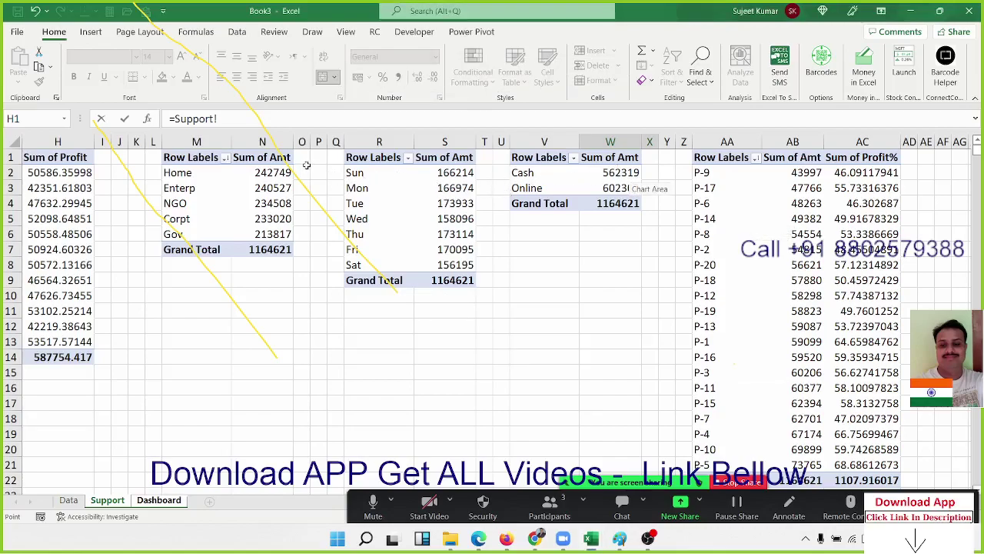
pyautogui.click(274, 172)
pyautogui.press('Return')
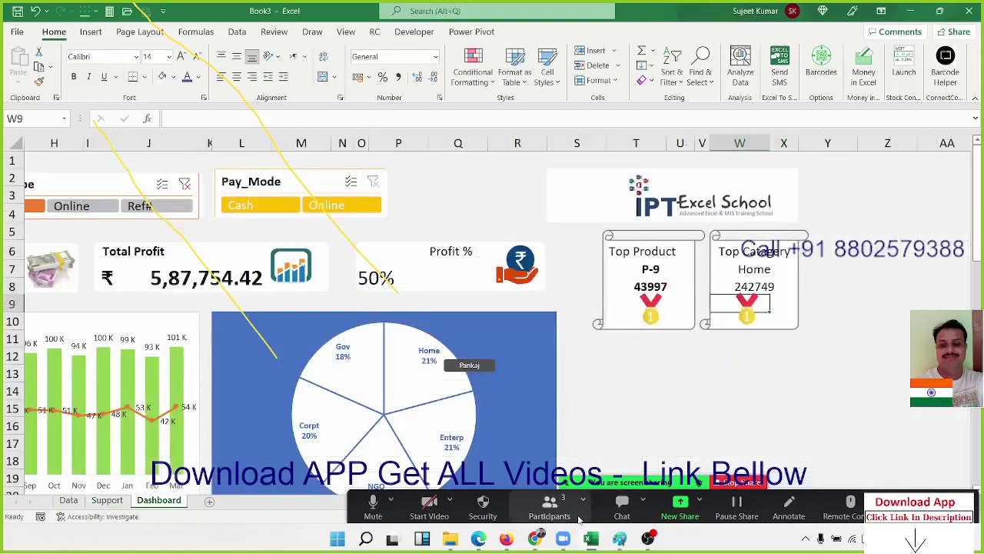
pyautogui.click(572, 510)
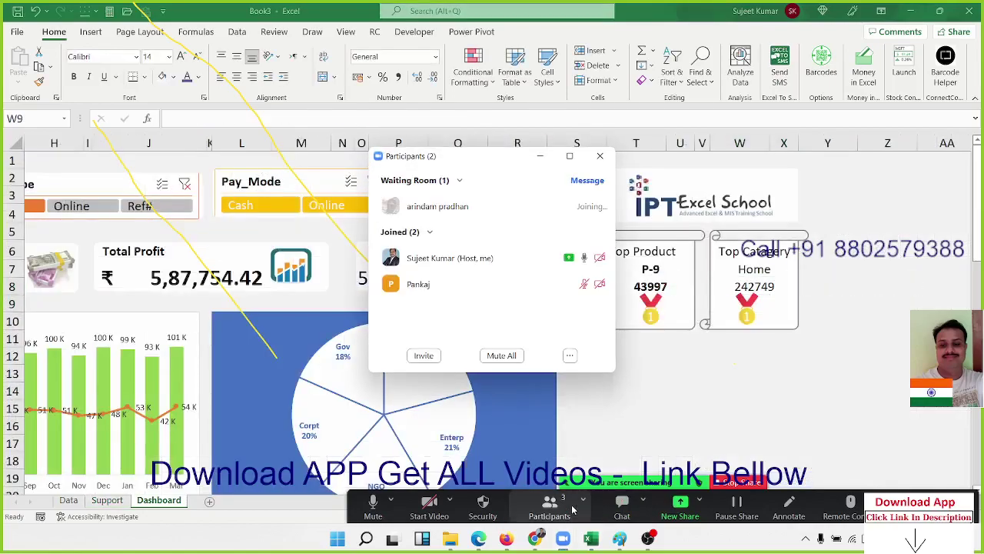
# - Close Zoom's participants list and clear your own annotation drawings
pyautogui.click(600, 158)
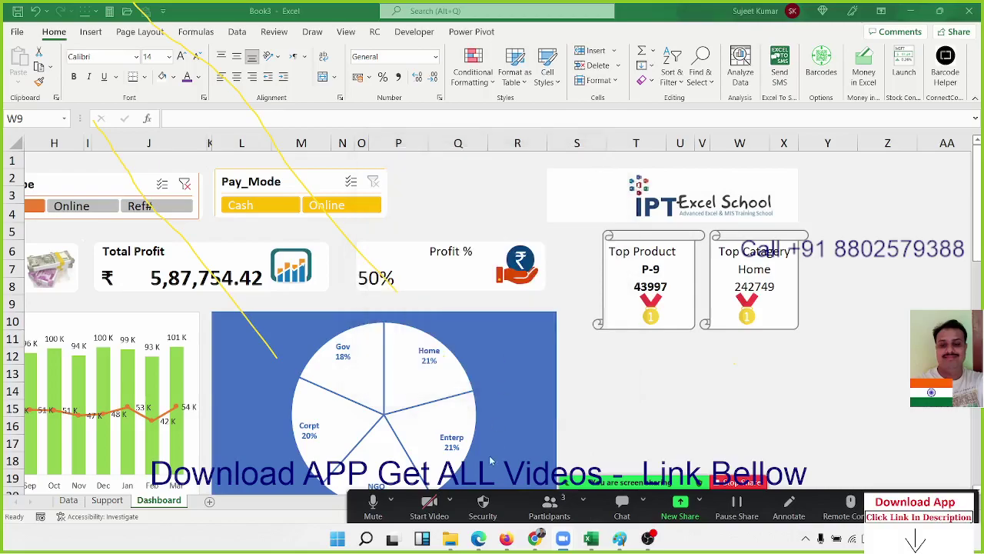
pyautogui.click(806, 506)
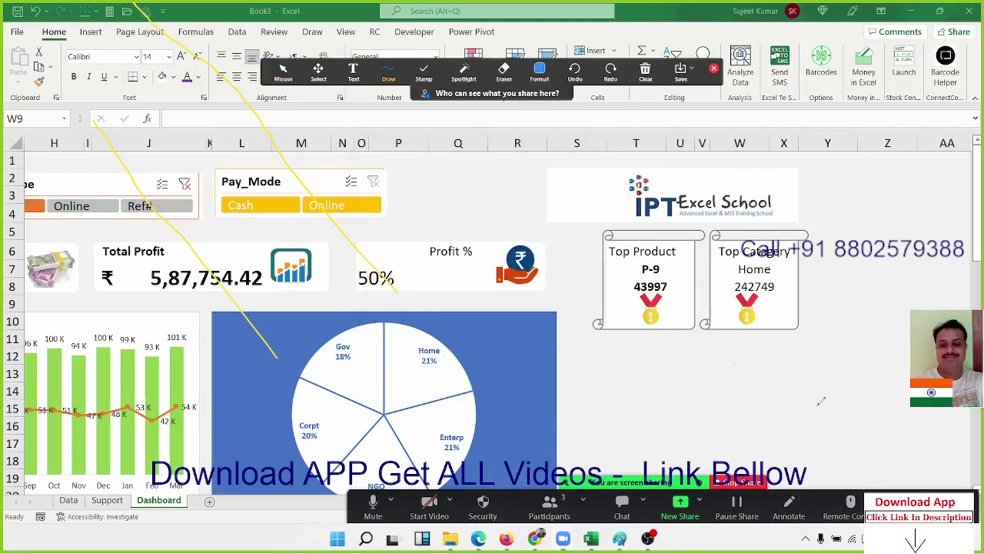
pyautogui.click(650, 81)
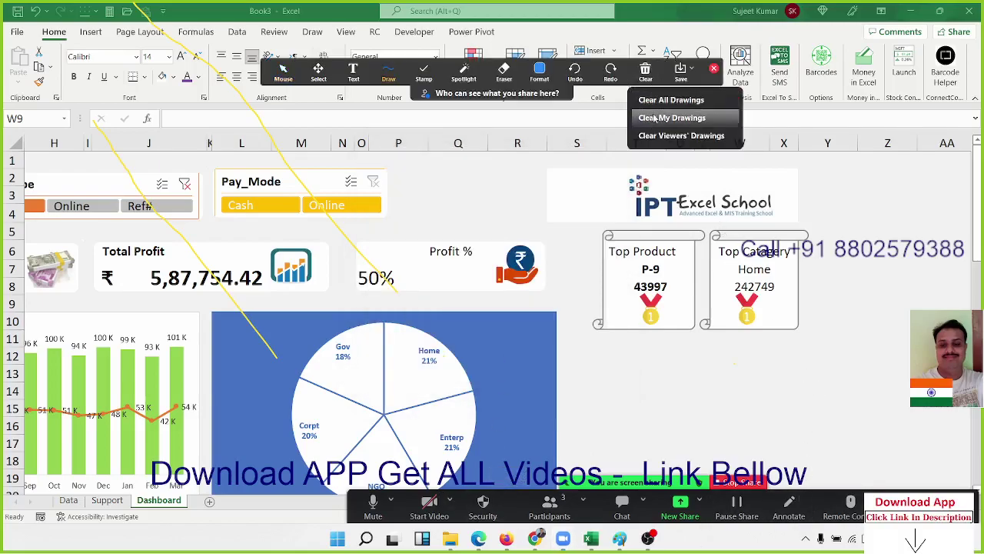
pyautogui.click(657, 114)
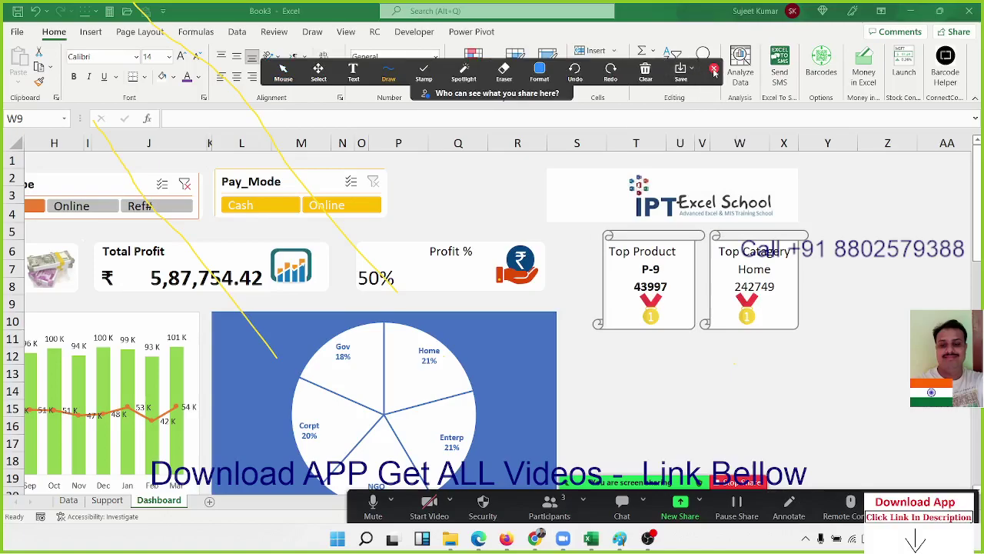
pyautogui.click(714, 70)
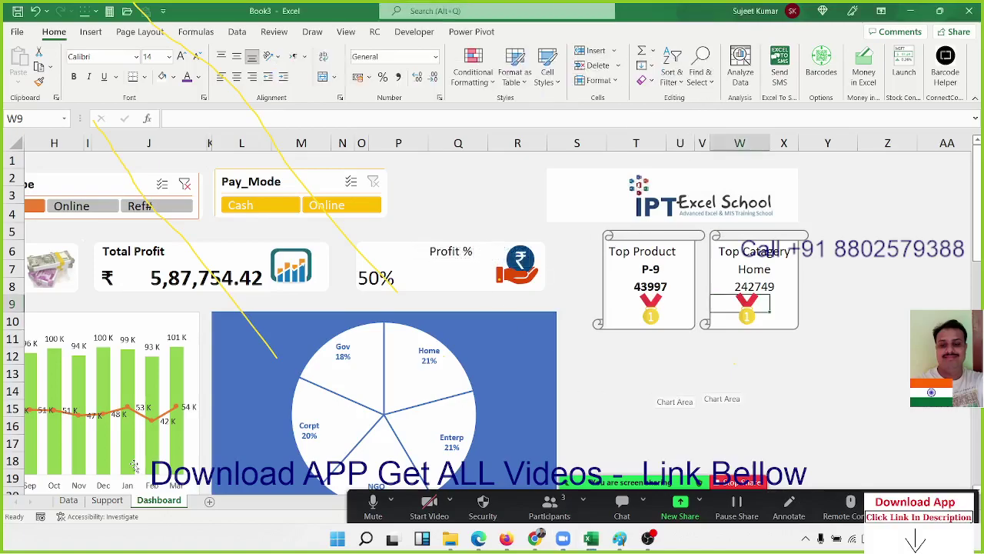
# - Select the P-9 cell in the Support sheet's product pivot and bring up the Insert ribbon
pyautogui.click(103, 486)
pyautogui.click(107, 500)
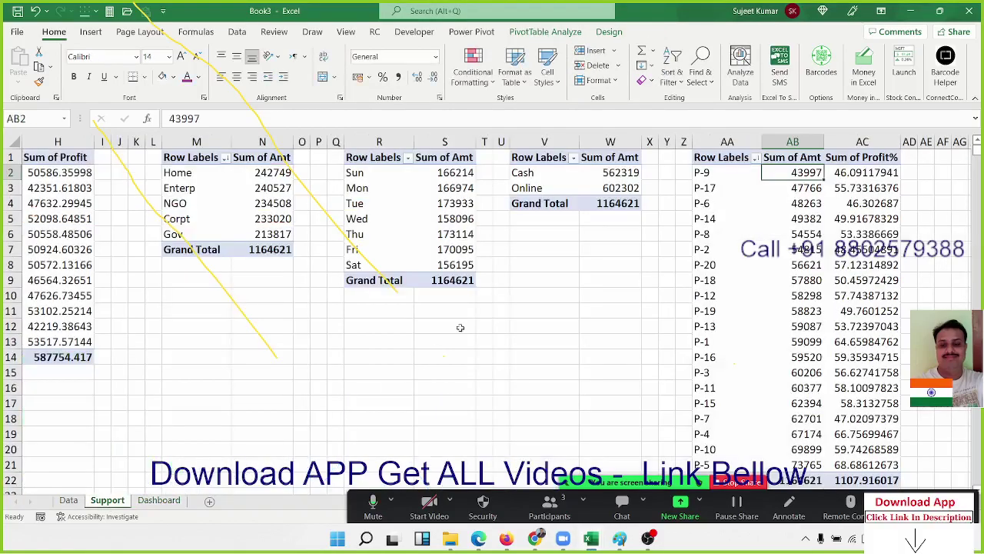
pyautogui.click(705, 164)
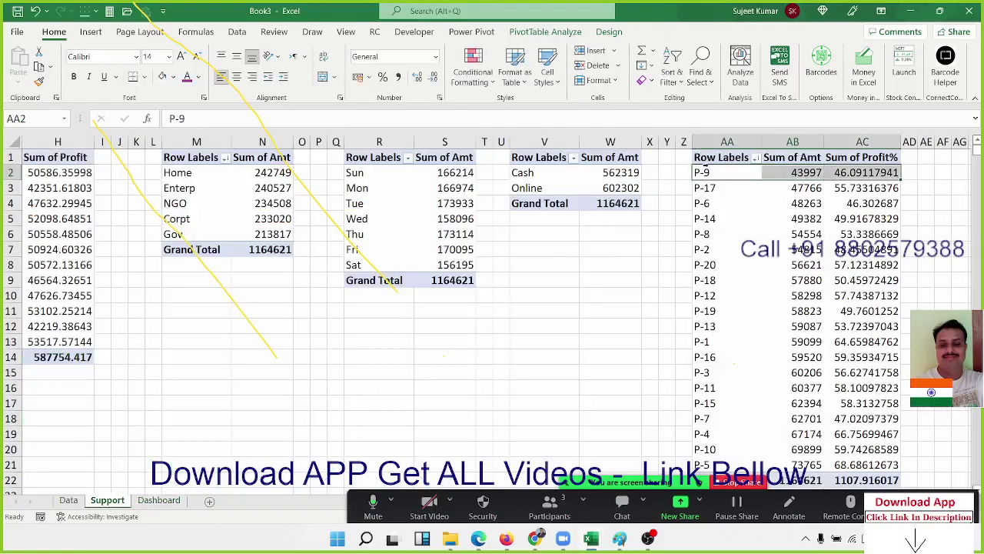
pyautogui.press('Up')
pyautogui.click(704, 172)
pyautogui.click(734, 173)
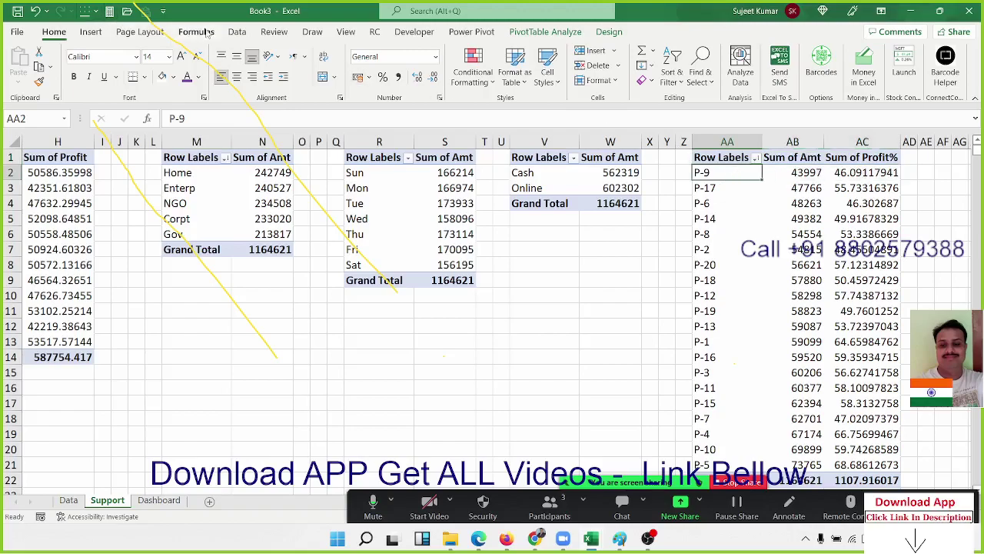
pyautogui.click(206, 32)
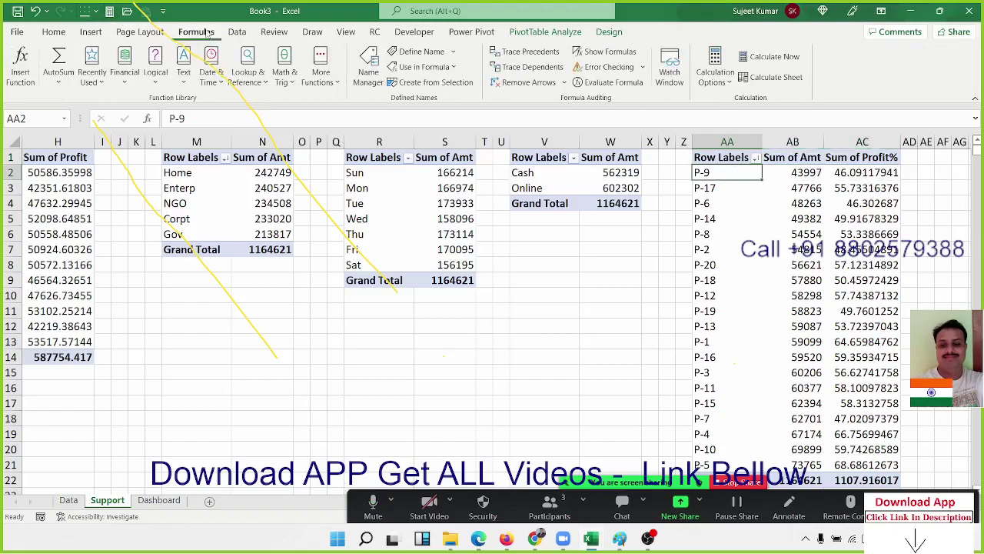
pyautogui.click(96, 34)
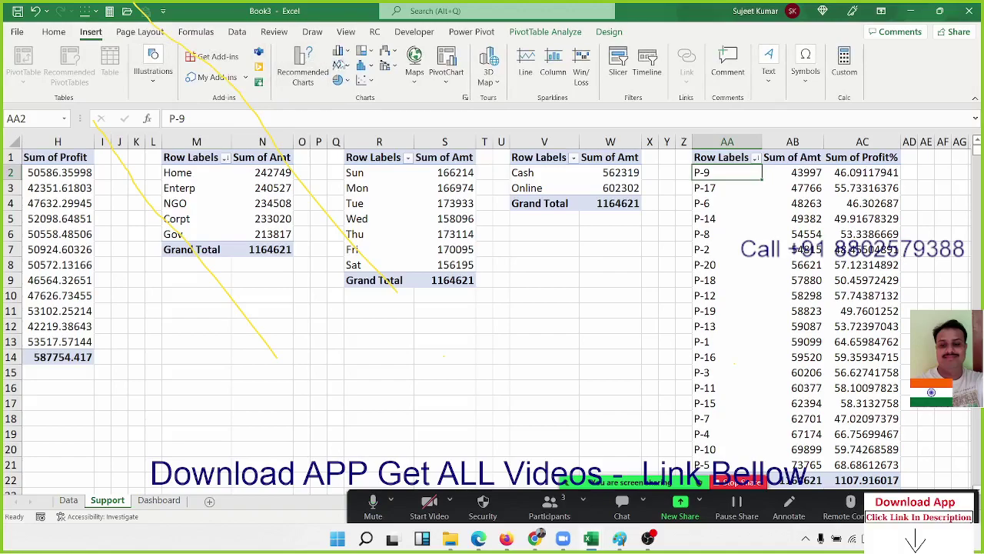
# - Insert a 2-D Stacked Bar chart from the product pivot's Sum of Amt and Sum of Profit%
pyautogui.click(341, 51)
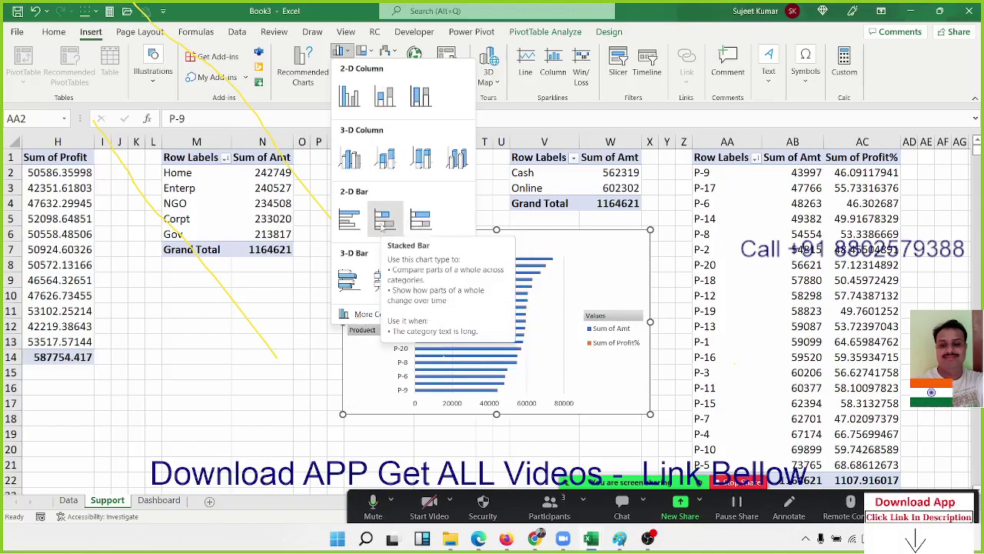
pyautogui.click(383, 221)
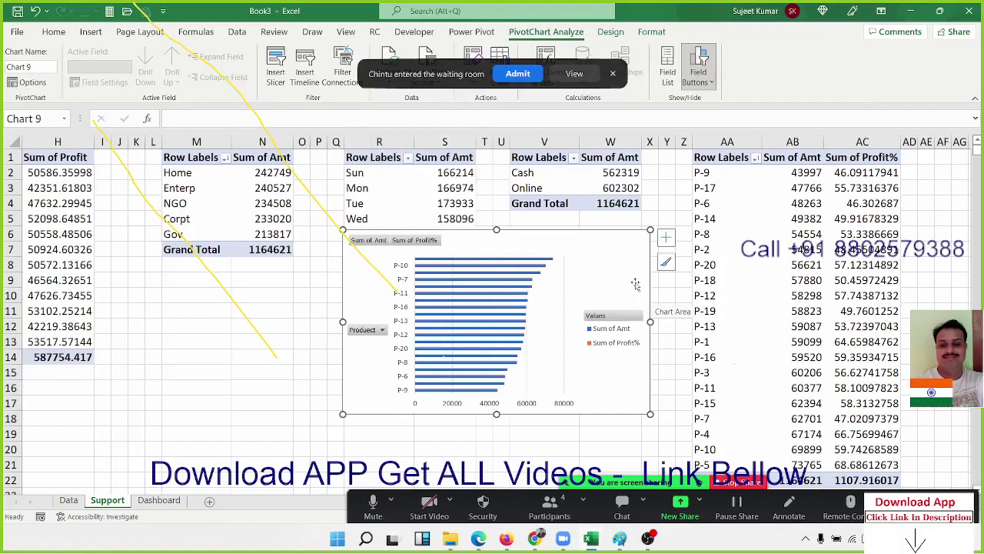
pyautogui.click(864, 171)
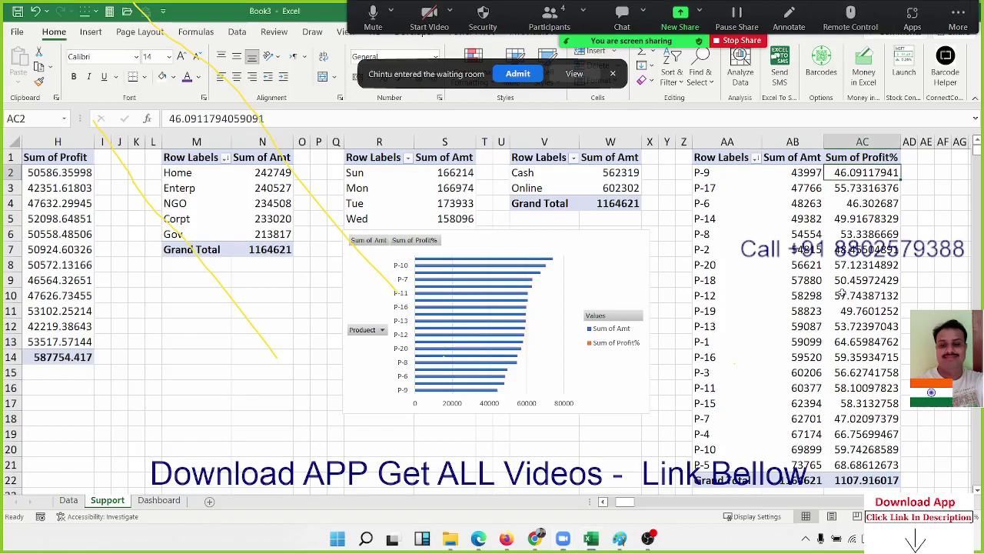
# - Swap Sum of Profit% for Sum of Profit in the product pivot's Values area
pyautogui.rightClick(842, 295)
pyautogui.click(814, 292)
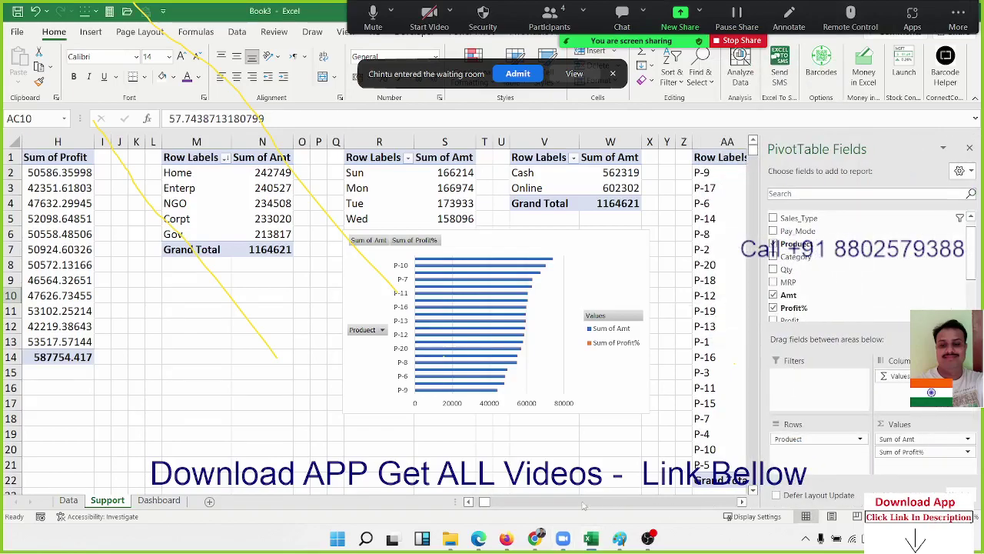
pyautogui.click(742, 501)
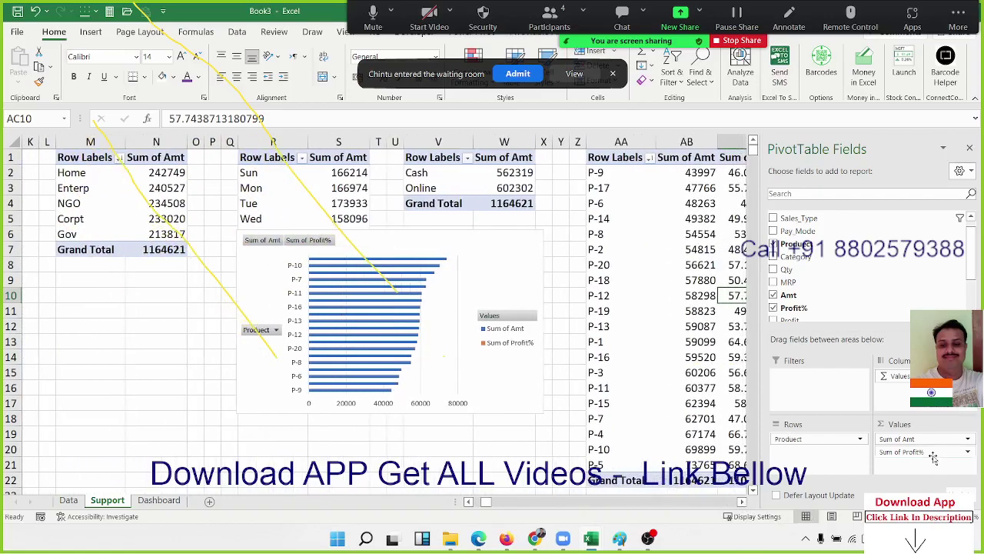
pyautogui.click(936, 452)
pyautogui.click(936, 438)
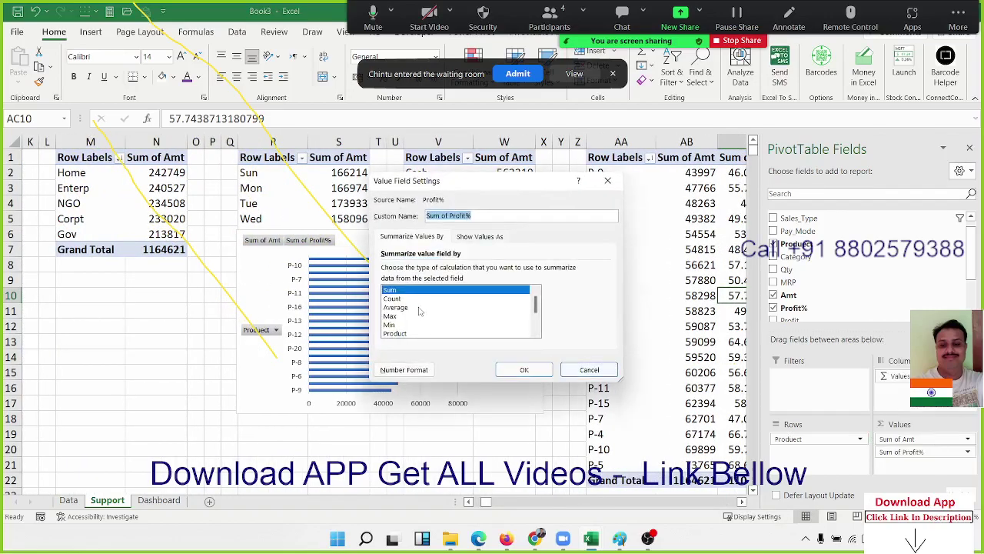
pyautogui.press('Escape')
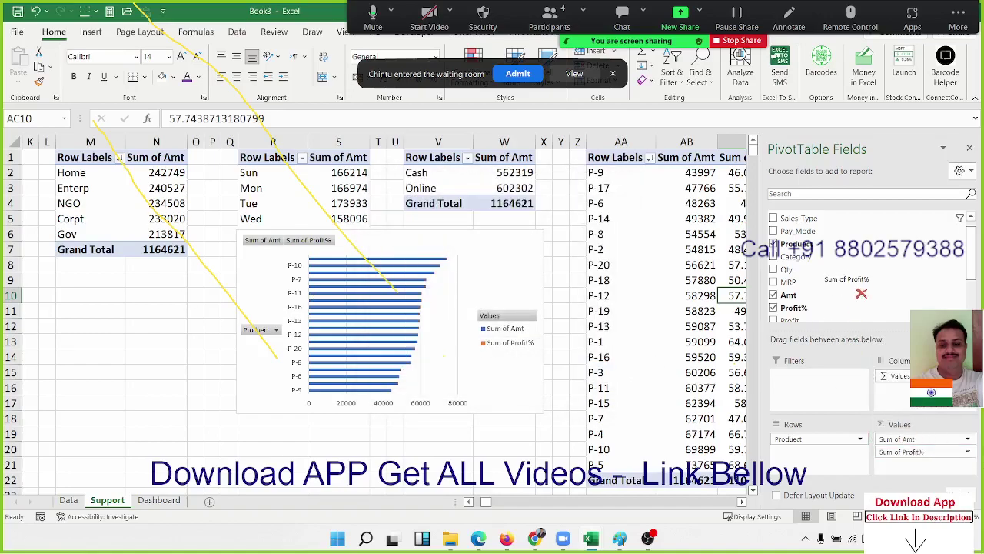
pyautogui.click(774, 307)
pyautogui.moveTo(792, 320)
pyautogui.mouseDown()
pyautogui.moveTo(915, 480)
pyautogui.moveTo(902, 470)
pyautogui.mouseUp()
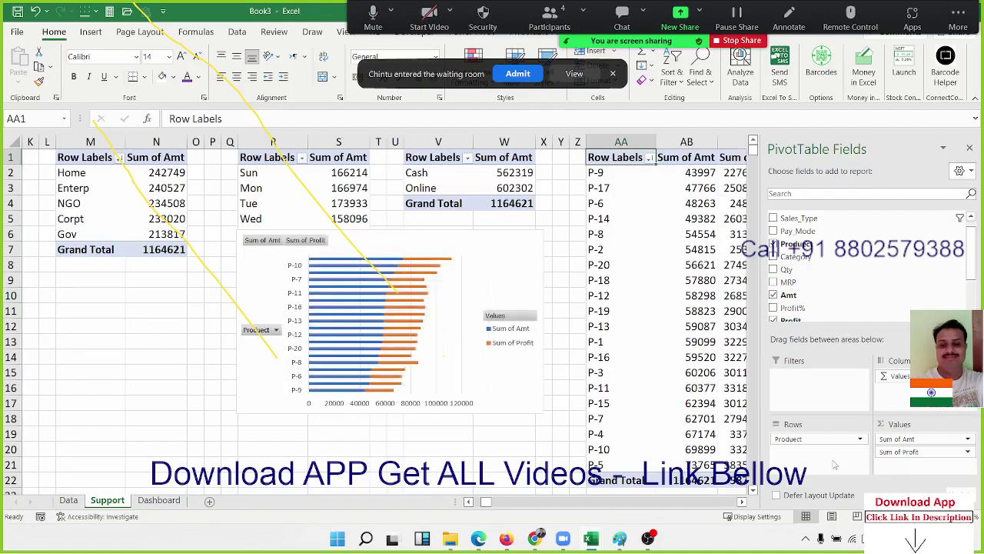
# - Hide all field buttons on the bar chart and delete its legend
pyautogui.click(513, 317)
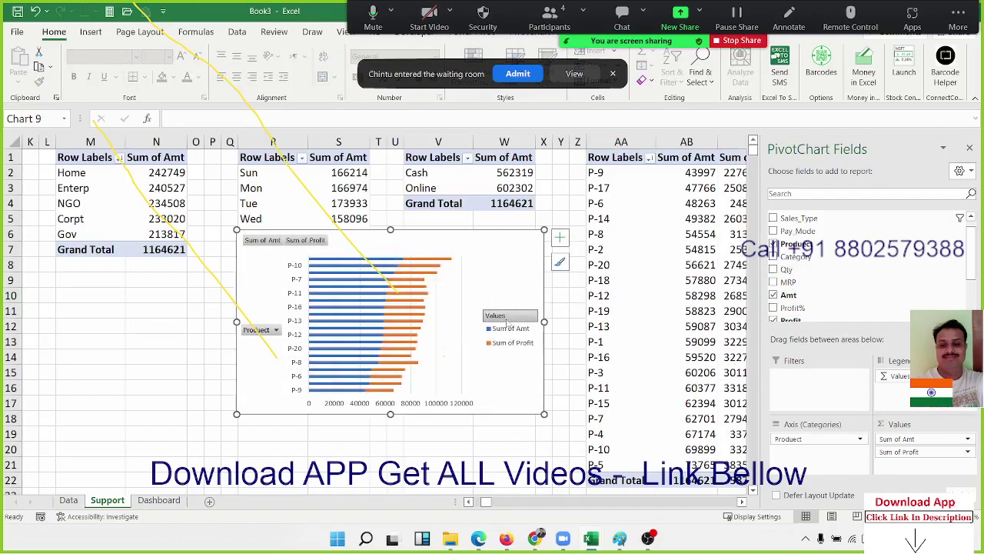
pyautogui.rightClick(507, 319)
pyautogui.click(547, 464)
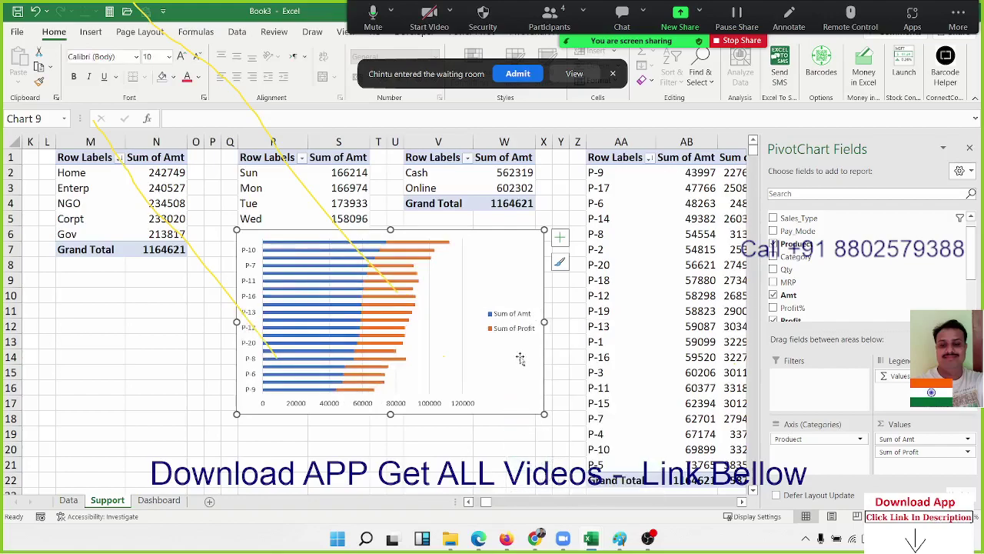
pyautogui.click(517, 329)
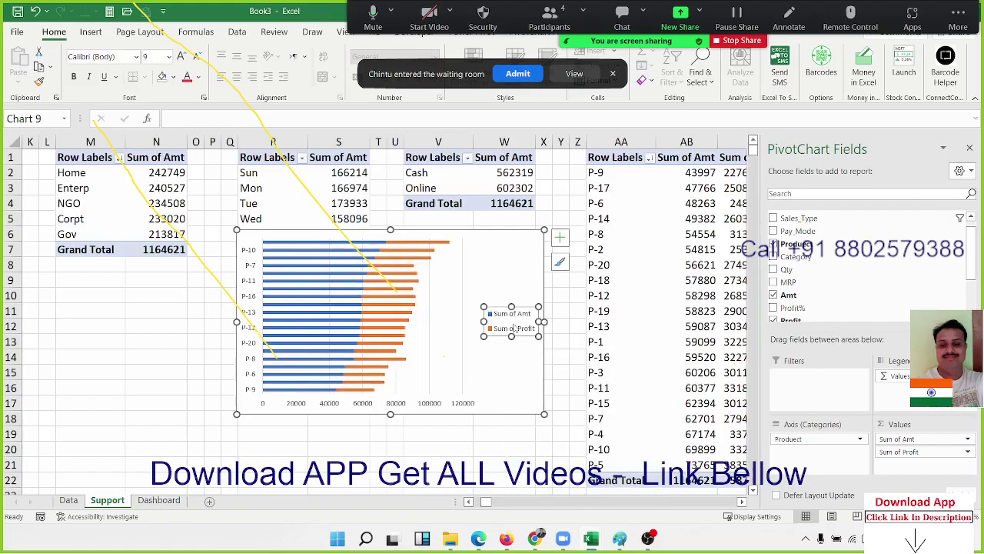
pyautogui.press('Delete')
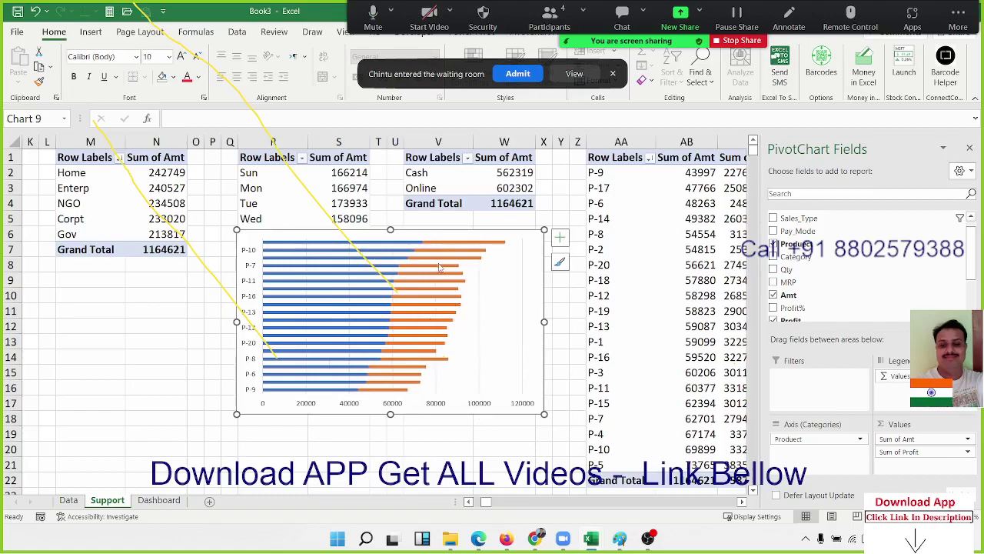
# - Apply the lighter blue-and-orange chart style from the Chart Styles gallery
pyautogui.click(613, 73)
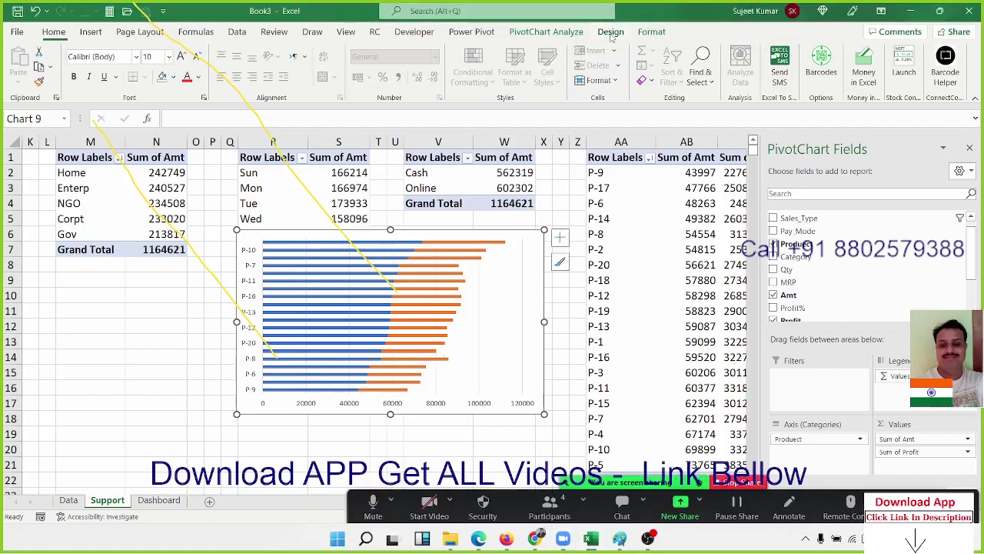
pyautogui.click(611, 34)
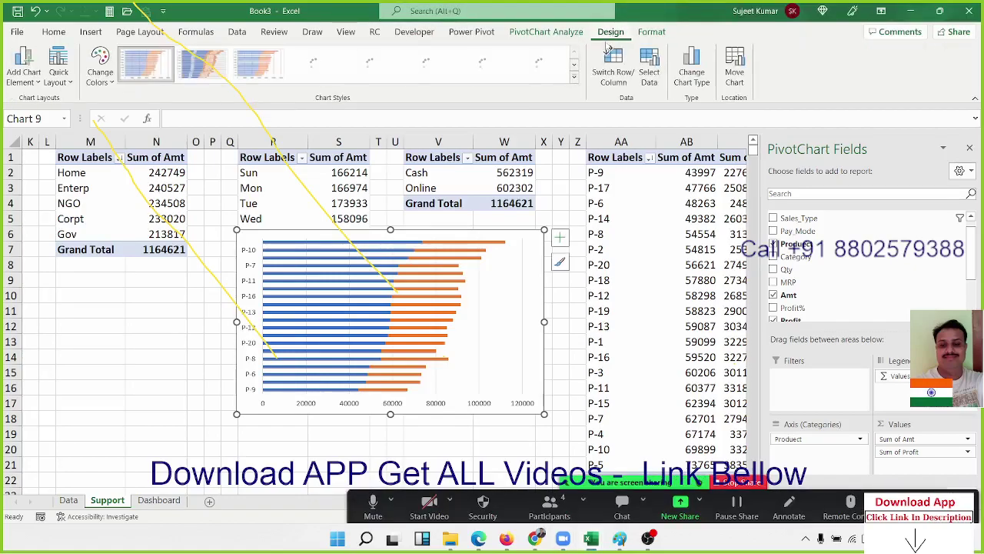
pyautogui.click(573, 80)
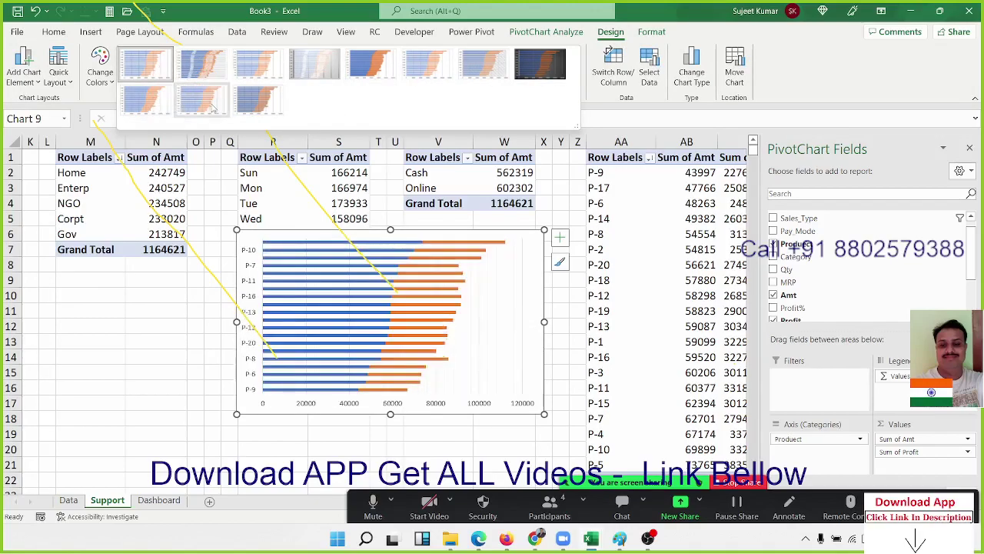
pyautogui.click(131, 104)
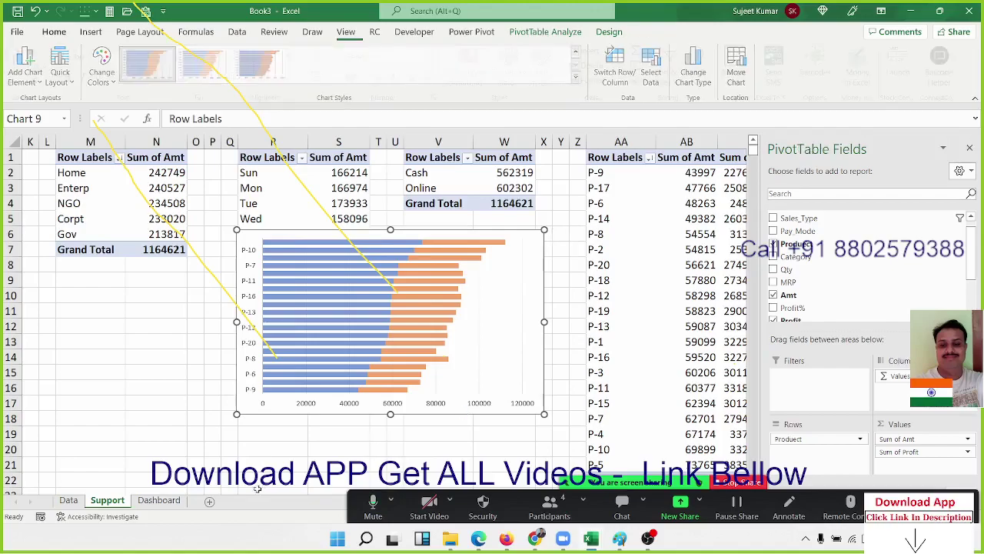
# - Paste the product bar chart onto the Dashboard at cell T12
pyautogui.press('Escape')
pyautogui.hotkey('ctrl', 'pagedown')
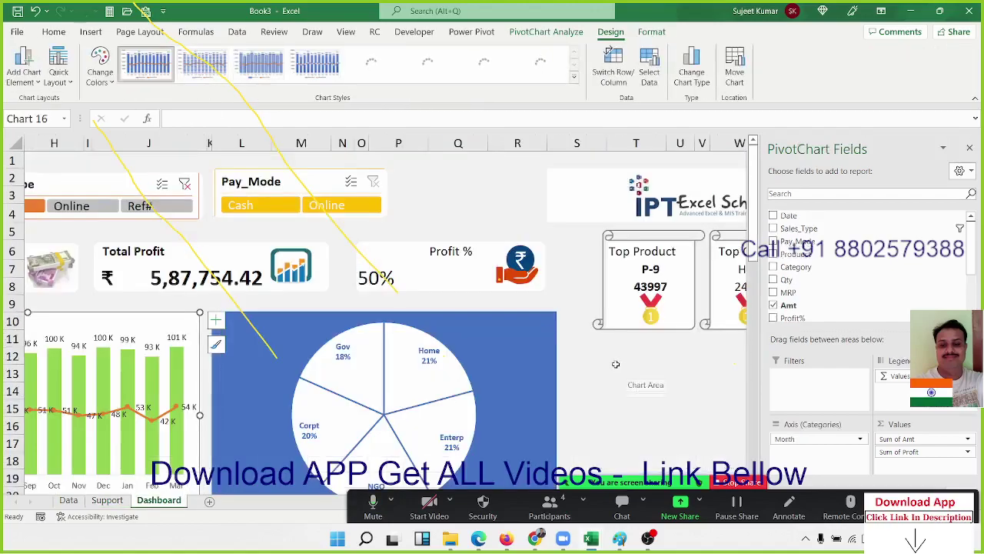
pyautogui.click(620, 358)
pyautogui.hotkey('ctrl', 'v')
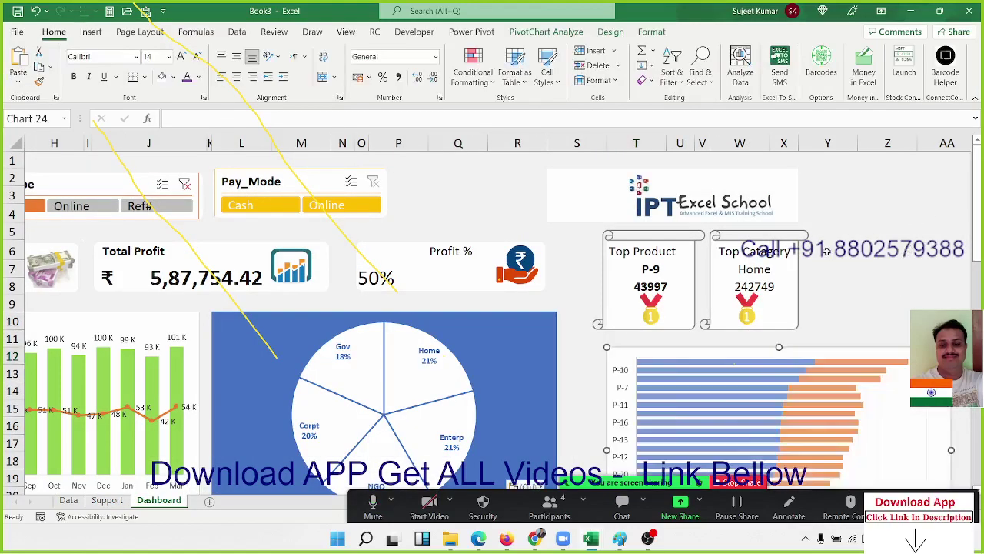
pyautogui.click(969, 149)
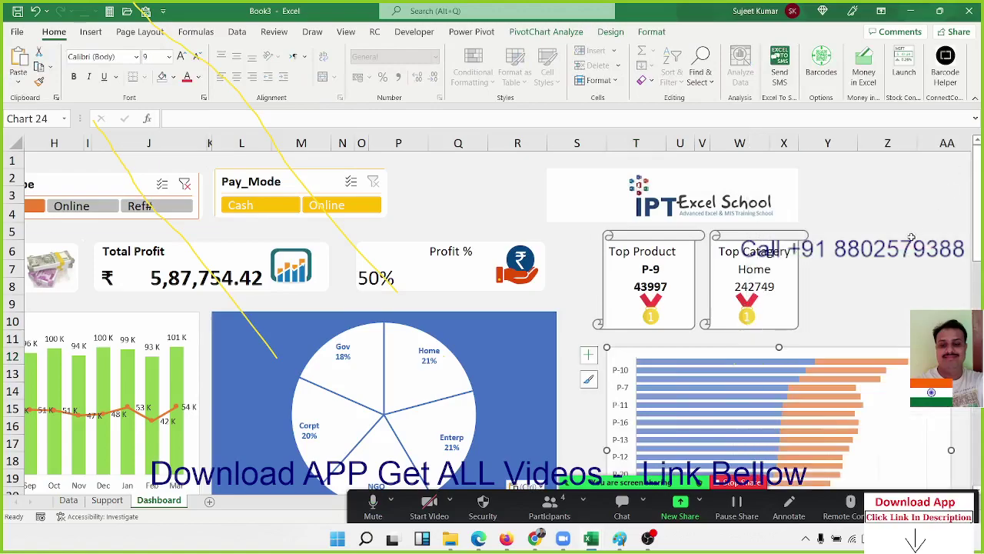
# - Make the chart taller, shift it left and narrow it to fit under the Top cards
pyautogui.scroll(-3, 801, 293)
pyautogui.scroll(-4, 801, 294)
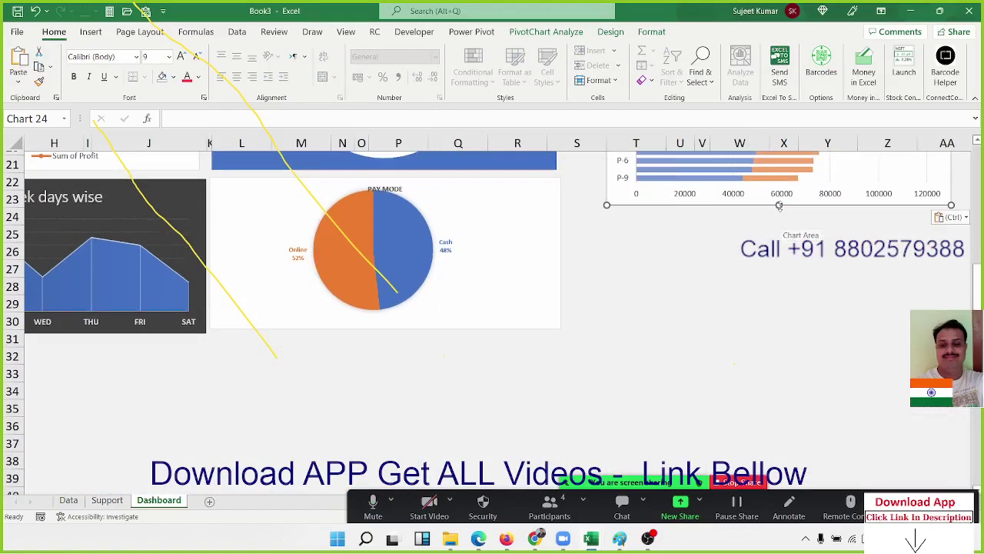
pyautogui.moveTo(779, 204); pyautogui.dragTo(756, 329)
pyautogui.scroll(1, 756, 330)
pyautogui.scroll(6, 753, 330)
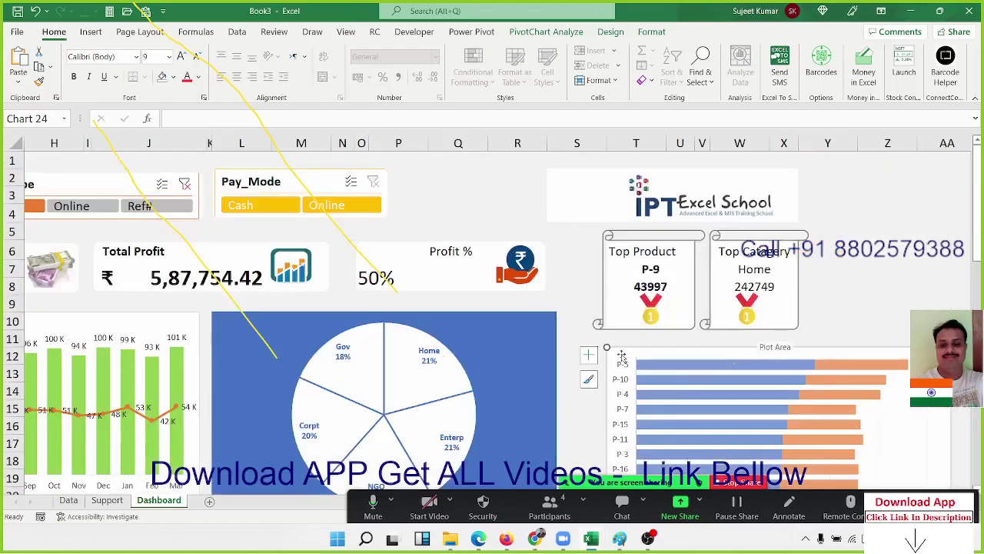
pyautogui.moveTo(622, 355); pyautogui.dragTo(589, 348)
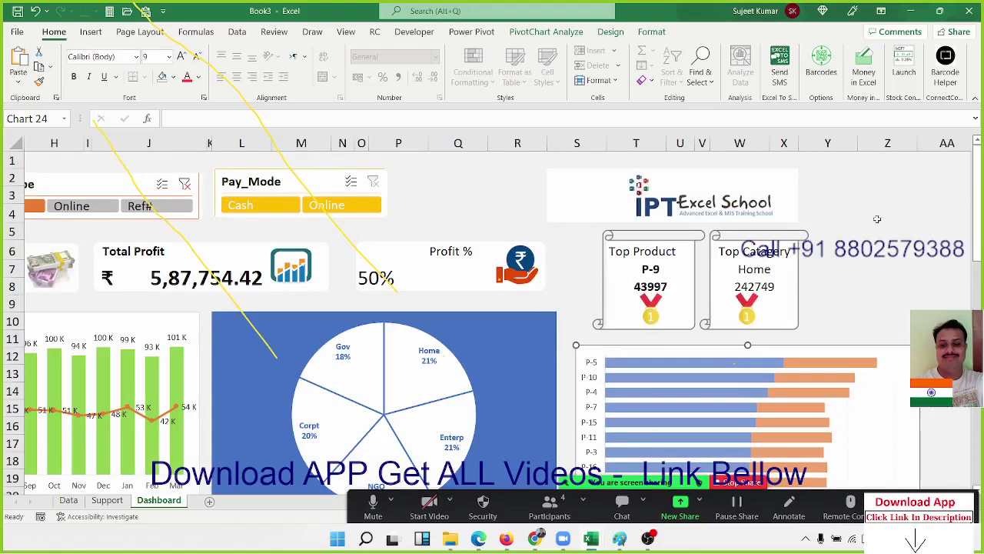
pyautogui.scroll(-3, 919, 285)
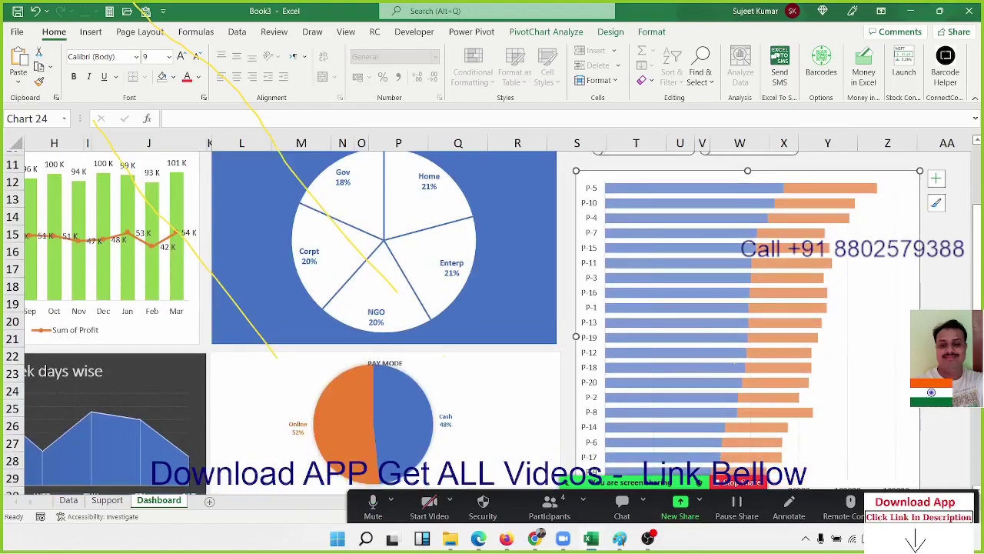
pyautogui.moveTo(920, 337); pyautogui.dragTo(916, 337)
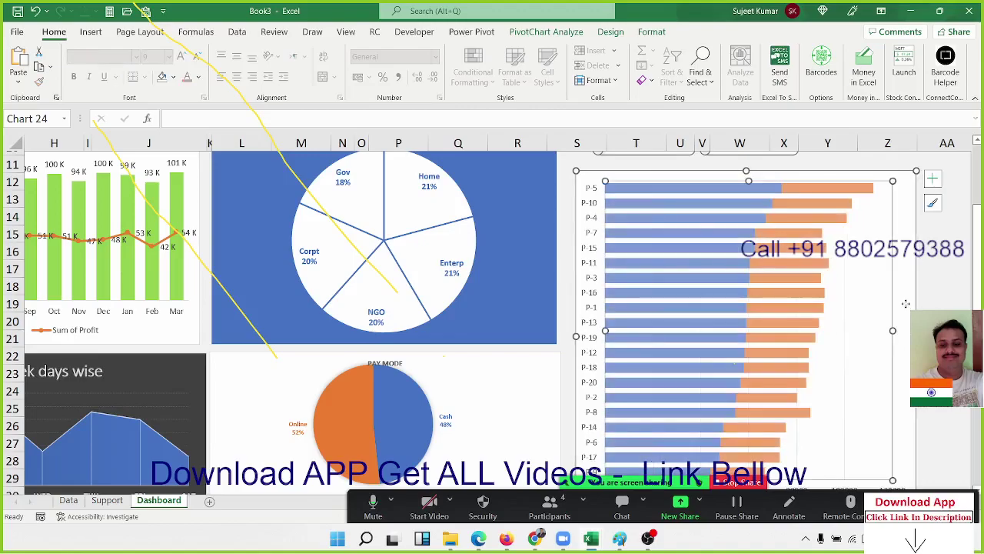
pyautogui.click(892, 281)
pyautogui.click(923, 287)
pyautogui.click(843, 266)
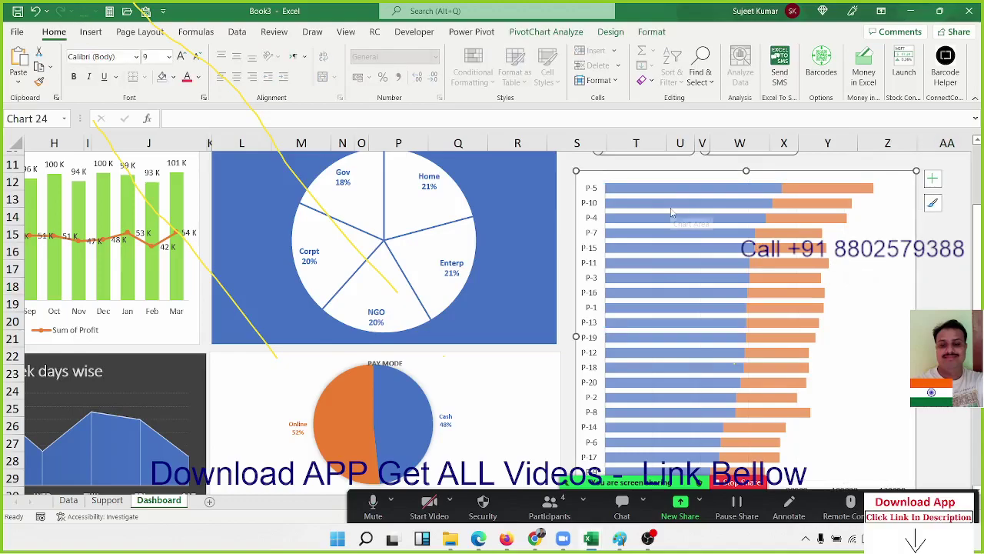
pyautogui.scroll(3, 671, 209)
pyautogui.click(881, 249)
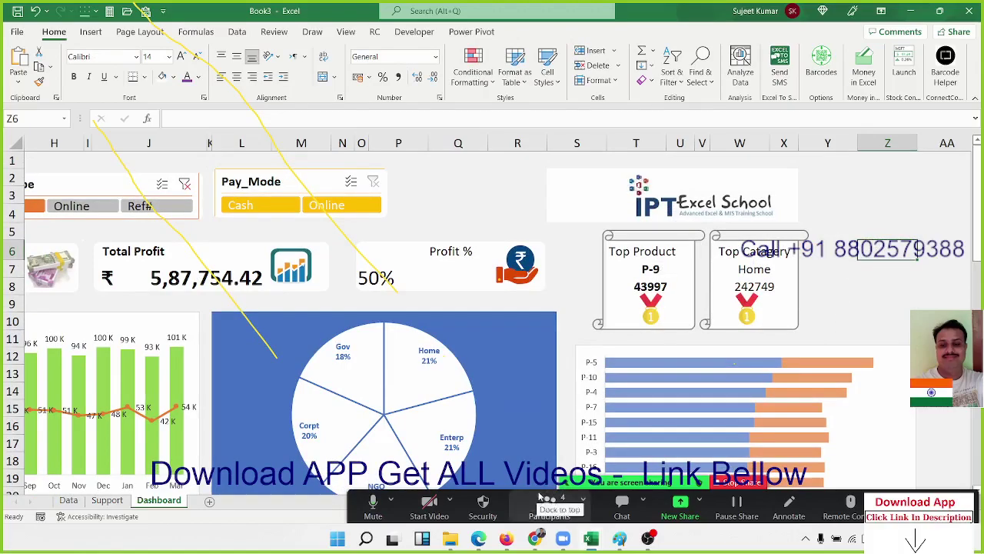
# - Clear all yellow annotation drawings and close Zoom's annotation tools
pyautogui.click(789, 504)
pyautogui.click(645, 71)
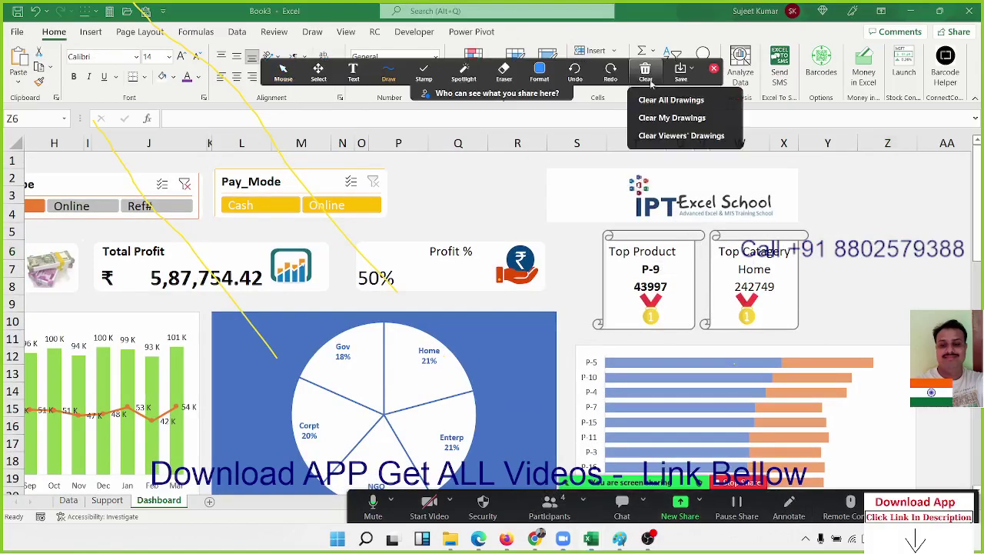
pyautogui.click(646, 71)
pyautogui.click(658, 103)
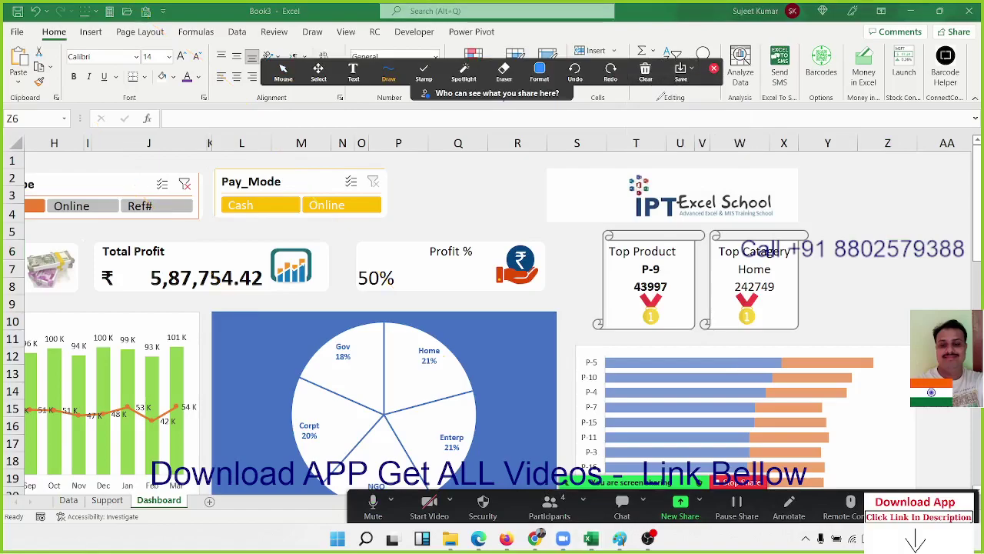
pyautogui.click(713, 71)
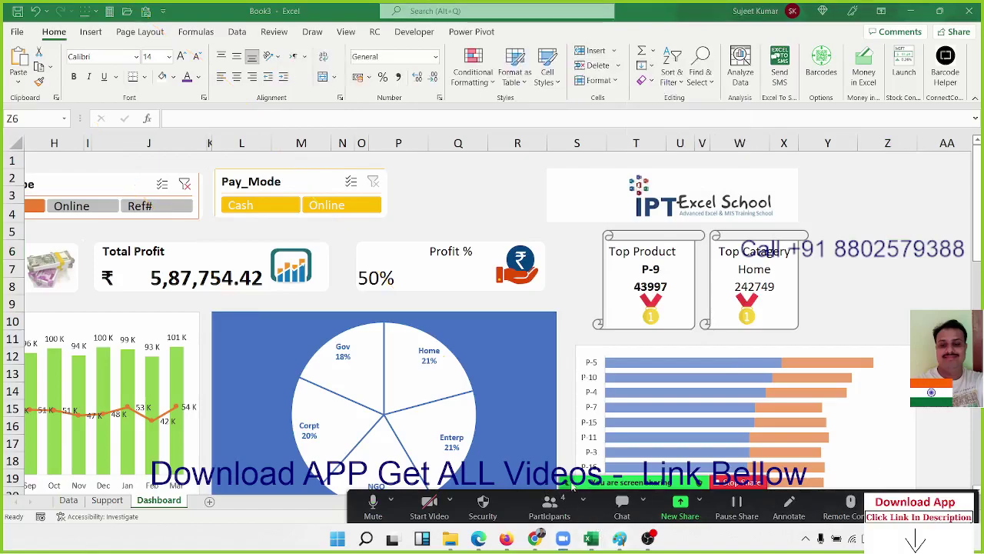
# - Select cell R3 beside the logo and scroll to review the whole dashboard
pyautogui.click(525, 170)
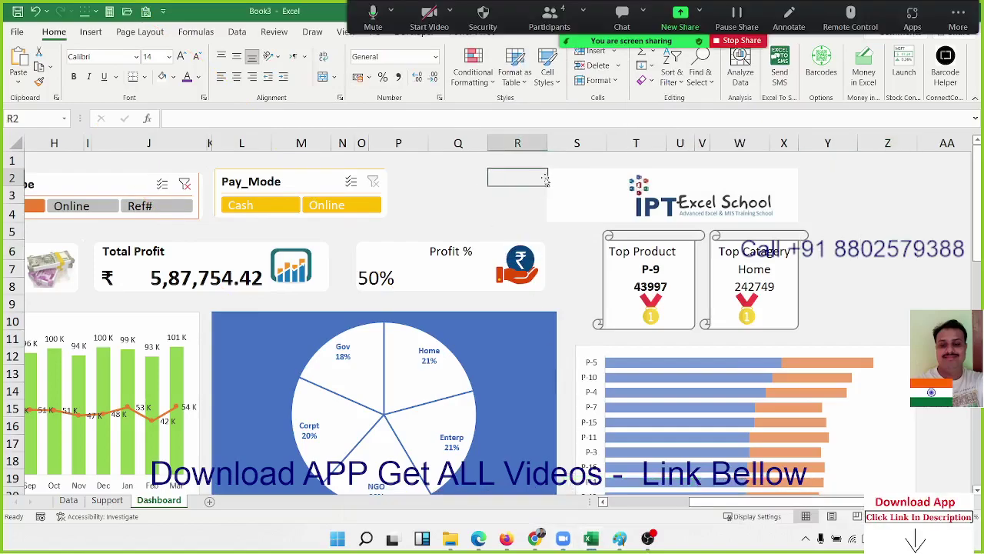
pyautogui.moveTo(558, 178); pyautogui.dragTo(741, 208)
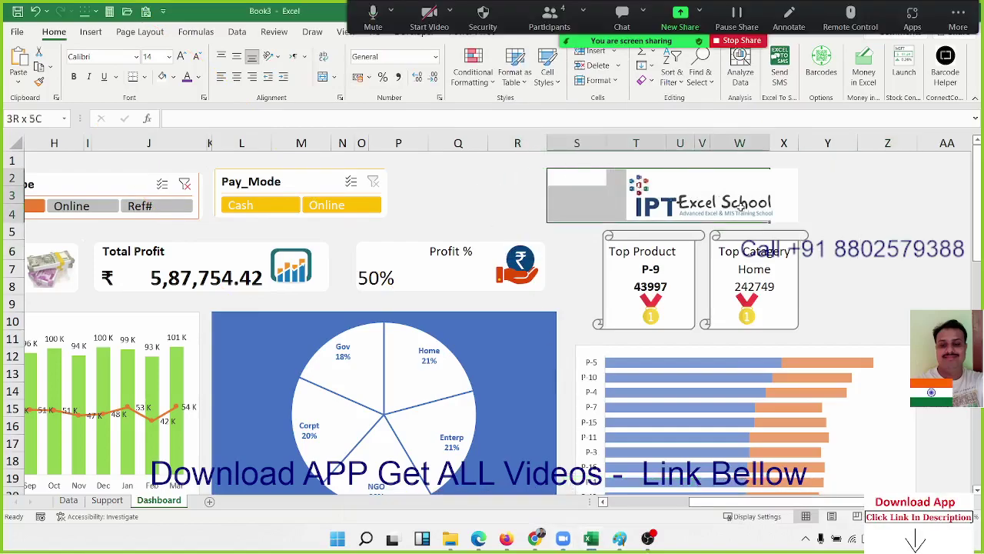
pyautogui.click(524, 192)
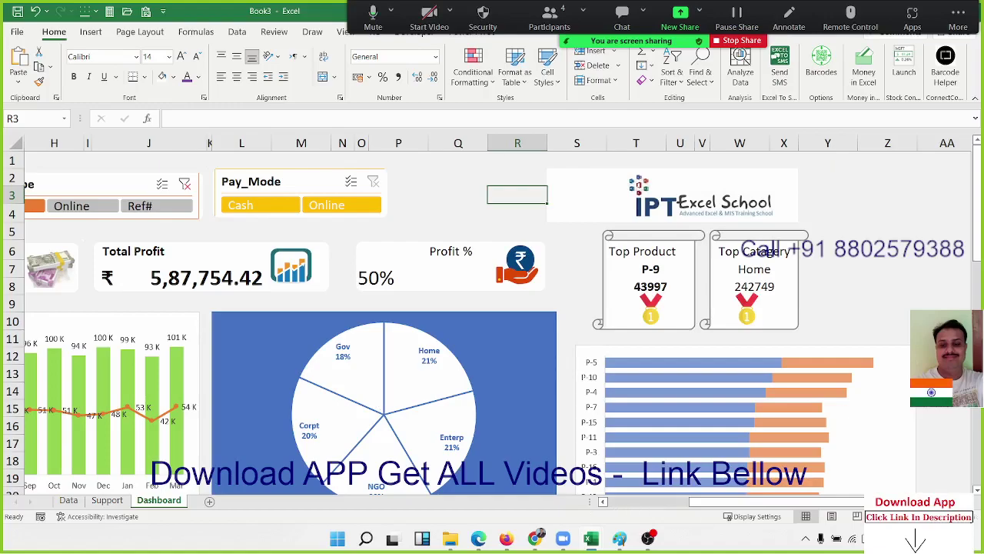
pyautogui.scroll(-5, 492, 307)
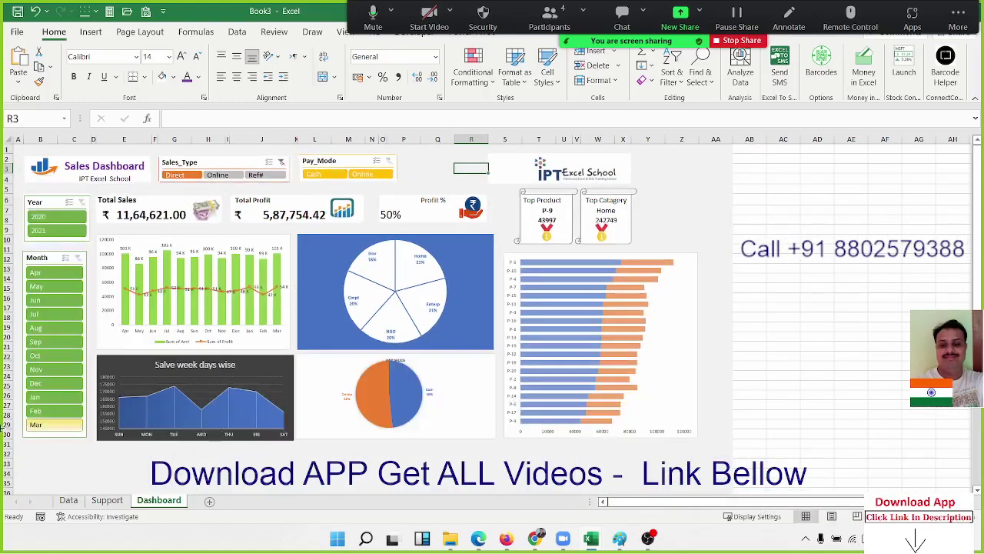
# - Hide all rows from 32 down to the sheet's last row
pyautogui.click(9, 454)
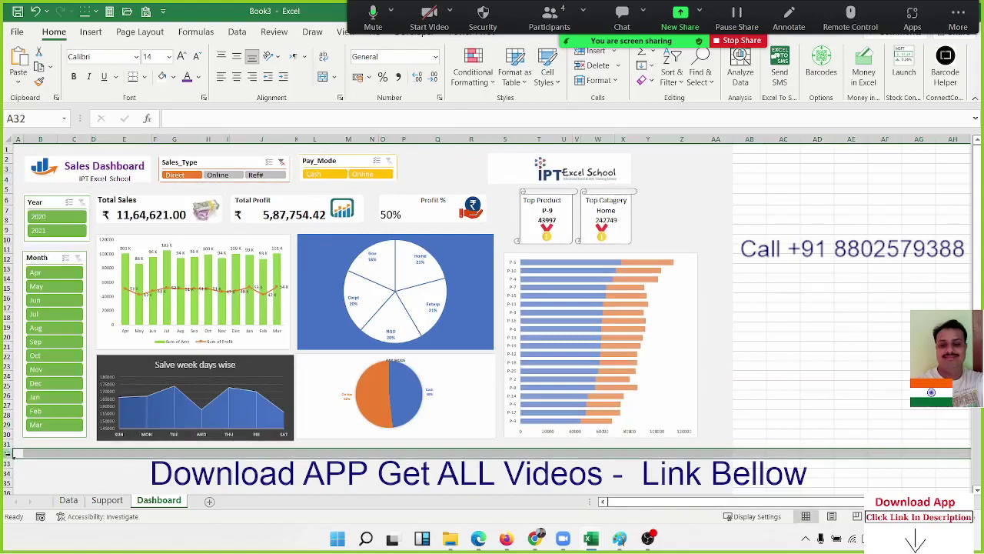
pyautogui.hotkey('ctrl', 'shift', 'Down')
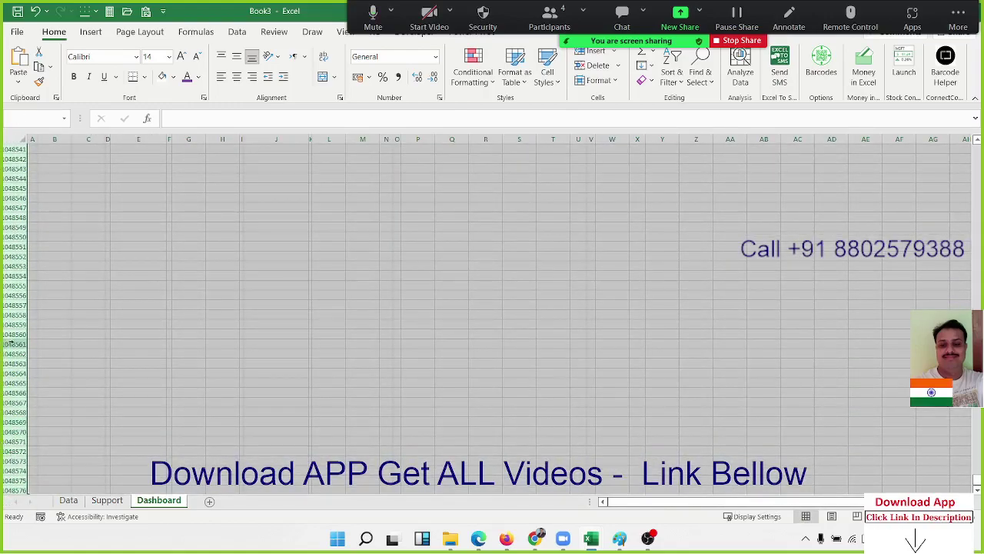
pyautogui.rightClick(15, 346)
pyautogui.click(49, 313)
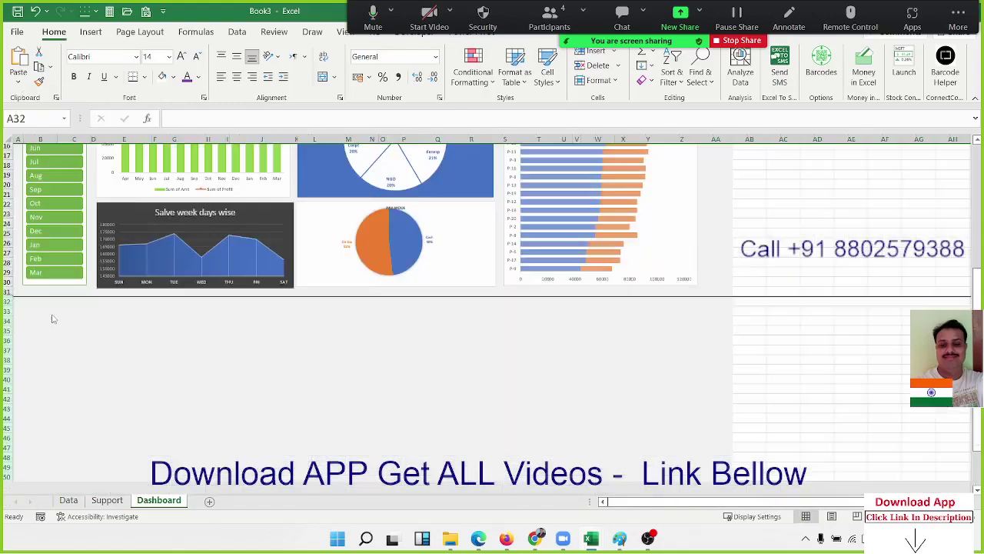
# - Hide all columns from AB onward and return to cell A1
pyautogui.click(787, 285)
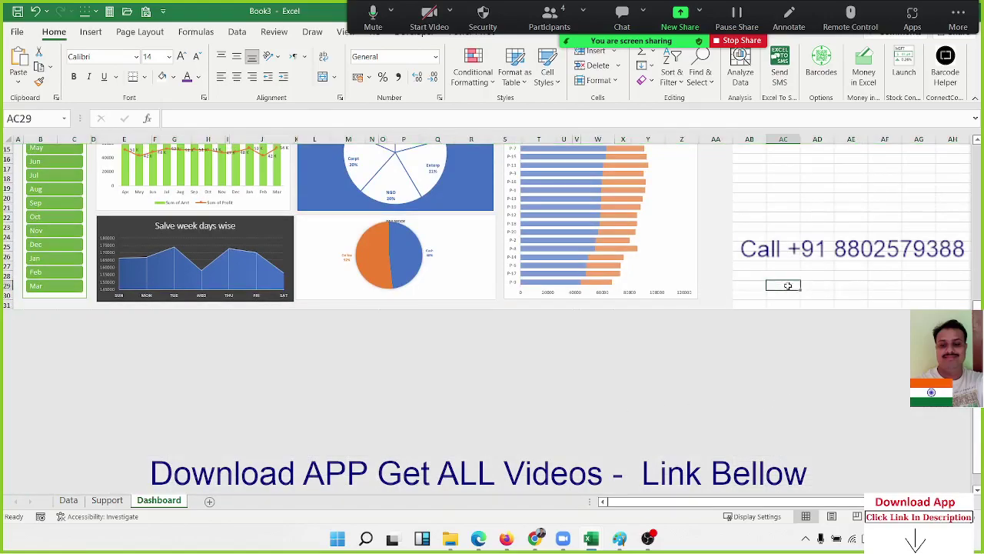
pyautogui.scroll(5, 787, 285)
pyautogui.click(750, 139)
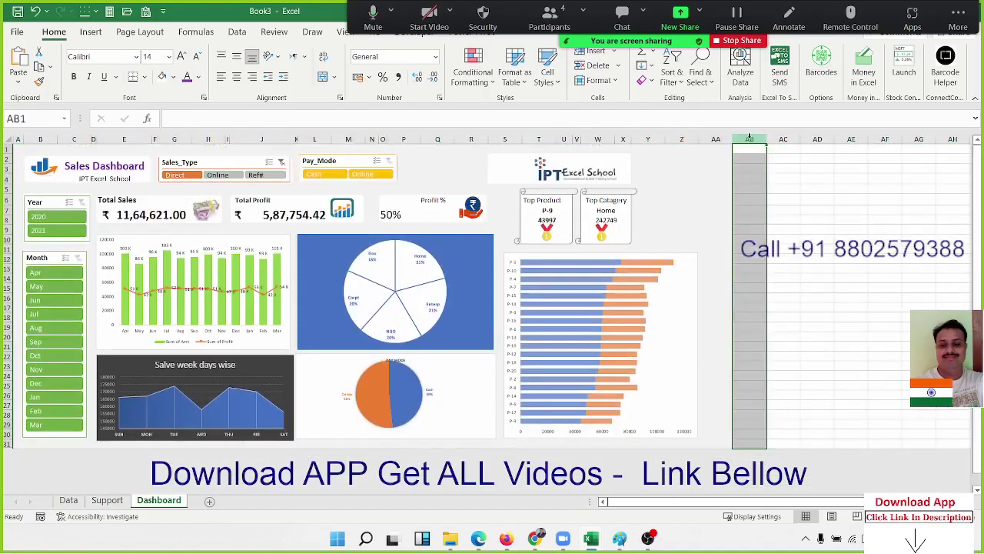
pyautogui.hotkey('ctrl', 'shift', 'Right')
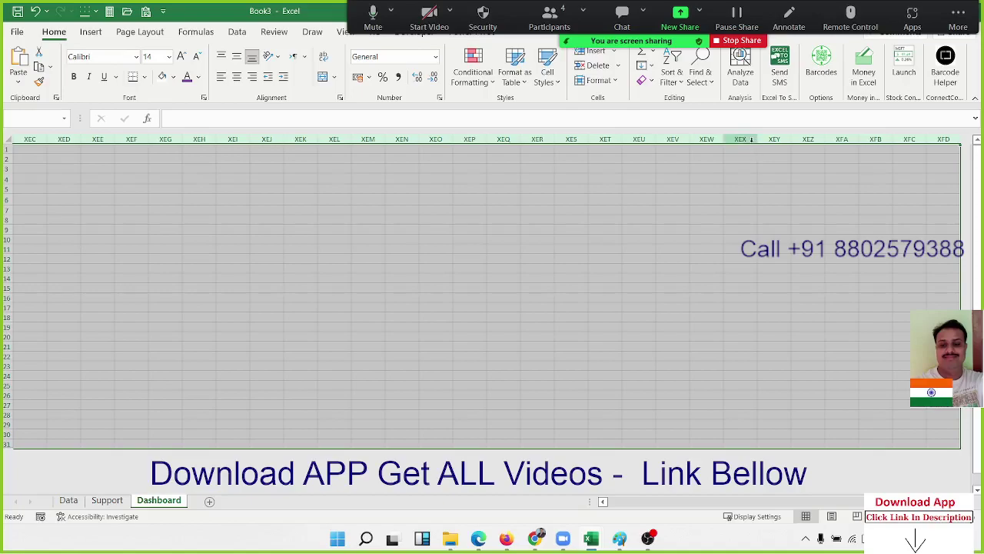
pyautogui.rightClick(754, 148)
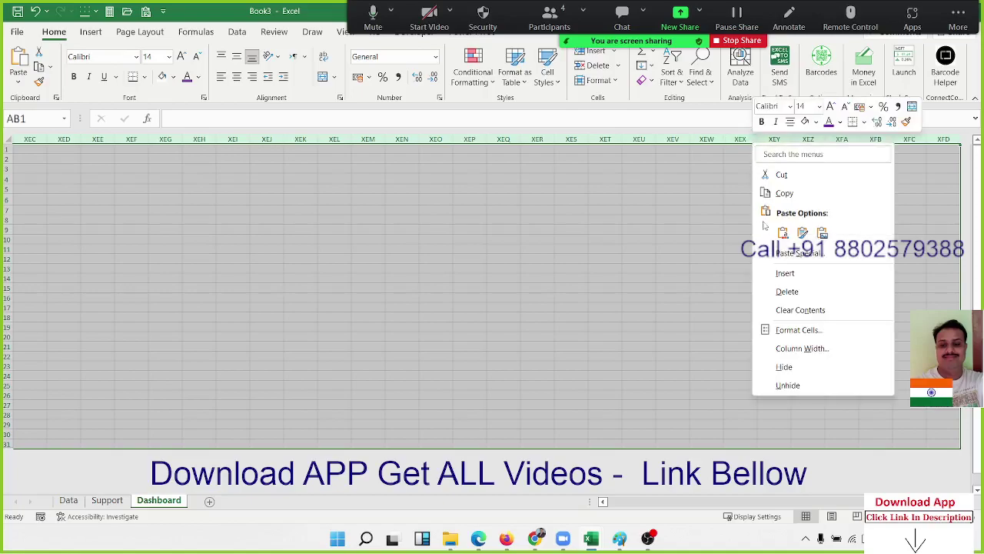
pyautogui.click(796, 369)
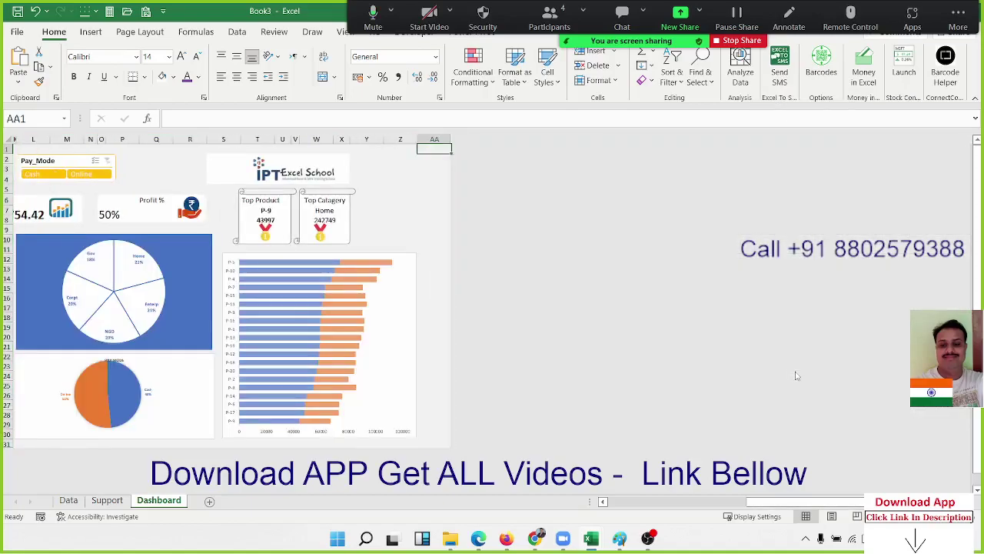
pyautogui.hotkey('ctrl', 'Home')
pyautogui.press('Left')
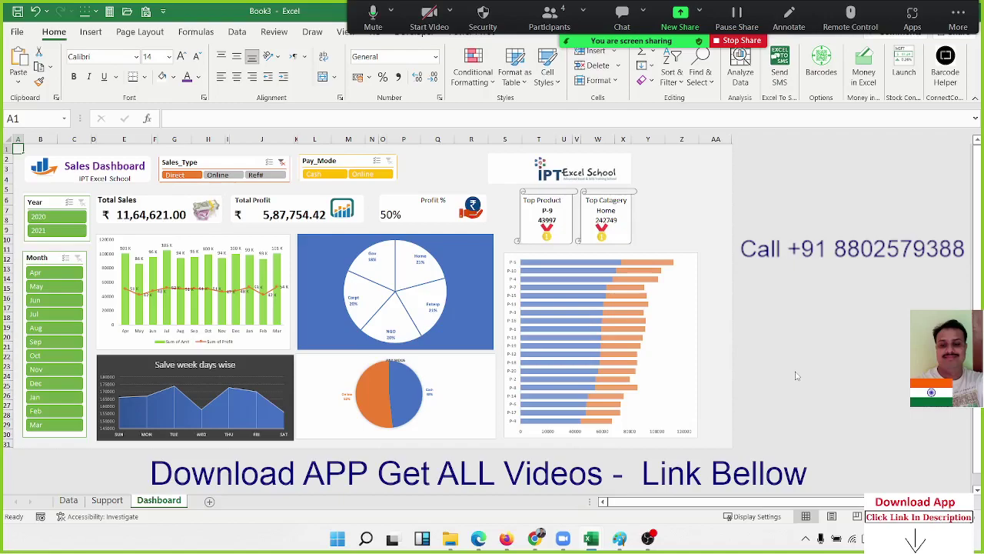
# - Clear the Sales_Type filter, check Cash-only Profit % in O7, then clear the Pay_Mode filter
pyautogui.click(283, 163)
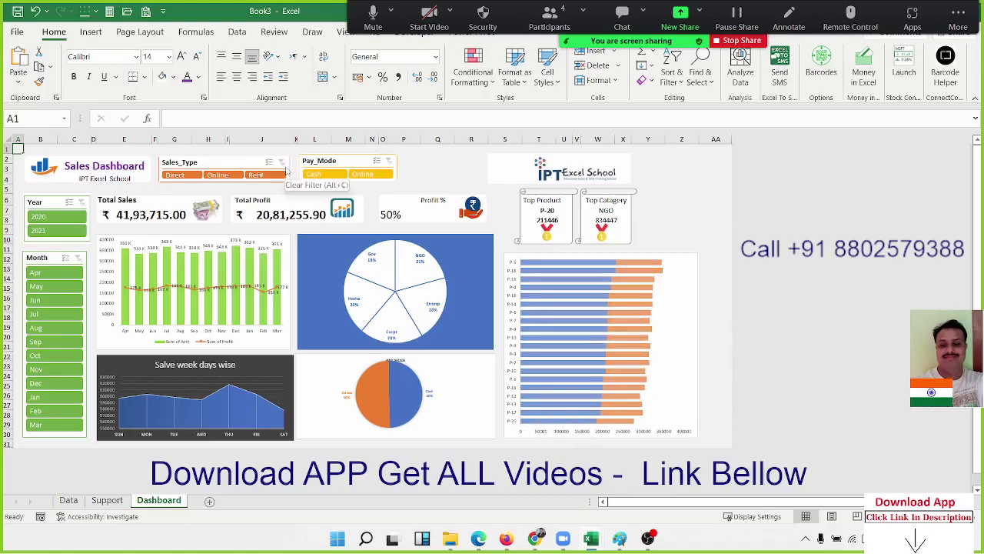
pyautogui.click(338, 176)
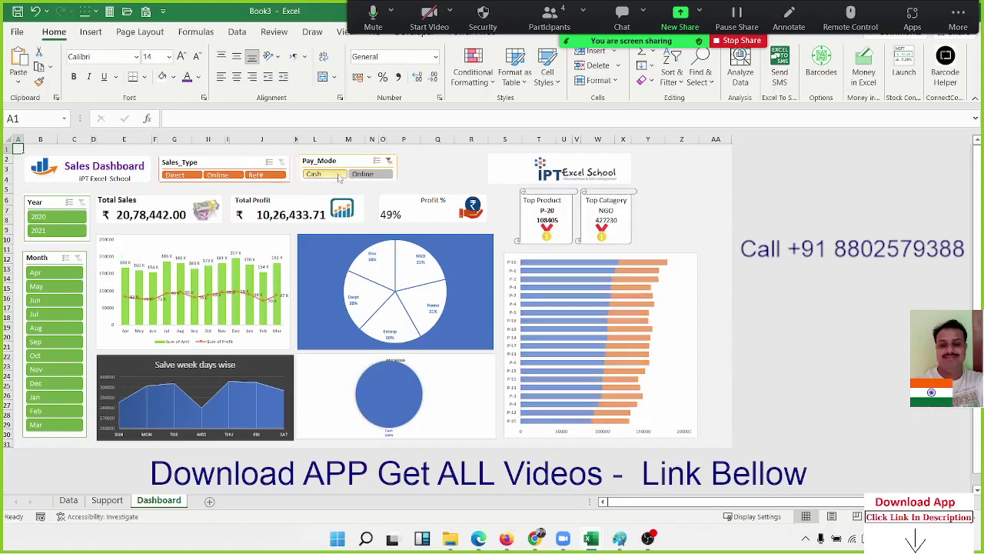
pyautogui.click(385, 216)
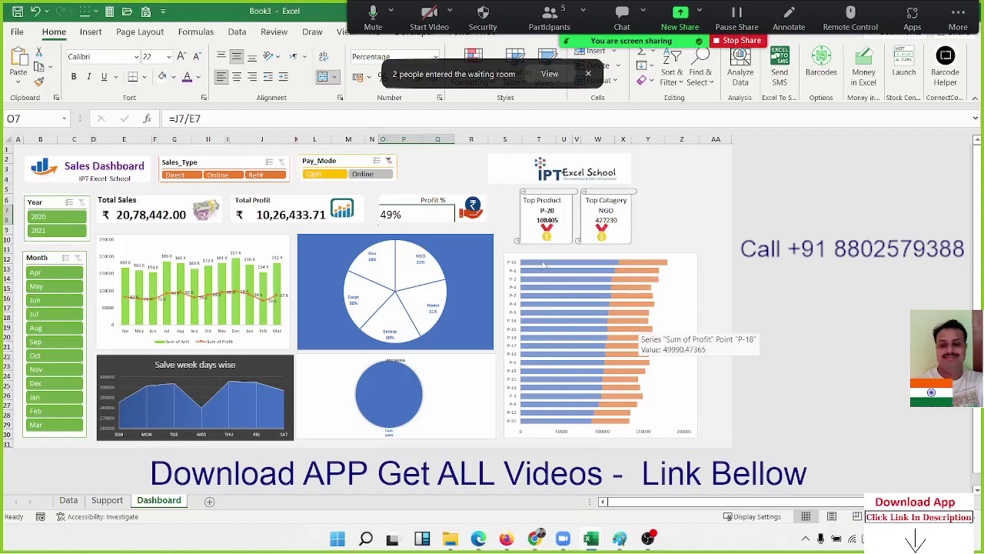
pyautogui.click(389, 161)
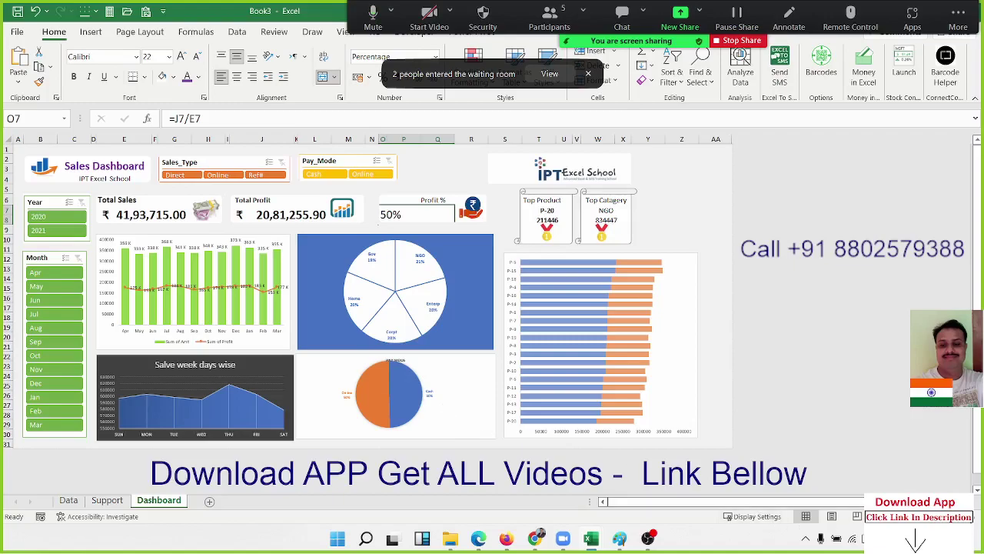
pyautogui.scroll(2, 605, 423)
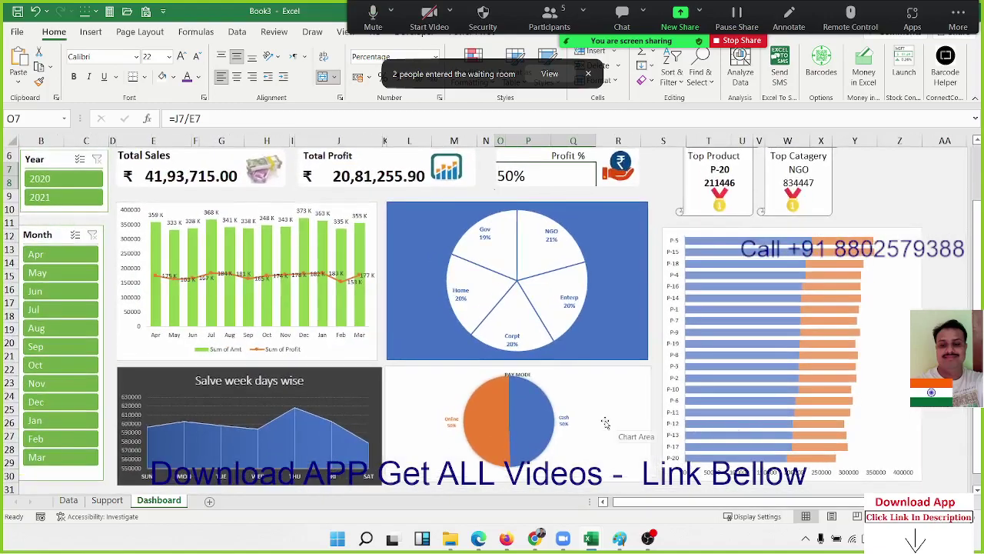
pyautogui.scroll(-5, 605, 422)
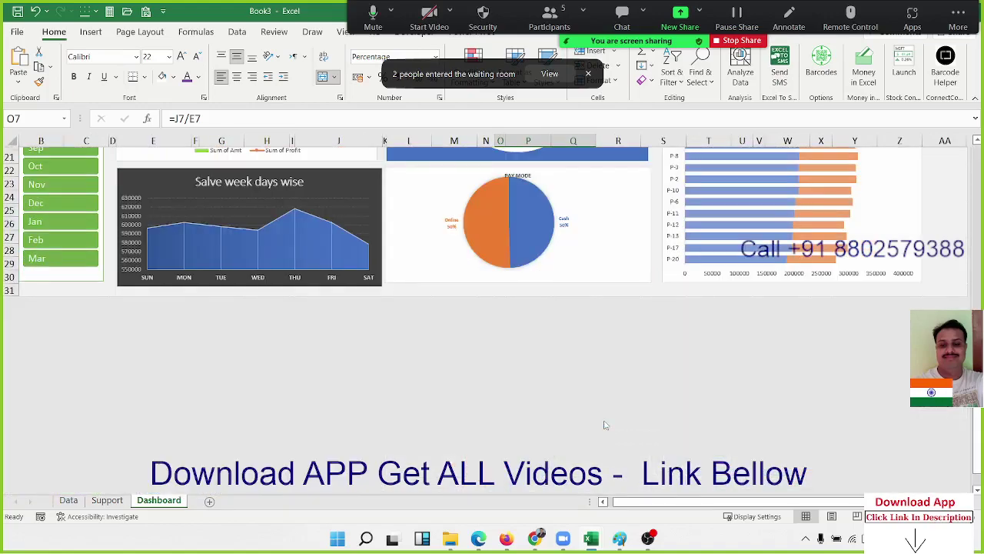
pyautogui.scroll(7, 605, 425)
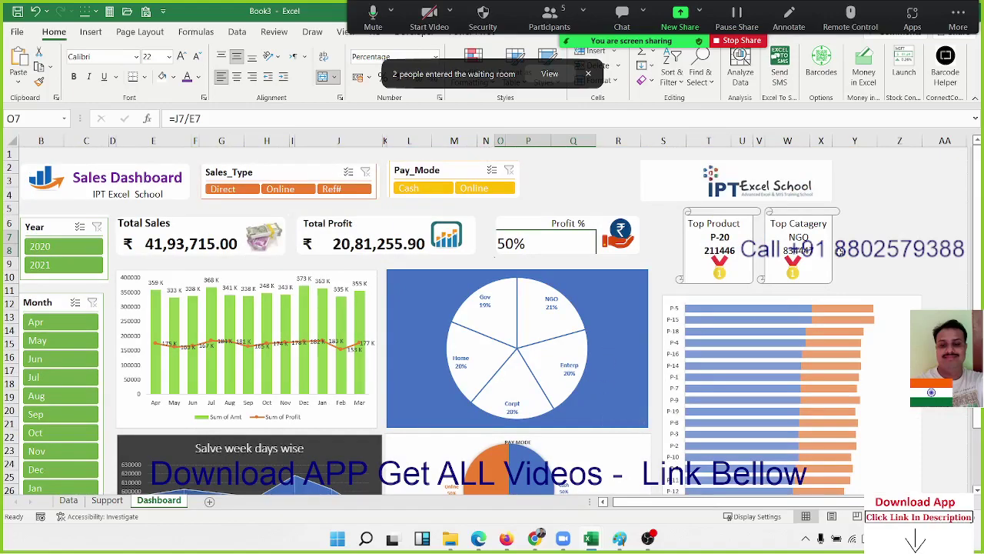
pyautogui.scroll(-3, 613, 390)
pyautogui.scroll(3, 422, 492)
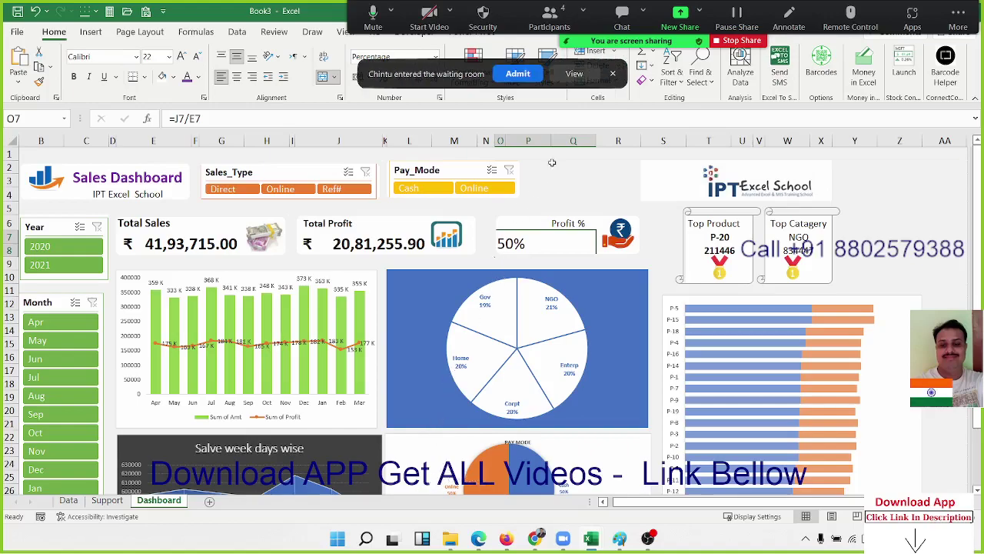
pyautogui.click(612, 73)
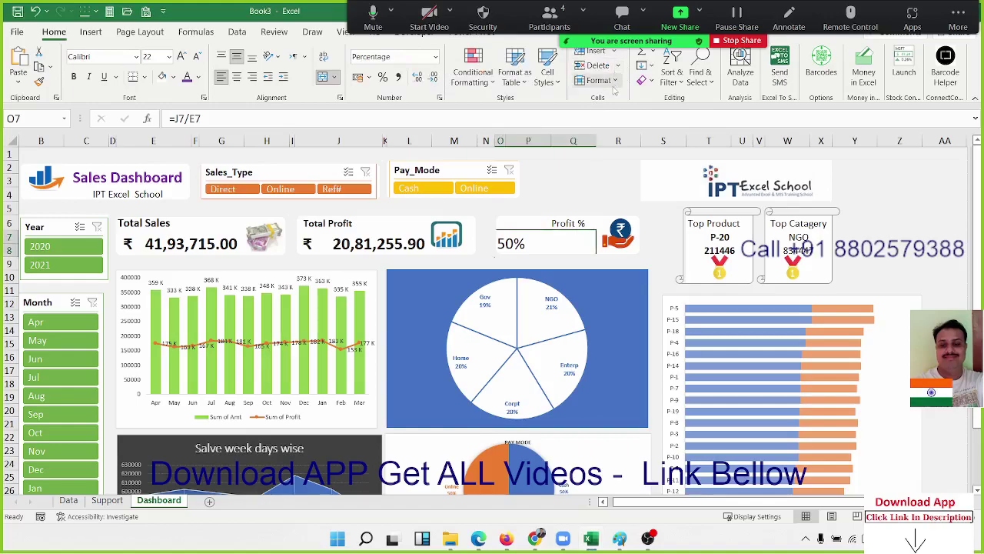
pyautogui.scroll(-3, 314, 391)
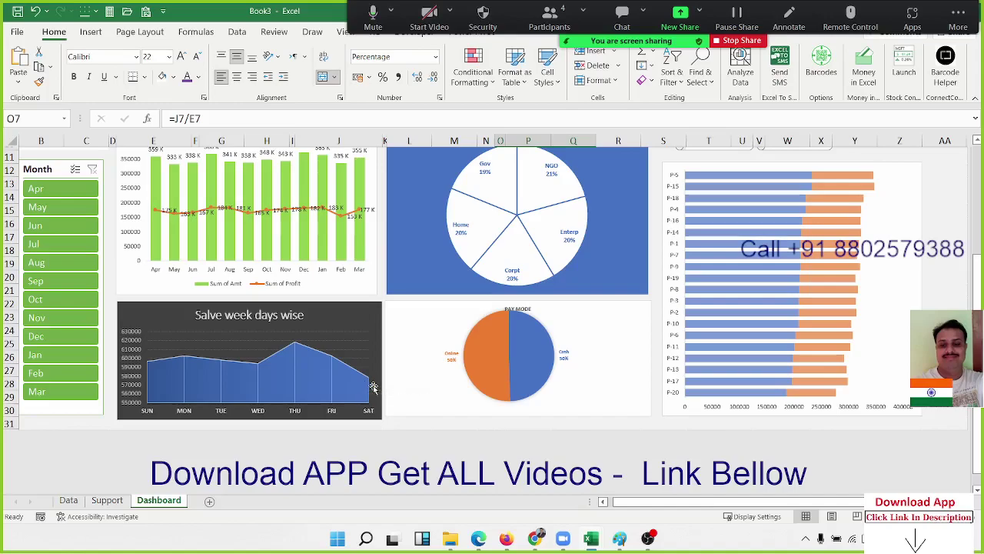
pyautogui.scroll(3, 373, 387)
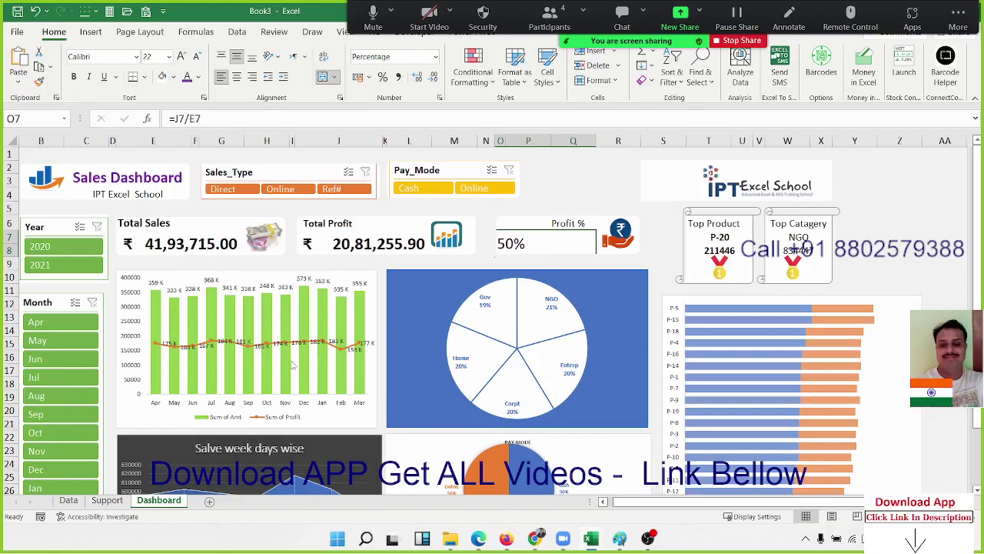
pyautogui.scroll(-3, 292, 366)
pyautogui.scroll(3, 292, 366)
pyautogui.scroll(-1, 168, 361)
pyautogui.scroll(-2, 168, 361)
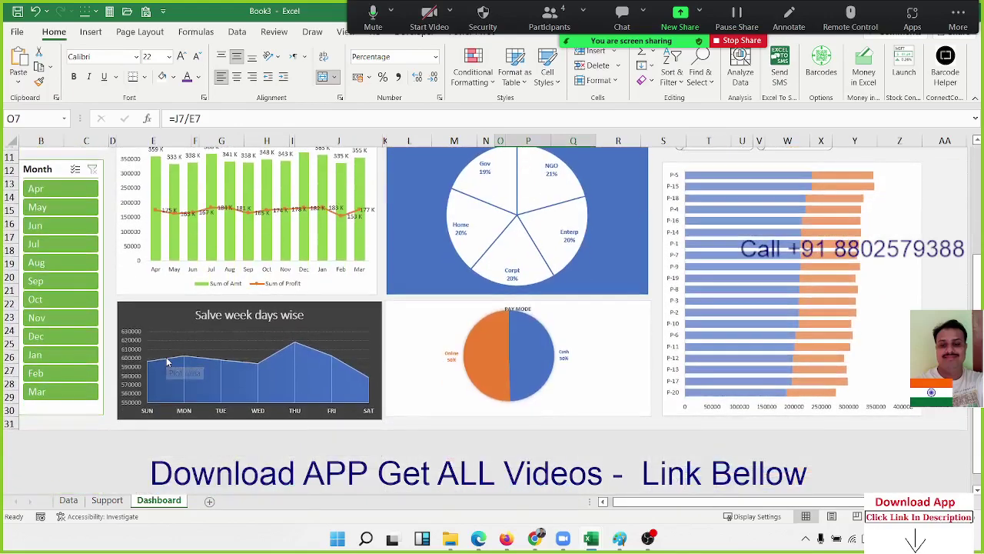
pyautogui.scroll(3, 167, 362)
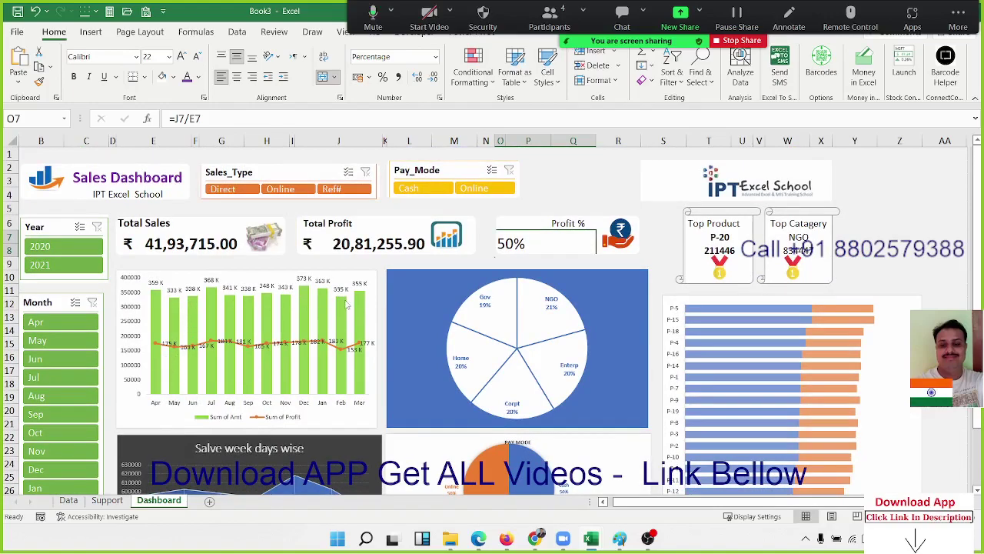
pyautogui.moveTo(346, 332)
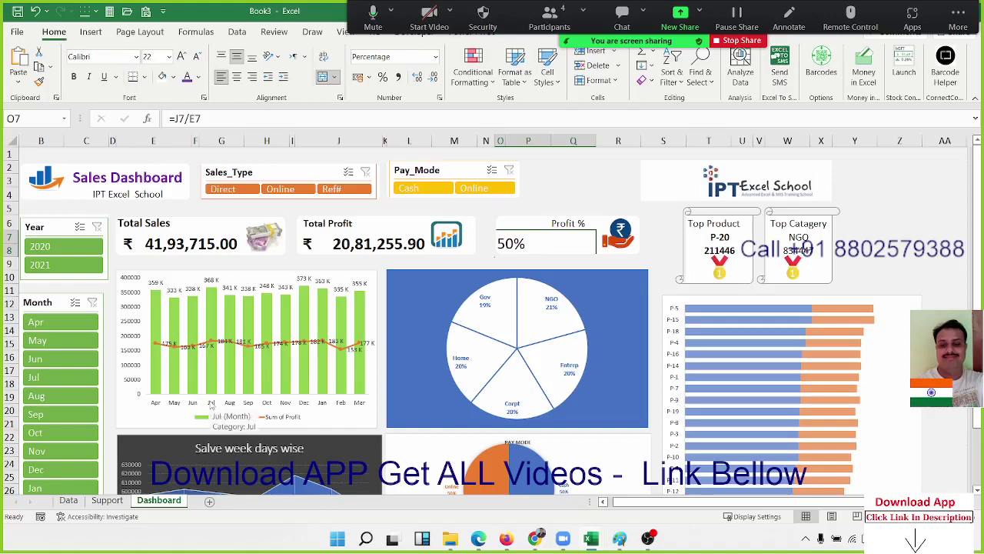
pyautogui.moveTo(265, 321)
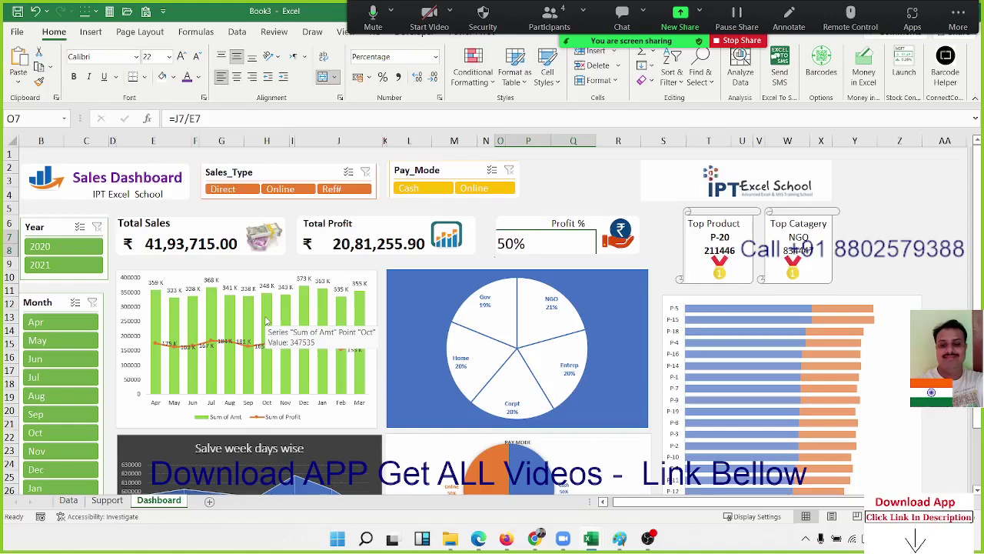
pyautogui.moveTo(188, 342)
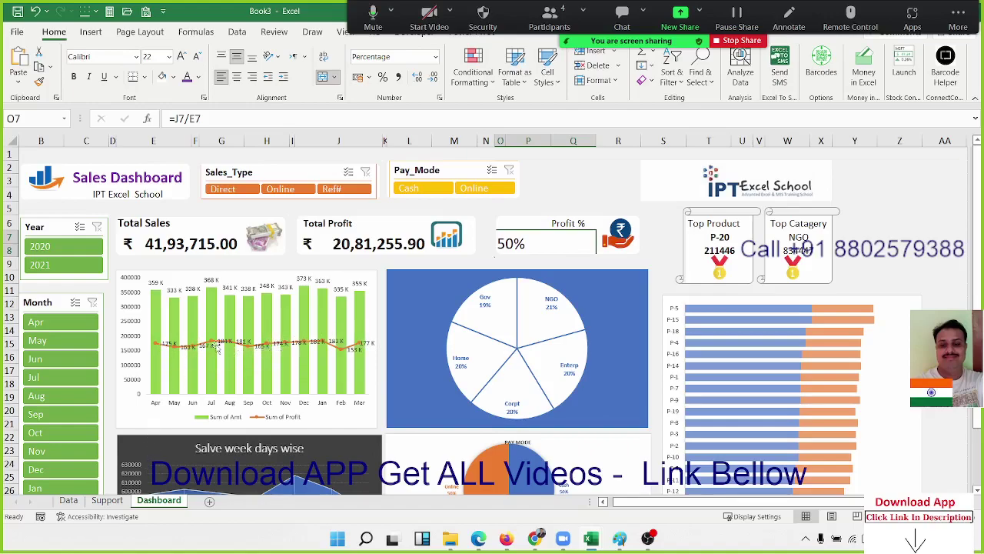
# - Filter to April (Total Sales 3,59,104.00) and check Total Profit in J7 and Profit % 49% in O7
pyautogui.click(55, 329)
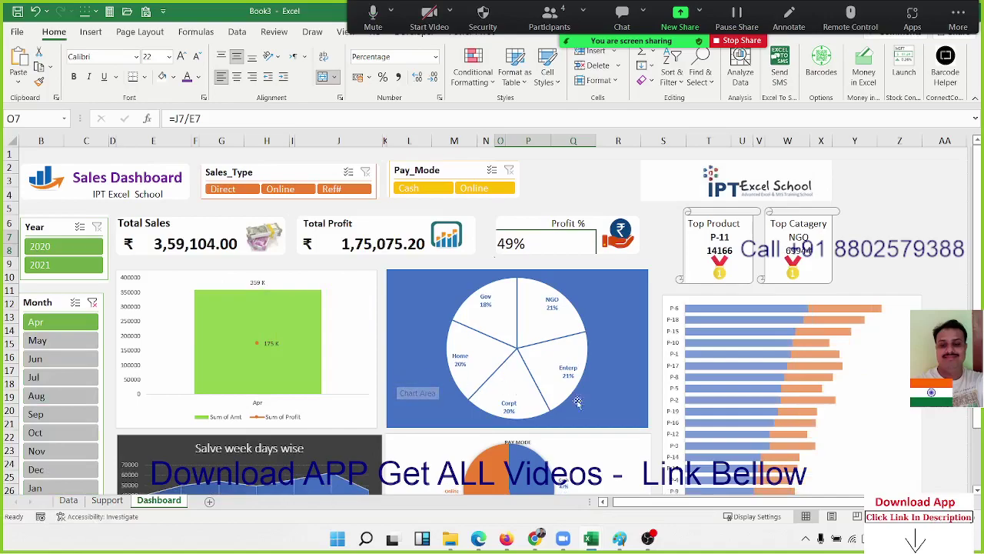
pyautogui.moveTo(784, 440)
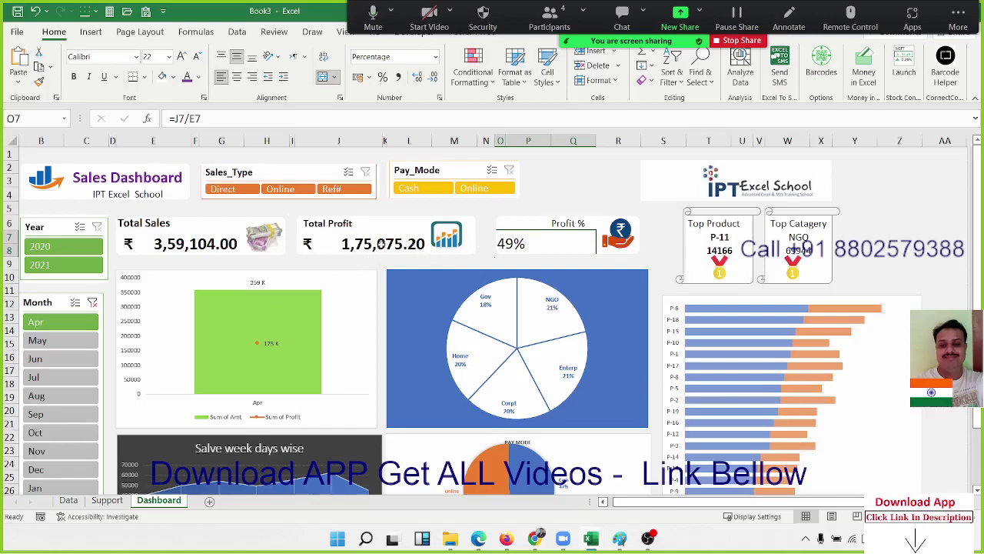
pyautogui.click(371, 245)
pyautogui.click(504, 245)
pyautogui.scroll(-3, 395, 328)
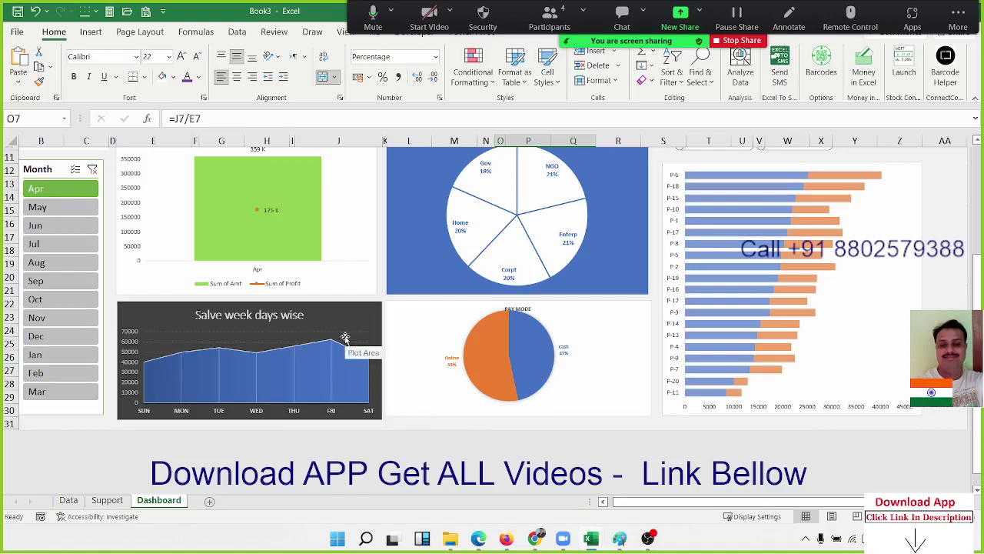
pyautogui.scroll(4, 345, 339)
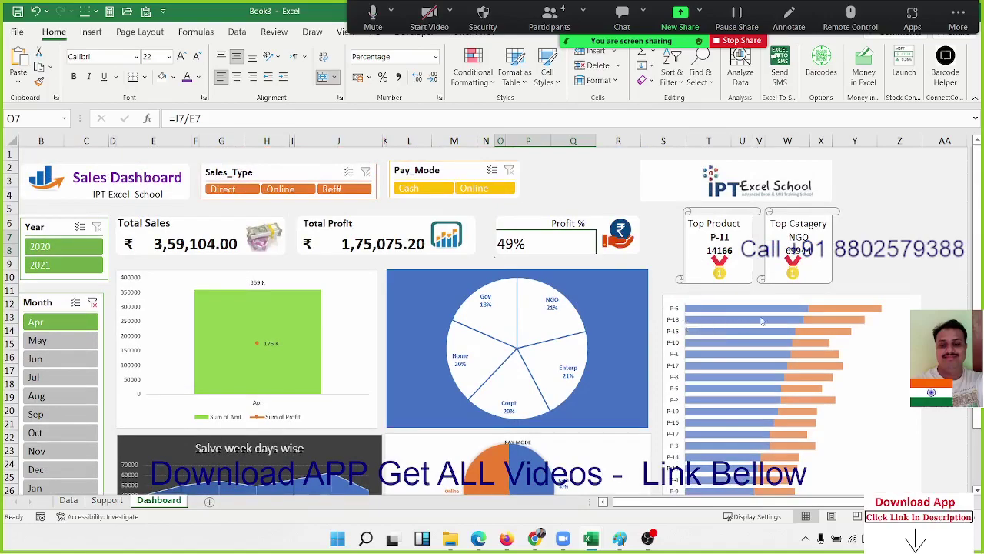
pyautogui.scroll(-3, 762, 331)
pyautogui.scroll(3, 763, 331)
# - Replace the April month filter with July and review the July charts
pyautogui.click(93, 302)
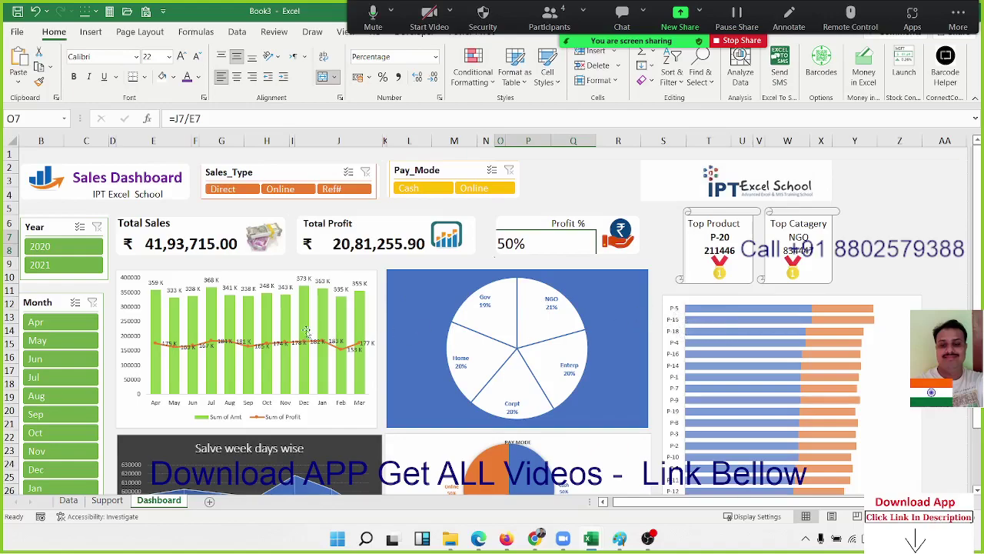
pyautogui.click(44, 384)
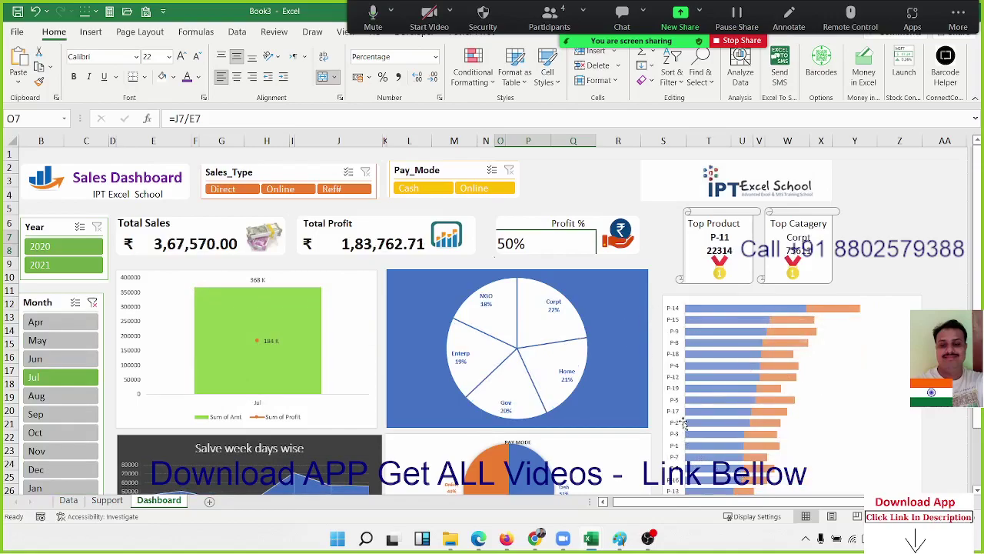
pyautogui.scroll(-3, 709, 486)
pyautogui.scroll(-1, 706, 465)
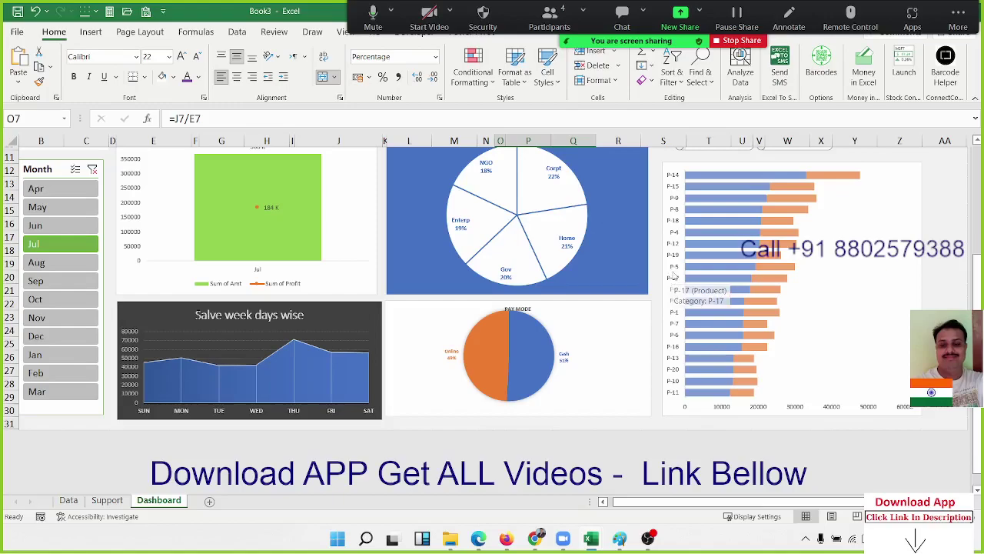
pyautogui.scroll(1, 223, 400)
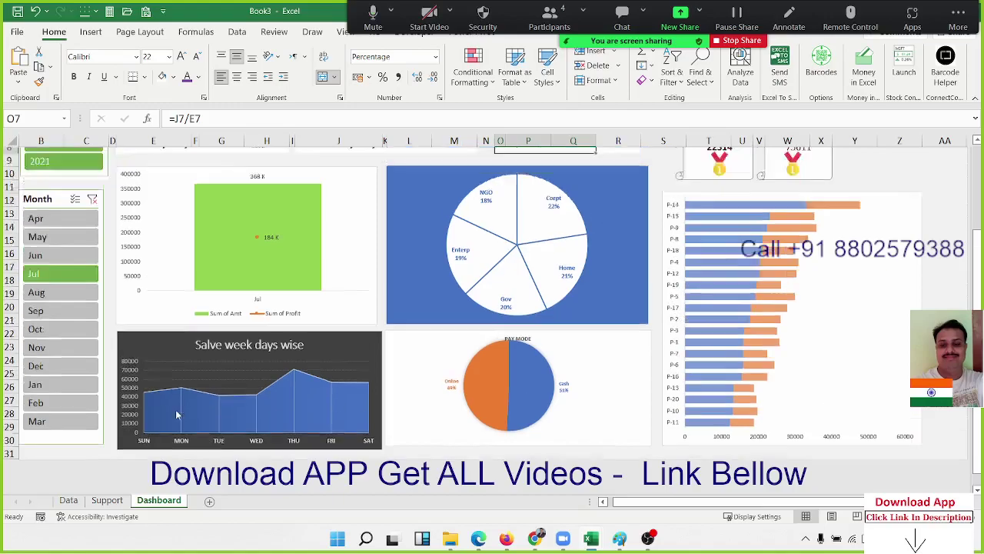
pyautogui.scroll(3, 223, 400)
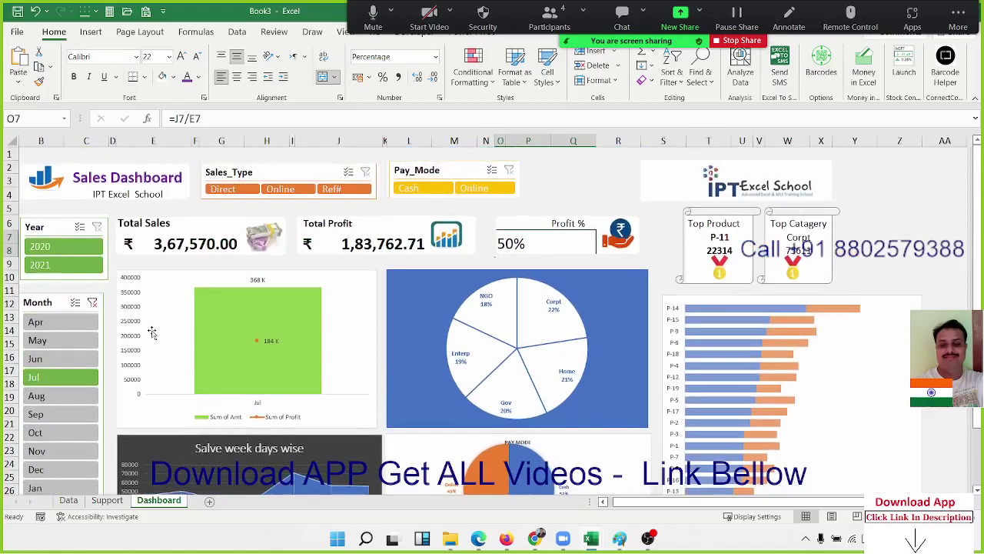
# - Clear the Month filter to show all months, then select an empty dashboard cell
pyautogui.click(92, 304)
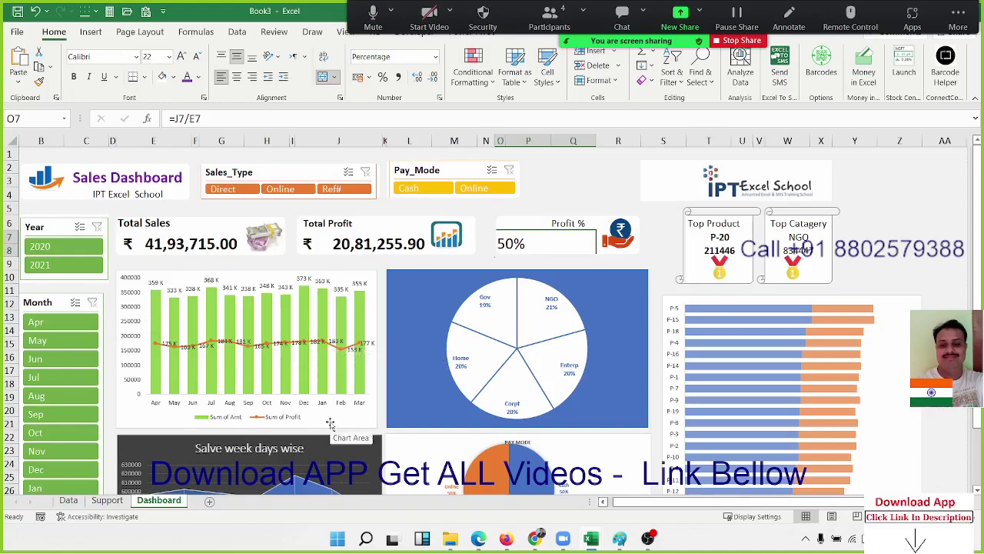
pyautogui.scroll(-3, 342, 434)
pyautogui.scroll(3, 354, 442)
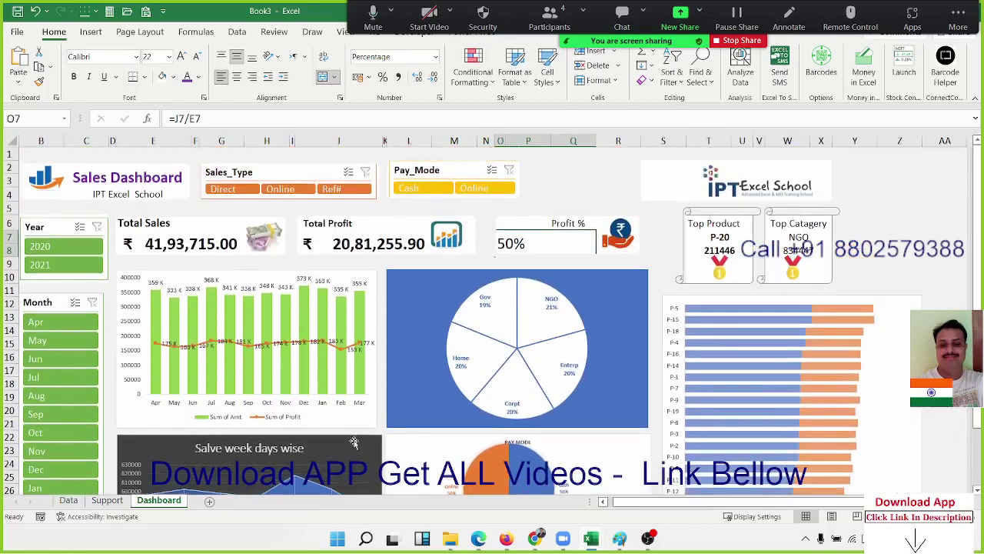
pyautogui.click(114, 490)
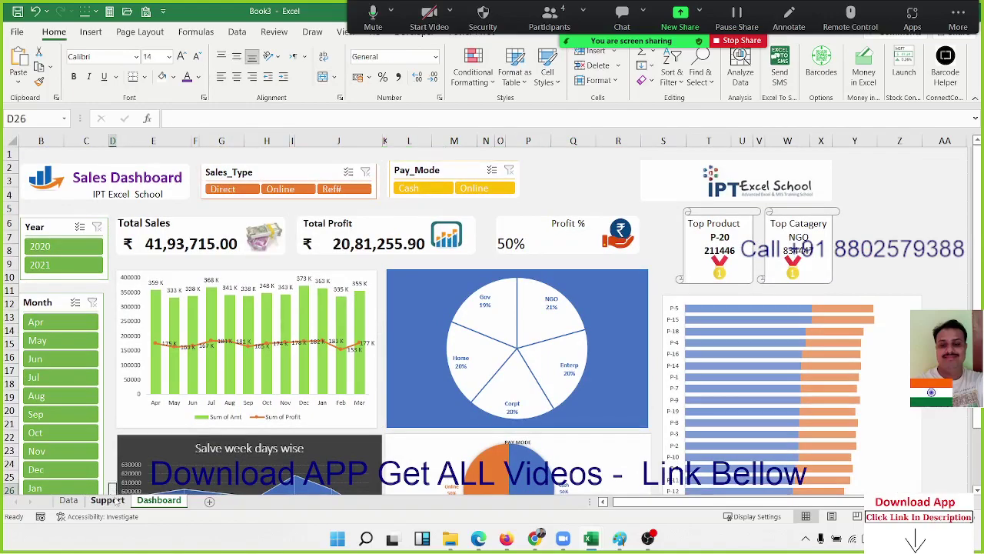
pyautogui.click(116, 500)
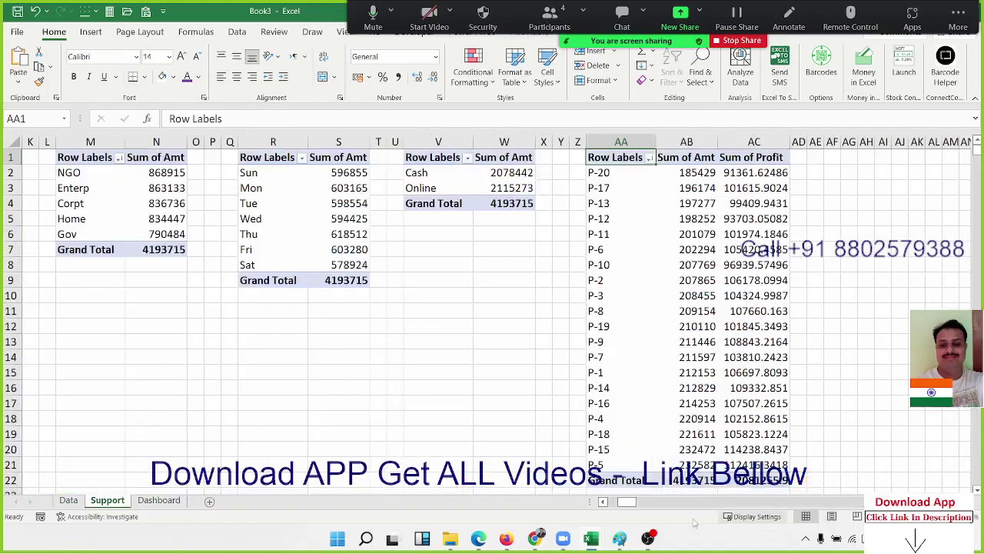
pyautogui.click(603, 501)
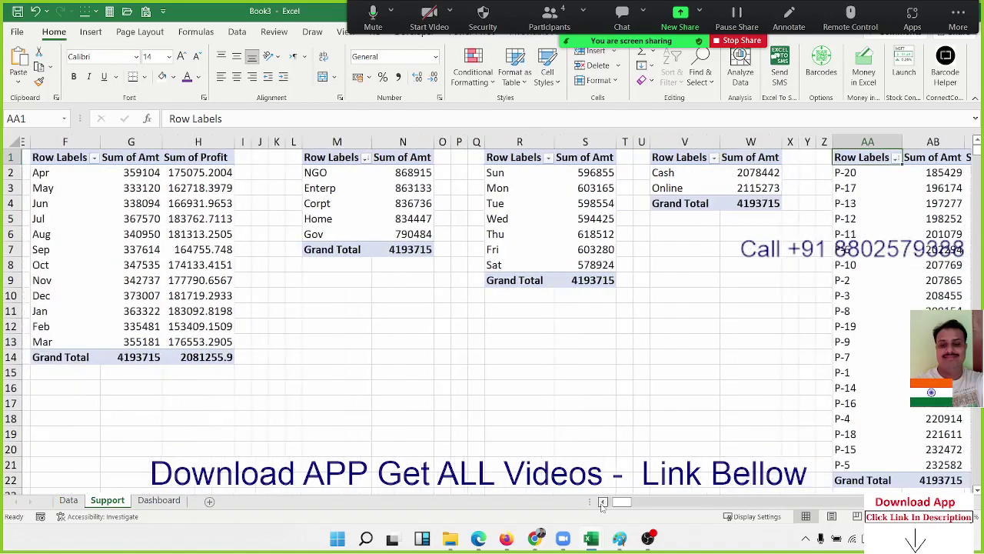
pyautogui.click(603, 502)
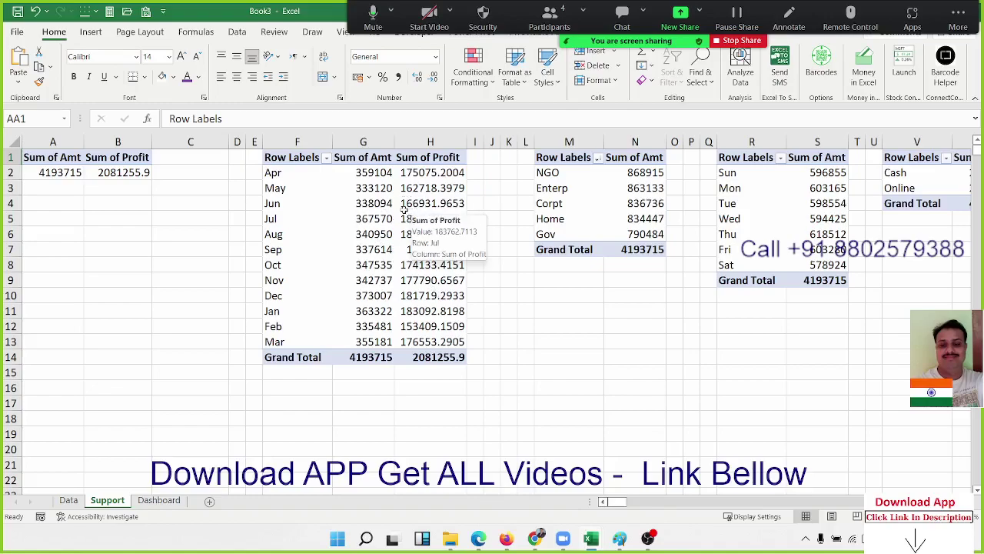
pyautogui.moveTo(396, 189)
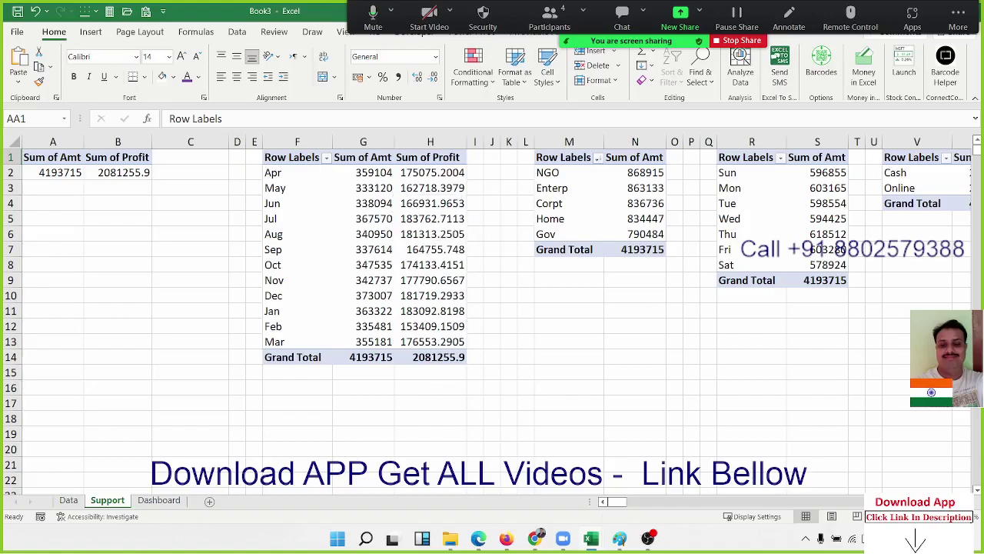
pyautogui.hscroll(3, 499, 308)
pyautogui.hscroll(2, 500, 308)
pyautogui.hscroll(2, 500, 308)
pyautogui.hscroll(1, 500, 308)
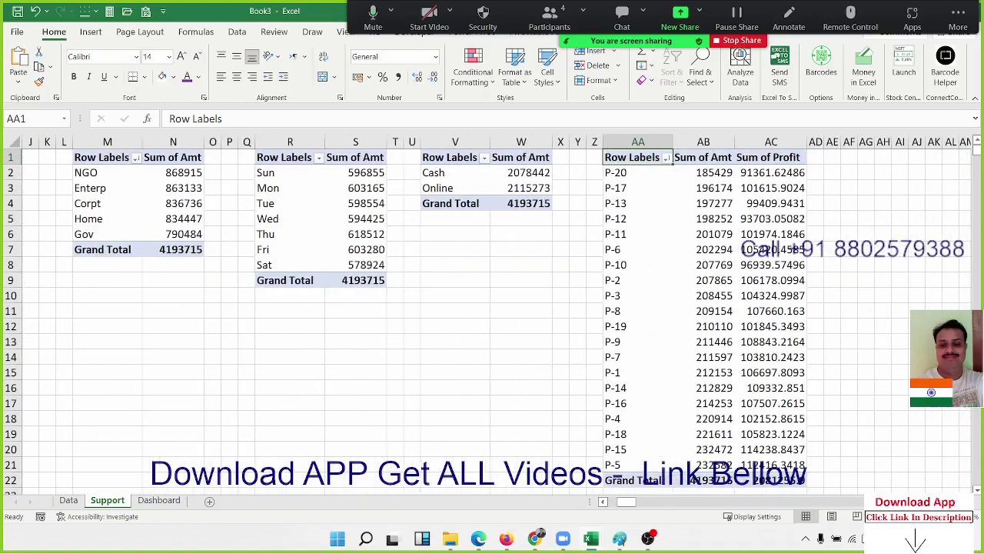
pyautogui.click(160, 499)
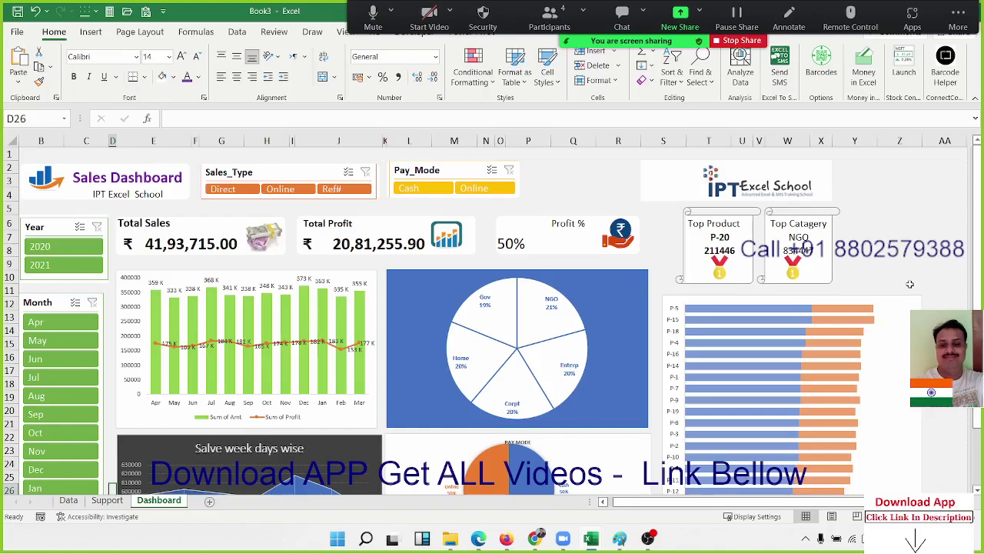
pyautogui.scroll(-7, 910, 286)
pyautogui.scroll(7, 910, 286)
pyautogui.click(108, 500)
pyautogui.click(290, 219)
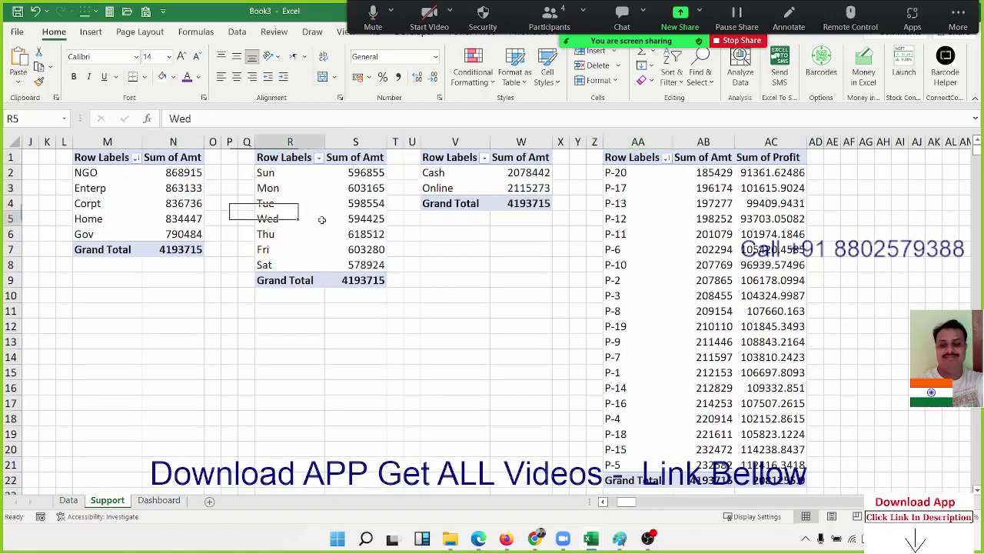
pyautogui.click(158, 500)
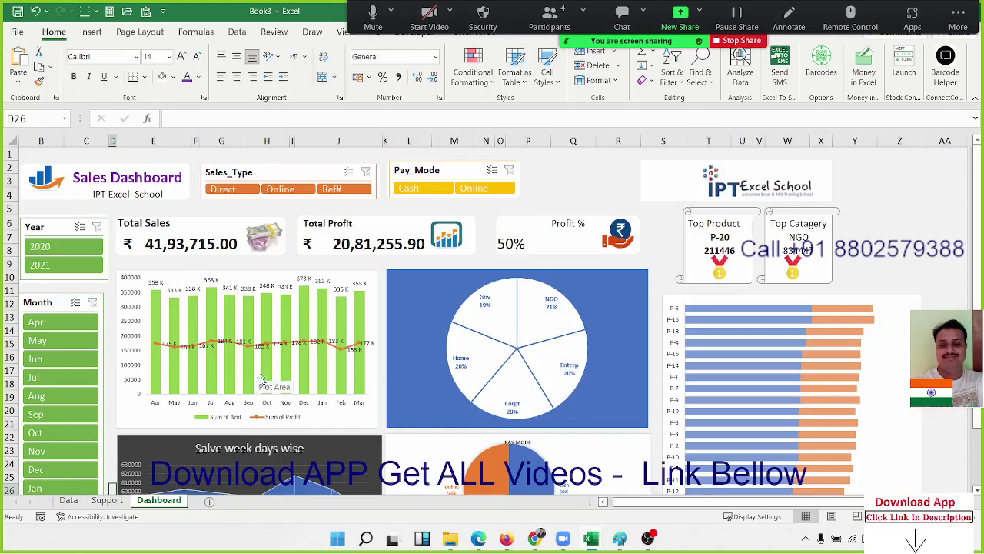
pyautogui.click(341, 421)
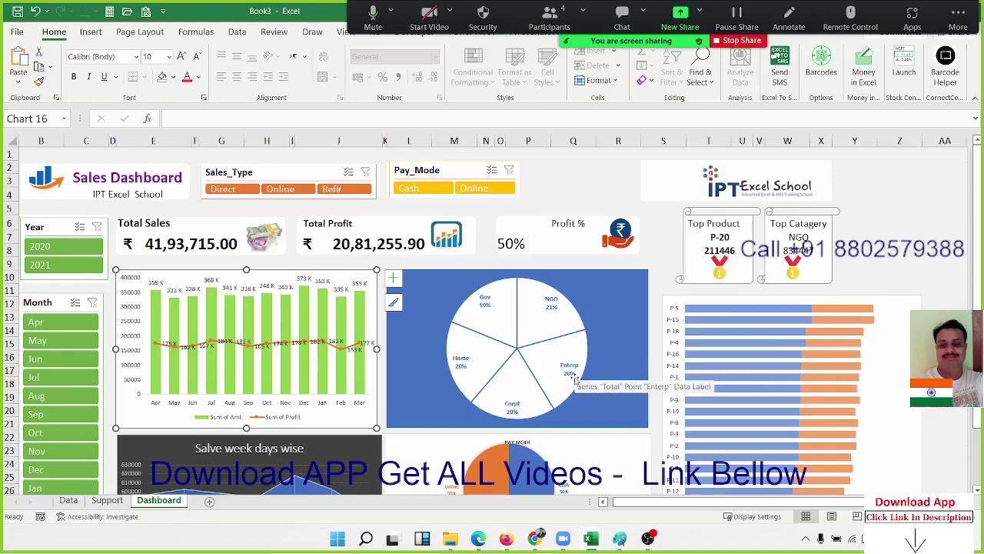
pyautogui.scroll(-3, 575, 378)
pyautogui.scroll(-1, 576, 378)
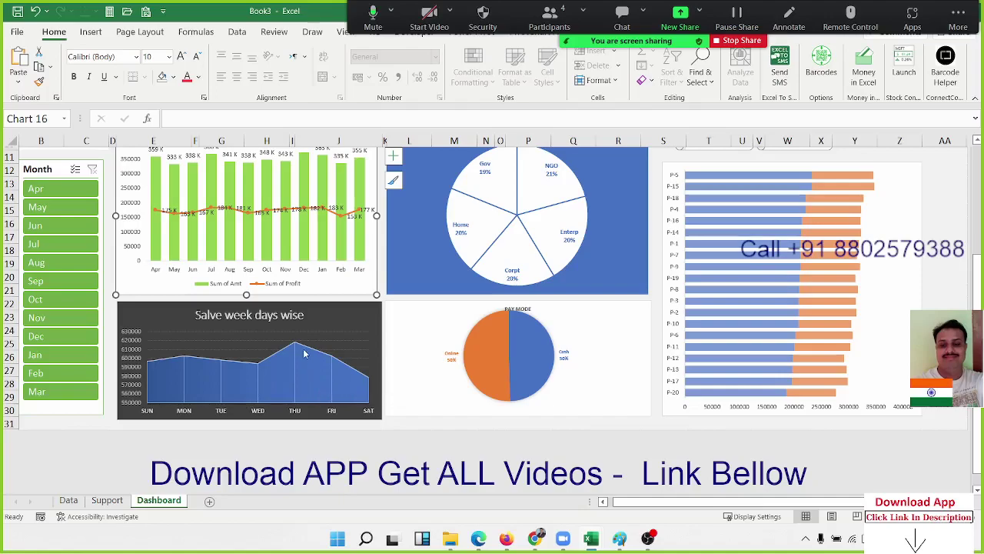
pyautogui.moveTo(305, 354)
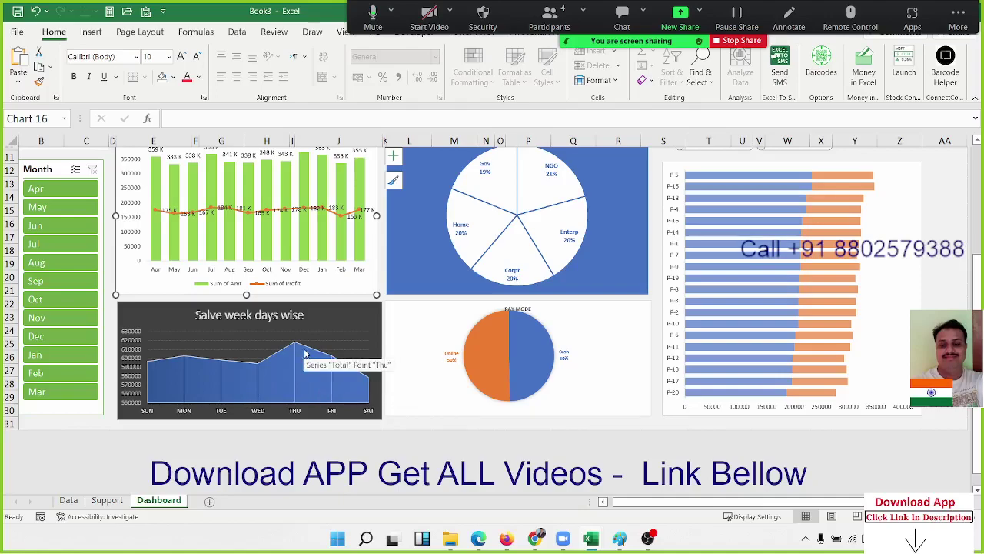
pyautogui.scroll(4, 343, 341)
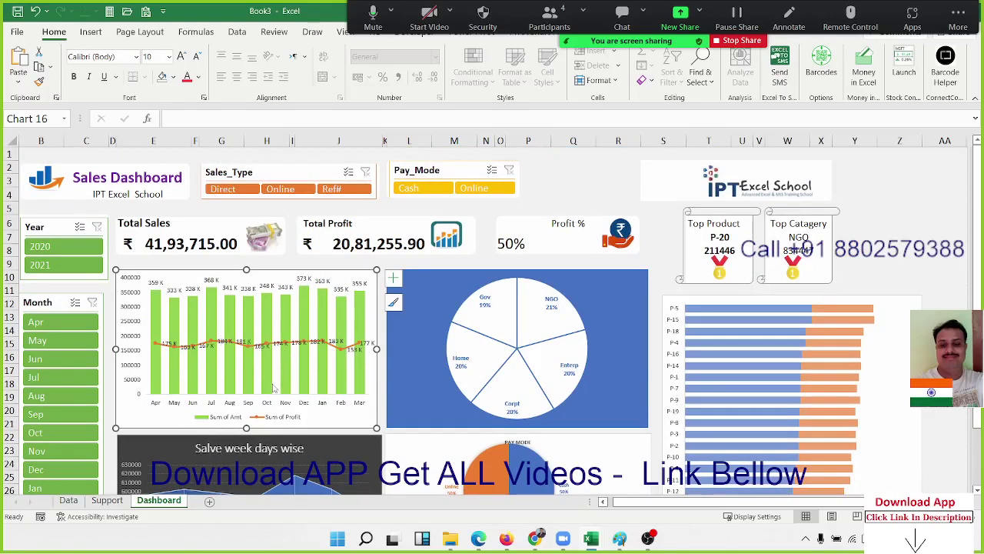
# - Nudge the medal picture under the Top Category card one step right
pyautogui.moveTo(272, 388)
pyautogui.click(791, 270)
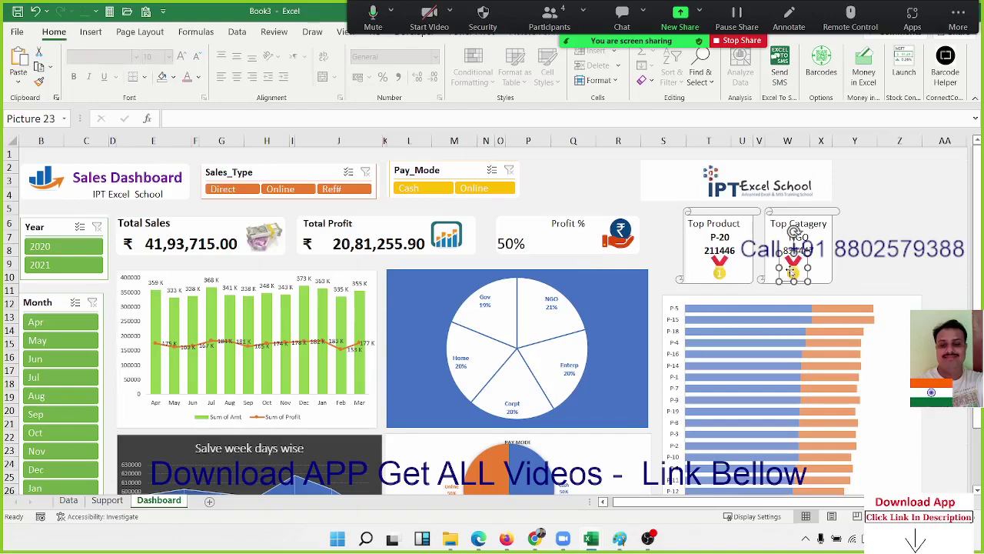
pyautogui.press('Right')
pyautogui.press('Right')
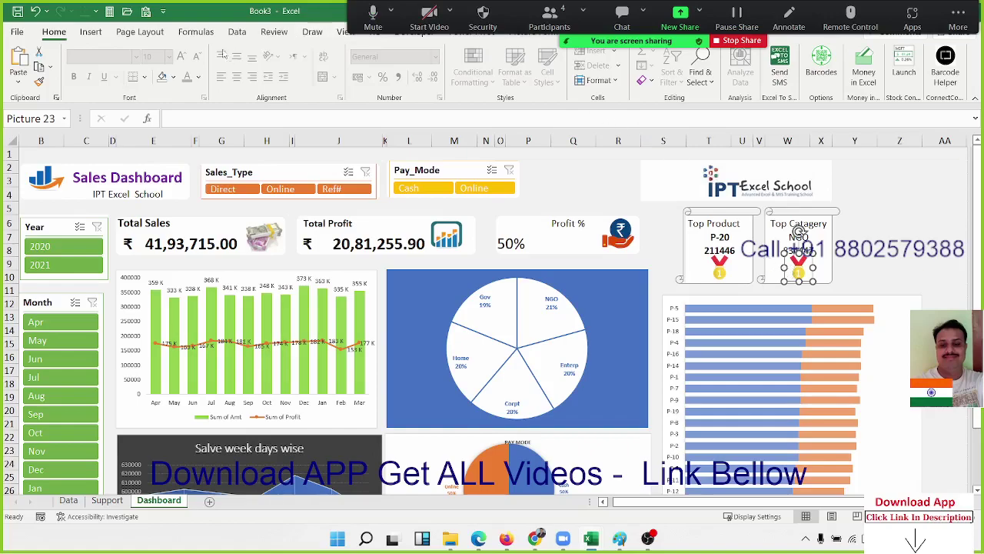
# - Save the workbook as Days-3, Excel Workbook (.xlsx), in F: > Data > MS Excel
pyautogui.click(17, 11)
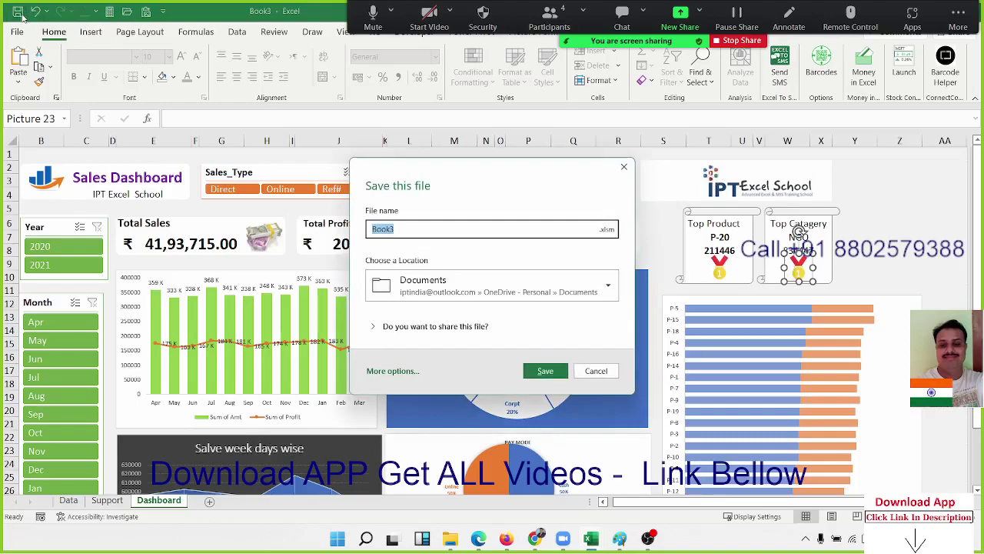
pyautogui.press('Return')
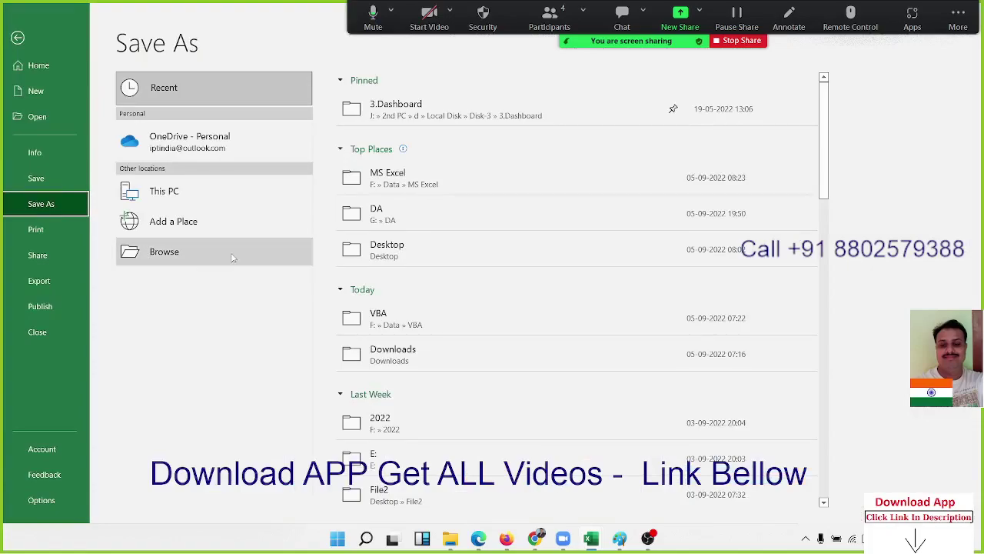
pyautogui.click(407, 193)
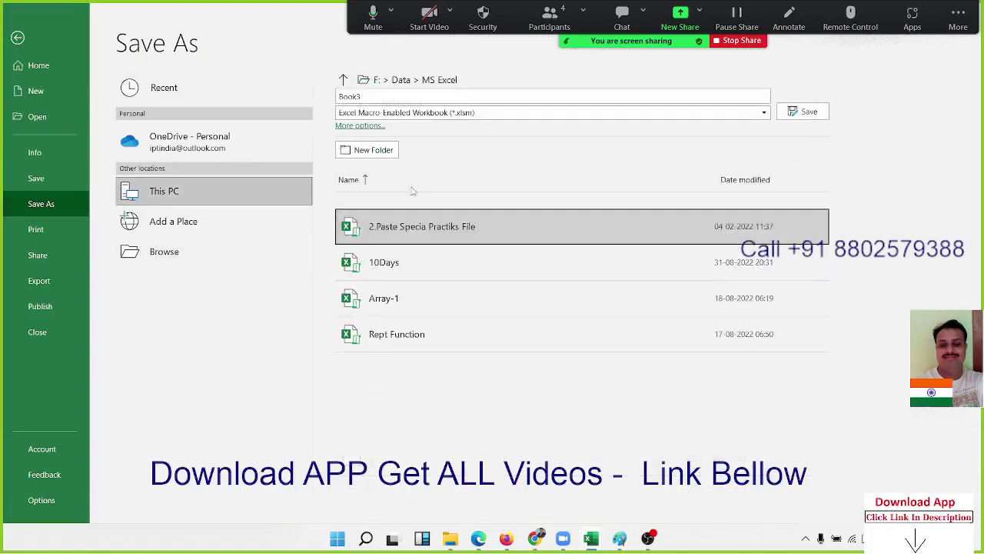
pyautogui.click(385, 113)
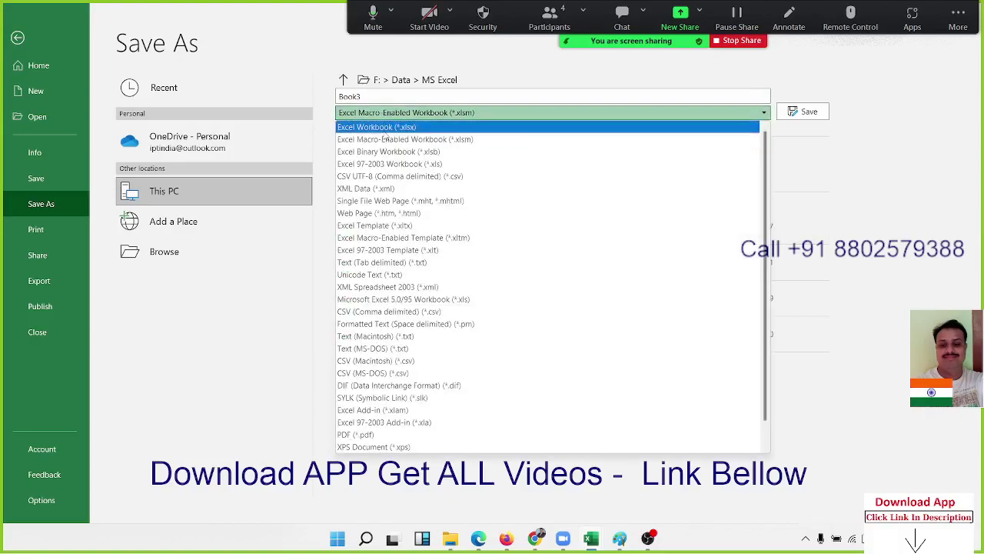
pyautogui.click(384, 128)
pyautogui.click(378, 97)
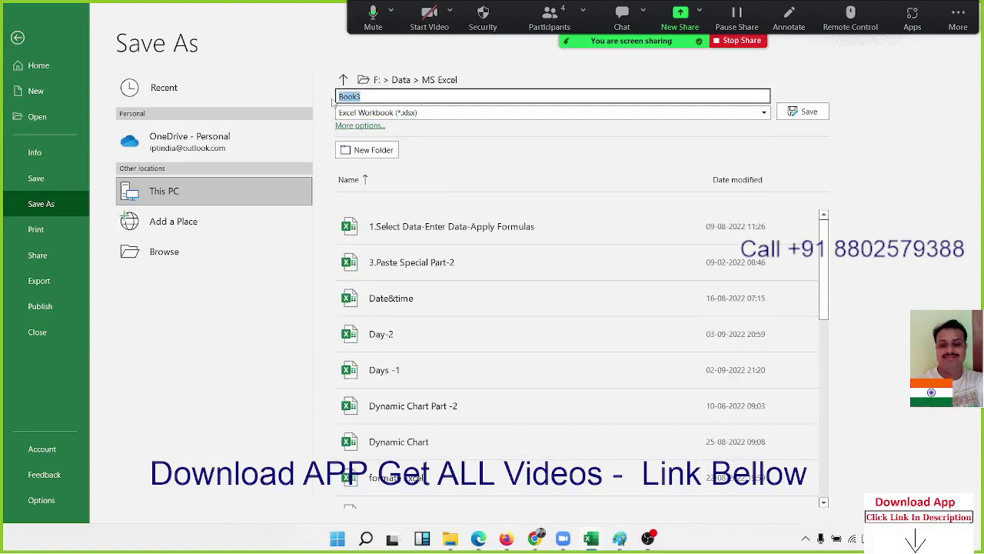
pyautogui.write('Days')
pyautogui.write('-3')
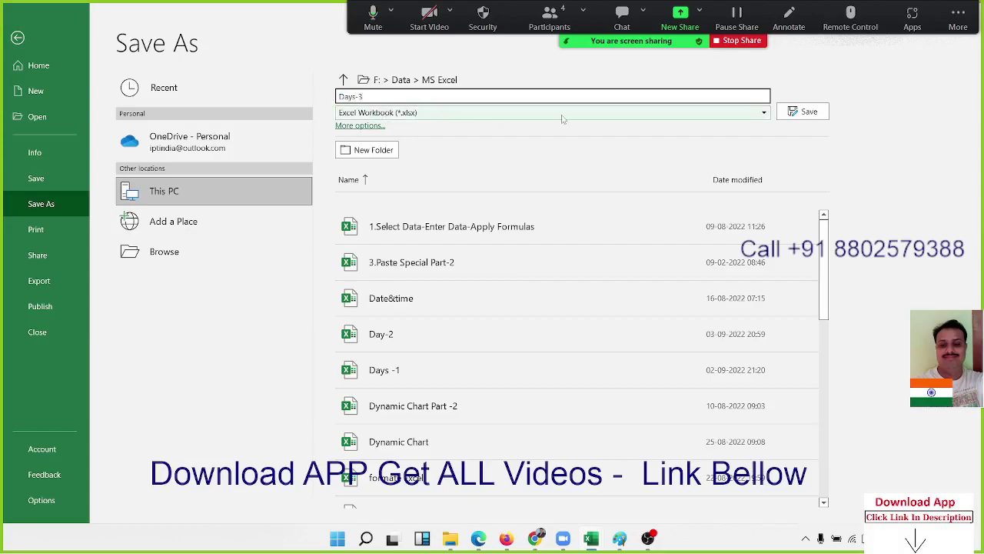
pyautogui.click(808, 112)
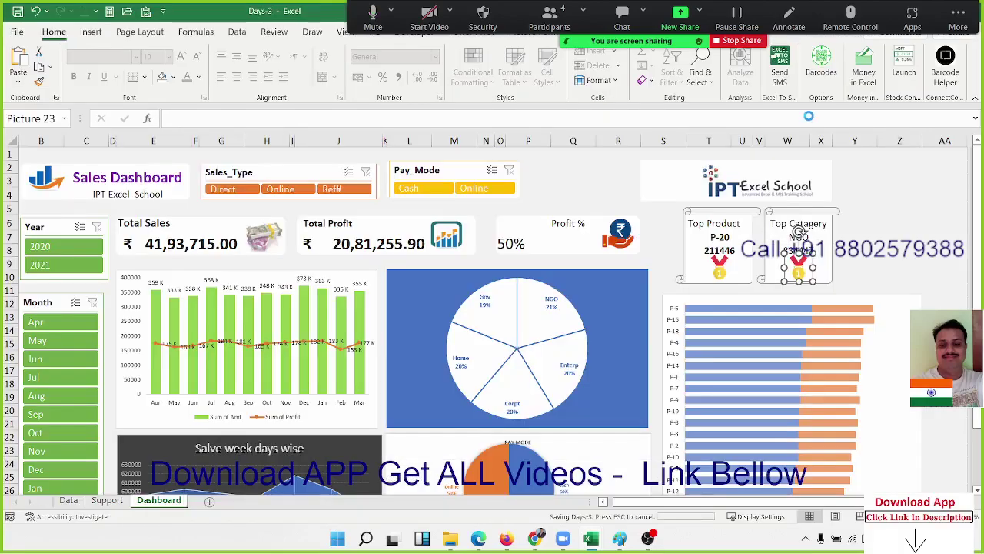
# - Open the File backstage, return to the workbook, and bring up Zoom's end-meeting option
pyautogui.click(10, 36)
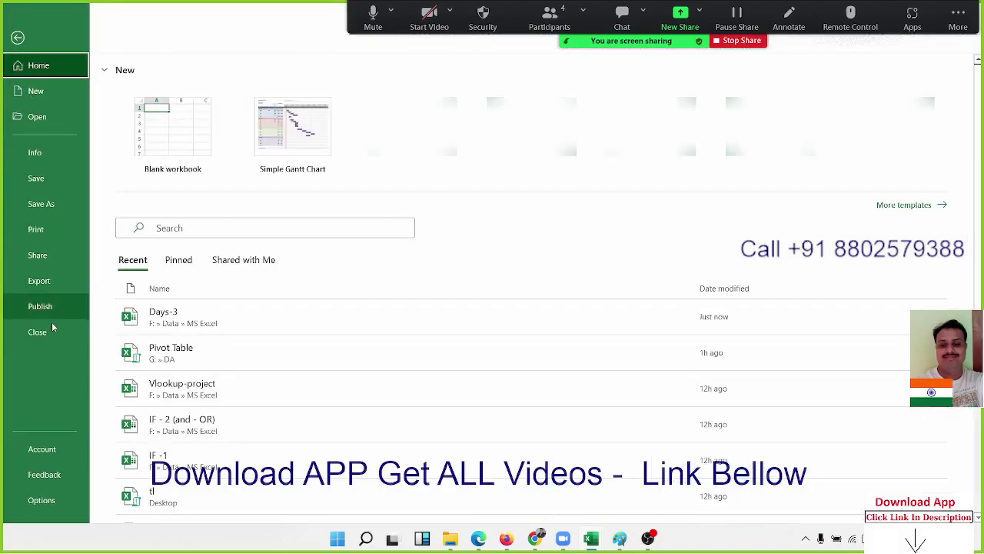
pyautogui.press('Escape')
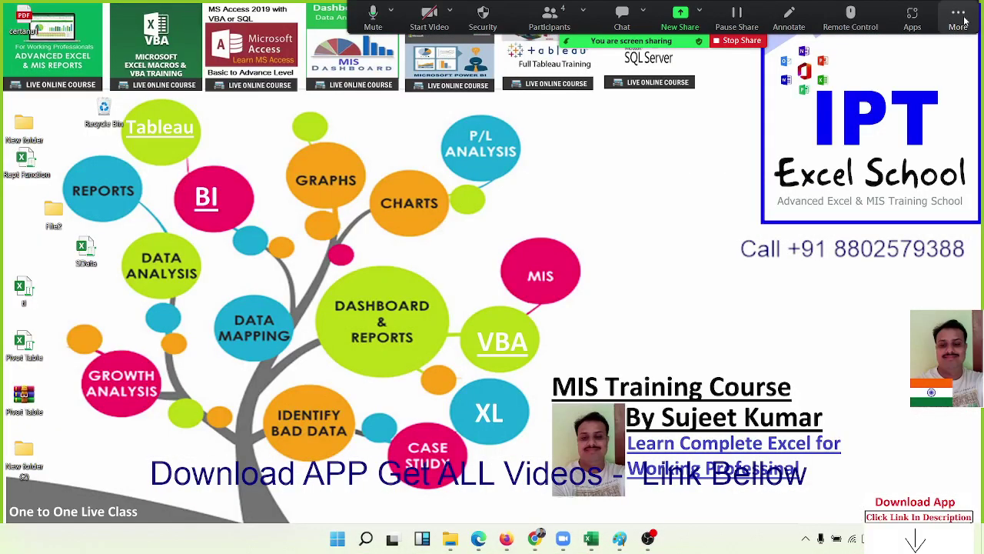
pyautogui.click(958, 20)
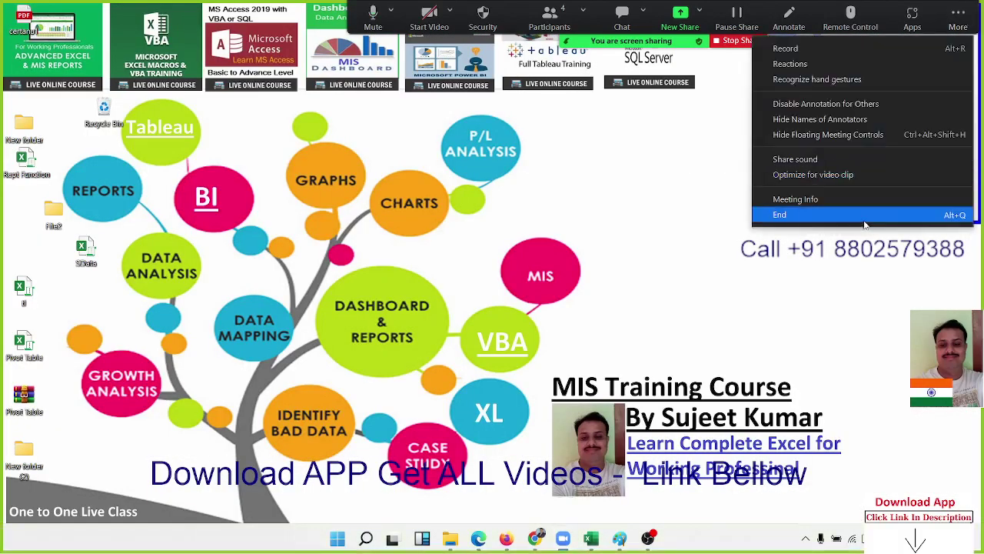
# - End the Zoom meeting for all participants and minimise Zoom's home window
pyautogui.click(866, 224)
pyautogui.click(519, 235)
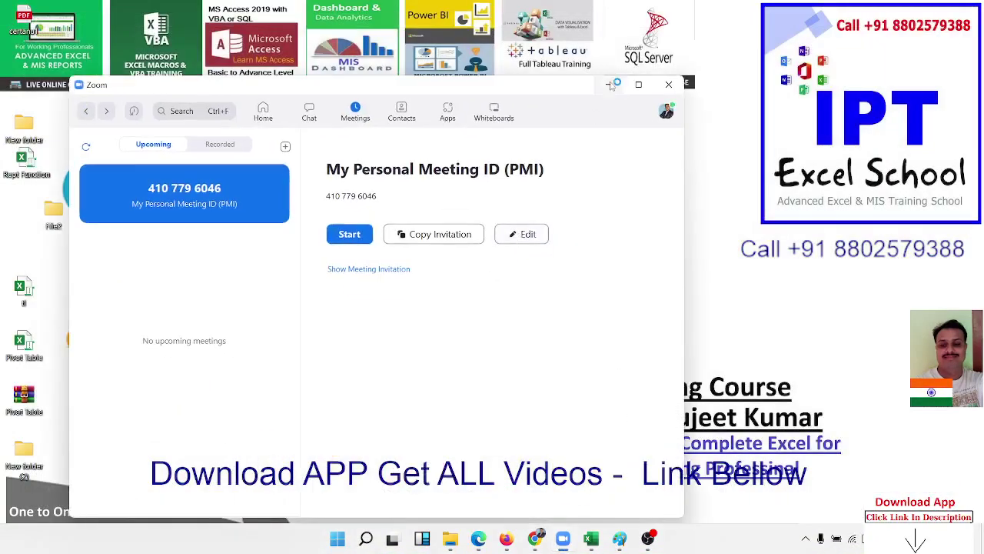
pyautogui.click(608, 85)
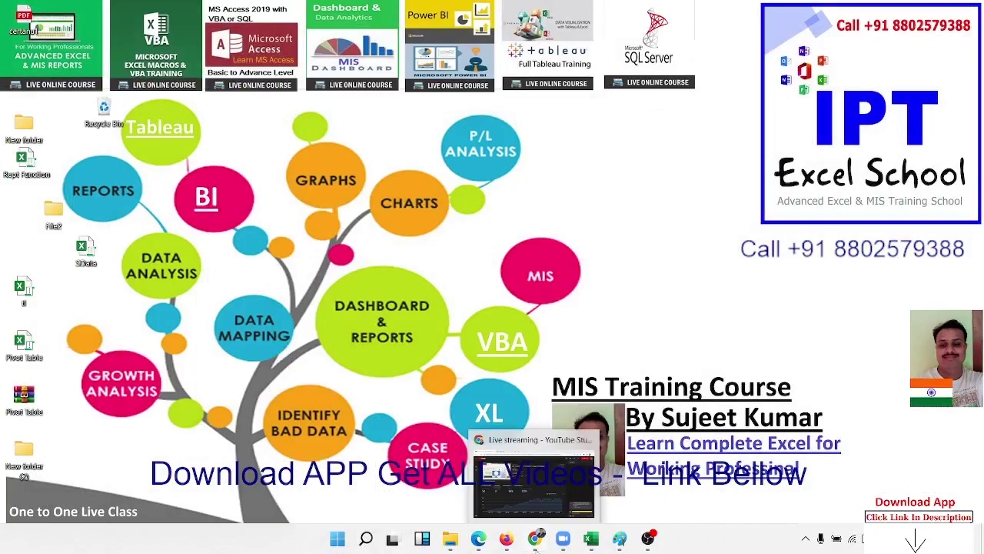